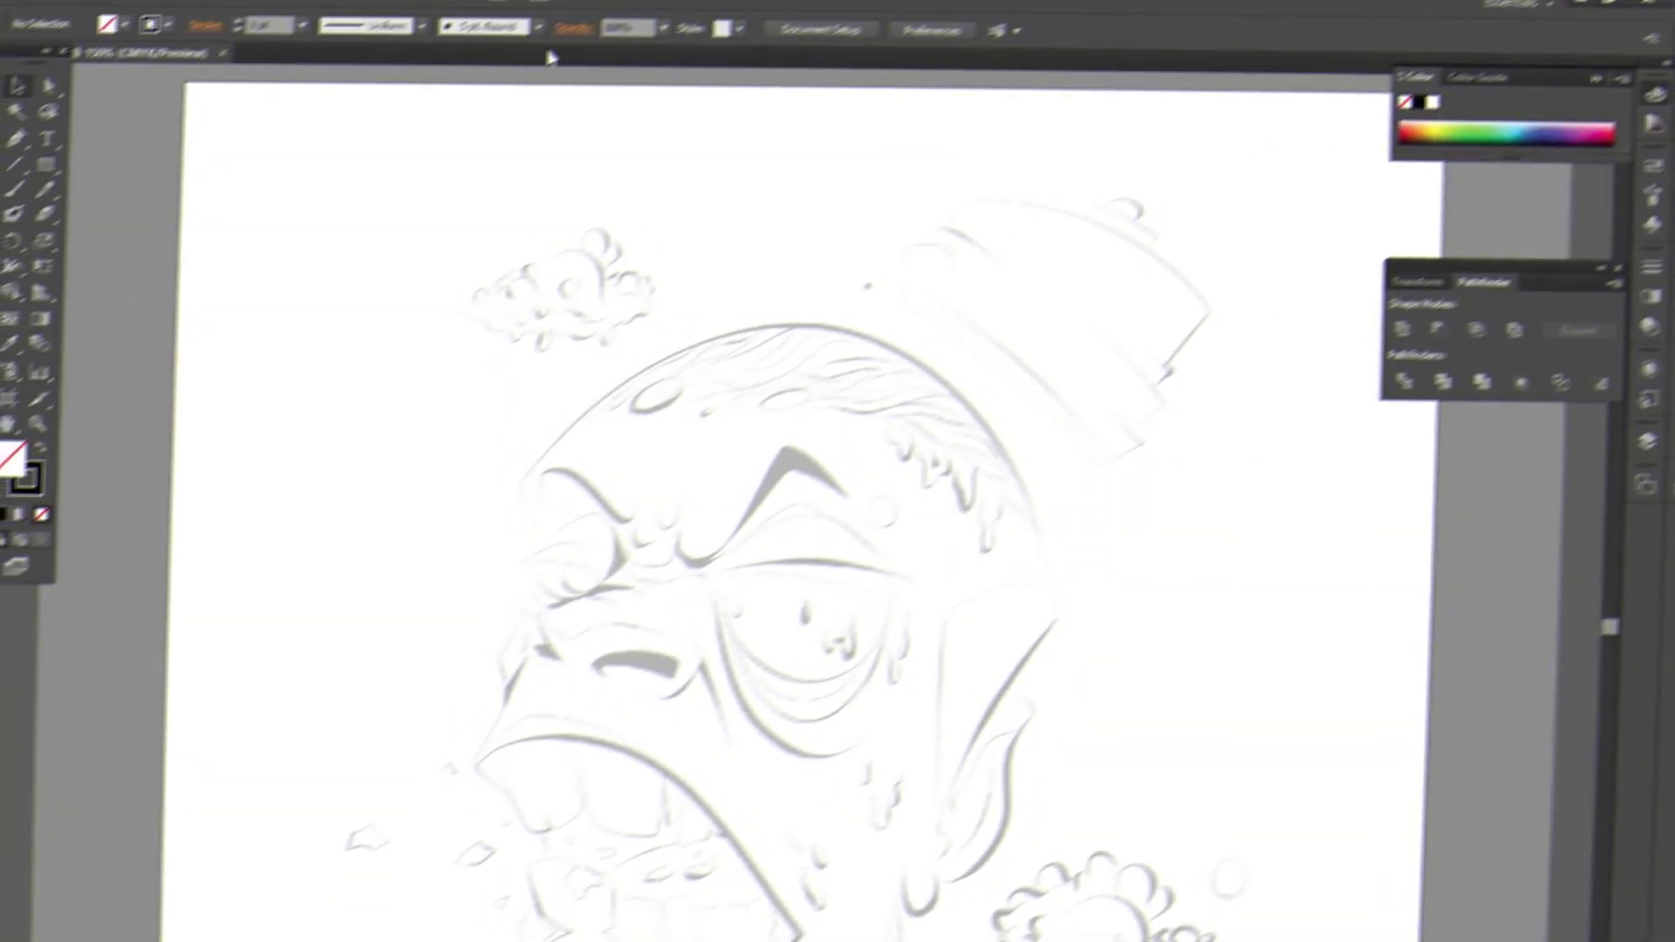
- Create a 3 pt pressure-sensitive calligraphic brush with 3 pt size variation and take up the Paintbrush
{"action": "left_click", "coordinate": [538, 41]}
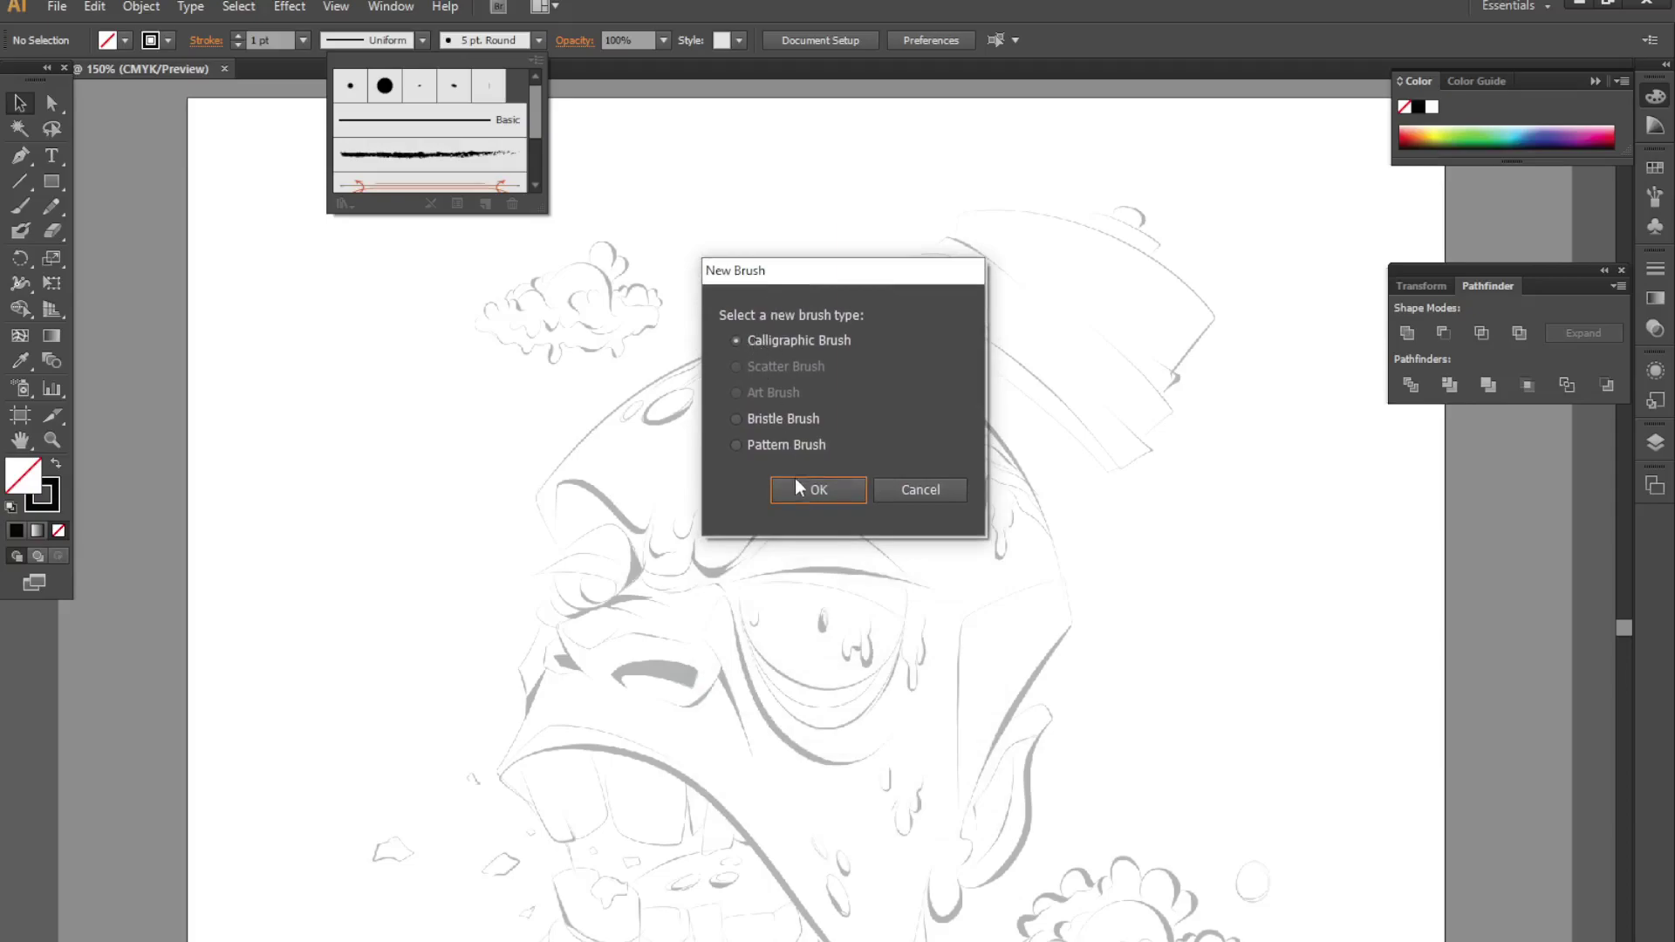
{"action": "left_click", "coordinate": [796, 487]}
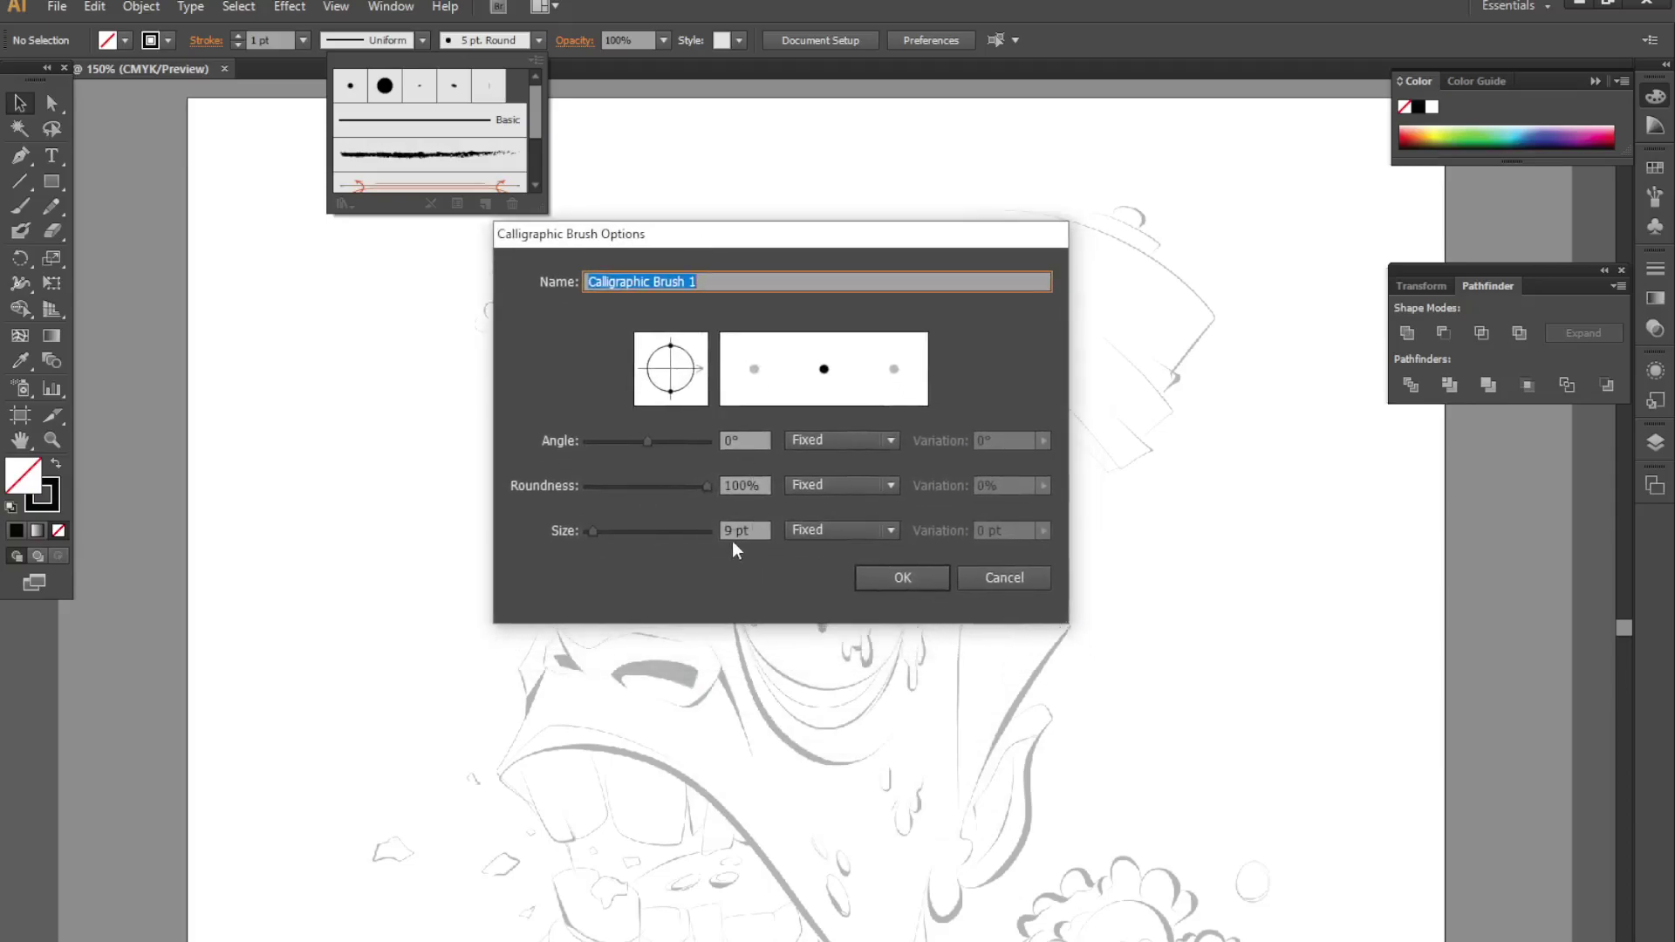
{"action": "type", "text": "3"}
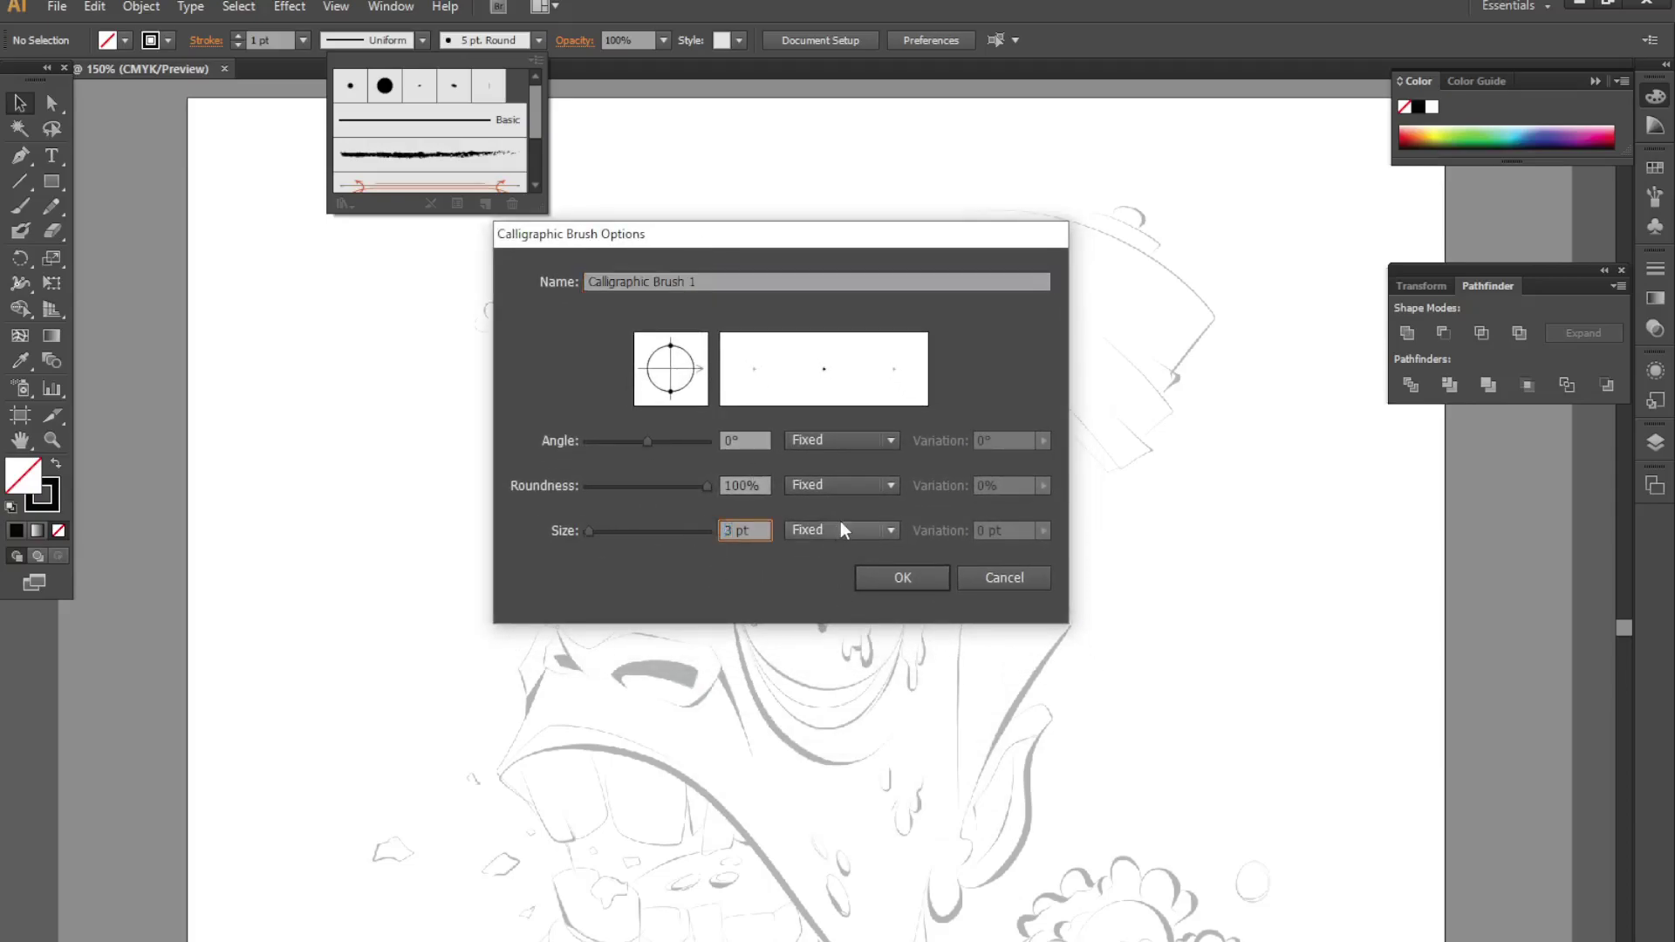
{"action": "left_click", "coordinate": [843, 529]}
{"action": "left_click", "coordinate": [836, 578]}
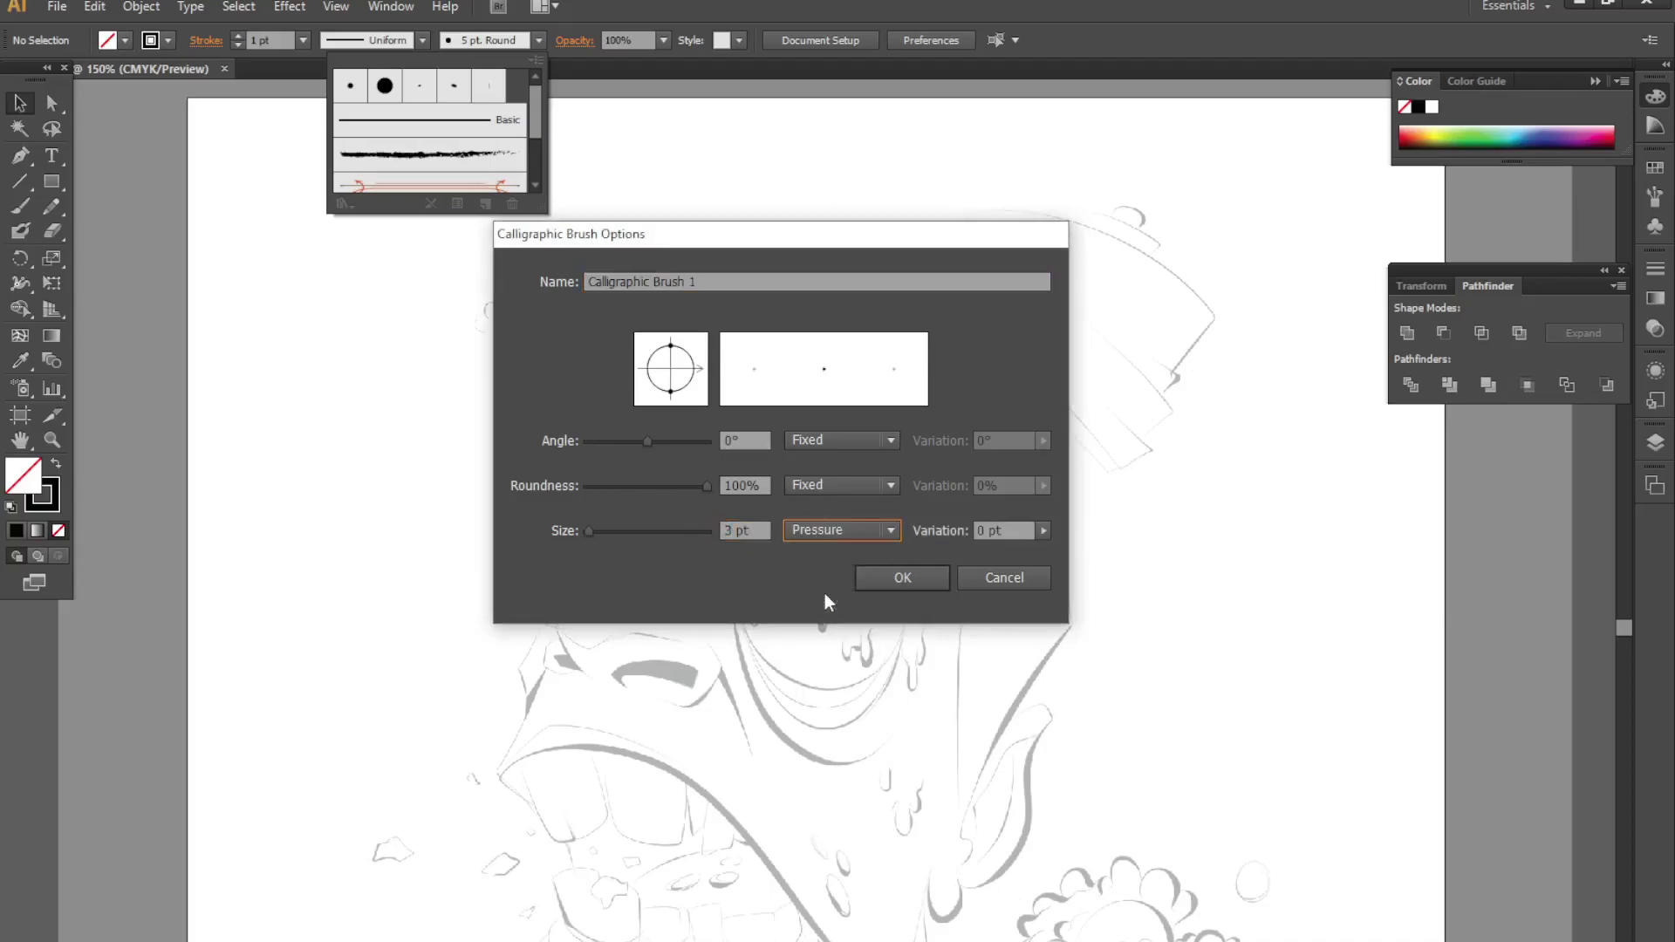
{"action": "left_click", "coordinate": [1042, 532]}
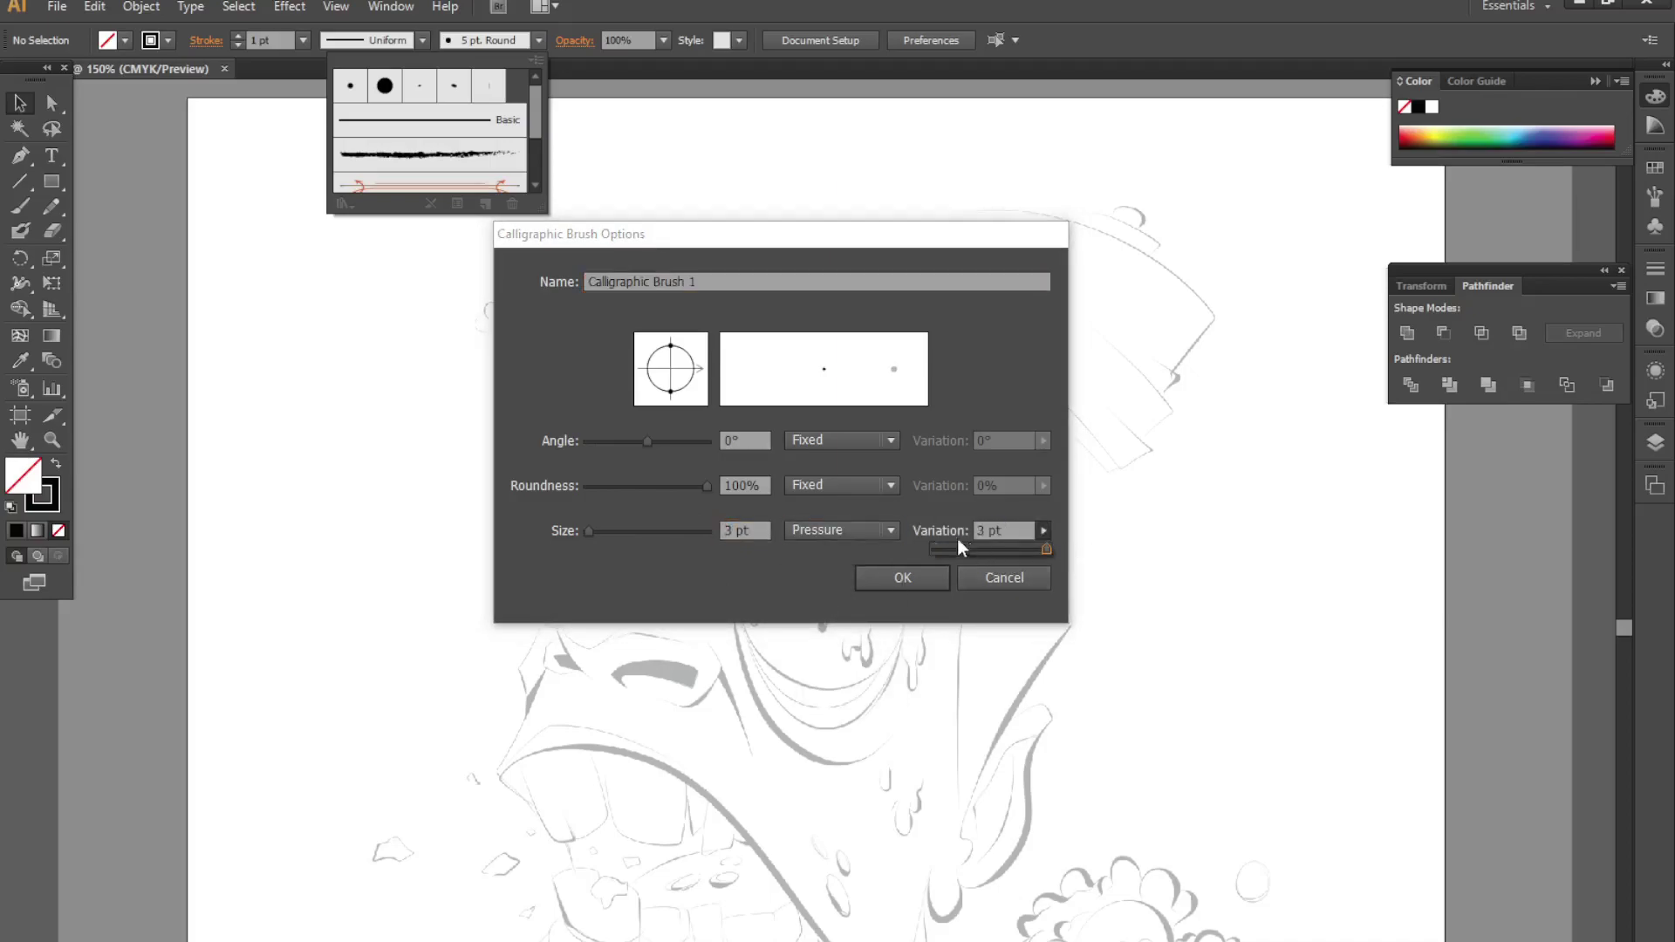
{"action": "left_click", "coordinate": [899, 579]}
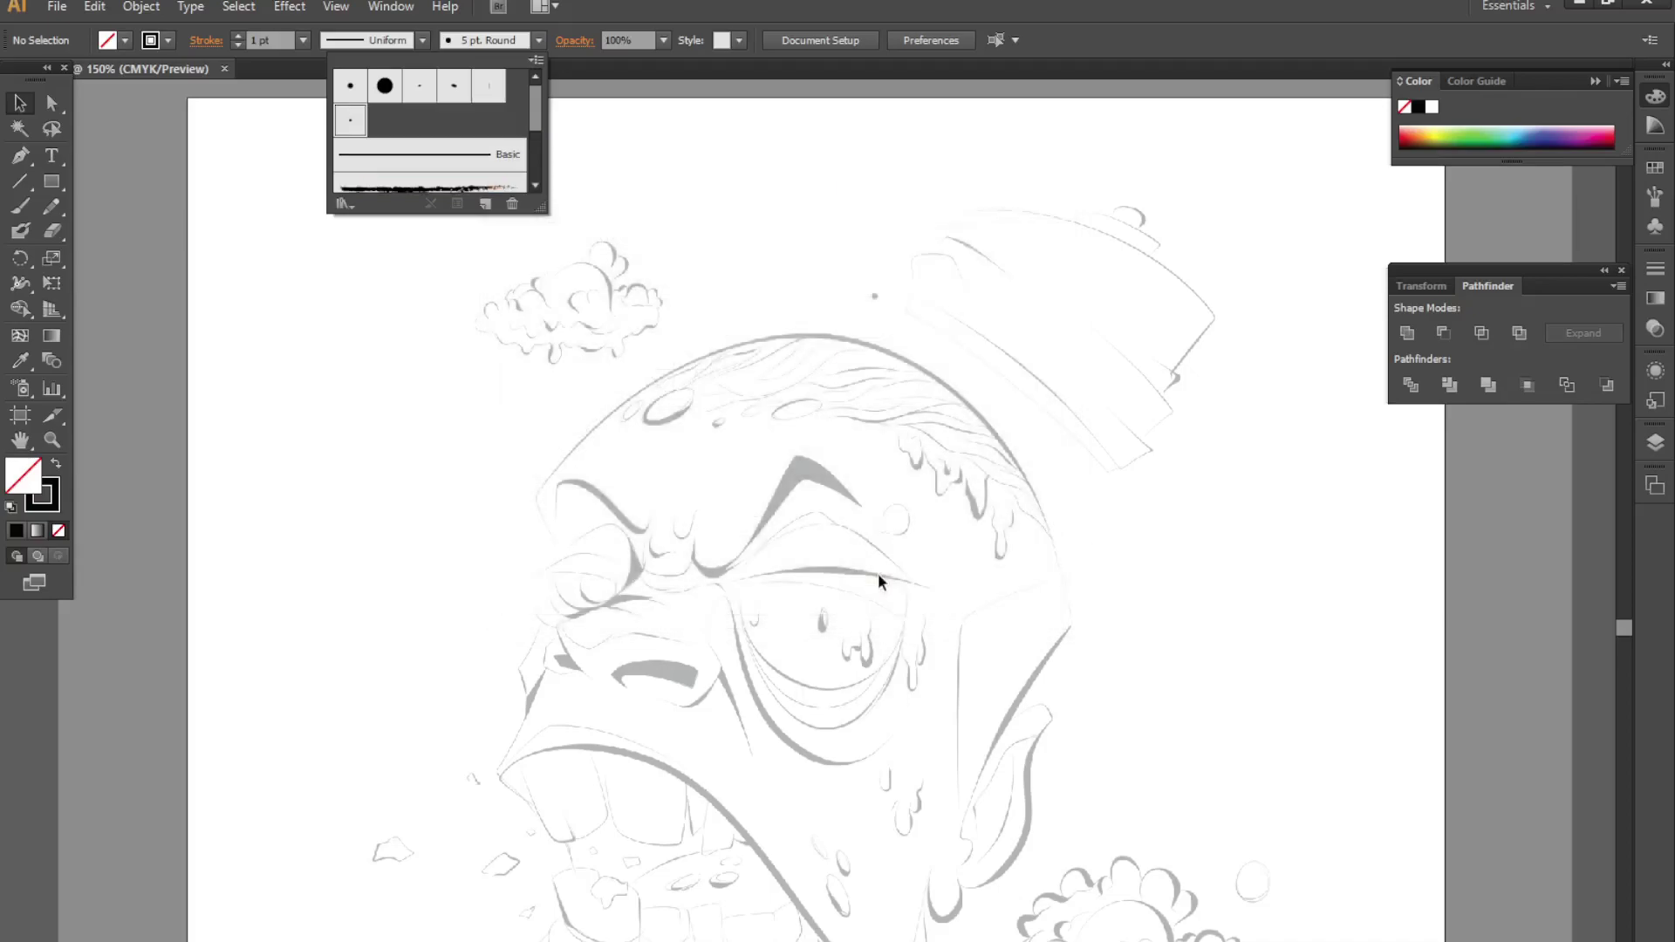
{"action": "left_click", "coordinate": [18, 215]}
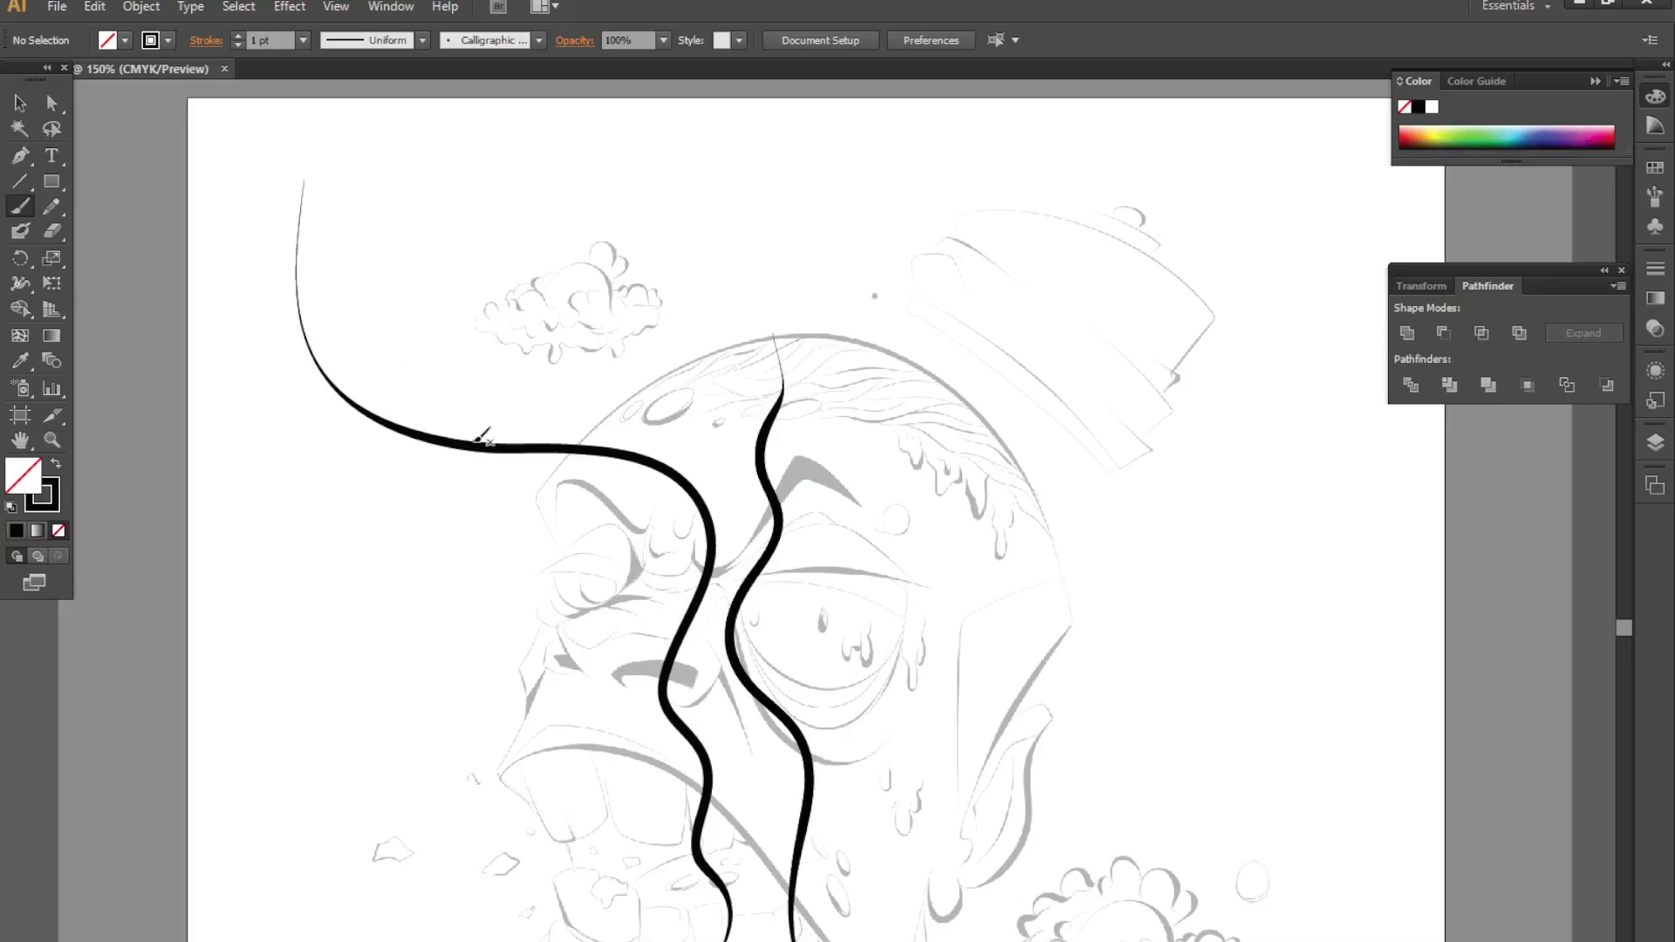
- Select both test strokes on the artboard
{"action": "key", "text": "ctrl+a"}
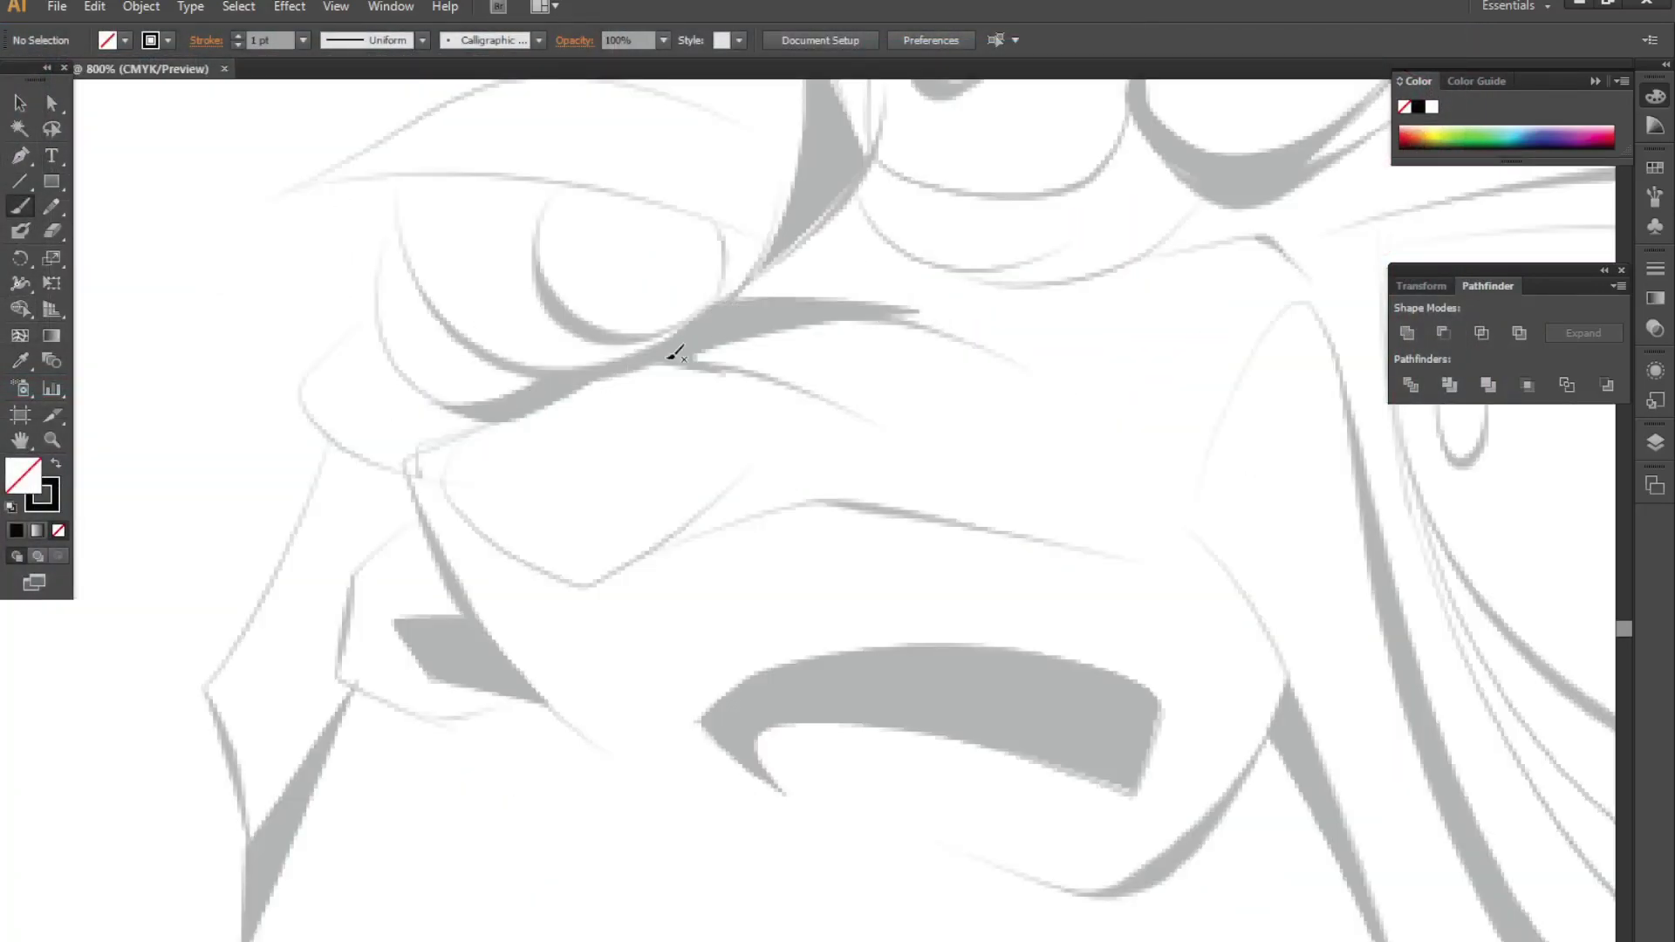
- Trace the brow ridge, the top arc of the head and the side of the face
{"action": "left_click_drag", "start_coordinate": [676, 353], "coordinate": [628, 757]}
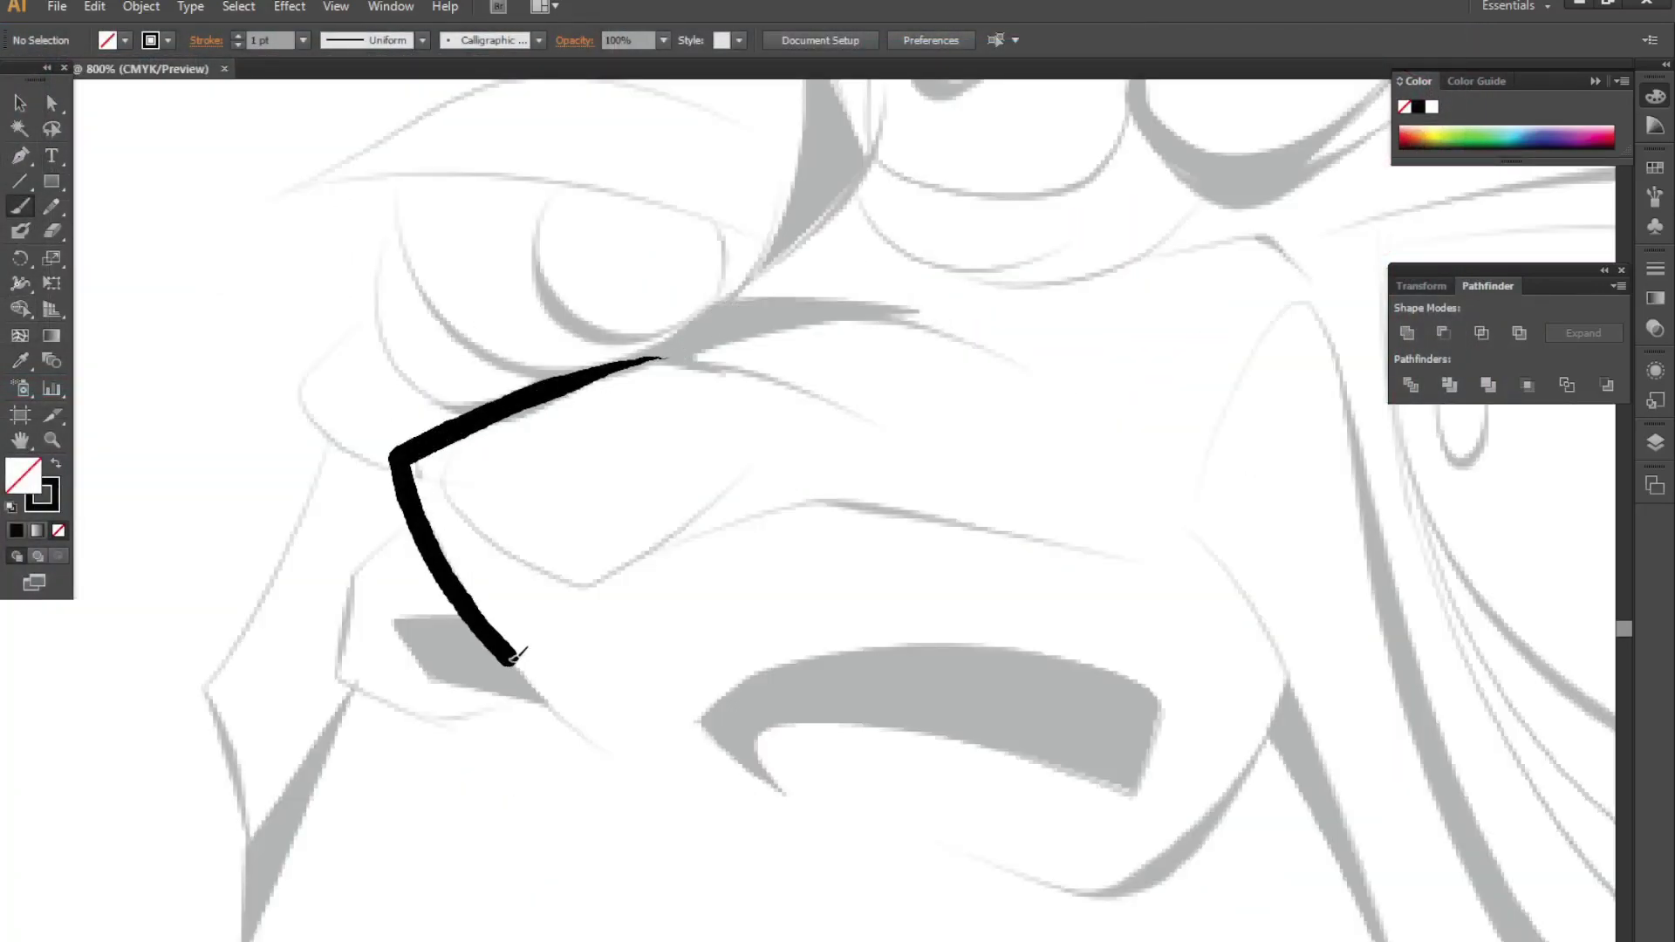
{"action": "left_click_drag", "start_coordinate": [1038, 514], "coordinate": [911, 881]}
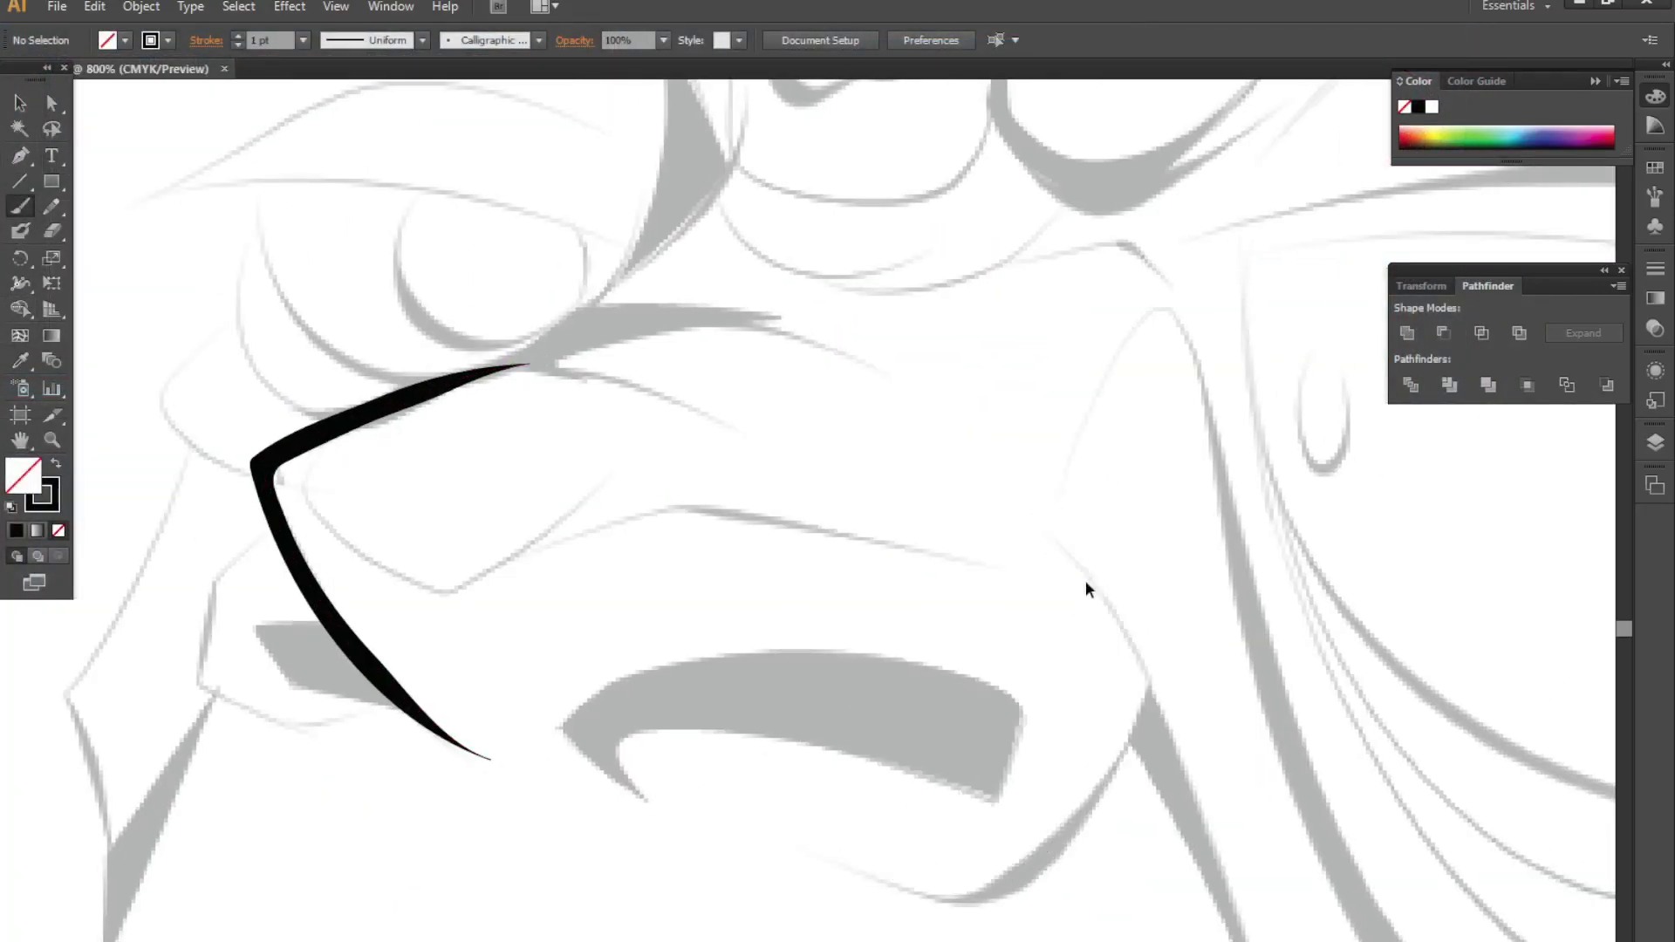
{"action": "key", "text": "ctrl+z"}
{"action": "left_click_drag", "start_coordinate": [430, 810], "coordinate": [421, 872]}
{"action": "mouse_move", "coordinate": [332, 938]}
{"action": "left_mouse_down"}
{"action": "mouse_move", "coordinate": [487, 598]}
{"action": "mouse_move", "coordinate": [1003, 394]}
{"action": "left_mouse_up"}
{"action": "key", "text": "ctrl+z"}
{"action": "left_click_drag", "start_coordinate": [349, 785], "coordinate": [510, 423]}
{"action": "left_click_drag", "start_coordinate": [514, 610], "coordinate": [496, 659]}
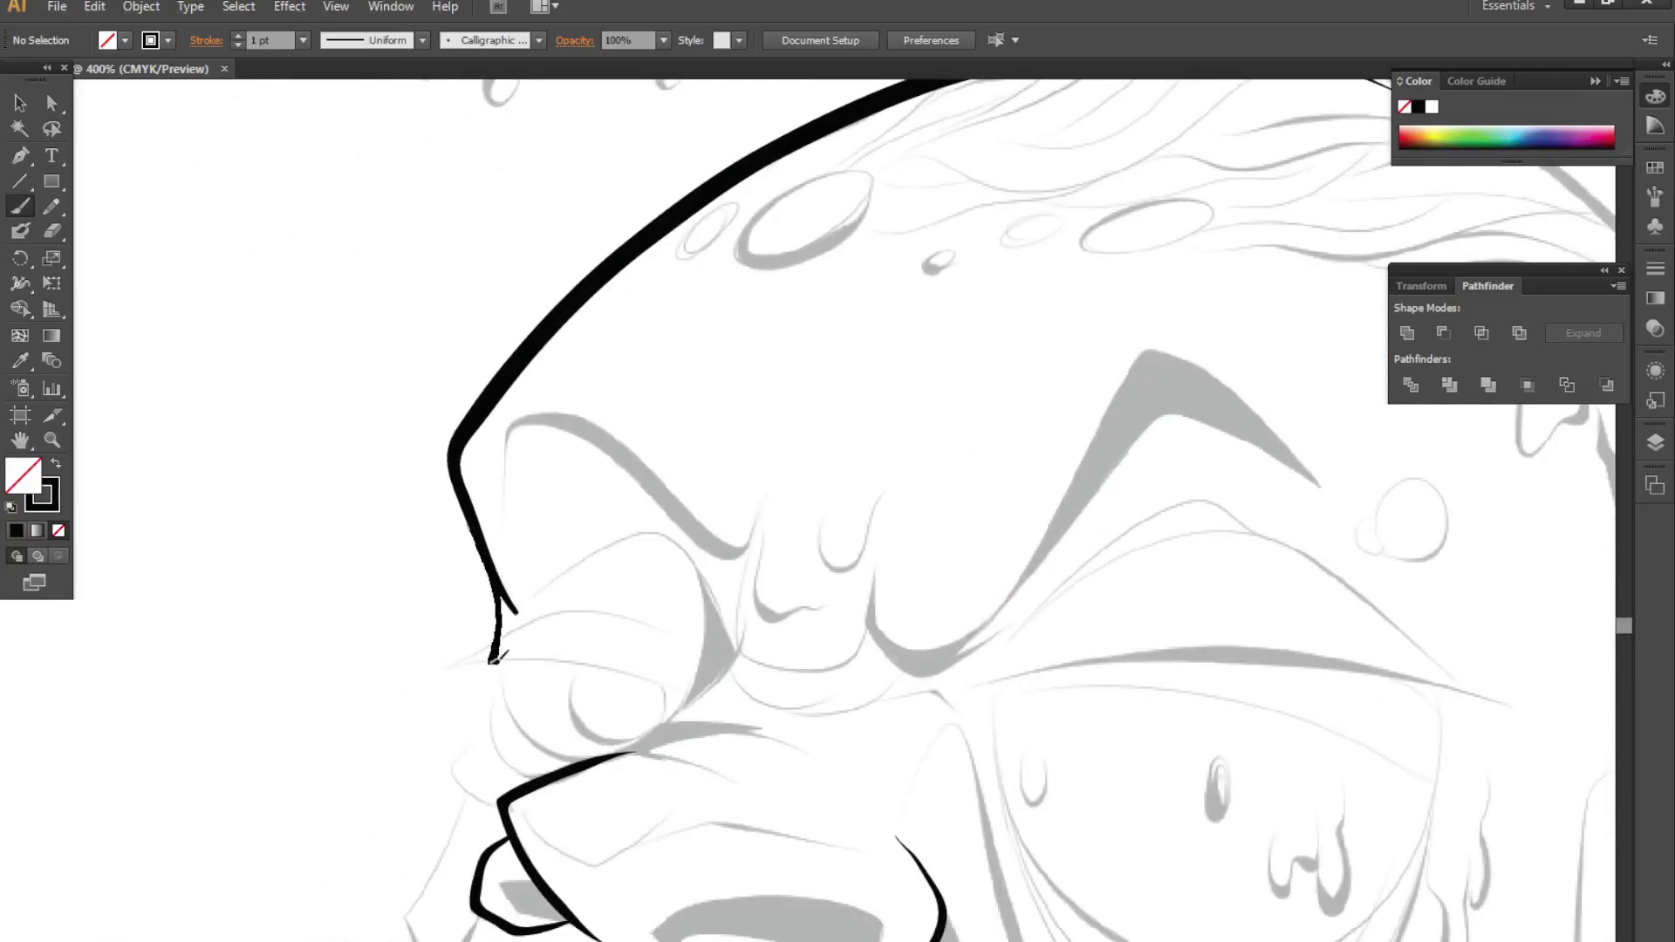
{"action": "left_click_drag", "start_coordinate": [410, 894], "coordinate": [397, 940]}
{"action": "left_click_drag", "start_coordinate": [482, 900], "coordinate": [614, 472]}
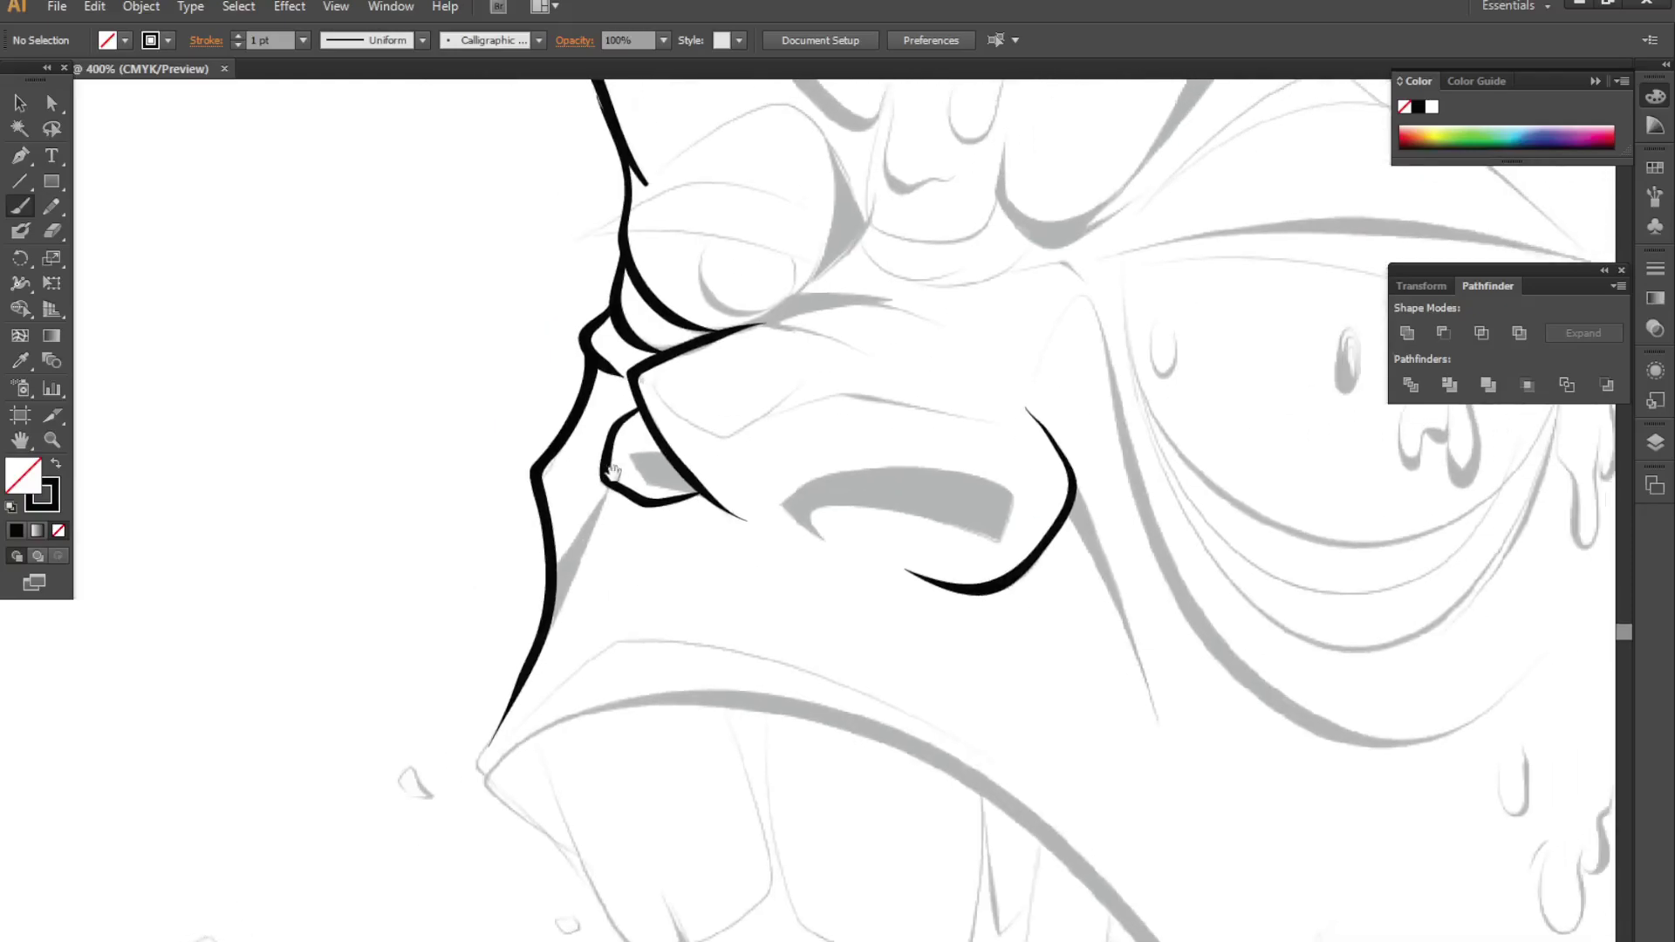
{"action": "mouse_move", "coordinate": [583, 880]}
{"action": "left_mouse_down"}
{"action": "mouse_move", "coordinate": [460, 840]}
{"action": "mouse_move", "coordinate": [325, 590]}
{"action": "left_mouse_up"}
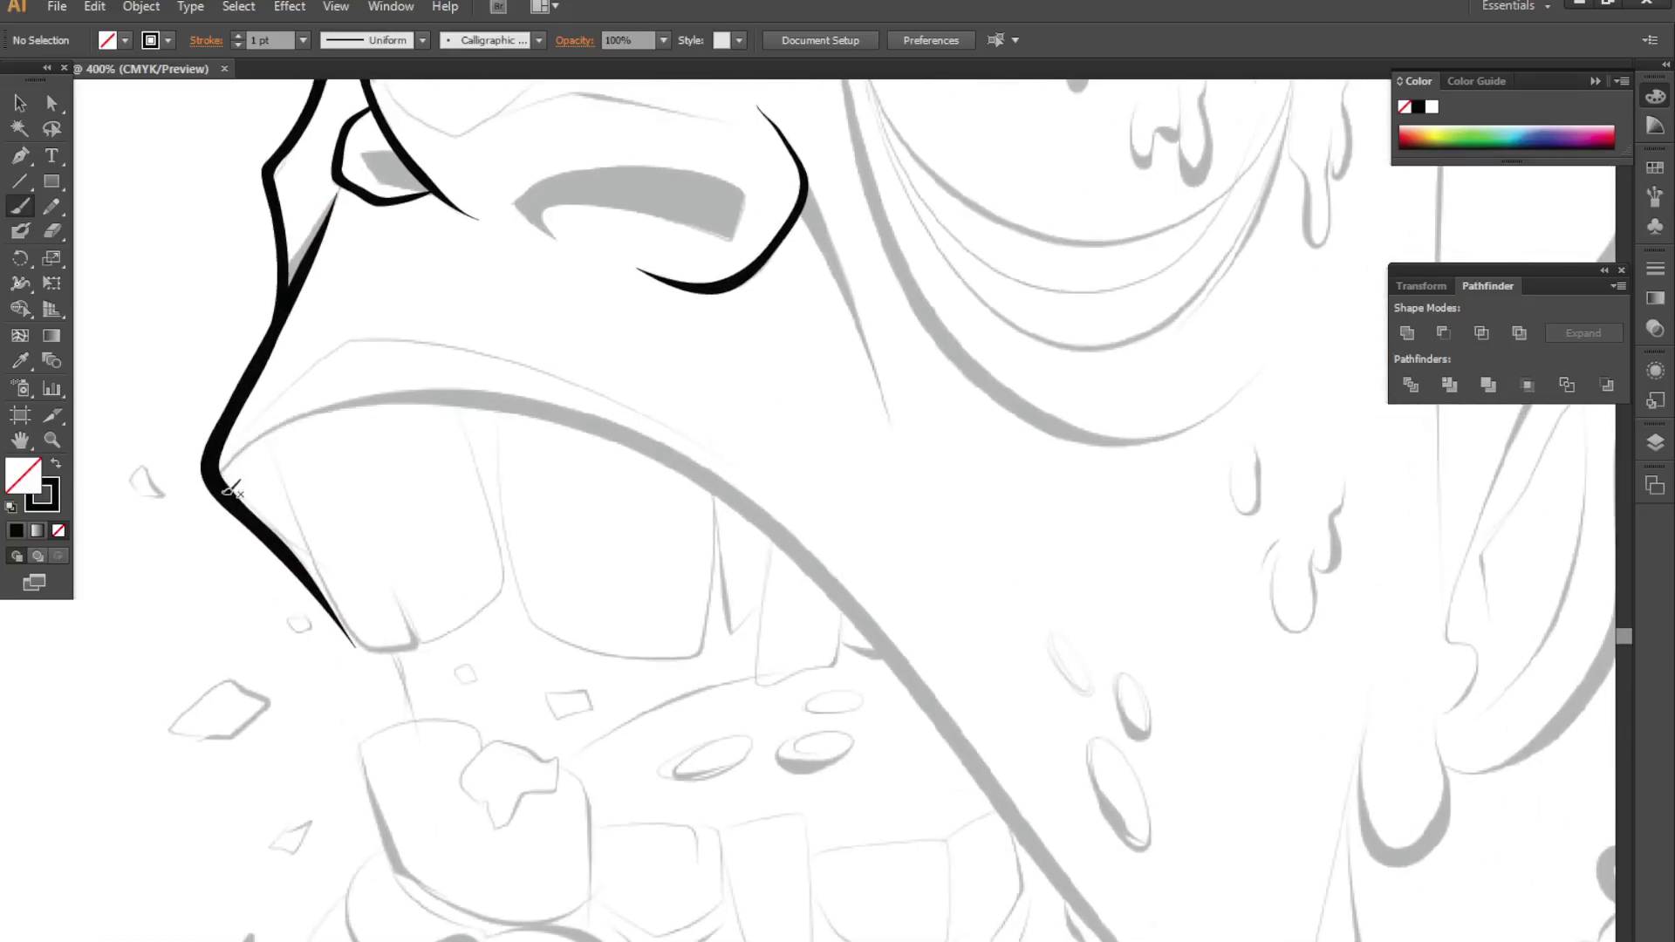
- Trace the mouth arc, the upper teeth and the left lip edge
{"action": "left_click_drag", "start_coordinate": [218, 460], "coordinate": [1065, 904]}
{"action": "key", "text": "ctrl+z"}
{"action": "left_click_drag", "start_coordinate": [218, 463], "coordinate": [1151, 940]}
{"action": "left_click_drag", "start_coordinate": [478, 674], "coordinate": [467, 569]}
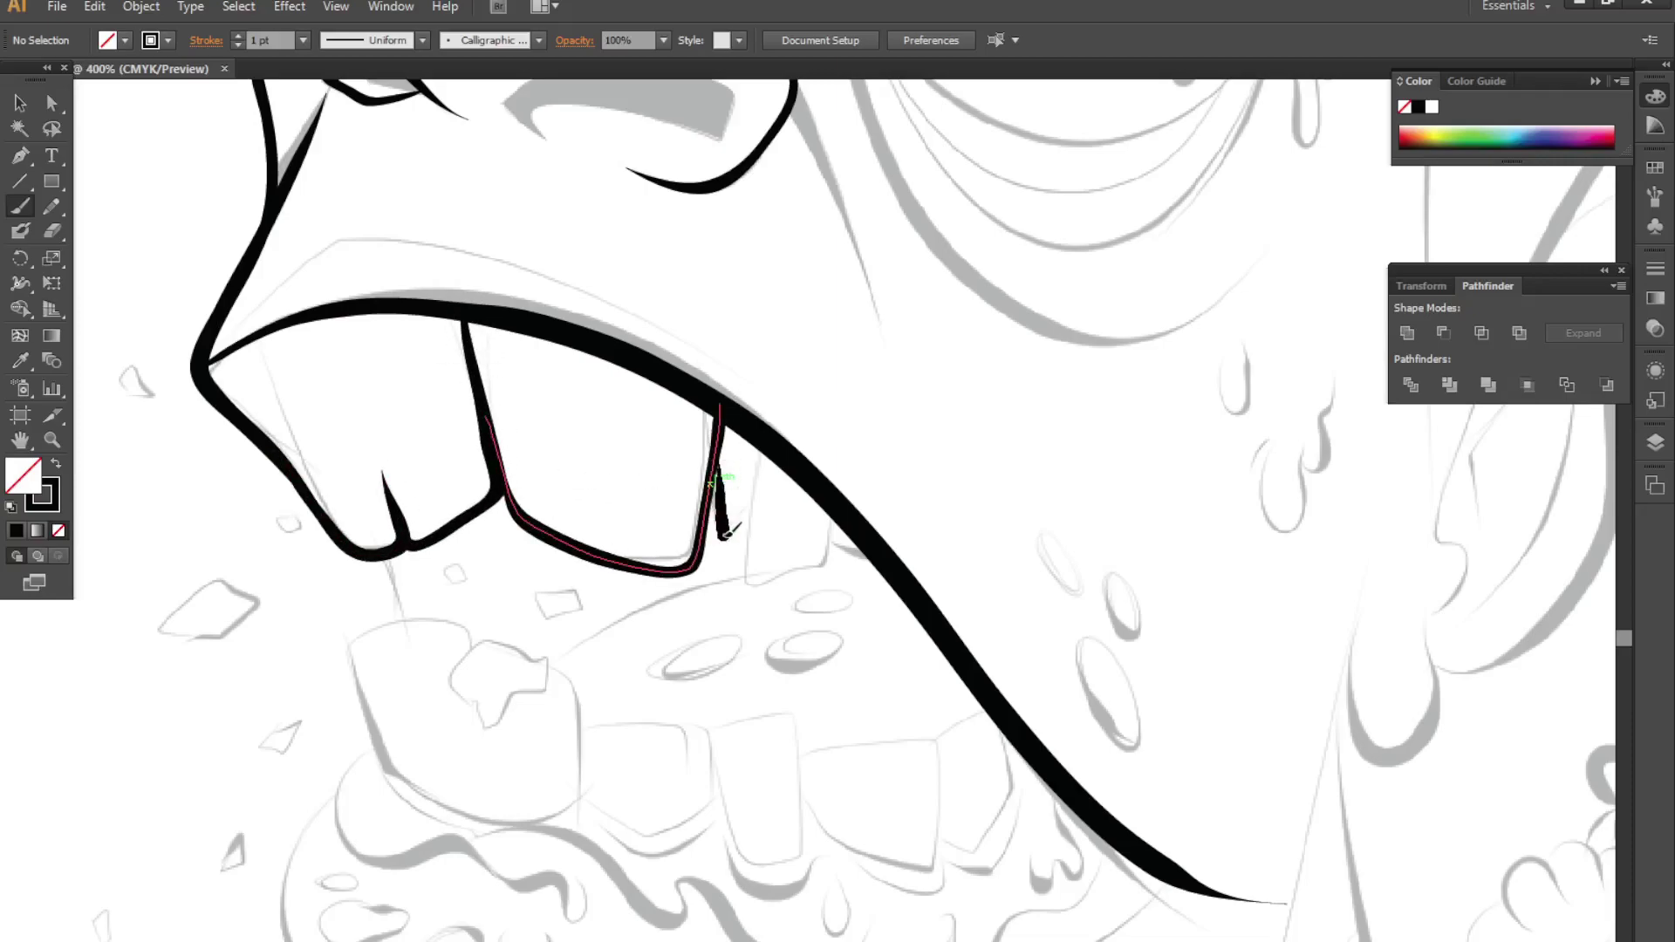
{"action": "left_click_drag", "start_coordinate": [729, 531], "coordinate": [726, 535]}
{"action": "key", "text": "ctrl+plus"}
{"action": "key", "text": "ctrl+plus"}
{"action": "key", "text": "ctrl+plus"}
{"action": "left_click_drag", "start_coordinate": [691, 355], "coordinate": [916, 561]}
{"action": "left_click_drag", "start_coordinate": [687, 631], "coordinate": [779, 666]}
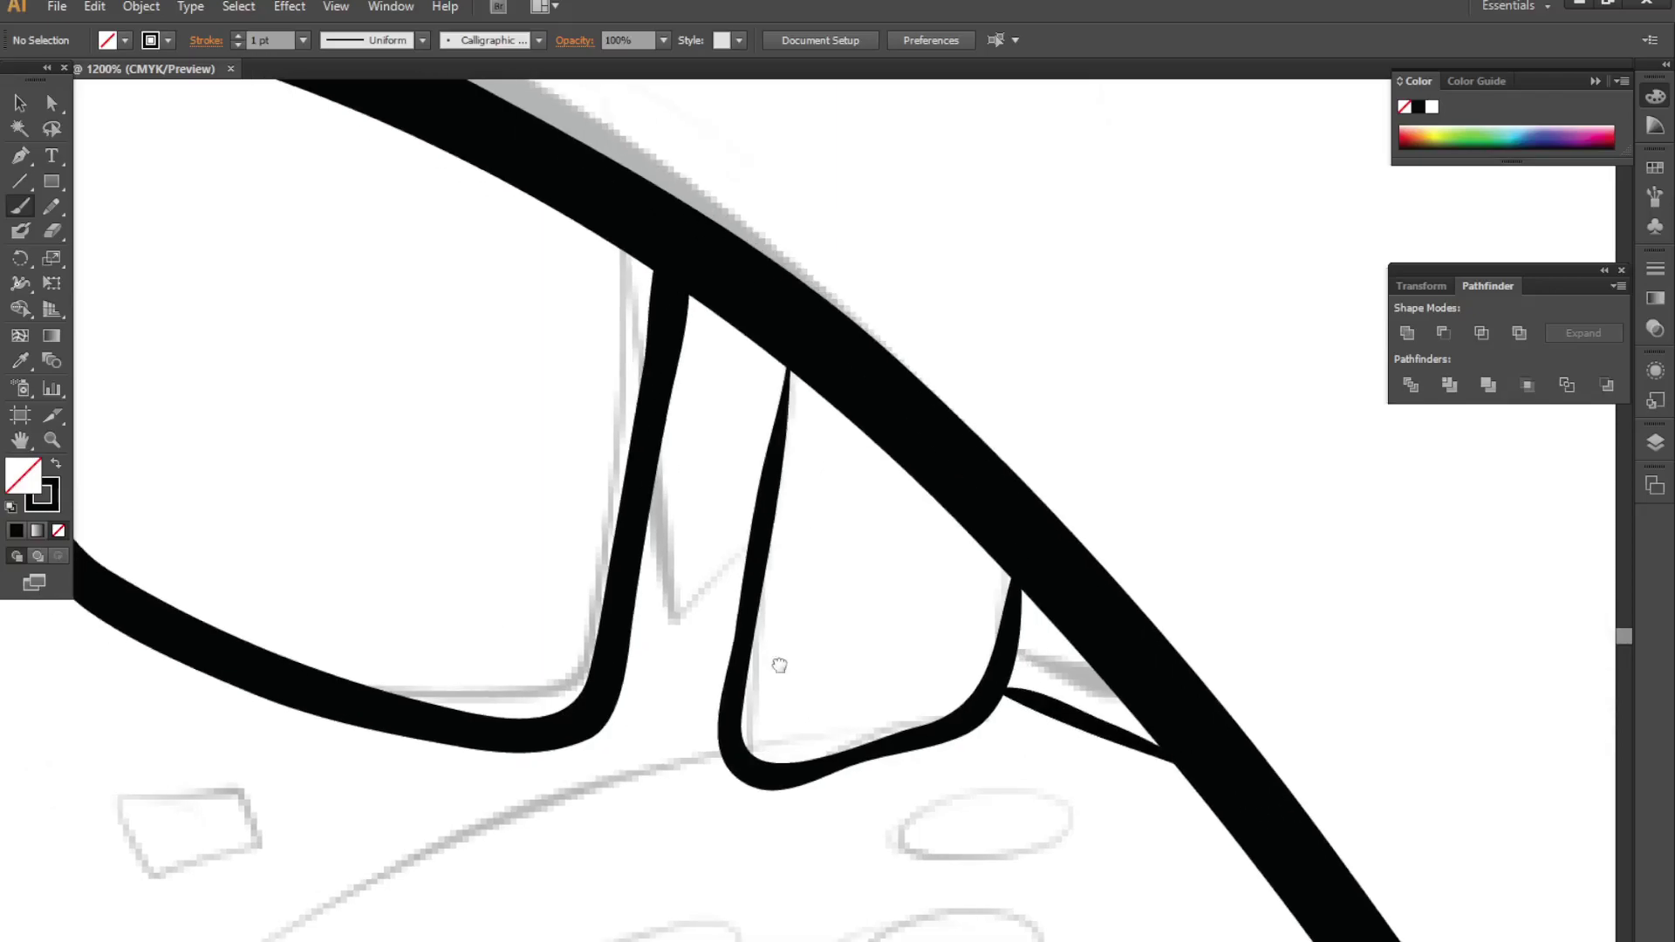
{"action": "key", "text": "ctrl+minus"}
{"action": "key", "text": "ctrl+minus"}
{"action": "key", "text": "ctrl+plus"}
{"action": "left_click_drag", "start_coordinate": [608, 639], "coordinate": [521, 82]}
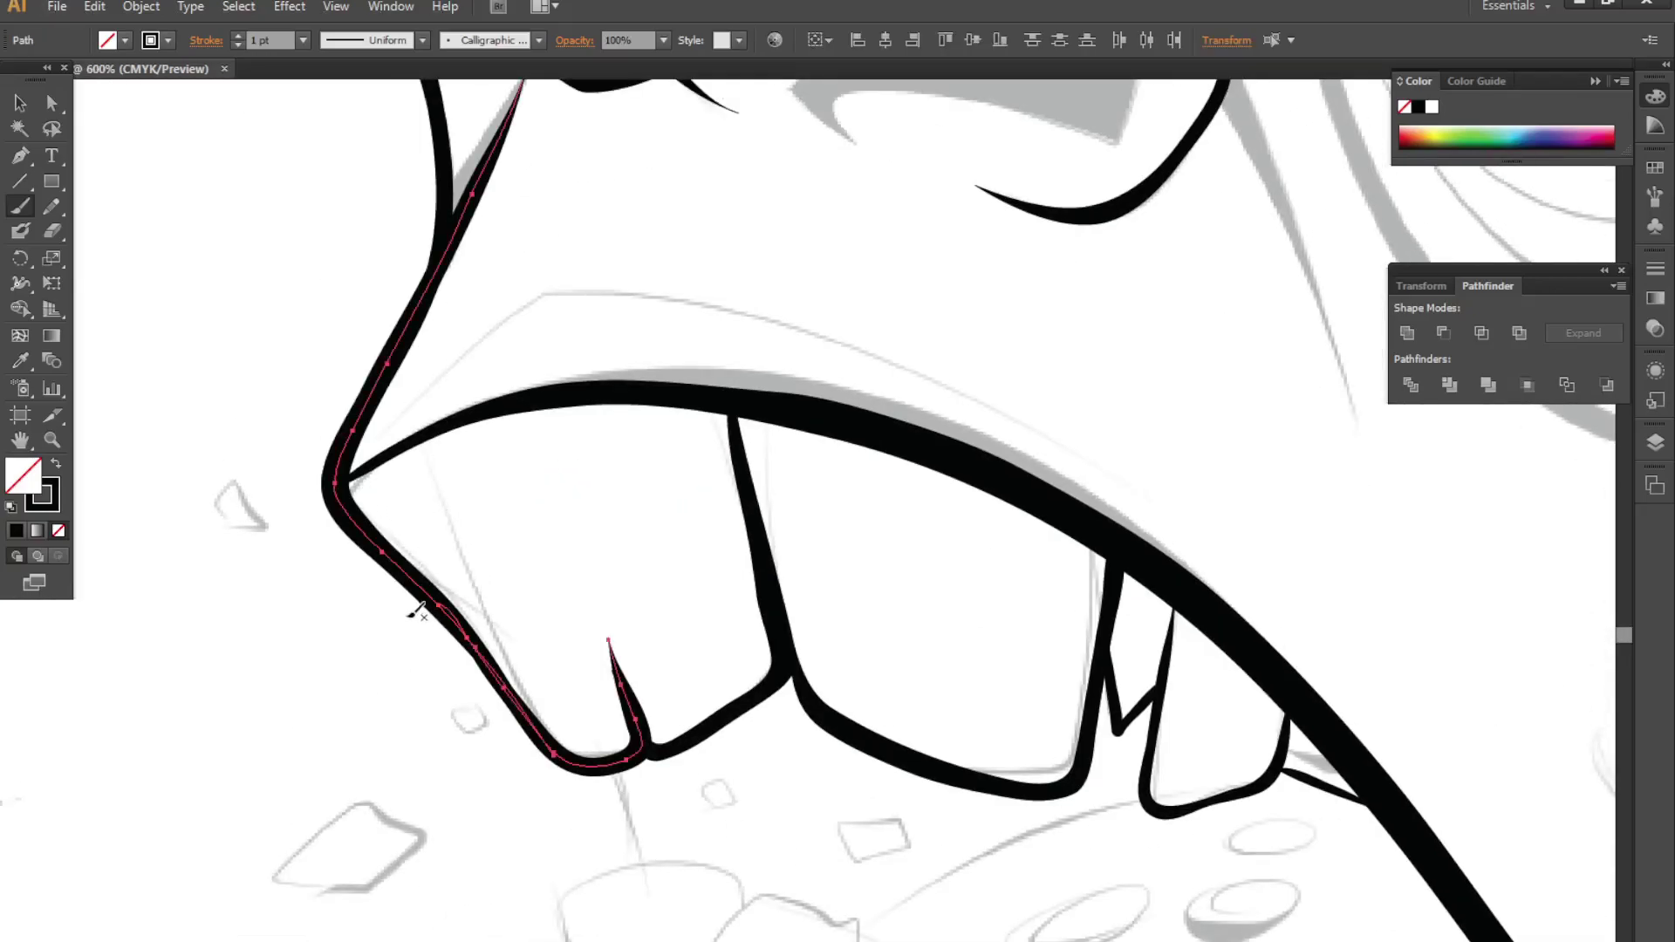
{"action": "key", "text": "ctrl+shift+a"}
- Outline the lower-left tooth near the tongue
{"action": "mouse_move", "coordinate": [412, 320]}
{"action": "left_mouse_down"}
{"action": "mouse_move", "coordinate": [434, 397]}
{"action": "mouse_move", "coordinate": [410, 489]}
{"action": "left_mouse_up"}
{"action": "key", "text": "ctrl+minus"}
{"action": "key", "text": "ctrl+minus"}
{"action": "key", "text": "ctrl+minus"}
{"action": "mouse_move", "coordinate": [318, 550]}
{"action": "left_mouse_down"}
{"action": "mouse_move", "coordinate": [288, 414]}
{"action": "mouse_move", "coordinate": [375, 454]}
{"action": "left_mouse_up"}
{"action": "left_click_drag", "start_coordinate": [410, 489], "coordinate": [514, 550]}
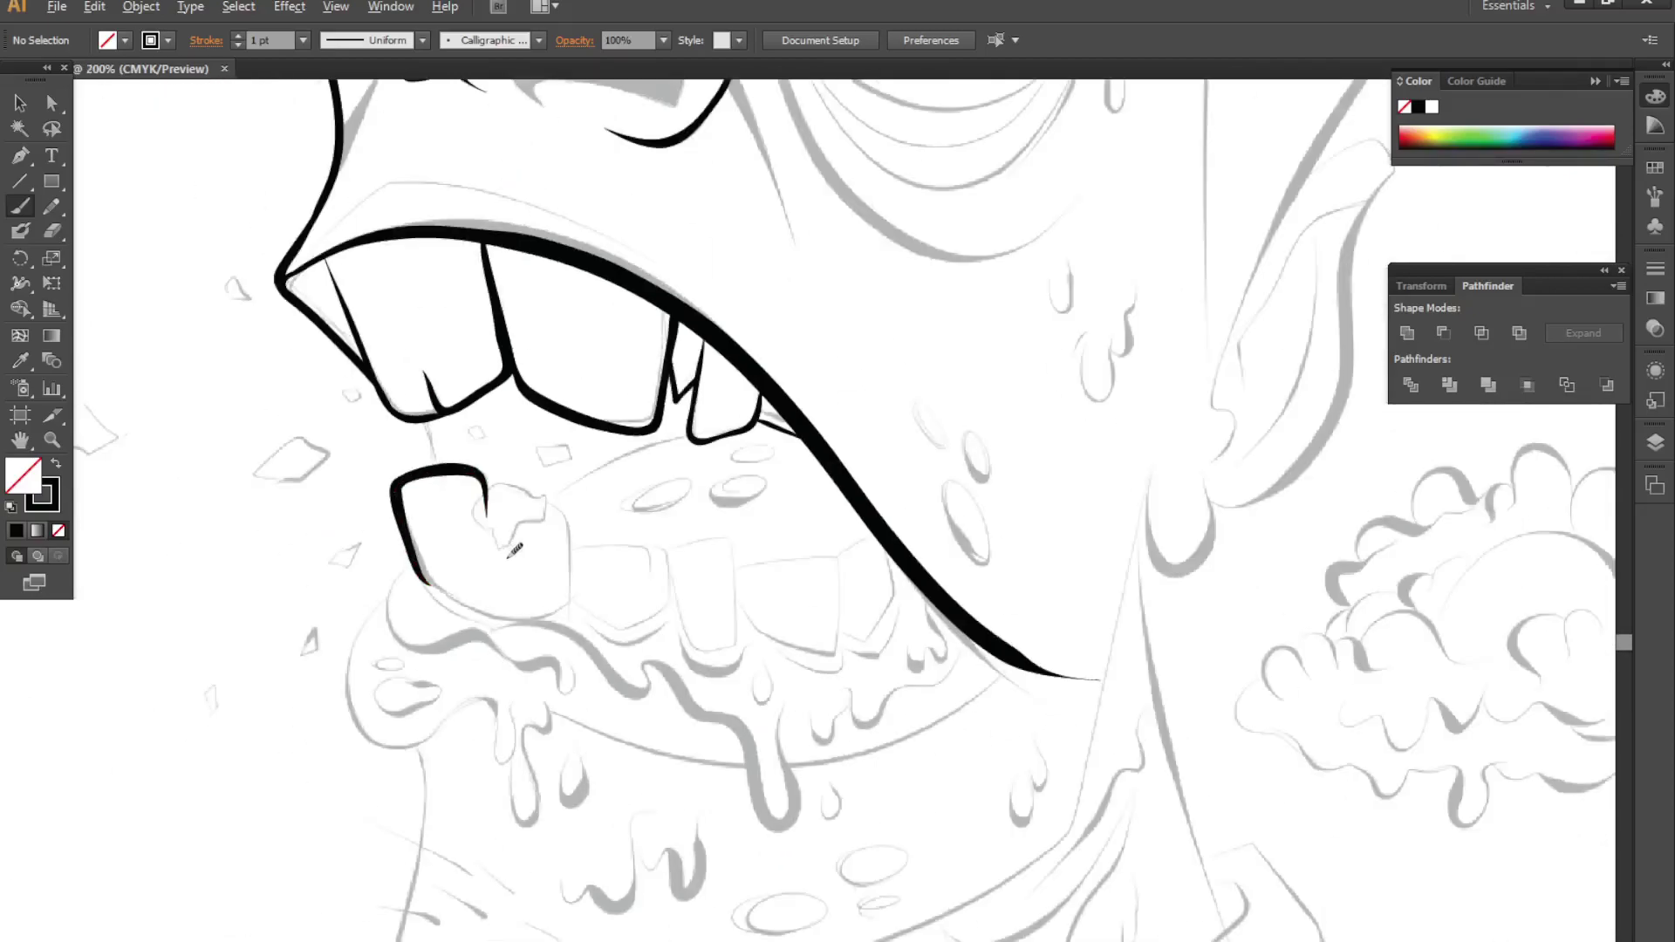
{"action": "key", "text": "ctrl+minus"}
{"action": "key", "text": "ctrl+plus"}
{"action": "key", "text": "ctrl+plus"}
{"action": "key", "text": "ctrl+plus"}
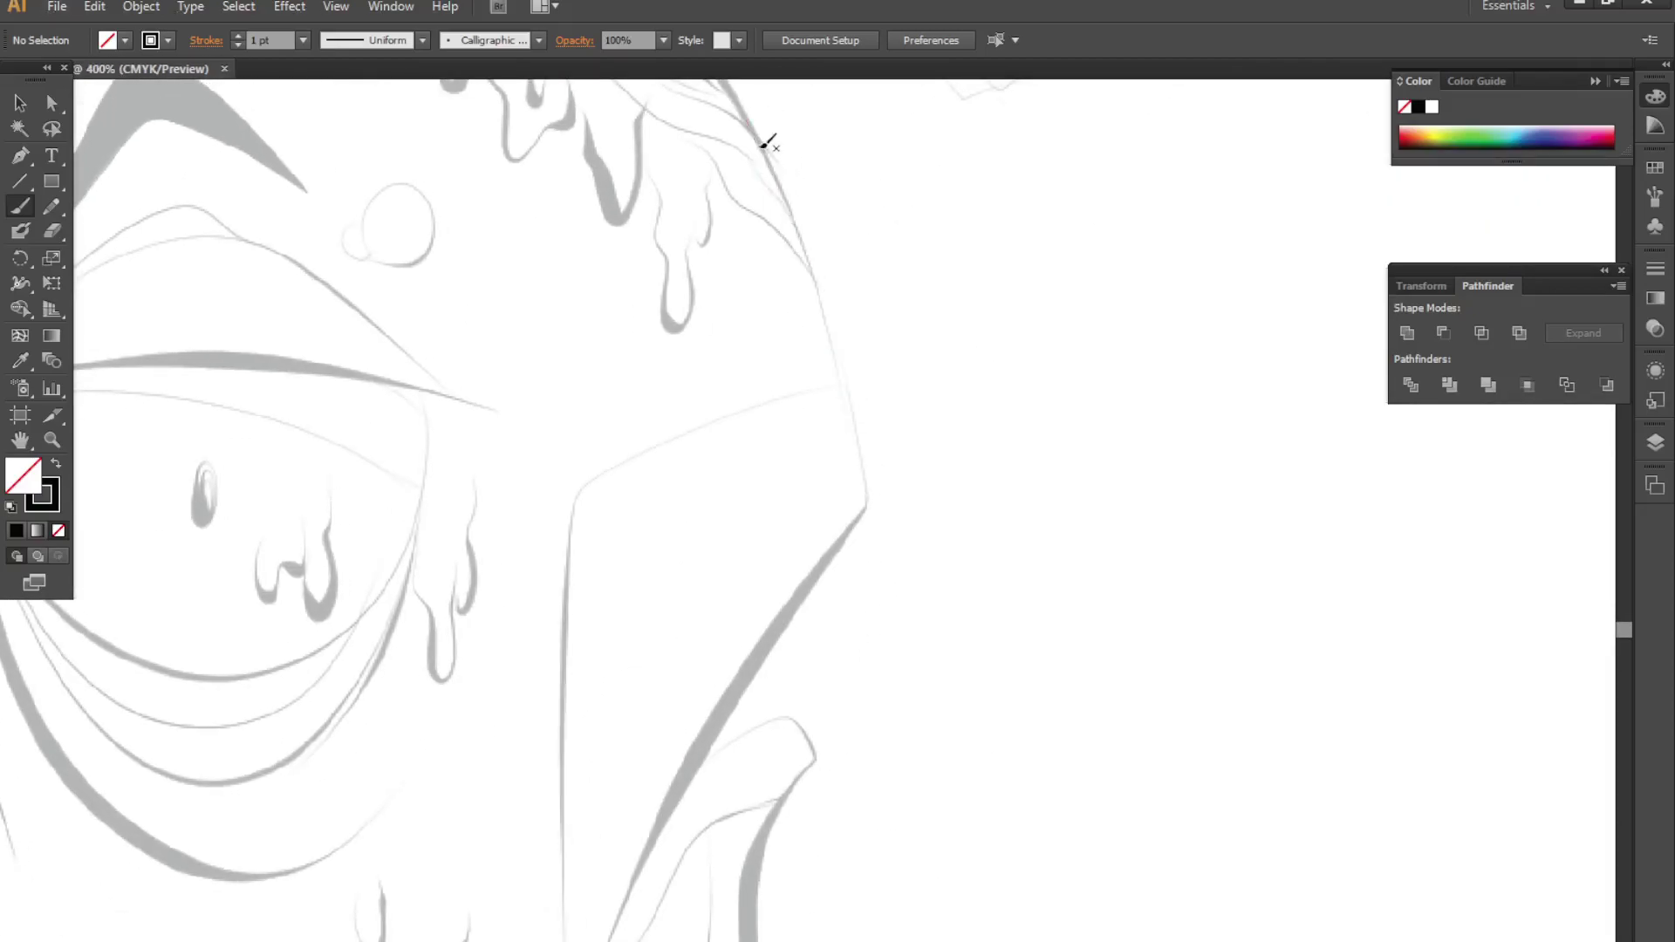
- Ink the jaw line by the ear, the ear's hook, back edge and inner curve, and start the tongue
{"action": "mouse_move", "coordinate": [765, 144]}
{"action": "left_mouse_down"}
{"action": "mouse_move", "coordinate": [823, 313]}
{"action": "mouse_move", "coordinate": [691, 766]}
{"action": "left_mouse_up"}
{"action": "key", "text": "ctrl+minus"}
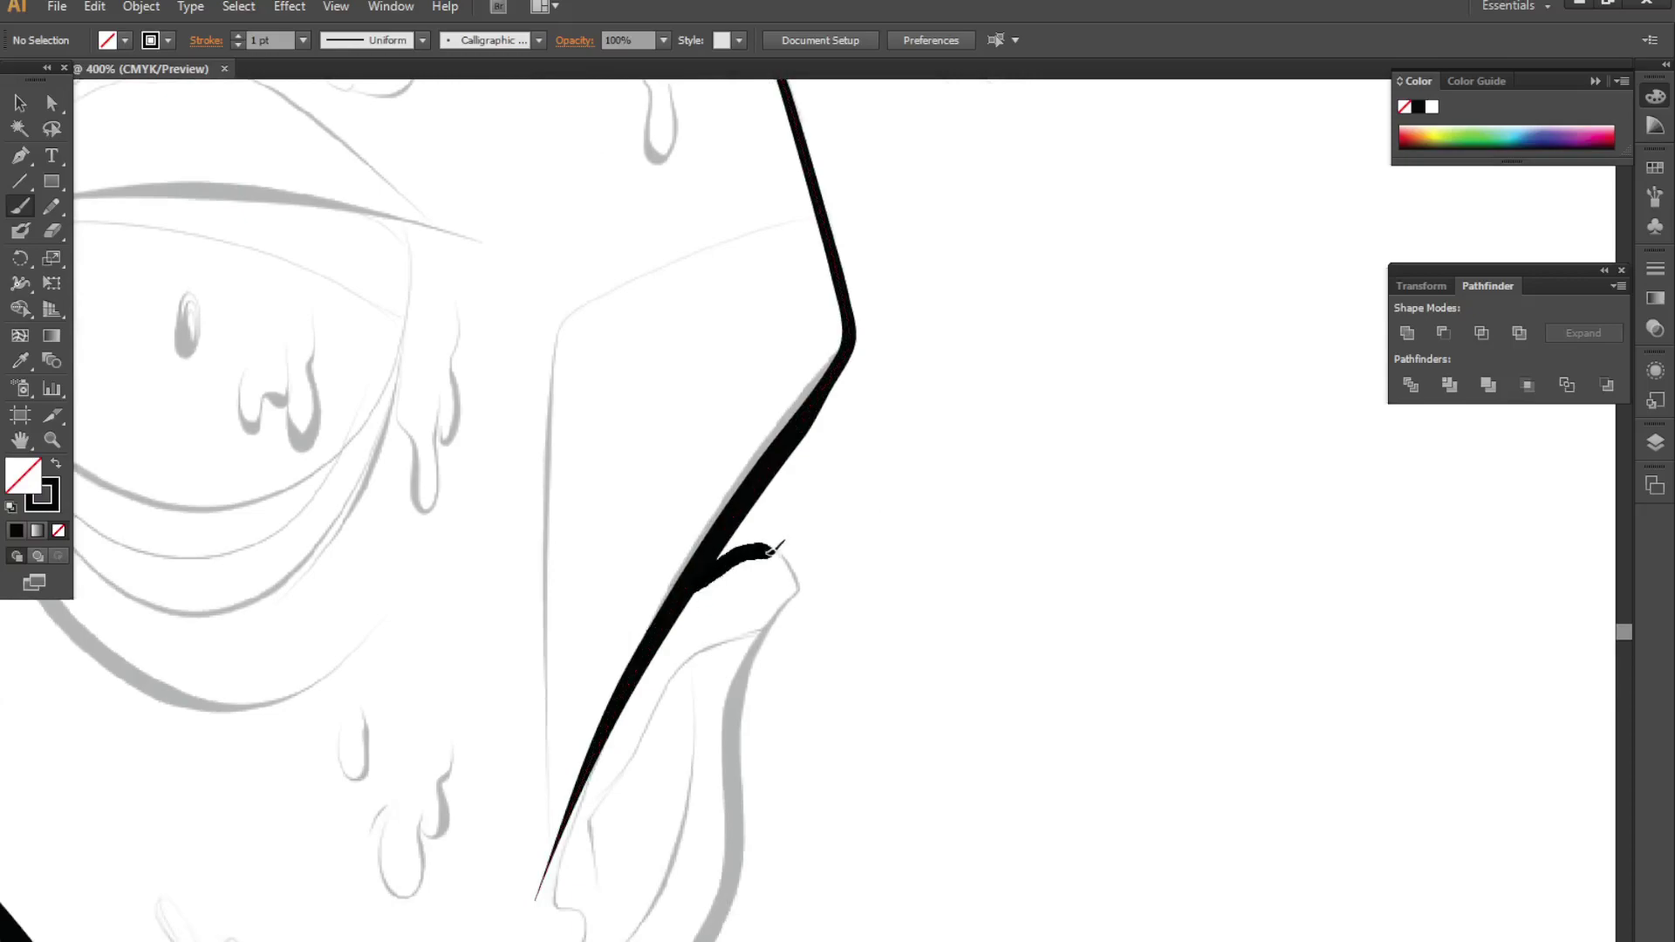
{"action": "key", "text": "ctrl+minus"}
{"action": "key", "text": "ctrl+minus"}
{"action": "key", "text": "ctrl+minus"}
{"action": "key", "text": "ctrl+plus"}
{"action": "key", "text": "ctrl+plus"}
{"action": "key", "text": "ctrl+plus"}
{"action": "key", "text": "ctrl+plus"}
{"action": "key", "text": "ctrl+plus"}
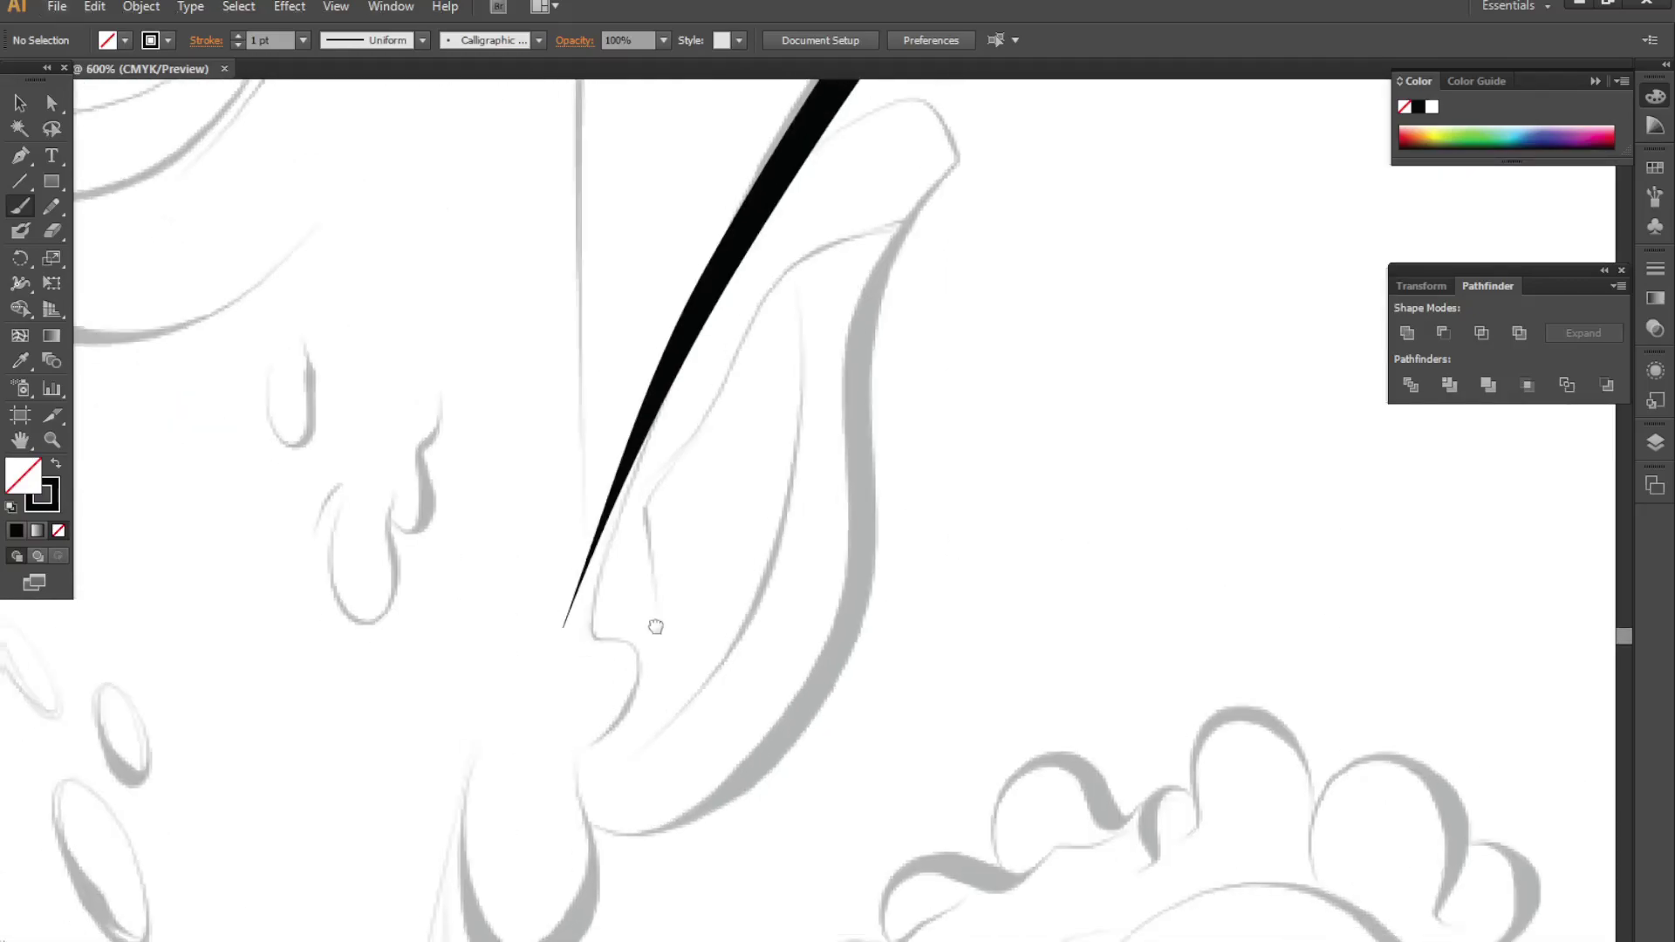
{"action": "mouse_move", "coordinate": [875, 254]}
{"action": "left_mouse_down"}
{"action": "mouse_move", "coordinate": [1028, 267]}
{"action": "mouse_move", "coordinate": [673, 907]}
{"action": "mouse_move", "coordinate": [545, 863]}
{"action": "left_mouse_up"}
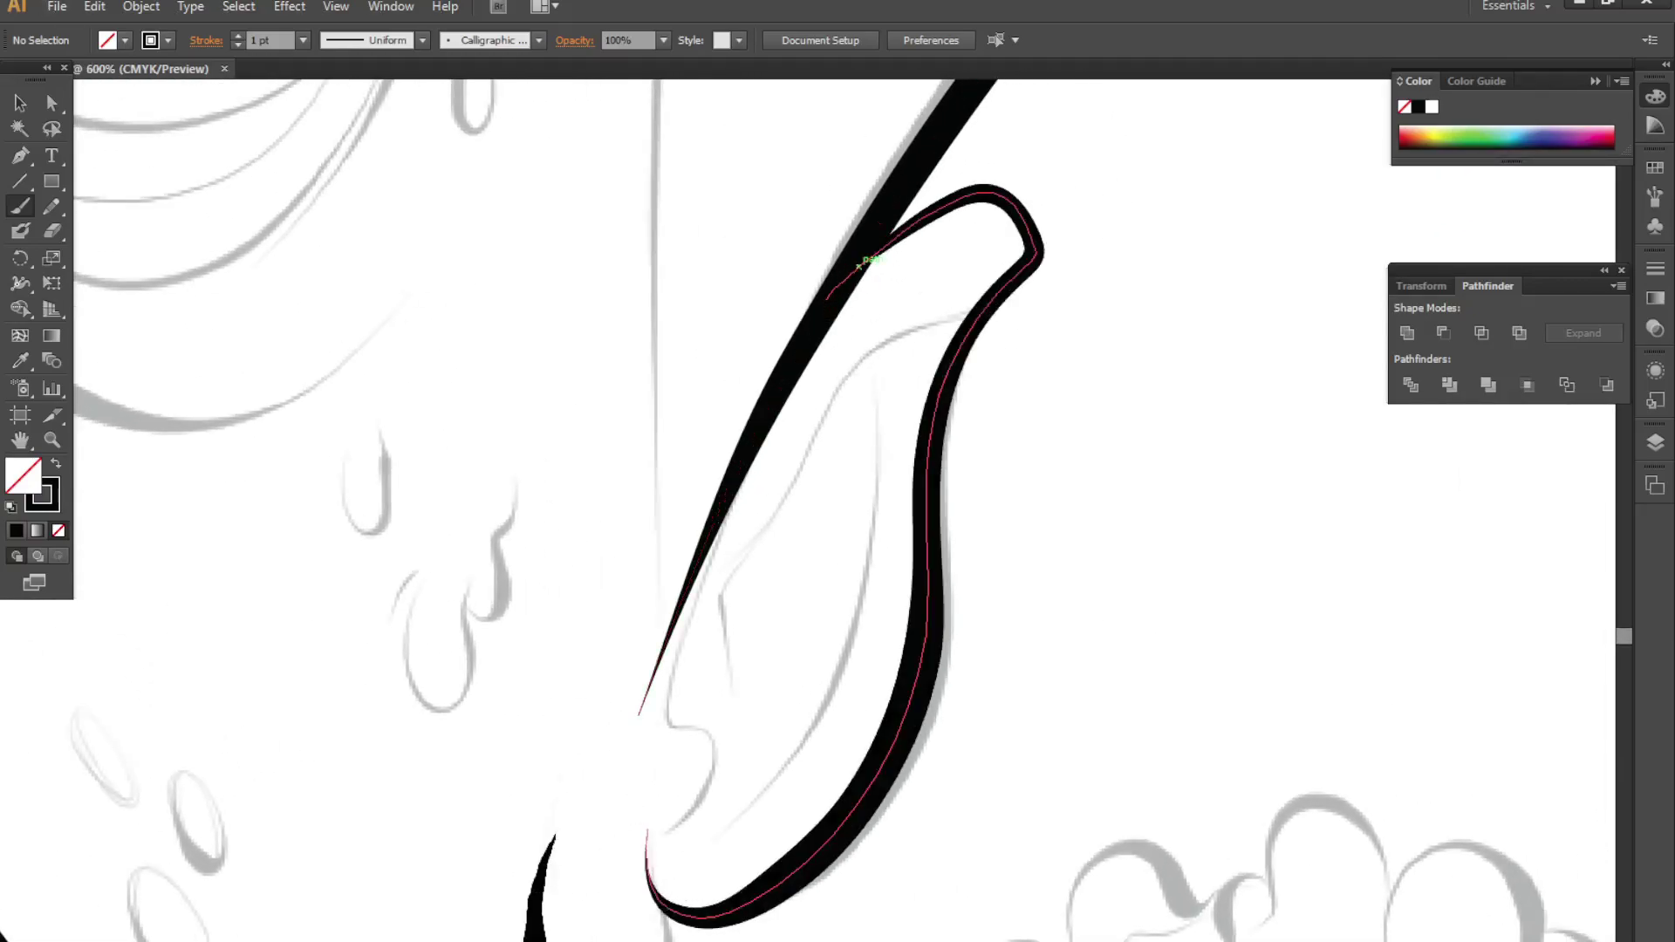
{"action": "left_click_drag", "start_coordinate": [708, 617], "coordinate": [682, 665]}
{"action": "left_click_drag", "start_coordinate": [708, 746], "coordinate": [820, 430]}
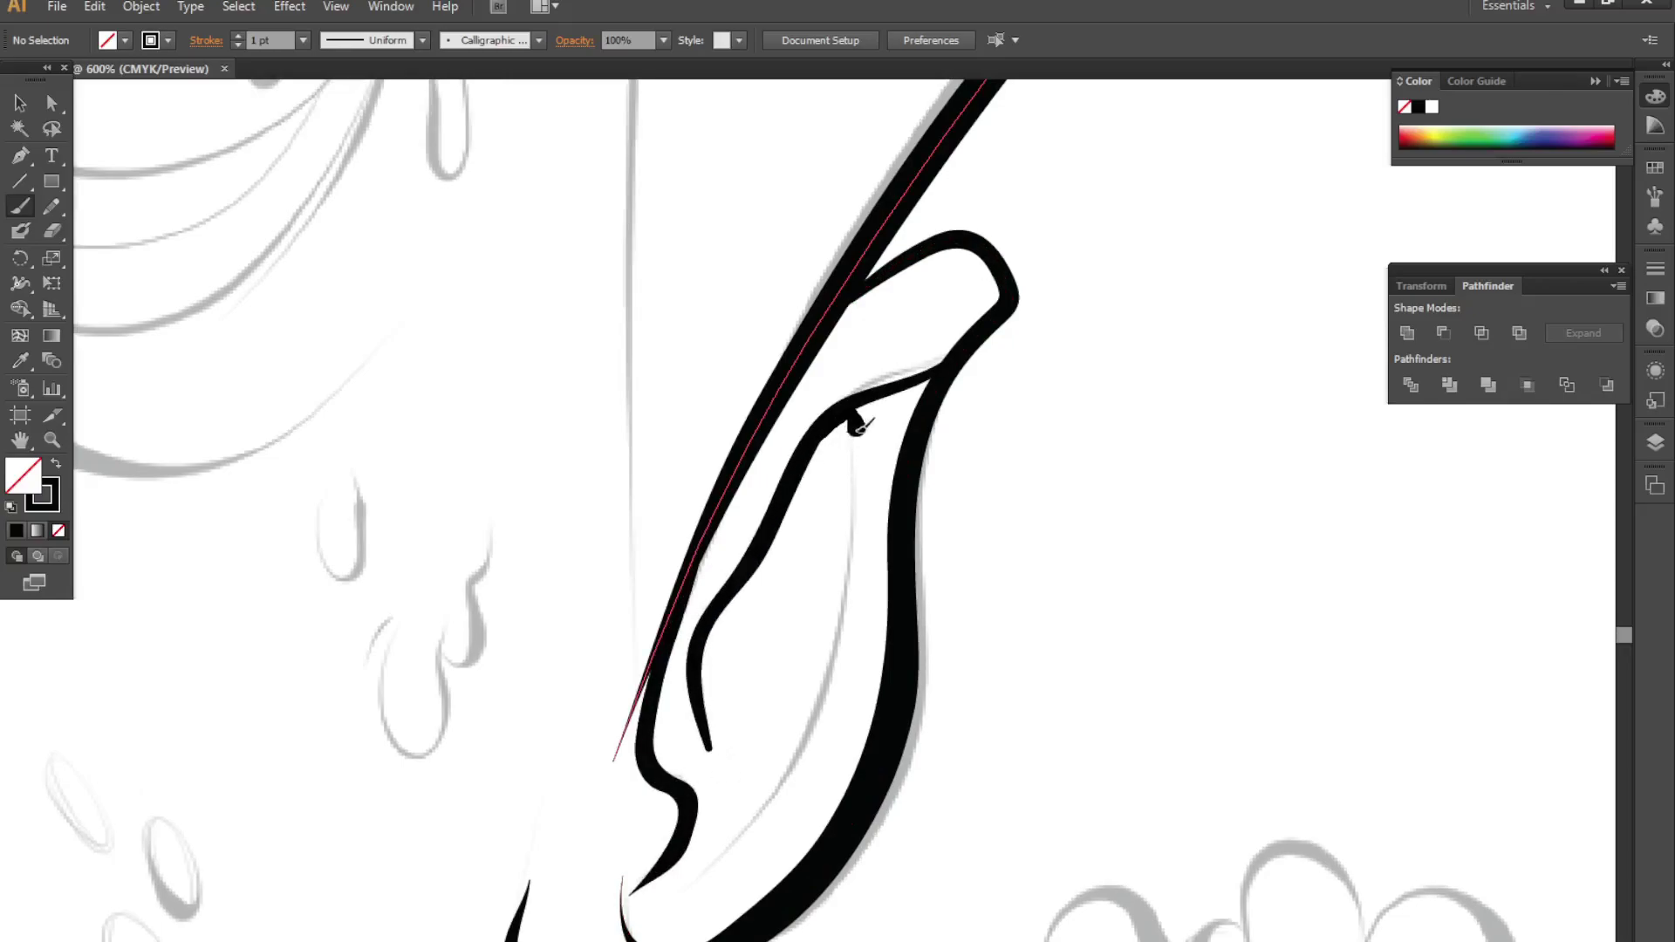
{"action": "key", "text": "ctrl+minus"}
{"action": "left_click_drag", "start_coordinate": [408, 517], "coordinate": [375, 565]}
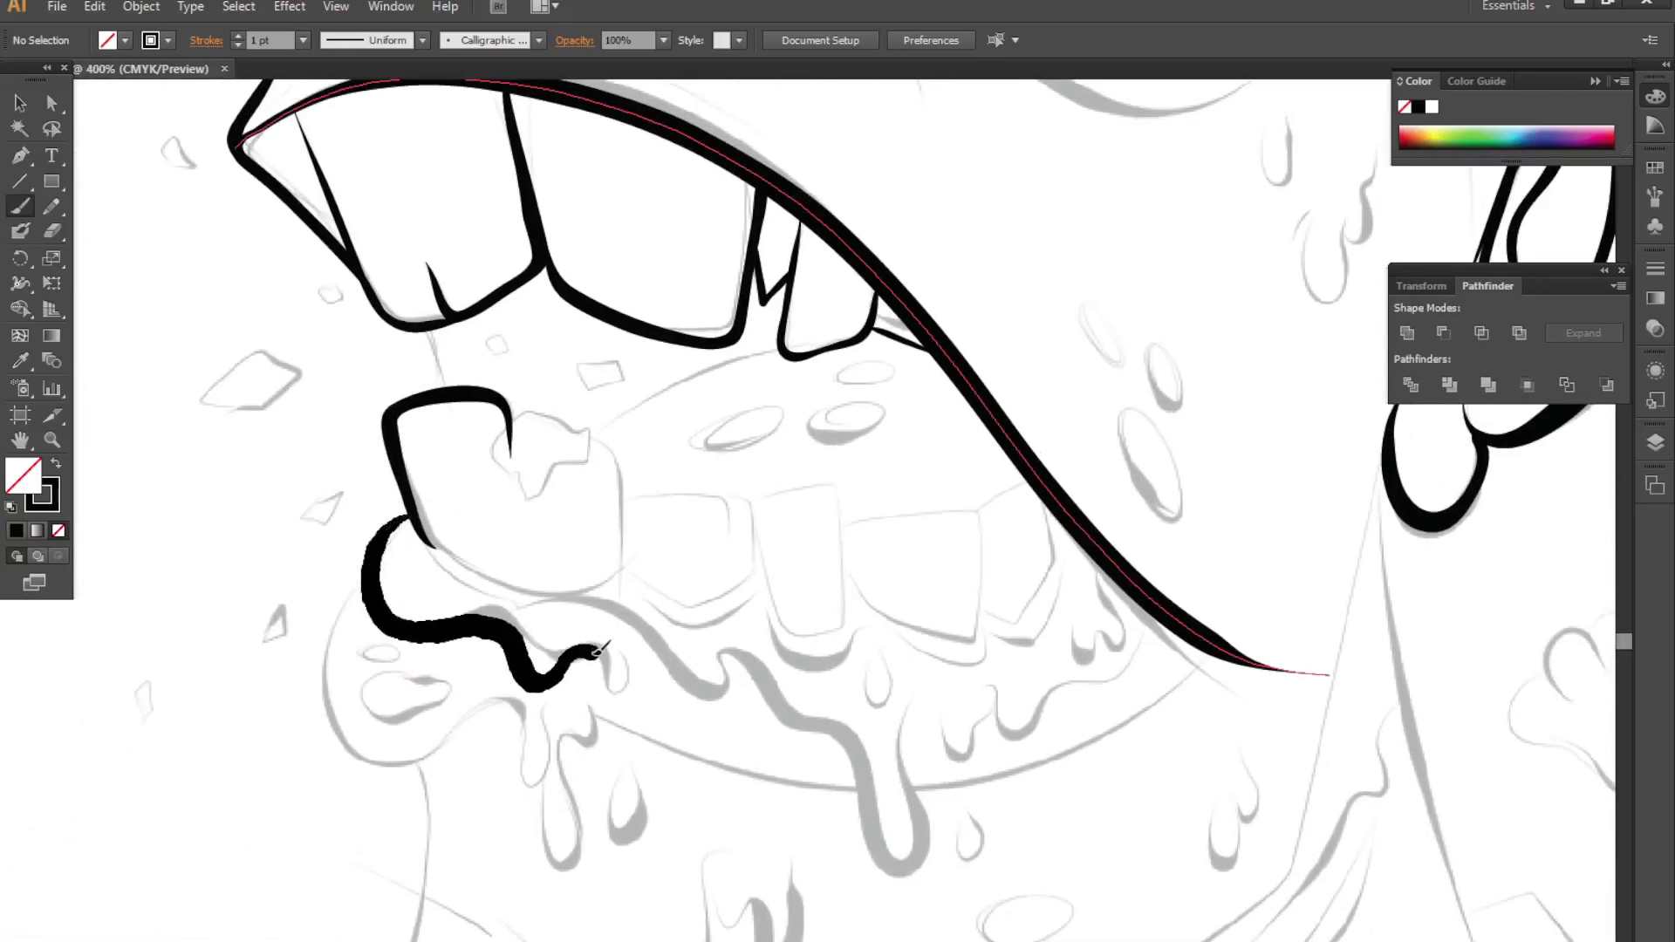
- Outline the tongue's curl, edges and bottom, plus a short line under the lower teeth
{"action": "left_click_drag", "start_coordinate": [598, 651], "coordinate": [629, 654]}
{"action": "scroll", "coordinate": [658, 562], "scroll_direction": "up", "scroll_amount": 1}
{"action": "left_click_drag", "start_coordinate": [408, 551], "coordinate": [604, 480]}
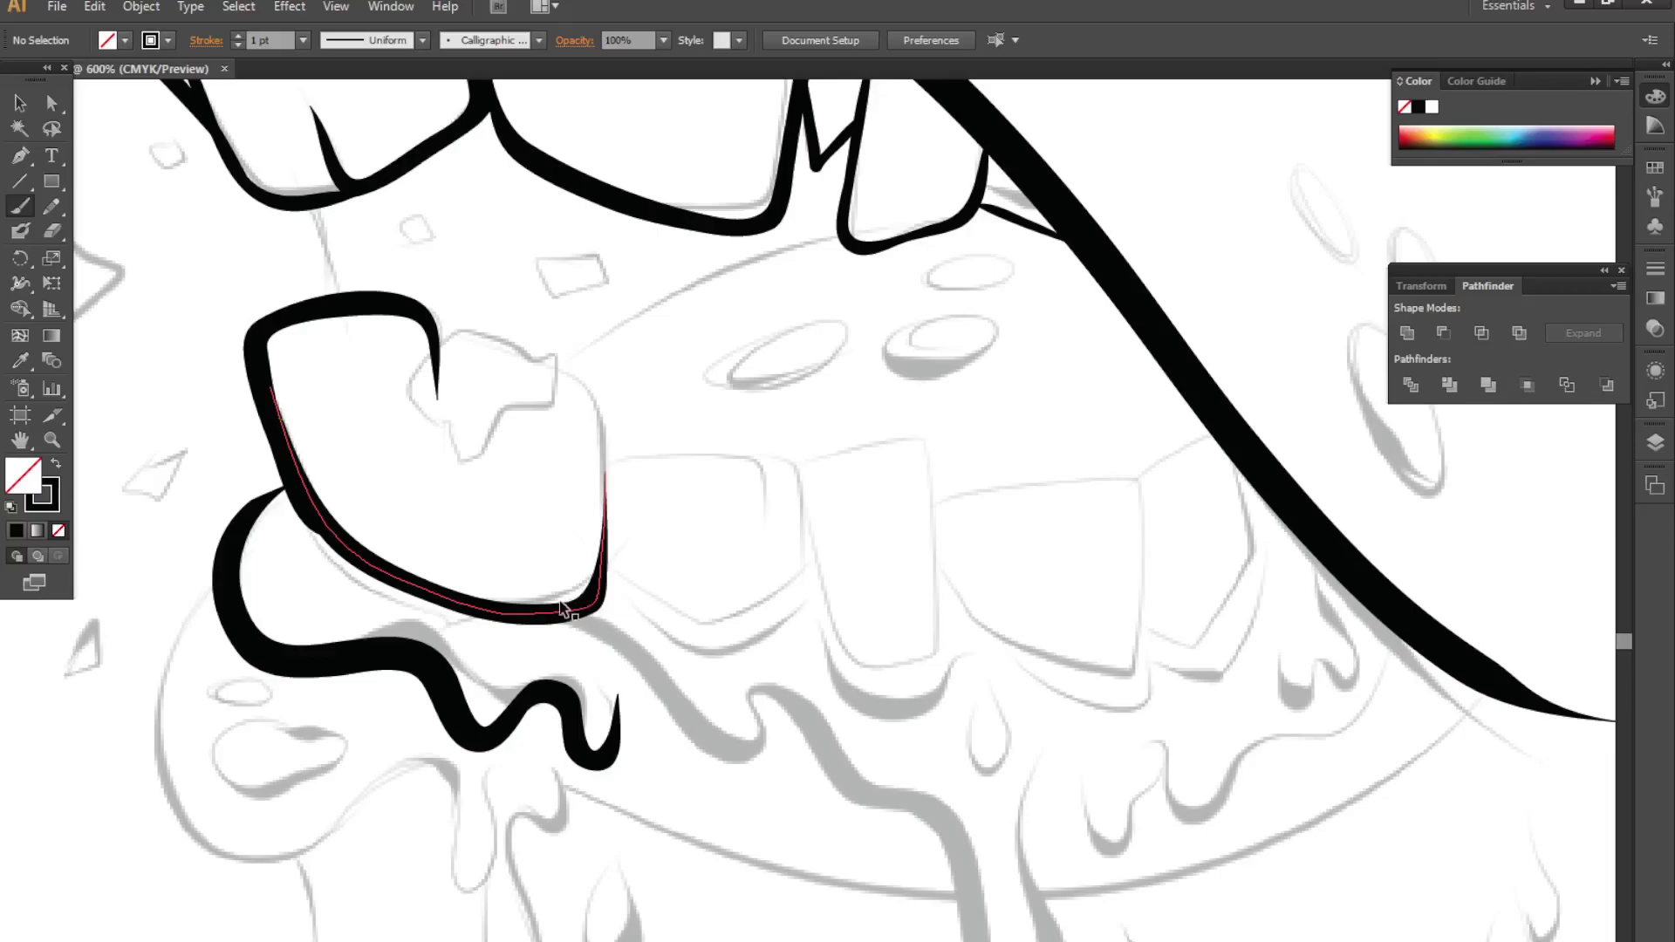
{"action": "scroll", "coordinate": [421, 425], "scroll_direction": "up", "scroll_amount": 2}
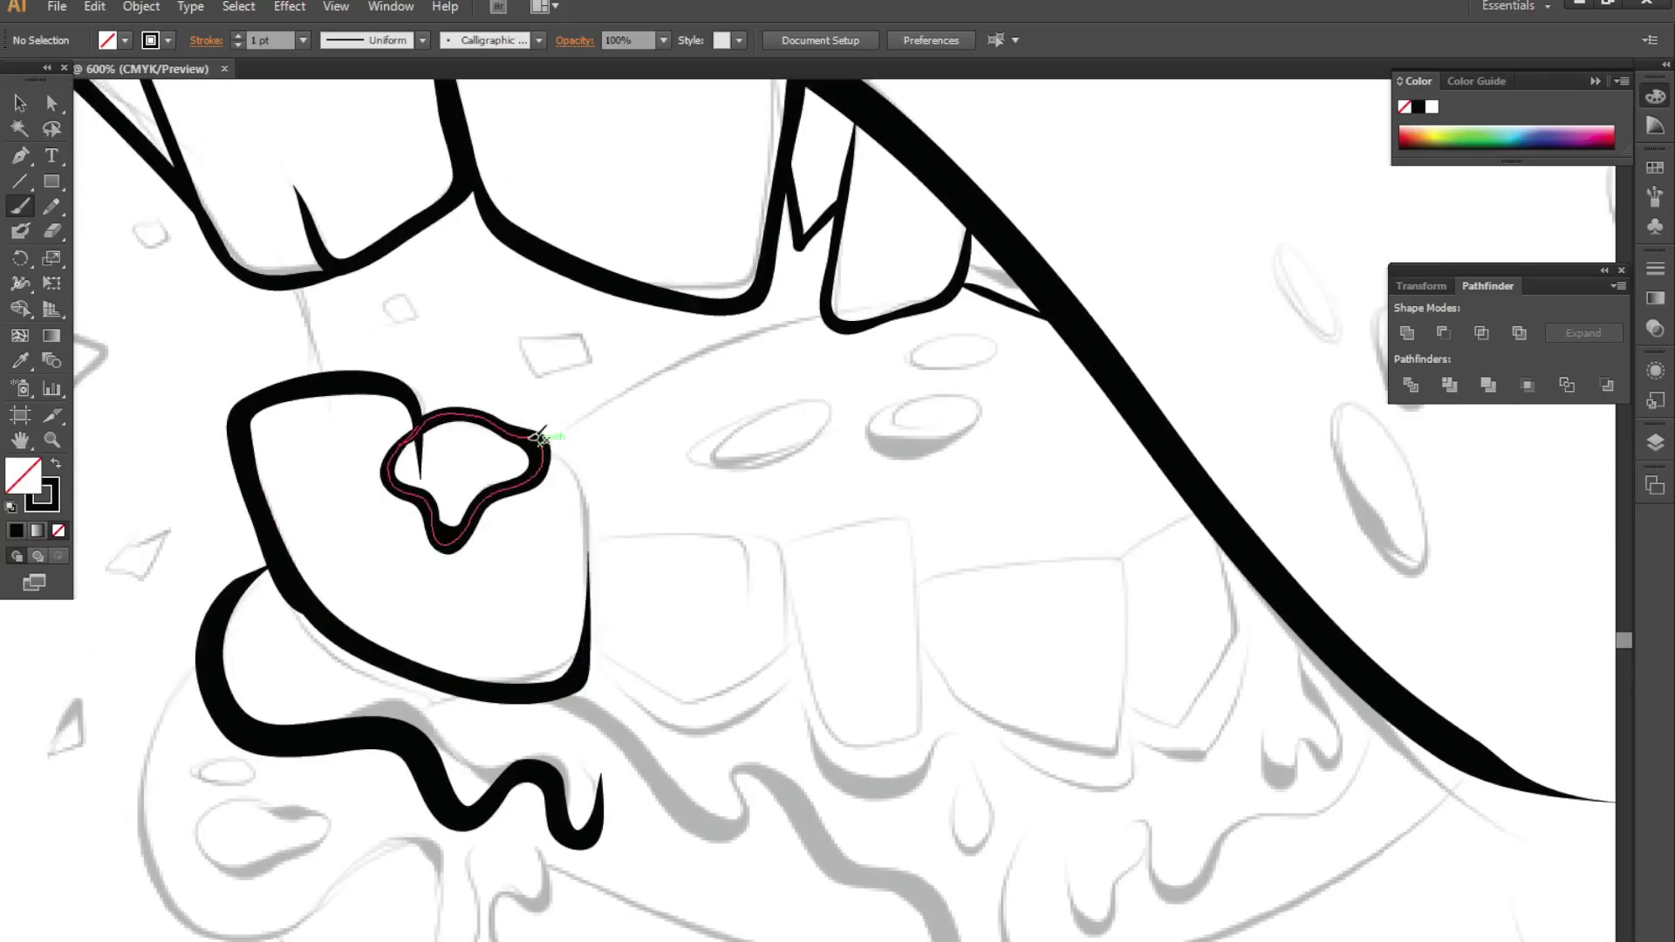
{"action": "scroll", "coordinate": [576, 470], "scroll_direction": "up", "scroll_amount": 1}
{"action": "left_click_drag", "start_coordinate": [519, 436], "coordinate": [593, 656]}
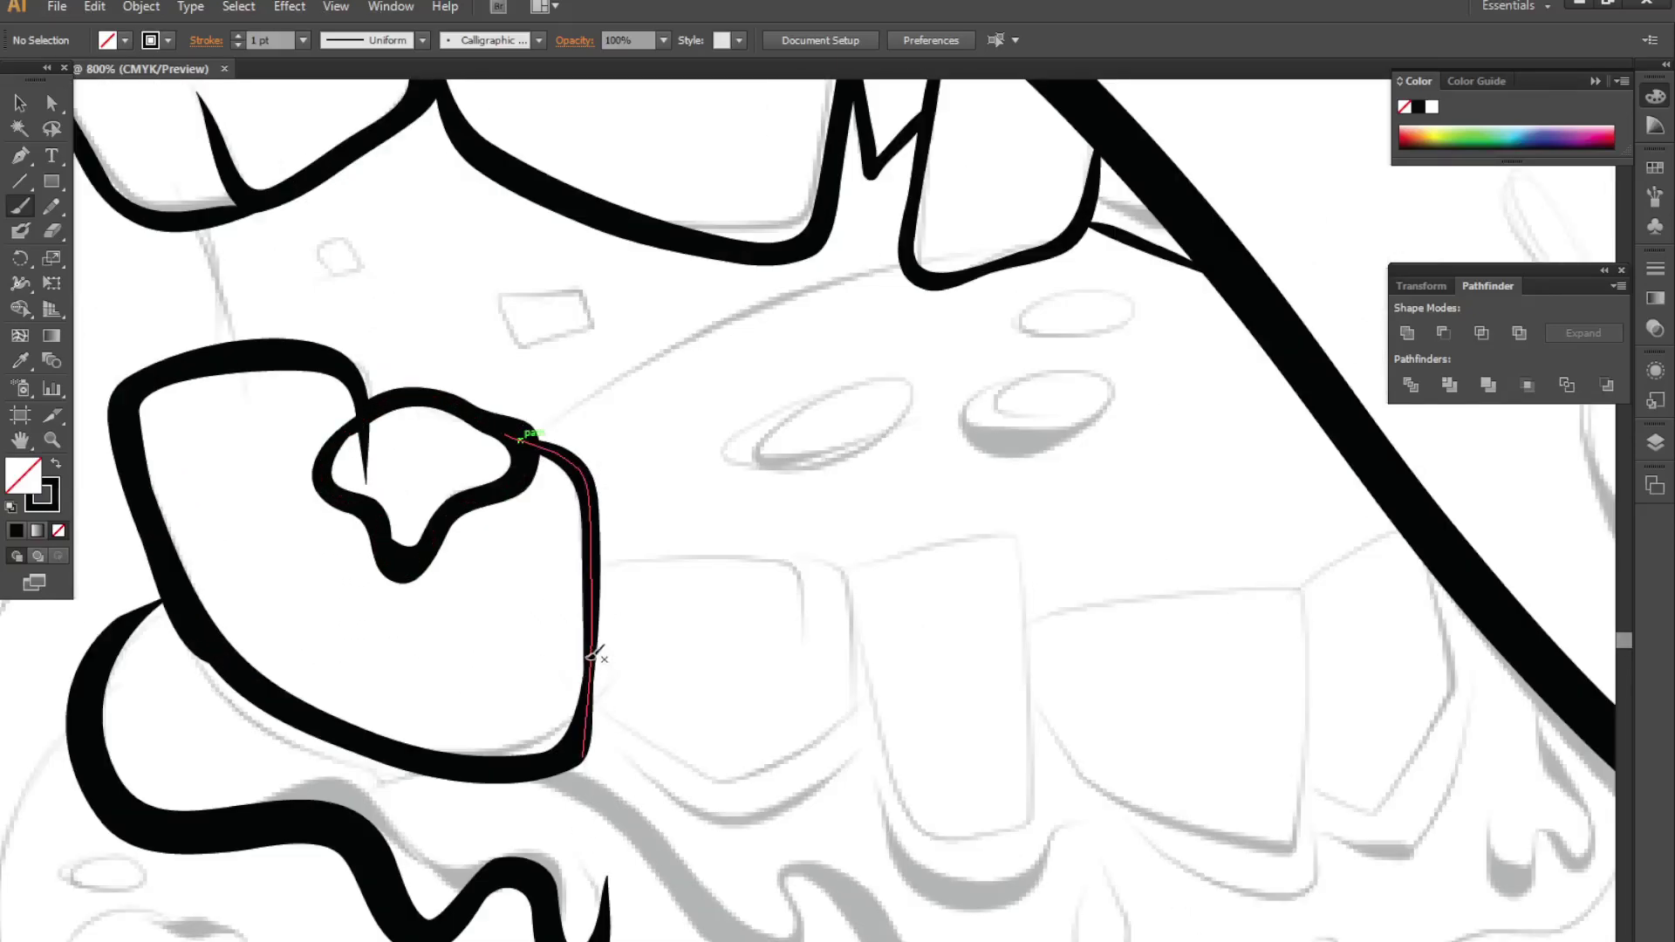
{"action": "left_click_drag", "start_coordinate": [856, 710], "coordinate": [807, 616]}
{"action": "key", "text": "ctrl+z"}
{"action": "left_click_drag", "start_coordinate": [597, 563], "coordinate": [371, 584]}
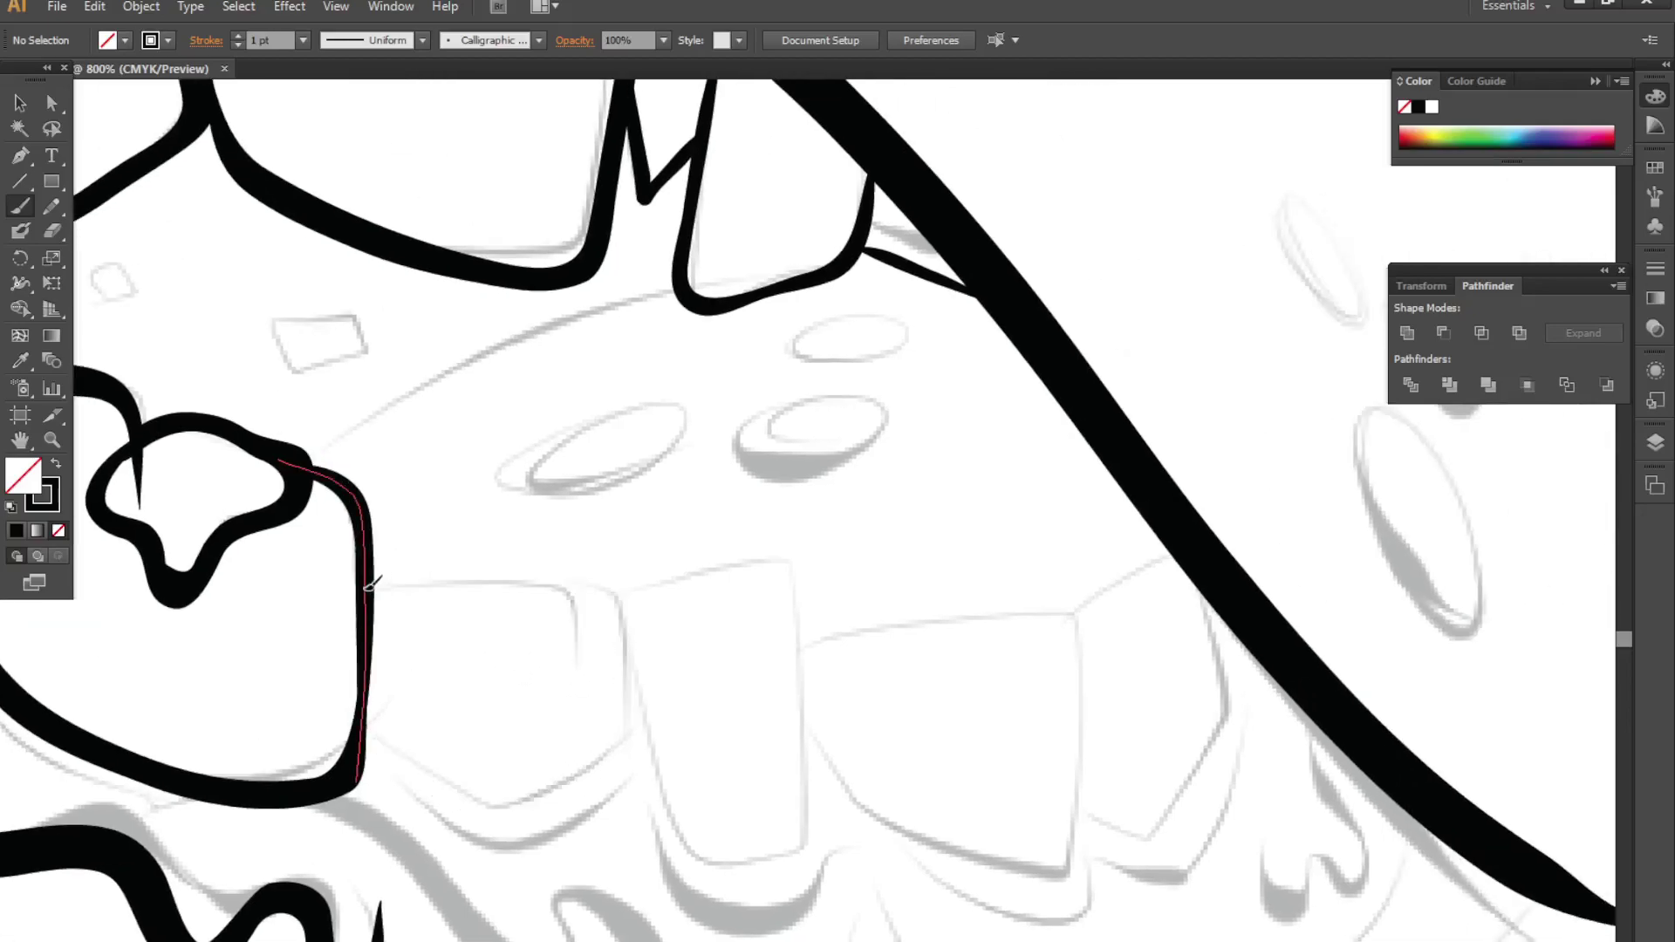
{"action": "left_click_drag", "start_coordinate": [623, 602], "coordinate": [583, 595]}
{"action": "left_click_drag", "start_coordinate": [624, 630], "coordinate": [487, 630]}
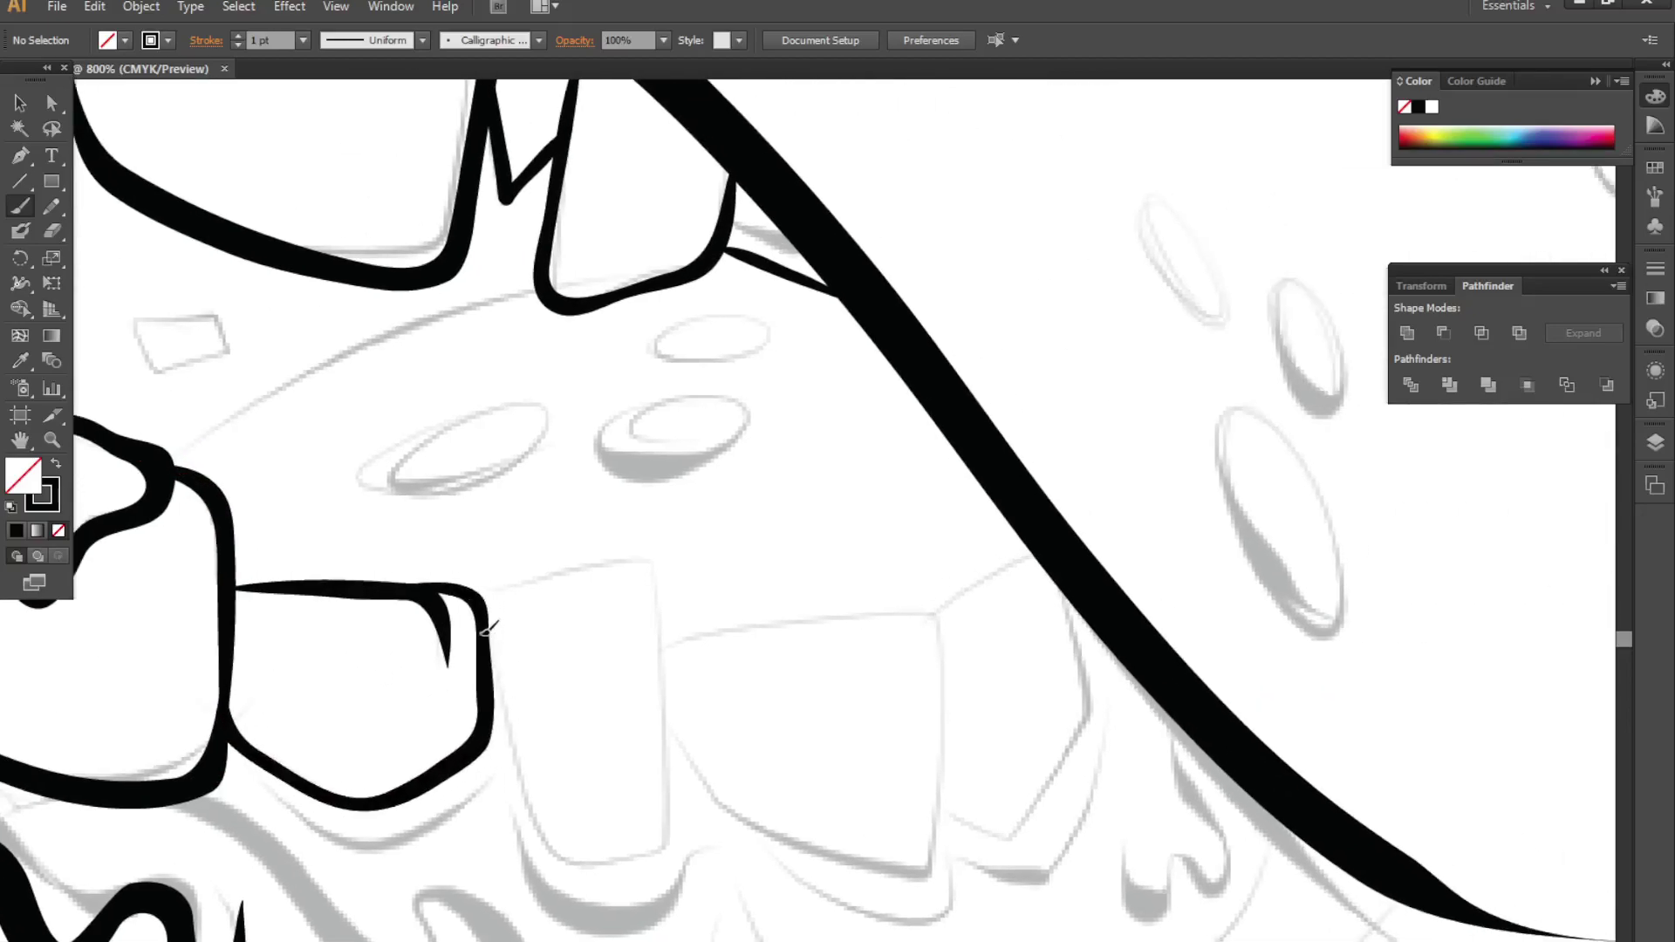
{"action": "key", "text": "ctrl+minus"}
{"action": "left_click_drag", "start_coordinate": [436, 475], "coordinate": [528, 558]}
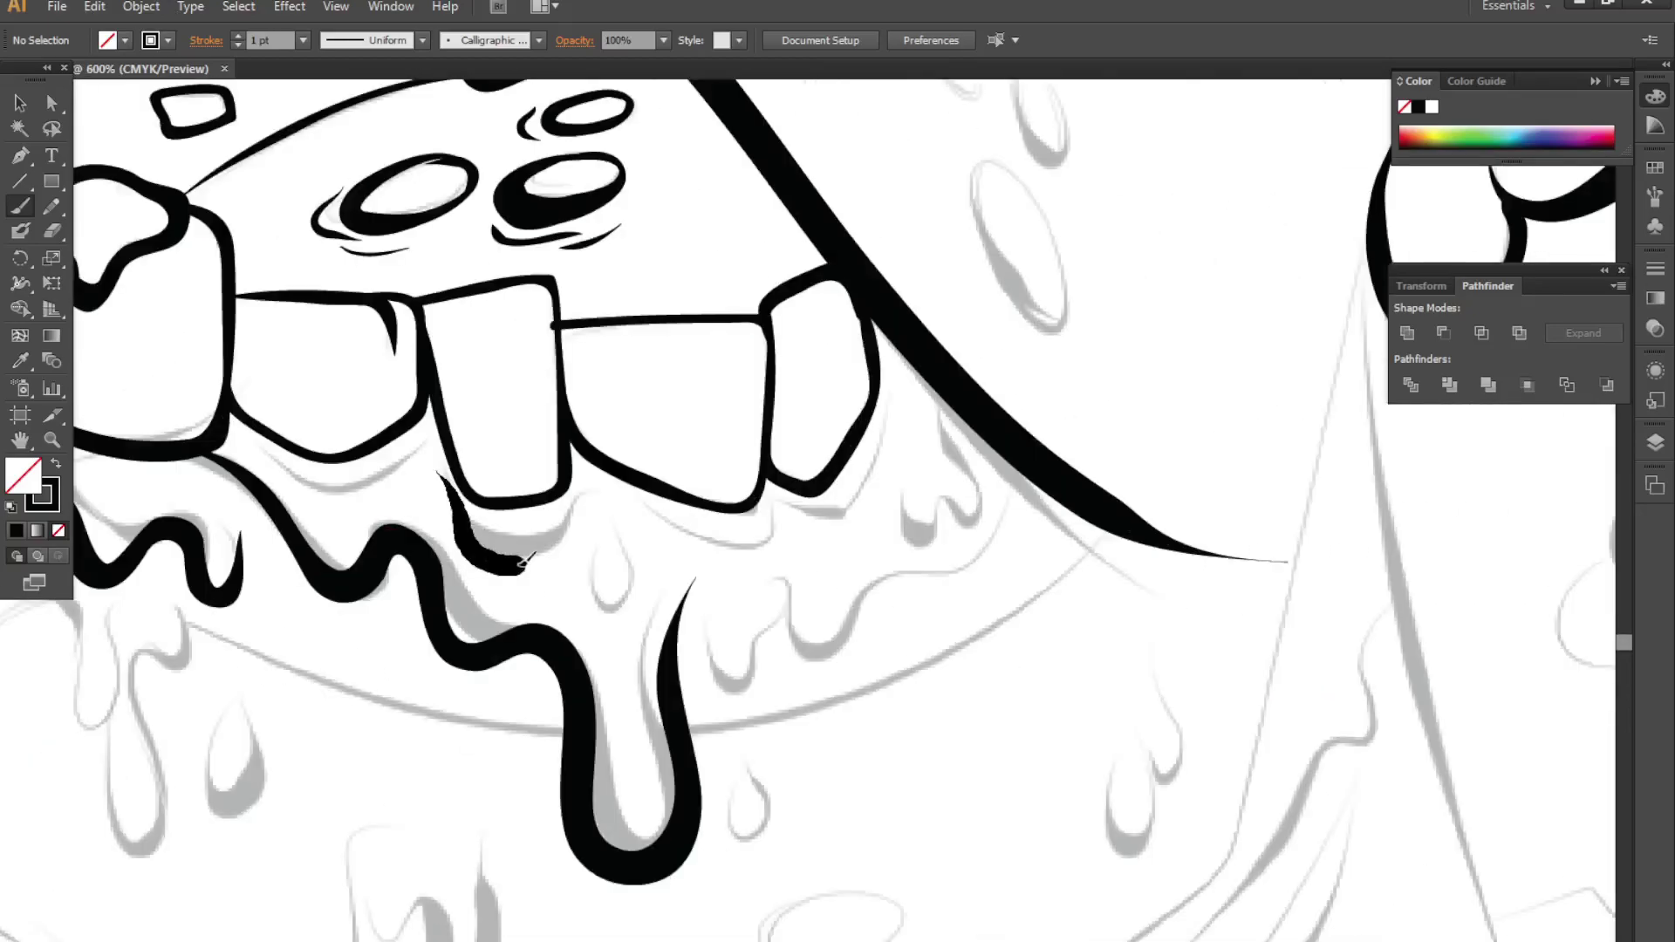
{"action": "left_click_drag", "start_coordinate": [436, 447], "coordinate": [680, 660]}
{"action": "left_click_drag", "start_coordinate": [166, 575], "coordinate": [366, 671]}
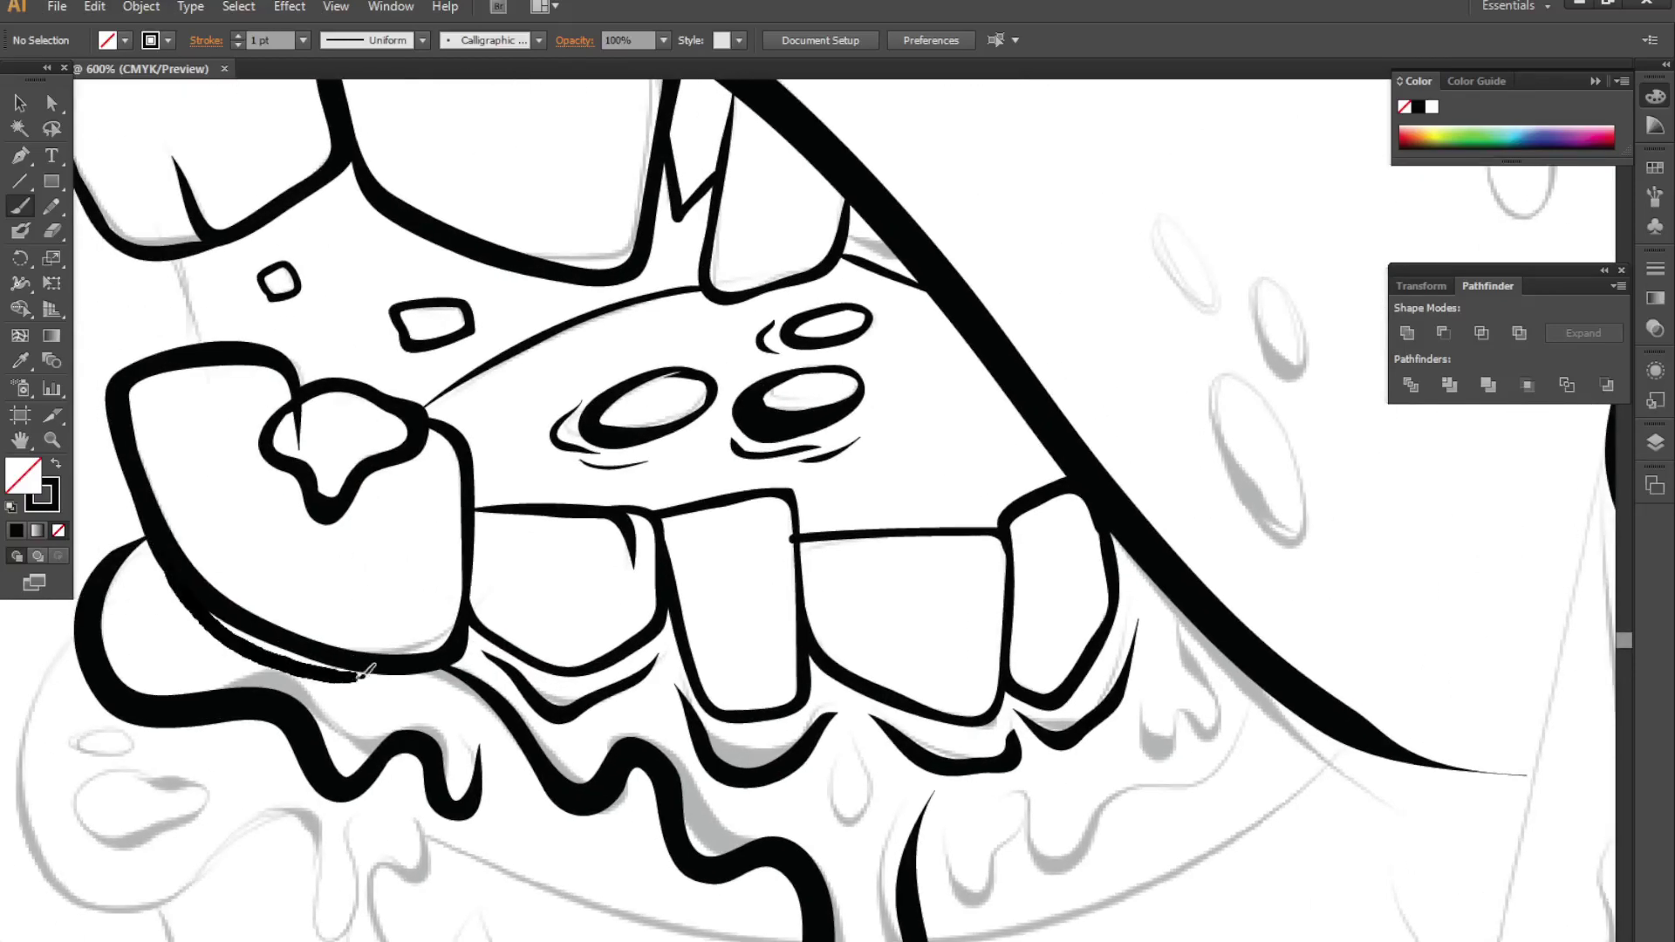
- Outline the drool drips hanging below the lip and tongue
{"action": "mouse_move", "coordinate": [558, 846]}
{"action": "left_mouse_down"}
{"action": "mouse_move", "coordinate": [532, 746]}
{"action": "mouse_move", "coordinate": [632, 783]}
{"action": "left_mouse_up"}
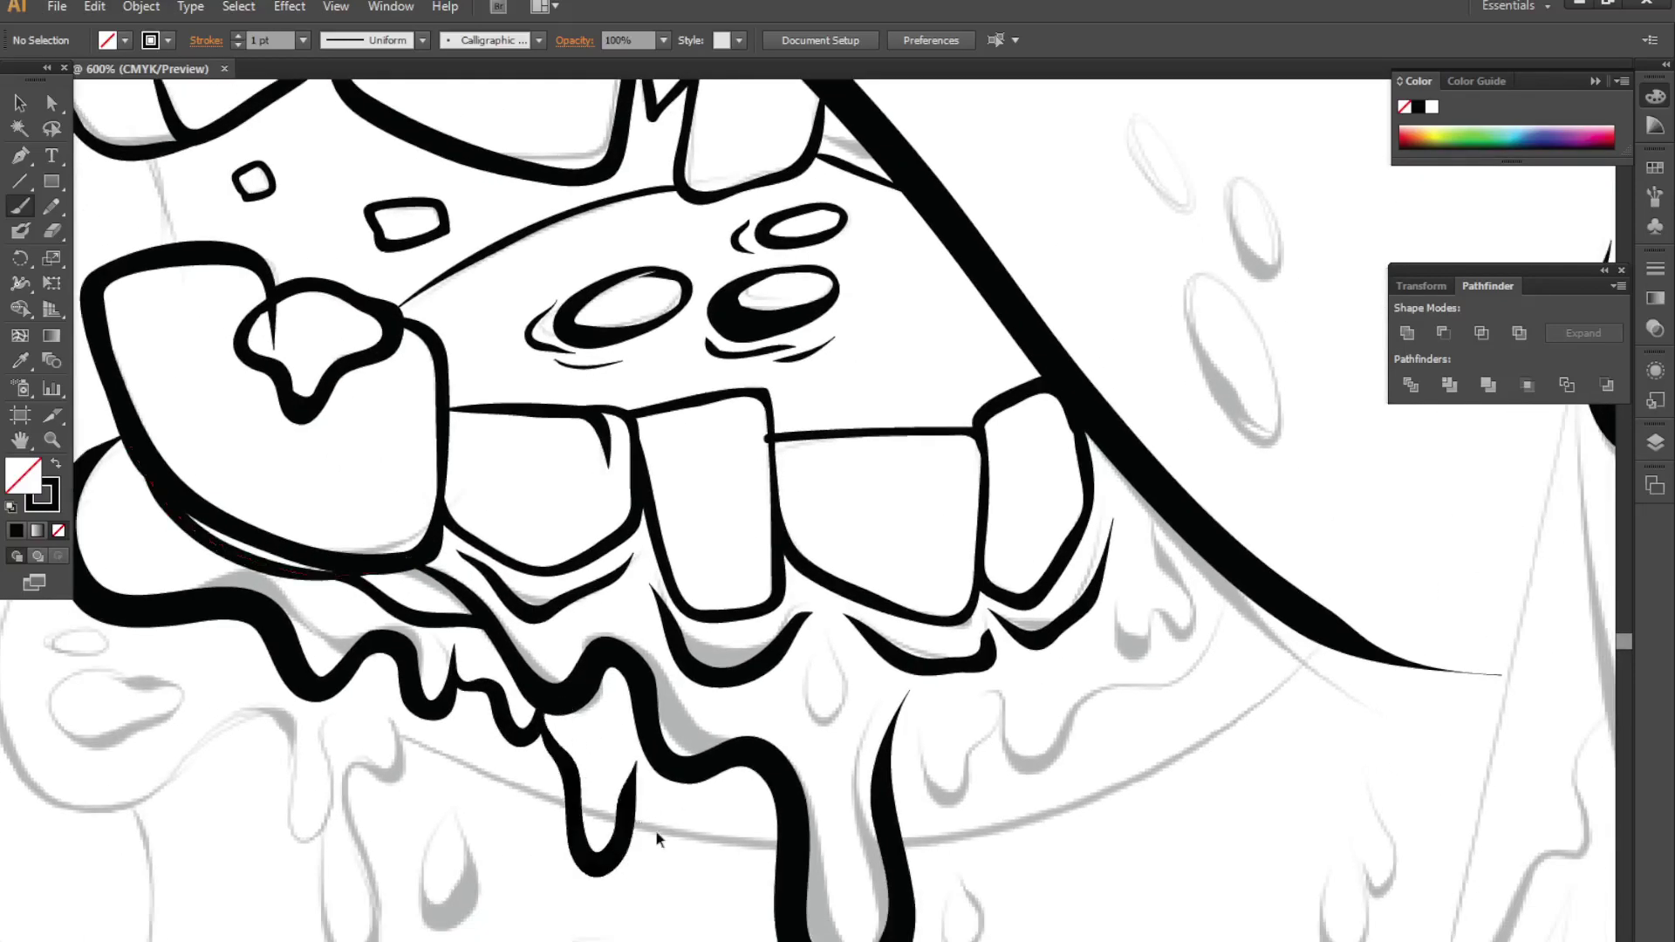
{"action": "scroll", "coordinate": [656, 840], "scroll_direction": "down", "scroll_amount": 1}
{"action": "left_click_drag", "start_coordinate": [545, 654], "coordinate": [630, 785]}
{"action": "left_click_drag", "start_coordinate": [752, 869], "coordinate": [702, 789]}
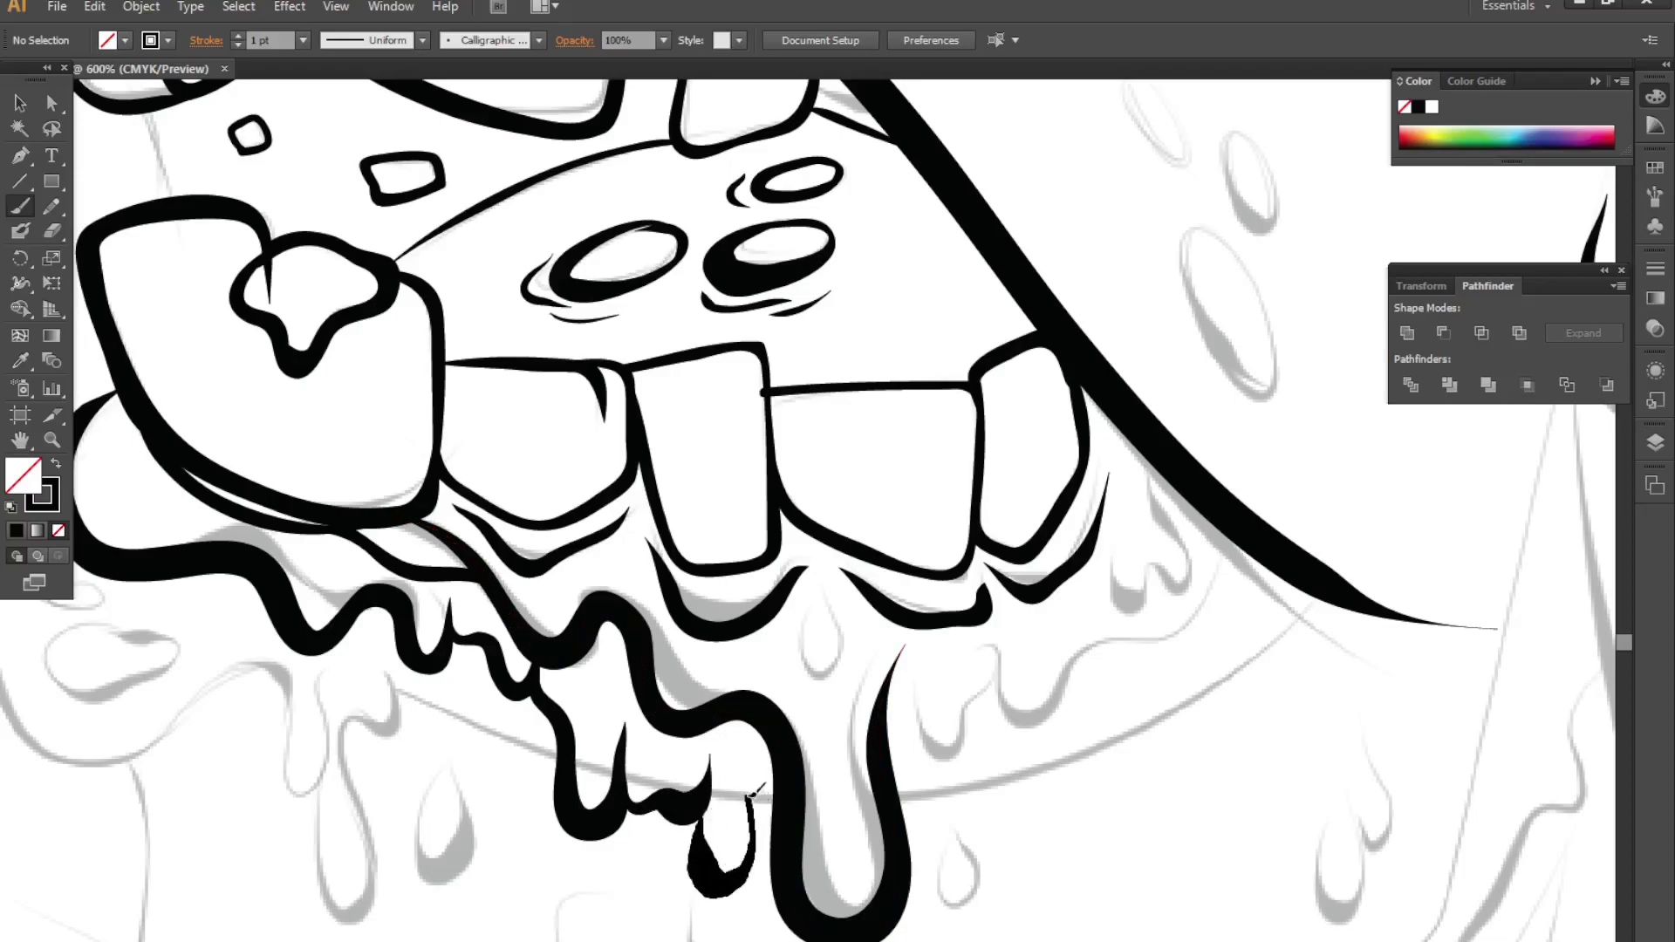
{"action": "left_click_drag", "start_coordinate": [174, 488], "coordinate": [515, 496]}
{"action": "left_click_drag", "start_coordinate": [462, 397], "coordinate": [793, 610]}
{"action": "mouse_move", "coordinate": [393, 497]}
{"action": "left_mouse_down"}
{"action": "mouse_move", "coordinate": [756, 881]}
{"action": "mouse_move", "coordinate": [781, 767]}
{"action": "mouse_move", "coordinate": [854, 858]}
{"action": "mouse_move", "coordinate": [1086, 613]}
{"action": "left_mouse_up"}
{"action": "scroll", "coordinate": [700, 740], "scroll_direction": "up", "scroll_amount": 1}
{"action": "scroll", "coordinate": [779, 872], "scroll_direction": "down", "scroll_amount": 1}
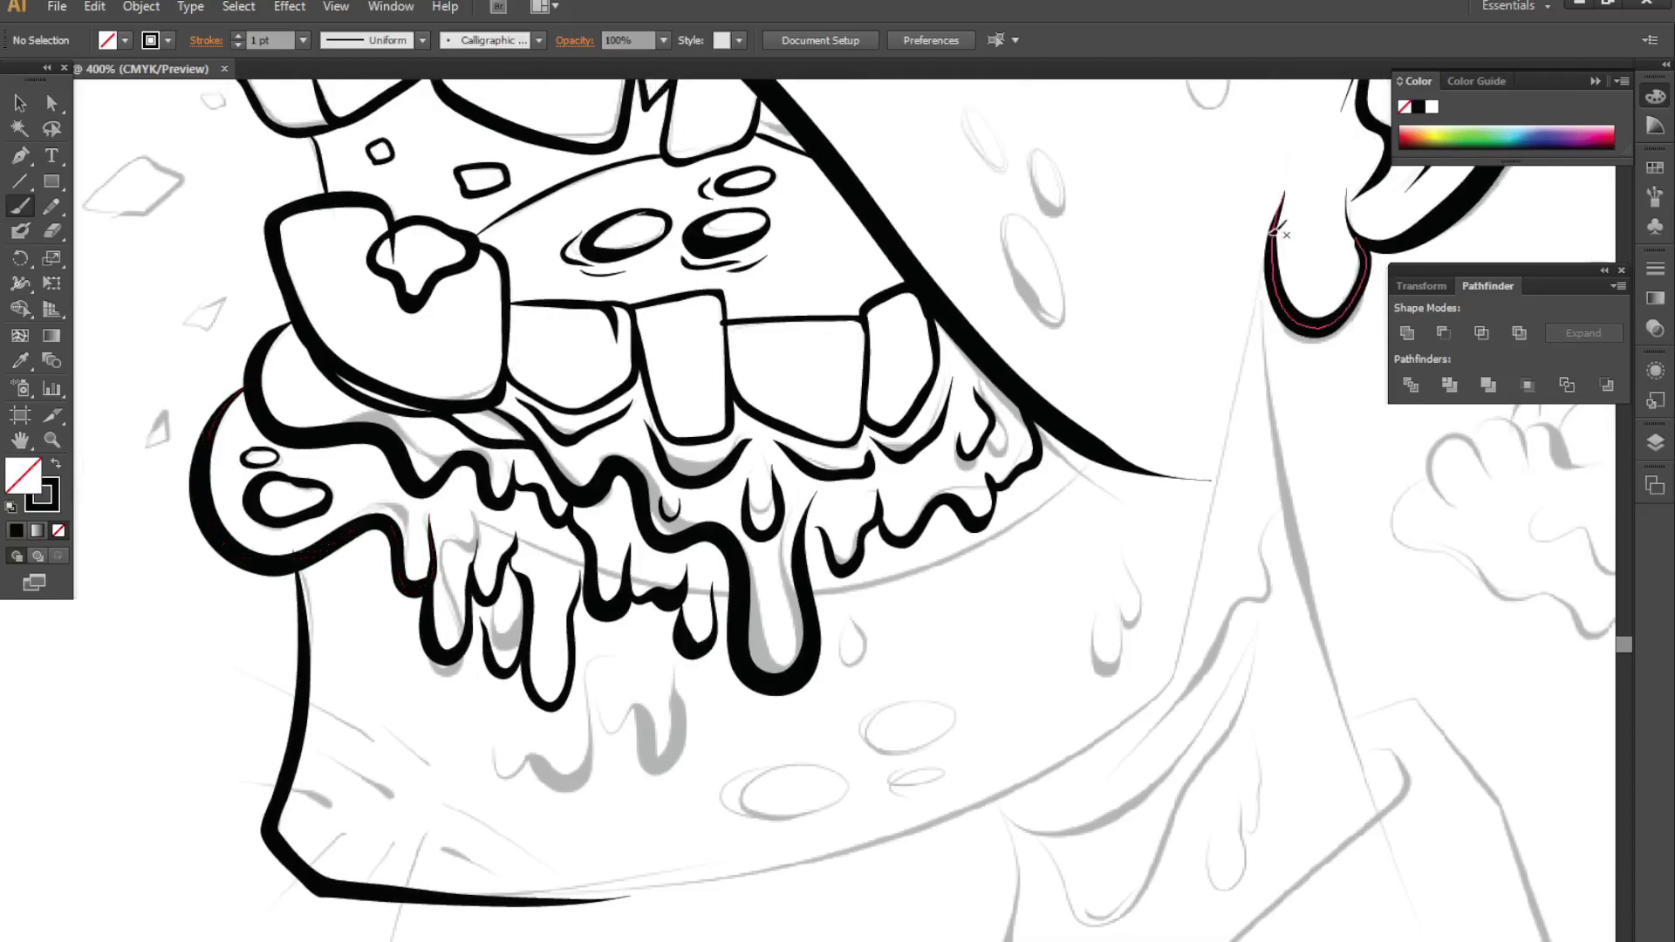
- Ink the jaw line down to the chin
{"action": "left_click_drag", "start_coordinate": [1283, 230], "coordinate": [370, 872]}
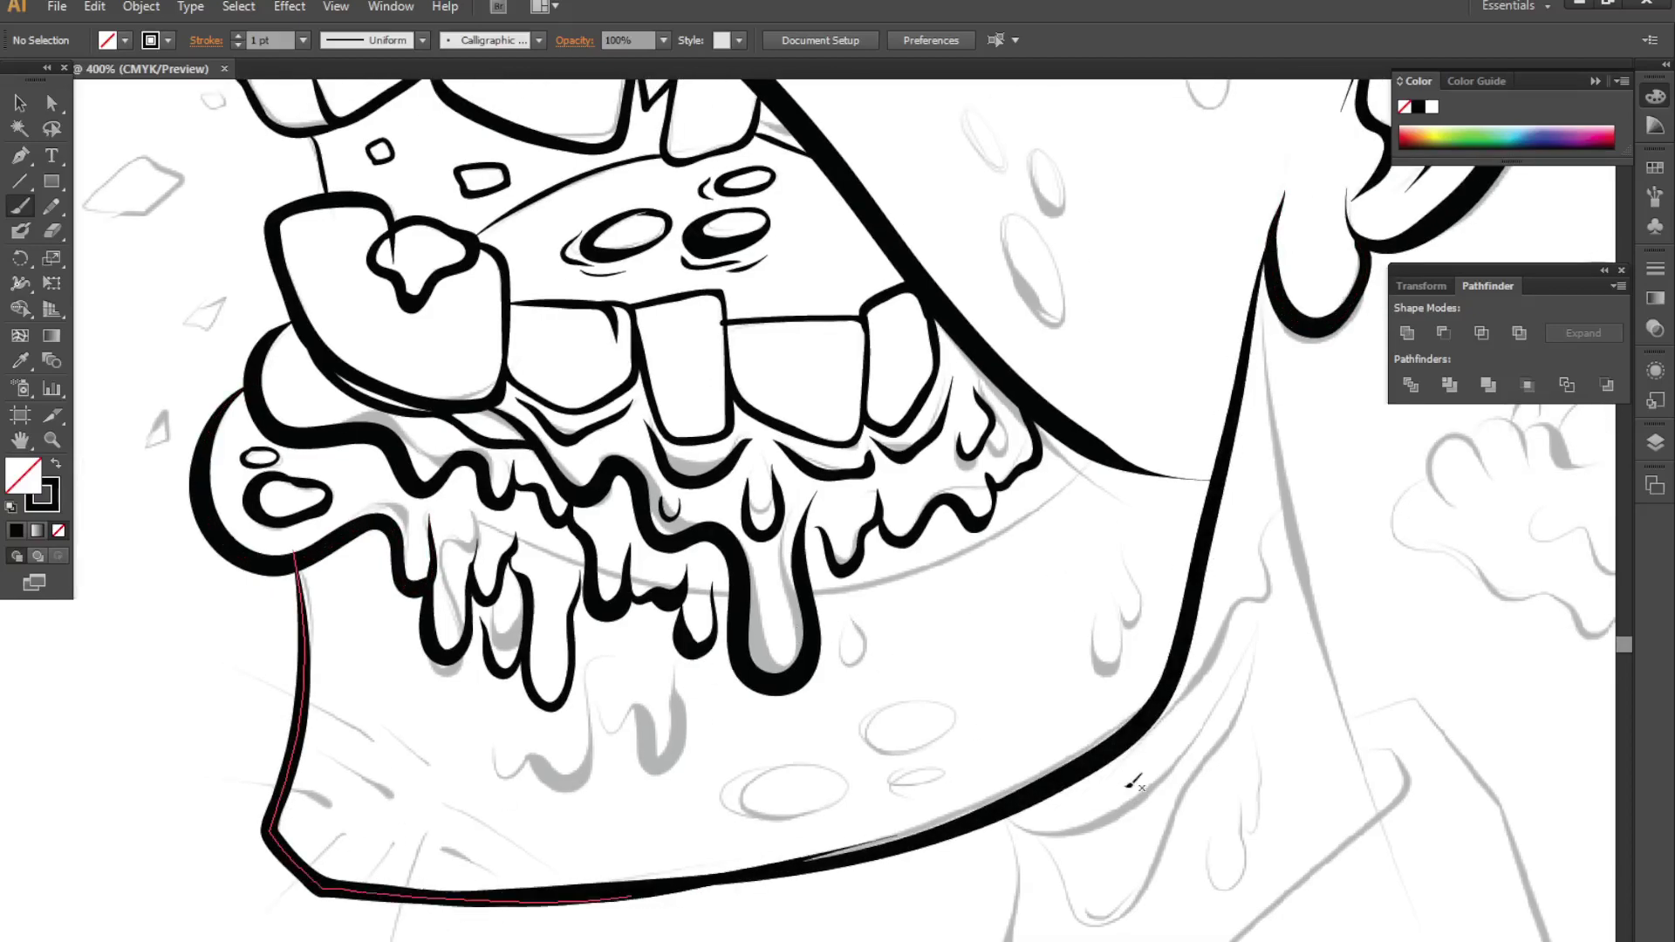
{"action": "scroll", "coordinate": [1117, 785], "scroll_direction": "down", "scroll_amount": 3}
{"action": "scroll", "coordinate": [1051, 758], "scroll_direction": "up", "scroll_amount": 5}
- Ink the chin oval and the lower-jaw line, redrawing the jaw more thinly
{"action": "left_click_drag", "start_coordinate": [1049, 761], "coordinate": [924, 716]}
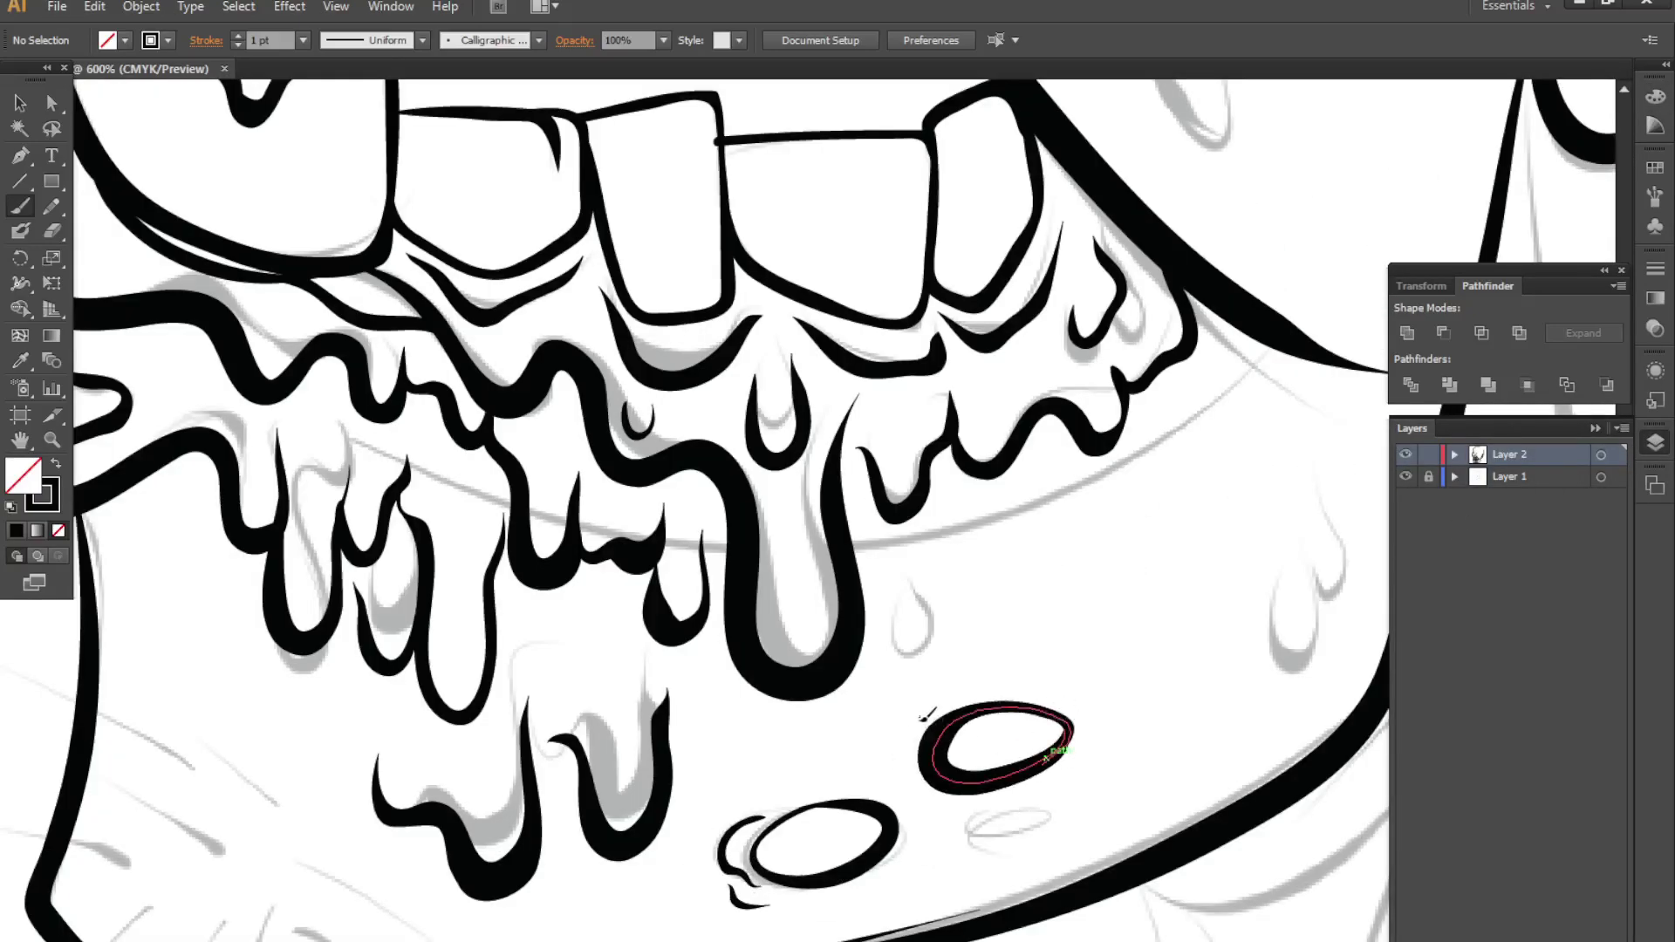
{"action": "left_click_drag", "start_coordinate": [931, 616], "coordinate": [800, 791]}
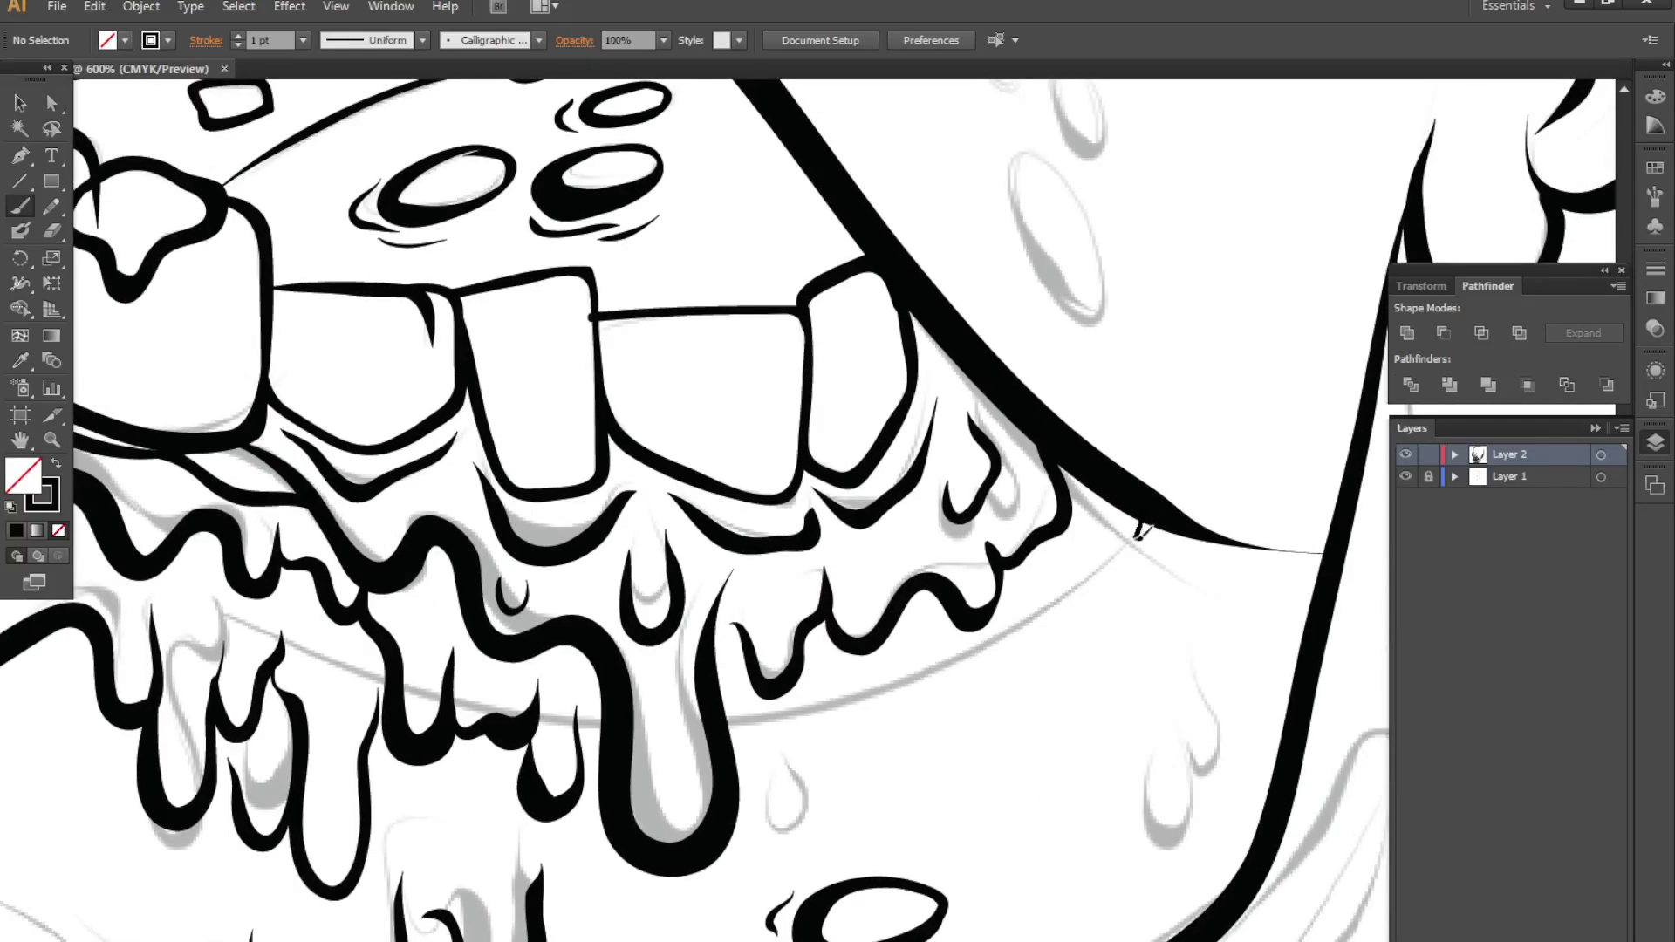
{"action": "mouse_move", "coordinate": [1134, 523]}
{"action": "left_mouse_down"}
{"action": "mouse_move", "coordinate": [728, 724]}
{"action": "mouse_move", "coordinate": [783, 818]}
{"action": "left_mouse_up"}
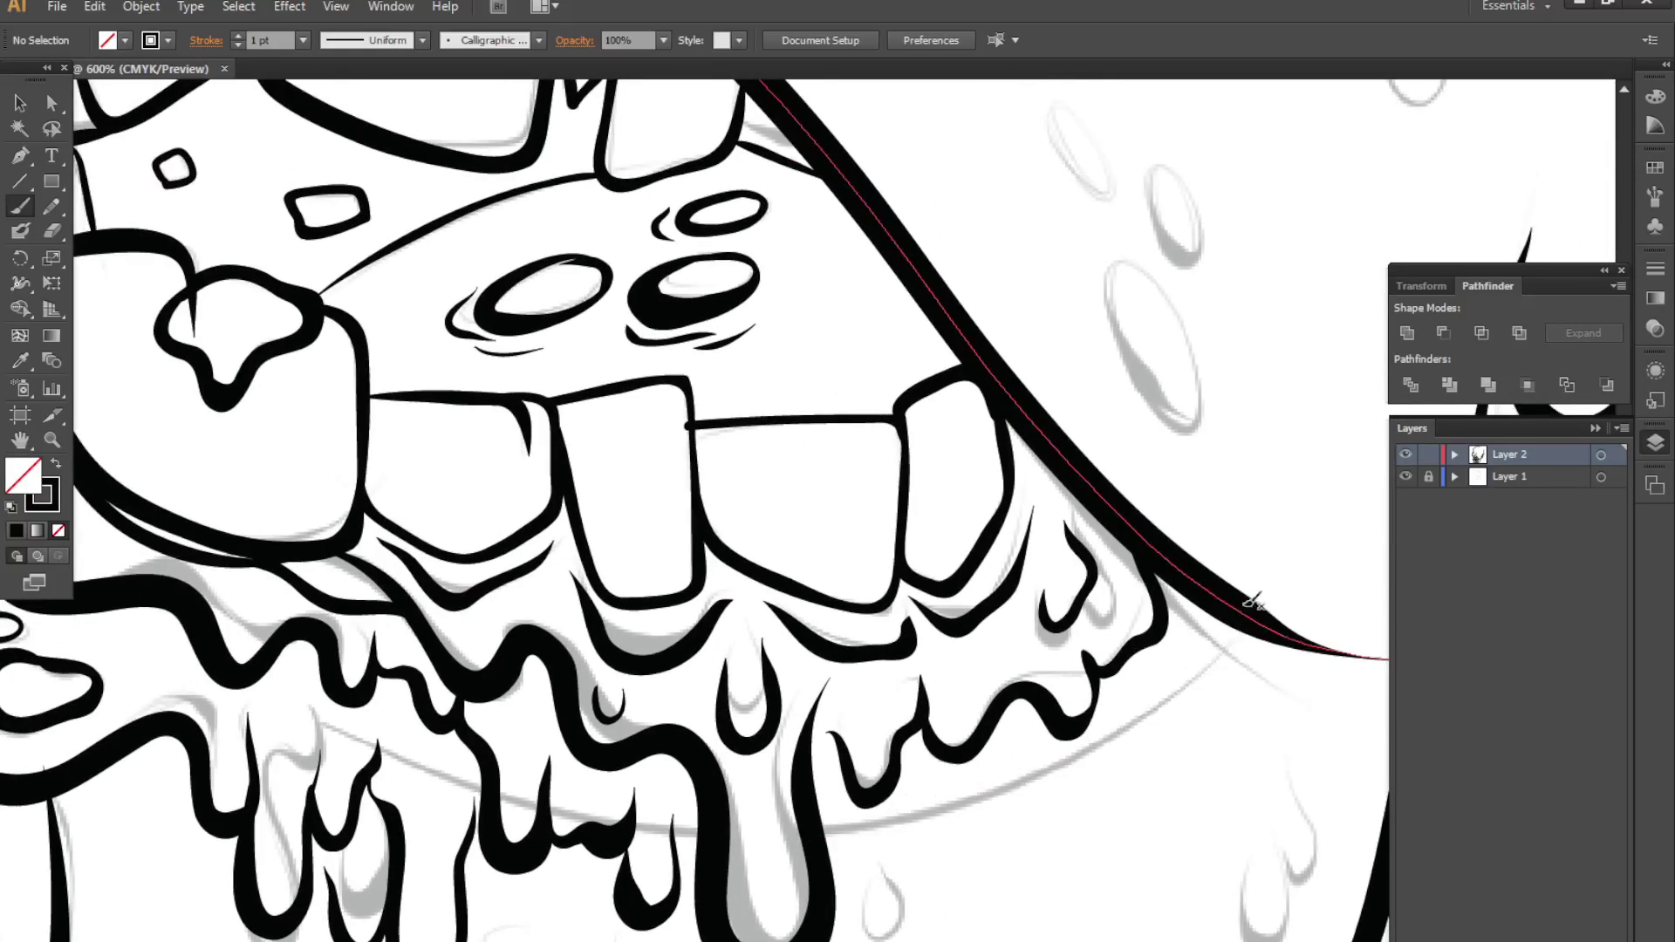
{"action": "left_click_drag", "start_coordinate": [1236, 616], "coordinate": [800, 831]}
- Ink the triangular chip and the other small flying chip shapes, zooming in on each
{"action": "key", "text": "ctrl+0"}
{"action": "scroll", "coordinate": [462, 593], "scroll_direction": "up", "scroll_amount": 10}
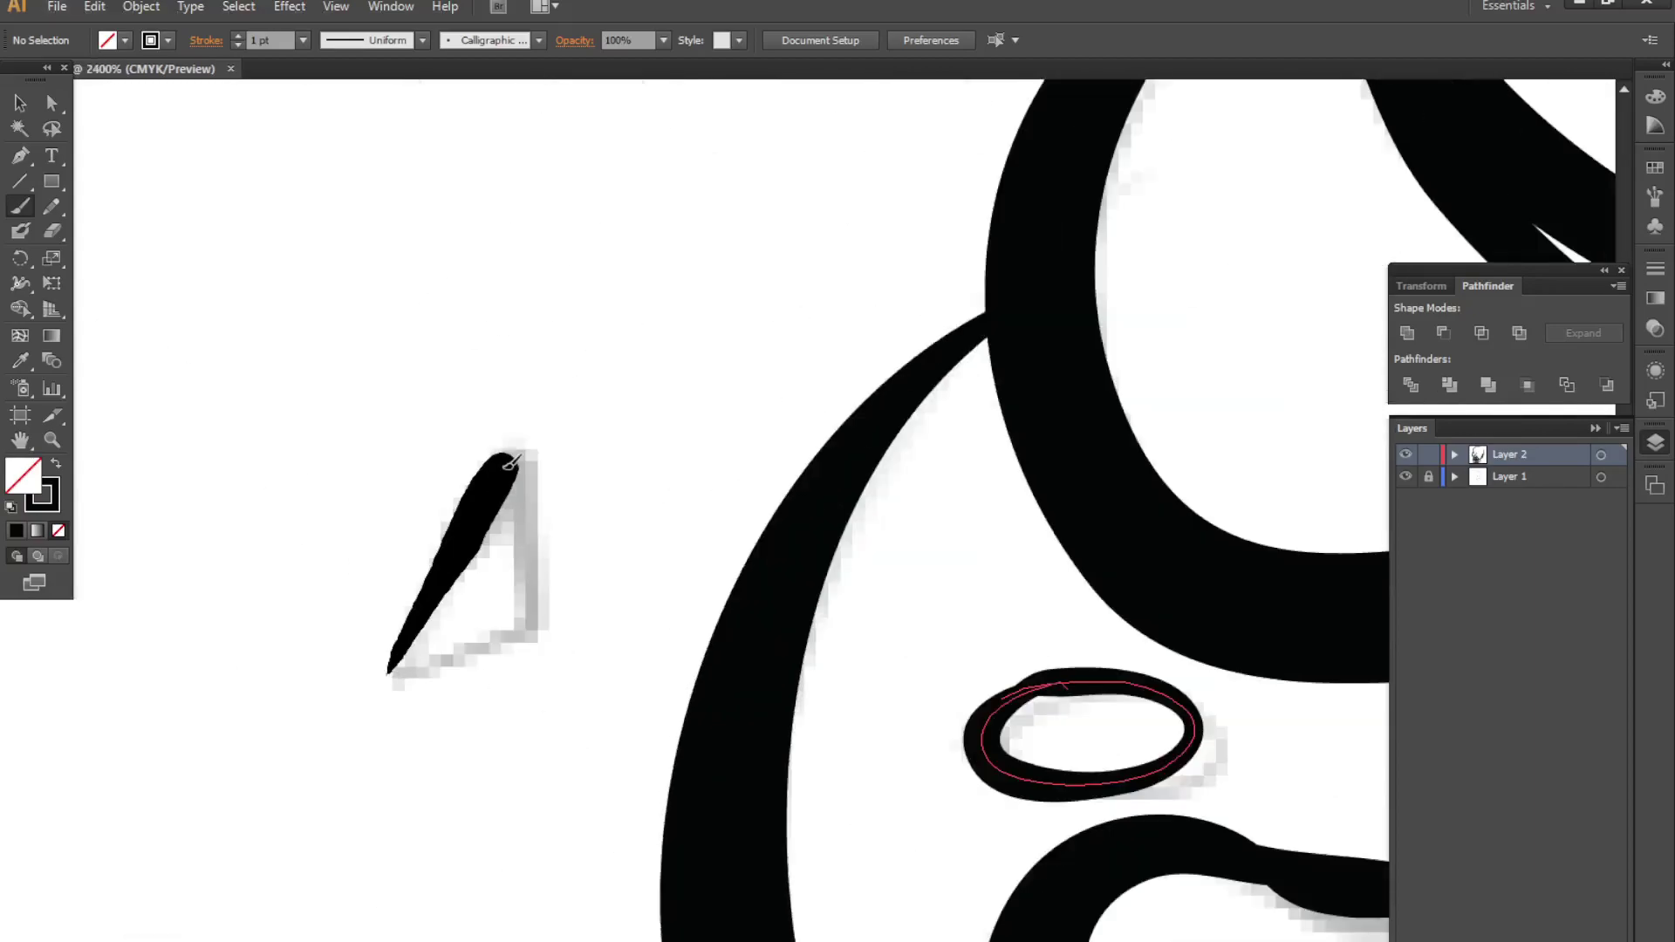
{"action": "key", "text": "ctrl+z"}
{"action": "left_click_drag", "start_coordinate": [384, 695], "coordinate": [374, 731]}
{"action": "scroll", "coordinate": [397, 660], "scroll_direction": "down", "scroll_amount": 2}
{"action": "scroll", "coordinate": [436, 889], "scroll_direction": "down", "scroll_amount": 2}
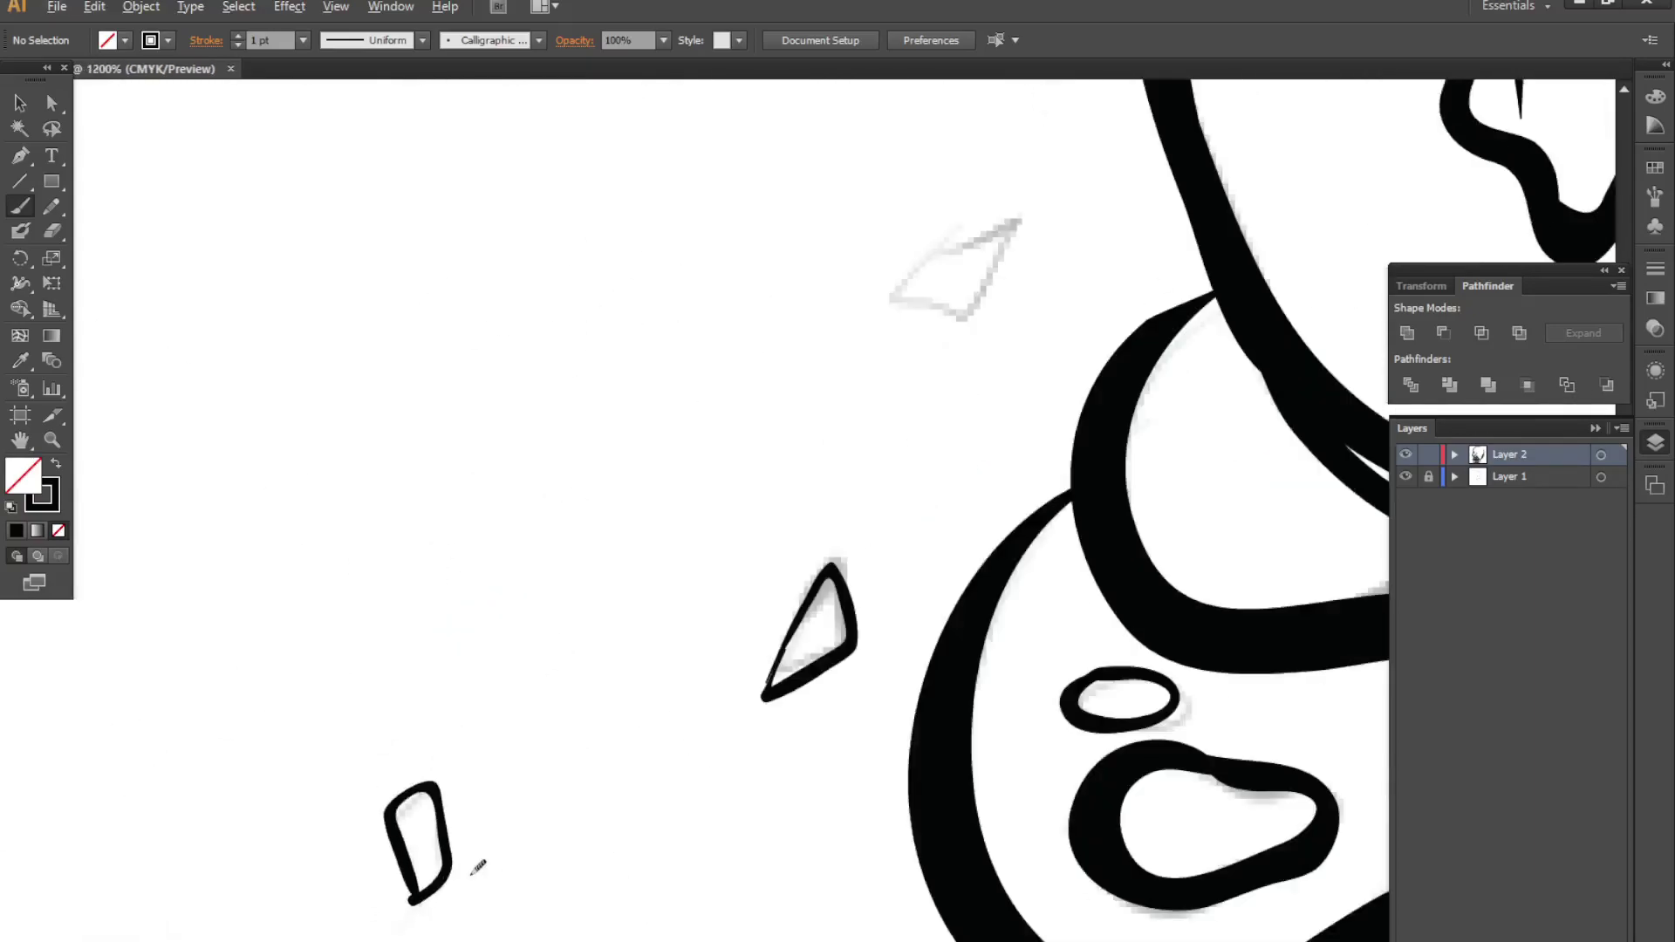
{"action": "scroll", "coordinate": [506, 785], "scroll_direction": "down", "scroll_amount": 2}
{"action": "scroll", "coordinate": [646, 489], "scroll_direction": "down", "scroll_amount": 2}
{"action": "scroll", "coordinate": [698, 463], "scroll_direction": "up", "scroll_amount": 5}
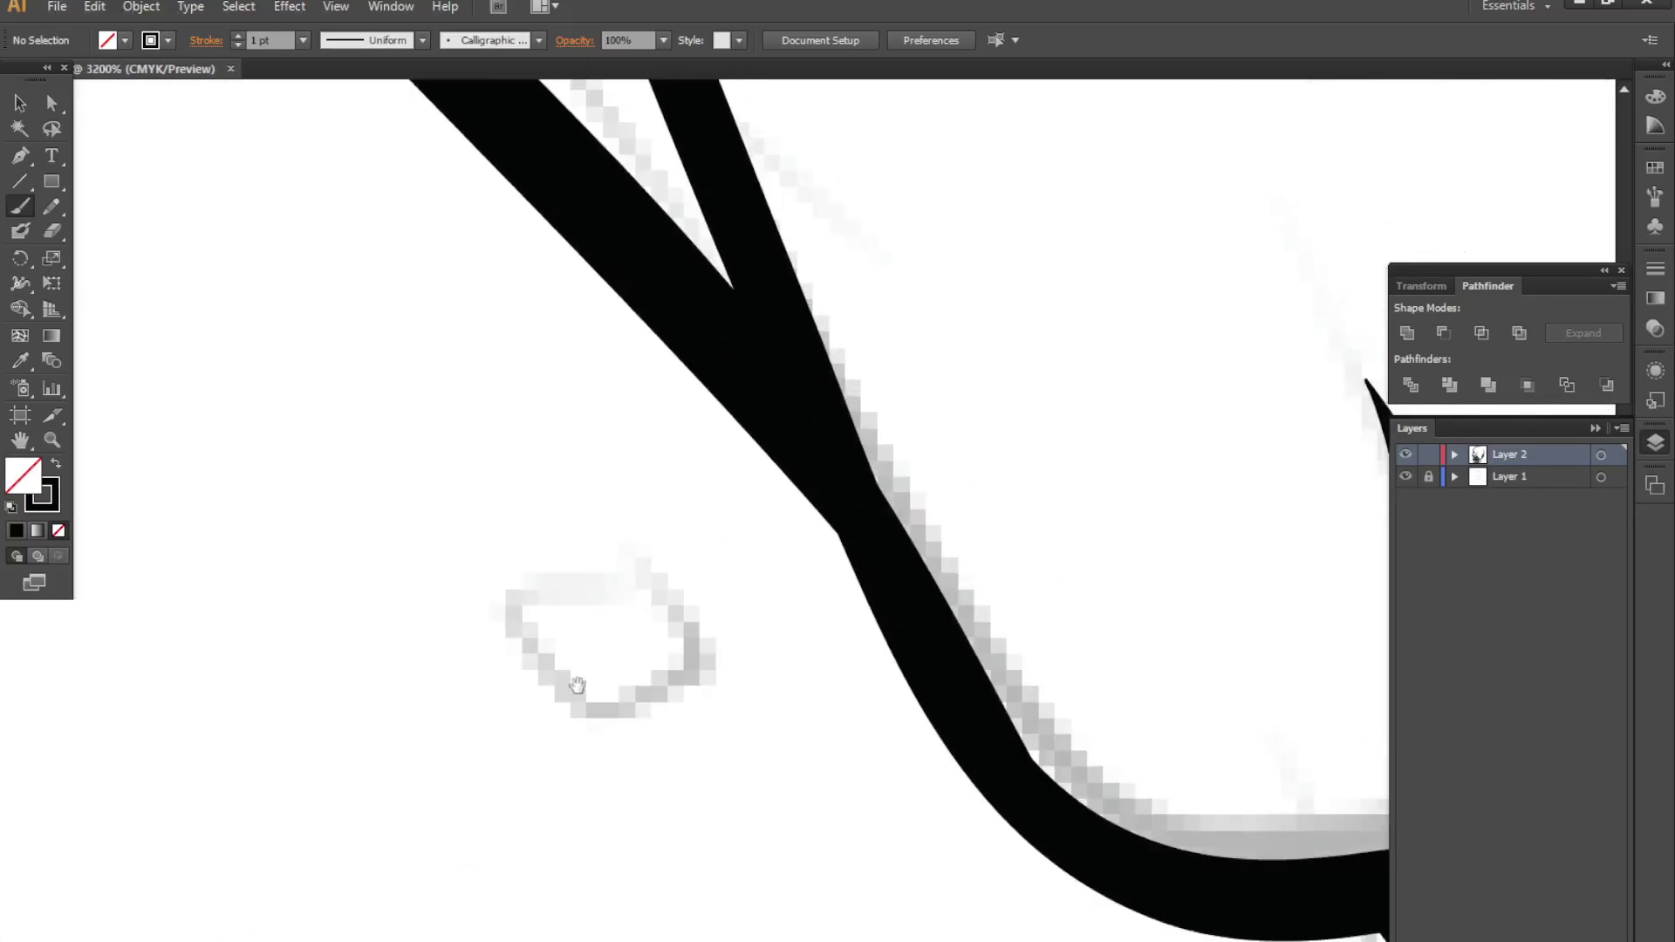
{"action": "left_click_drag", "start_coordinate": [647, 523], "coordinate": [561, 703]}
{"action": "scroll", "coordinate": [561, 703], "scroll_direction": "down", "scroll_amount": 3}
{"action": "scroll", "coordinate": [393, 706], "scroll_direction": "up", "scroll_amount": 4}
{"action": "left_click_drag", "start_coordinate": [291, 775], "coordinate": [672, 829]}
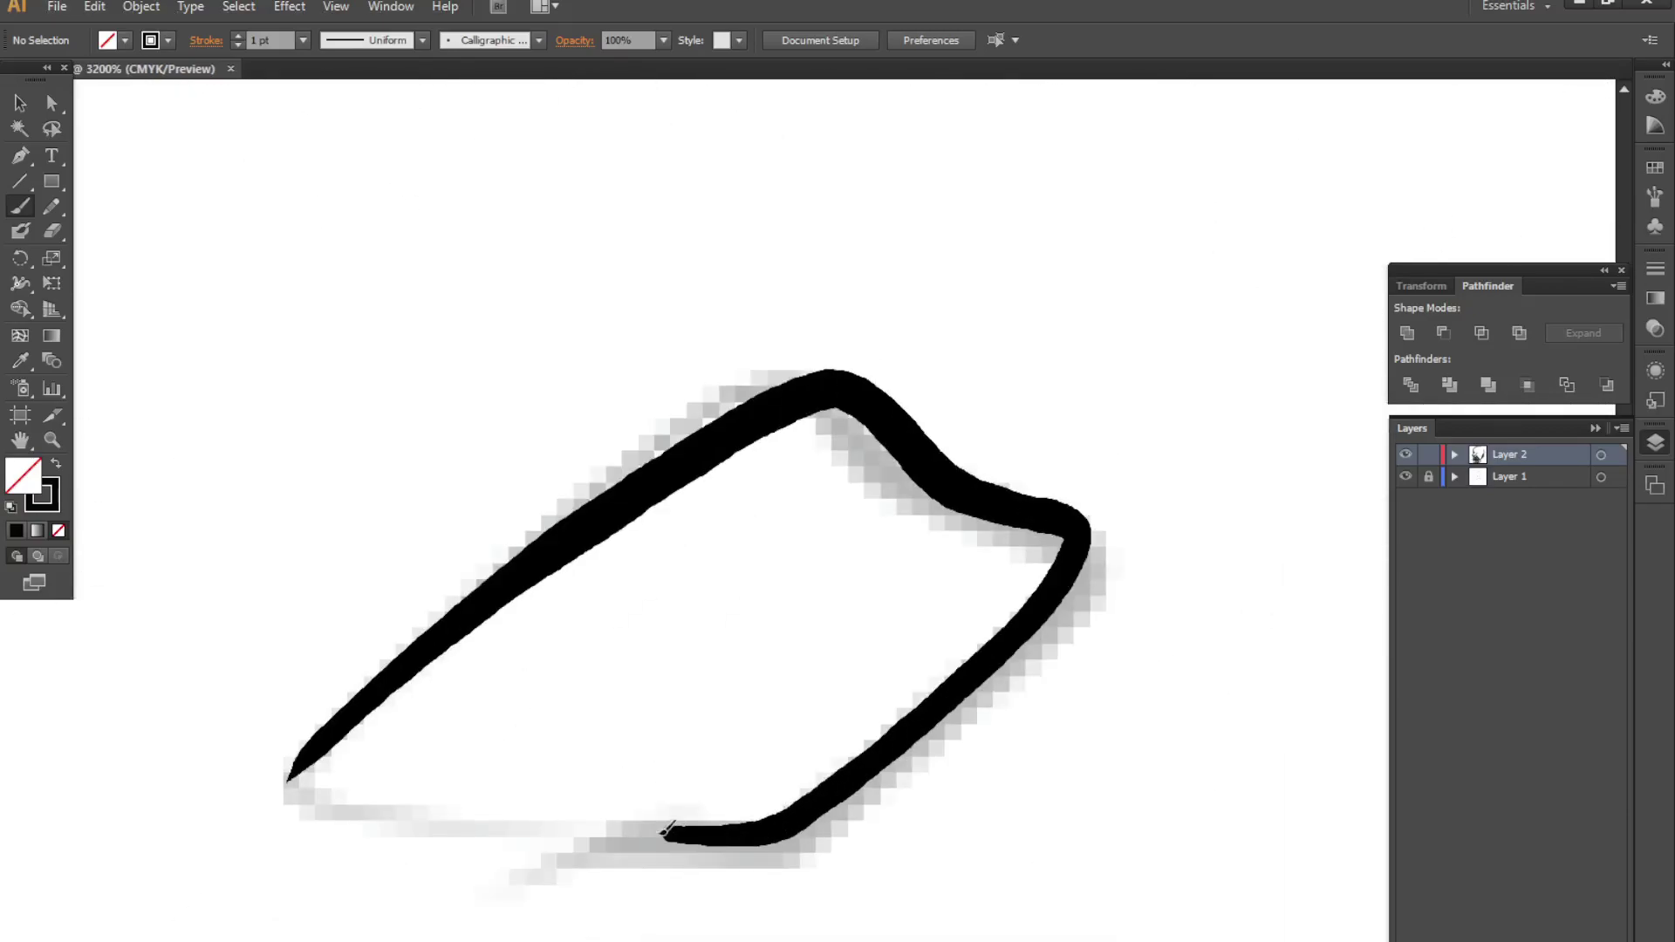
{"action": "scroll", "coordinate": [672, 830], "scroll_direction": "down", "scroll_amount": 3}
{"action": "scroll", "coordinate": [366, 541], "scroll_direction": "up", "scroll_amount": 3}
{"action": "mouse_move", "coordinate": [358, 538]}
{"action": "left_mouse_down"}
{"action": "mouse_move", "coordinate": [693, 794]}
{"action": "mouse_move", "coordinate": [318, 587]}
{"action": "left_mouse_up"}
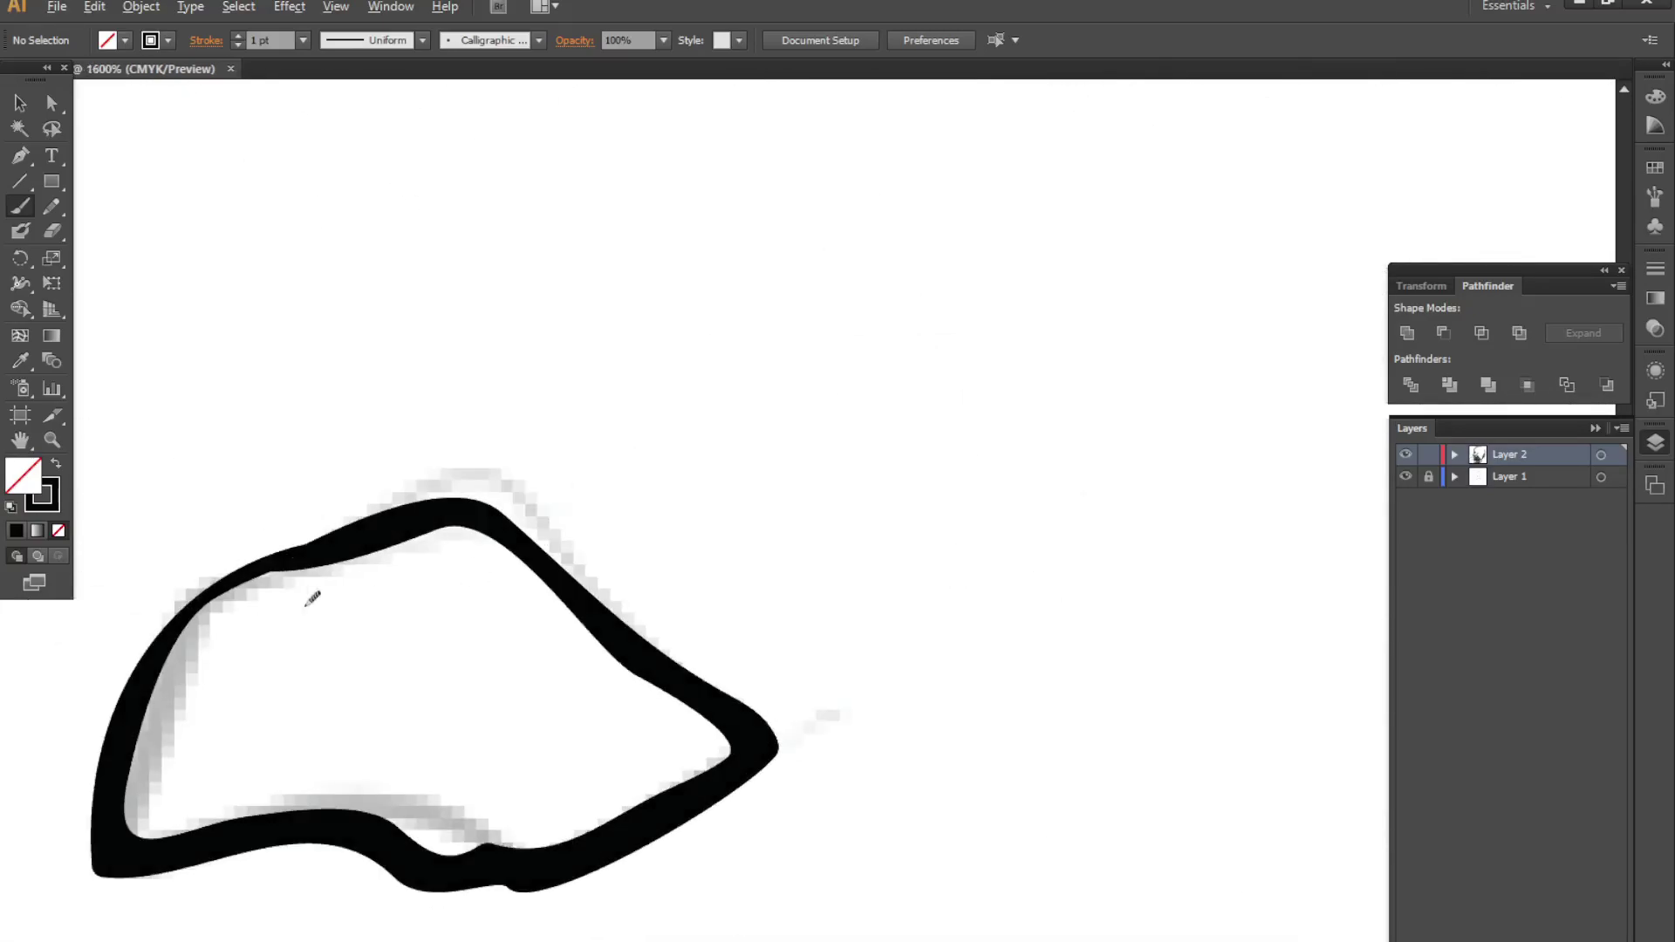
{"action": "scroll", "coordinate": [318, 587], "scroll_direction": "down", "scroll_amount": 2}
{"action": "left_click_drag", "start_coordinate": [579, 729], "coordinate": [580, 685]}
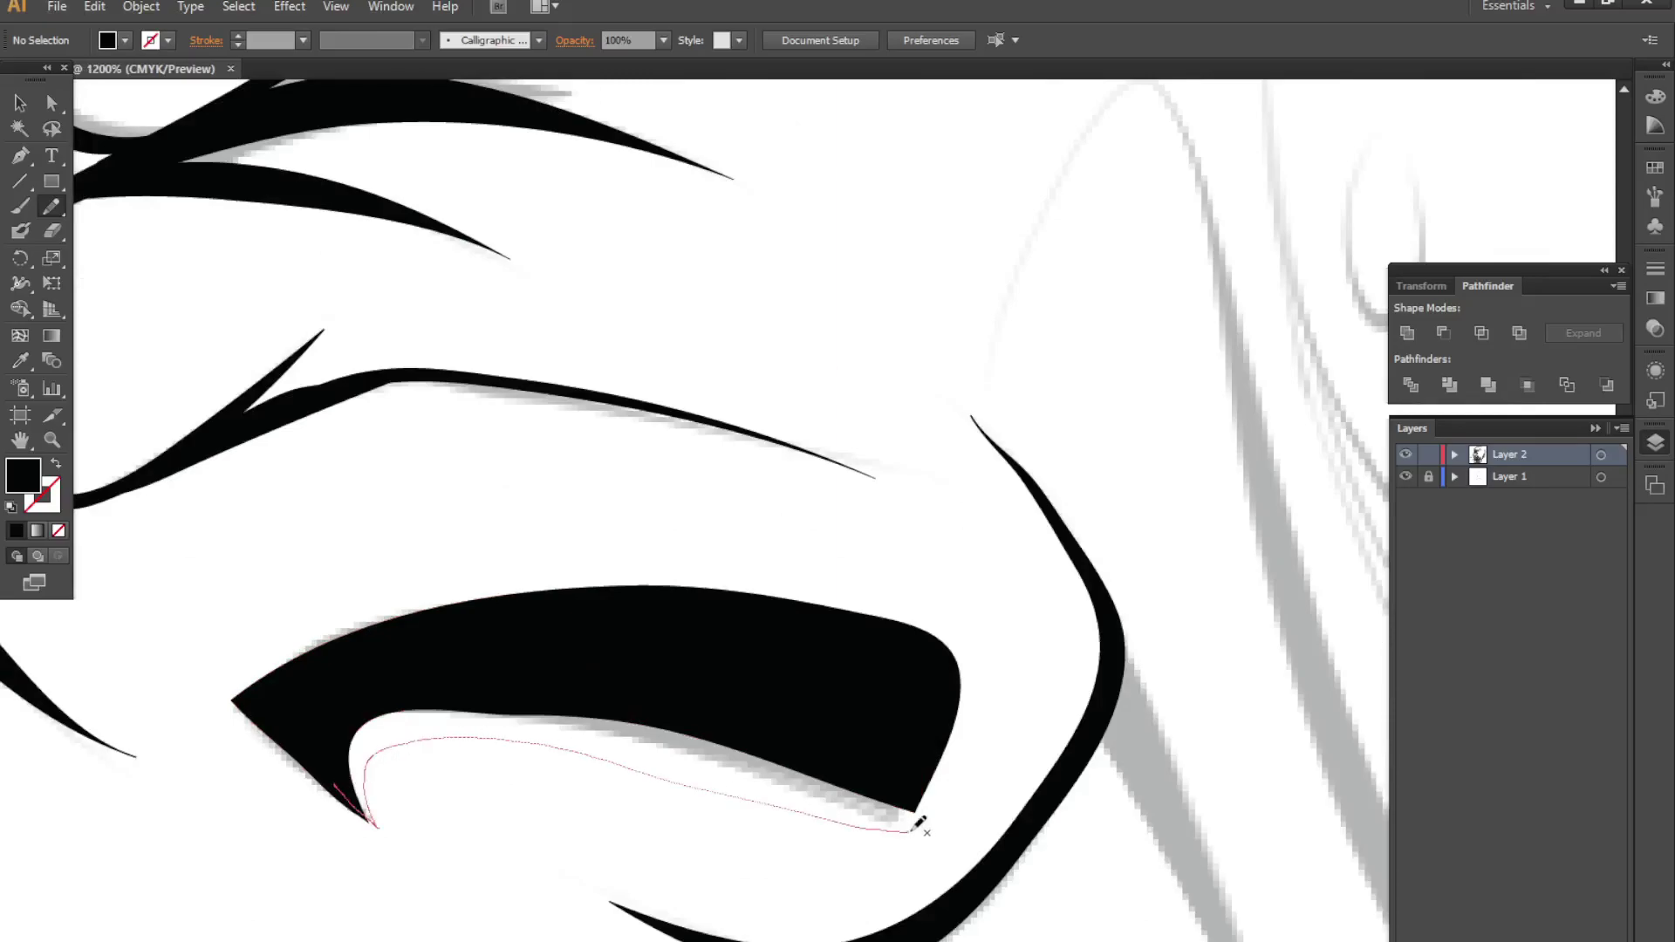
- With the Blob Brush, fill the dark shadow areas solid black and cover a guide line with a tapered stroke
{"action": "key", "text": "ctrl+z"}
{"action": "left_click_drag", "start_coordinate": [916, 824], "coordinate": [907, 811]}
{"action": "scroll", "coordinate": [768, 638], "scroll_direction": "up", "scroll_amount": 3}
{"action": "mouse_move", "coordinate": [767, 638]}
{"action": "left_mouse_down"}
{"action": "mouse_move", "coordinate": [744, 638]}
{"action": "mouse_move", "coordinate": [767, 638]}
{"action": "left_mouse_up"}
{"action": "scroll", "coordinate": [768, 637], "scroll_direction": "down", "scroll_amount": 2}
{"action": "scroll", "coordinate": [678, 446], "scroll_direction": "up", "scroll_amount": 1}
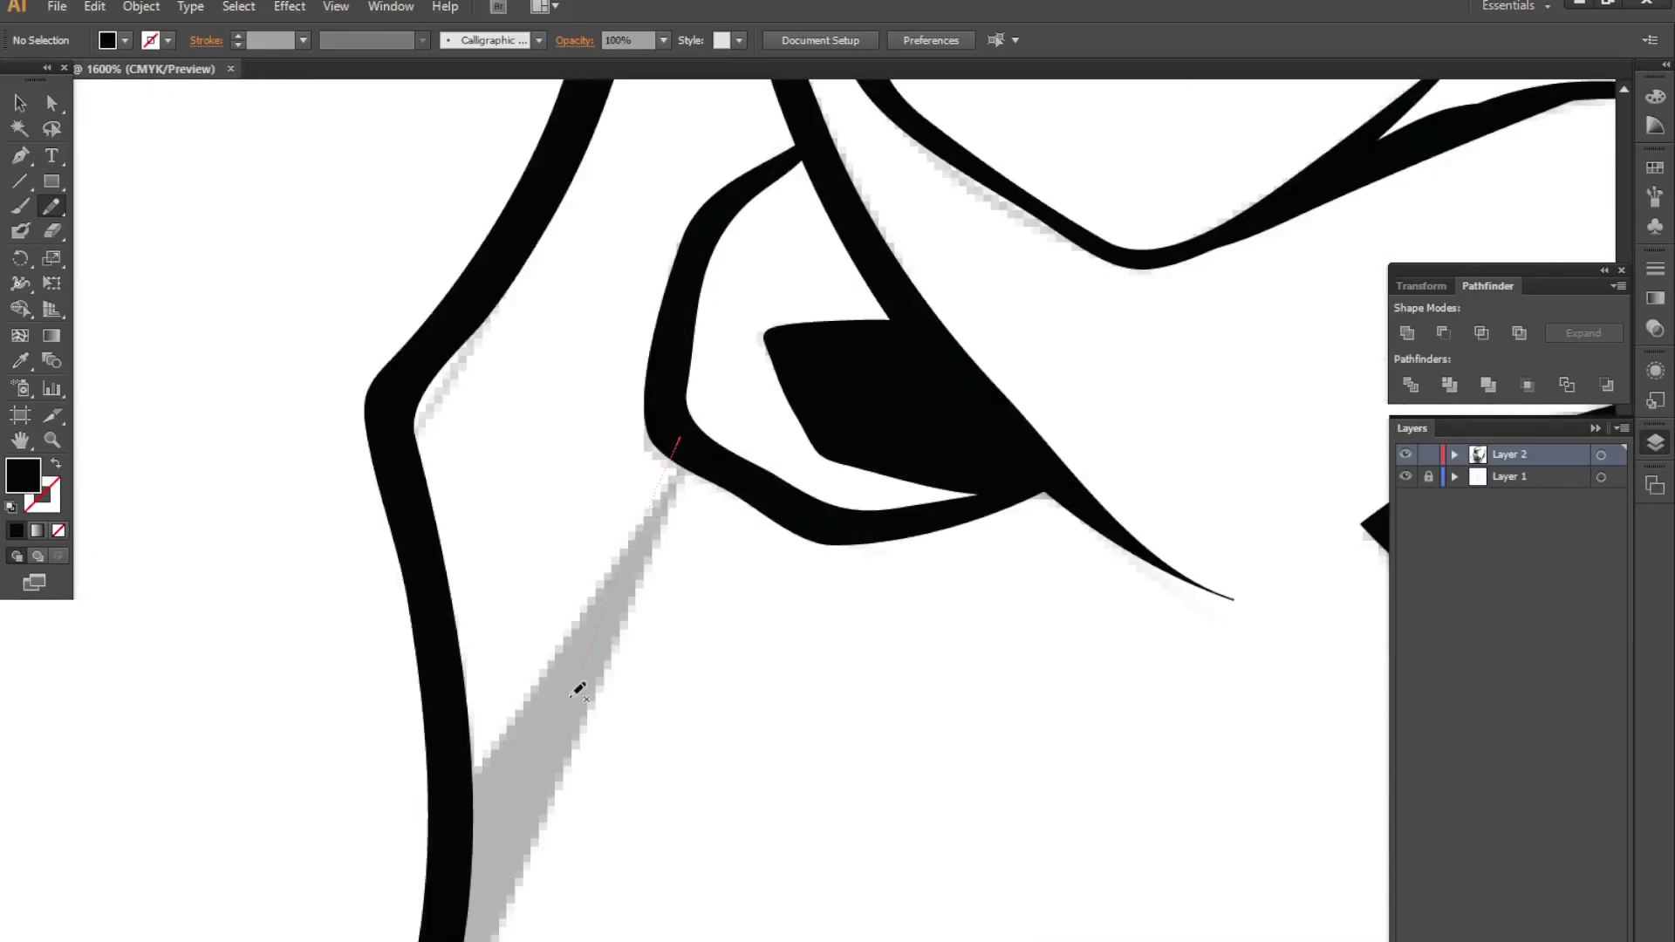
{"action": "left_click_drag", "start_coordinate": [689, 495], "coordinate": [689, 496]}
{"action": "scroll", "coordinate": [689, 495], "scroll_direction": "down", "scroll_amount": 3}
{"action": "scroll", "coordinate": [466, 330], "scroll_direction": "up", "scroll_amount": 3}
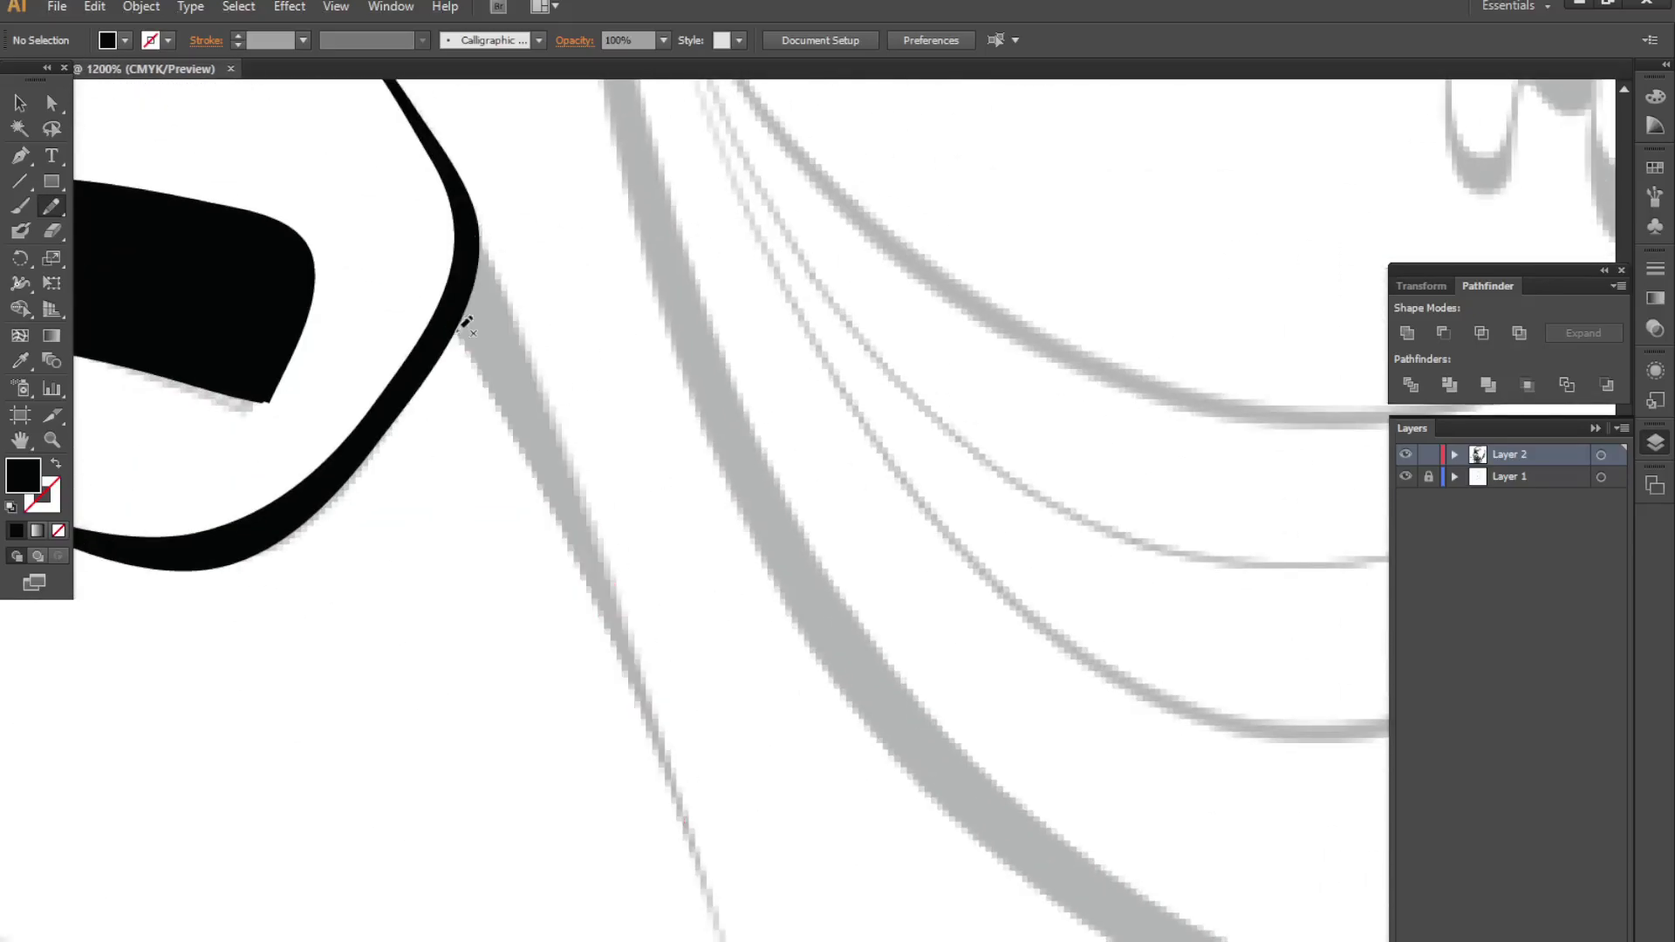
{"action": "left_click_drag", "start_coordinate": [467, 323], "coordinate": [471, 301]}
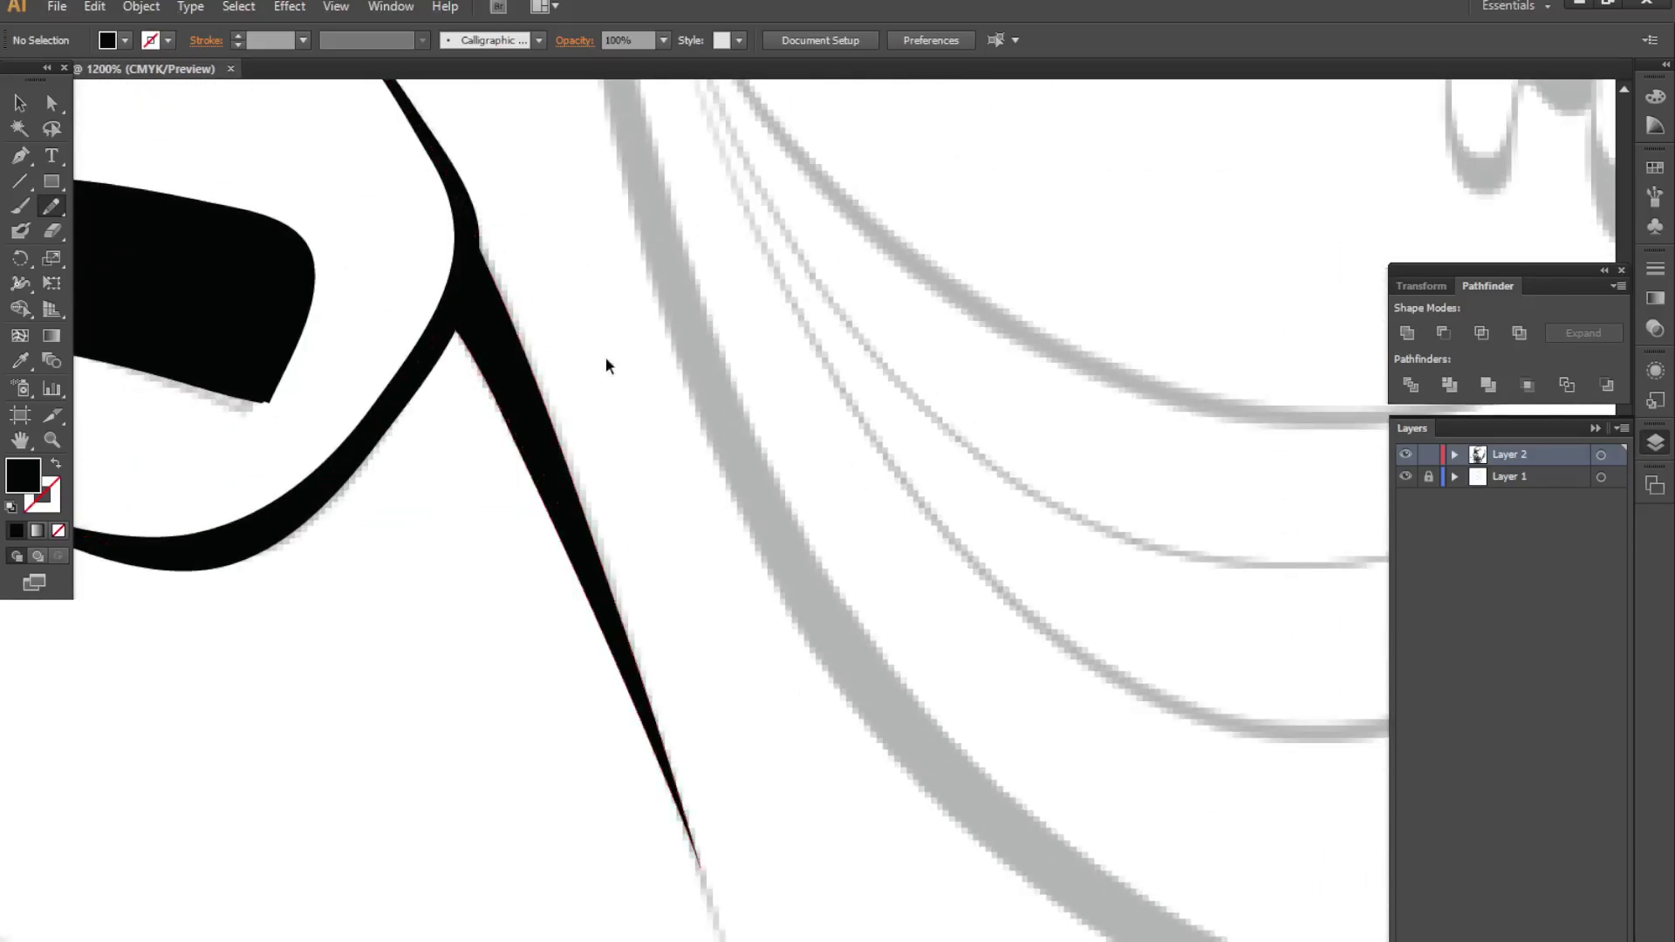
{"action": "scroll", "coordinate": [608, 365], "scroll_direction": "down", "scroll_amount": 2}
{"action": "scroll", "coordinate": [1215, 485], "scroll_direction": "down", "scroll_amount": 1}
{"action": "scroll", "coordinate": [684, 561], "scroll_direction": "up", "scroll_amount": 3}
- Ink the drooping eye's lids, eyeball arcs and the drips beside and inside it
{"action": "mouse_move", "coordinate": [419, 604]}
{"action": "left_mouse_down"}
{"action": "mouse_move", "coordinate": [365, 665]}
{"action": "mouse_move", "coordinate": [533, 938]}
{"action": "left_mouse_up"}
{"action": "left_click_drag", "start_coordinate": [362, 654], "coordinate": [270, 448]}
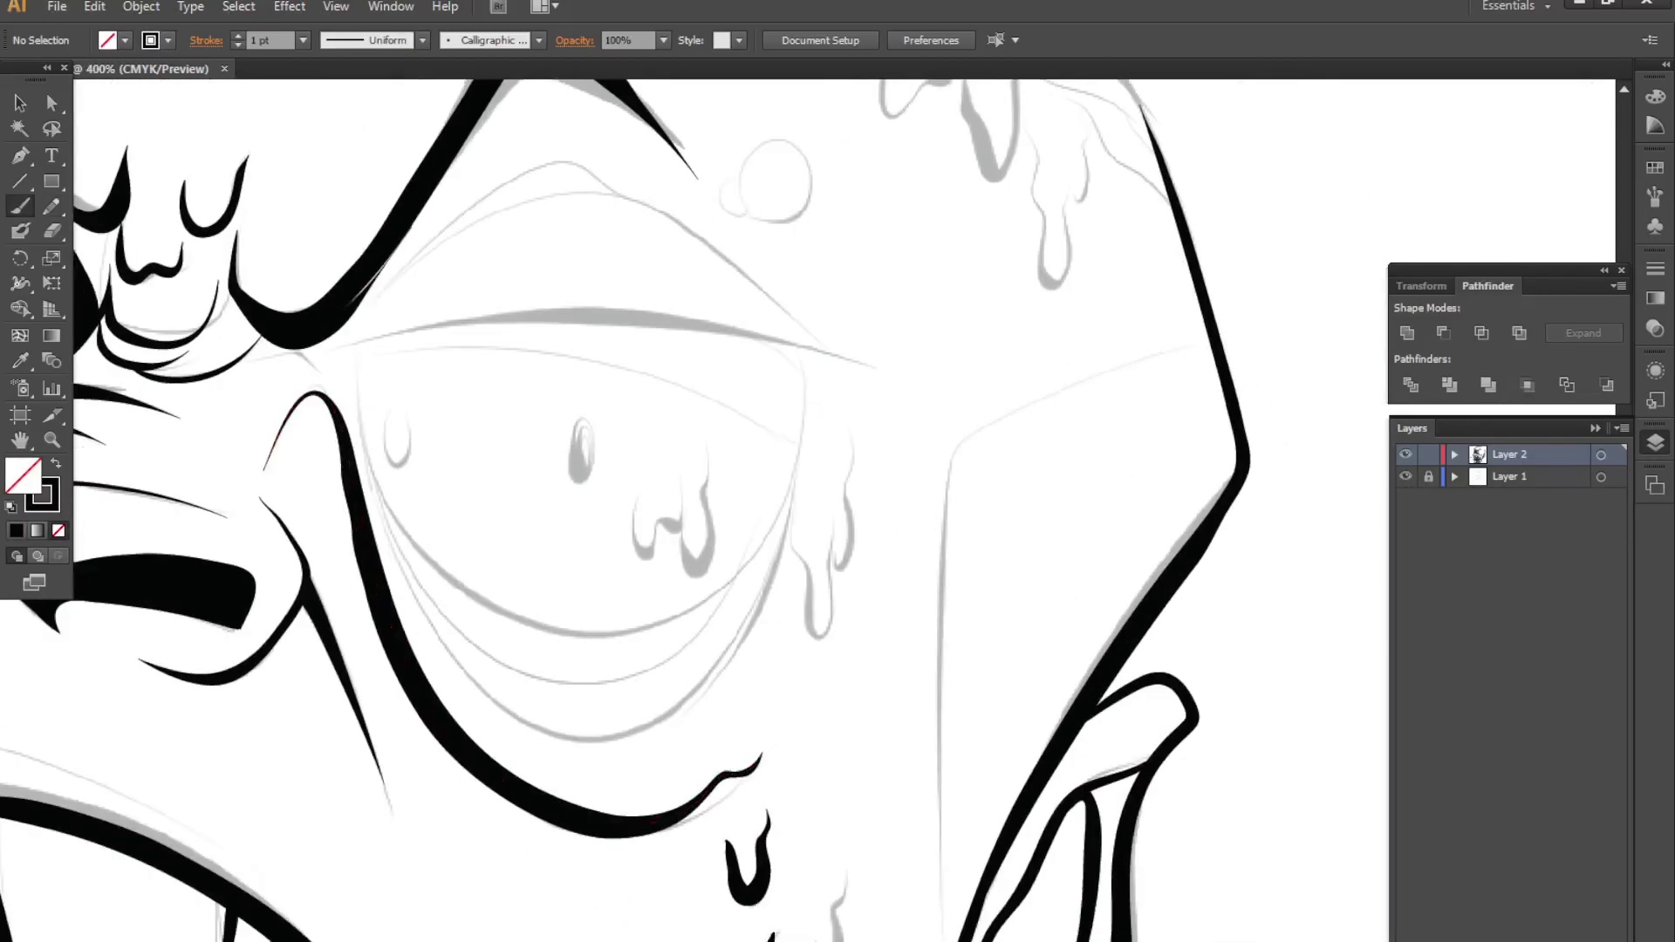
{"action": "left_click_drag", "start_coordinate": [853, 843], "coordinate": [802, 941]}
{"action": "left_click_drag", "start_coordinate": [748, 650], "coordinate": [790, 719]}
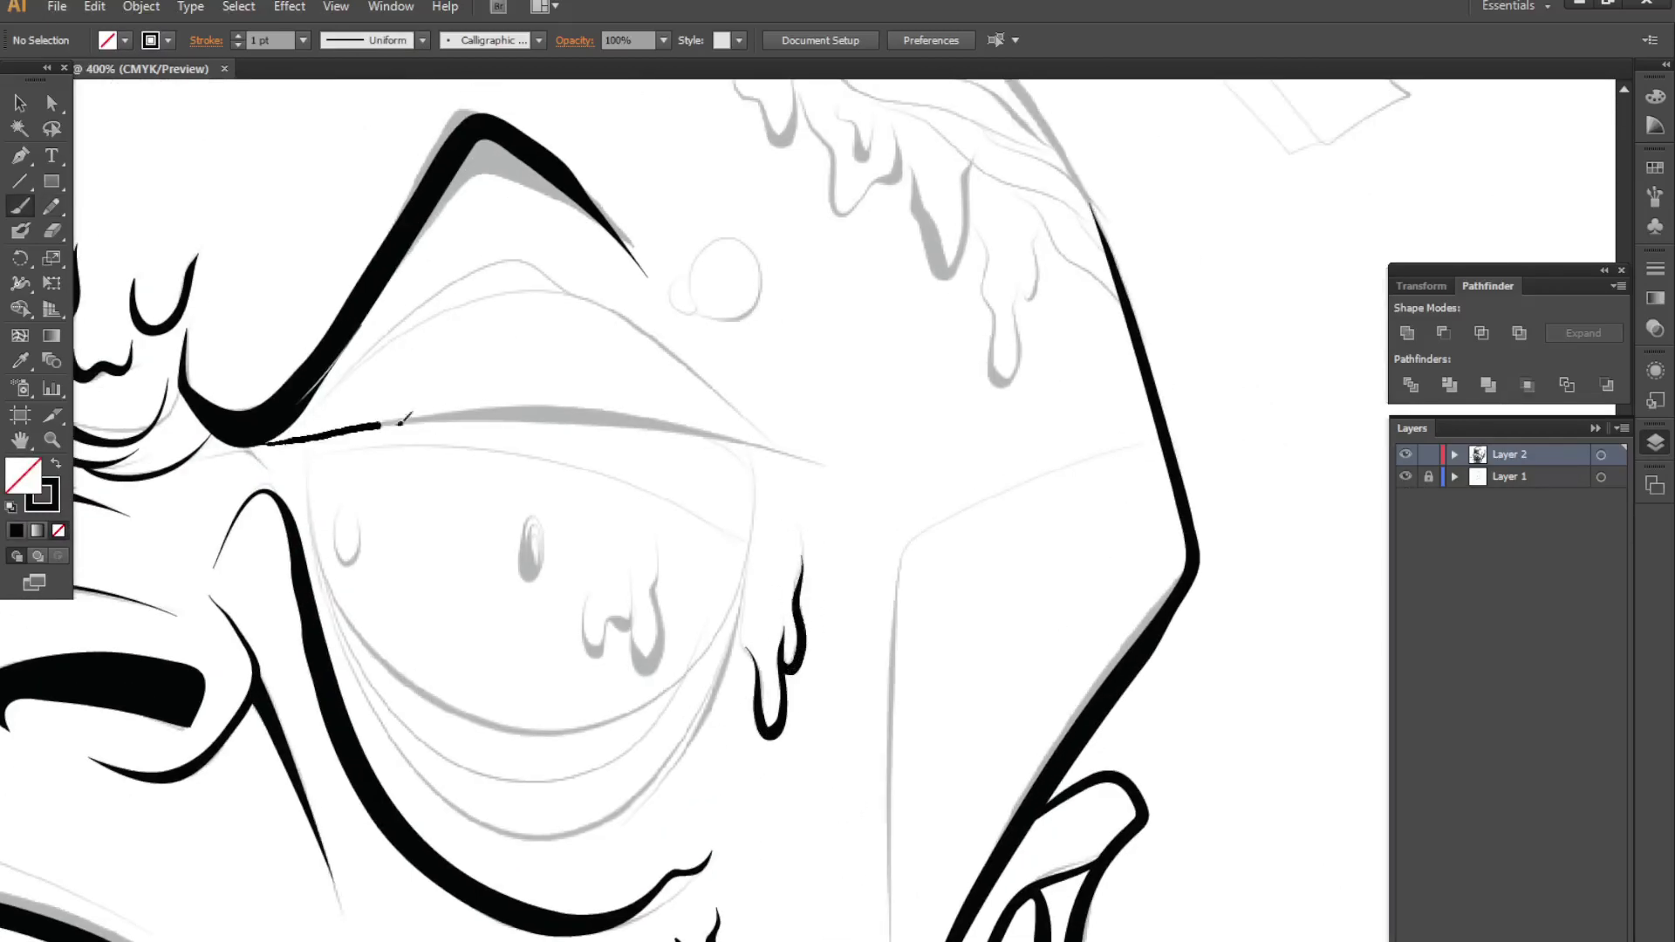
{"action": "left_click_drag", "start_coordinate": [400, 422], "coordinate": [801, 455]}
{"action": "key", "text": "ctrl+plus"}
{"action": "mouse_move", "coordinate": [253, 575]}
{"action": "left_mouse_down"}
{"action": "mouse_move", "coordinate": [867, 374]}
{"action": "mouse_move", "coordinate": [1203, 637]}
{"action": "left_mouse_up"}
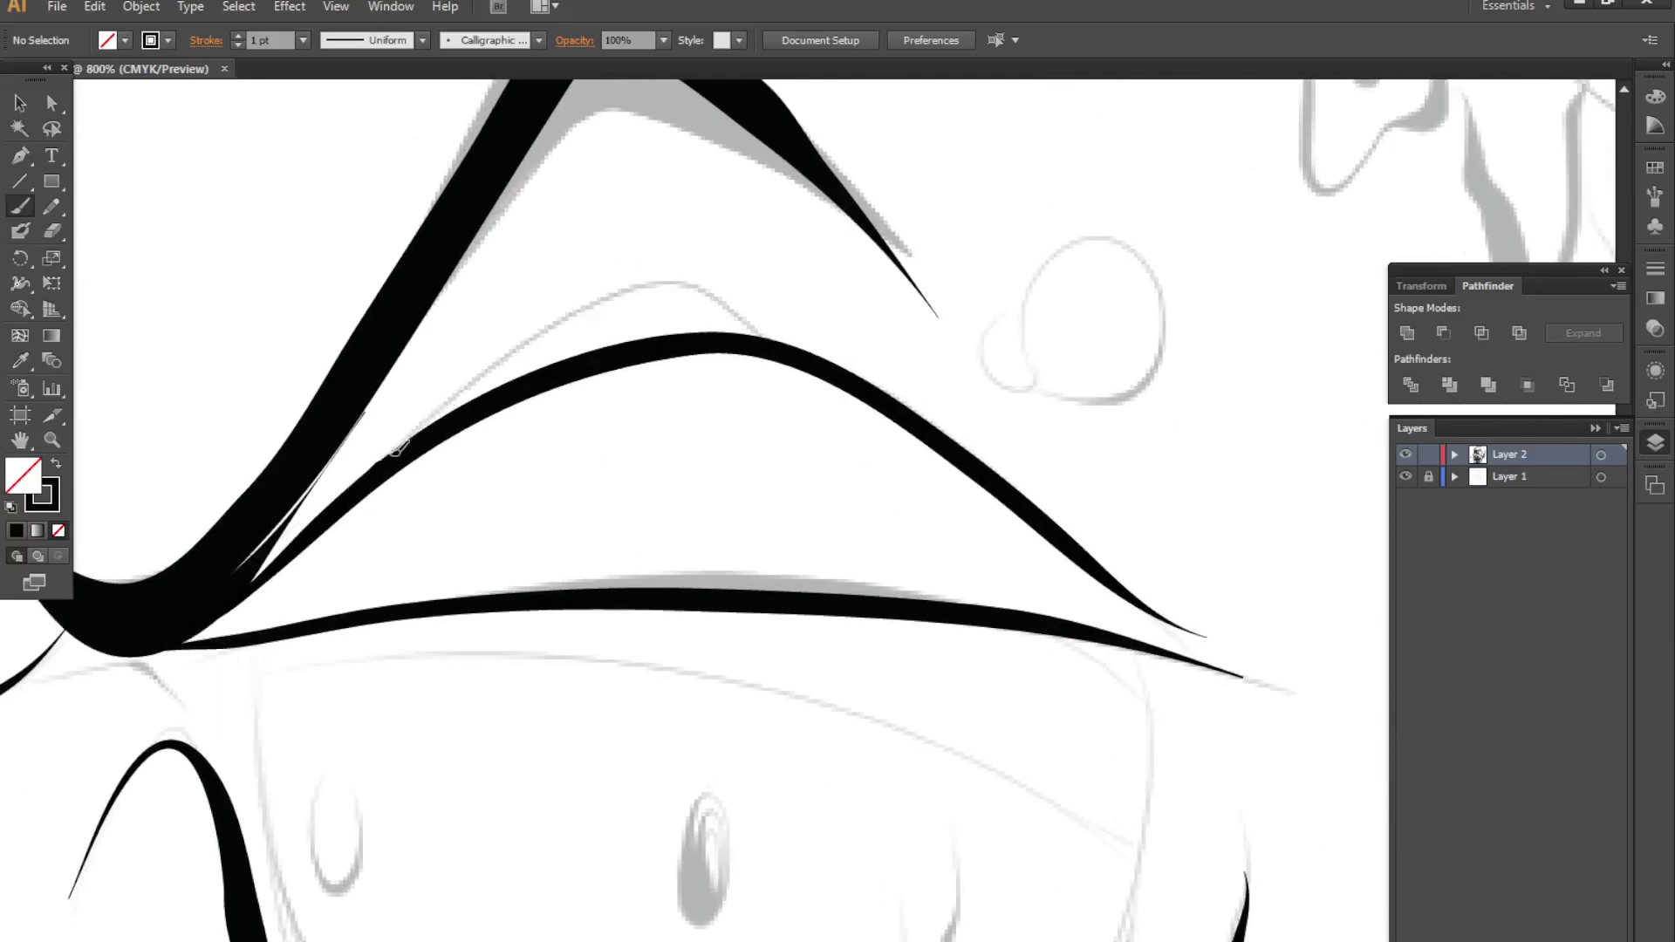
{"action": "scroll", "coordinate": [436, 419], "scroll_direction": "down", "scroll_amount": 5}
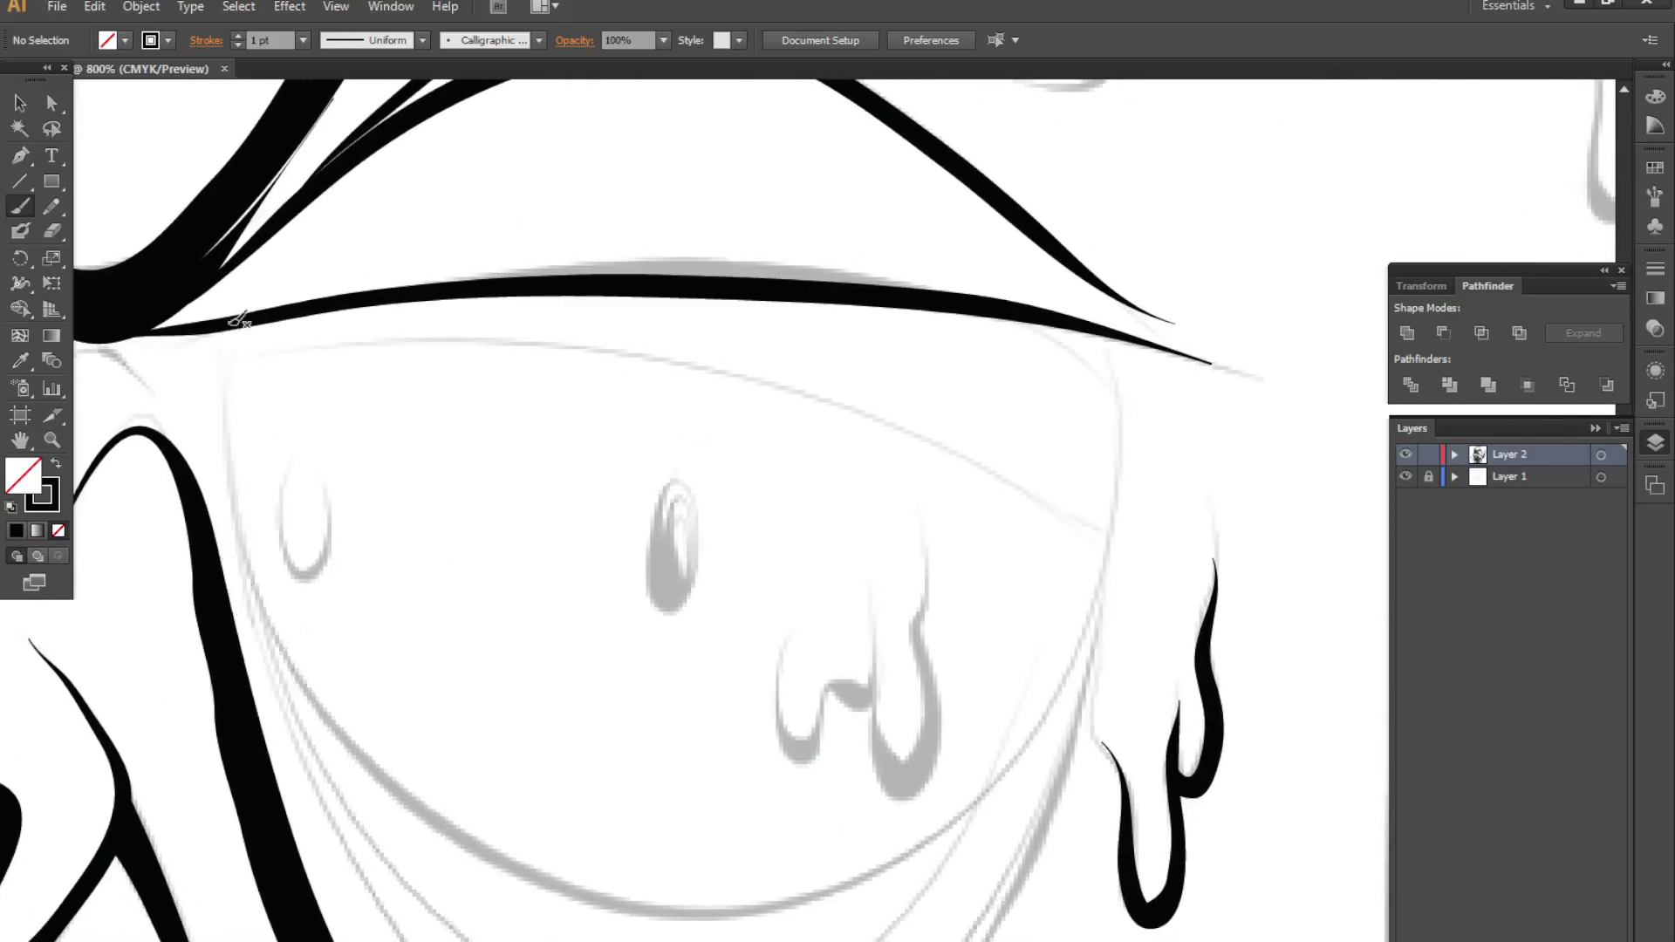
{"action": "left_click_drag", "start_coordinate": [237, 320], "coordinate": [1122, 331]}
{"action": "scroll", "coordinate": [698, 524], "scroll_direction": "down", "scroll_amount": 1}
{"action": "left_click_drag", "start_coordinate": [284, 624], "coordinate": [1009, 746]}
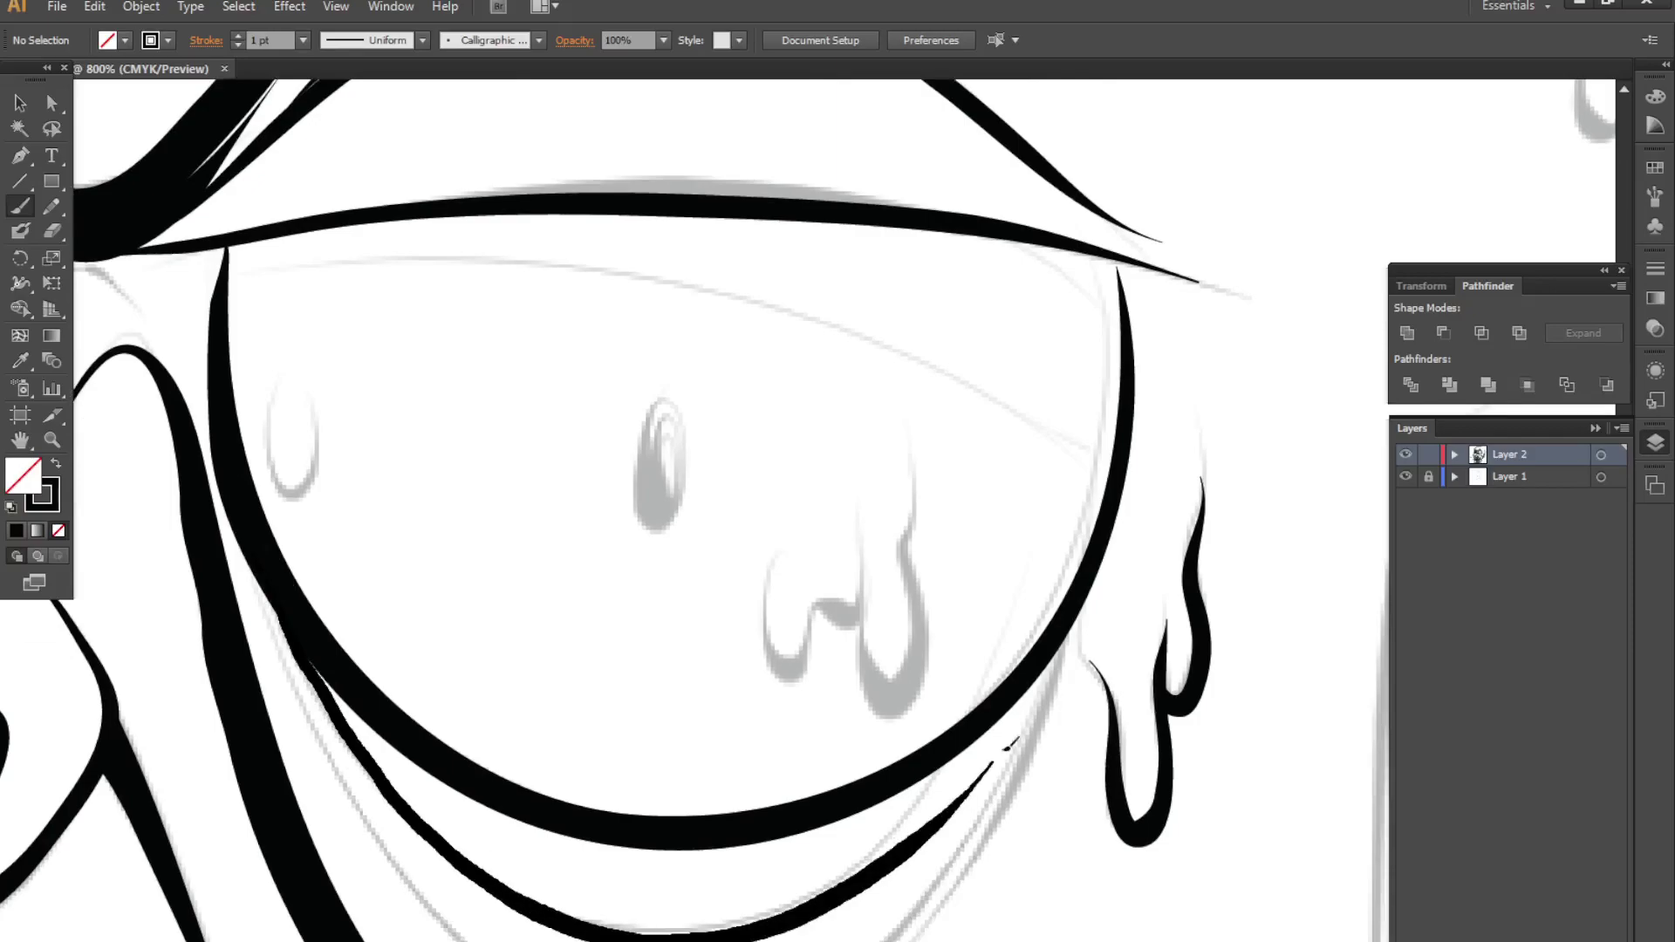
{"action": "scroll", "coordinate": [526, 691], "scroll_direction": "up", "scroll_amount": 2}
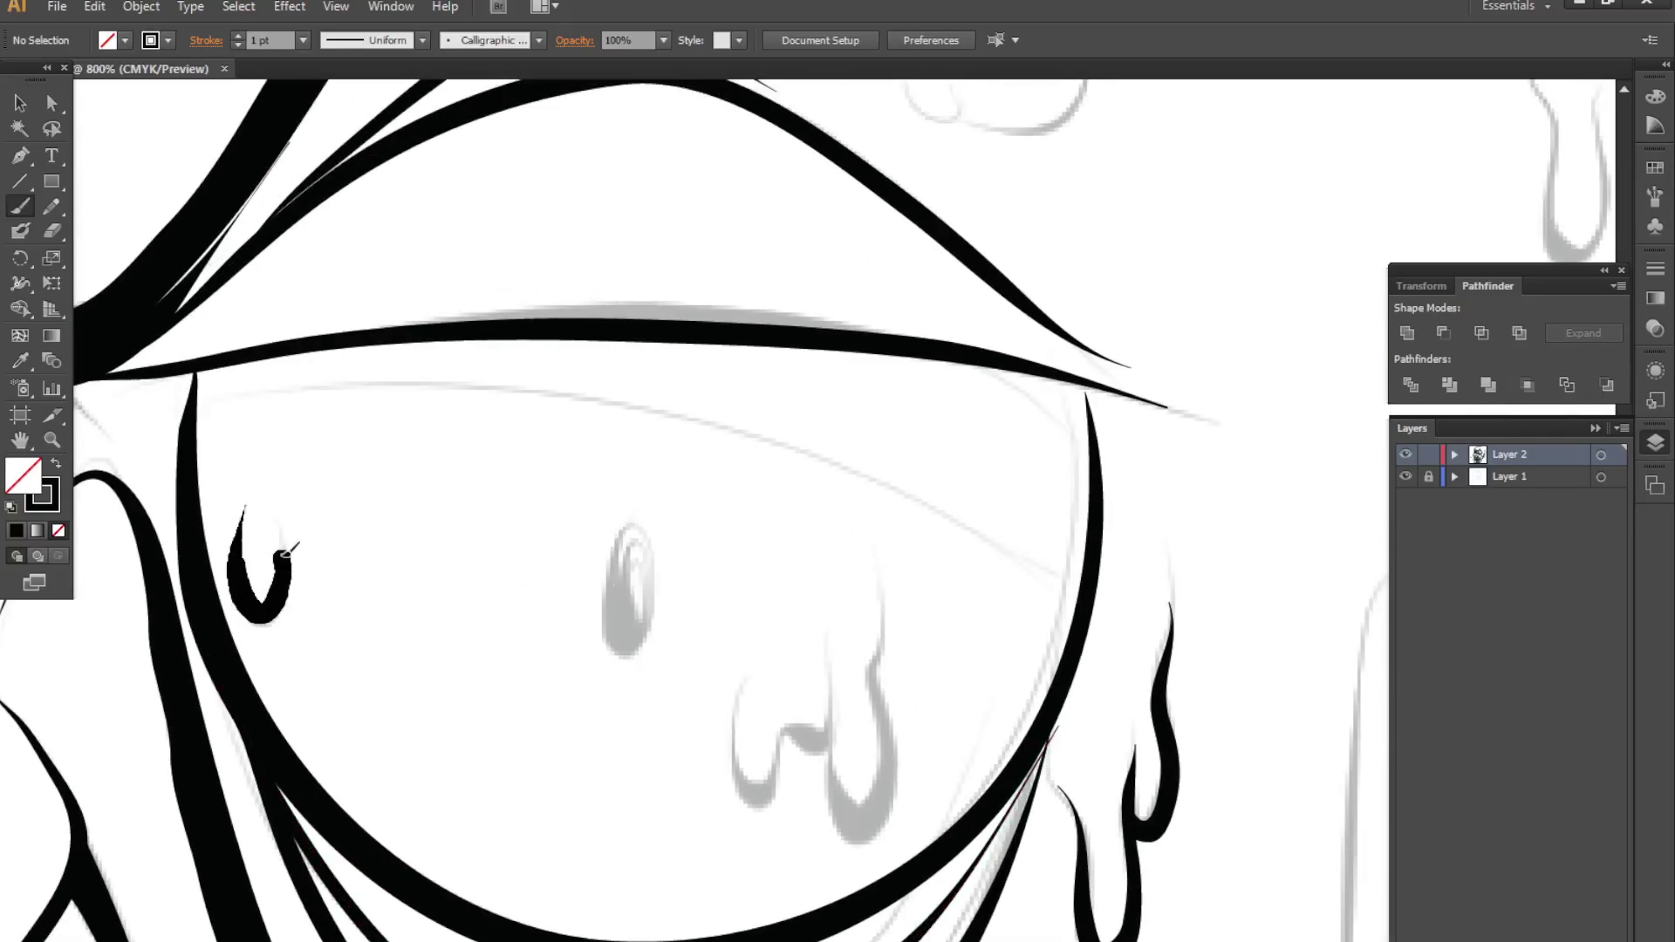
{"action": "left_click_drag", "start_coordinate": [291, 529], "coordinate": [307, 671]}
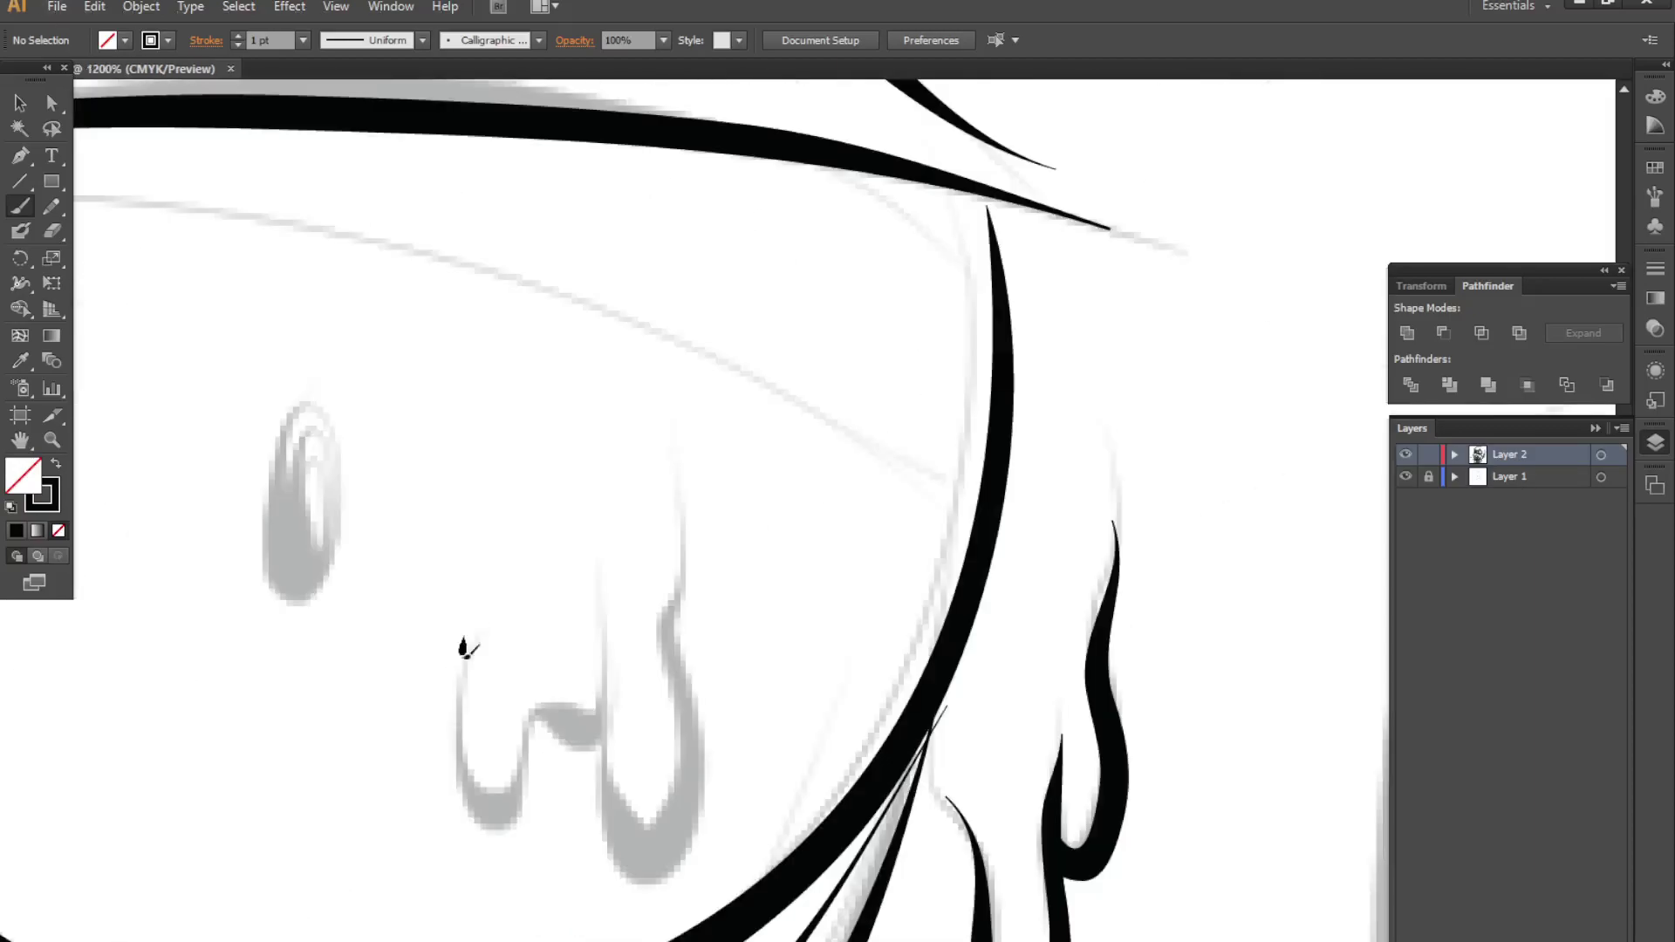
{"action": "left_click_drag", "start_coordinate": [467, 643], "coordinate": [602, 624]}
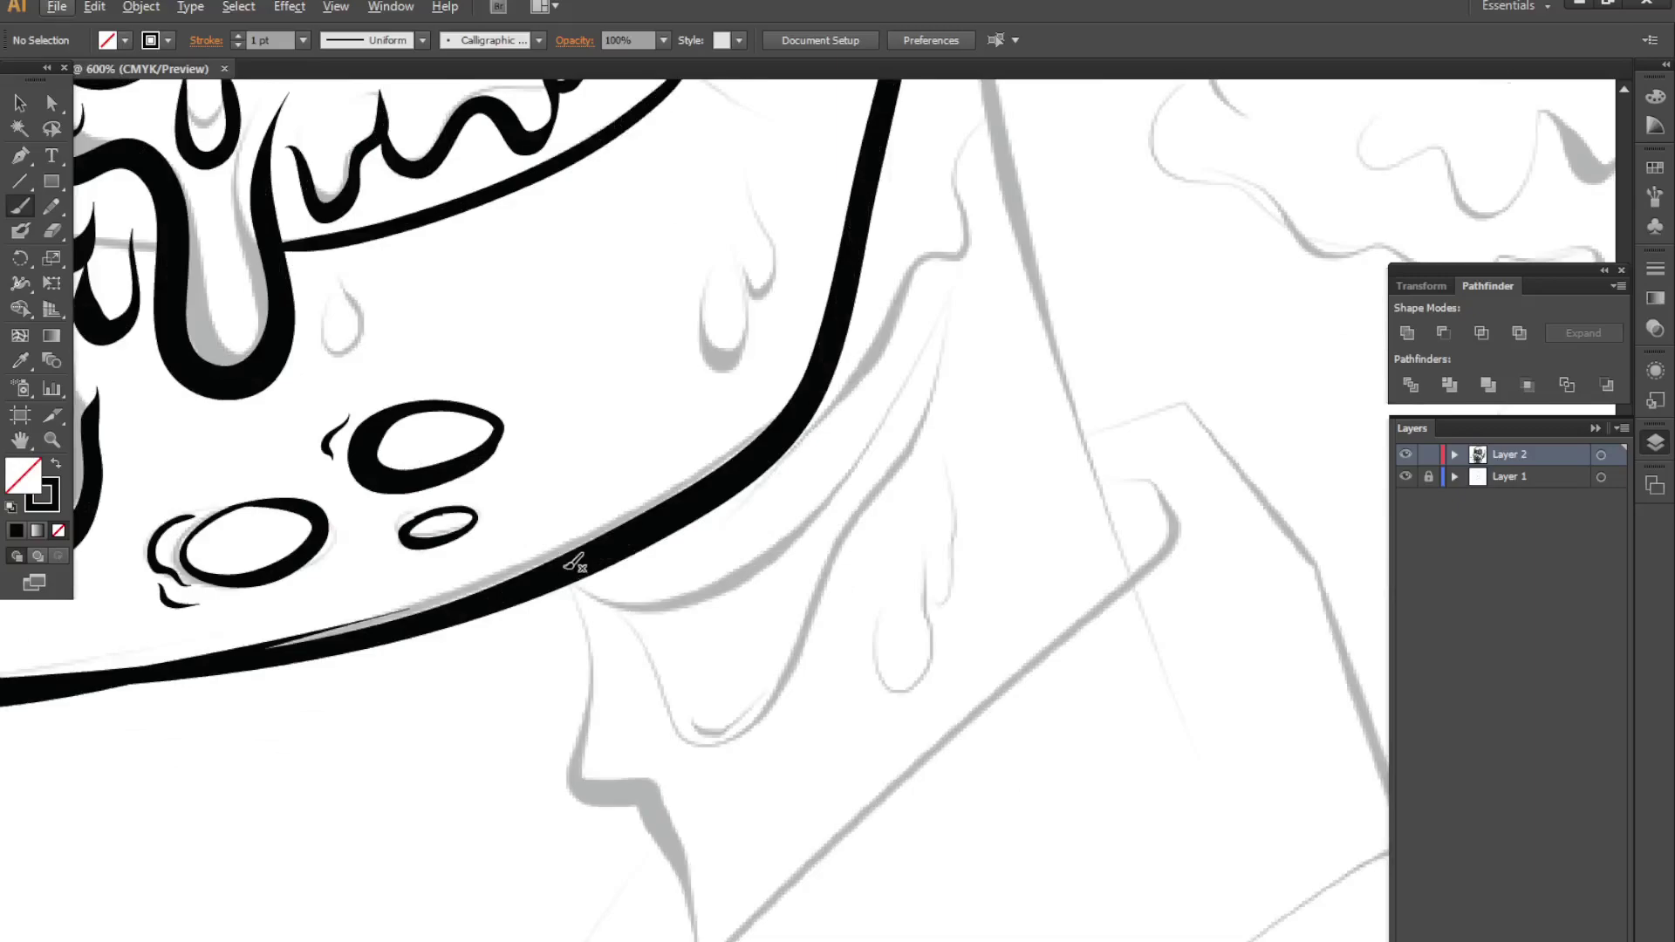
- Ink the lines from the jaw down the neck and the squiggle beside them
{"action": "left_click_drag", "start_coordinate": [573, 582], "coordinate": [661, 802]}
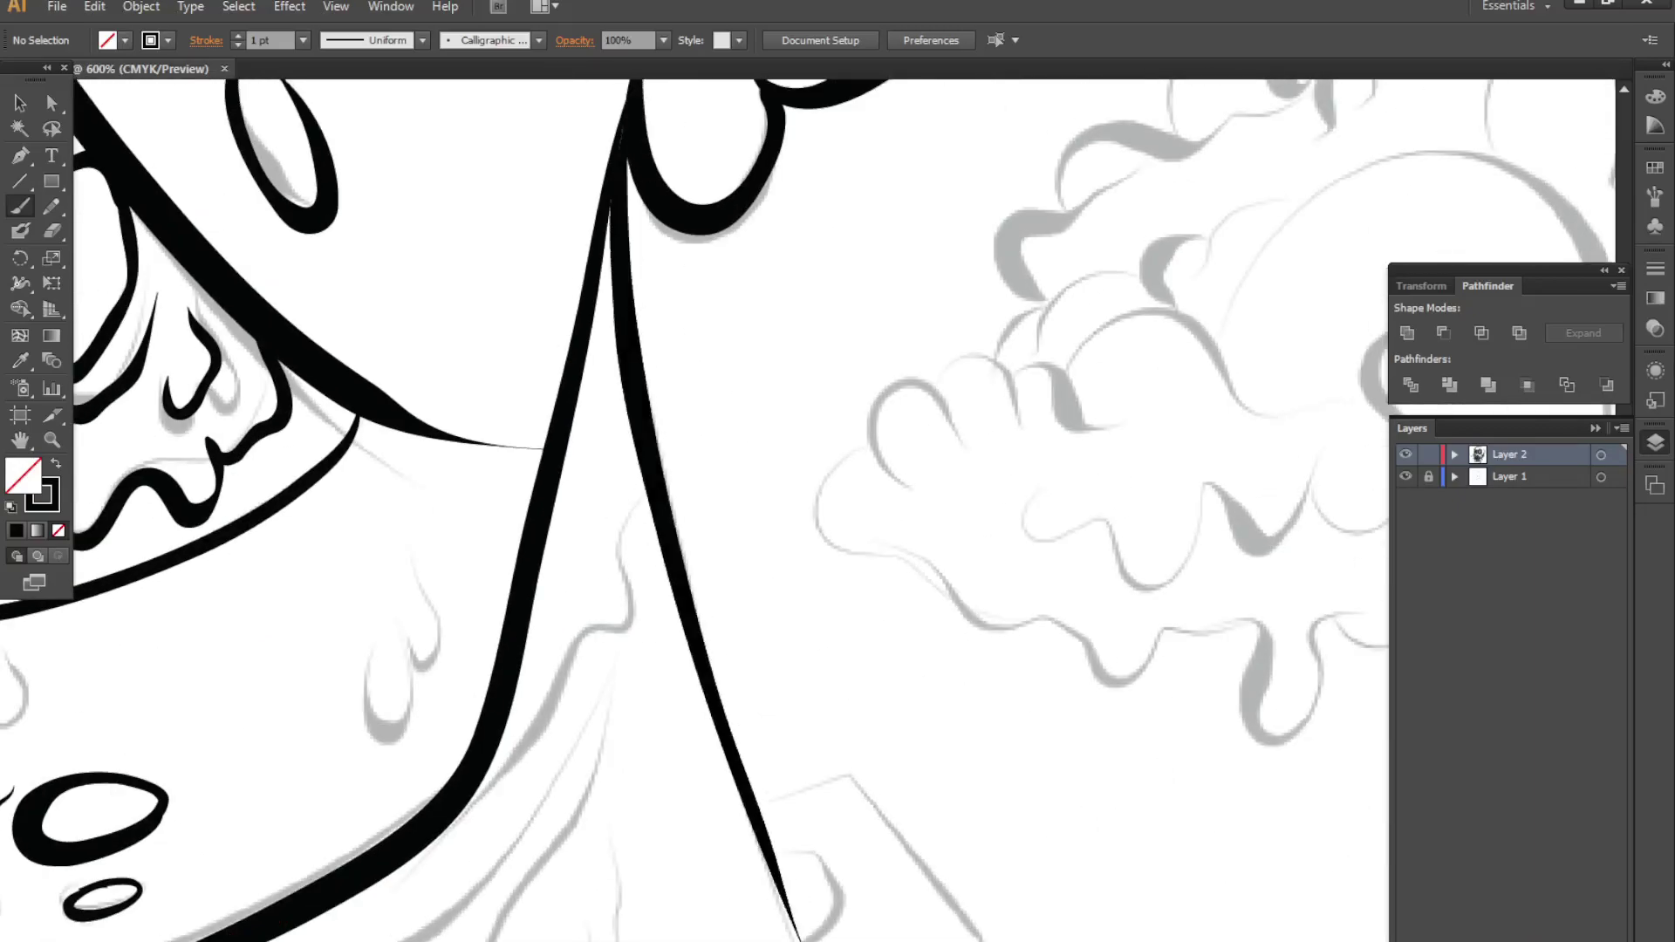
{"action": "mouse_move", "coordinate": [528, 183]}
{"action": "left_mouse_down"}
{"action": "mouse_move", "coordinate": [611, 722]}
{"action": "mouse_move", "coordinate": [780, 820]}
{"action": "left_mouse_up"}
{"action": "left_click_drag", "start_coordinate": [471, 644], "coordinate": [597, 371]}
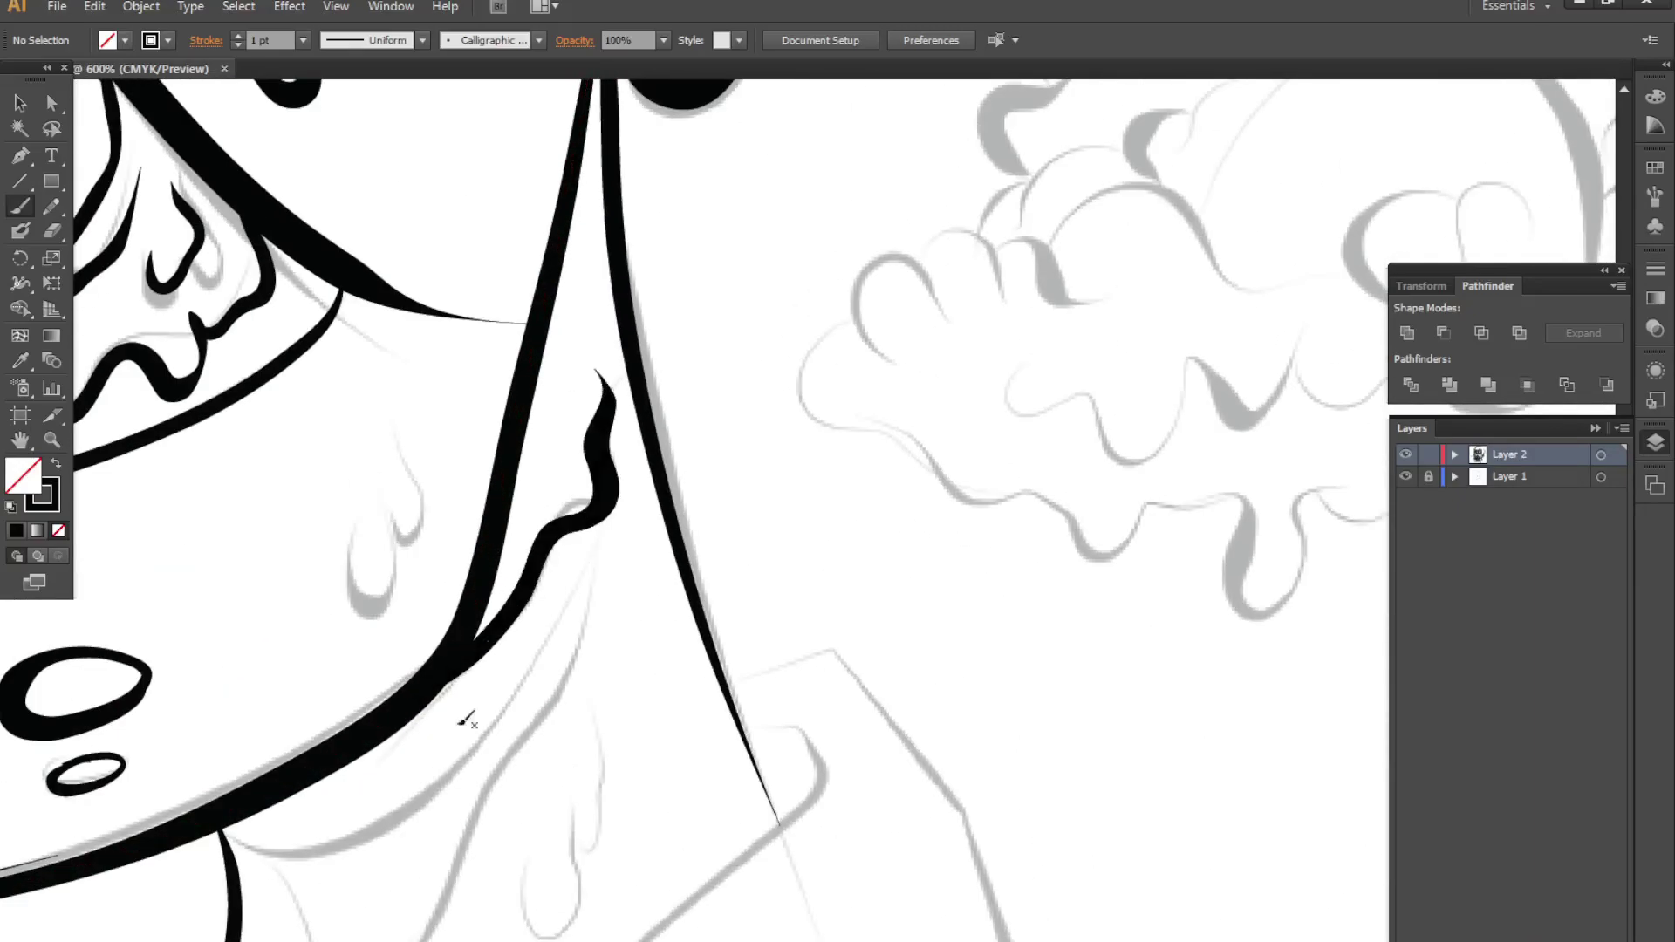
{"action": "left_click_drag", "start_coordinate": [214, 833], "coordinate": [539, 673]}
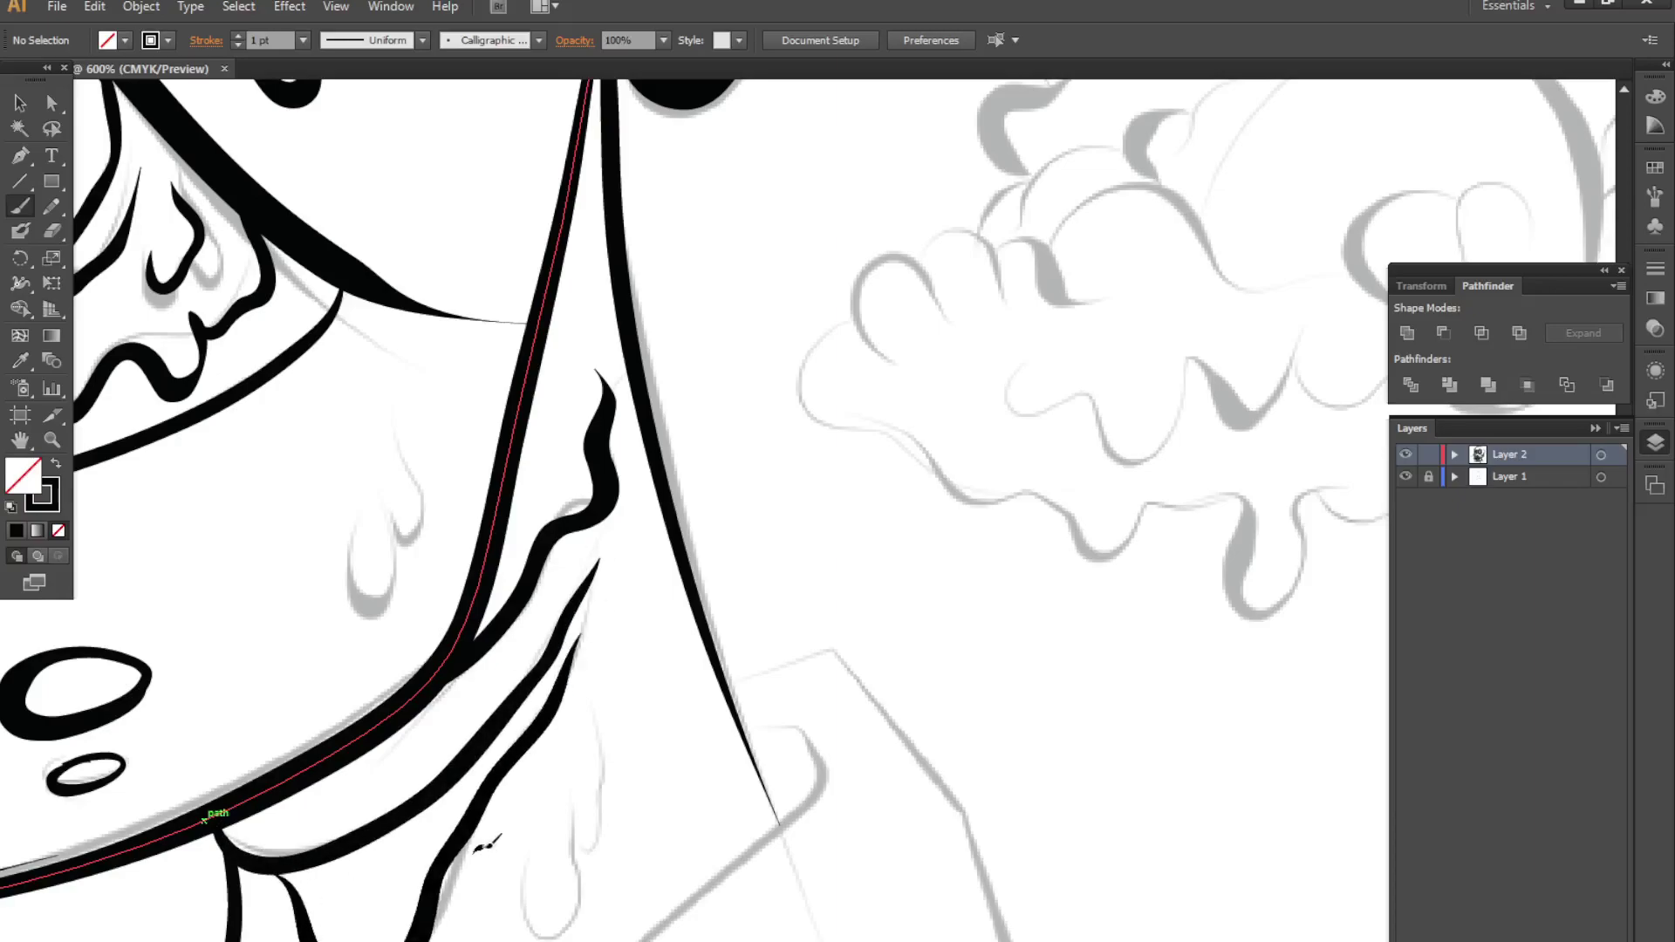
- Ink the hair strands across the scalp and zoom out to the whole drawing
{"action": "mouse_move", "coordinate": [1029, 539]}
{"action": "left_mouse_down"}
{"action": "mouse_move", "coordinate": [850, 663]}
{"action": "mouse_move", "coordinate": [400, 269]}
{"action": "left_mouse_up"}
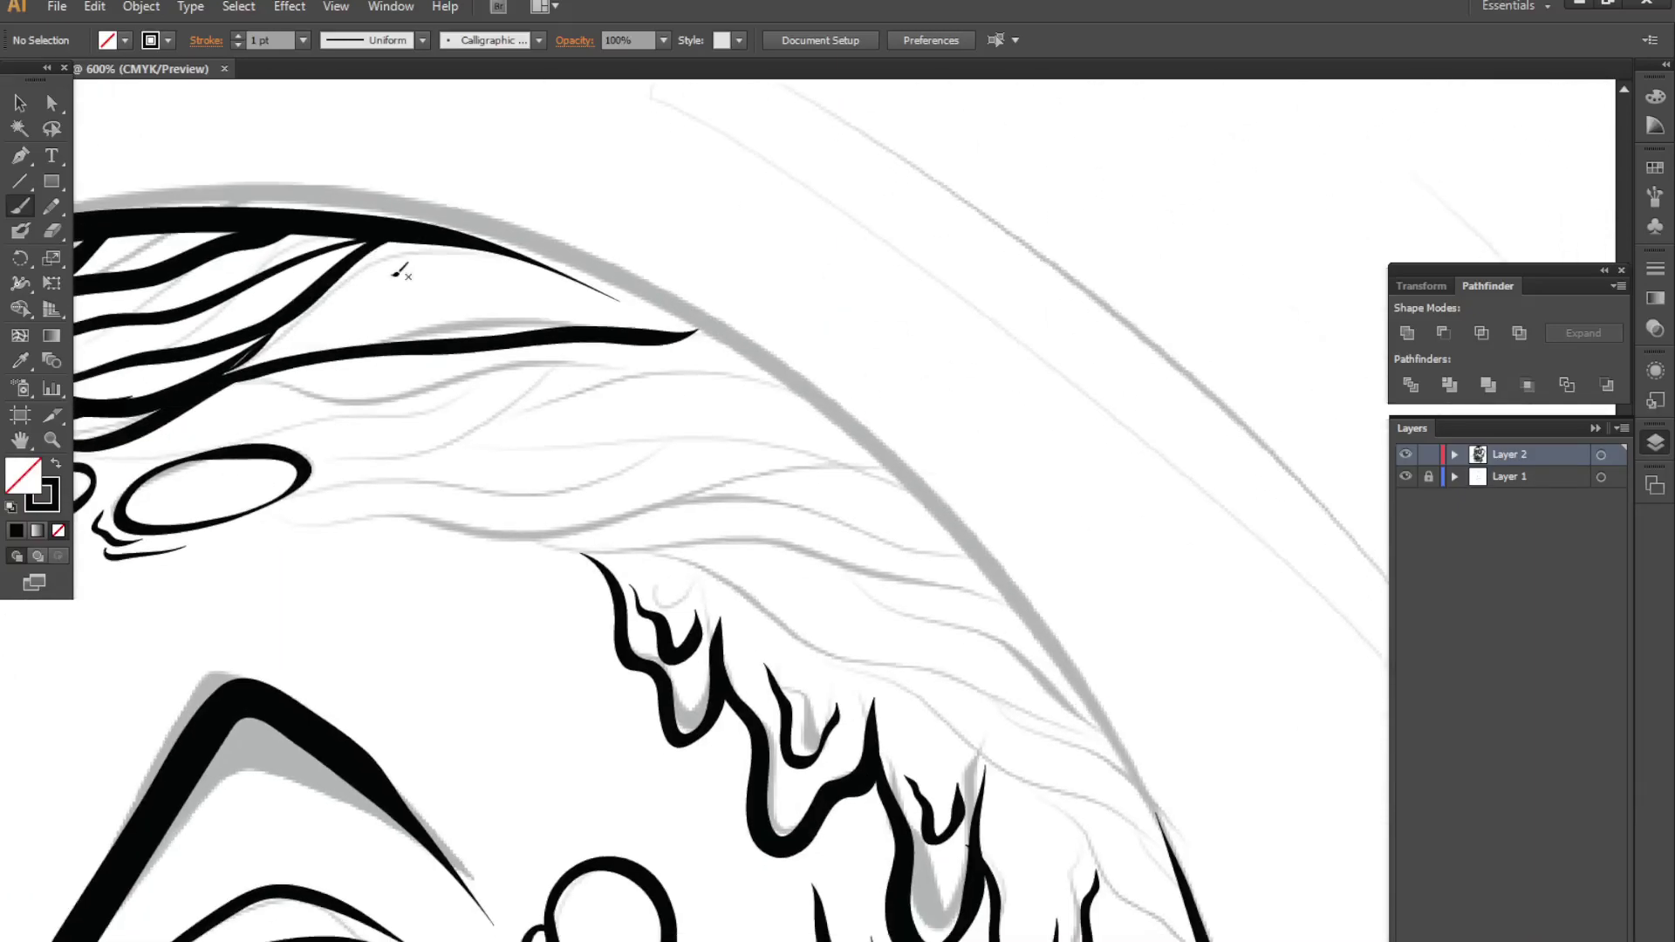
{"action": "left_click_drag", "start_coordinate": [601, 529], "coordinate": [748, 598]}
{"action": "left_click_drag", "start_coordinate": [562, 549], "coordinate": [210, 596]}
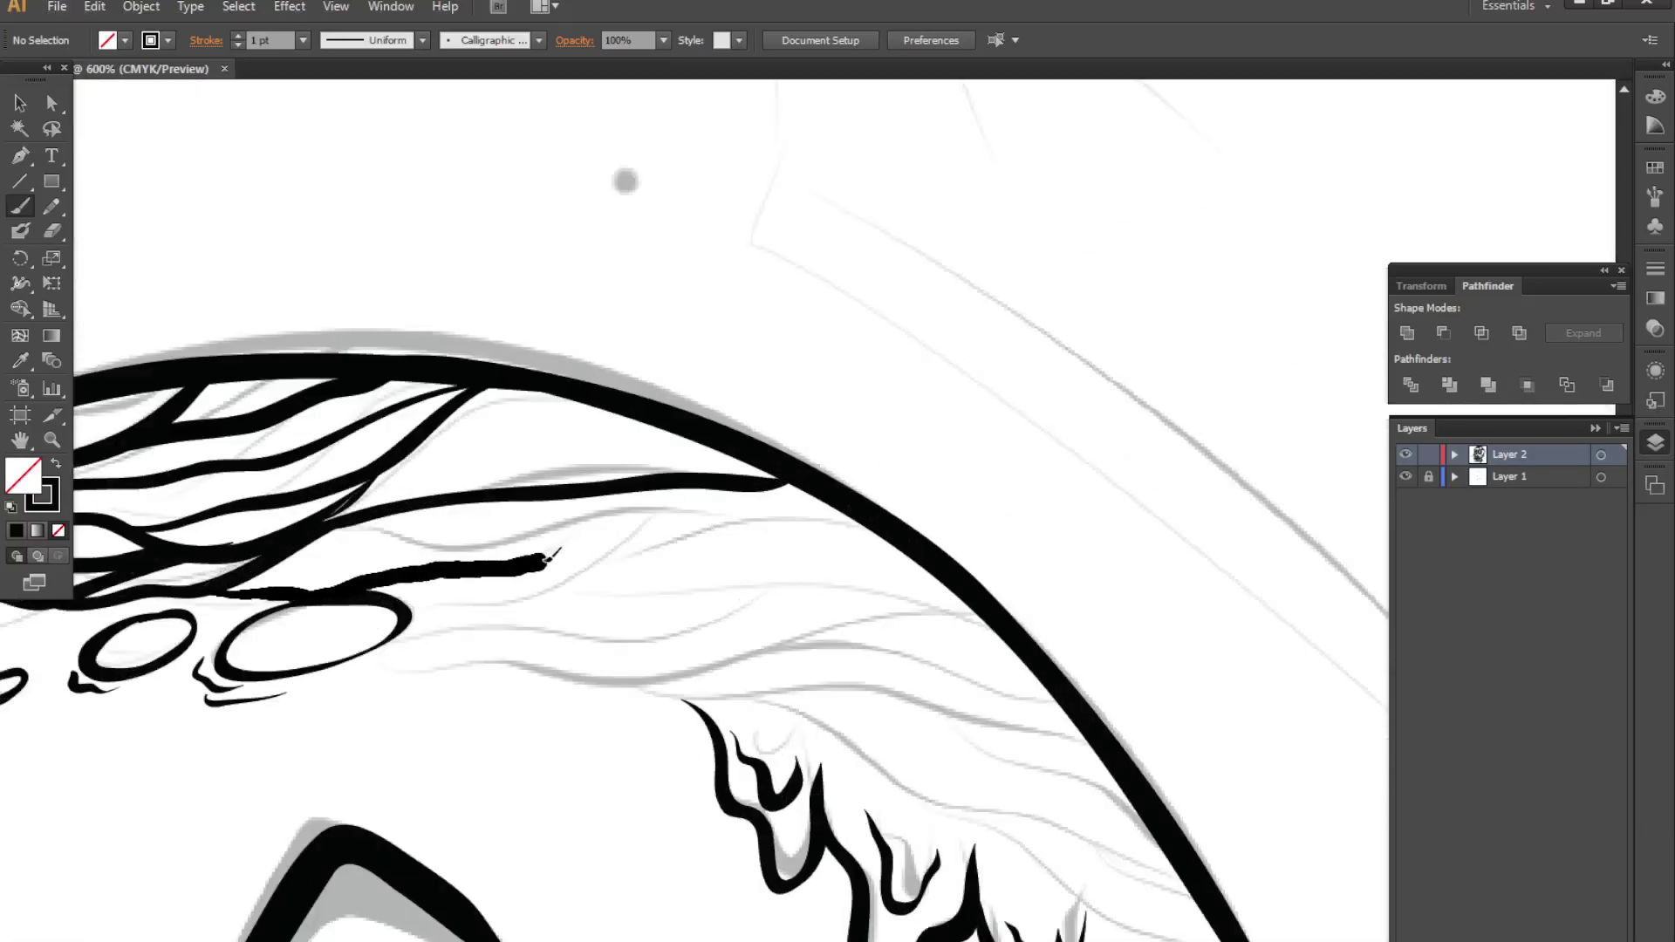
{"action": "left_click_drag", "start_coordinate": [353, 523], "coordinate": [815, 493]}
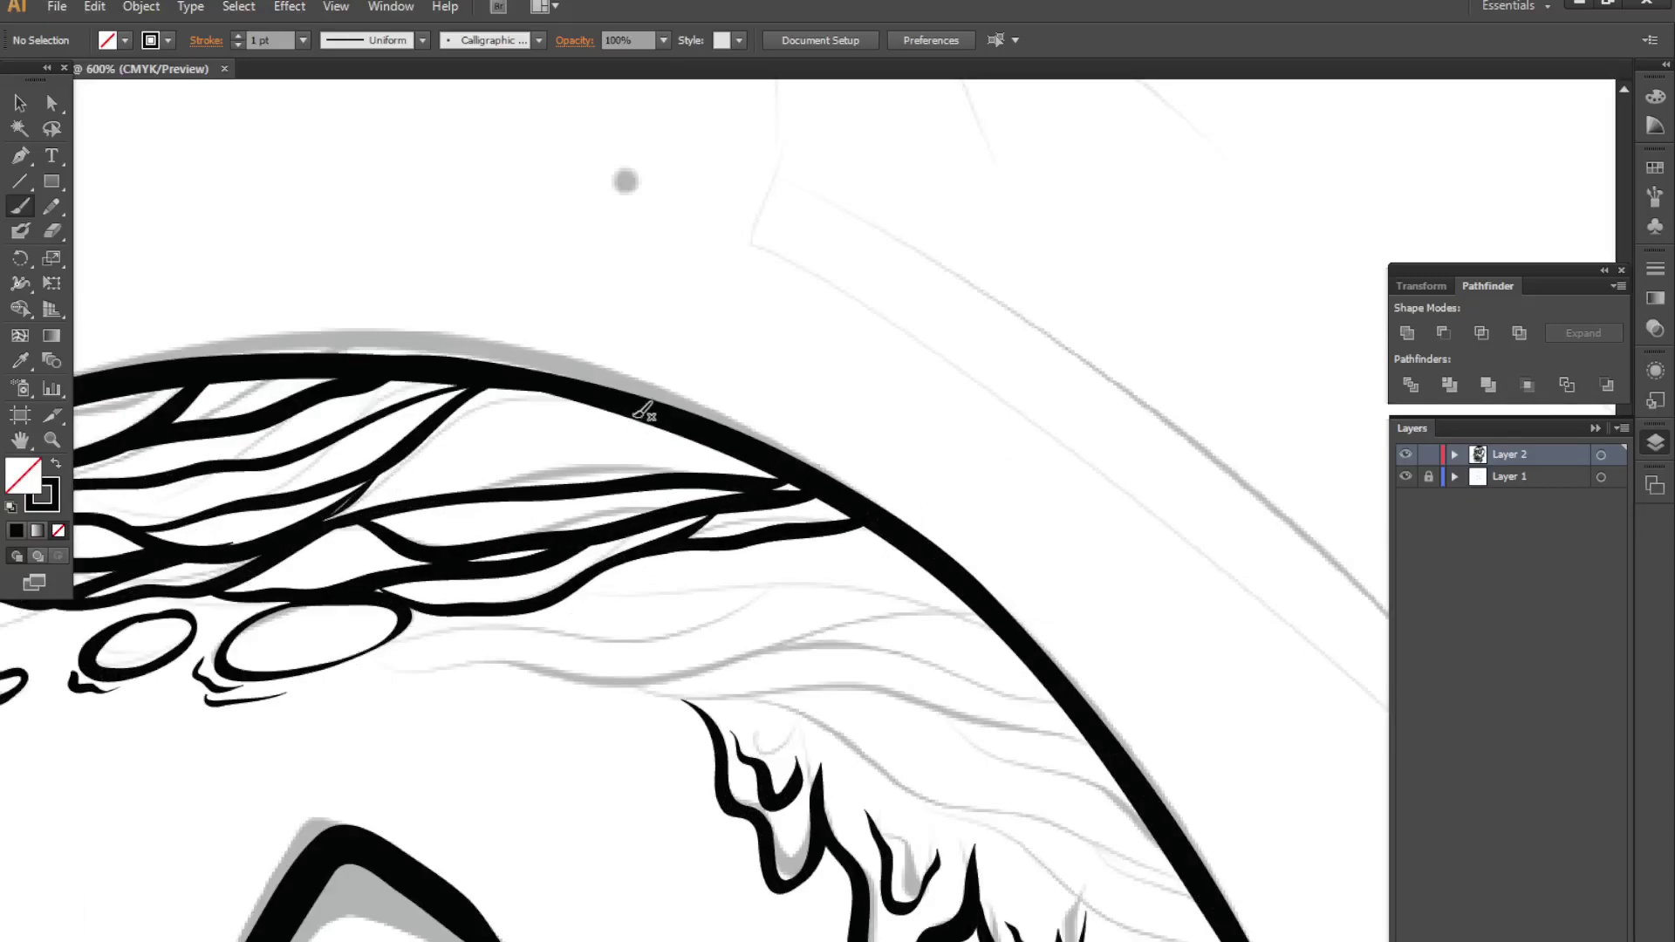
{"action": "scroll", "coordinate": [869, 742], "scroll_direction": "down", "scroll_amount": 1}
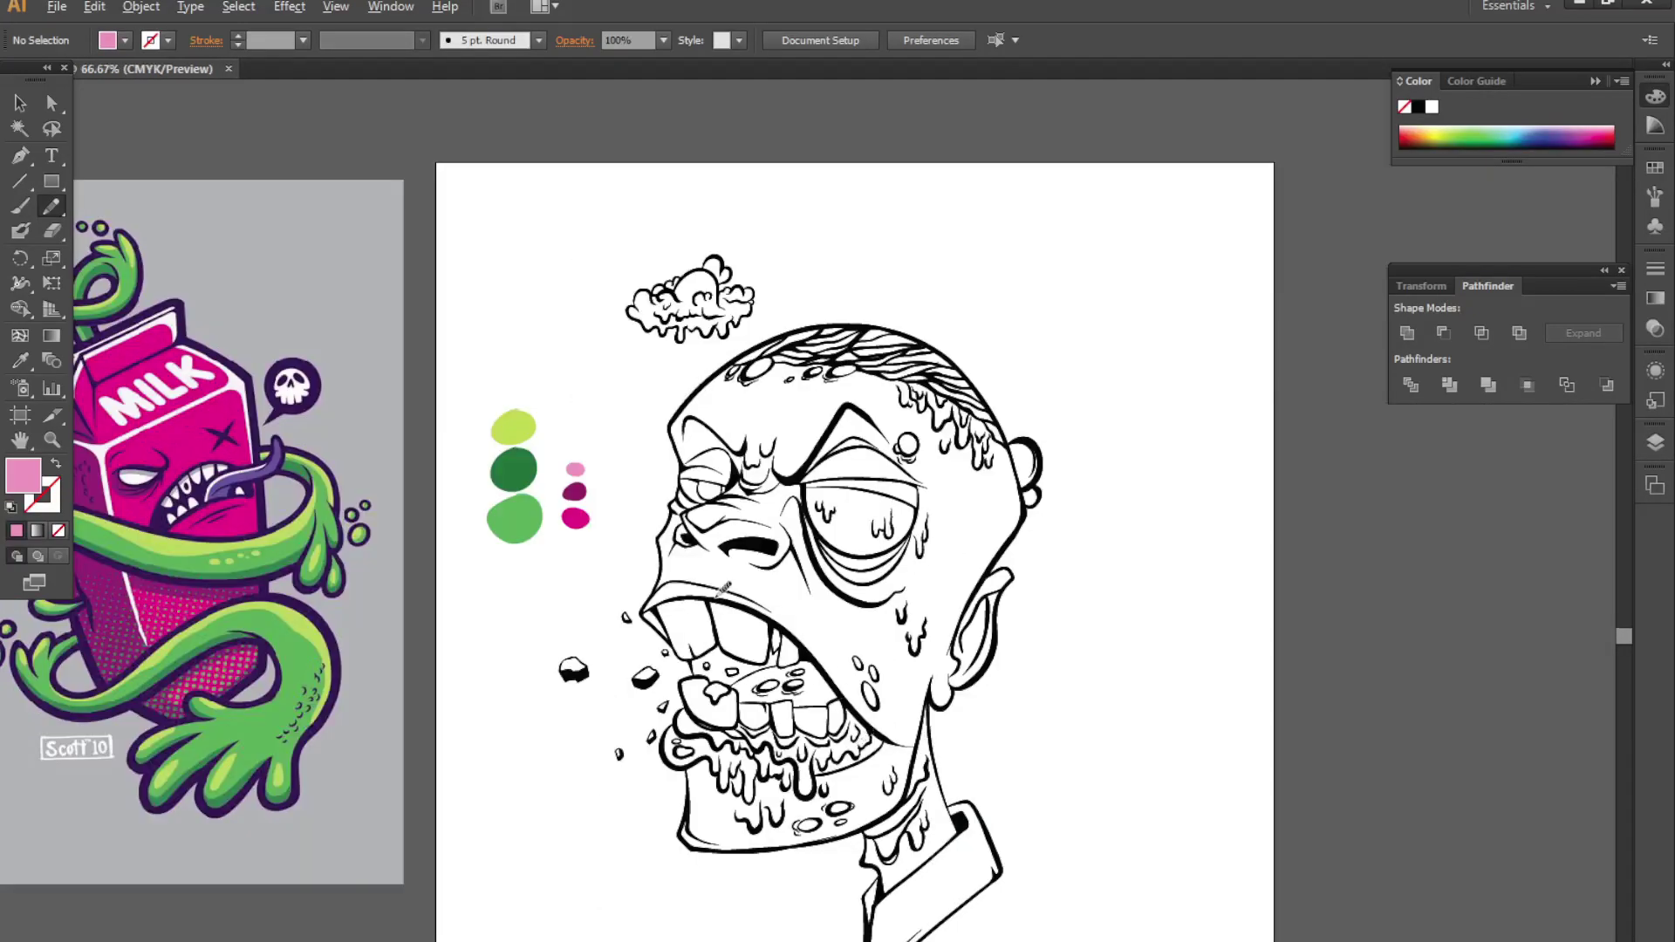
- Pan between the zombie drawing and the milk carton reference, then zoom in on the carton
{"action": "scroll", "coordinate": [724, 586], "scroll_direction": "down", "scroll_amount": 1}
{"action": "scroll", "coordinate": [600, 571], "scroll_direction": "up", "scroll_amount": 3}
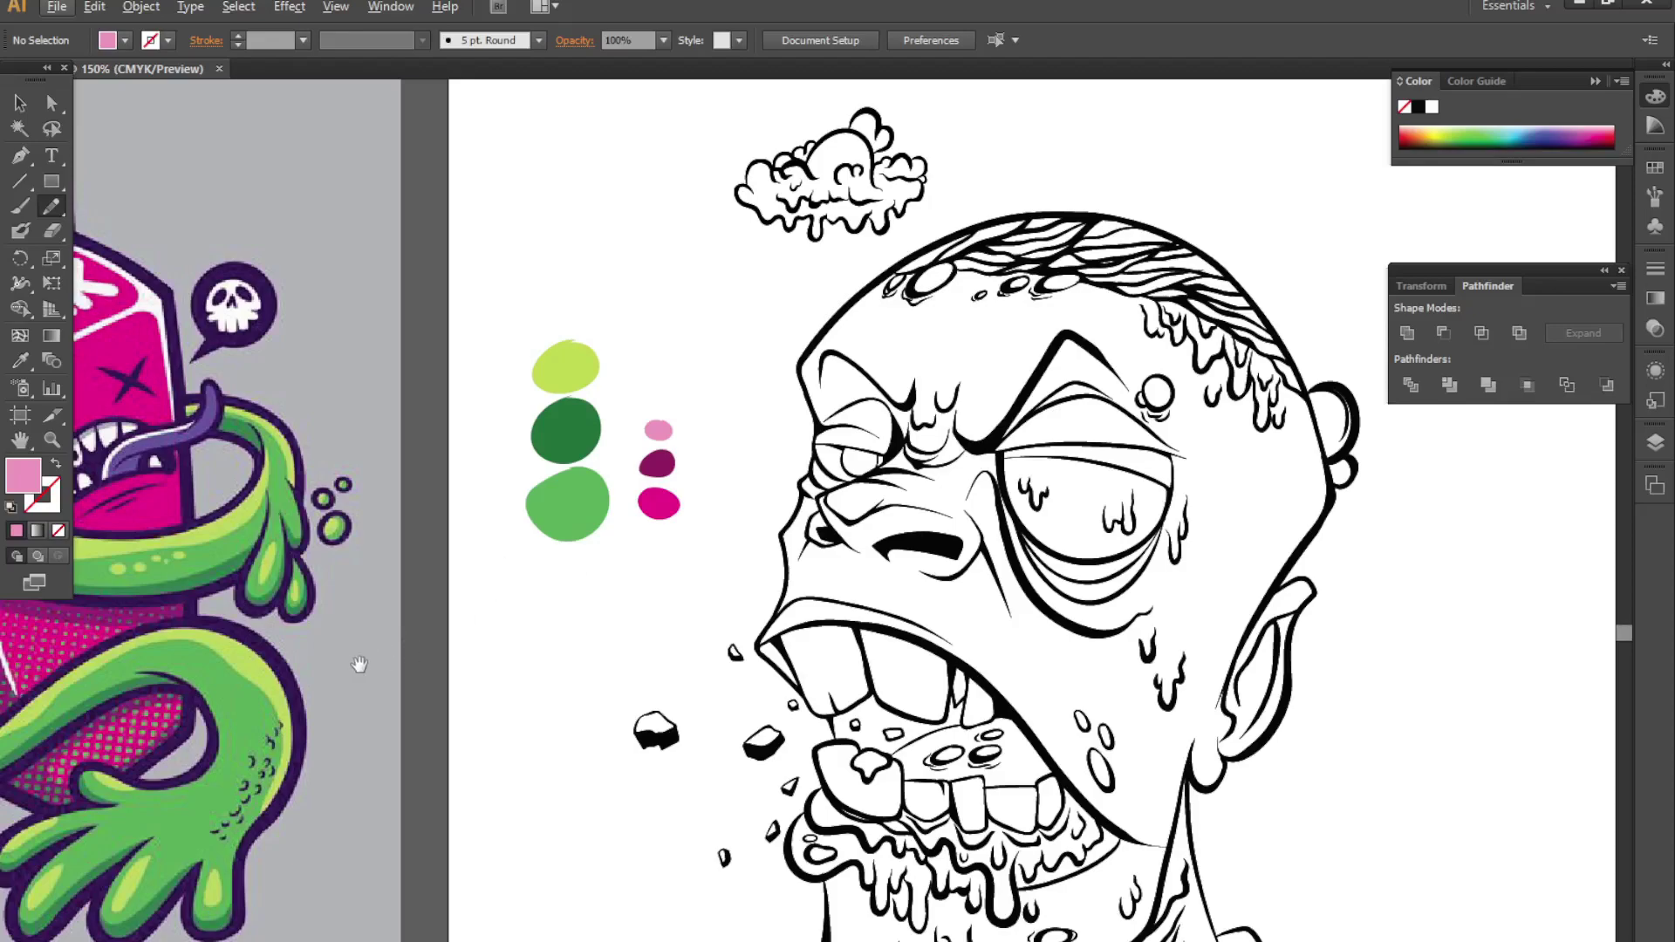
{"action": "left_click_drag", "start_coordinate": [368, 655], "coordinate": [903, 760]}
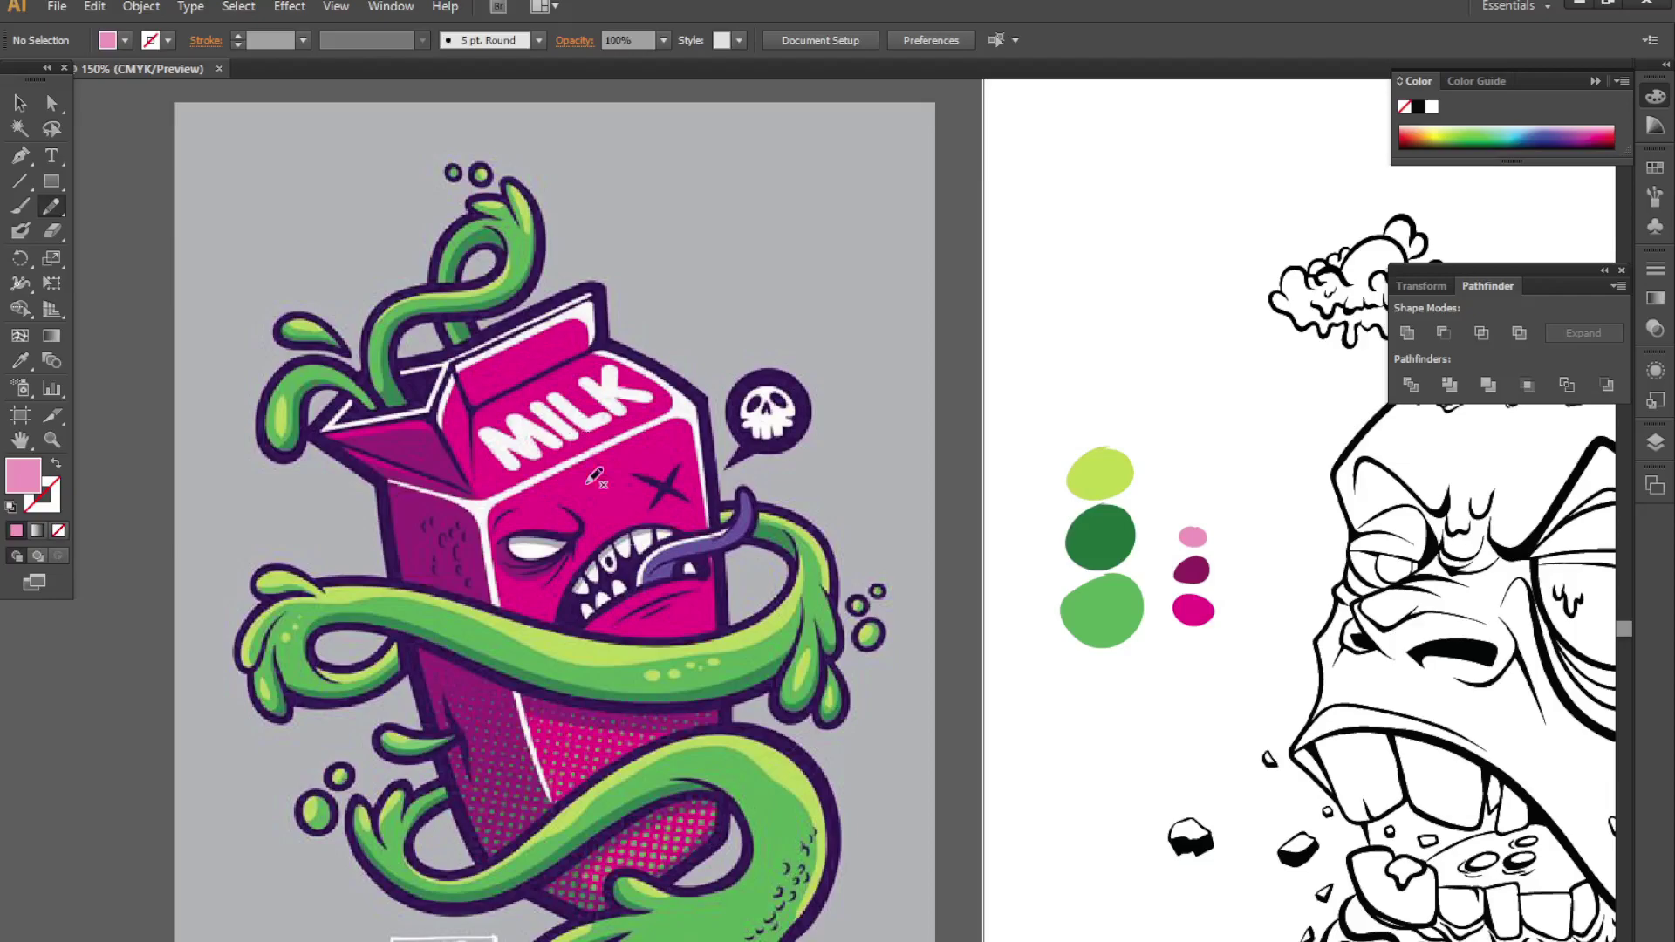
{"action": "left_click_drag", "start_coordinate": [1585, 820], "coordinate": [1075, 710]}
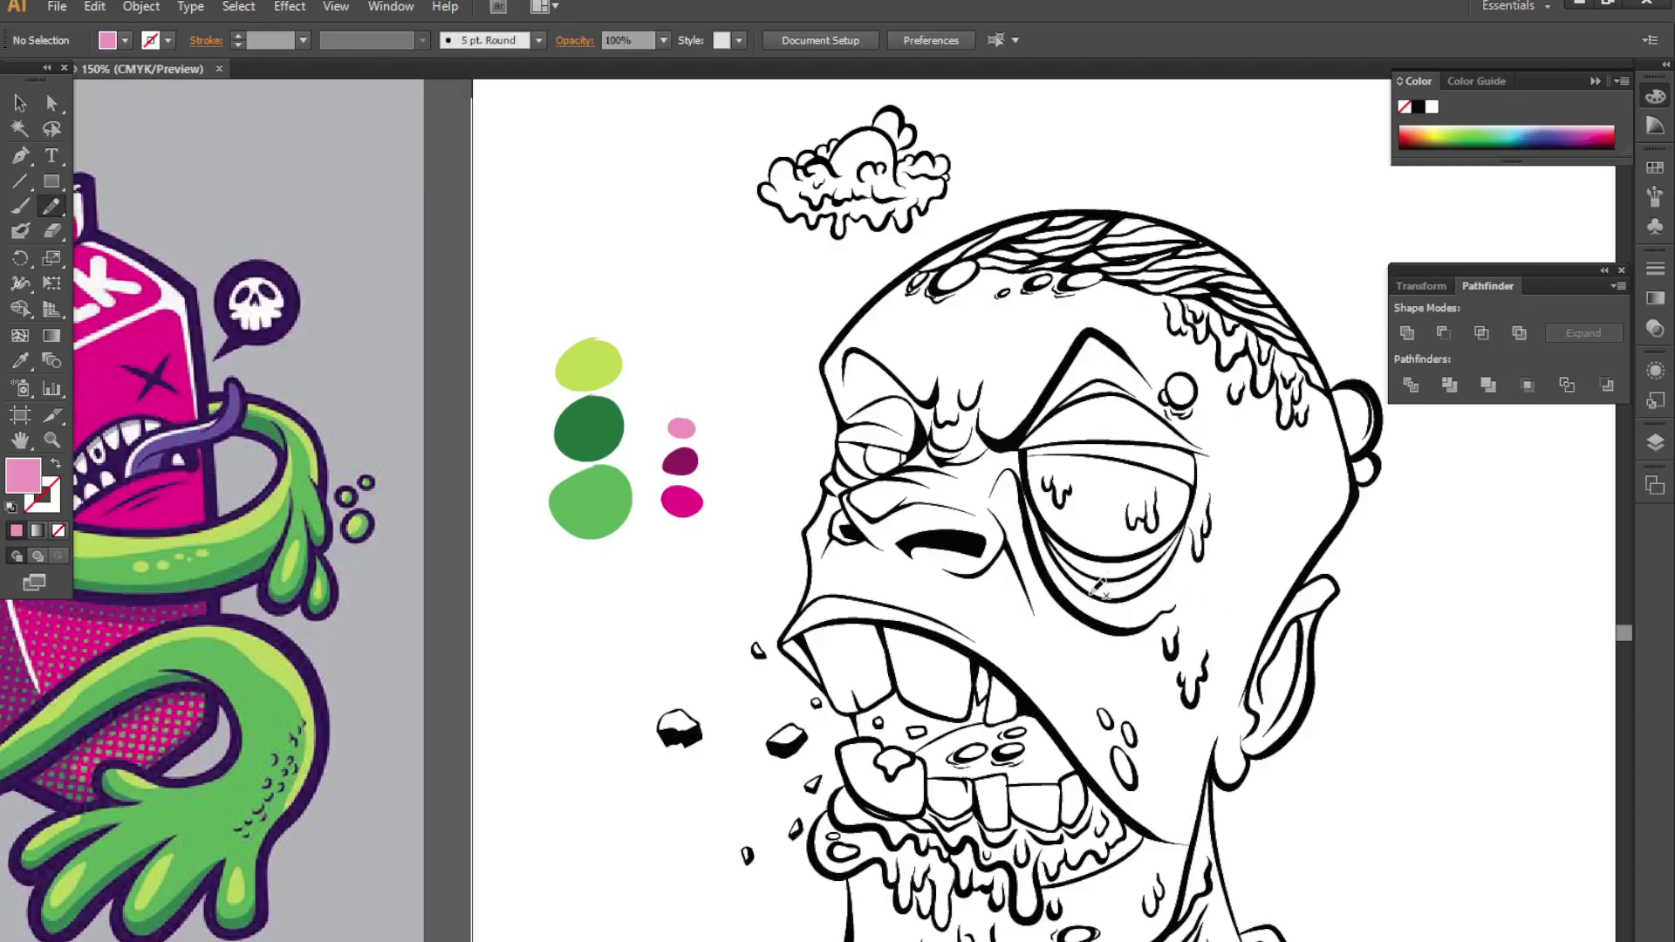
{"action": "left_click_drag", "start_coordinate": [788, 617], "coordinate": [1410, 717]}
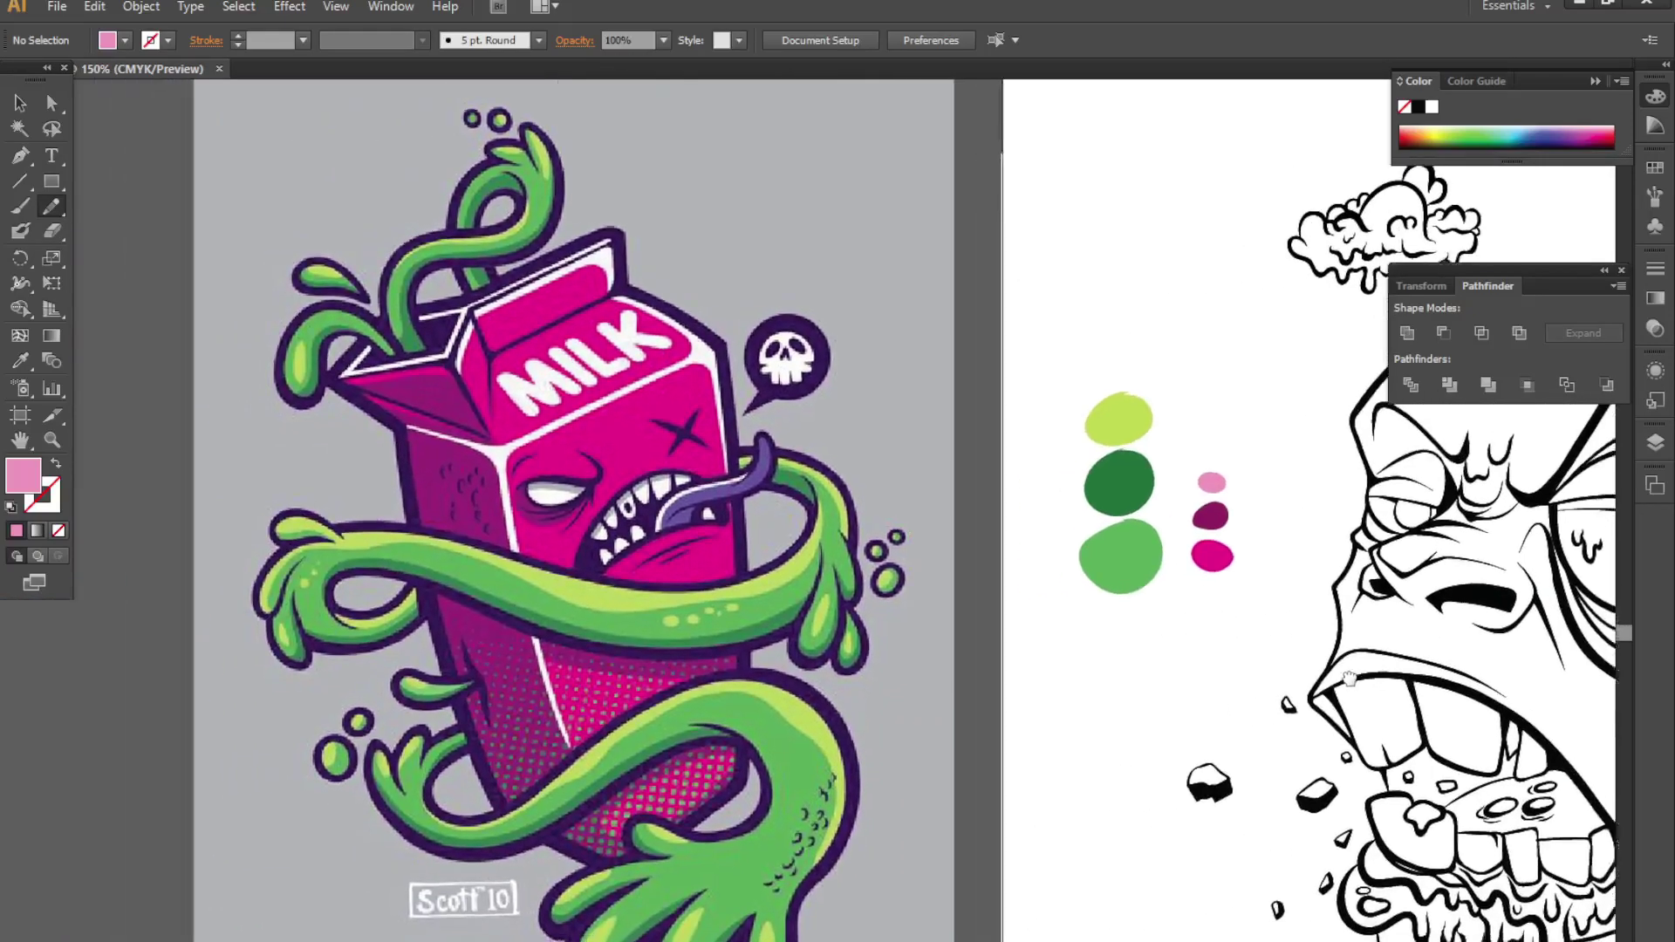
{"action": "scroll", "coordinate": [451, 546], "scroll_direction": "up", "scroll_amount": 1}
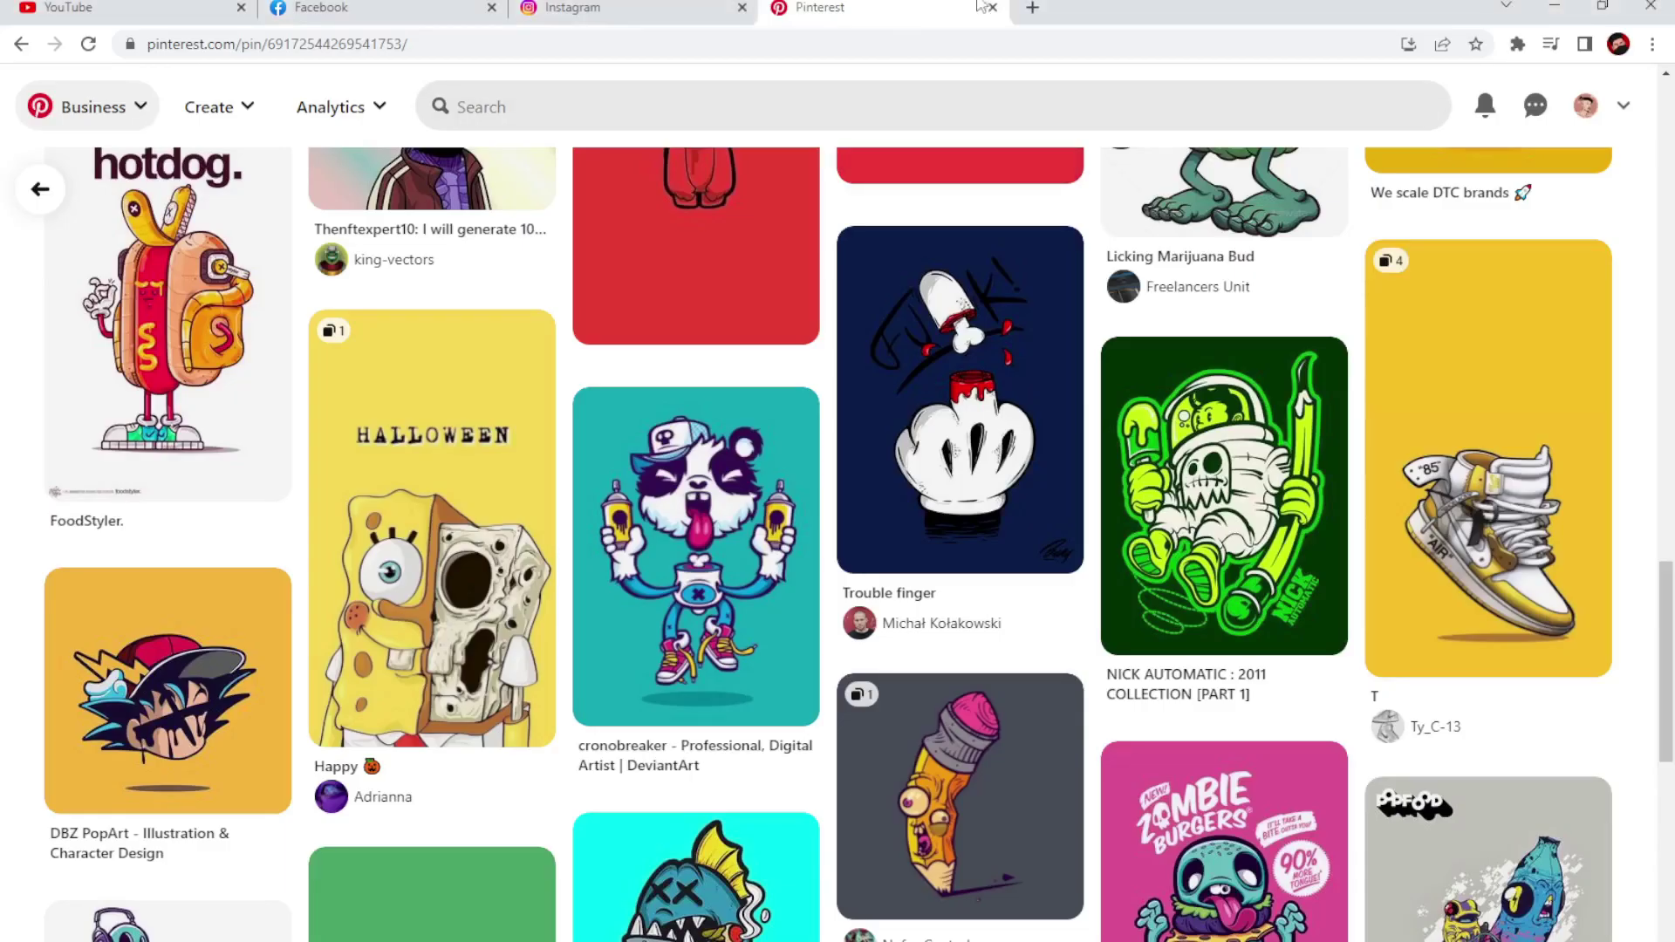
- Search Google for 'color palette' in a new browser tab
{"action": "key", "text": "ctrl+t"}
{"action": "left_click", "coordinate": [220, 80]}
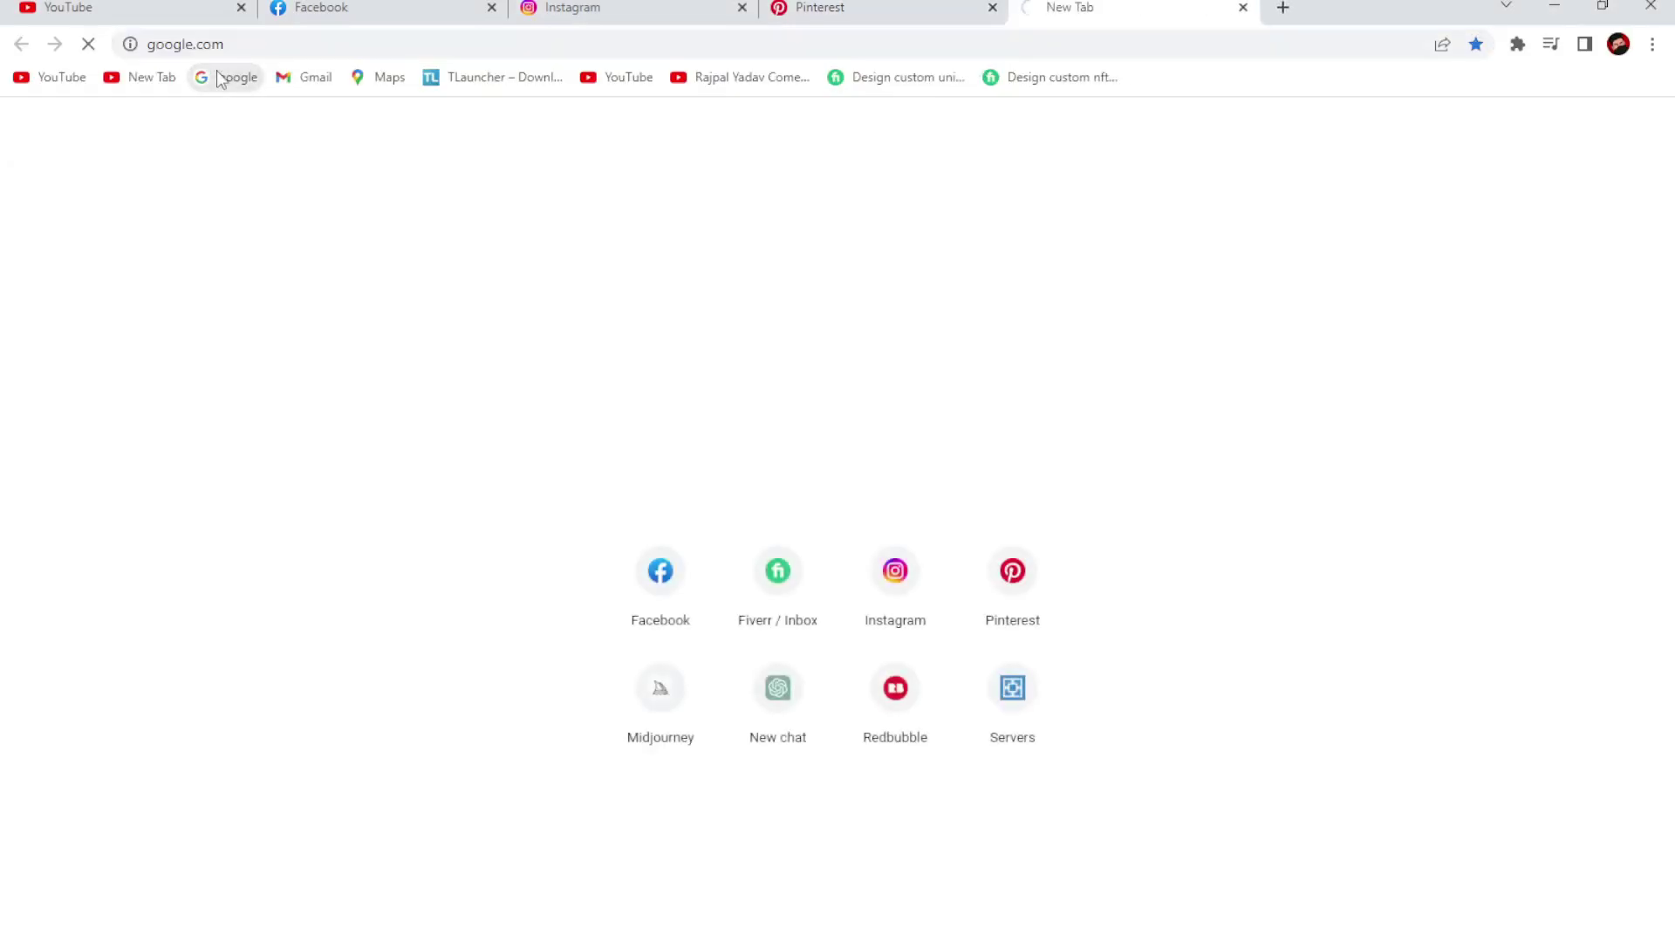
{"action": "type", "text": "colo"}
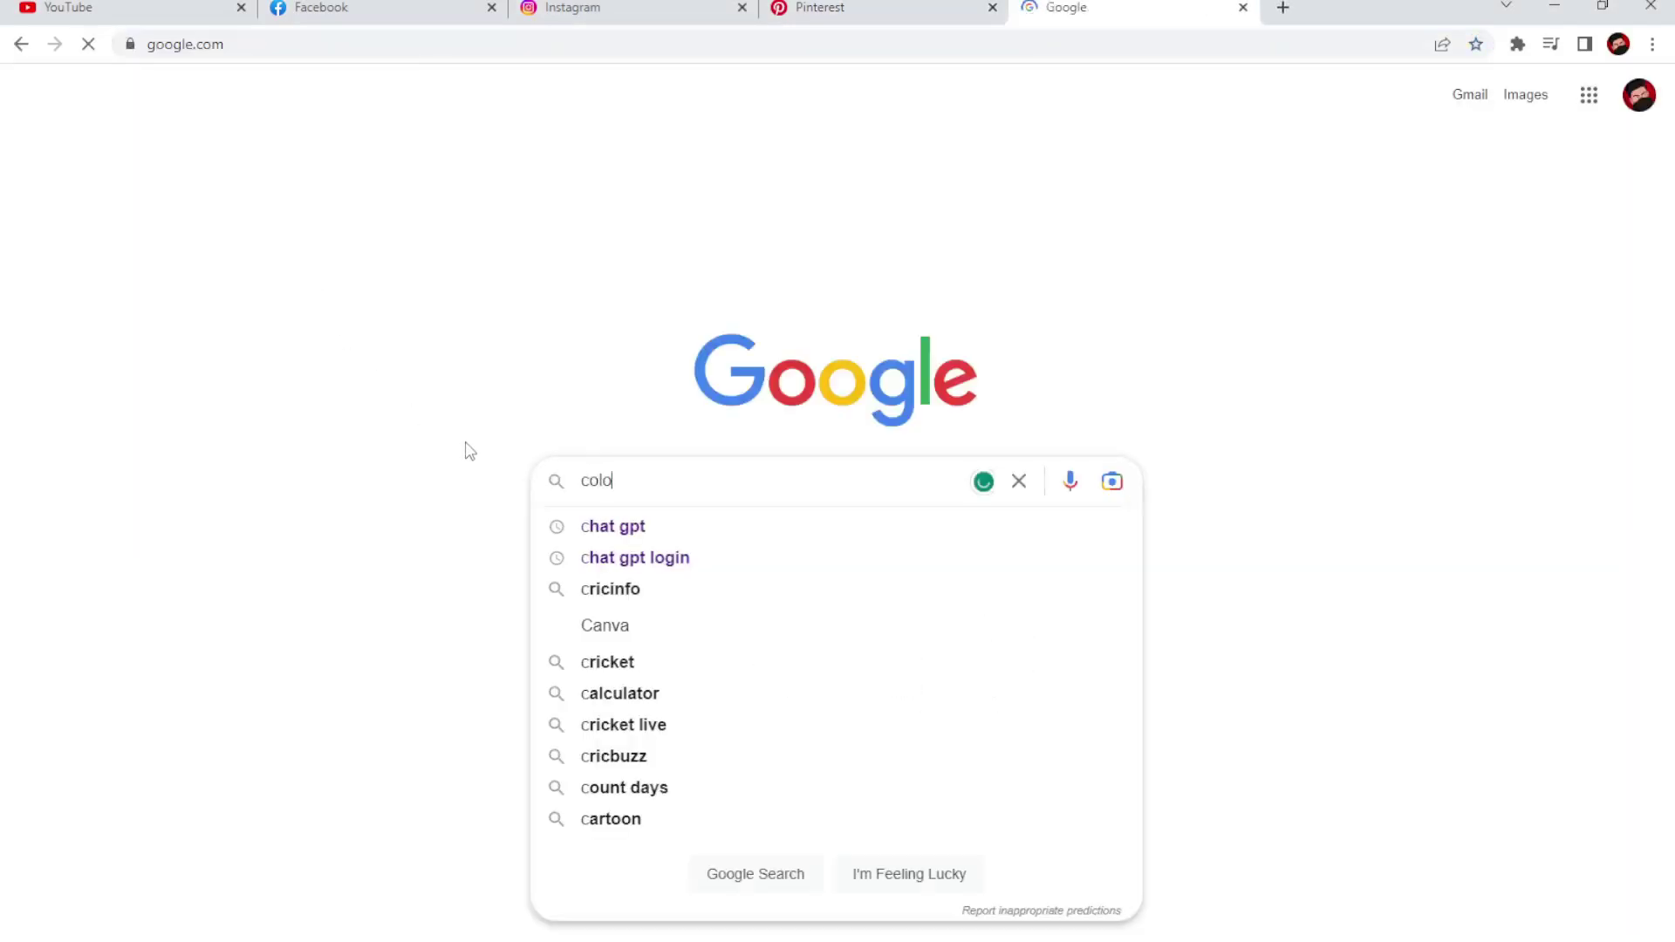
{"action": "type", "text": "r pall"}
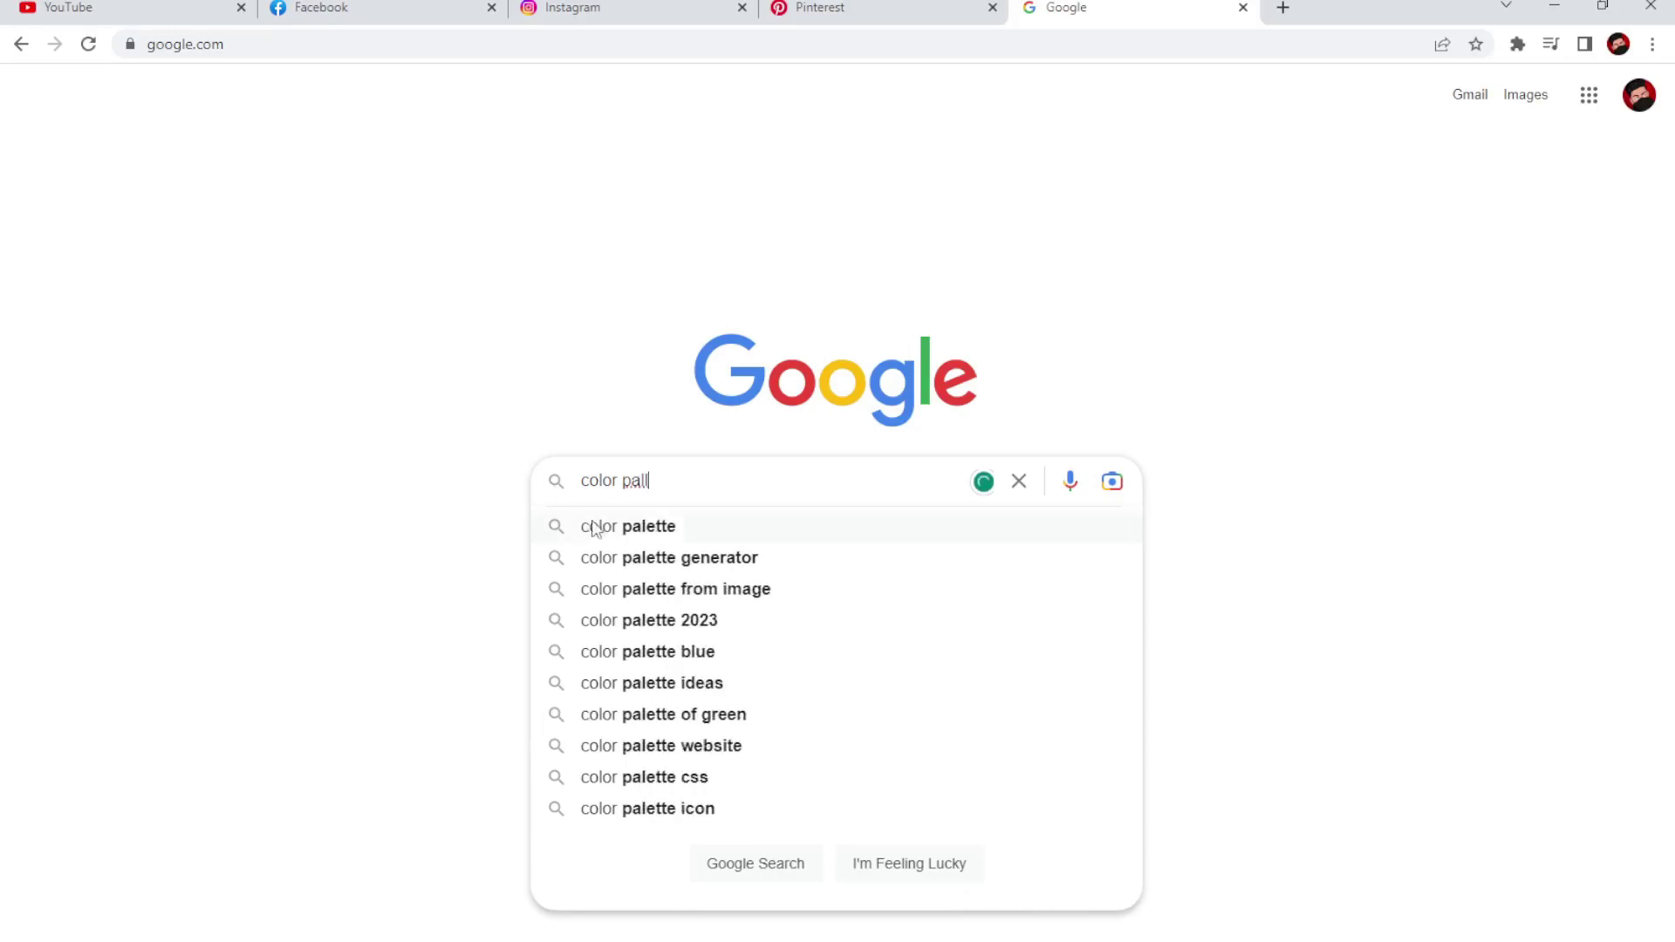
{"action": "left_click", "coordinate": [615, 528]}
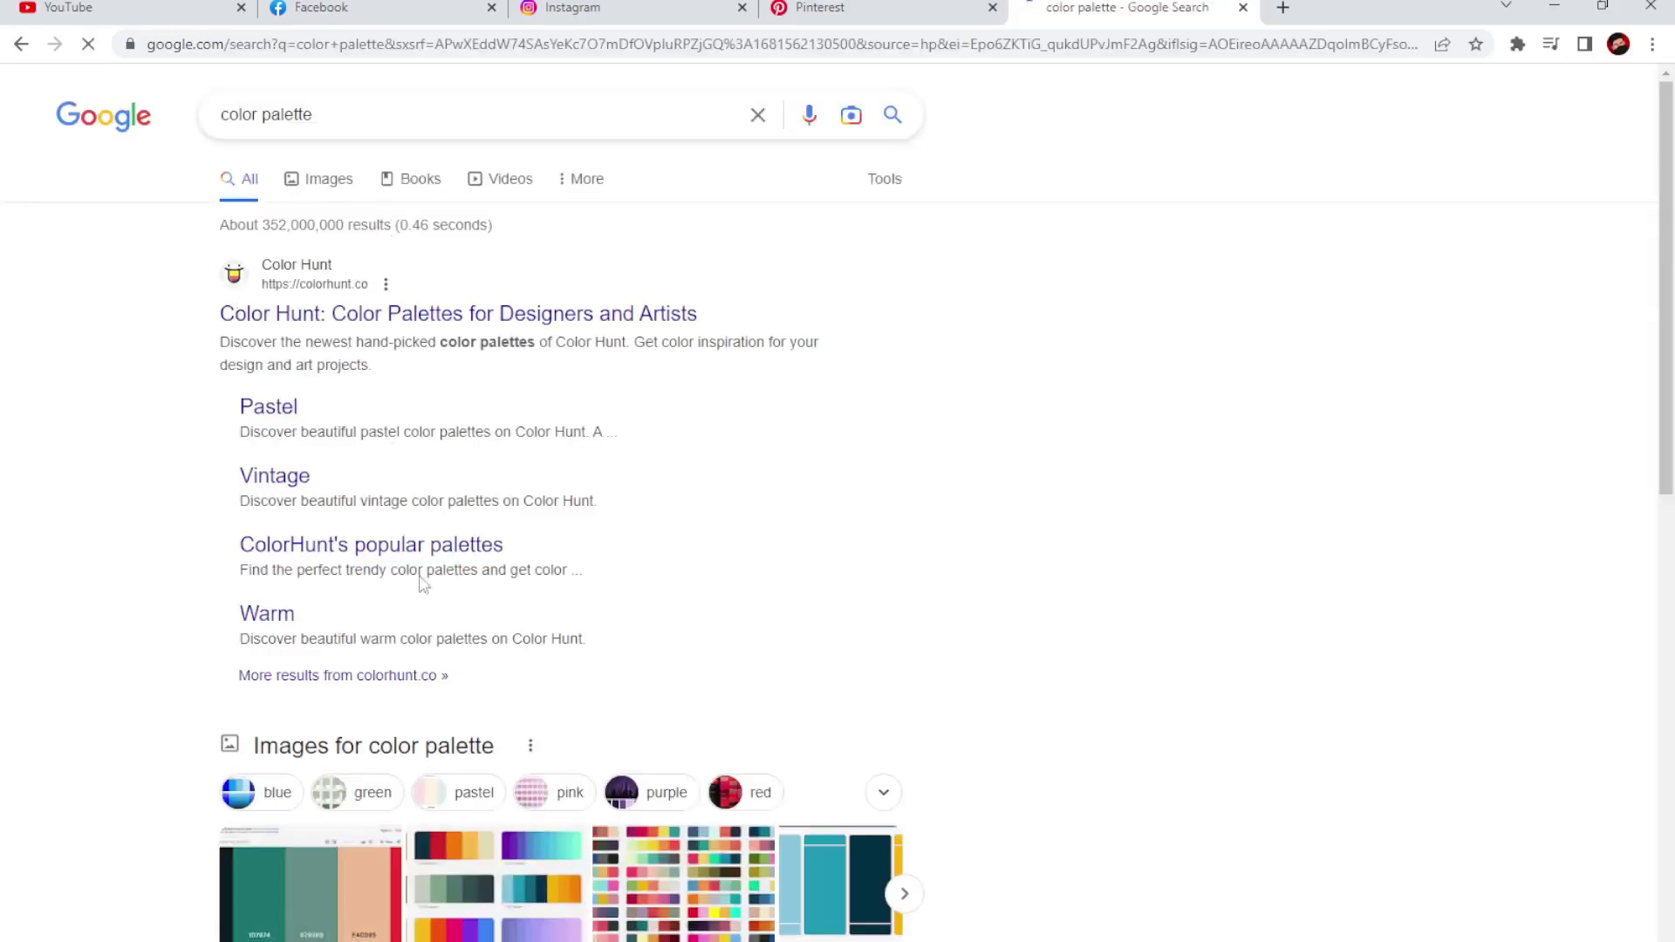
- Browse the 'color palette' image results, then return to the Pinterest tab
{"action": "left_click", "coordinate": [324, 179]}
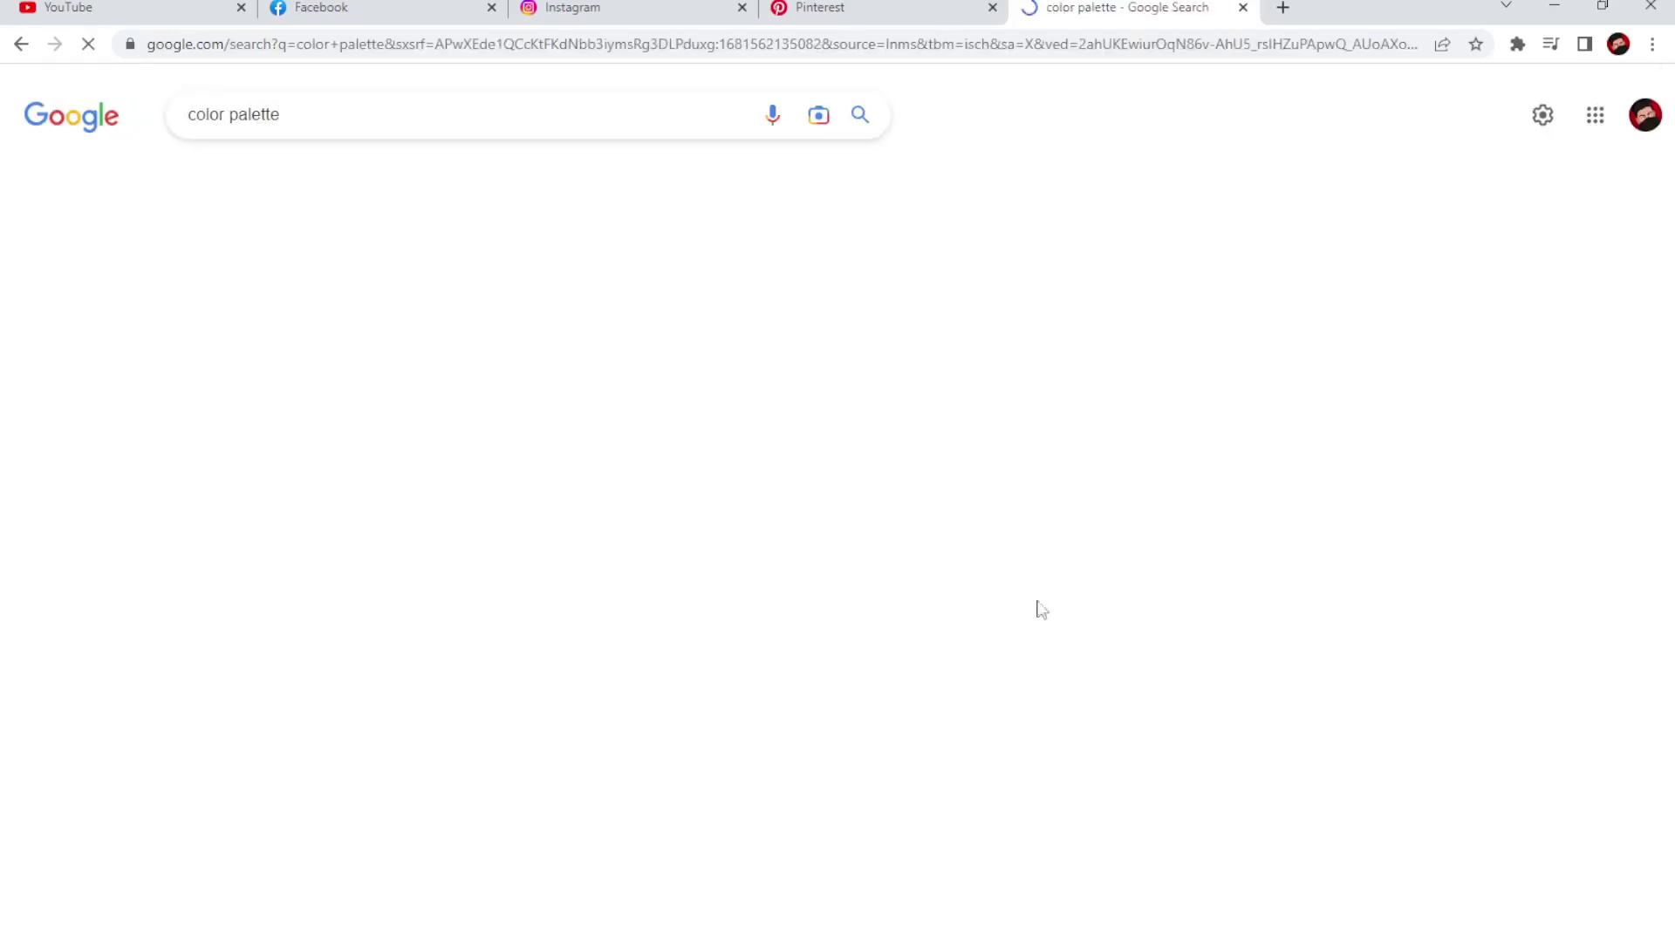
{"action": "scroll", "coordinate": [1110, 617], "scroll_direction": "down", "scroll_amount": 3}
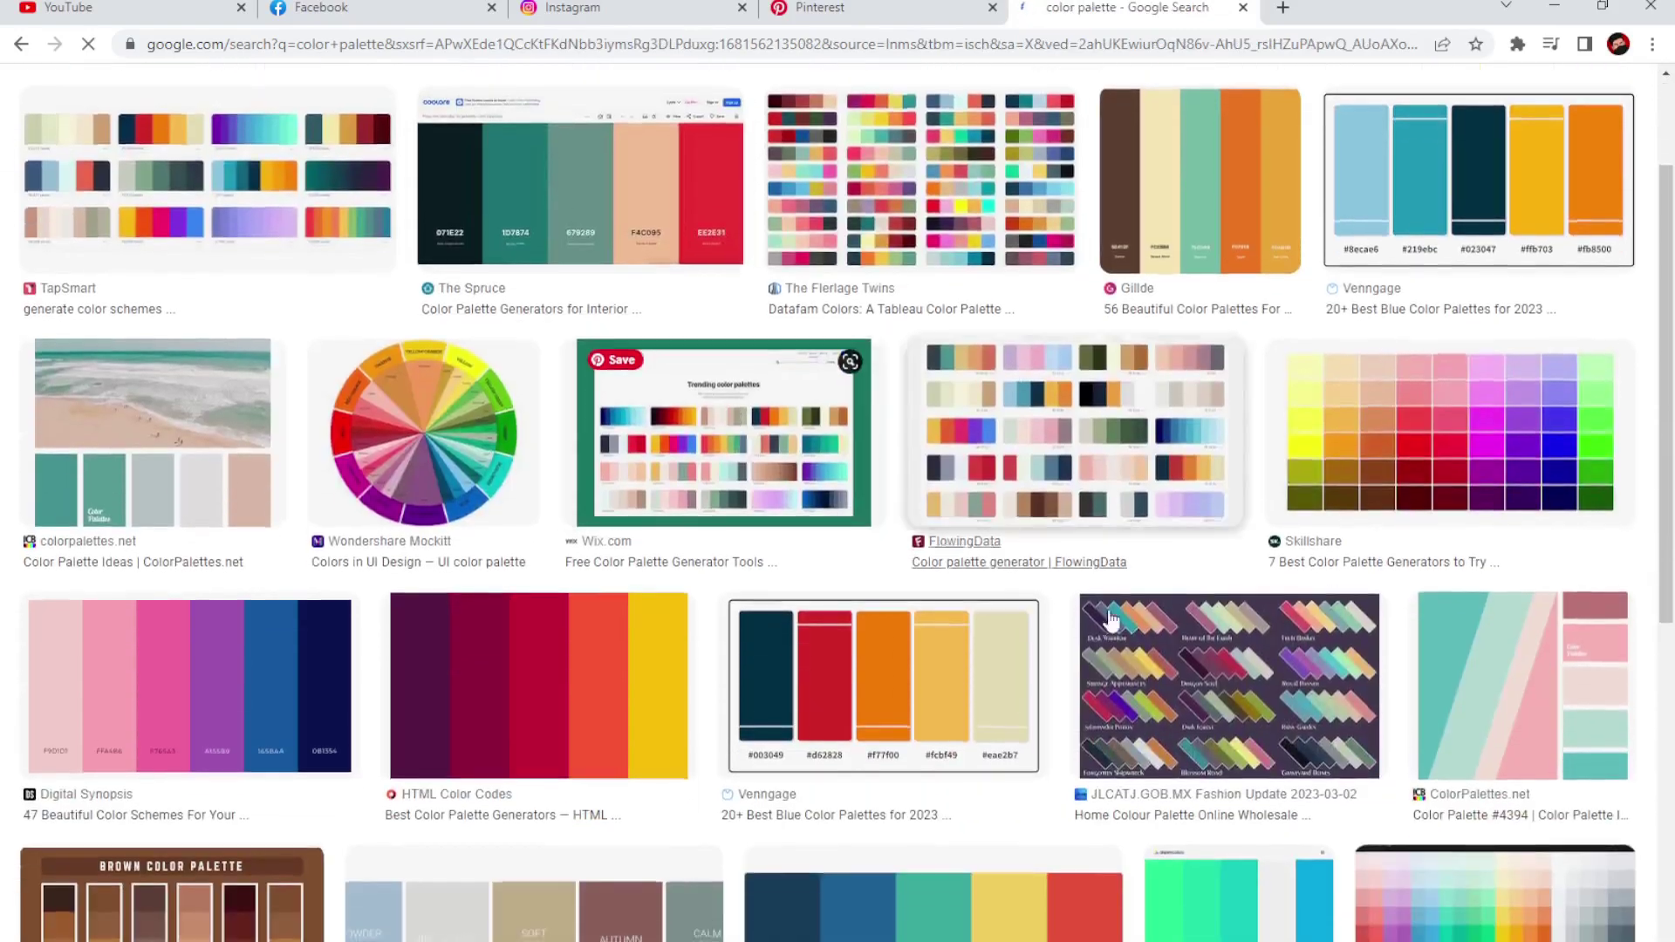
{"action": "scroll", "coordinate": [218, 710], "scroll_direction": "down", "scroll_amount": 3}
{"action": "scroll", "coordinate": [1404, 609], "scroll_direction": "down", "scroll_amount": 3}
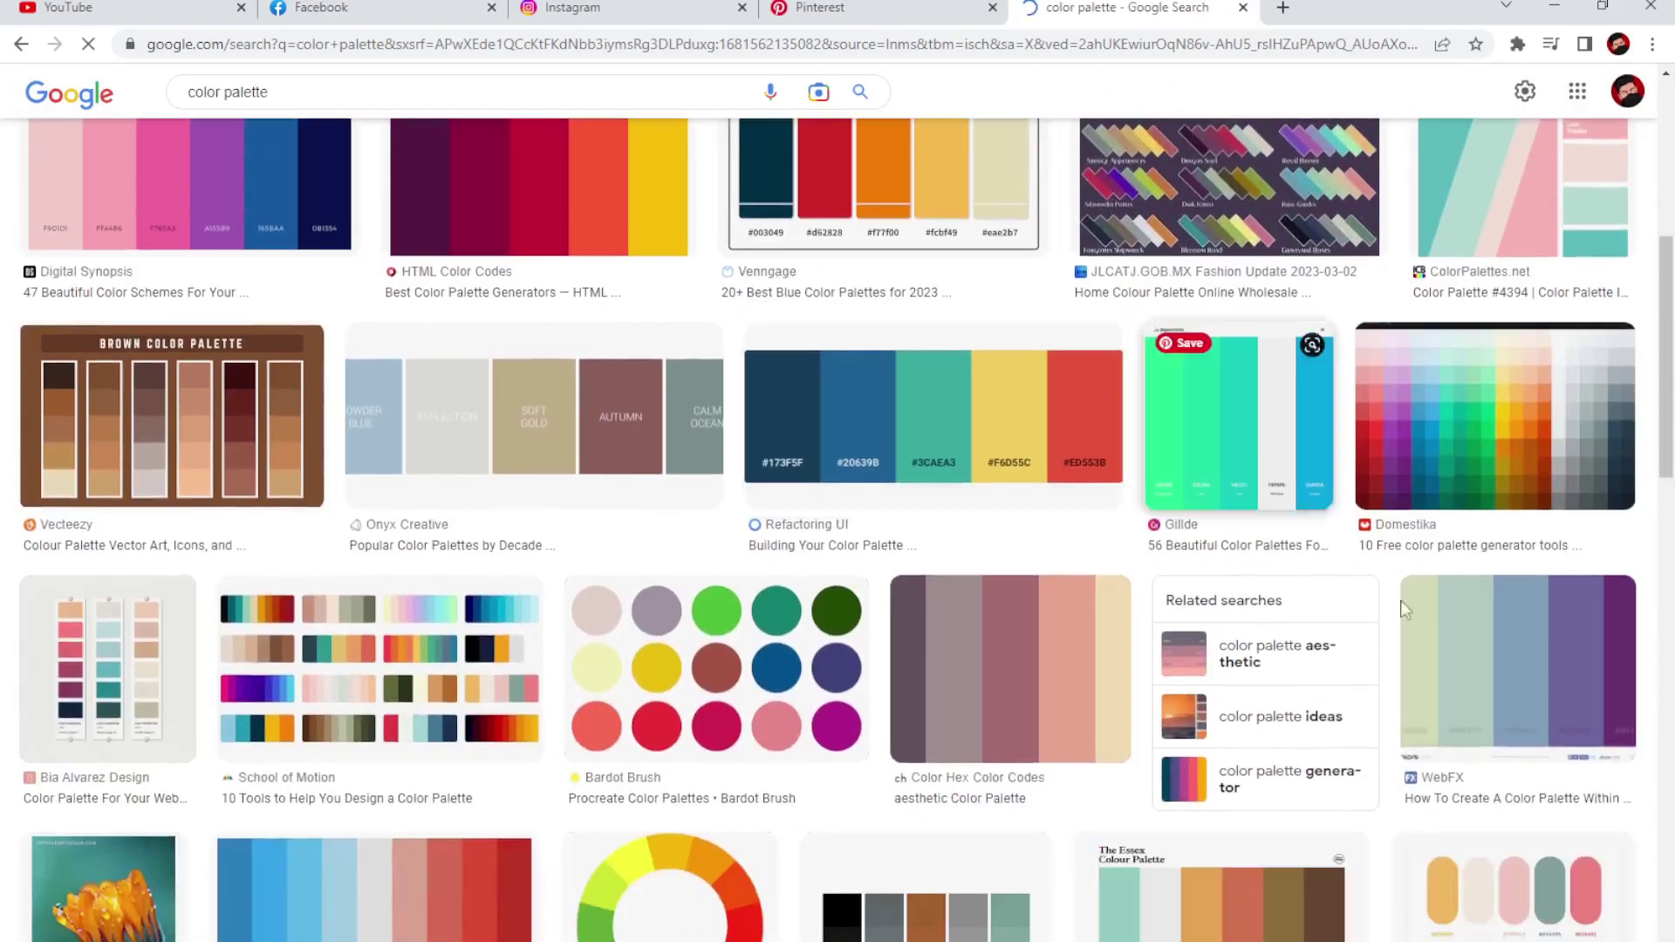
{"action": "scroll", "coordinate": [1002, 748], "scroll_direction": "down", "scroll_amount": 1}
{"action": "scroll", "coordinate": [959, 767], "scroll_direction": "down", "scroll_amount": 1}
{"action": "scroll", "coordinate": [829, 799], "scroll_direction": "down", "scroll_amount": 4}
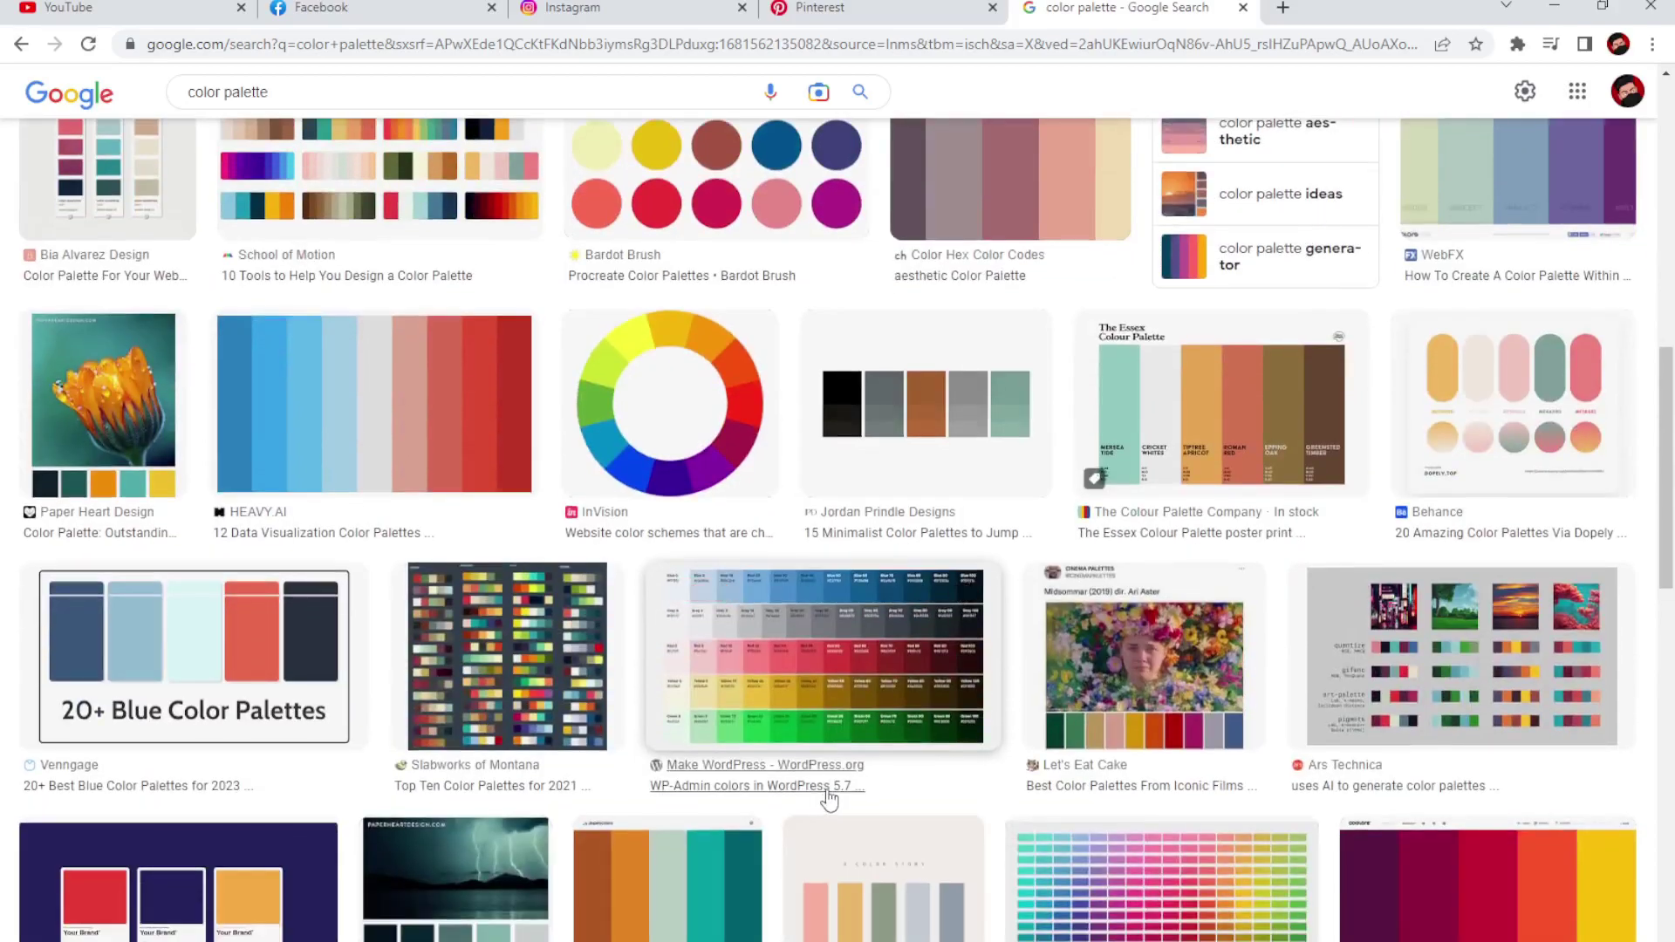
{"action": "scroll", "coordinate": [829, 798], "scroll_direction": "down", "scroll_amount": 2}
{"action": "scroll", "coordinate": [824, 811], "scroll_direction": "down", "scroll_amount": 1}
{"action": "scroll", "coordinate": [816, 872], "scroll_direction": "down", "scroll_amount": 4}
{"action": "scroll", "coordinate": [801, 929], "scroll_direction": "down", "scroll_amount": 2}
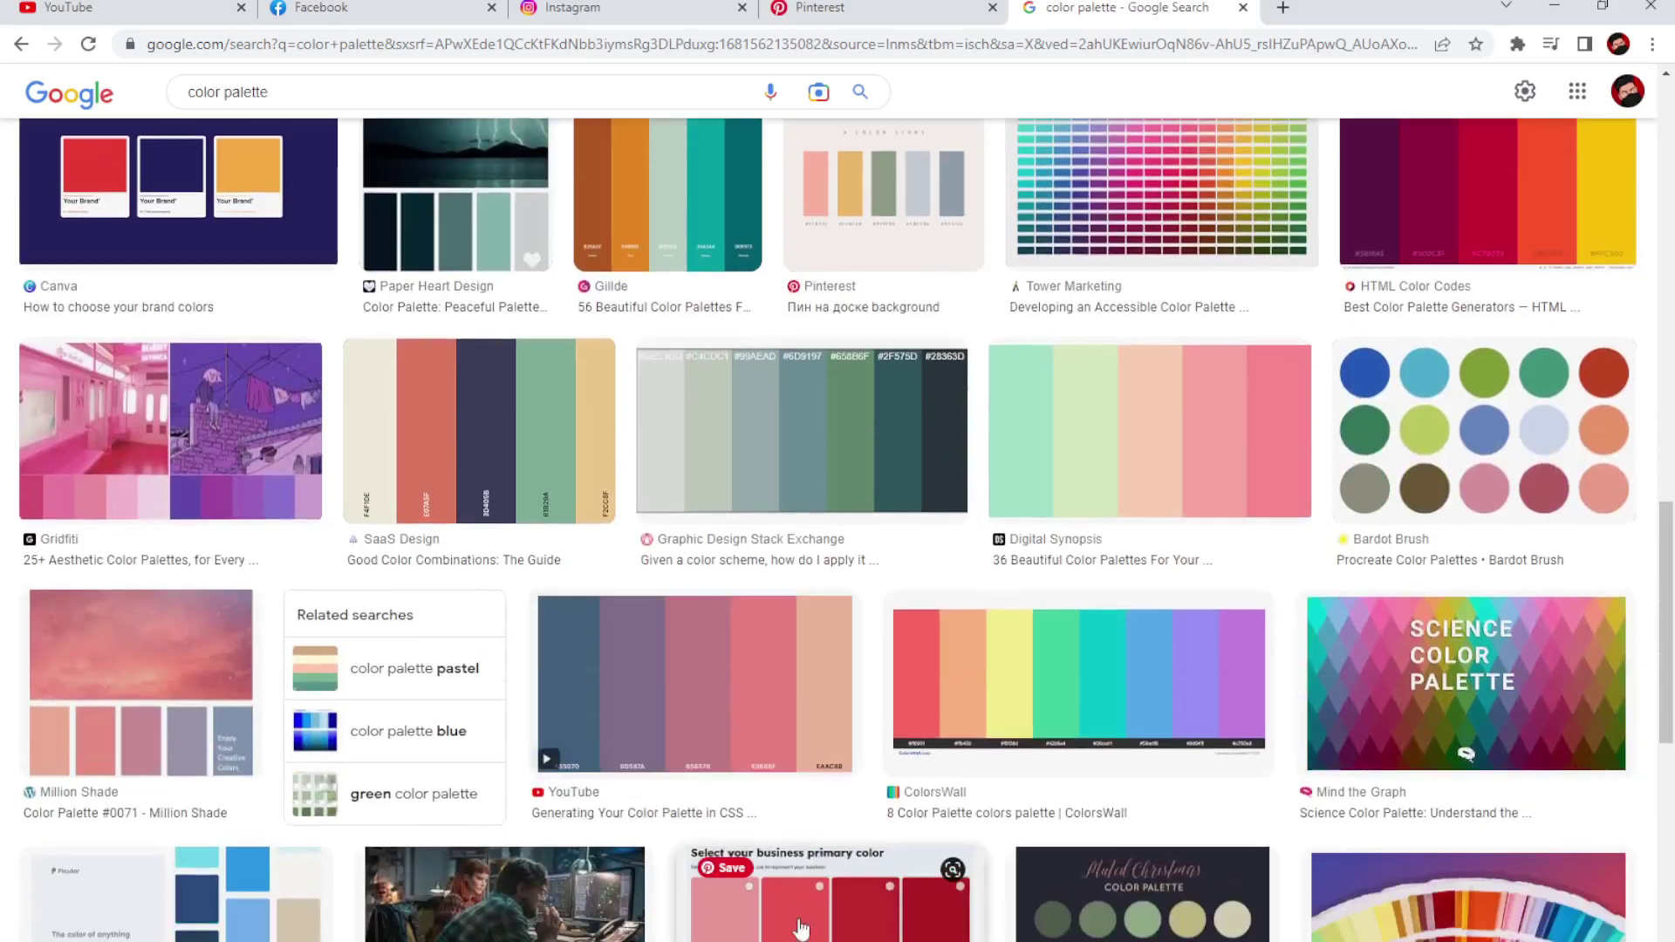
{"action": "scroll", "coordinate": [801, 523], "scroll_direction": "up", "scroll_amount": 3}
{"action": "left_click", "coordinate": [820, 9]}
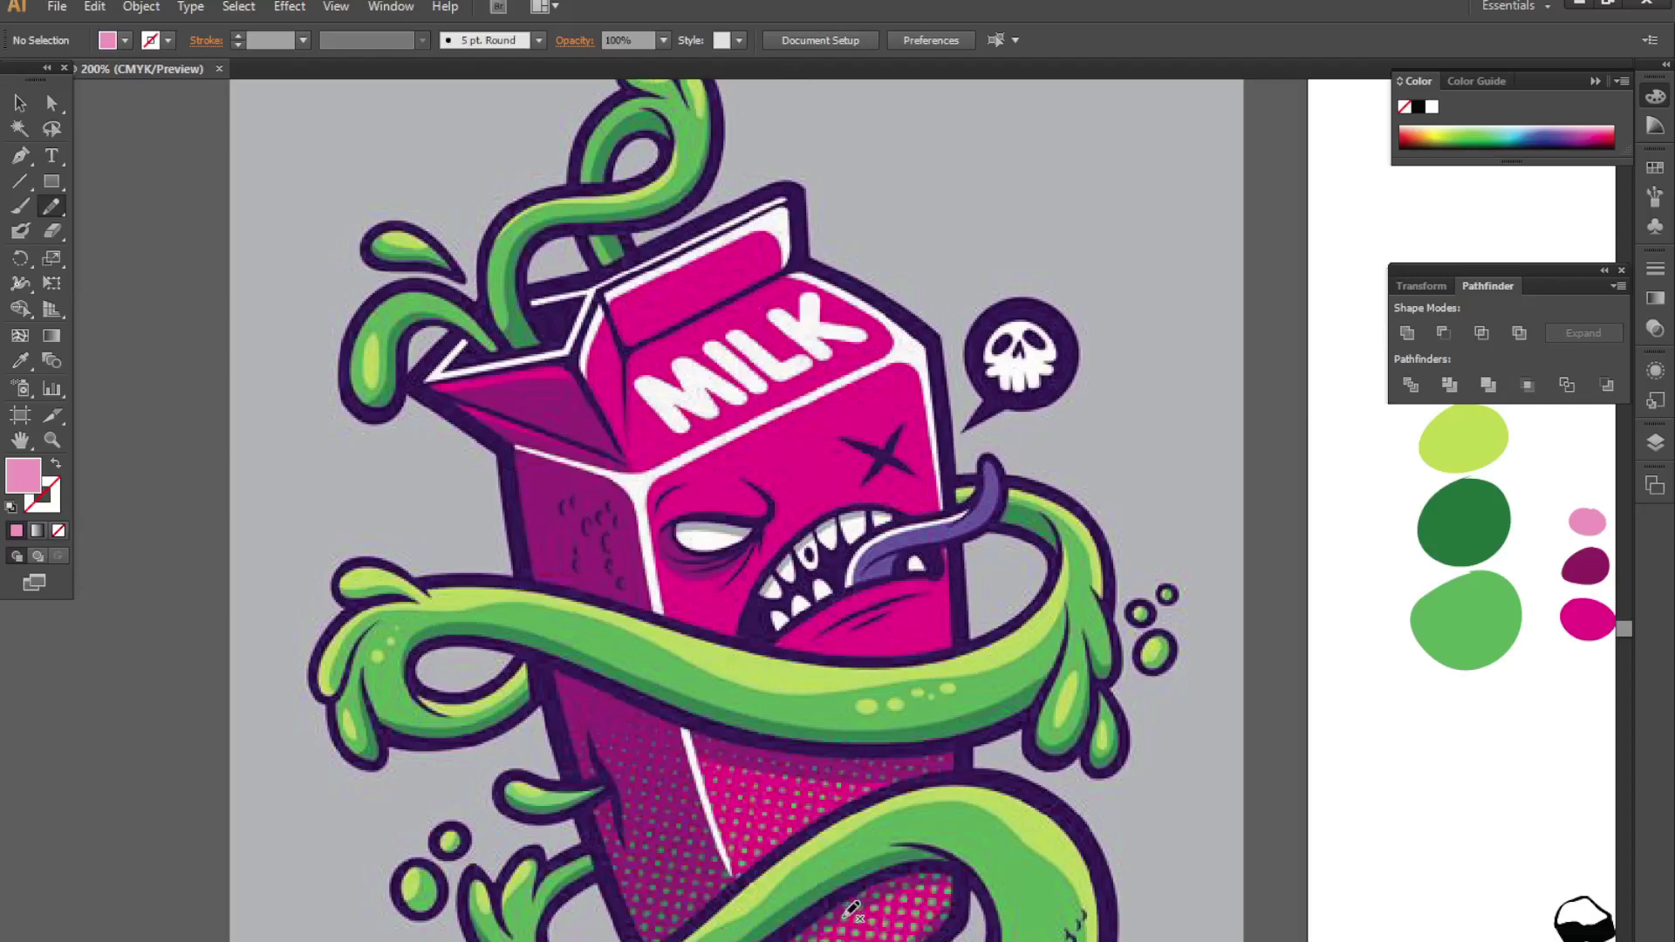
{"action": "scroll", "coordinate": [656, 763], "scroll_direction": "up", "scroll_amount": 1}
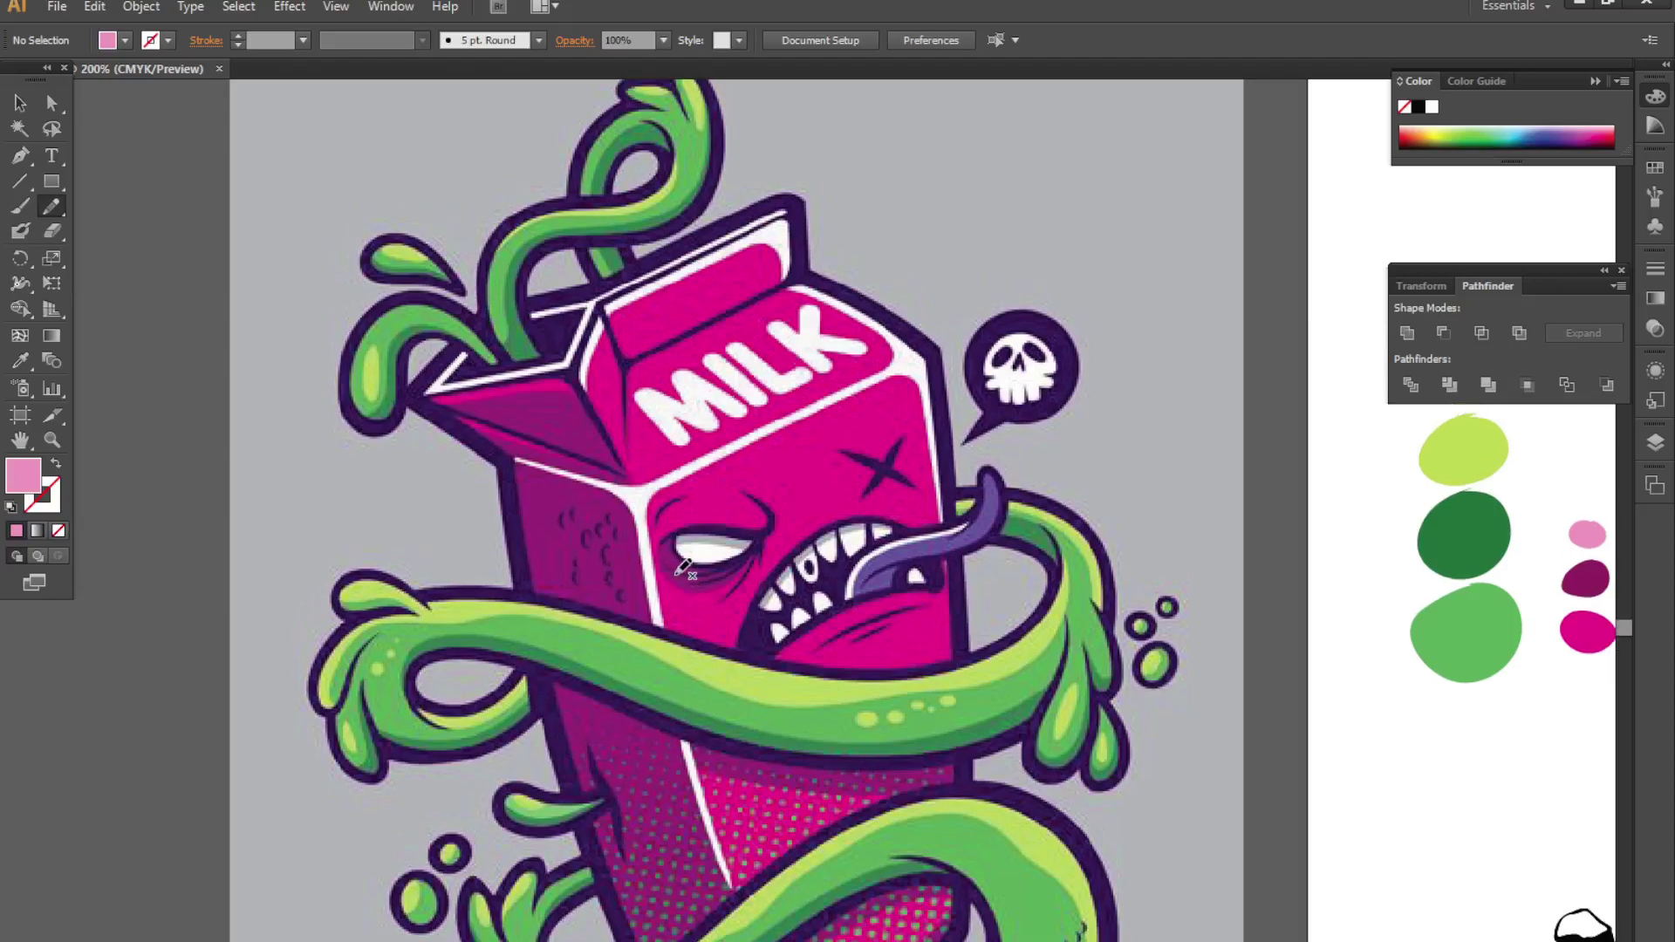
{"action": "scroll", "coordinate": [731, 523], "scroll_direction": "up", "scroll_amount": 1}
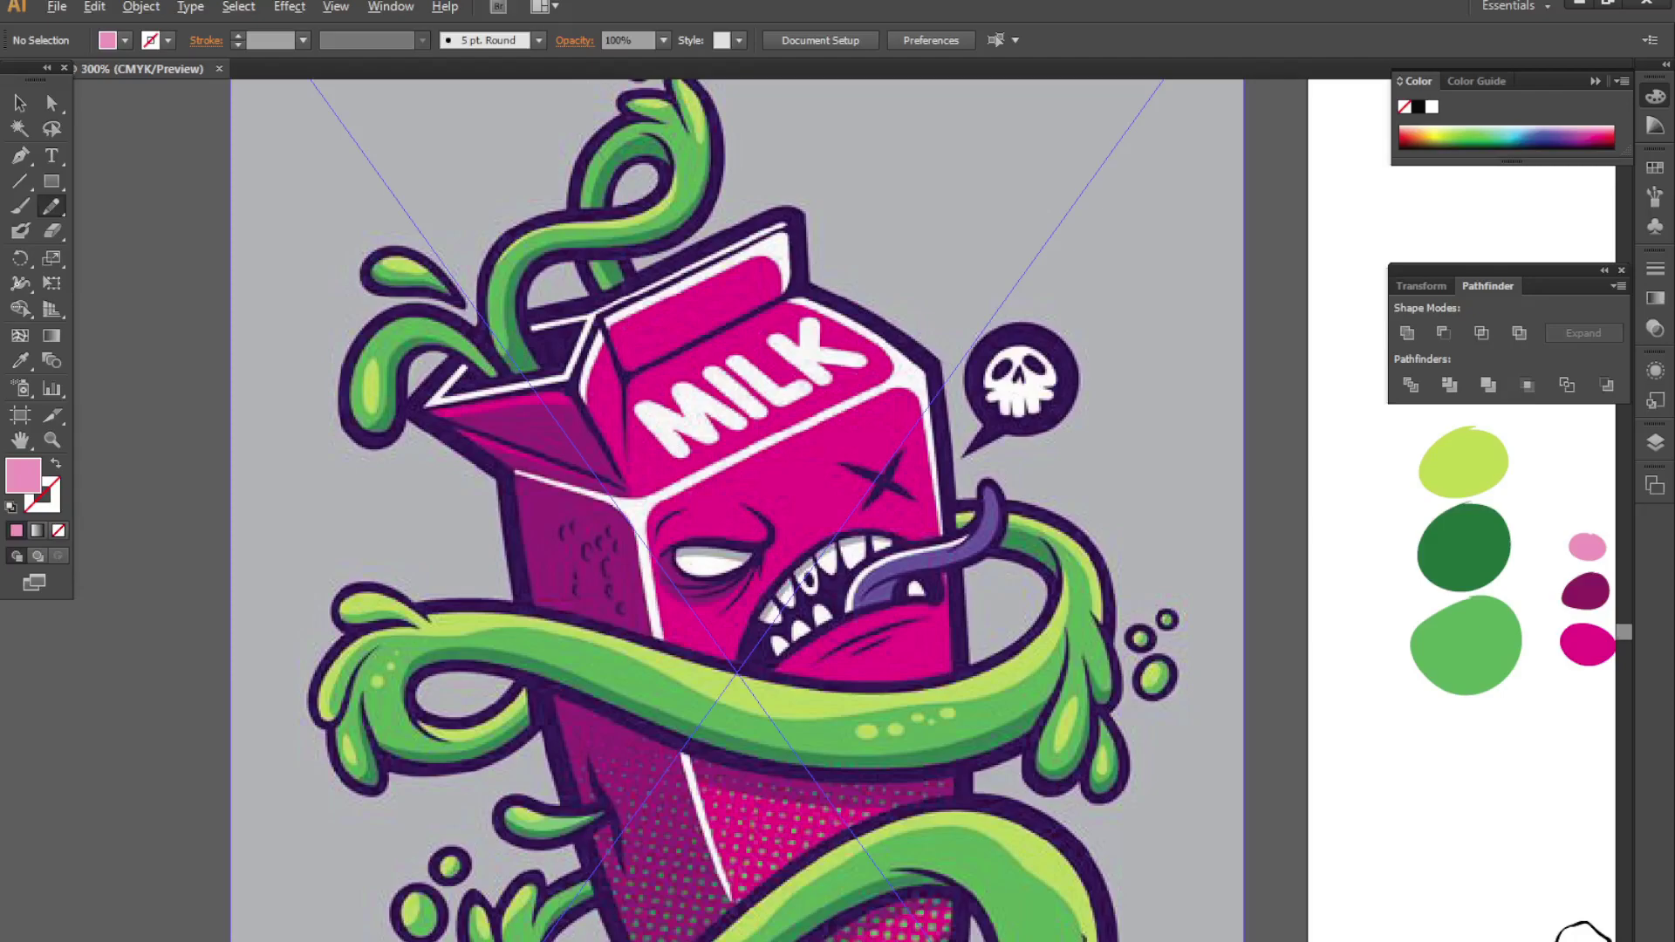
{"action": "key", "text": "ctrl+equal"}
{"action": "key", "text": "ctrl+equal"}
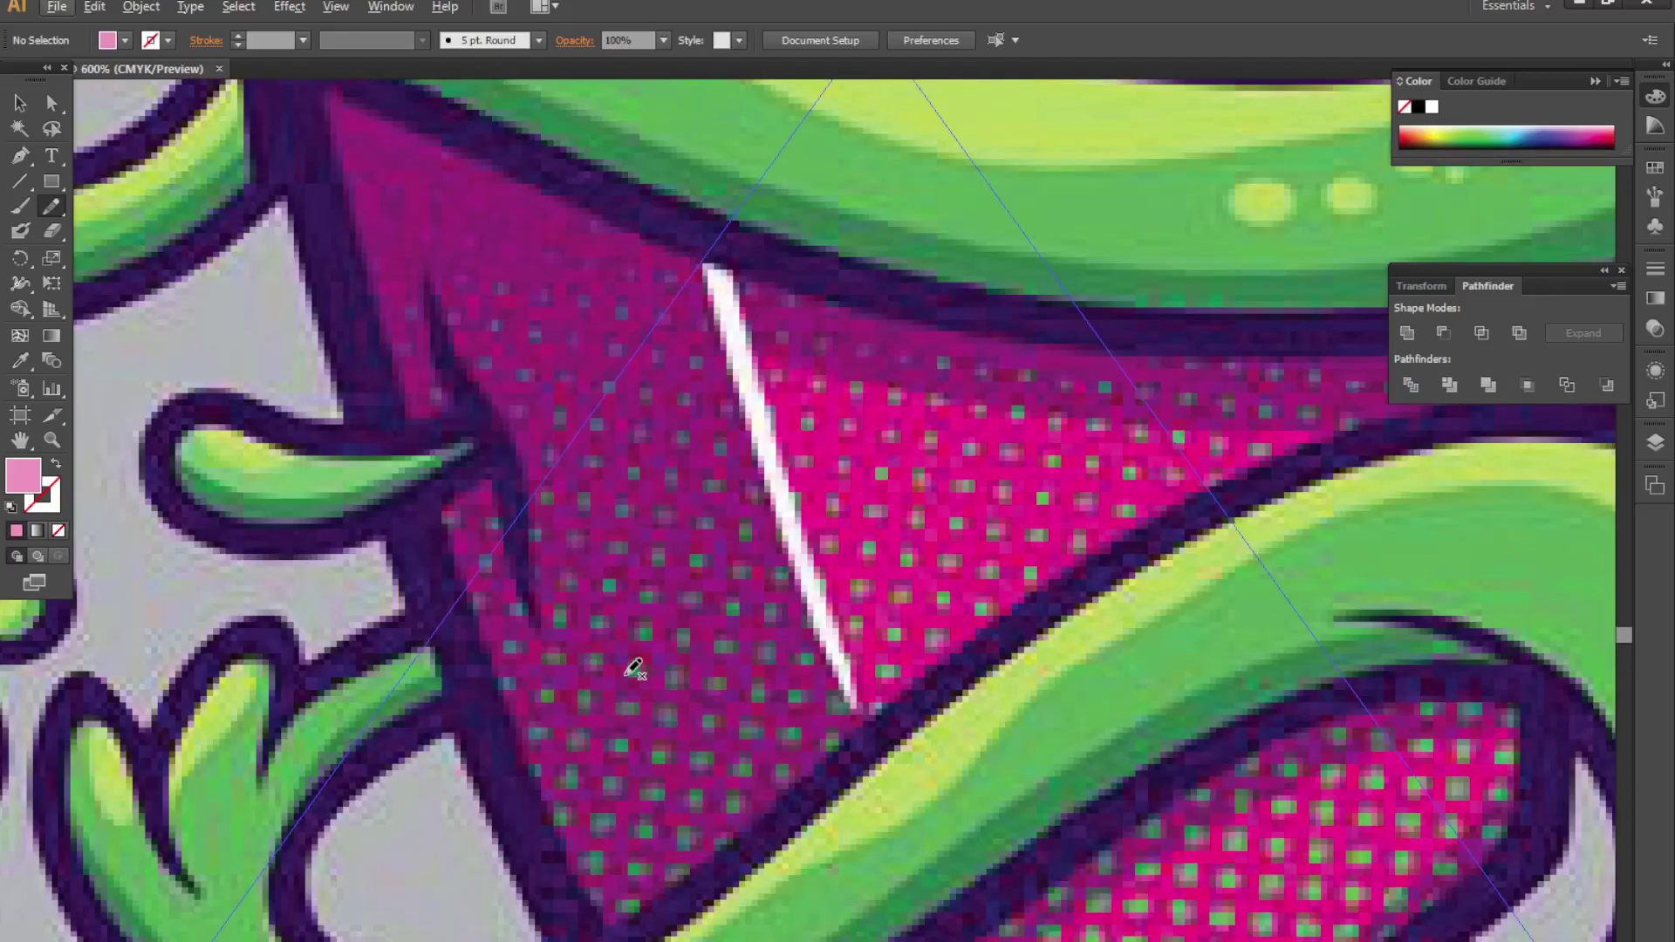
{"action": "scroll", "coordinate": [633, 668], "scroll_direction": "down", "scroll_amount": 4}
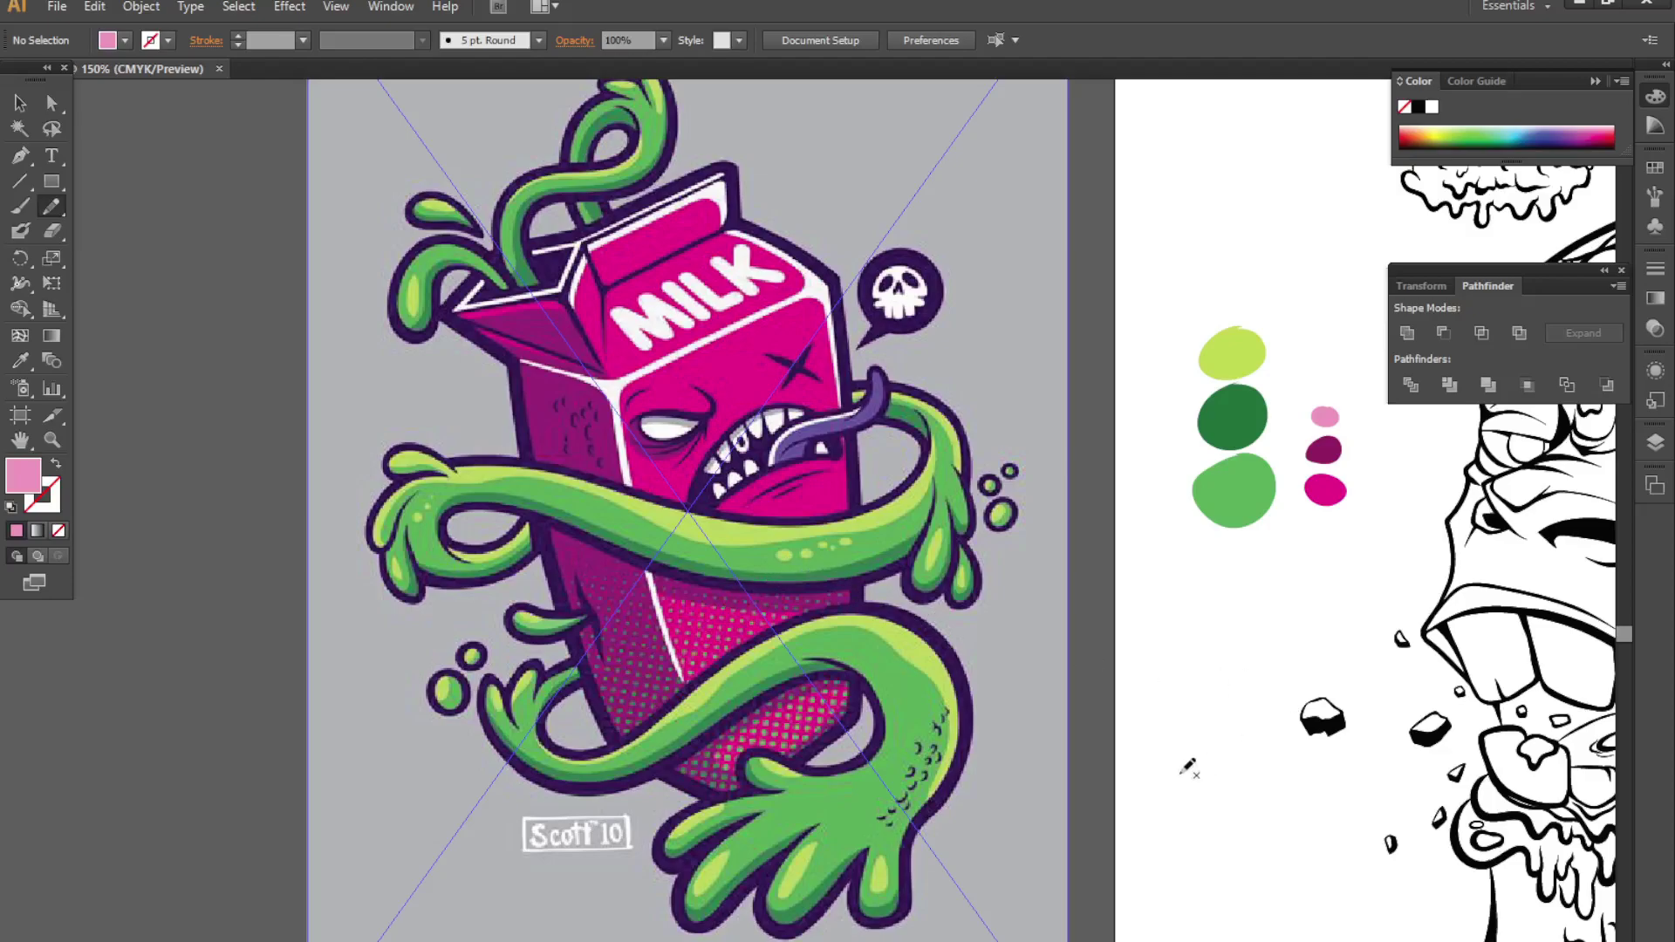
{"action": "left_click_drag", "start_coordinate": [1297, 698], "coordinate": [708, 711]}
{"action": "scroll", "coordinate": [1030, 714], "scroll_direction": "up", "scroll_amount": 1}
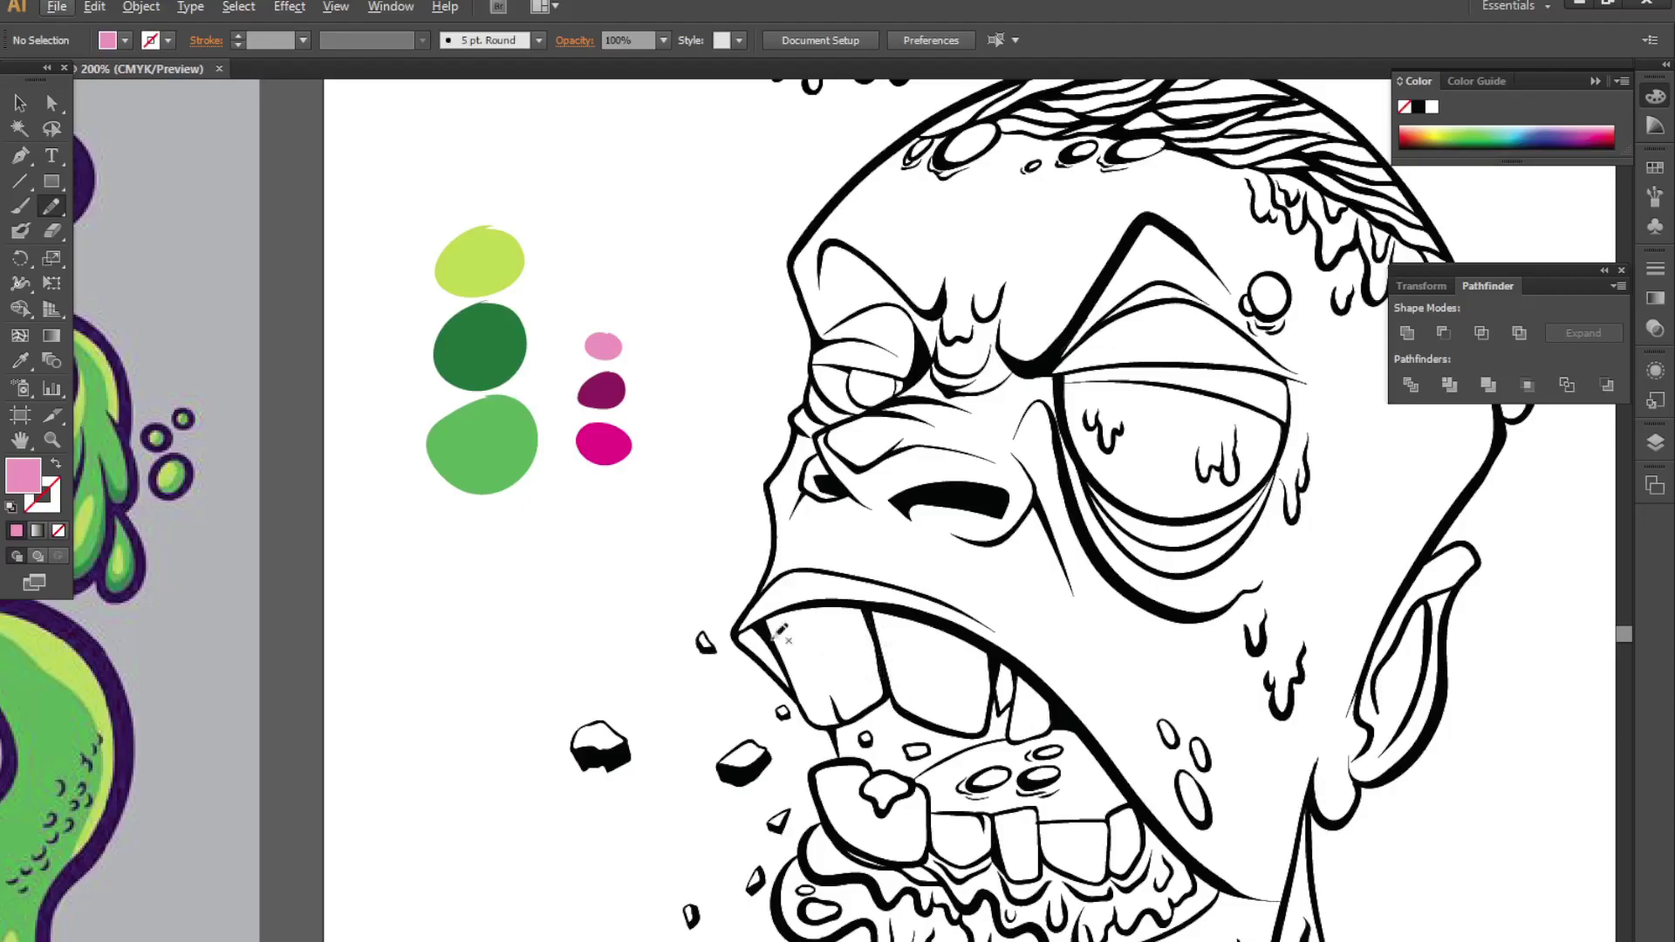
{"action": "scroll", "coordinate": [707, 637], "scroll_direction": "left", "scroll_amount": 5}
{"action": "scroll", "coordinate": [489, 641], "scroll_direction": "up", "scroll_amount": 2}
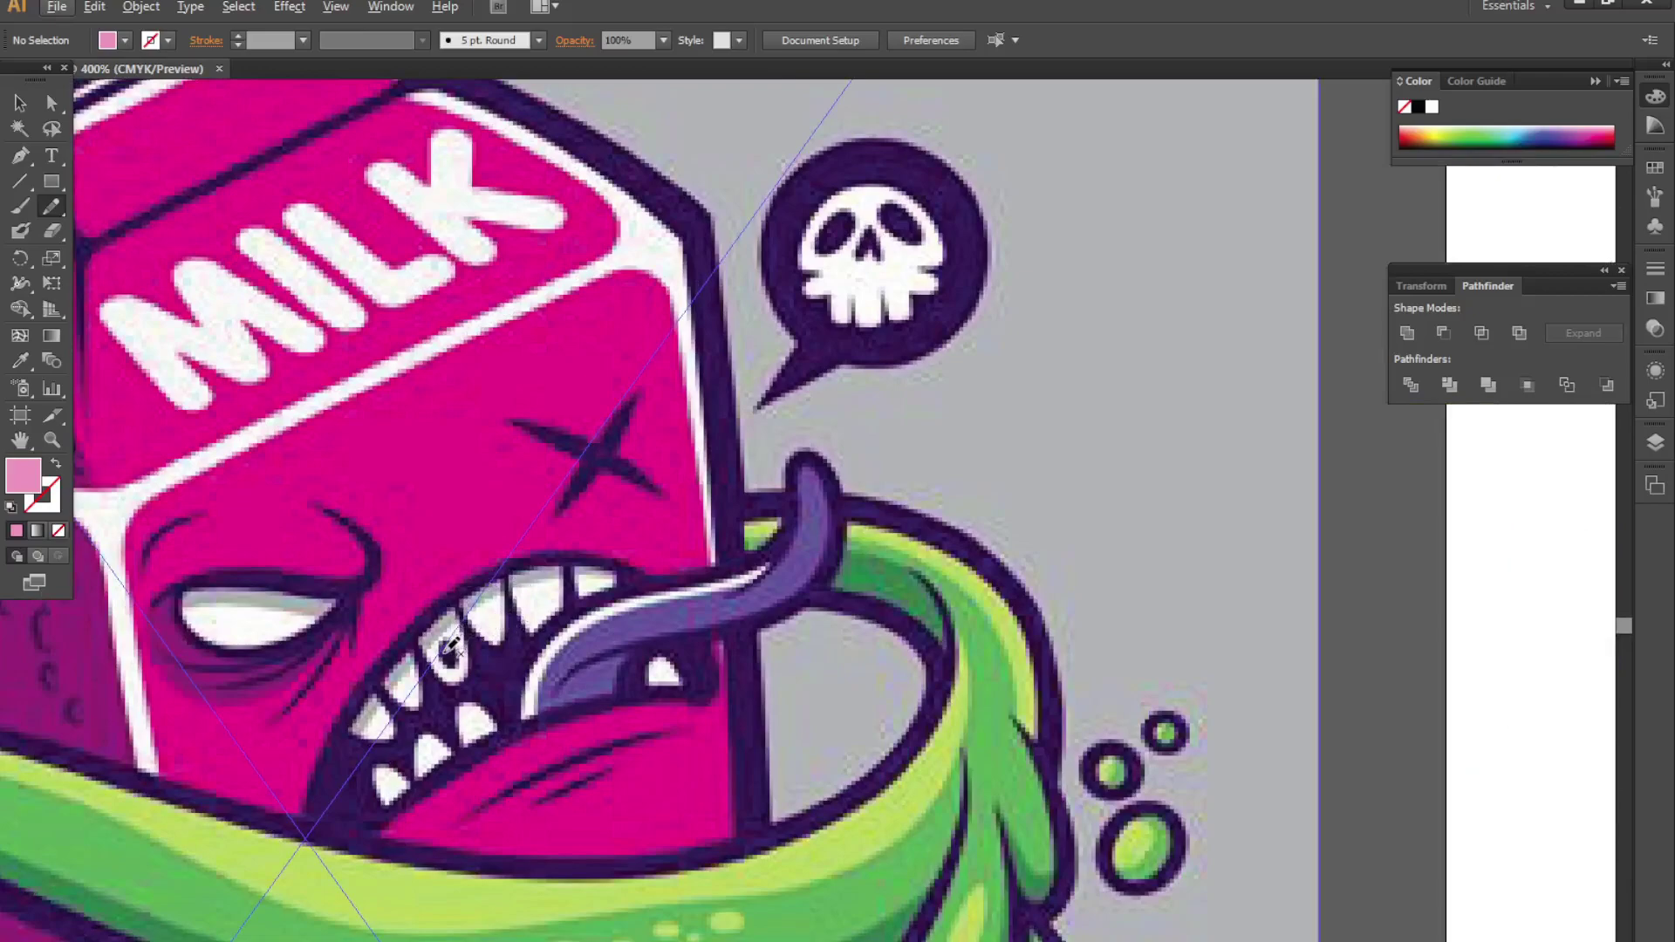
{"action": "scroll", "coordinate": [468, 641], "scroll_direction": "down", "scroll_amount": 1}
{"action": "scroll", "coordinate": [623, 592], "scroll_direction": "up", "scroll_amount": 1}
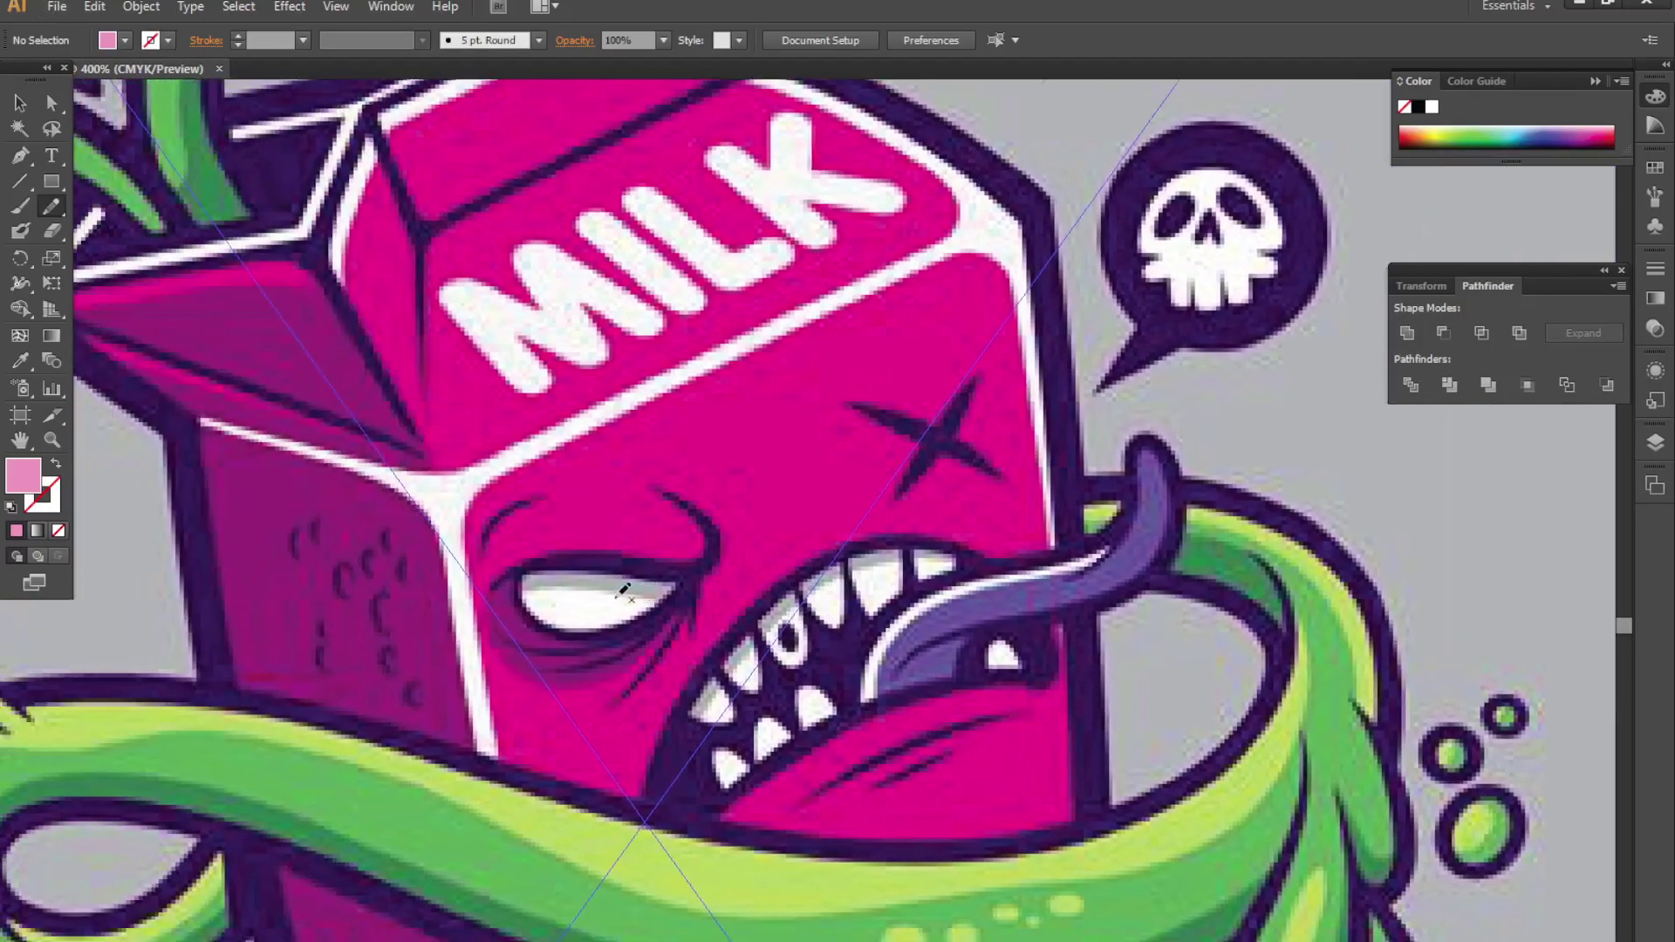
{"action": "scroll", "coordinate": [1177, 428], "scroll_direction": "down", "scroll_amount": 1}
{"action": "scroll", "coordinate": [1038, 401], "scroll_direction": "up", "scroll_amount": 1}
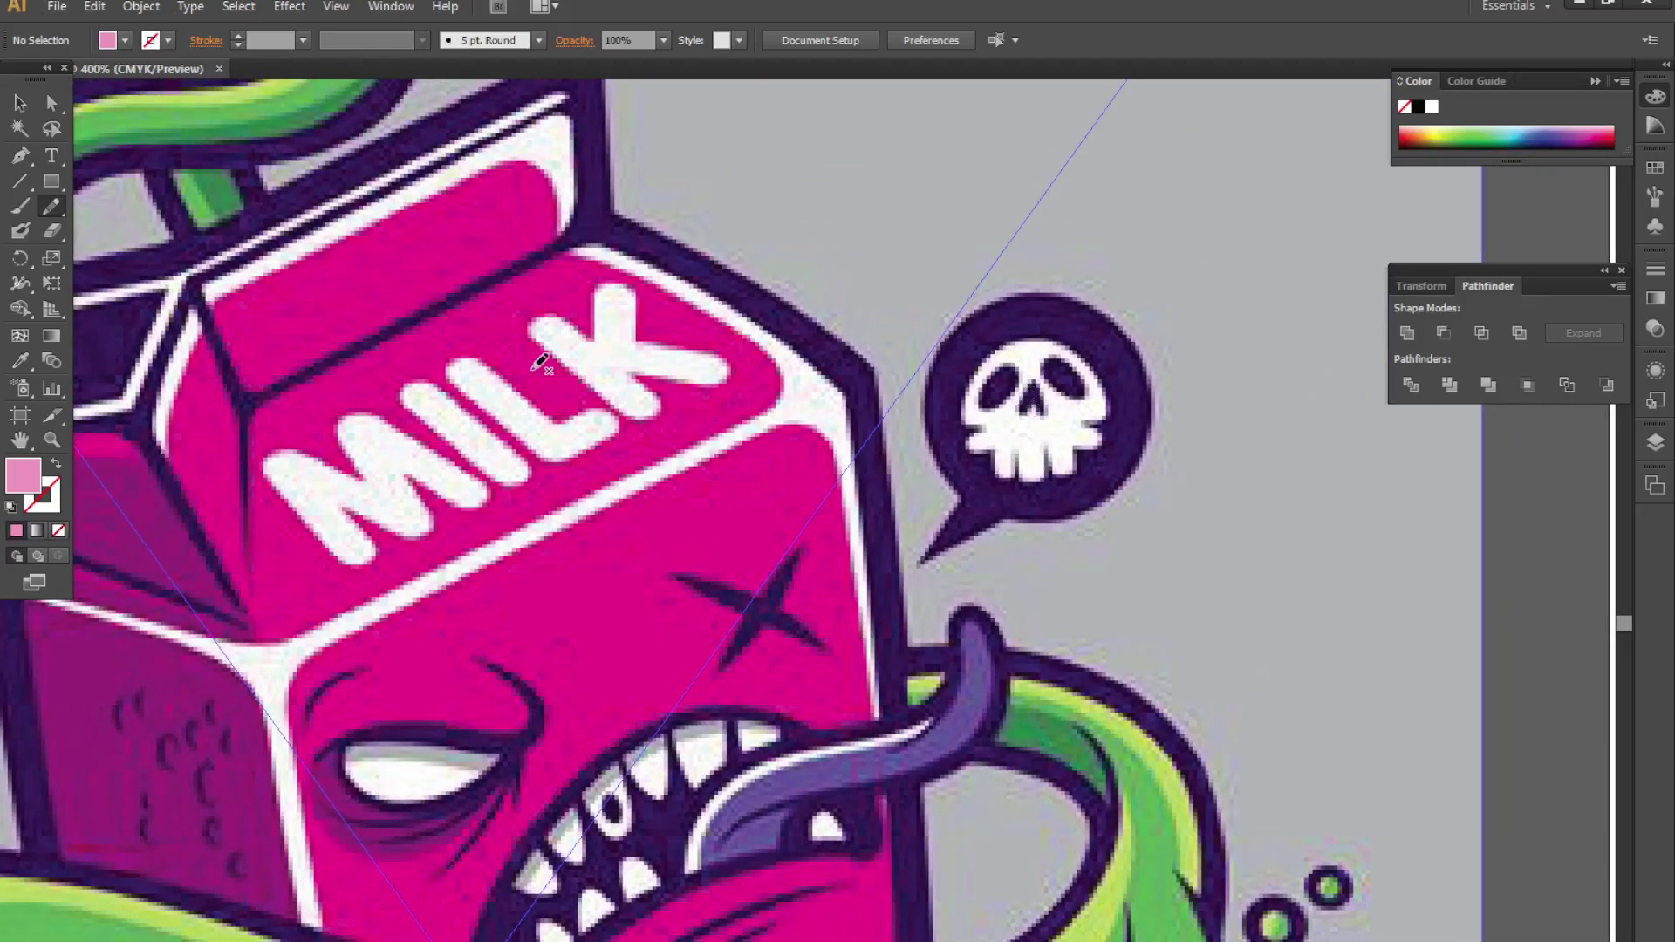
{"action": "scroll", "coordinate": [702, 453], "scroll_direction": "left", "scroll_amount": 2}
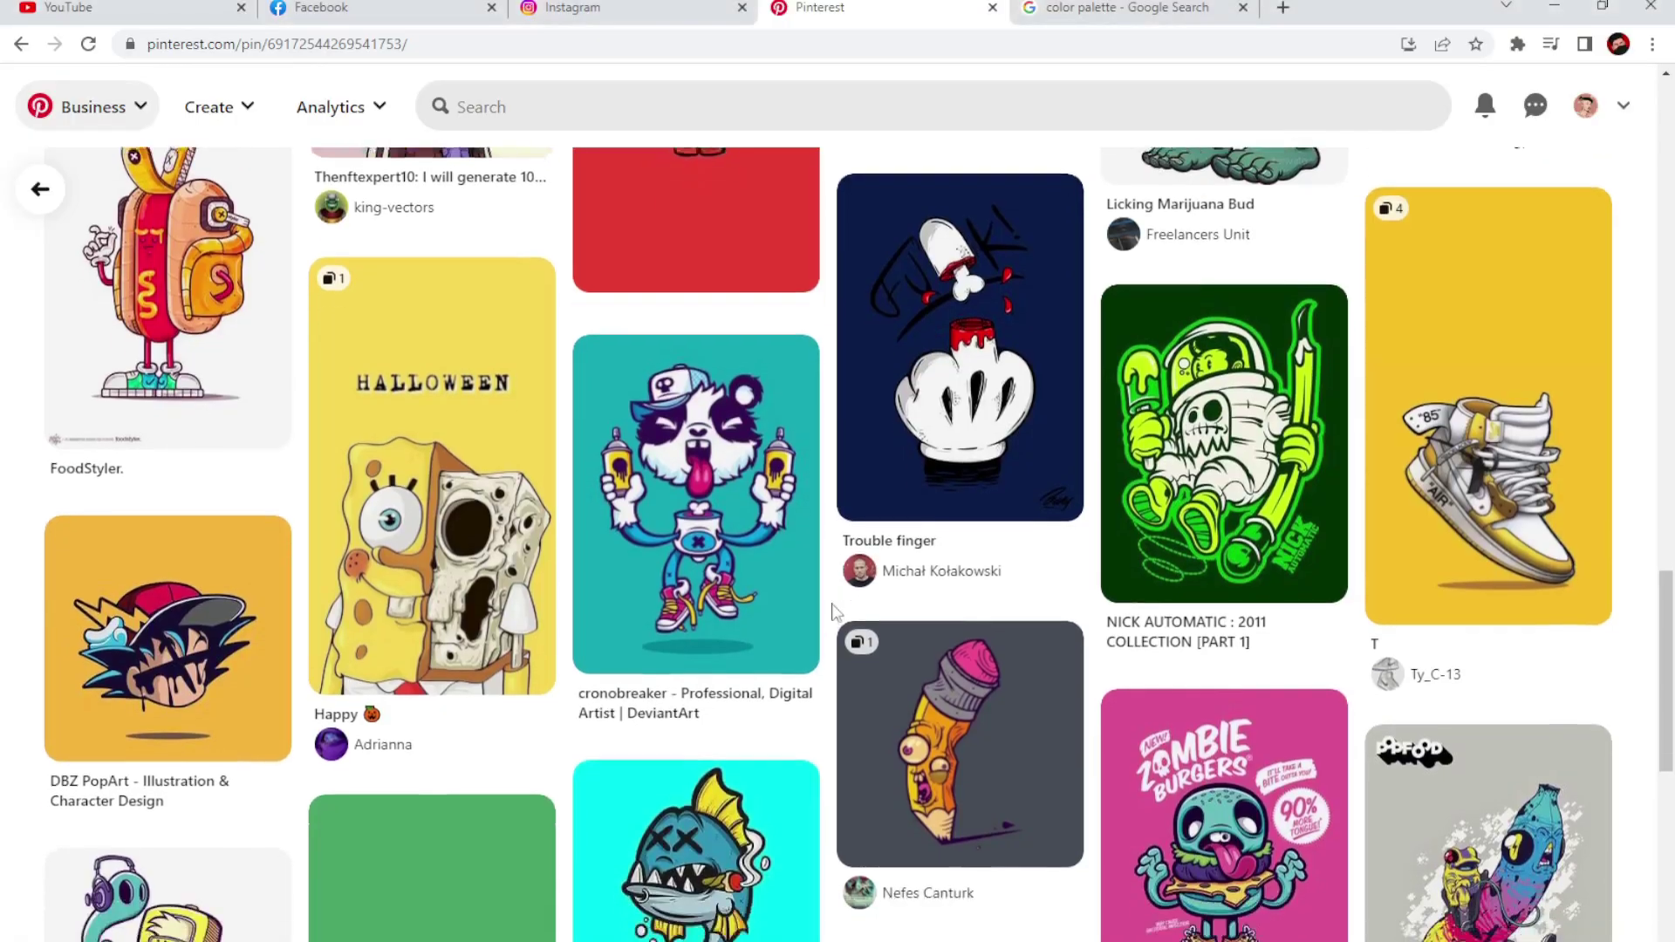
- Scroll up and down the Pinterest grid to review the earlier character pins
{"action": "scroll", "coordinate": [833, 610], "scroll_direction": "up", "scroll_amount": 5}
{"action": "scroll", "coordinate": [835, 611], "scroll_direction": "up", "scroll_amount": 5}
{"action": "scroll", "coordinate": [833, 619], "scroll_direction": "up", "scroll_amount": 5}
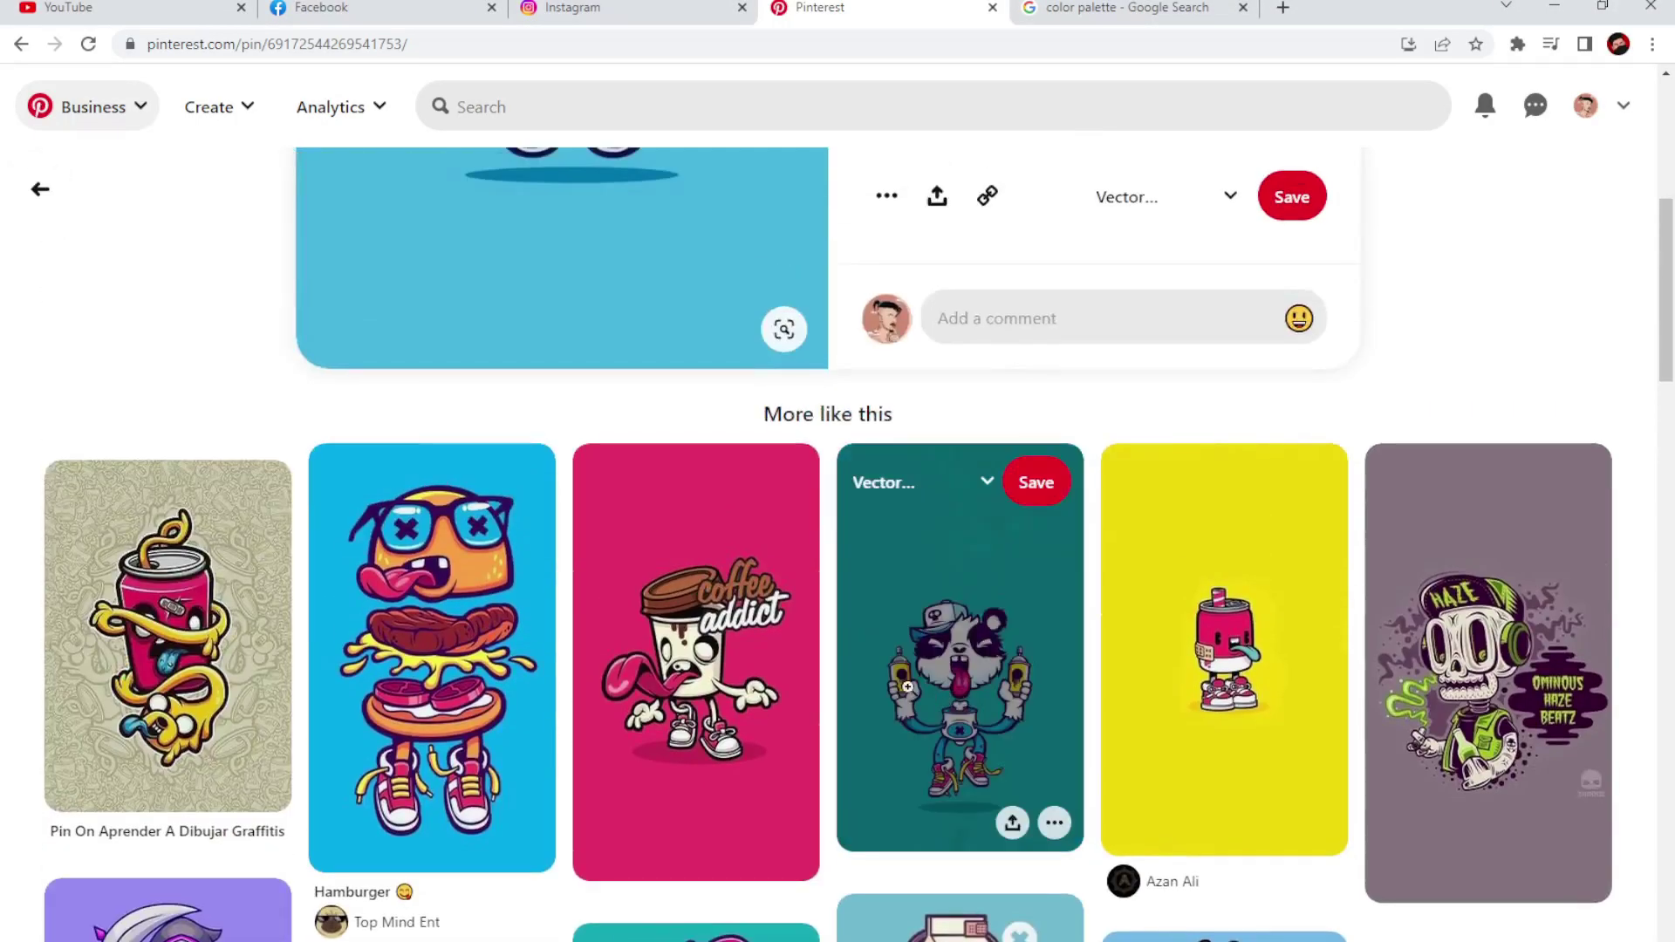
{"action": "scroll", "coordinate": [785, 611], "scroll_direction": "up", "scroll_amount": 5}
{"action": "scroll", "coordinate": [555, 573], "scroll_direction": "up", "scroll_amount": 3}
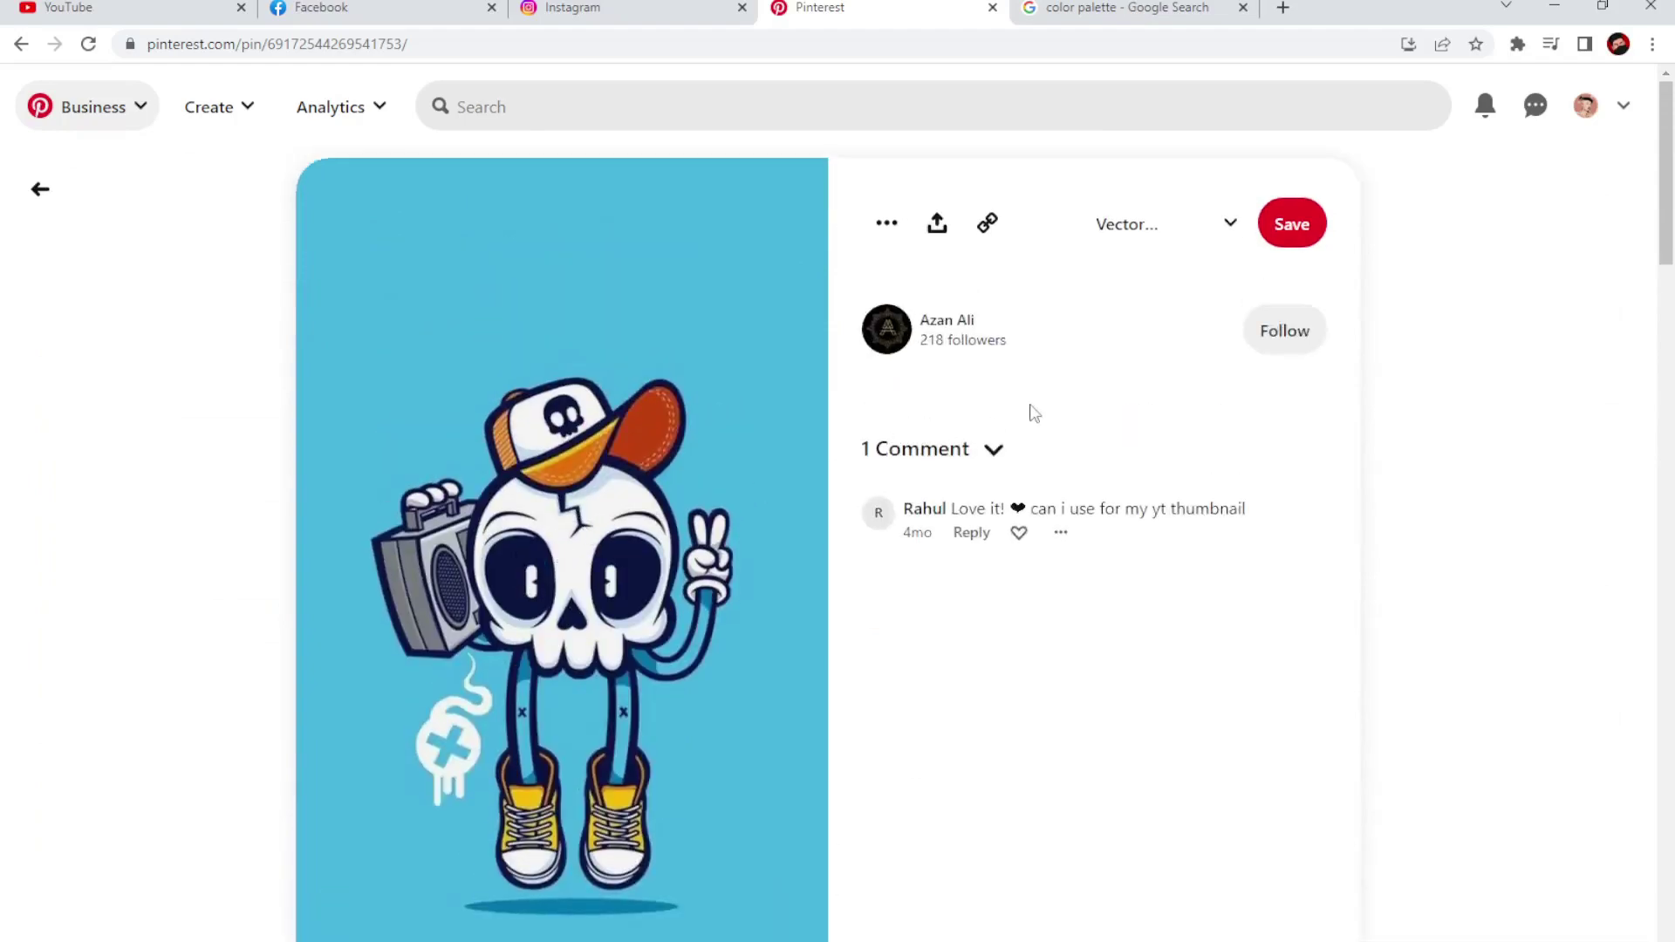
{"action": "scroll", "coordinate": [925, 628], "scroll_direction": "down", "scroll_amount": 1}
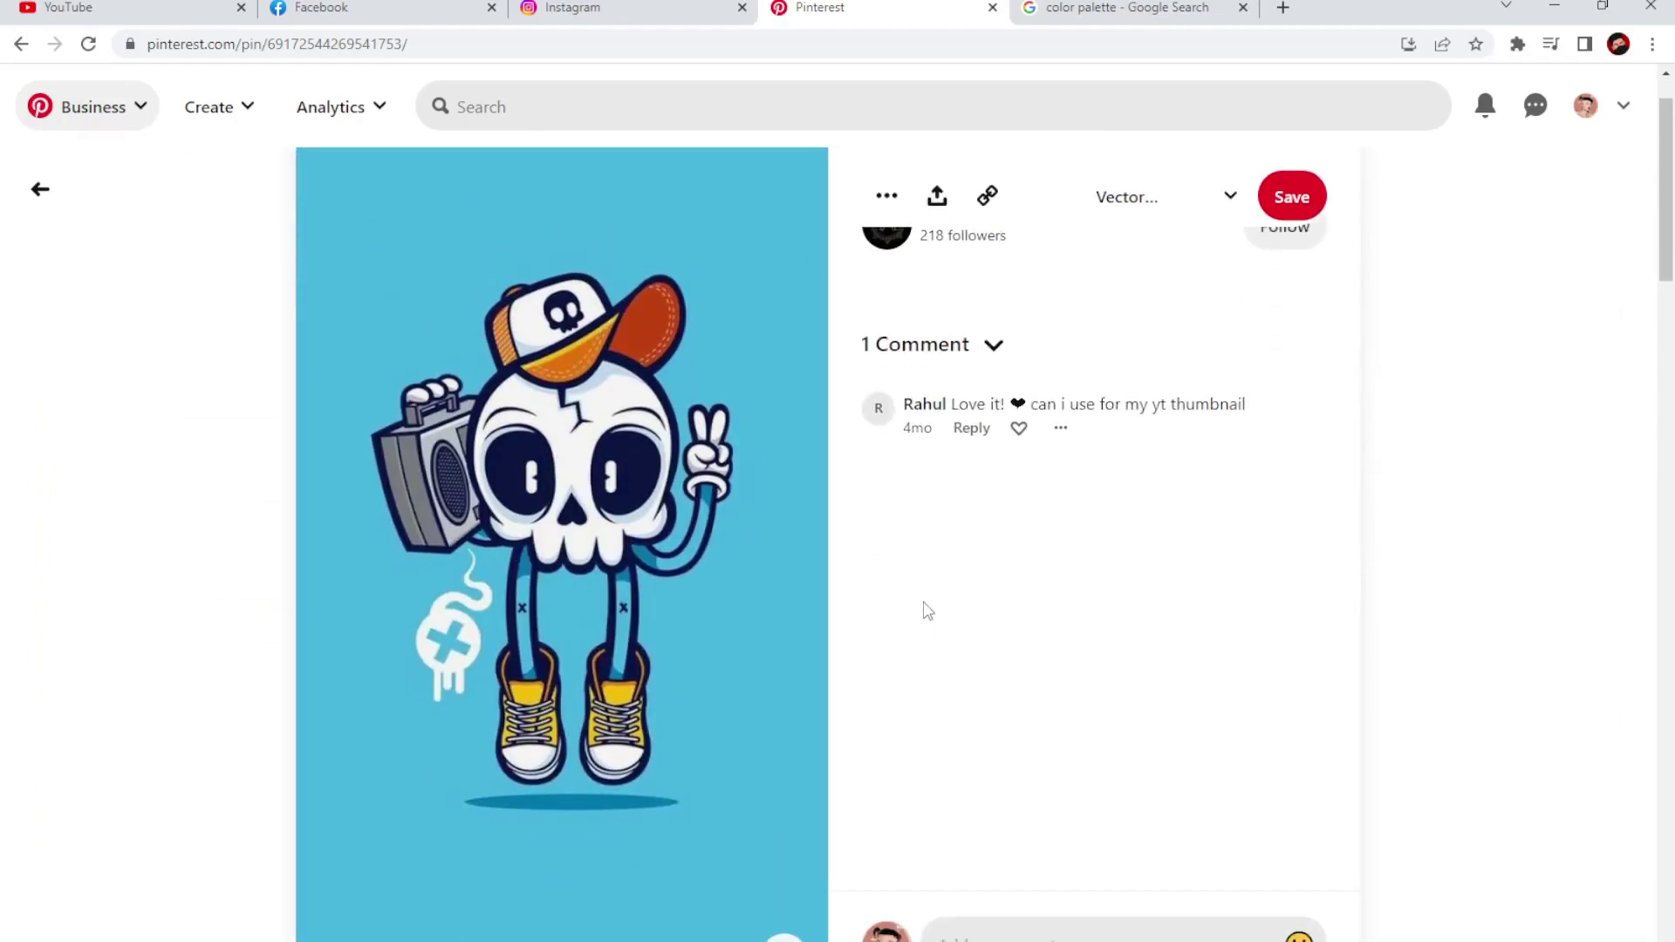
{"action": "mouse_move", "coordinate": [586, 549]}
{"action": "scroll", "coordinate": [586, 518], "scroll_direction": "down", "scroll_amount": 1}
{"action": "scroll", "coordinate": [588, 498], "scroll_direction": "down", "scroll_amount": 1}
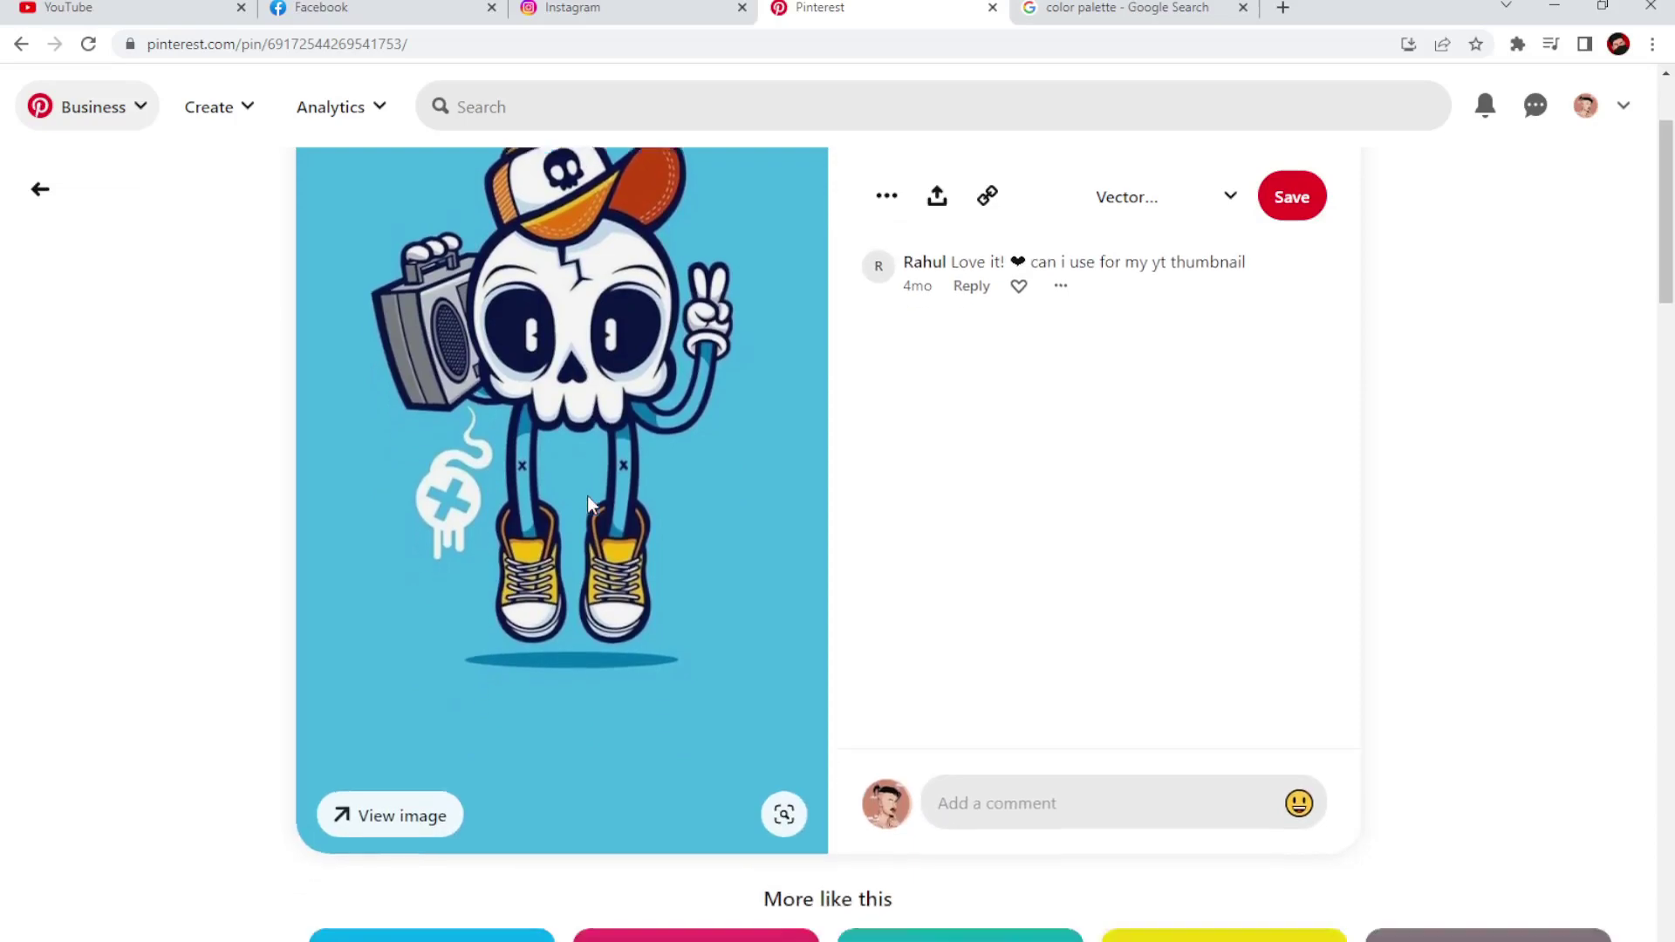
{"action": "scroll", "coordinate": [588, 498], "scroll_direction": "down", "scroll_amount": 1}
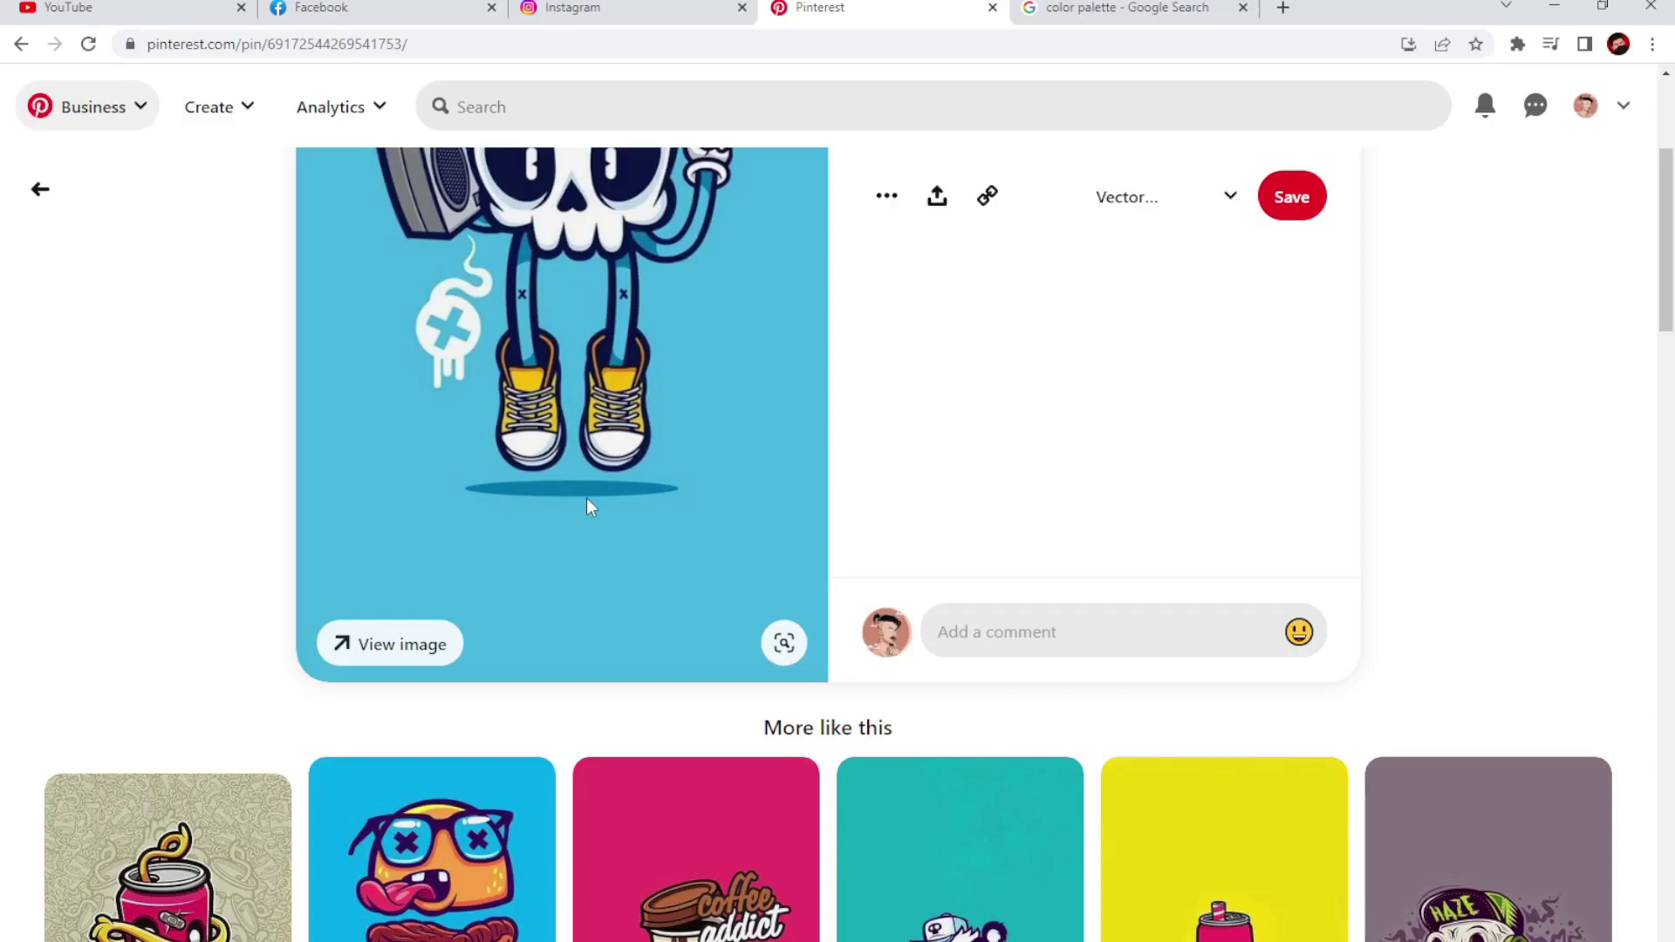
{"action": "scroll", "coordinate": [579, 500], "scroll_direction": "up", "scroll_amount": 4}
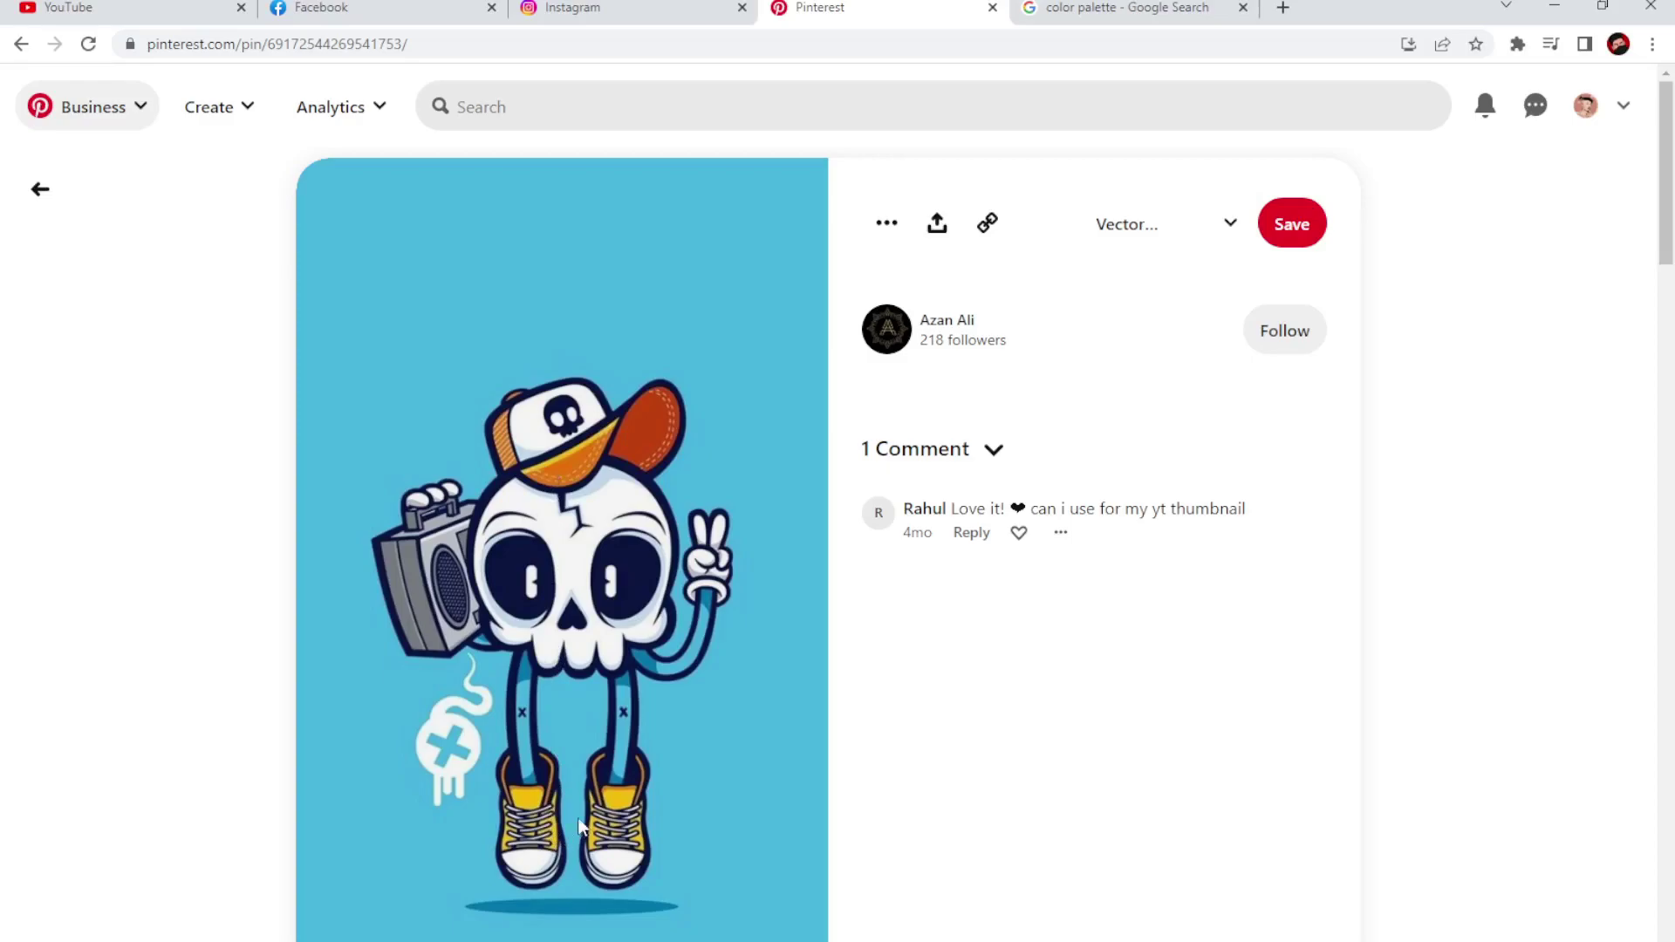
- Scroll further down to pins like Skull Guitar Player and Zombie Originals
{"action": "scroll", "coordinate": [600, 794], "scroll_direction": "down", "scroll_amount": 3}
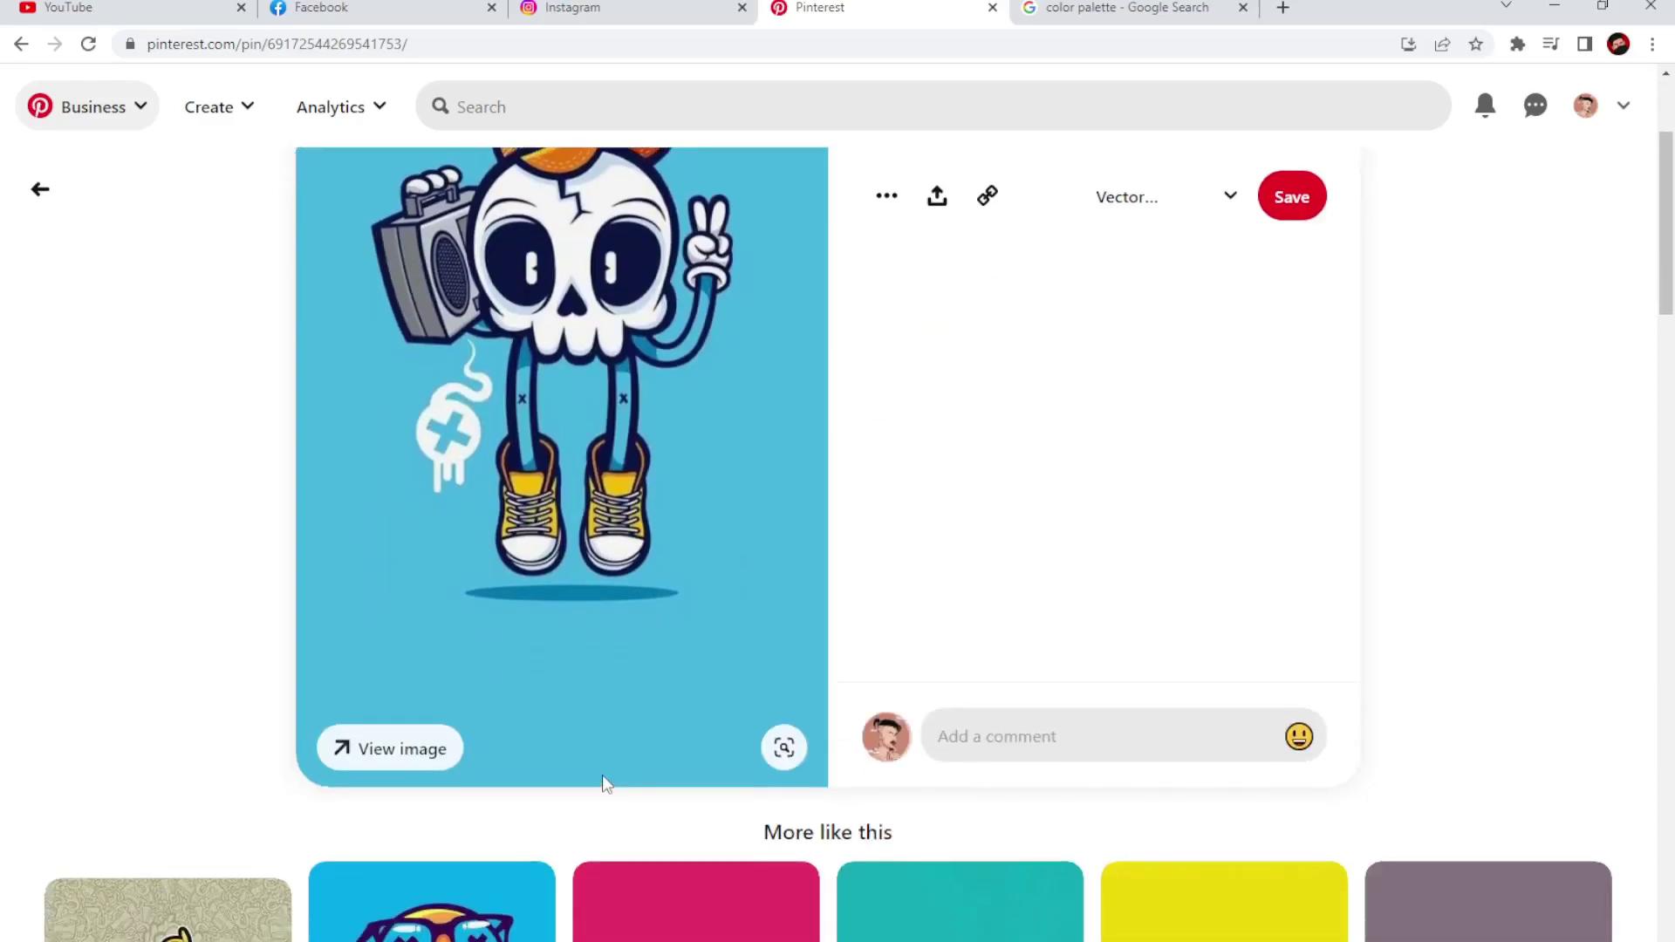
{"action": "scroll", "coordinate": [623, 741], "scroll_direction": "down", "scroll_amount": 6}
{"action": "scroll", "coordinate": [619, 733], "scroll_direction": "down", "scroll_amount": 2}
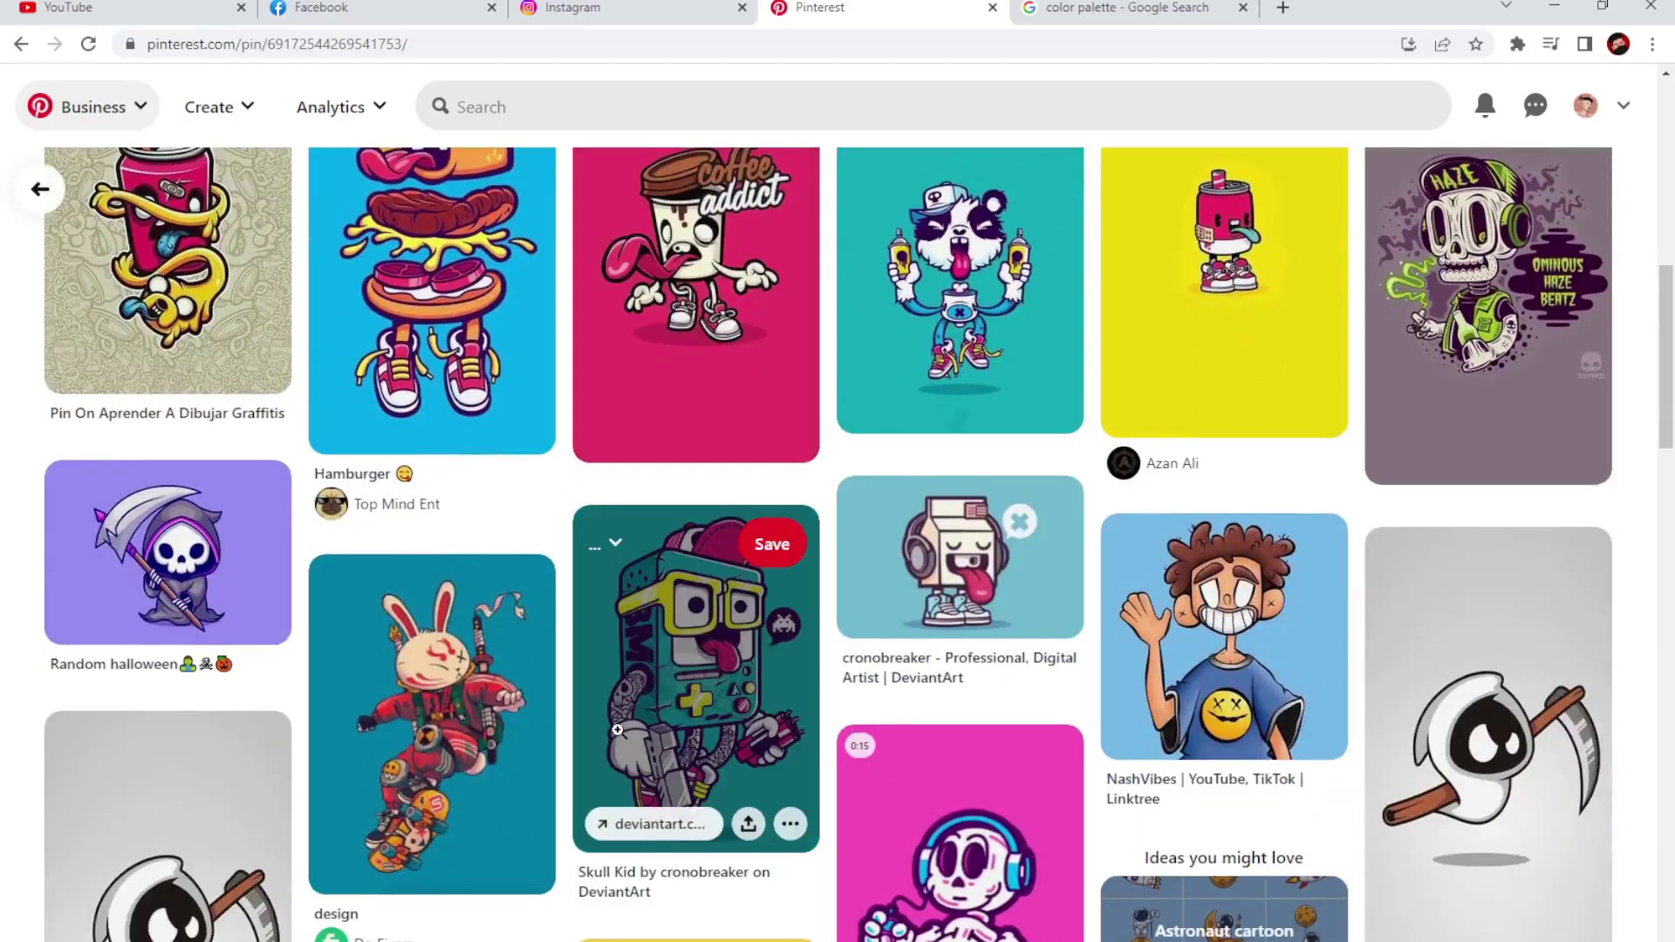
{"action": "scroll", "coordinate": [619, 730], "scroll_direction": "down", "scroll_amount": 2}
{"action": "scroll", "coordinate": [646, 737], "scroll_direction": "down", "scroll_amount": 5}
{"action": "scroll", "coordinate": [684, 752], "scroll_direction": "down", "scroll_amount": 5}
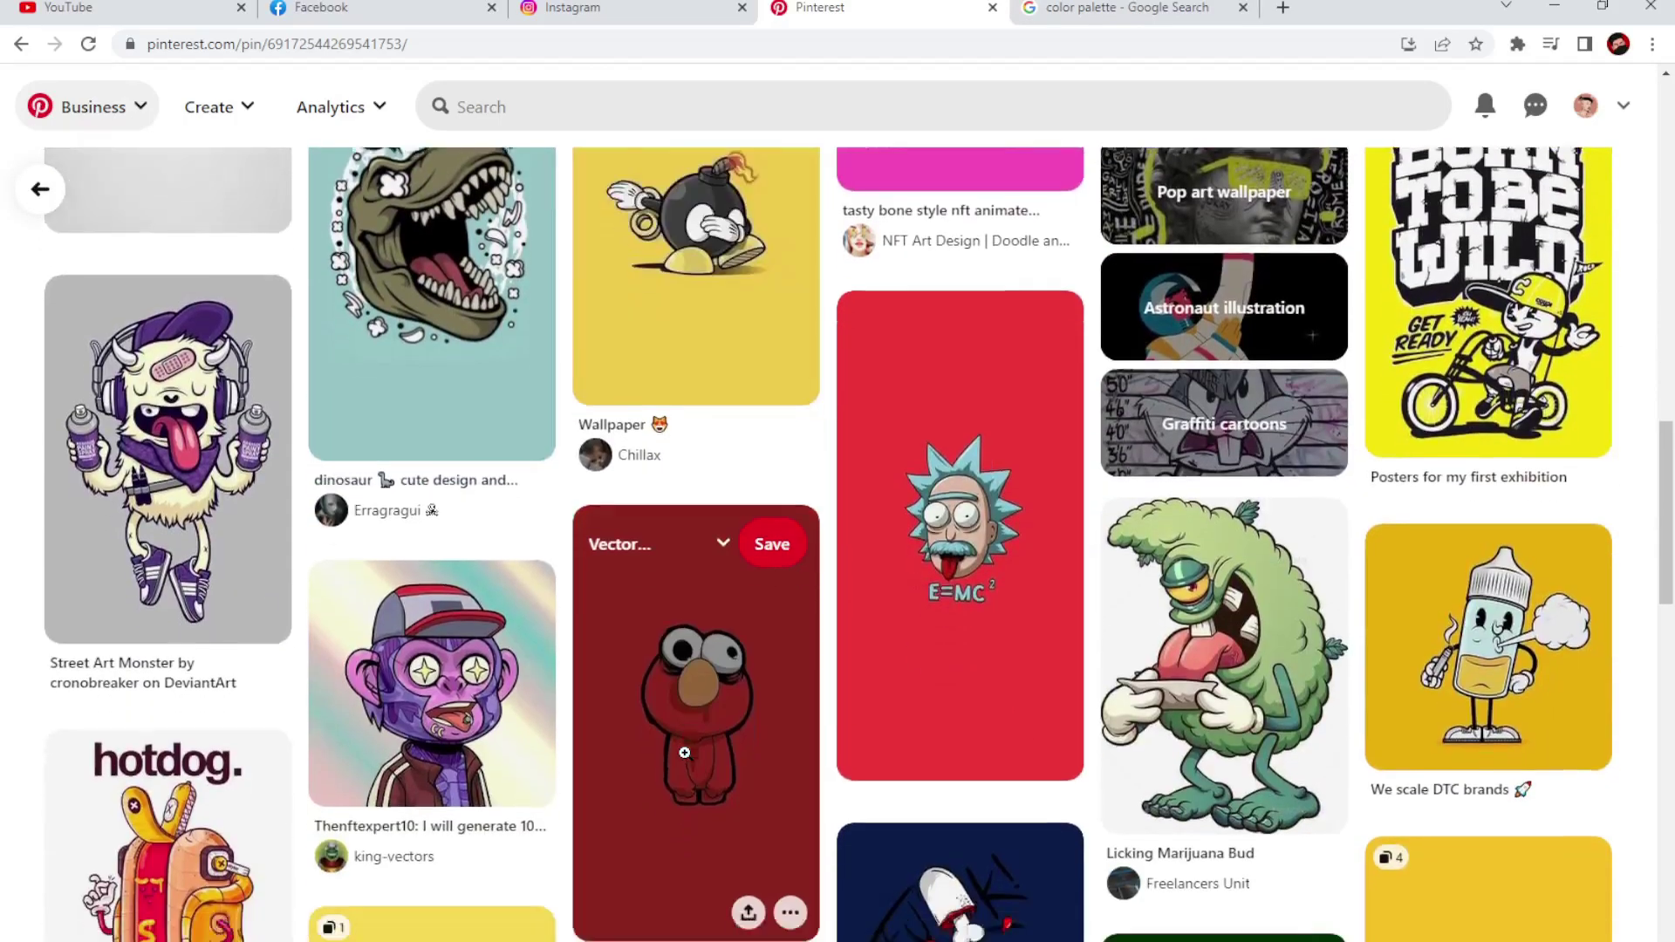
{"action": "scroll", "coordinate": [684, 751], "scroll_direction": "down", "scroll_amount": 5}
{"action": "scroll", "coordinate": [687, 751], "scroll_direction": "down", "scroll_amount": 5}
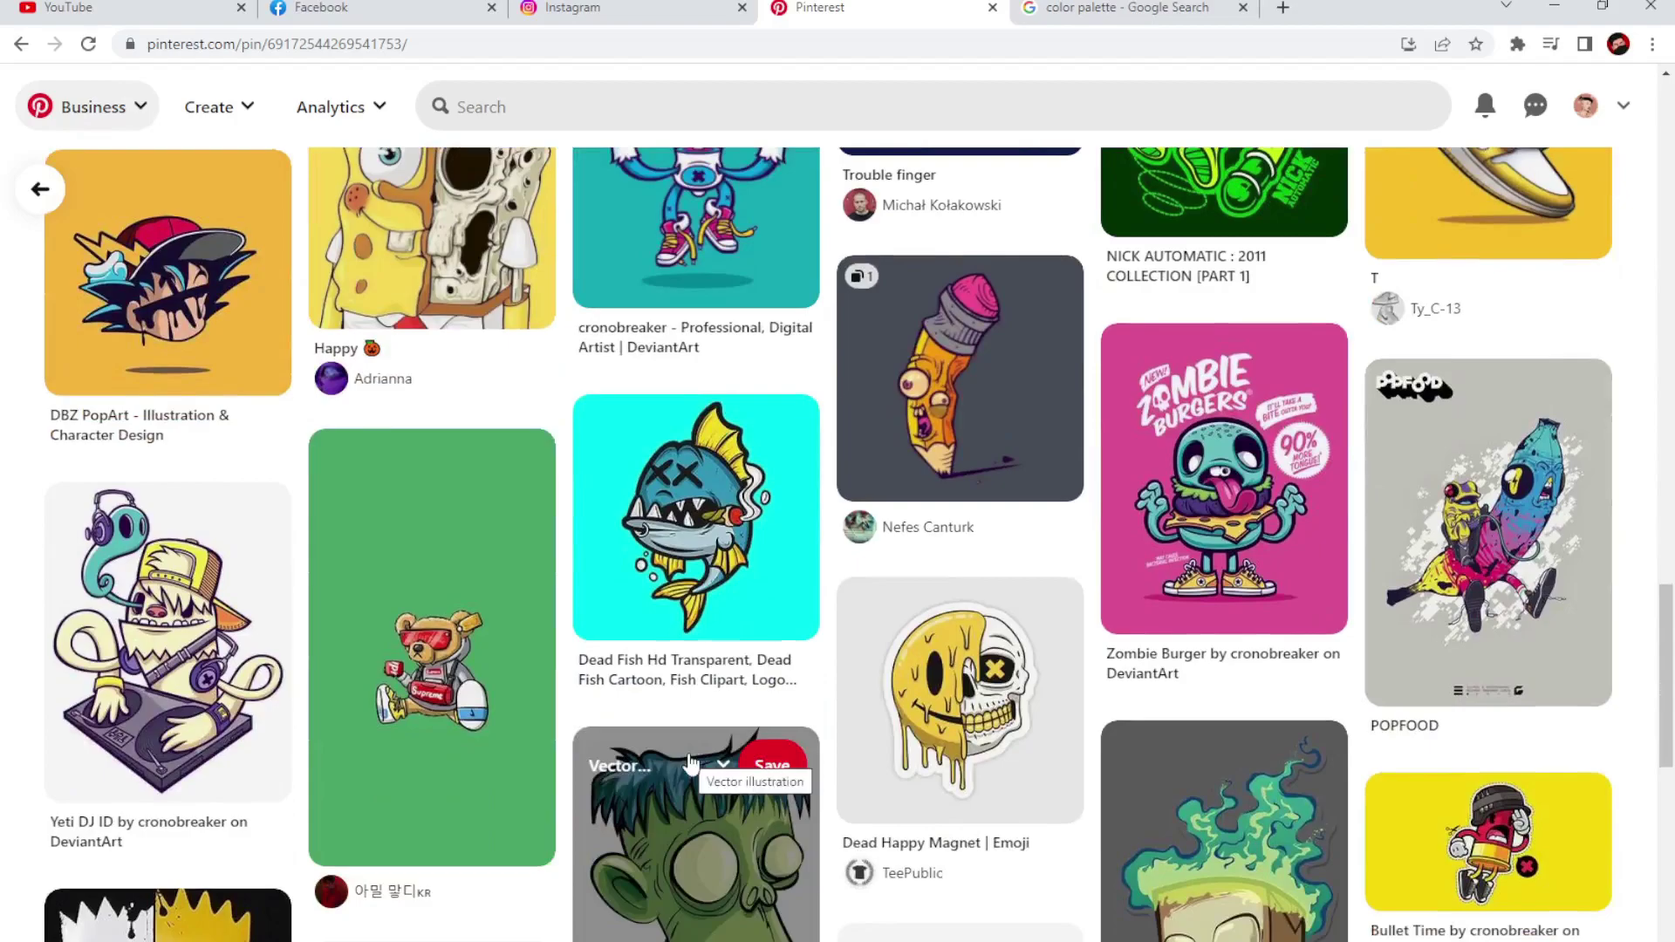
{"action": "scroll", "coordinate": [687, 752], "scroll_direction": "down", "scroll_amount": 2}
{"action": "scroll", "coordinate": [681, 744], "scroll_direction": "down", "scroll_amount": 5}
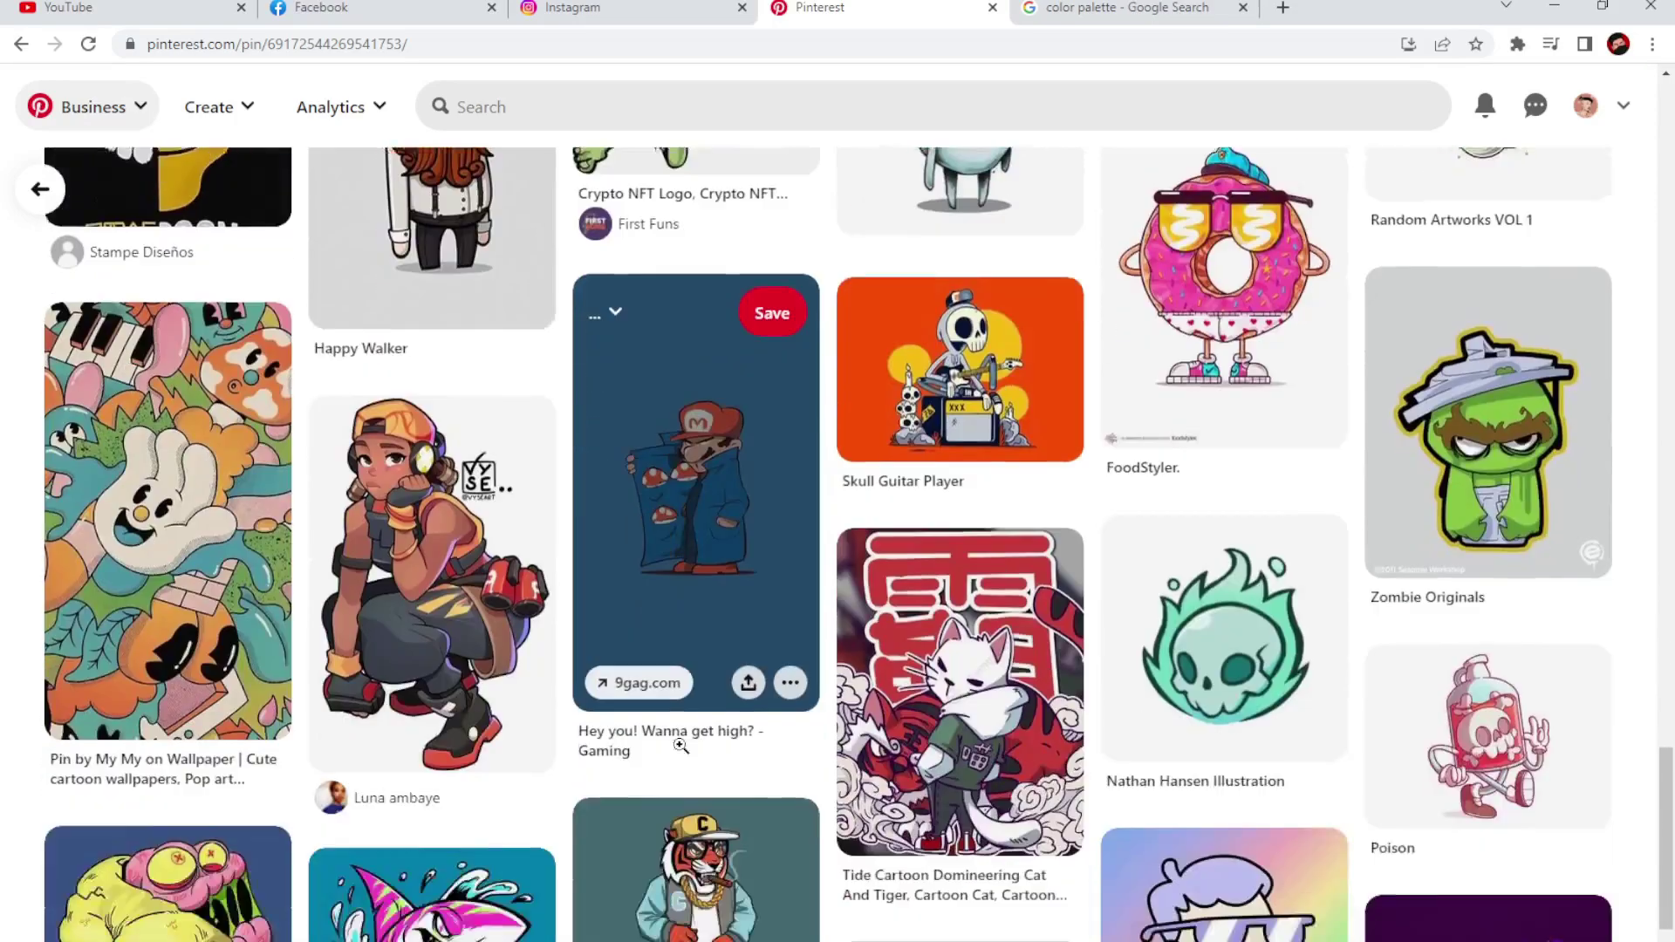
{"action": "scroll", "coordinate": [681, 744], "scroll_direction": "down", "scroll_amount": 5}
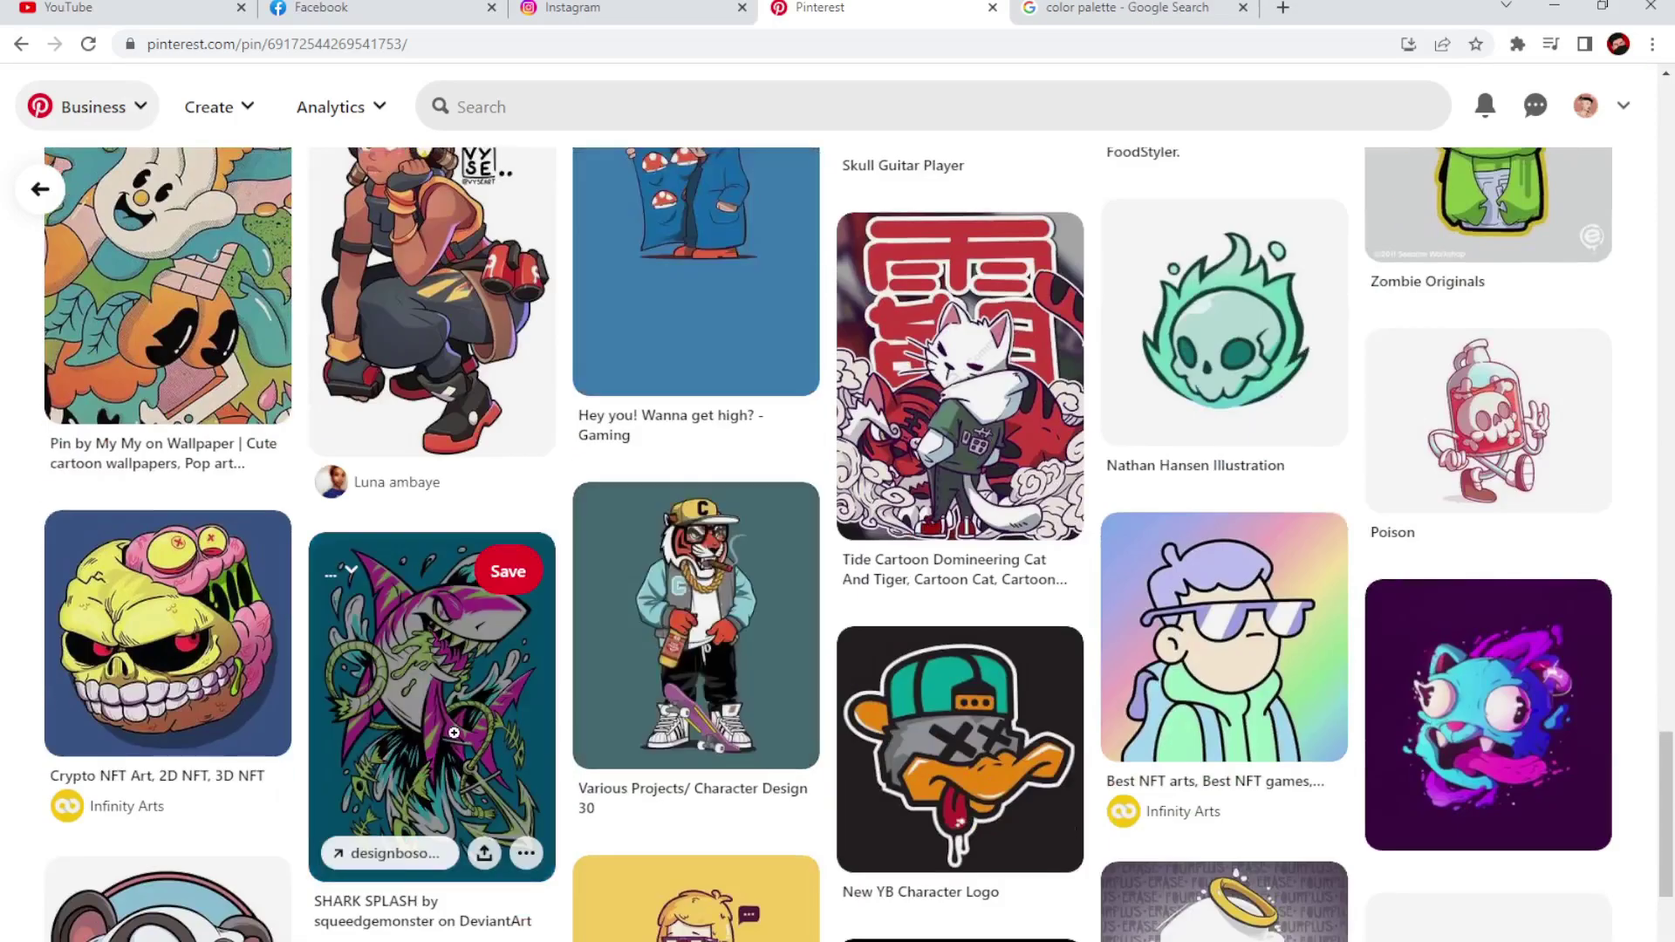
- Open the SHARK SPLASH pin and scroll down to its More like this grid
{"action": "left_click", "coordinate": [471, 741]}
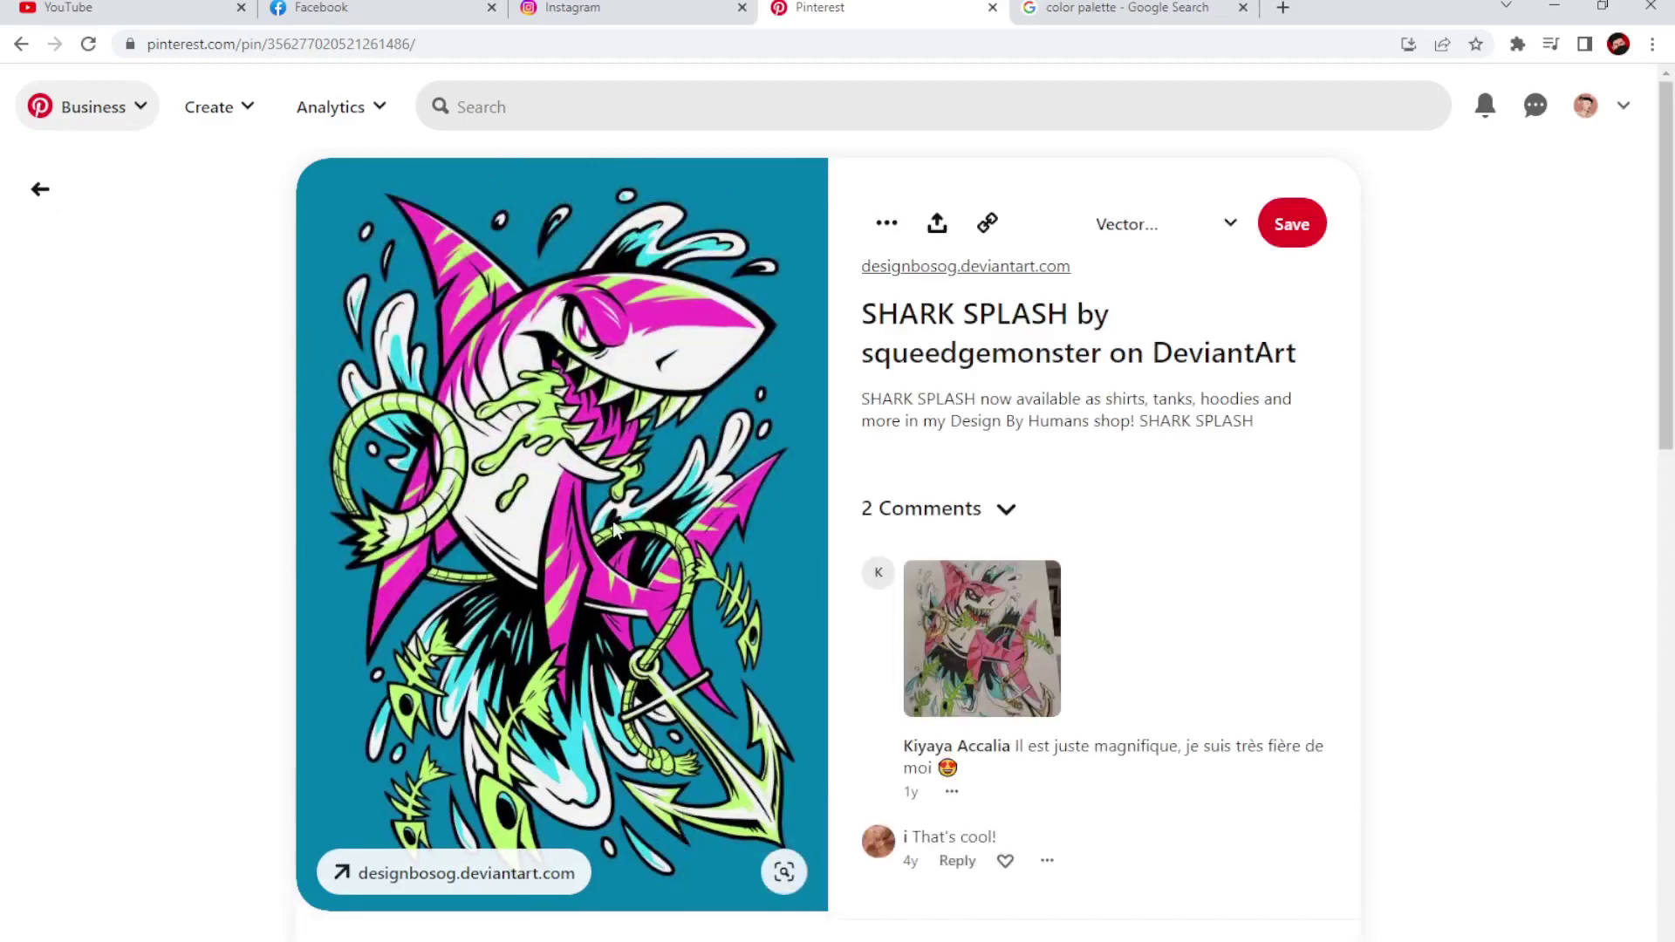
{"action": "scroll", "coordinate": [625, 516], "scroll_direction": "down", "scroll_amount": 1}
{"action": "scroll", "coordinate": [567, 517], "scroll_direction": "up", "scroll_amount": 1}
{"action": "scroll", "coordinate": [591, 466], "scroll_direction": "down", "scroll_amount": 3}
{"action": "scroll", "coordinate": [592, 466], "scroll_direction": "down", "scroll_amount": 2}
{"action": "scroll", "coordinate": [592, 468], "scroll_direction": "up", "scroll_amount": 4}
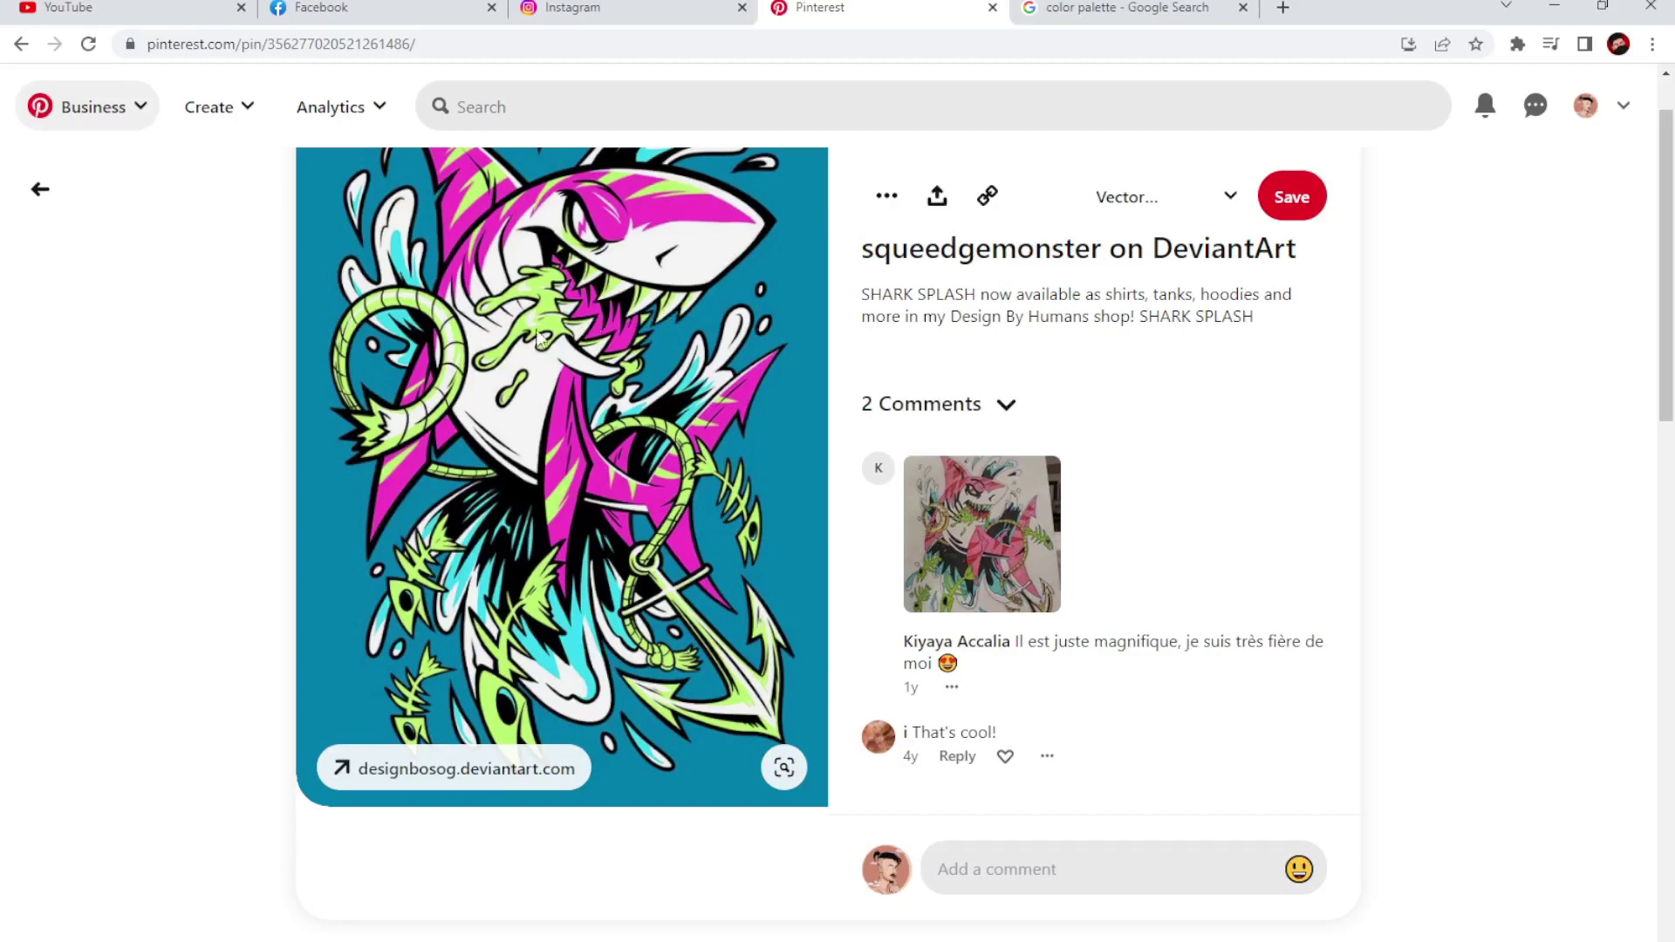
{"action": "scroll", "coordinate": [526, 362], "scroll_direction": "down", "scroll_amount": 1}
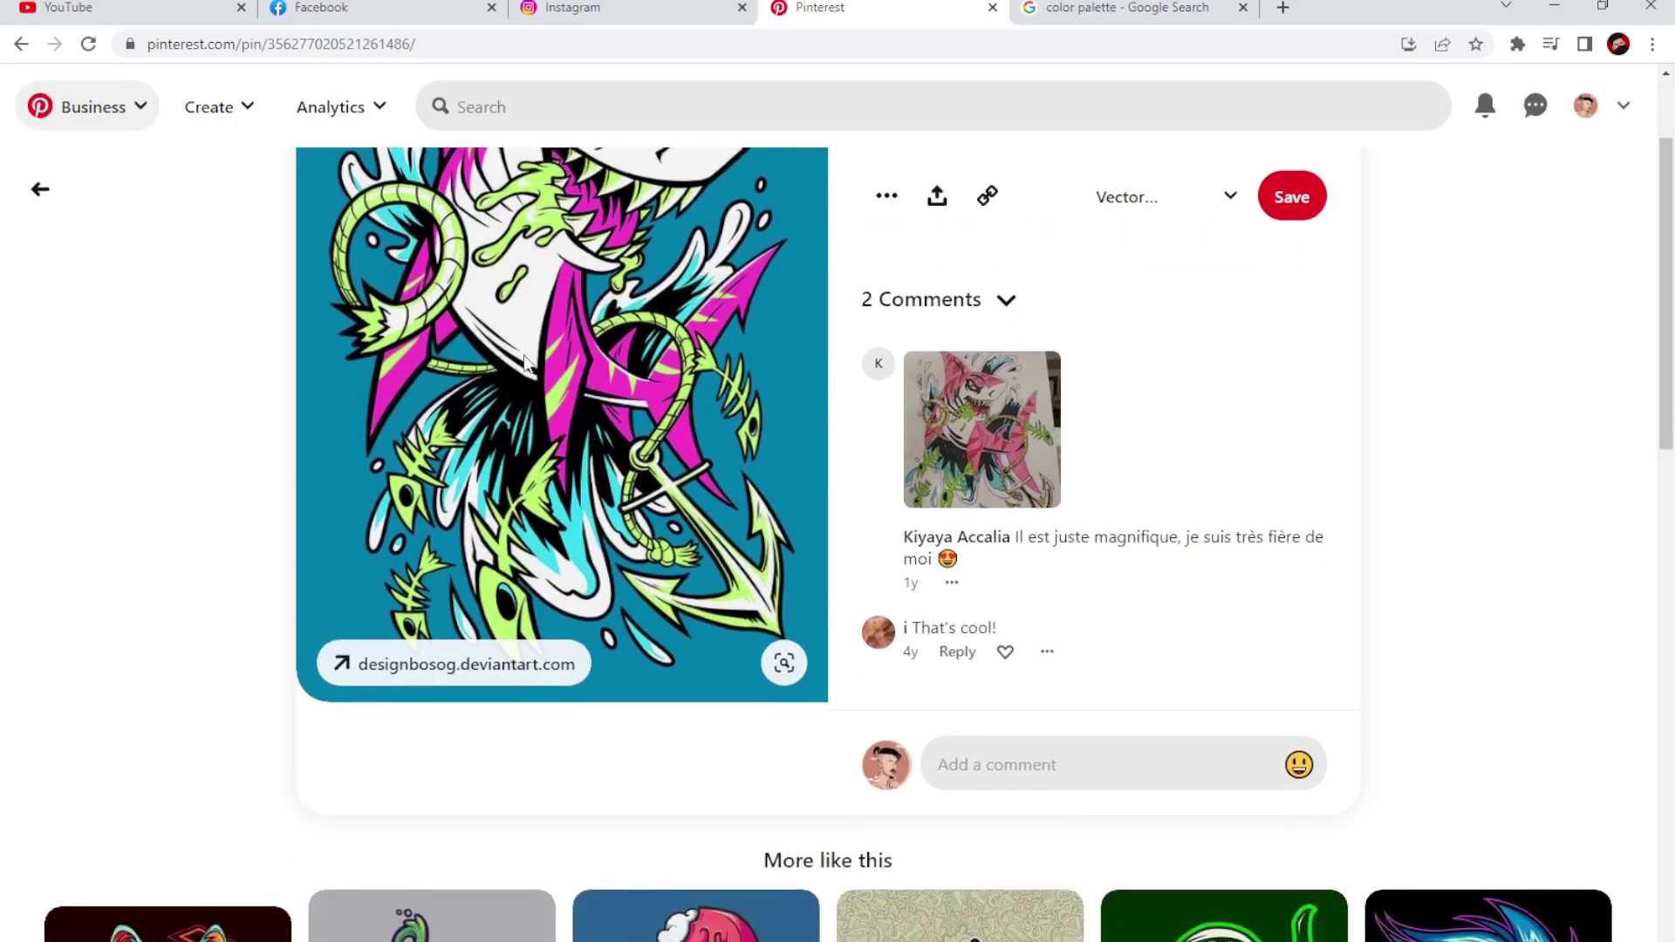
{"action": "scroll", "coordinate": [526, 362], "scroll_direction": "down", "scroll_amount": 1}
{"action": "scroll", "coordinate": [530, 348], "scroll_direction": "down", "scroll_amount": 2}
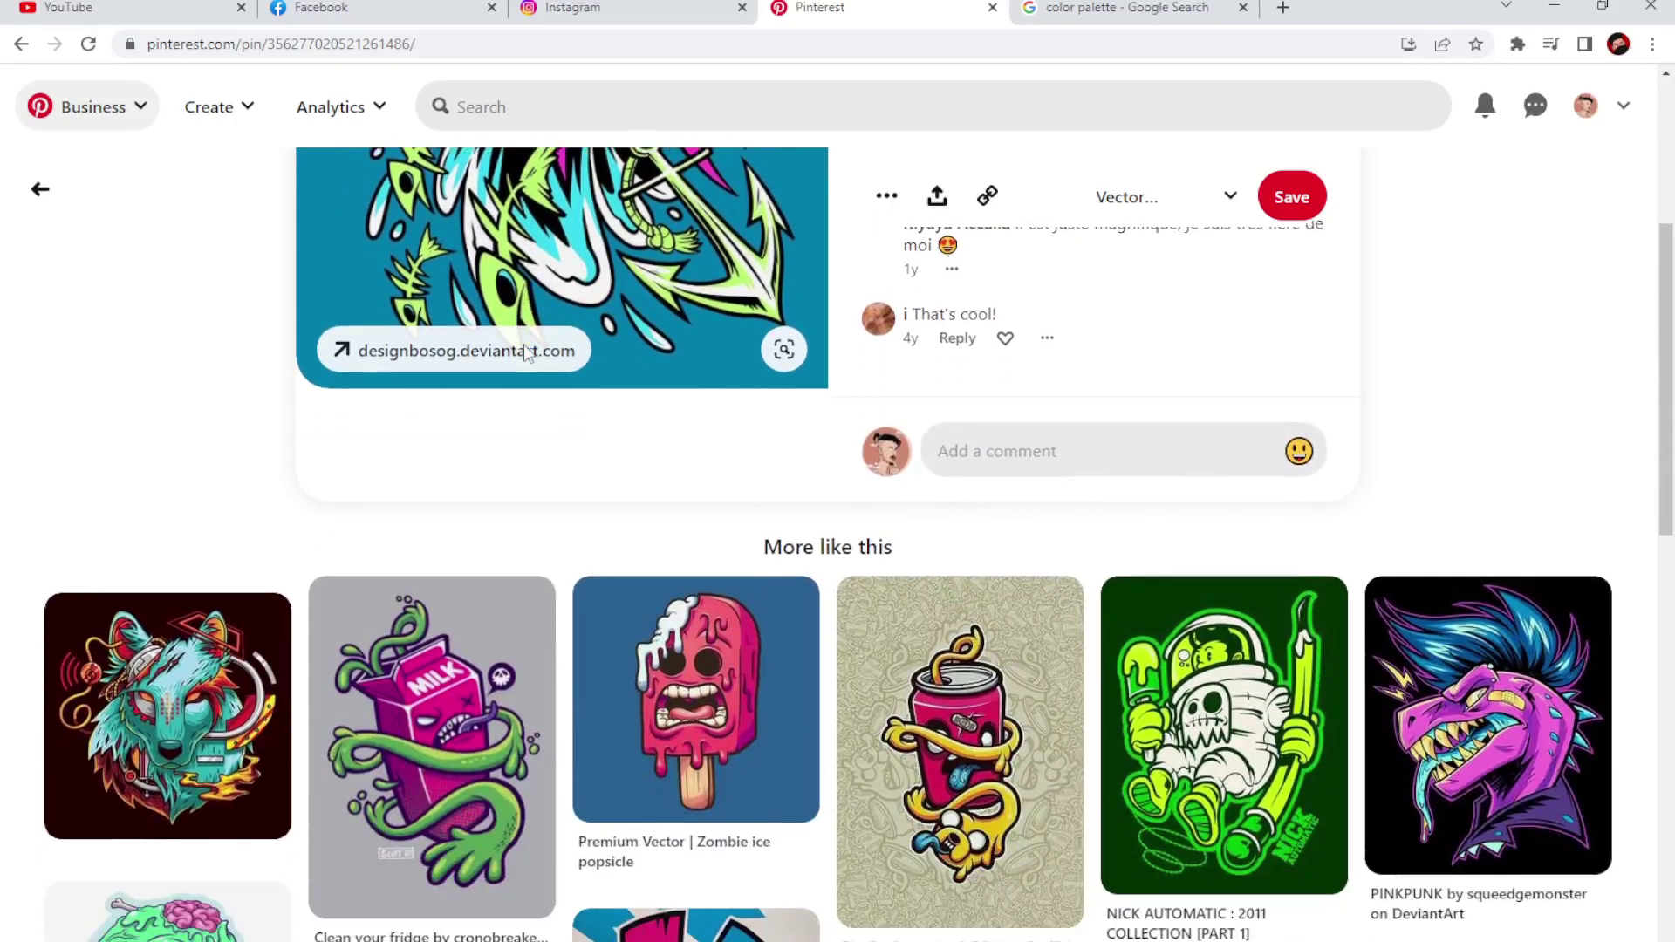
{"action": "scroll", "coordinate": [531, 349], "scroll_direction": "down", "scroll_amount": 2}
- Open the 'Clean your fridge by cronobreaker' milk-carton pin and look it over
{"action": "left_click", "coordinate": [458, 514]}
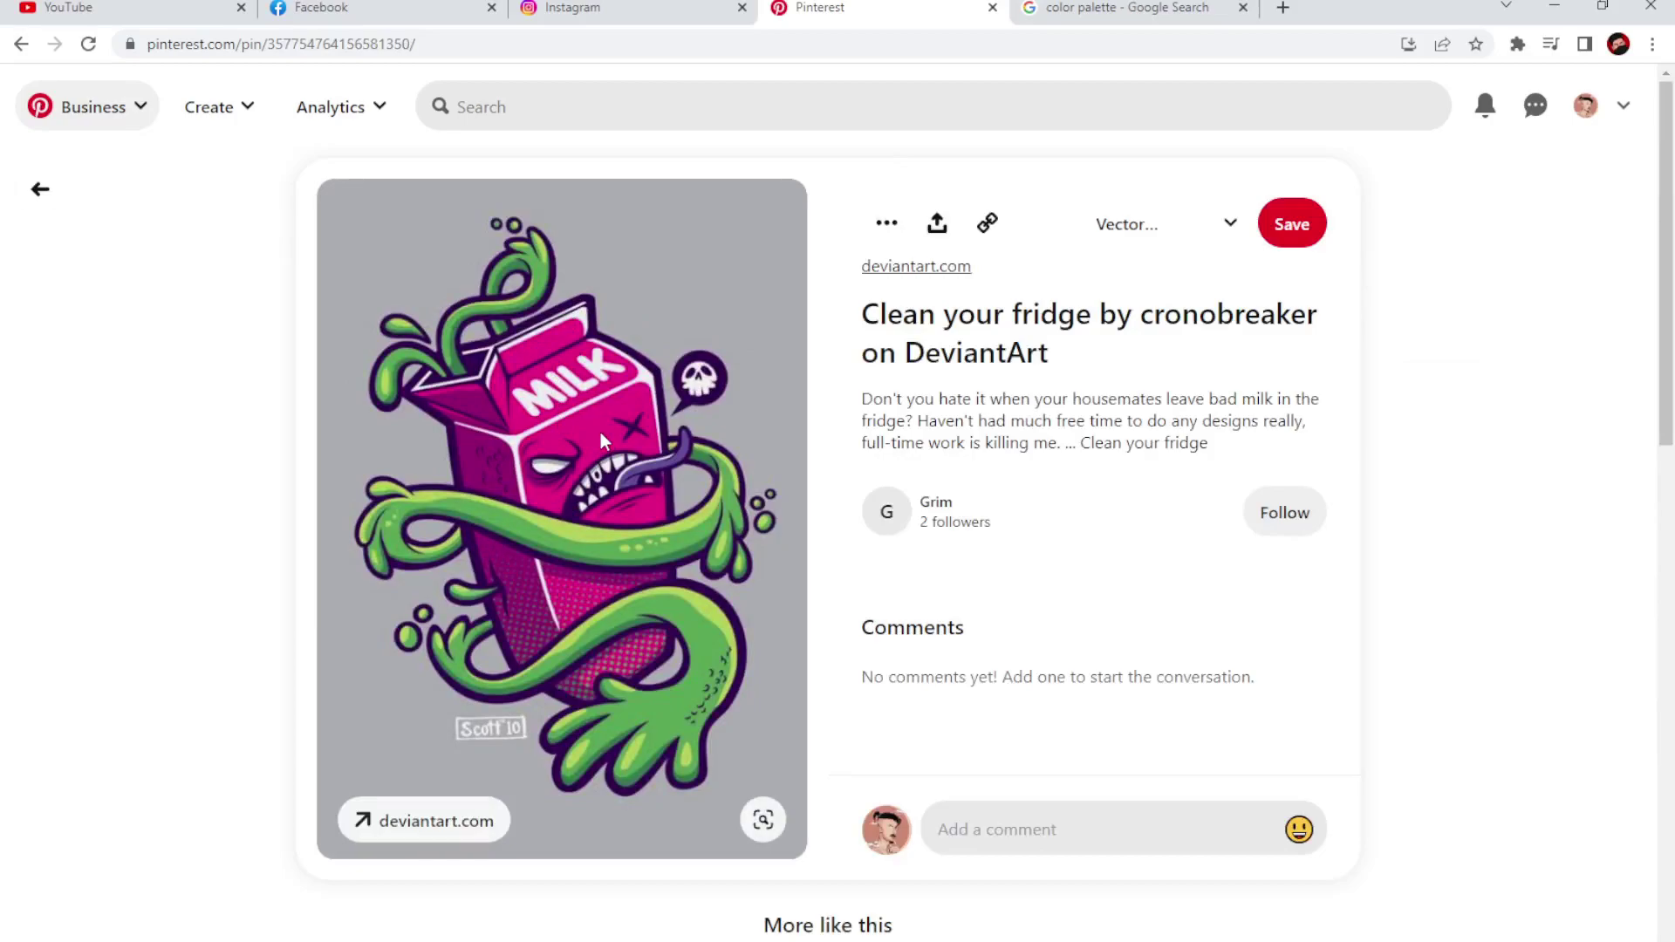
{"action": "scroll", "coordinate": [600, 432], "scroll_direction": "down", "scroll_amount": 5}
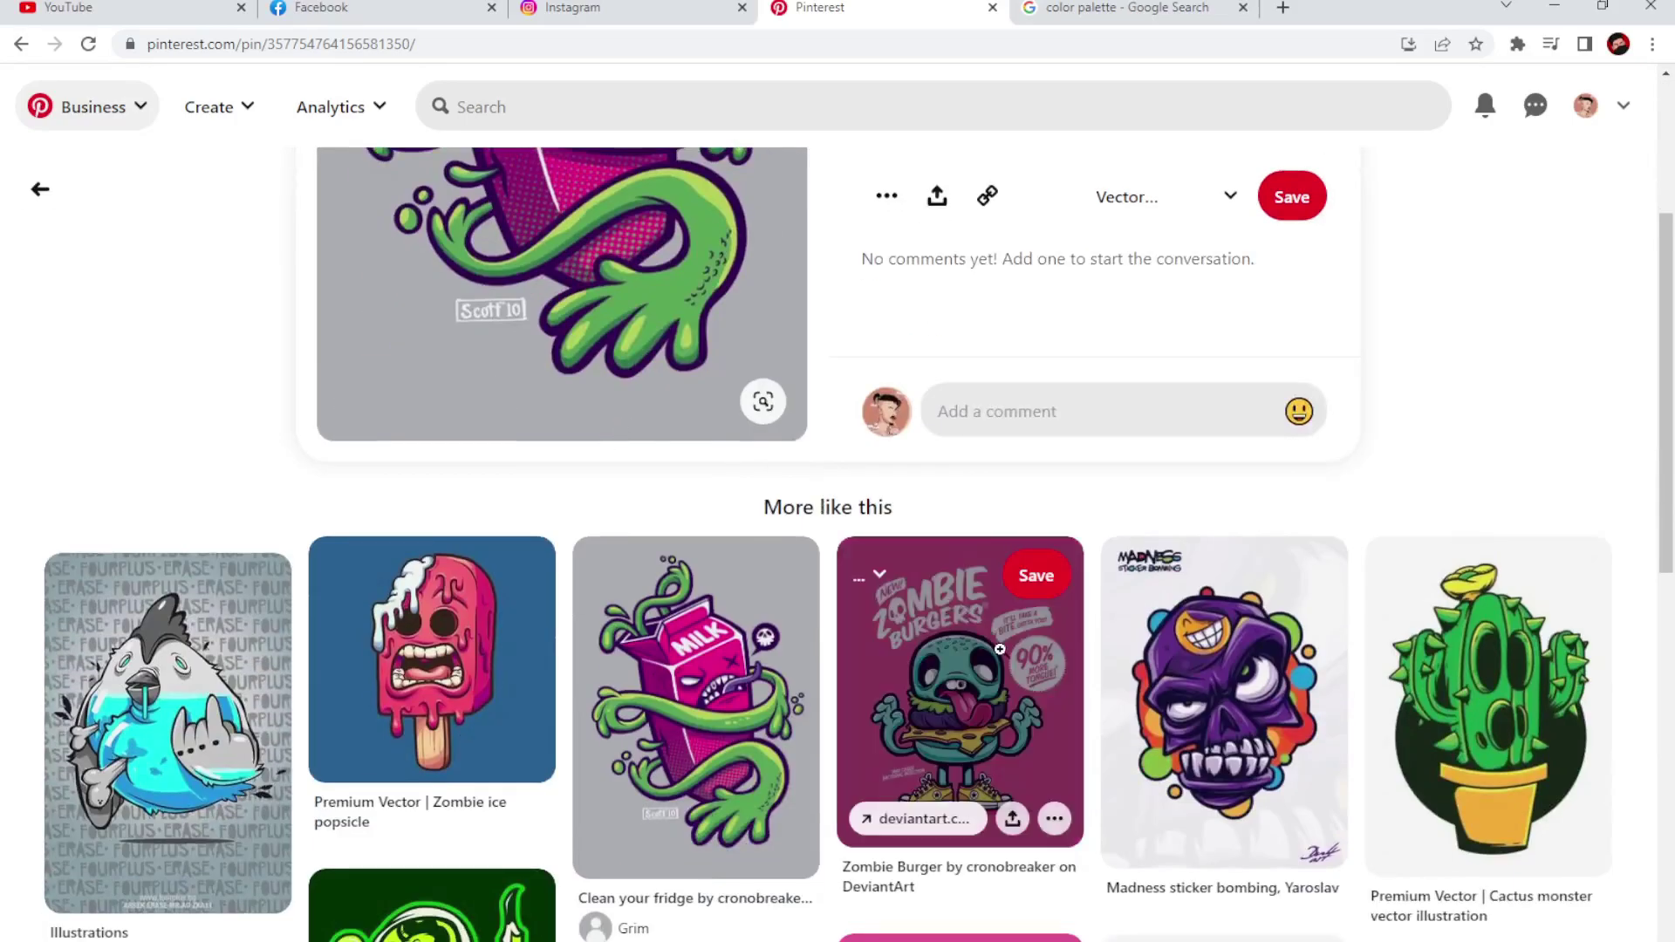
{"action": "scroll", "coordinate": [938, 654], "scroll_direction": "down", "scroll_amount": 2}
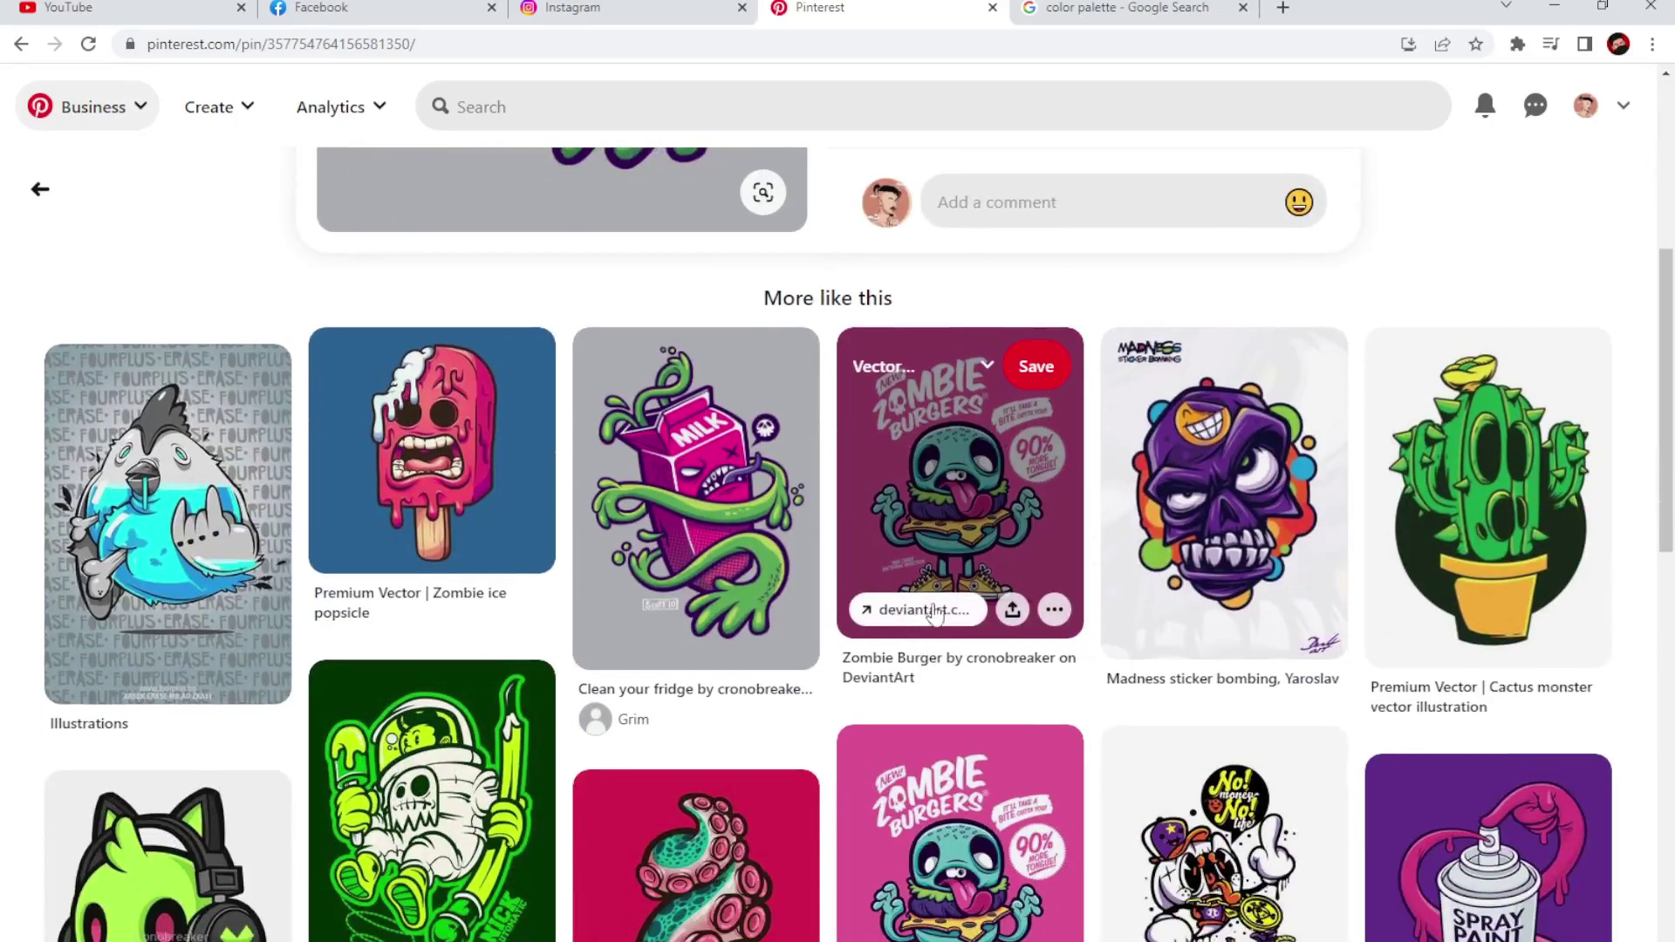
{"action": "scroll", "coordinate": [506, 303], "scroll_direction": "up", "scroll_amount": 5}
{"action": "scroll", "coordinate": [554, 305], "scroll_direction": "up", "scroll_amount": 2}
- Search Pinterest for 'graffiti art', removing the stray trailing character
{"action": "left_click", "coordinate": [563, 100]}
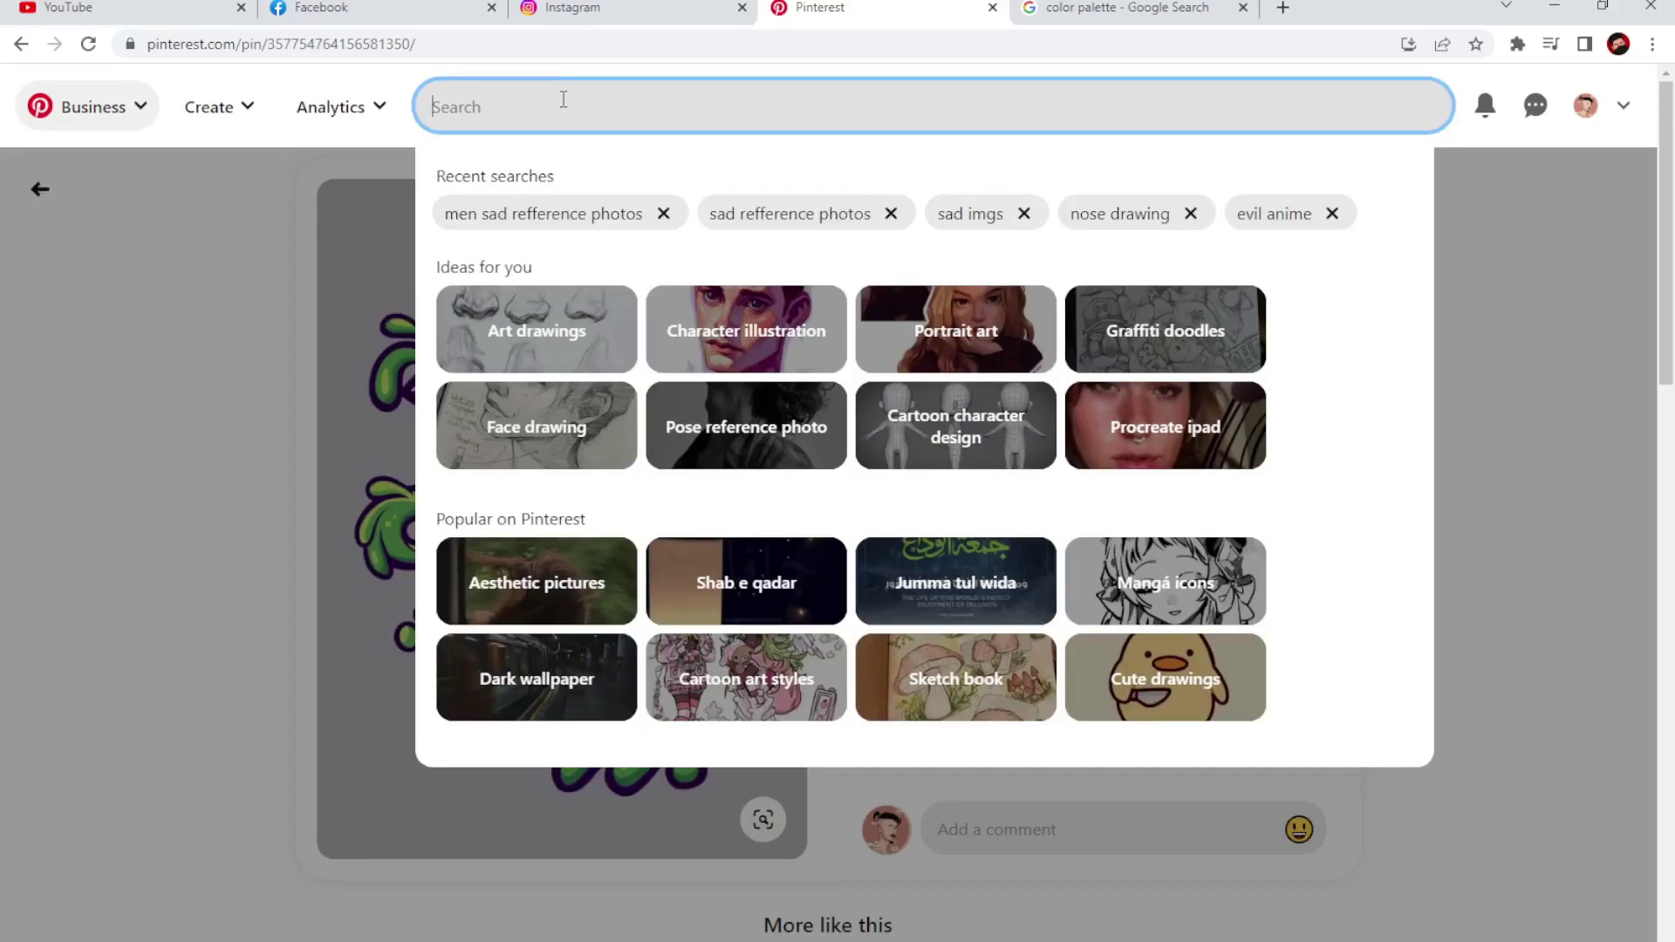
{"action": "type", "text": "graffi"}
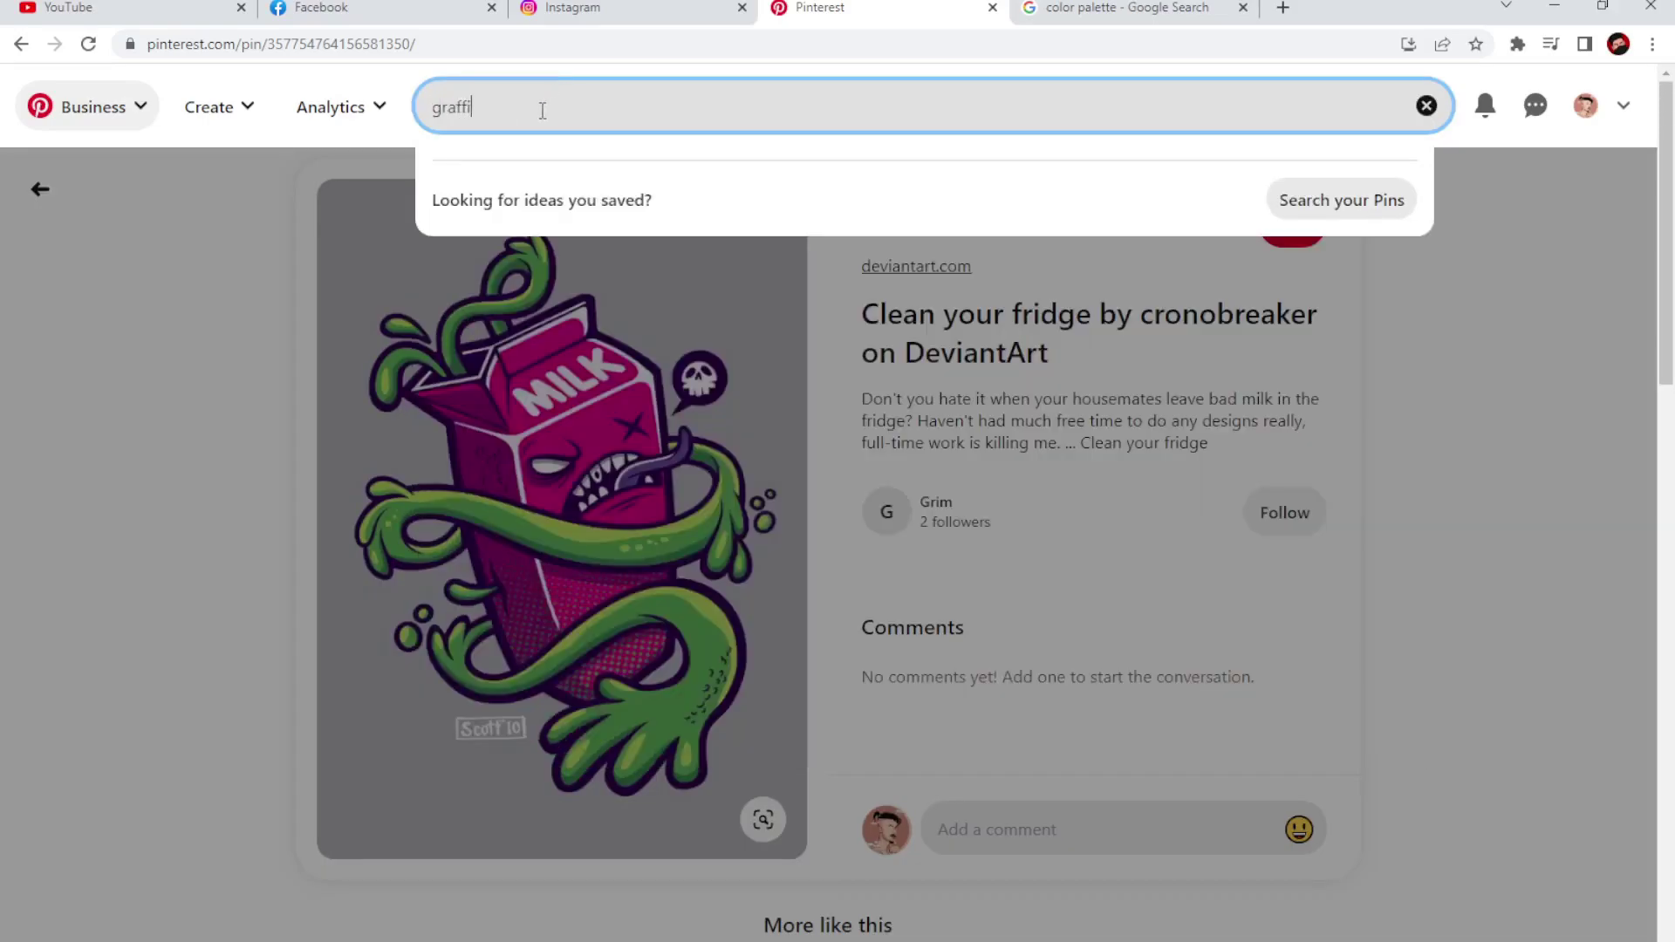
{"action": "type", "text": "ti art \\"}
{"action": "key", "text": "Return"}
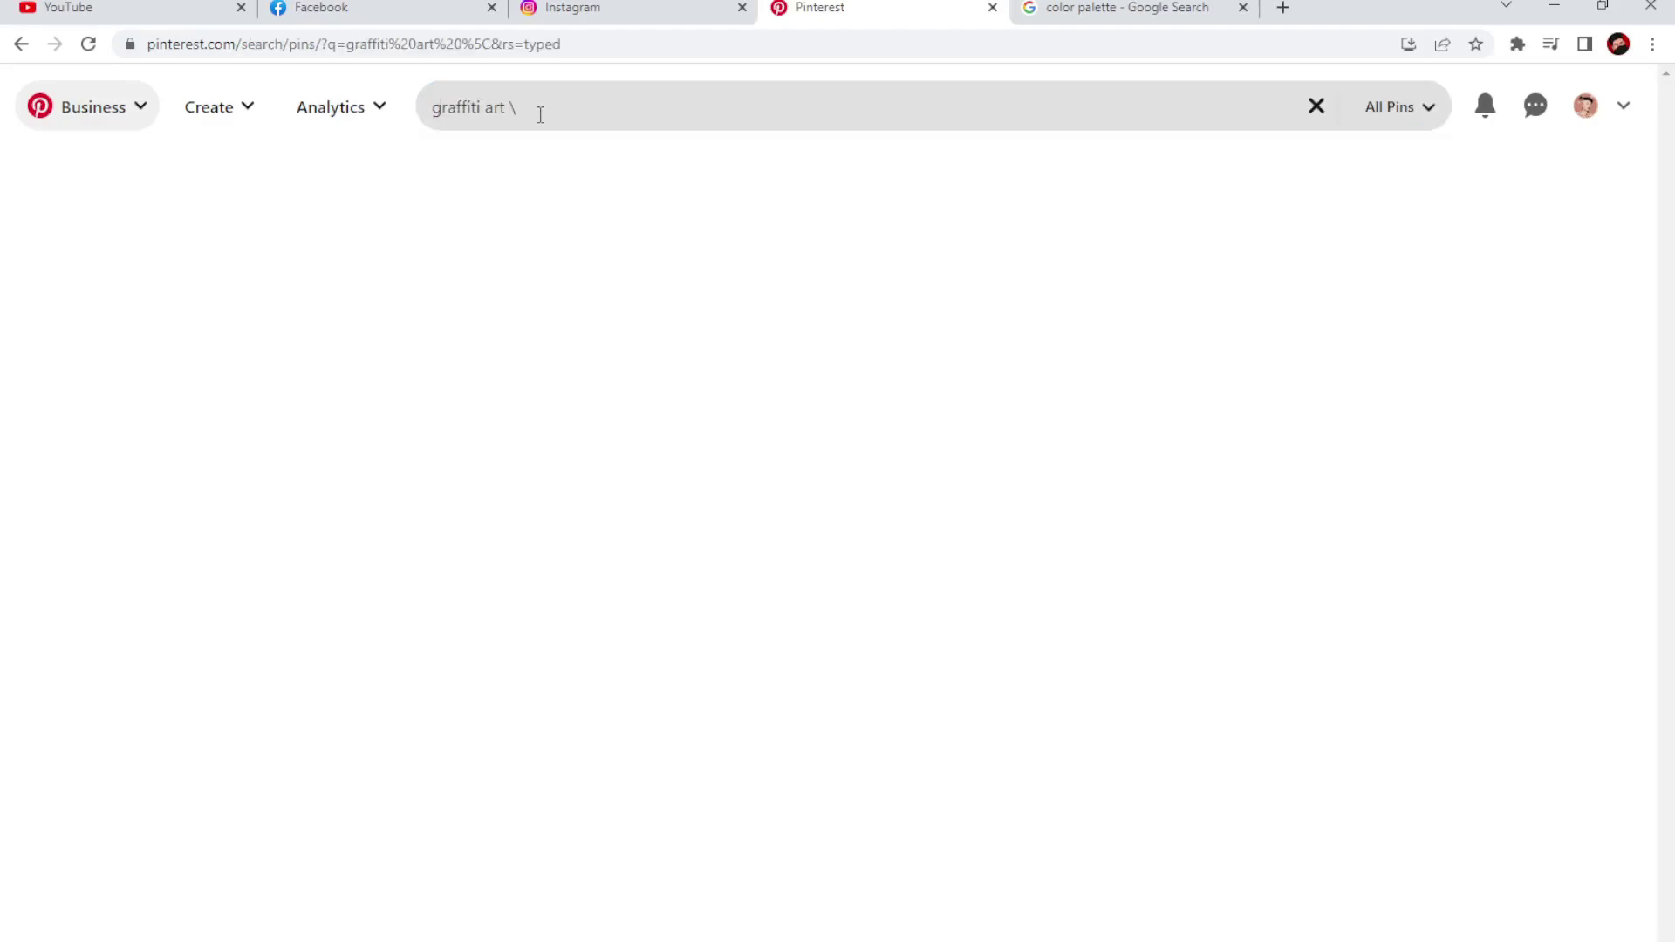
{"action": "key", "text": "BackSpace"}
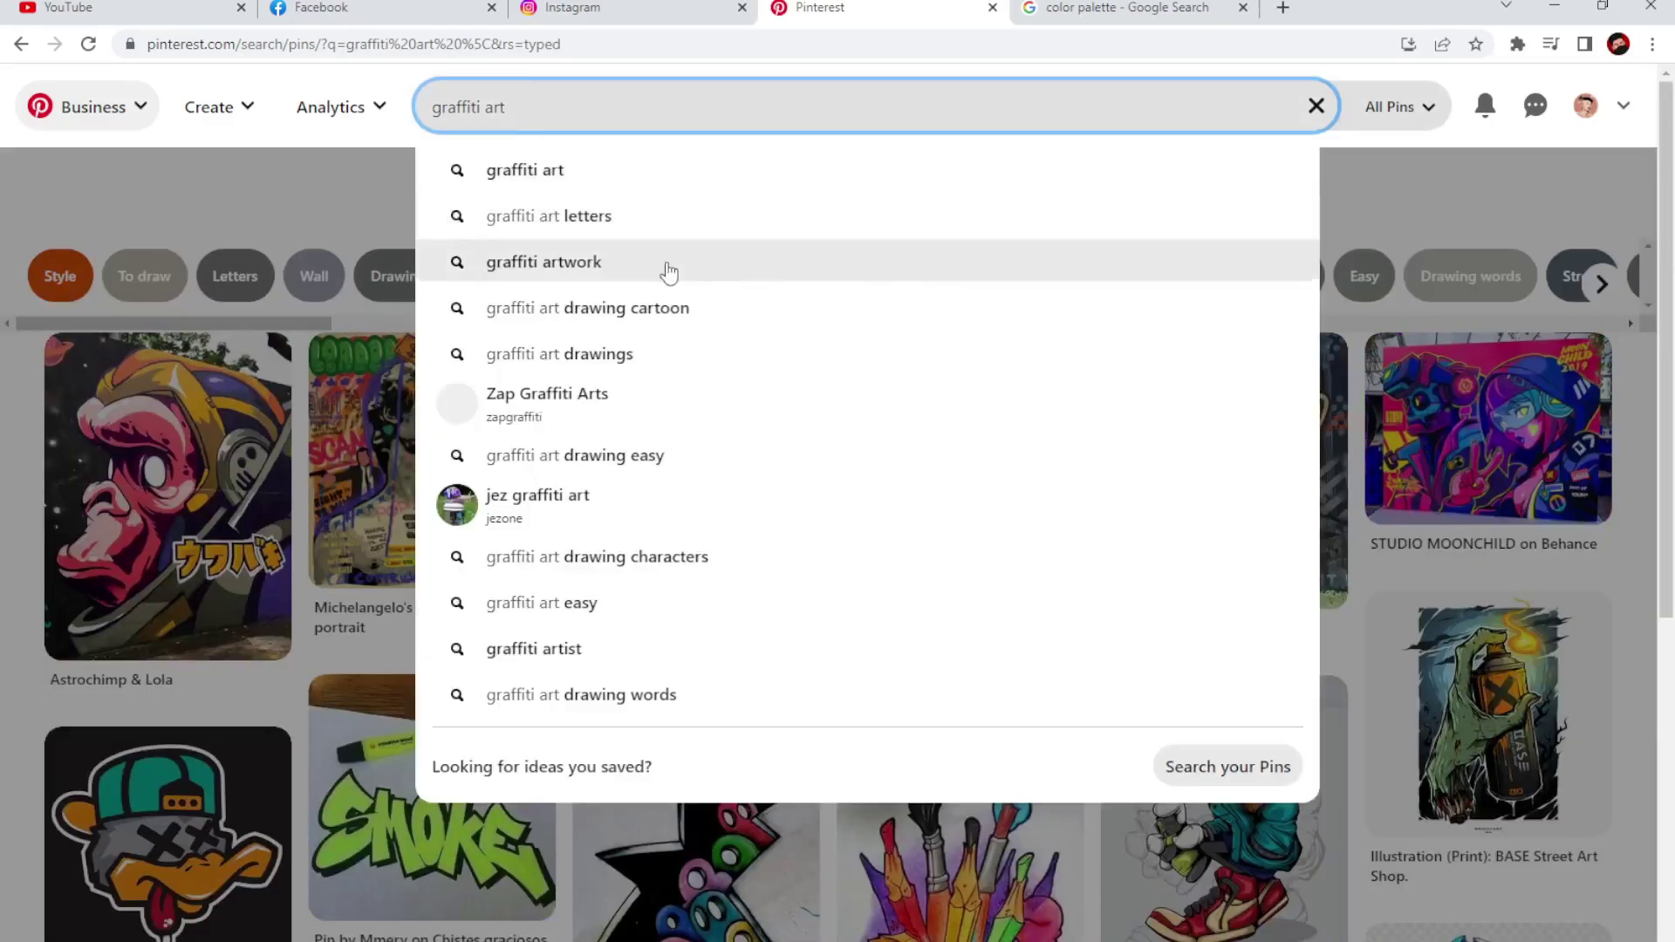
{"action": "key", "text": "Return"}
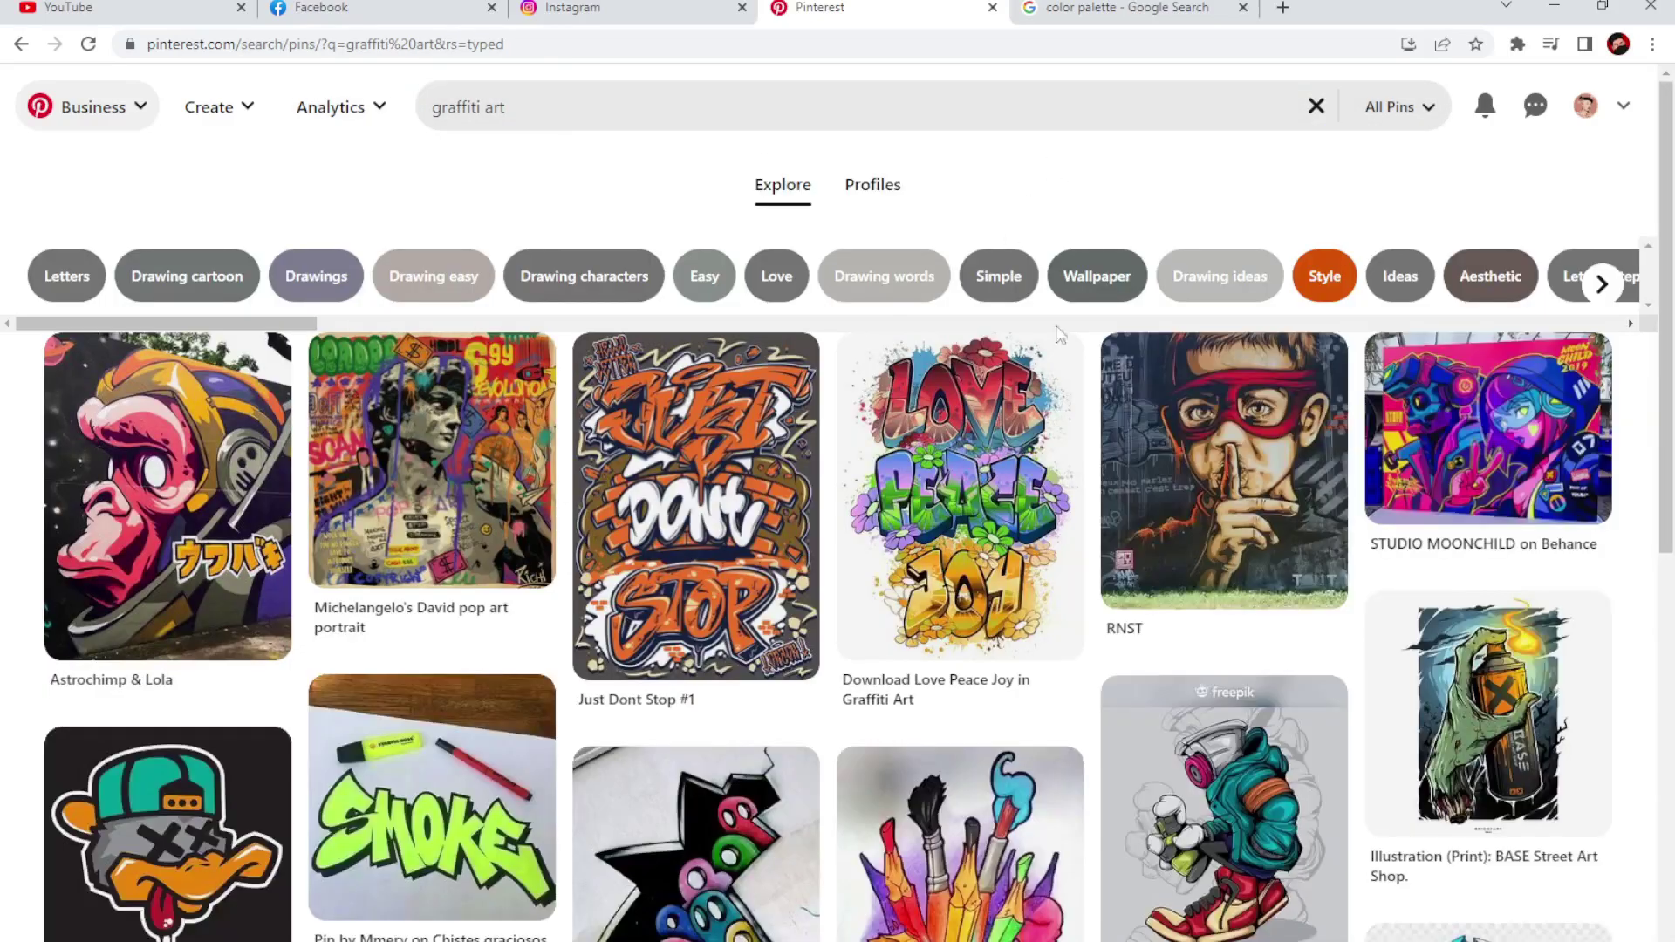
- Scroll the graffiti art results and open the Old Man Frank zombie pin
{"action": "scroll", "coordinate": [1208, 504], "scroll_direction": "down", "scroll_amount": 5}
{"action": "scroll", "coordinate": [1208, 504], "scroll_direction": "down", "scroll_amount": 3}
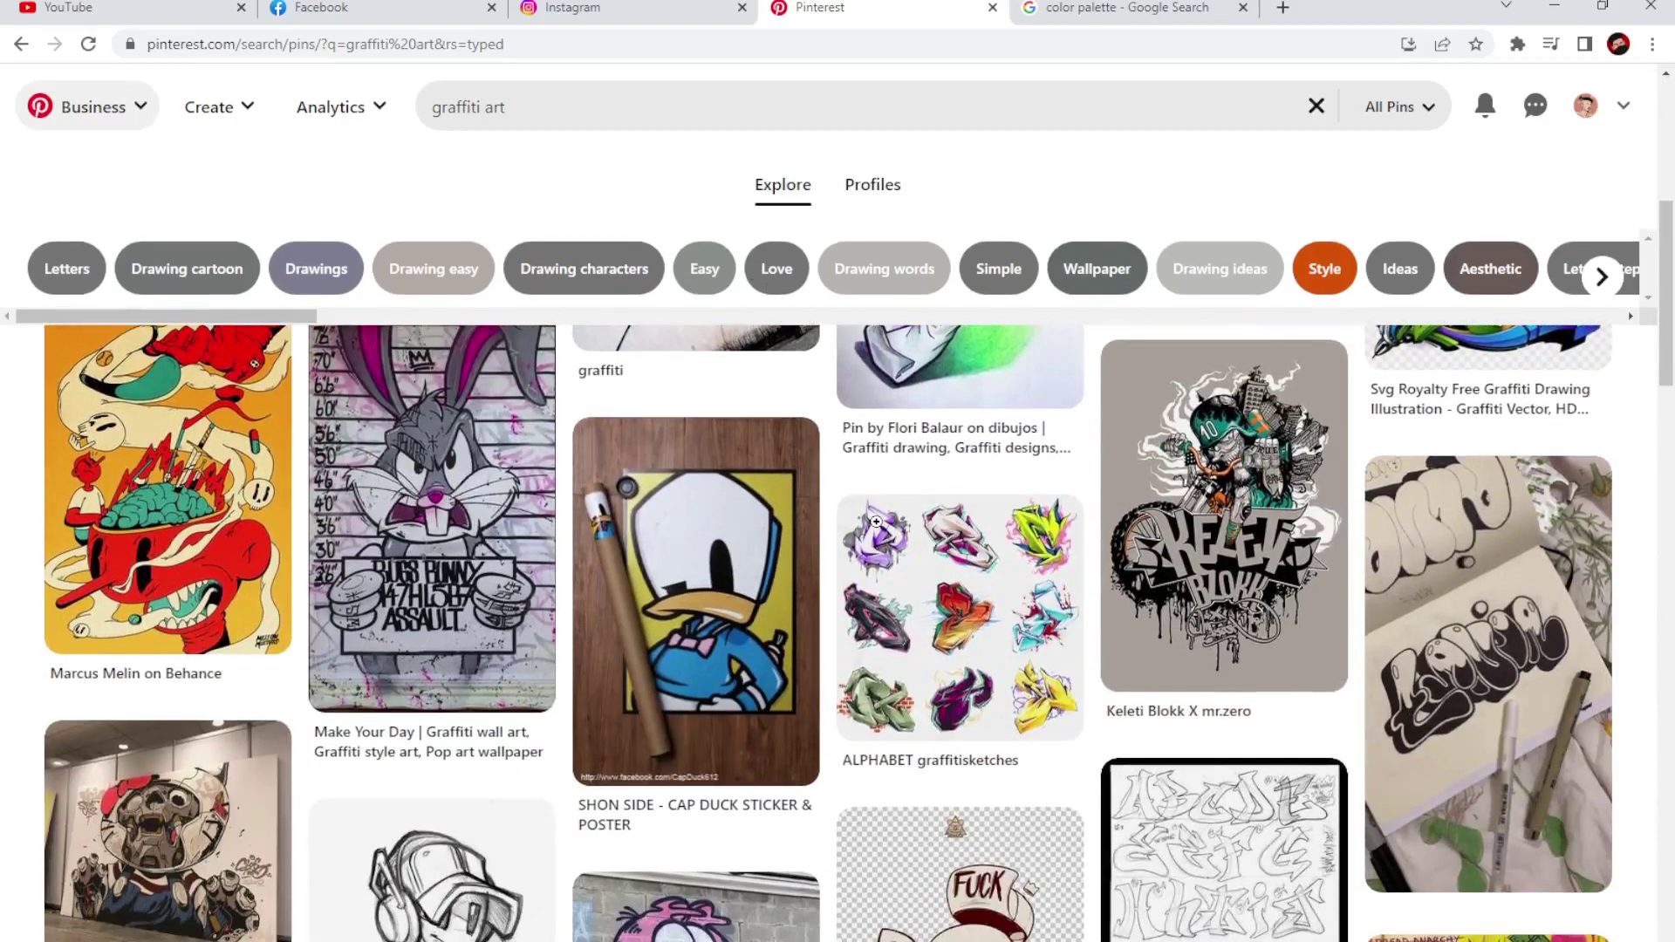
{"action": "scroll", "coordinate": [804, 601], "scroll_direction": "down", "scroll_amount": 3}
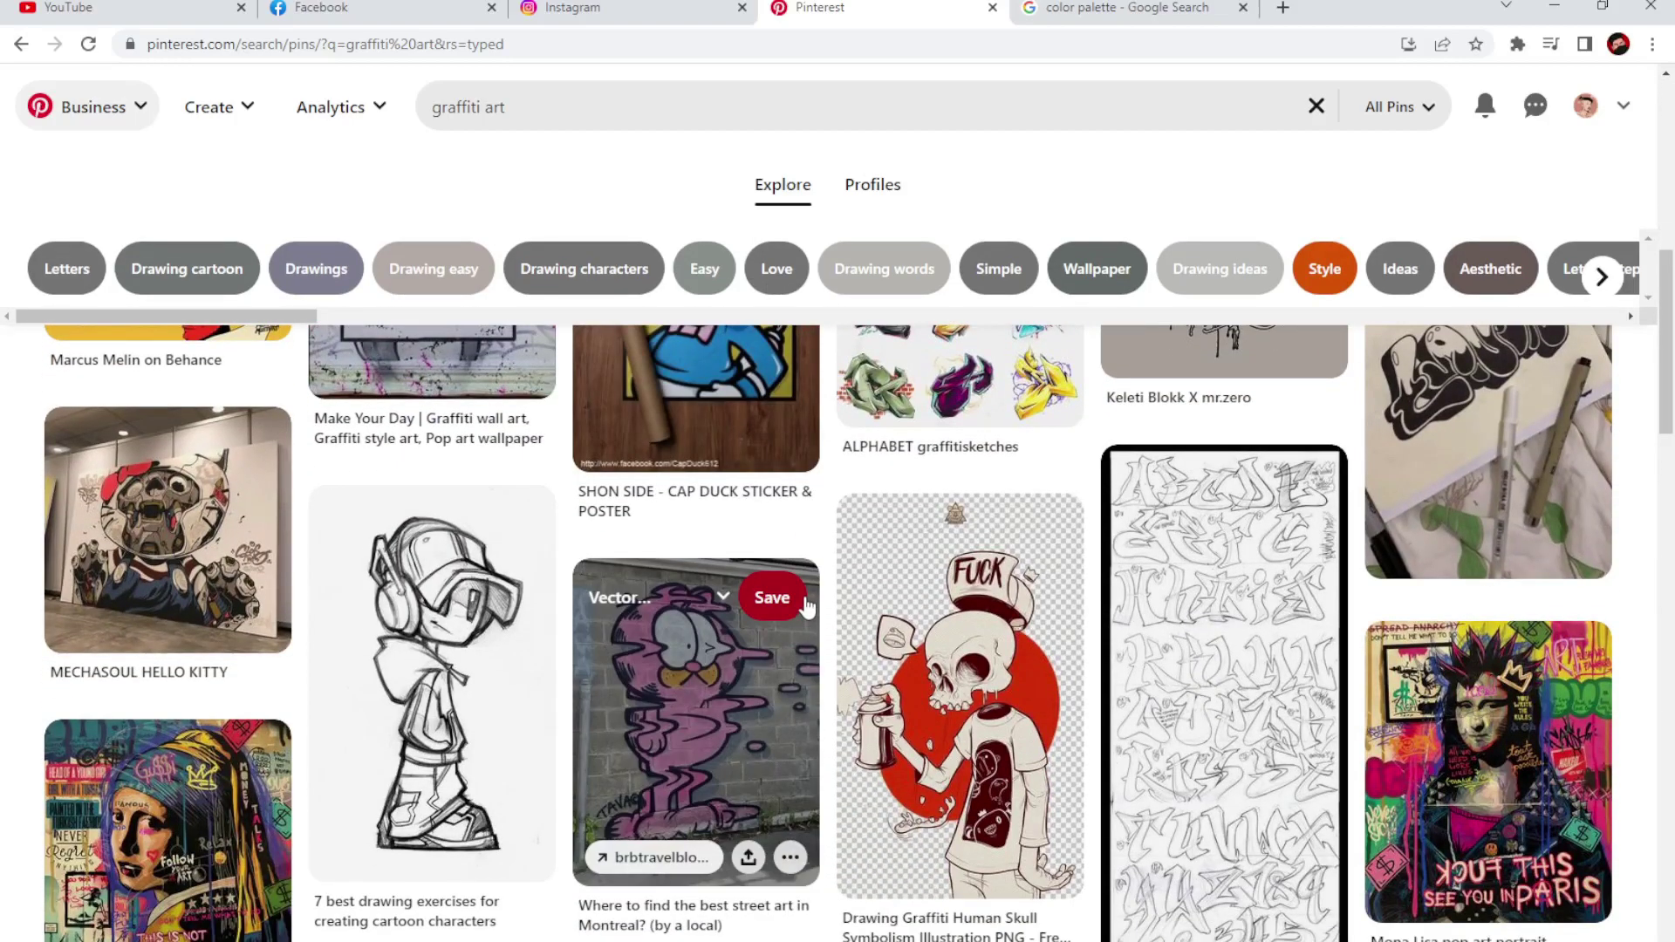
{"action": "scroll", "coordinate": [806, 593], "scroll_direction": "down", "scroll_amount": 3}
{"action": "scroll", "coordinate": [806, 593], "scroll_direction": "down", "scroll_amount": 2}
{"action": "scroll", "coordinate": [767, 610], "scroll_direction": "down", "scroll_amount": 3}
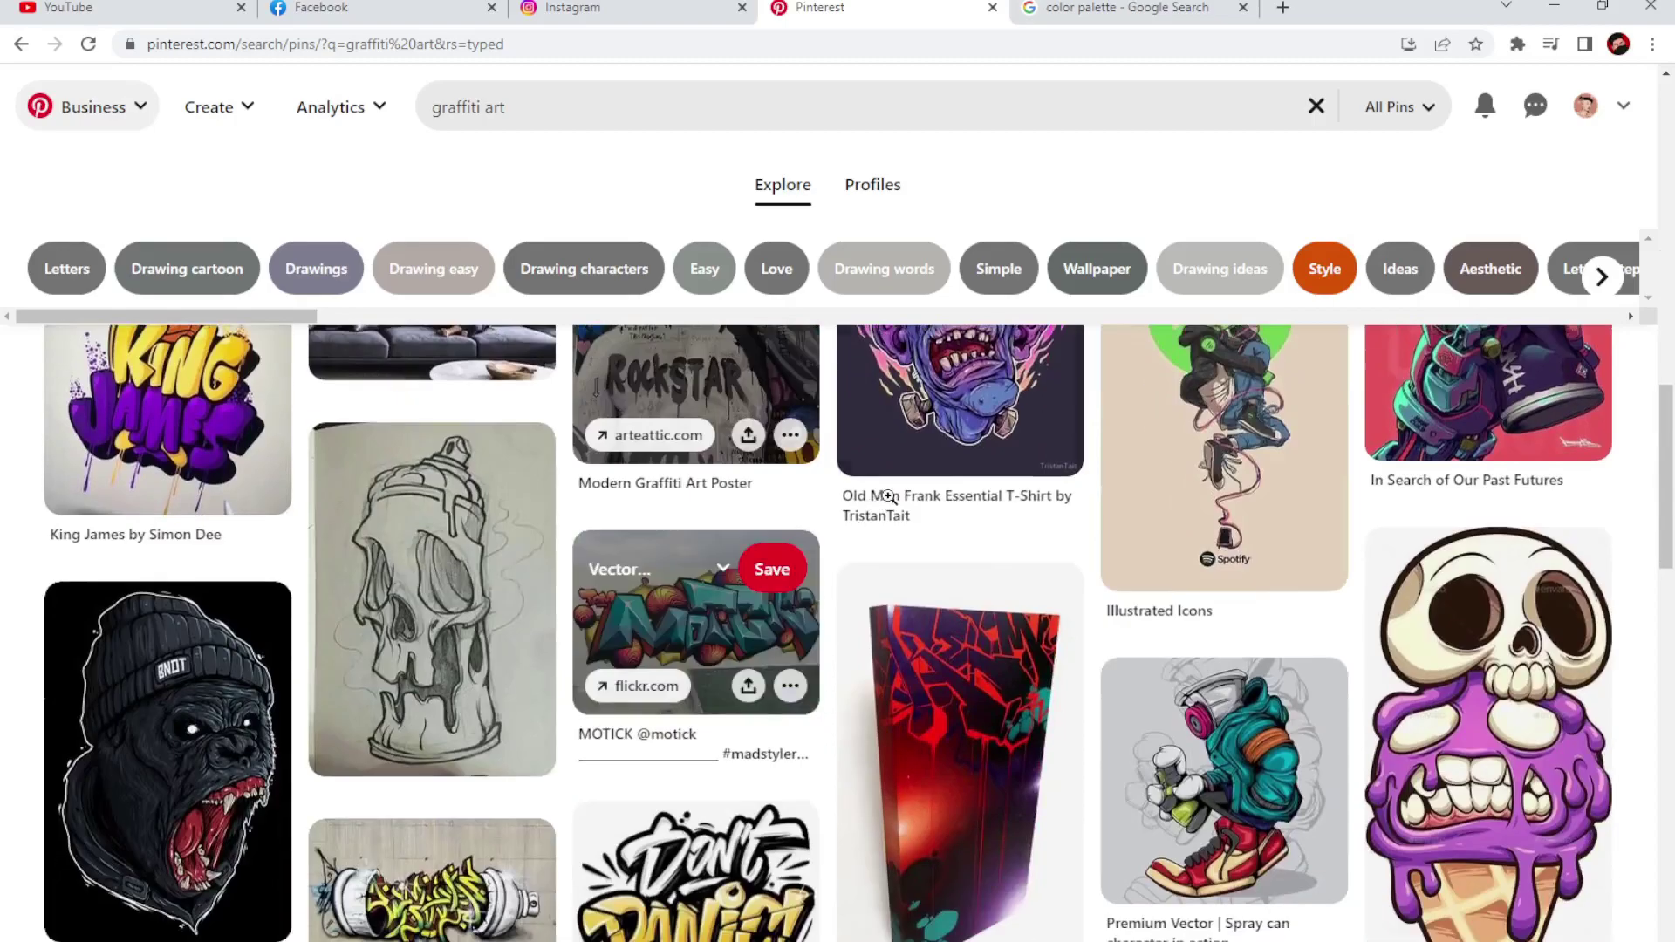
{"action": "scroll", "coordinate": [958, 367], "scroll_direction": "up", "scroll_amount": 1}
{"action": "left_click", "coordinate": [957, 368]}
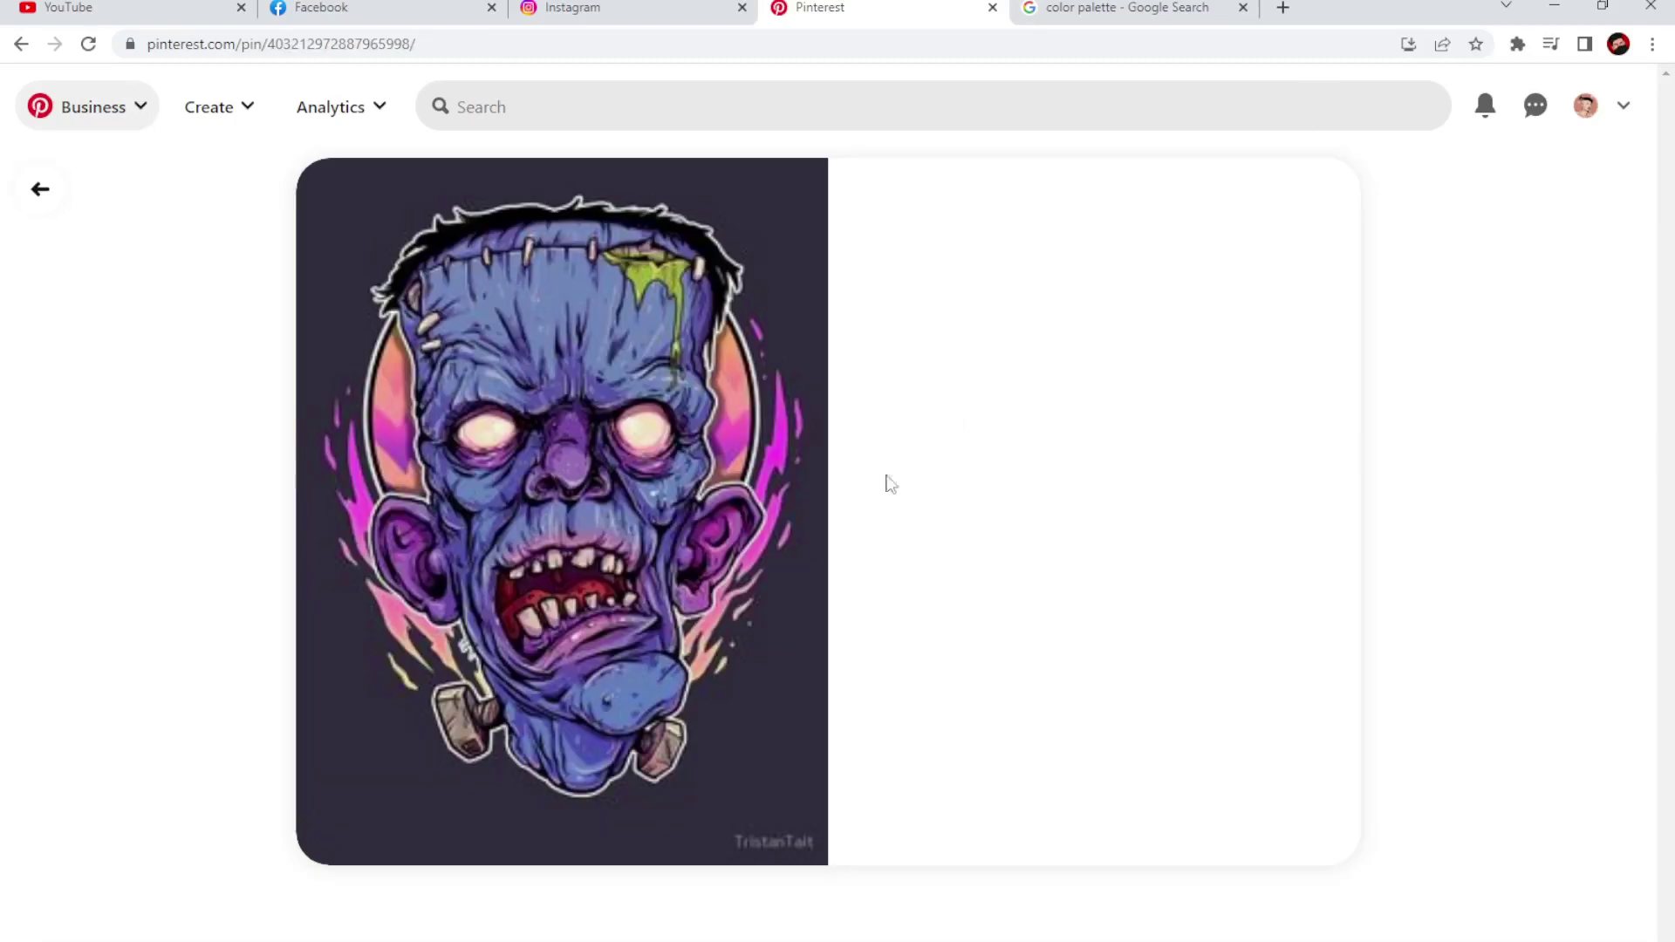
- Scroll its similar pins and open the pink skull-with-speakers logo pin
{"action": "scroll", "coordinate": [605, 453], "scroll_direction": "down", "scroll_amount": 3}
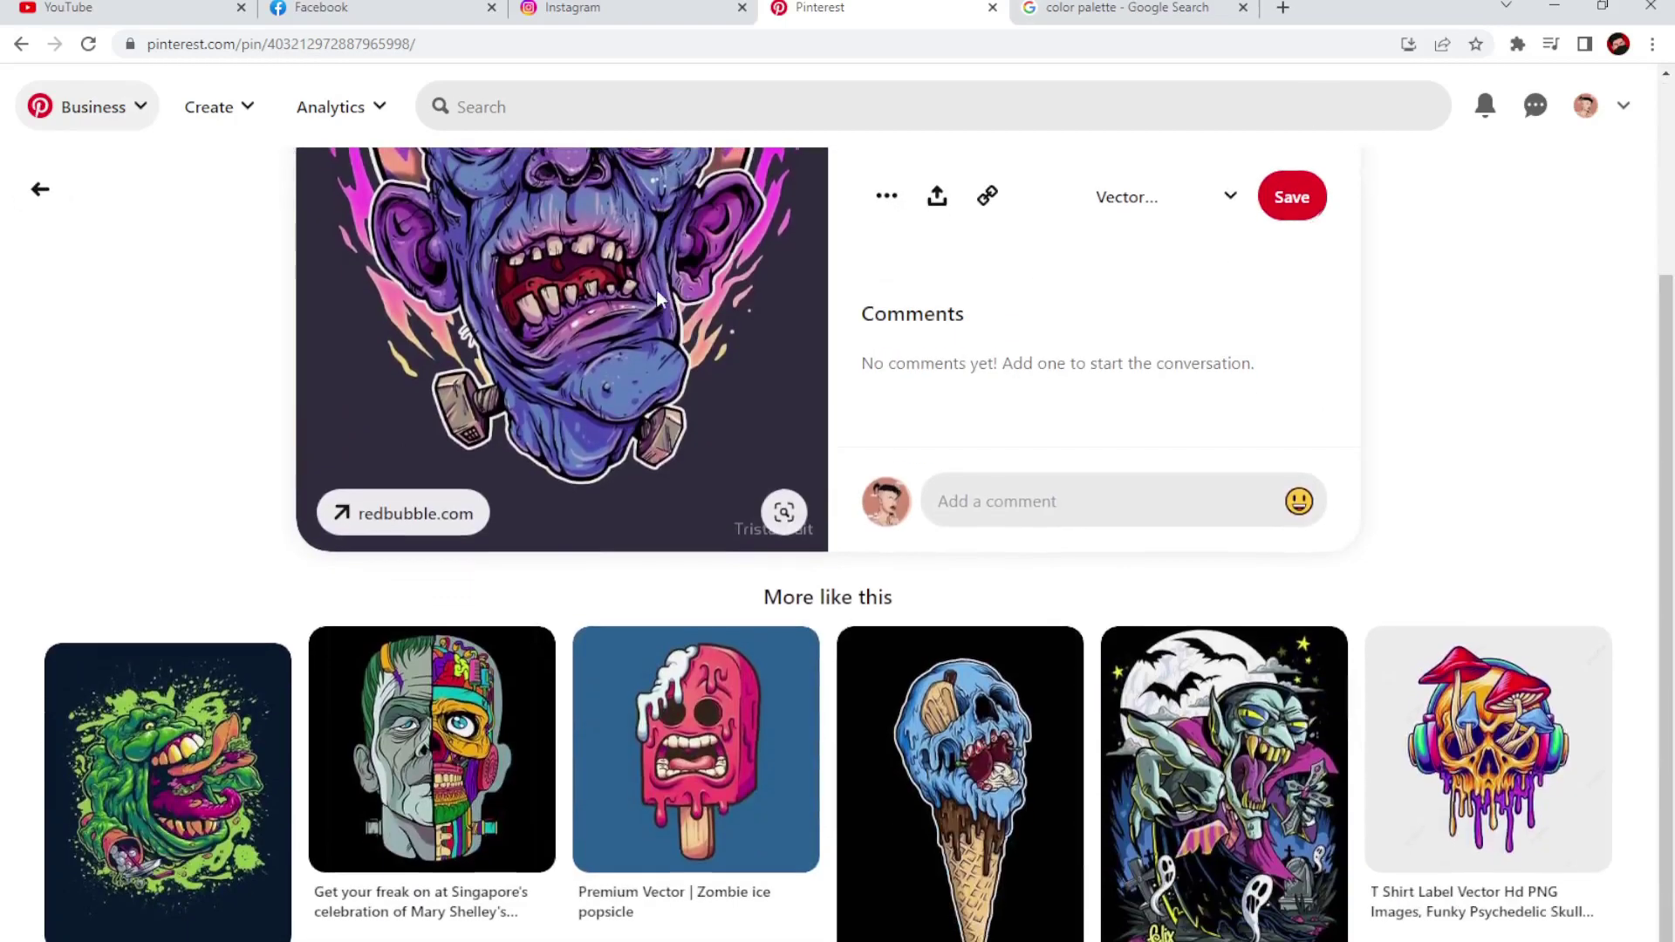
{"action": "scroll", "coordinate": [649, 267], "scroll_direction": "down", "scroll_amount": 3}
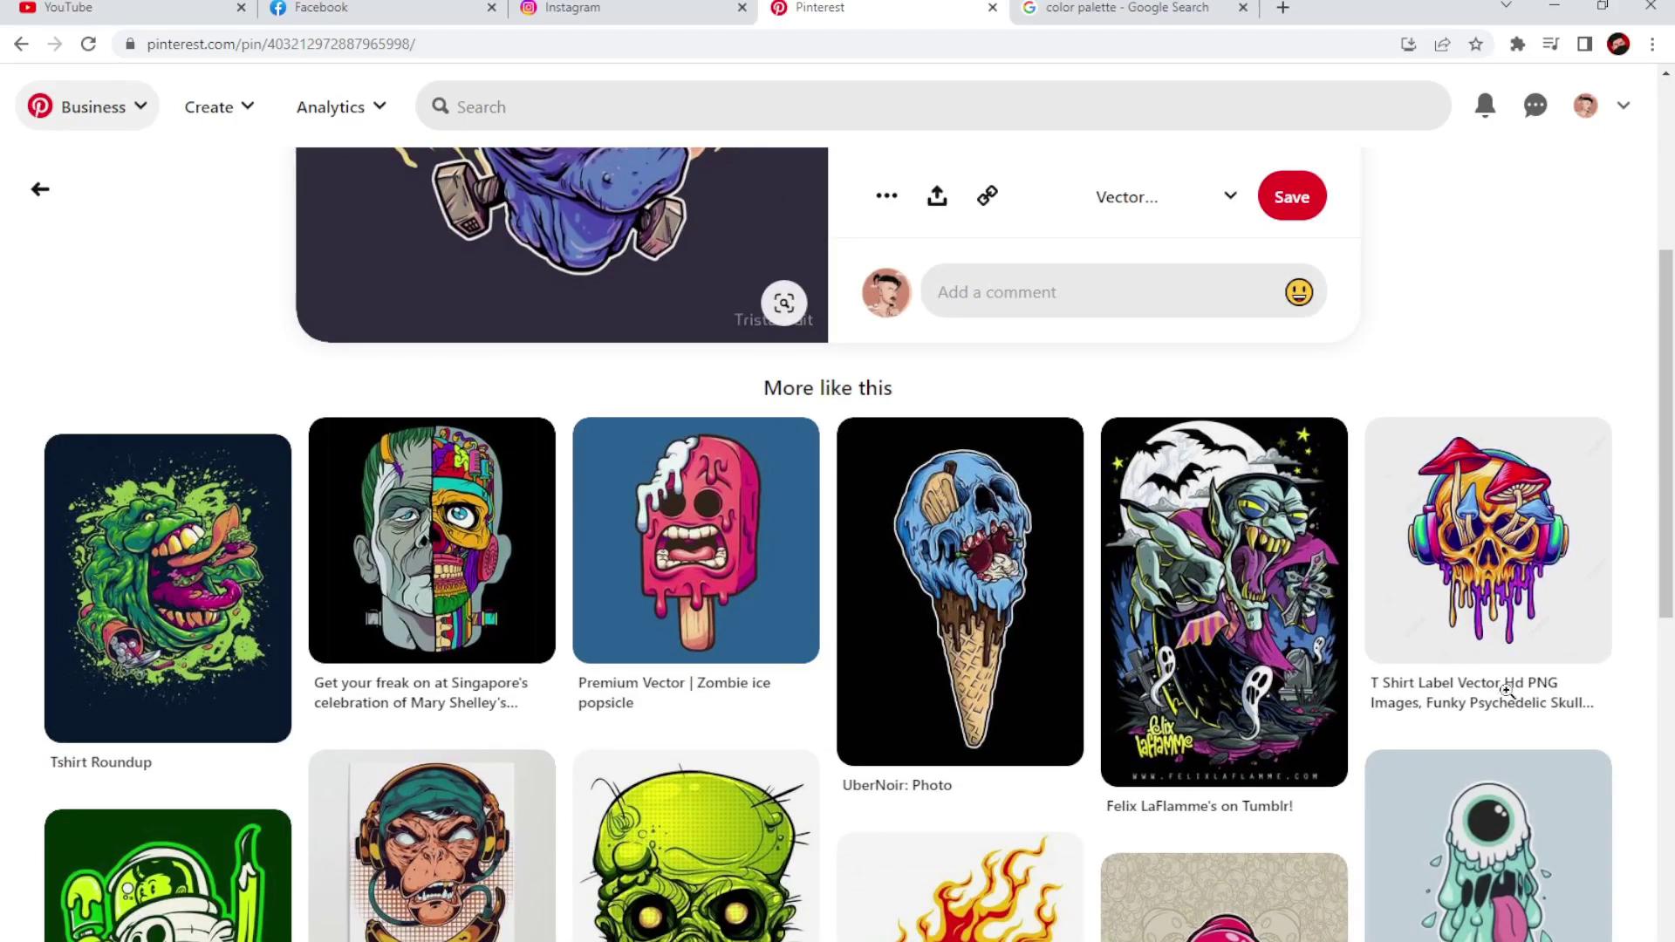
{"action": "scroll", "coordinate": [873, 436], "scroll_direction": "down", "scroll_amount": 2}
{"action": "scroll", "coordinate": [620, 679], "scroll_direction": "down", "scroll_amount": 2}
{"action": "scroll", "coordinate": [872, 523], "scroll_direction": "down", "scroll_amount": 1}
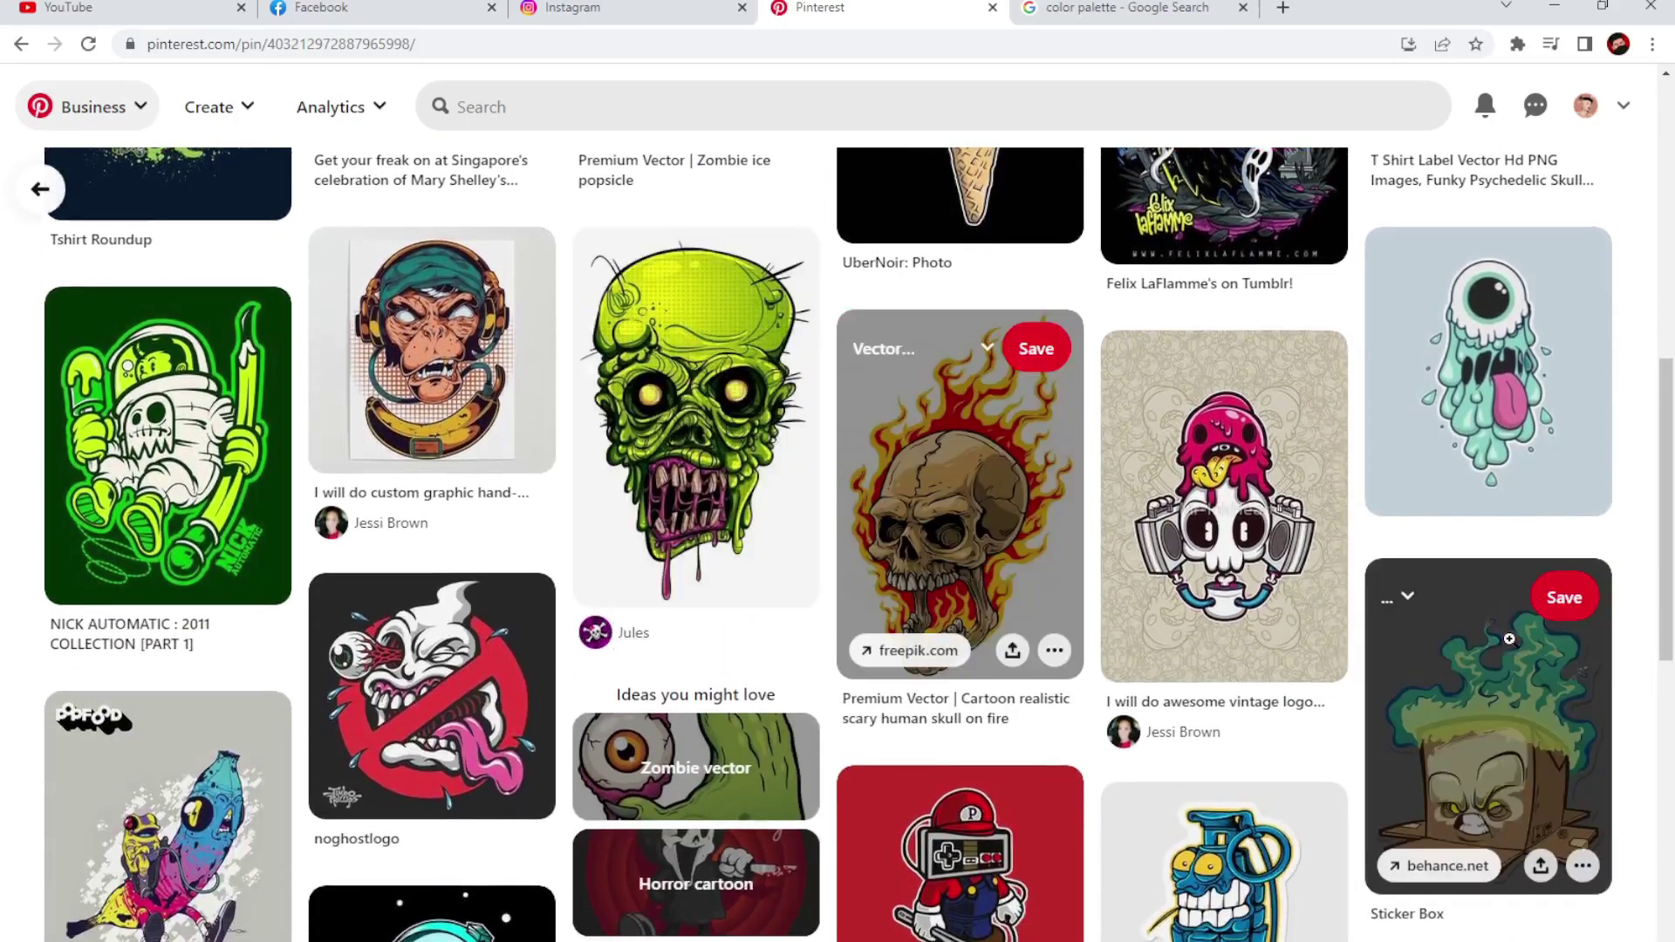
{"action": "left_click", "coordinate": [1239, 514]}
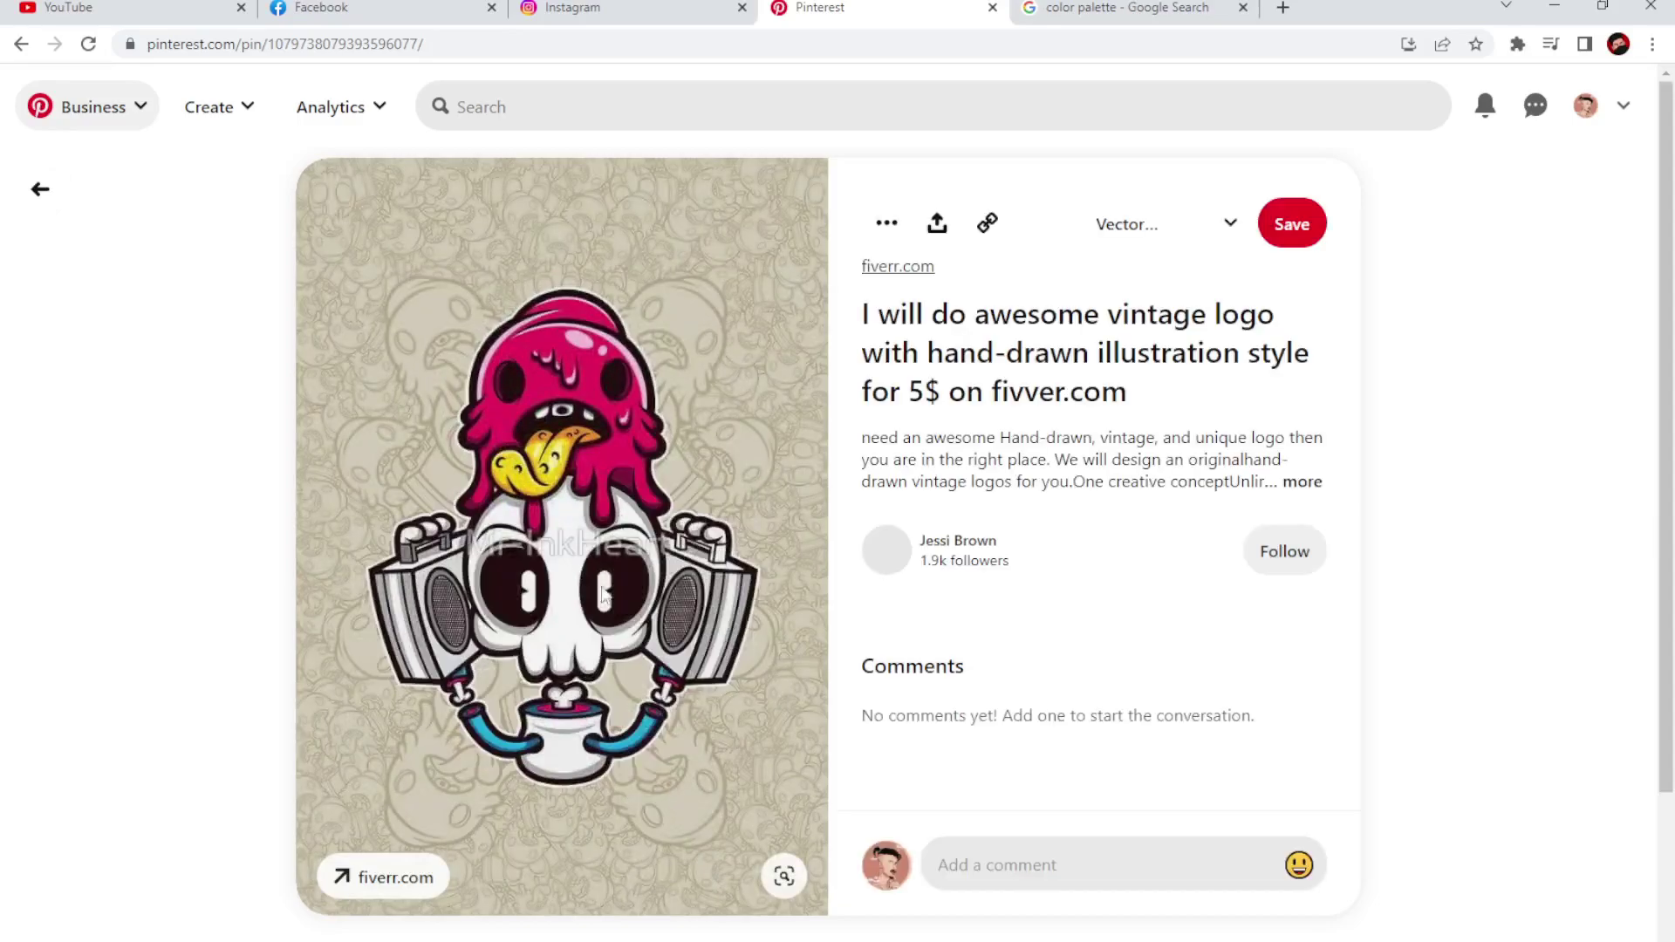
- Scroll through the zombie-style pins related to the skull-with-speakers logo
{"action": "scroll", "coordinate": [594, 471], "scroll_direction": "down", "scroll_amount": 2}
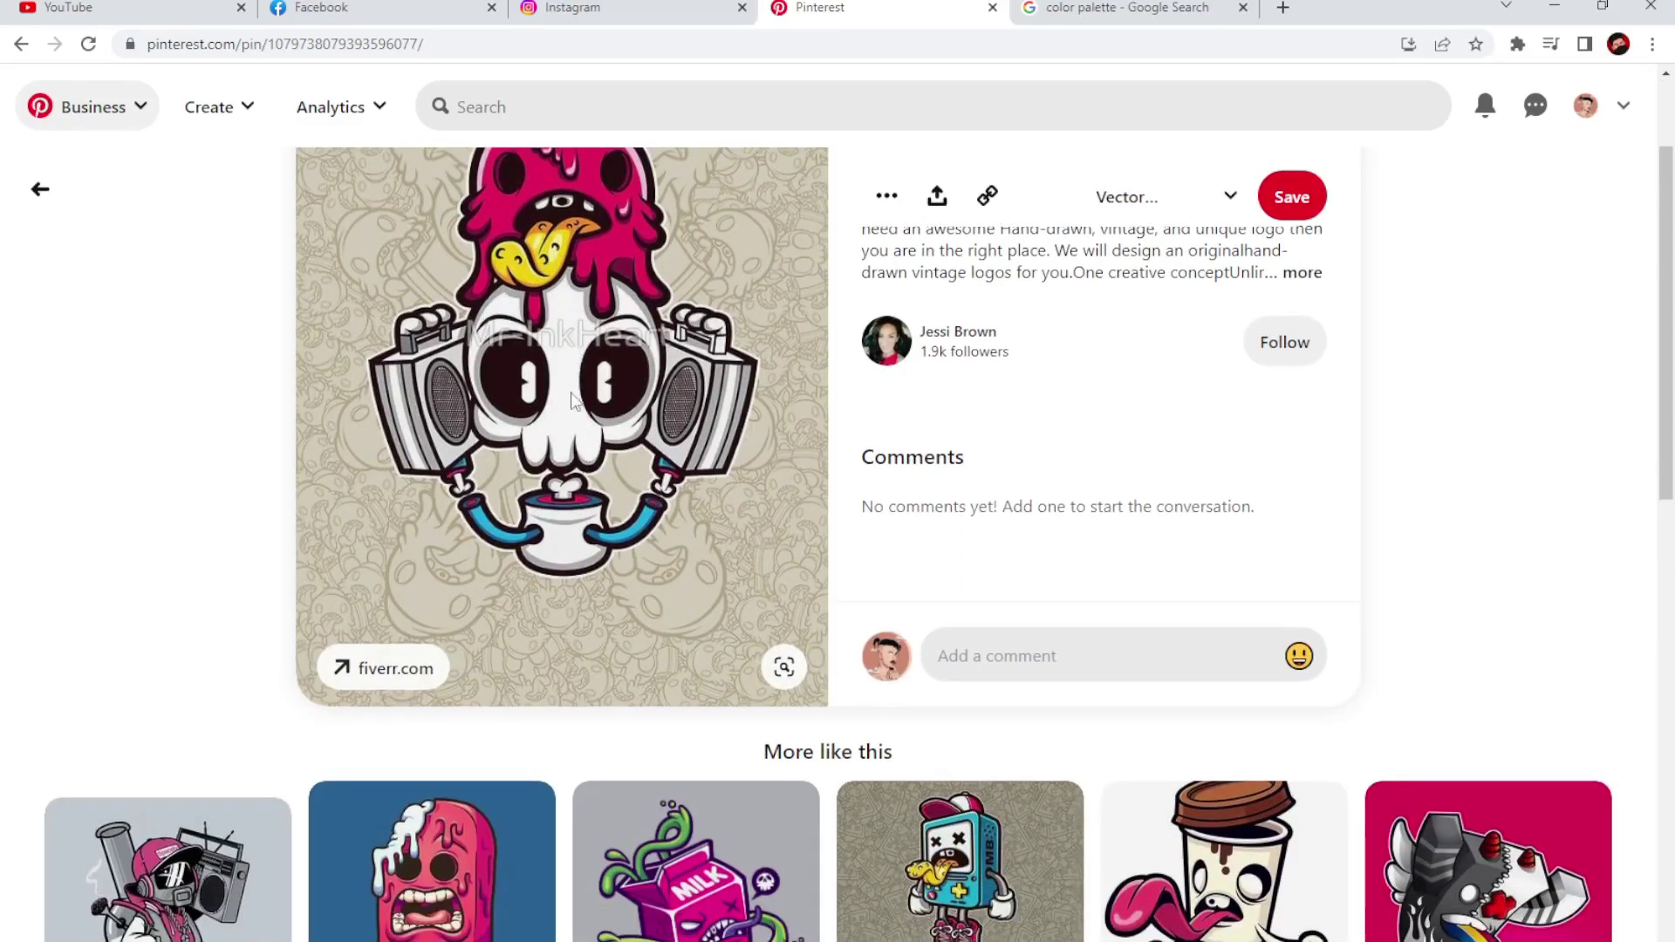
{"action": "scroll", "coordinate": [572, 400], "scroll_direction": "down", "scroll_amount": 3}
{"action": "scroll", "coordinate": [571, 401], "scroll_direction": "down", "scroll_amount": 3}
{"action": "scroll", "coordinate": [571, 410], "scroll_direction": "down", "scroll_amount": 1}
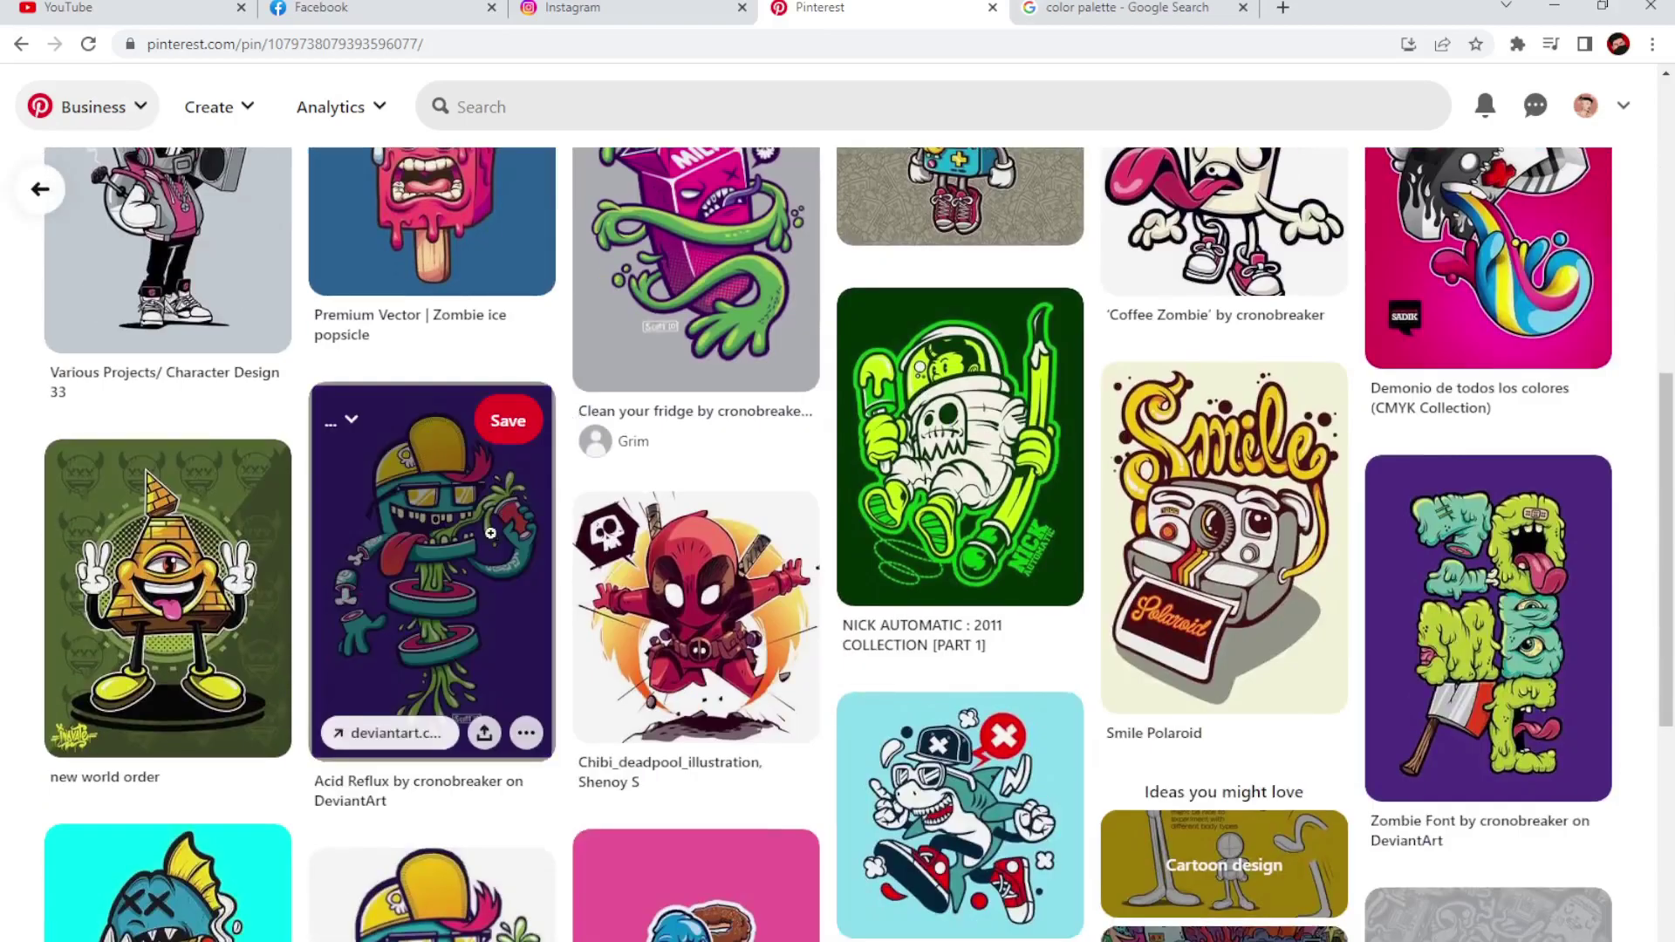
{"action": "scroll", "coordinate": [523, 489], "scroll_direction": "down", "scroll_amount": 1}
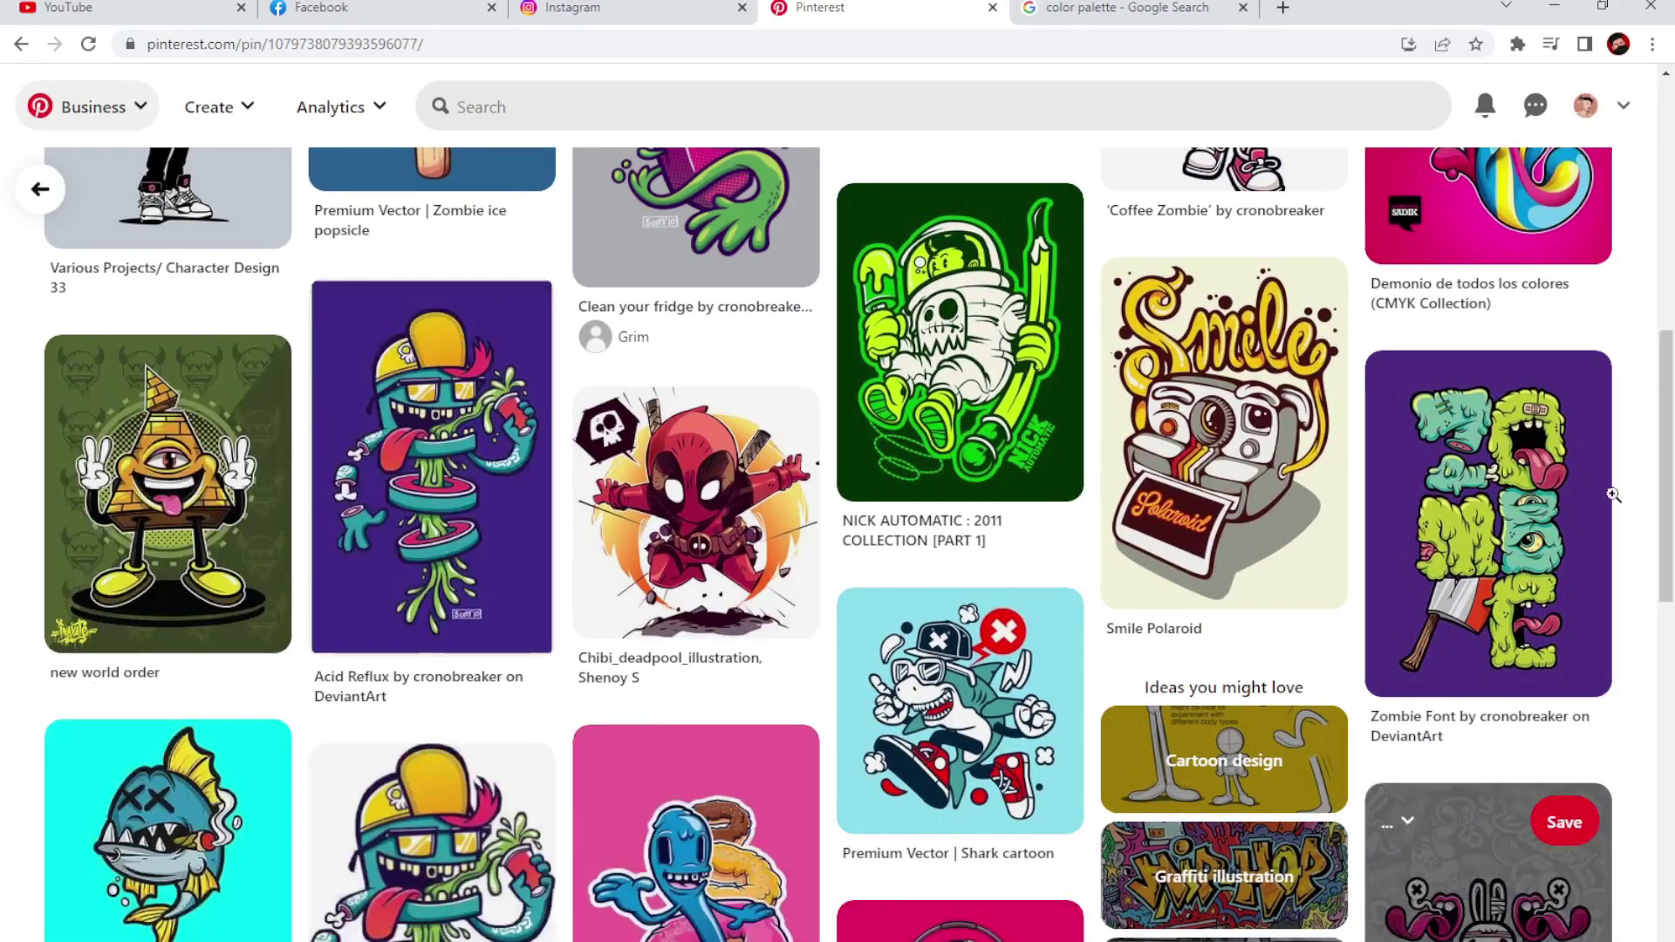
{"action": "scroll", "coordinate": [966, 370], "scroll_direction": "down", "scroll_amount": 2}
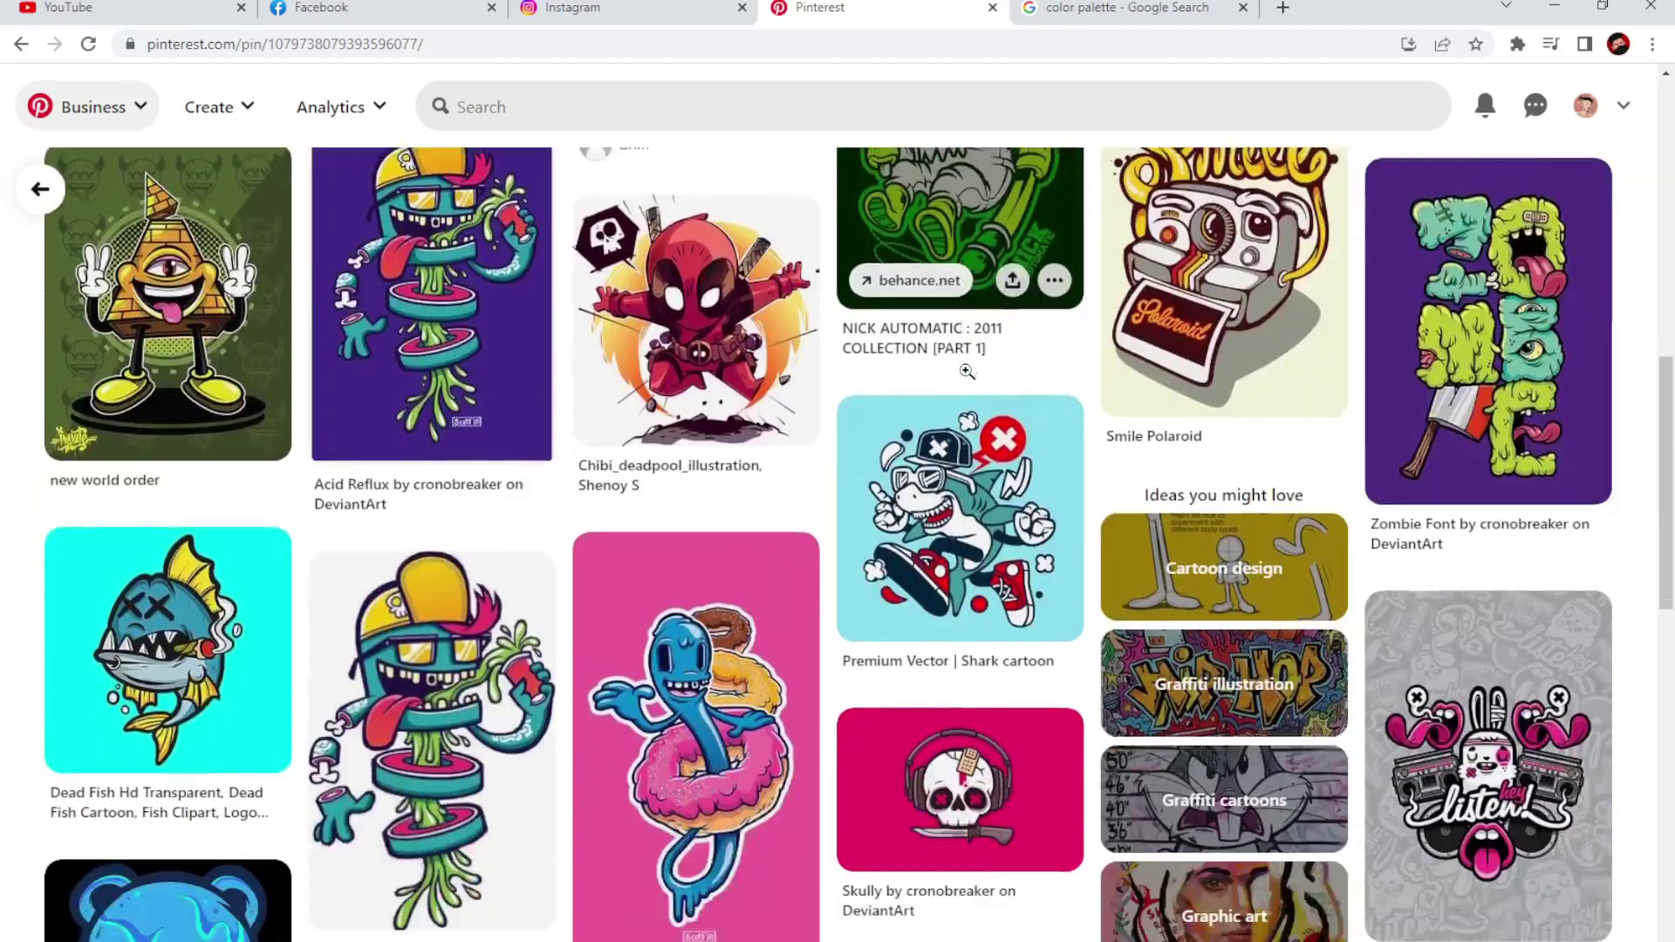
{"action": "scroll", "coordinate": [960, 375], "scroll_direction": "down", "scroll_amount": 2}
{"action": "scroll", "coordinate": [1422, 706], "scroll_direction": "down", "scroll_amount": 3}
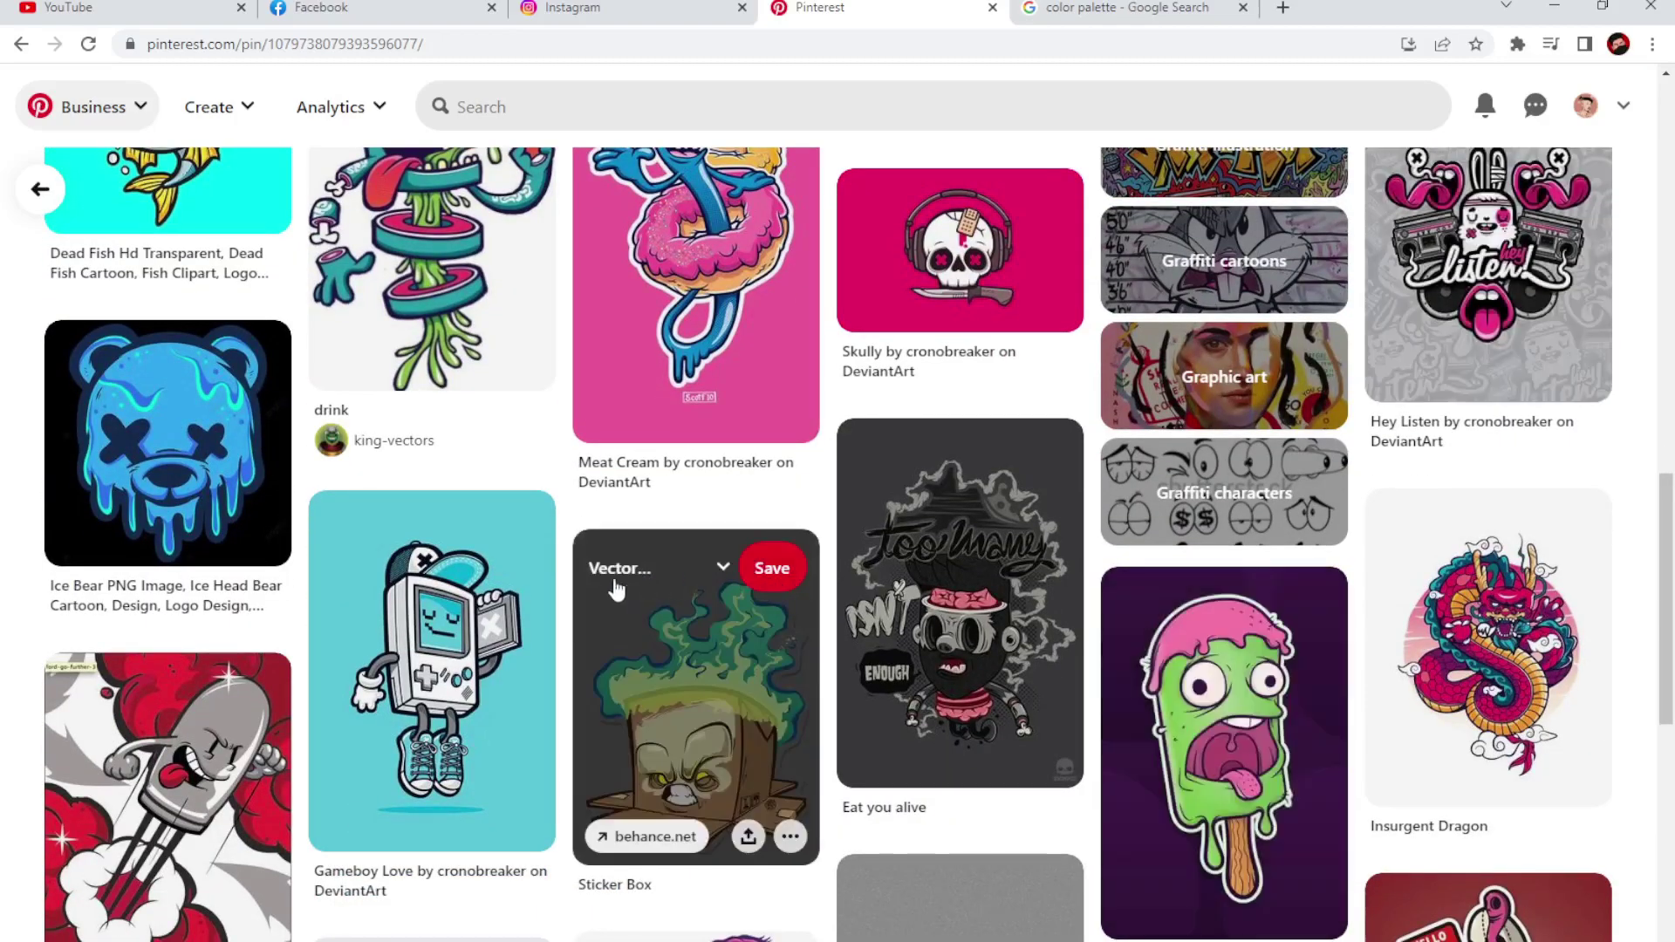
{"action": "scroll", "coordinate": [611, 628], "scroll_direction": "down", "scroll_amount": 3}
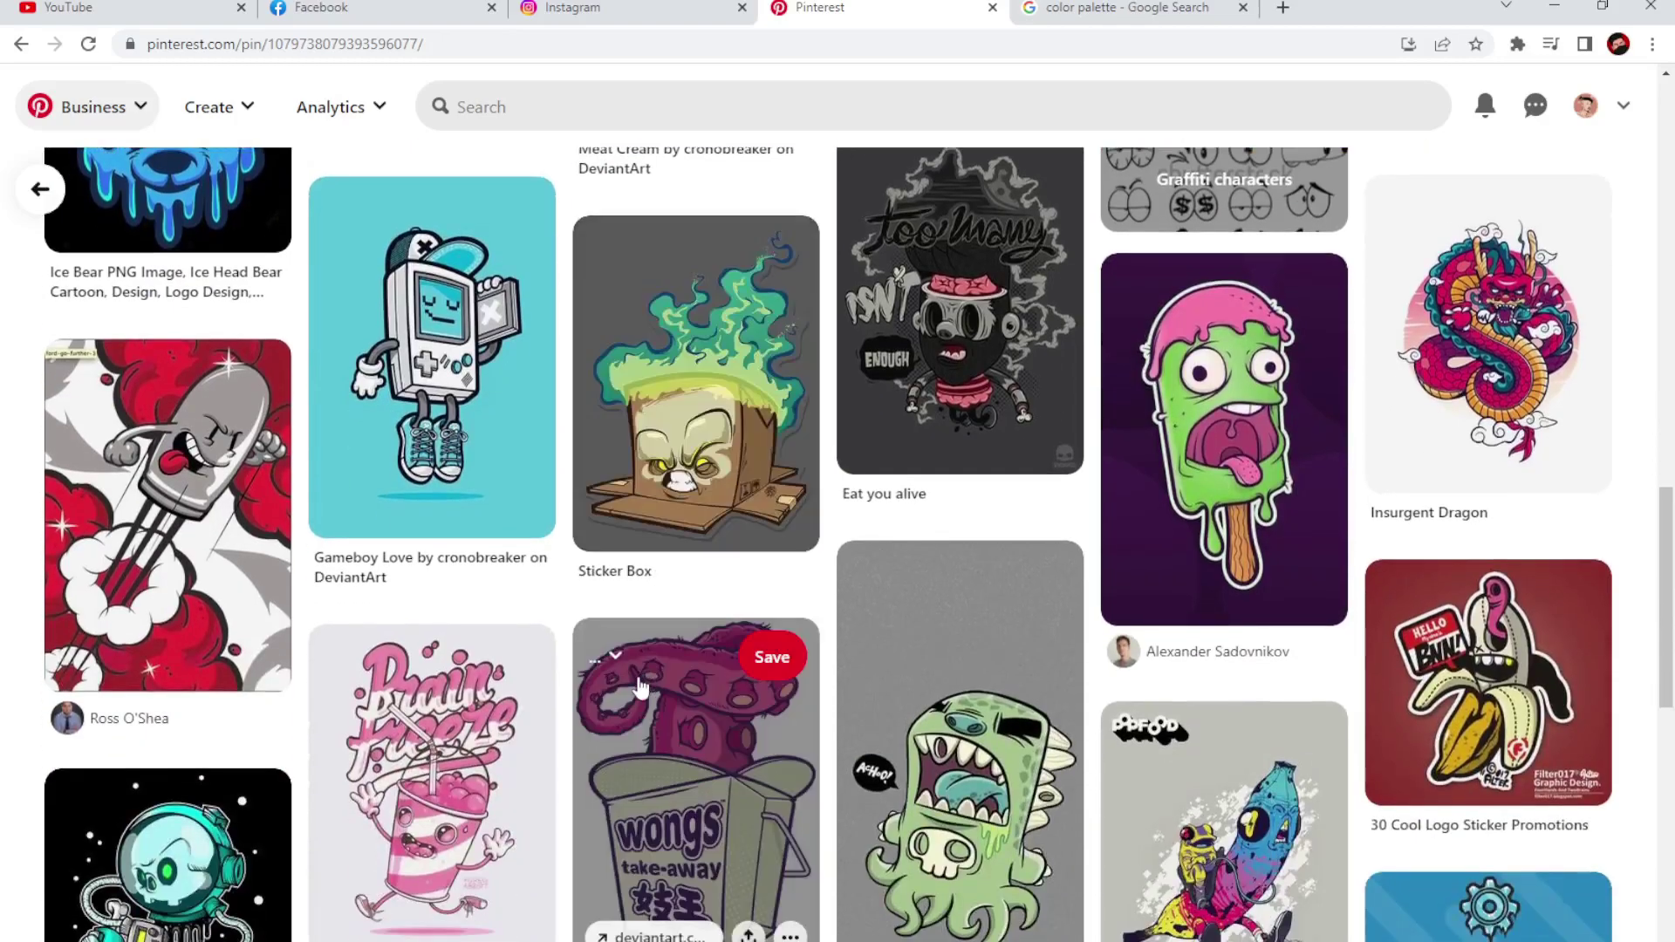
{"action": "scroll", "coordinate": [637, 664], "scroll_direction": "down", "scroll_amount": 5}
{"action": "scroll", "coordinate": [636, 663], "scroll_direction": "down", "scroll_amount": 4}
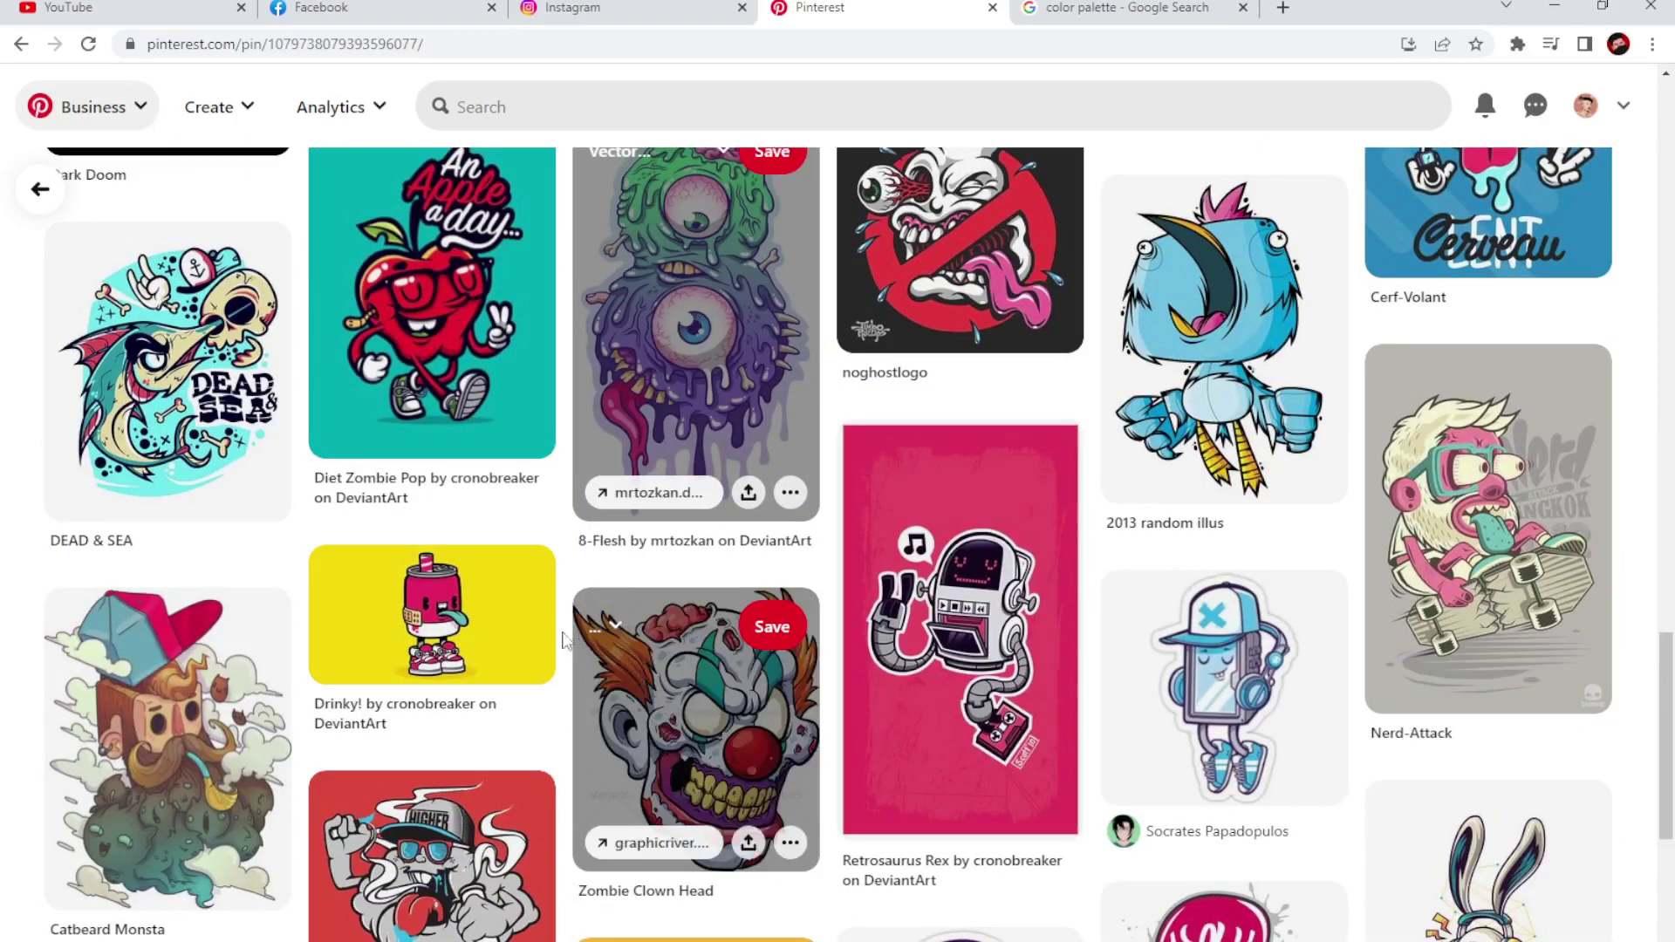
{"action": "scroll", "coordinate": [743, 693], "scroll_direction": "down", "scroll_amount": 5}
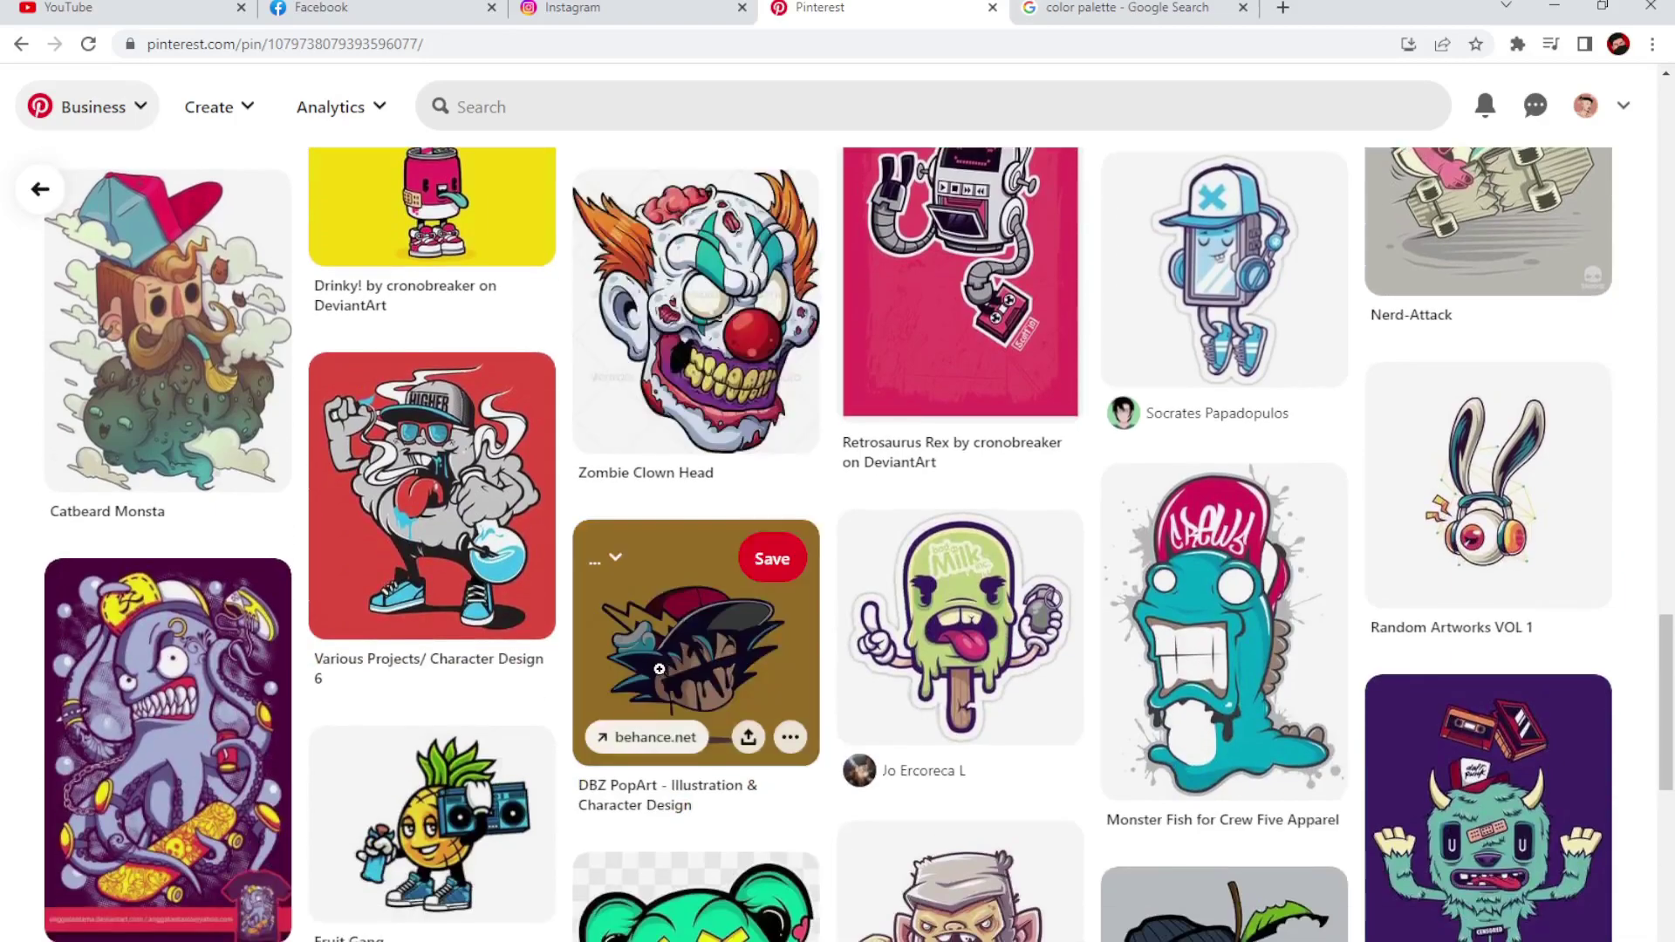
{"action": "scroll", "coordinate": [743, 692], "scroll_direction": "down", "scroll_amount": 1}
{"action": "scroll", "coordinate": [241, 548], "scroll_direction": "down", "scroll_amount": 5}
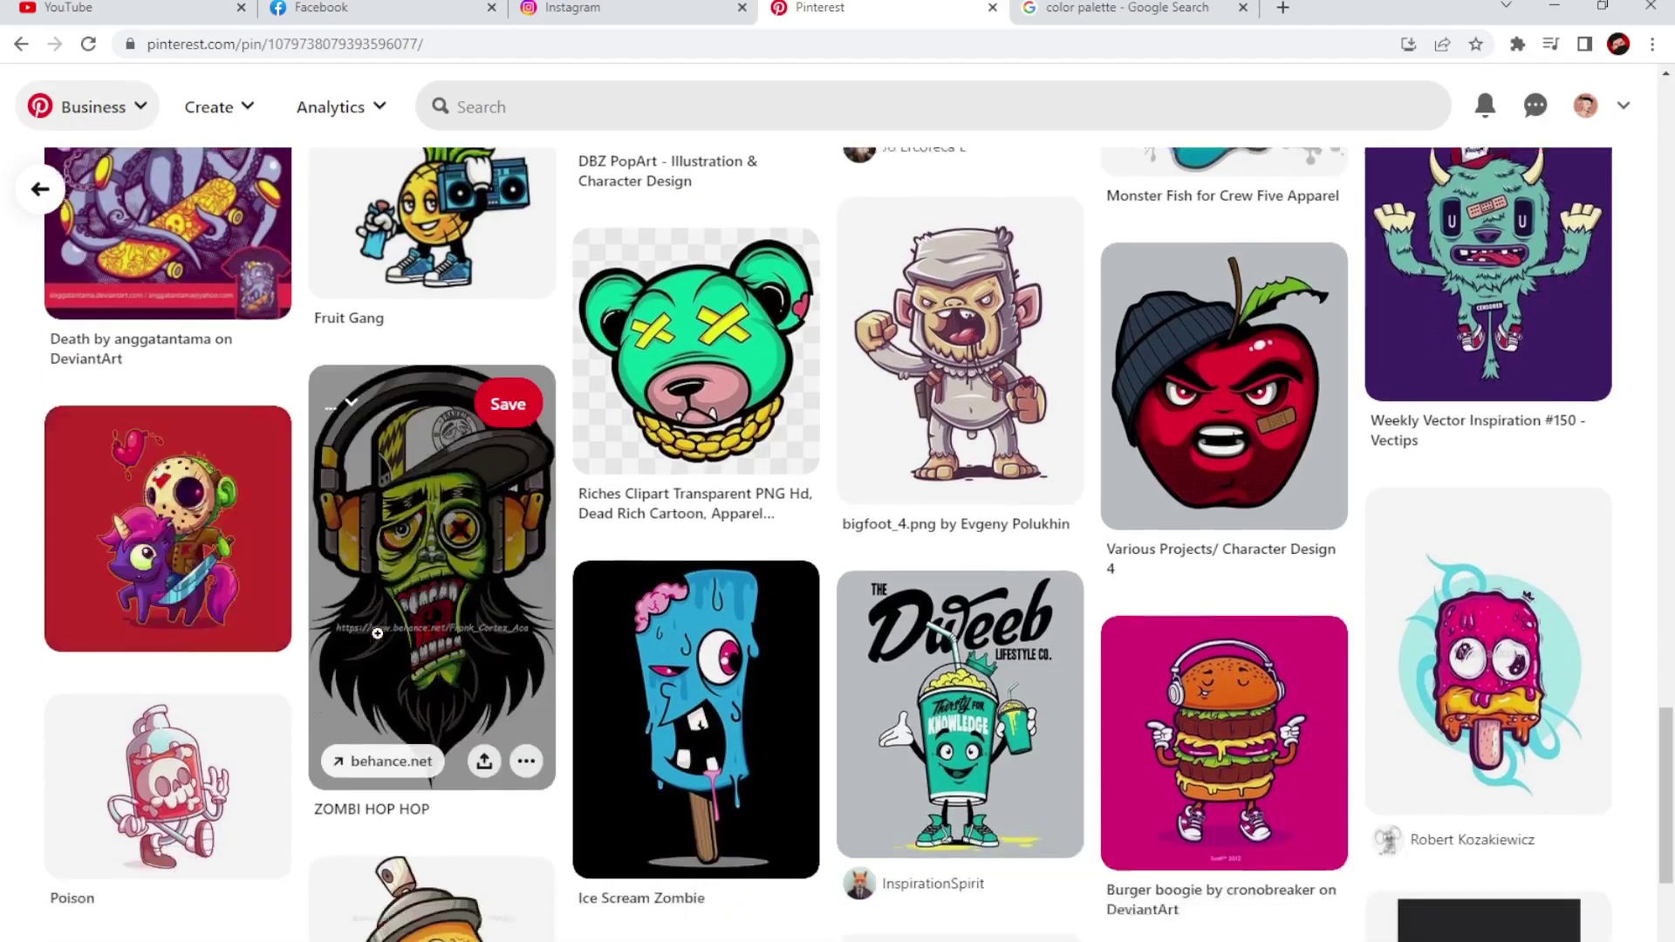
{"action": "scroll", "coordinate": [432, 540], "scroll_direction": "down", "scroll_amount": 2}
{"action": "left_click", "coordinate": [1405, 410]}
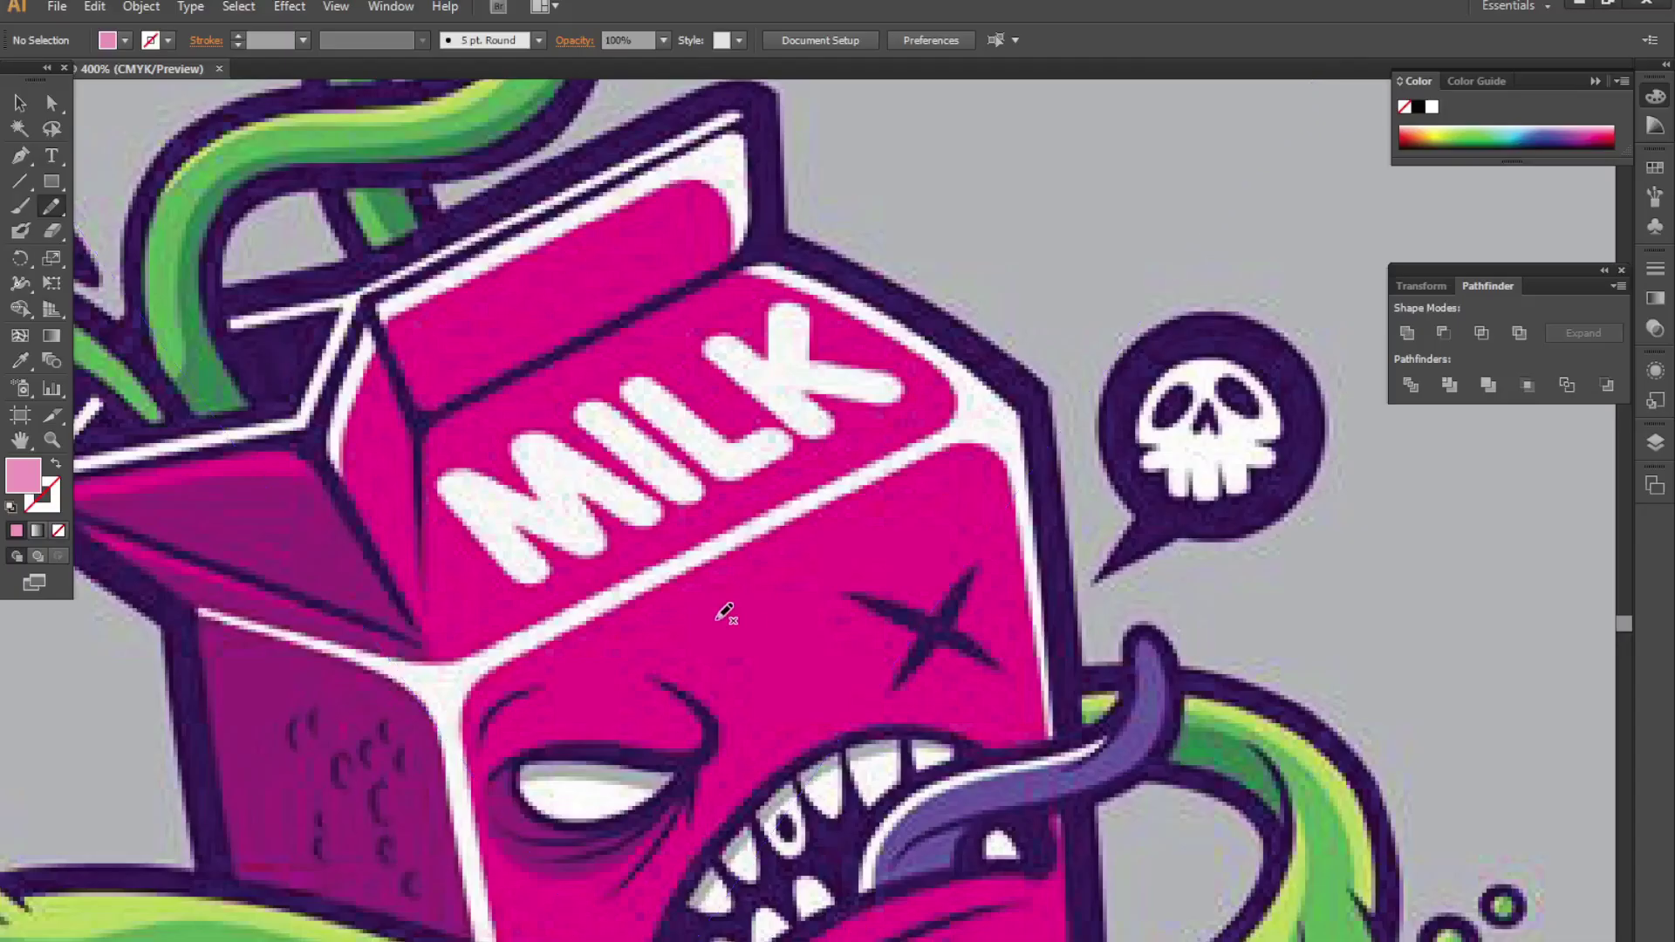
{"action": "scroll", "coordinate": [580, 528], "scroll_direction": "down", "scroll_amount": 4}
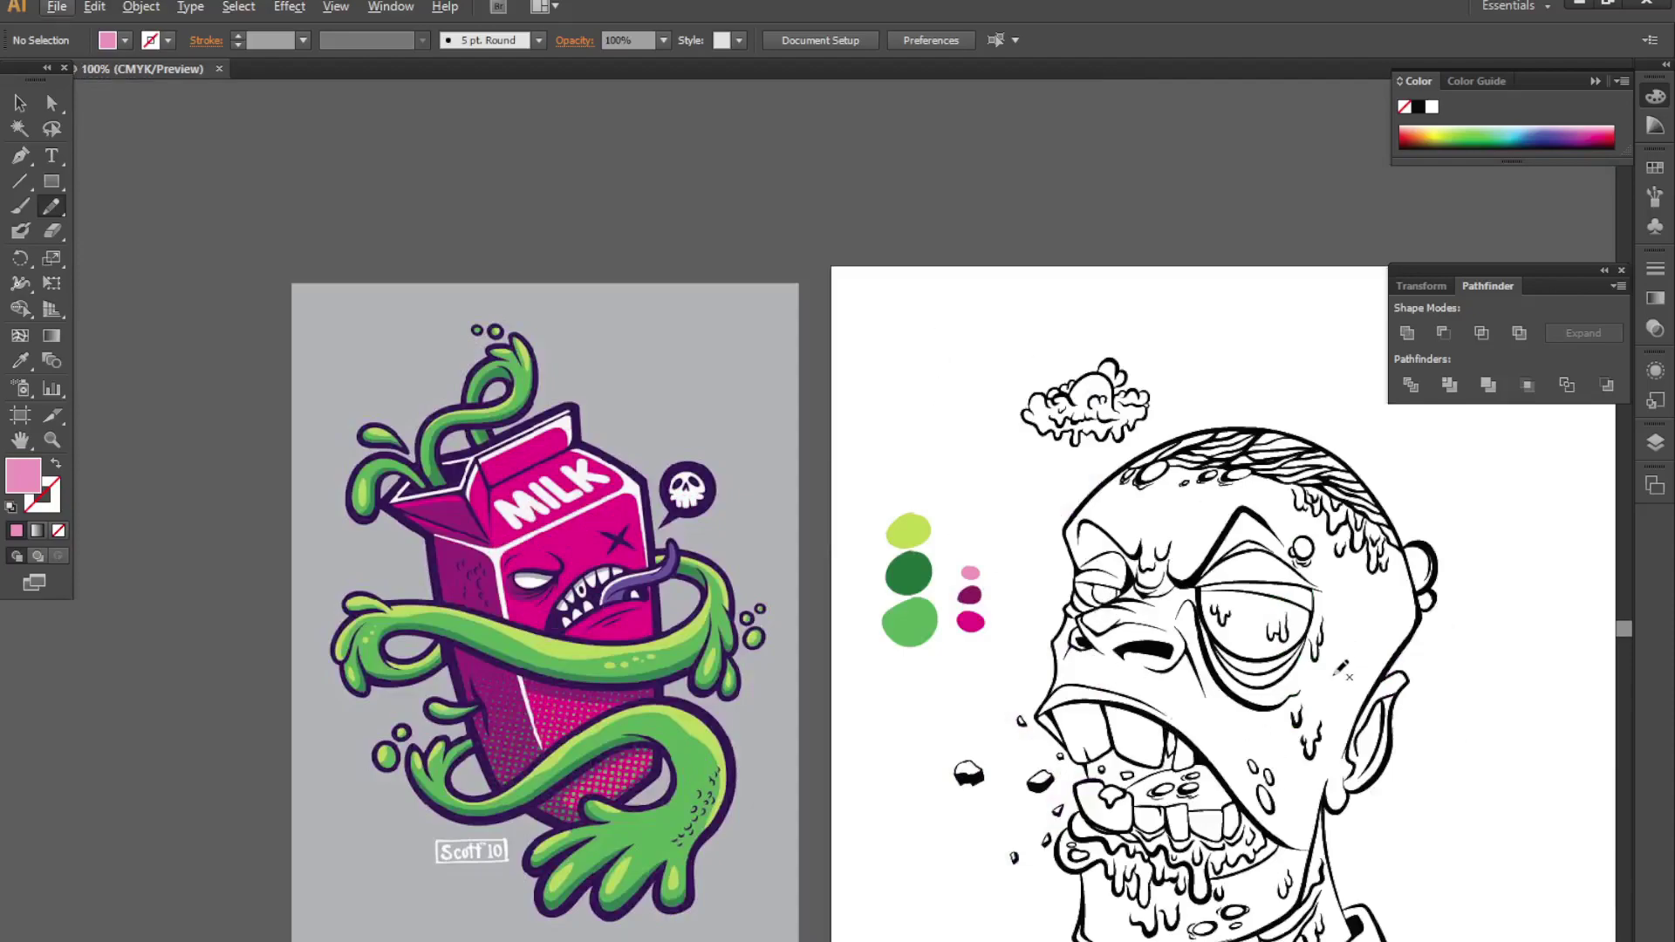
{"action": "scroll", "coordinate": [654, 816], "scroll_direction": "up", "scroll_amount": 1}
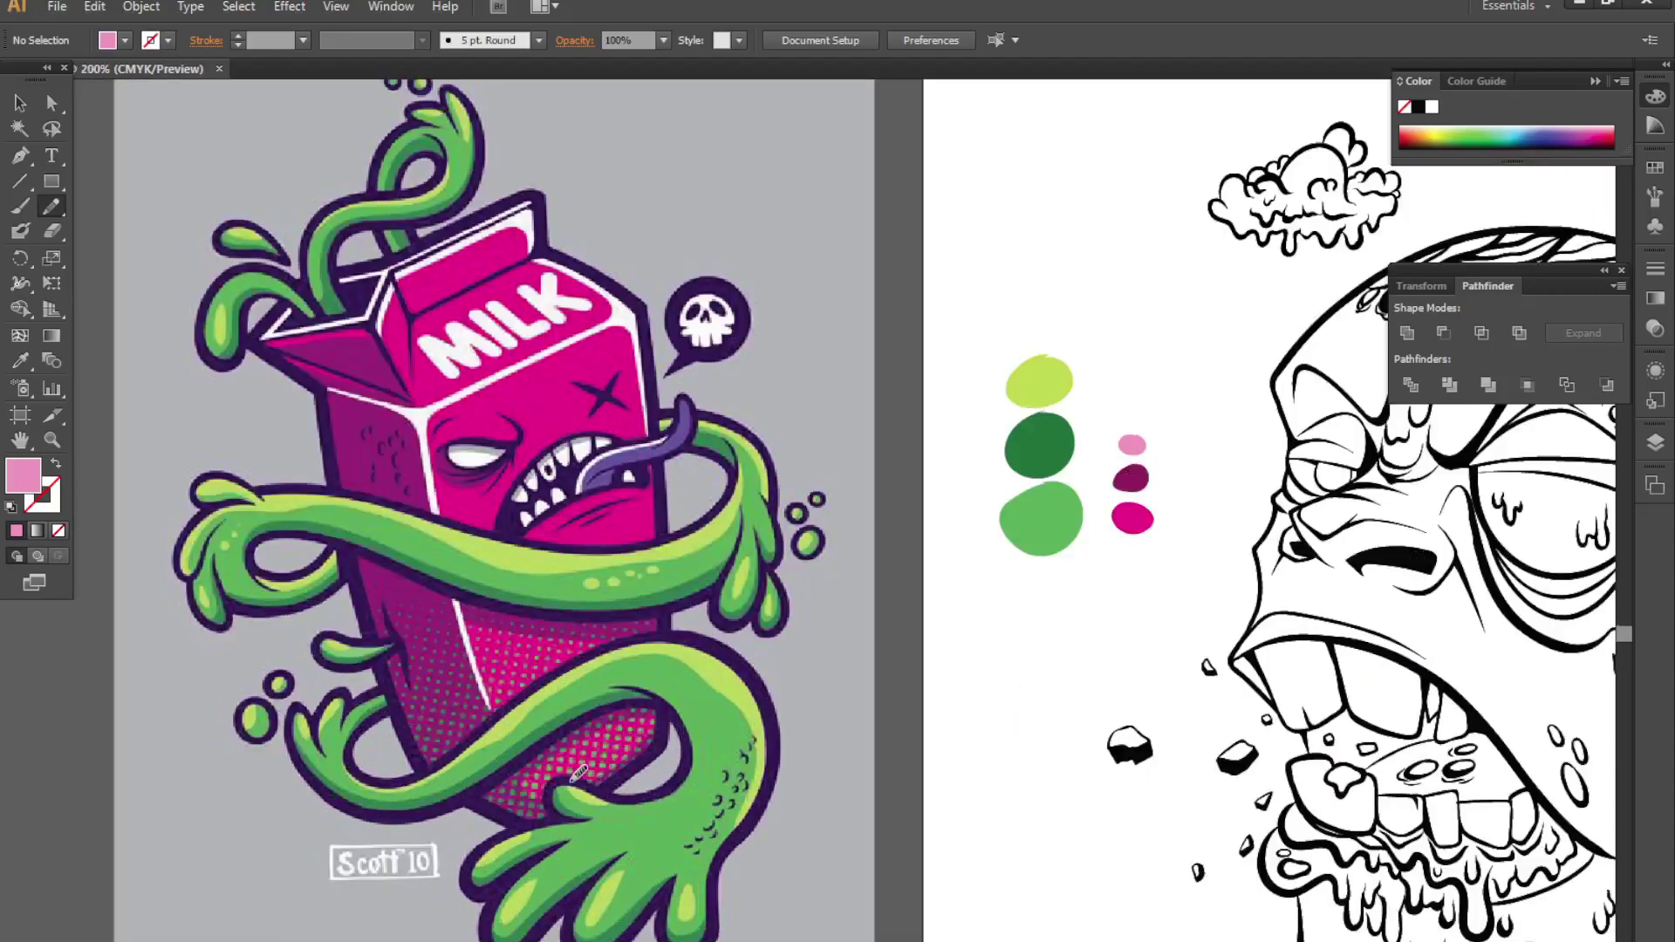
{"action": "scroll", "coordinate": [580, 774], "scroll_direction": "up", "scroll_amount": 1}
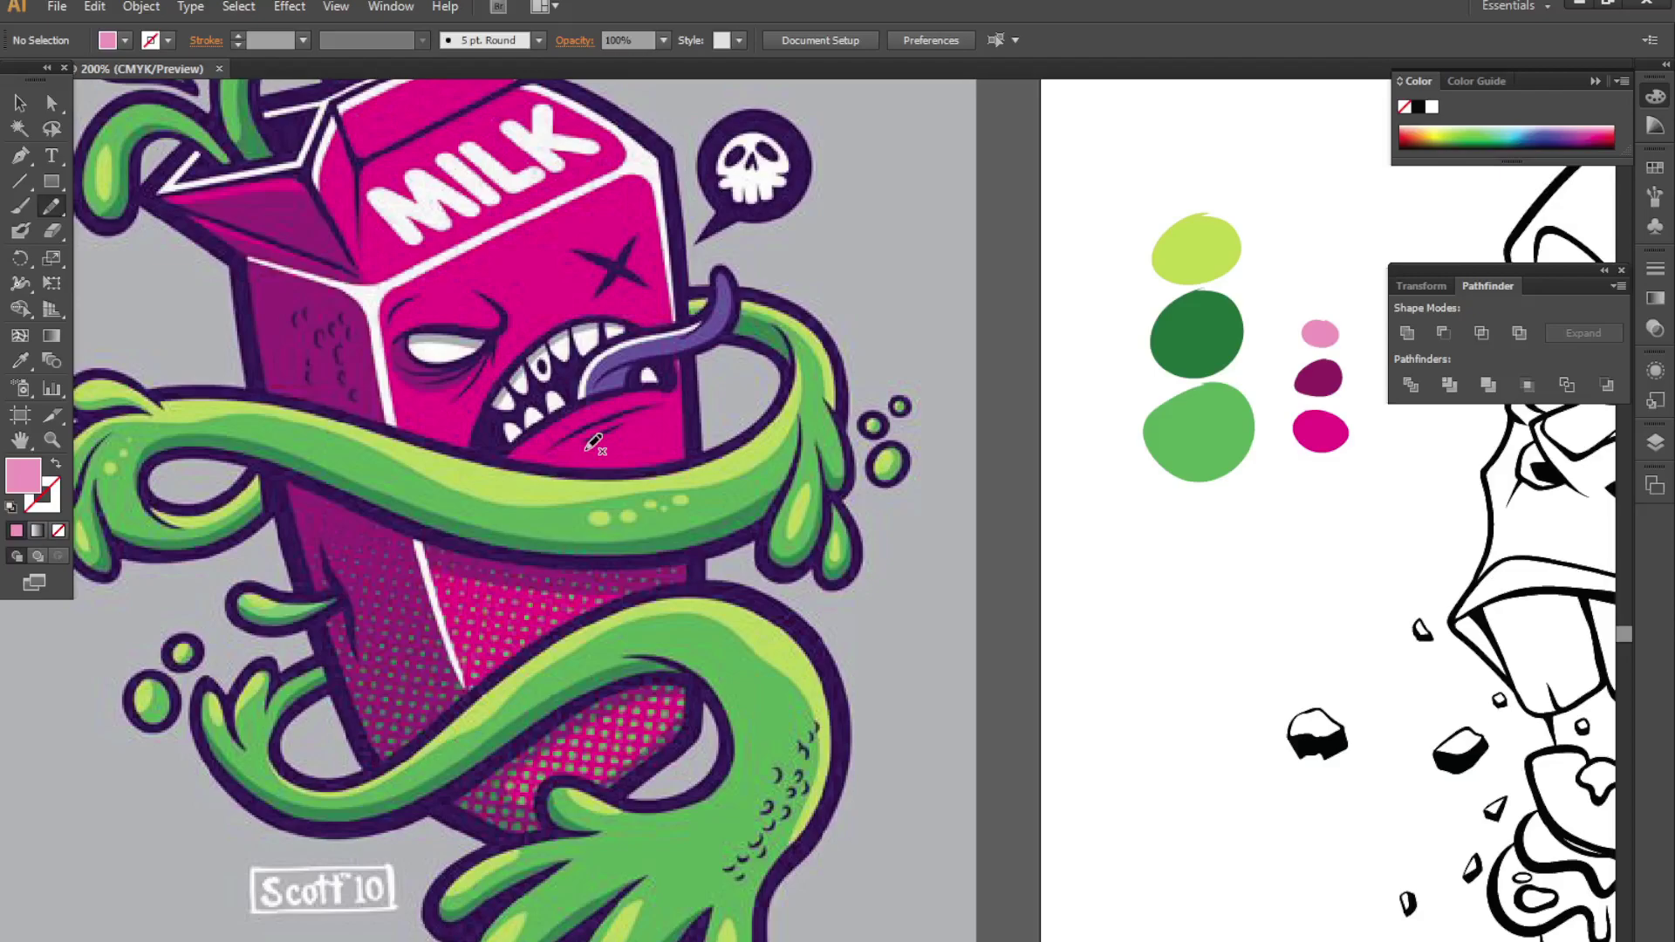
{"action": "scroll", "coordinate": [594, 328], "scroll_direction": "down", "scroll_amount": 1}
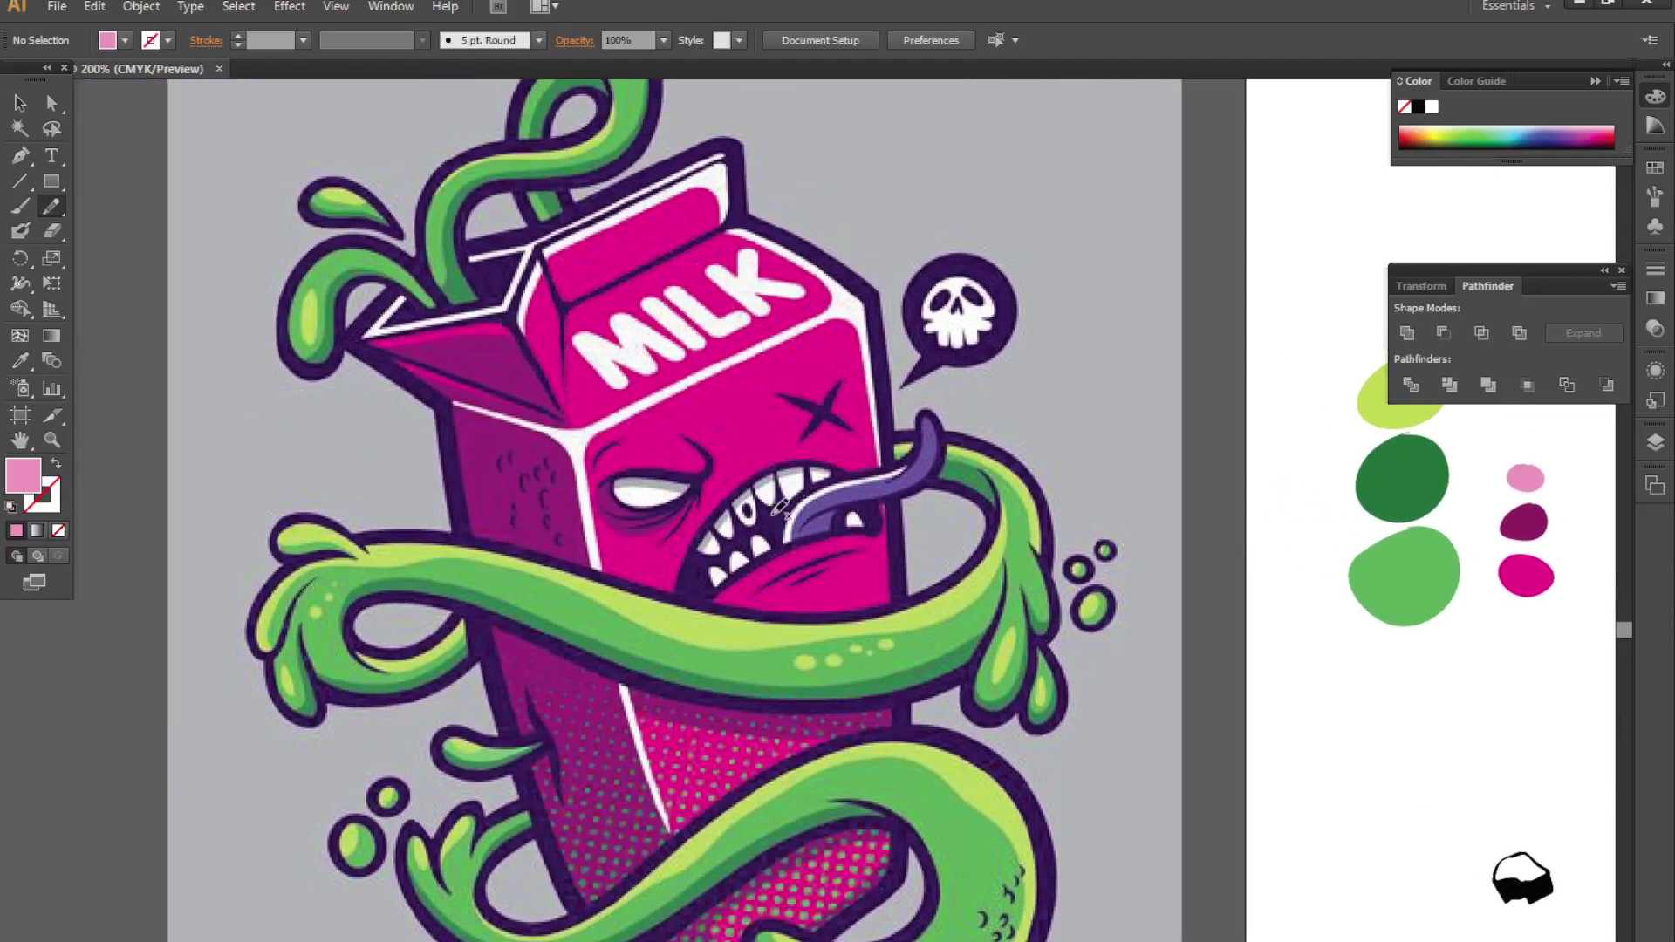
{"action": "scroll", "coordinate": [541, 689], "scroll_direction": "up", "scroll_amount": 3}
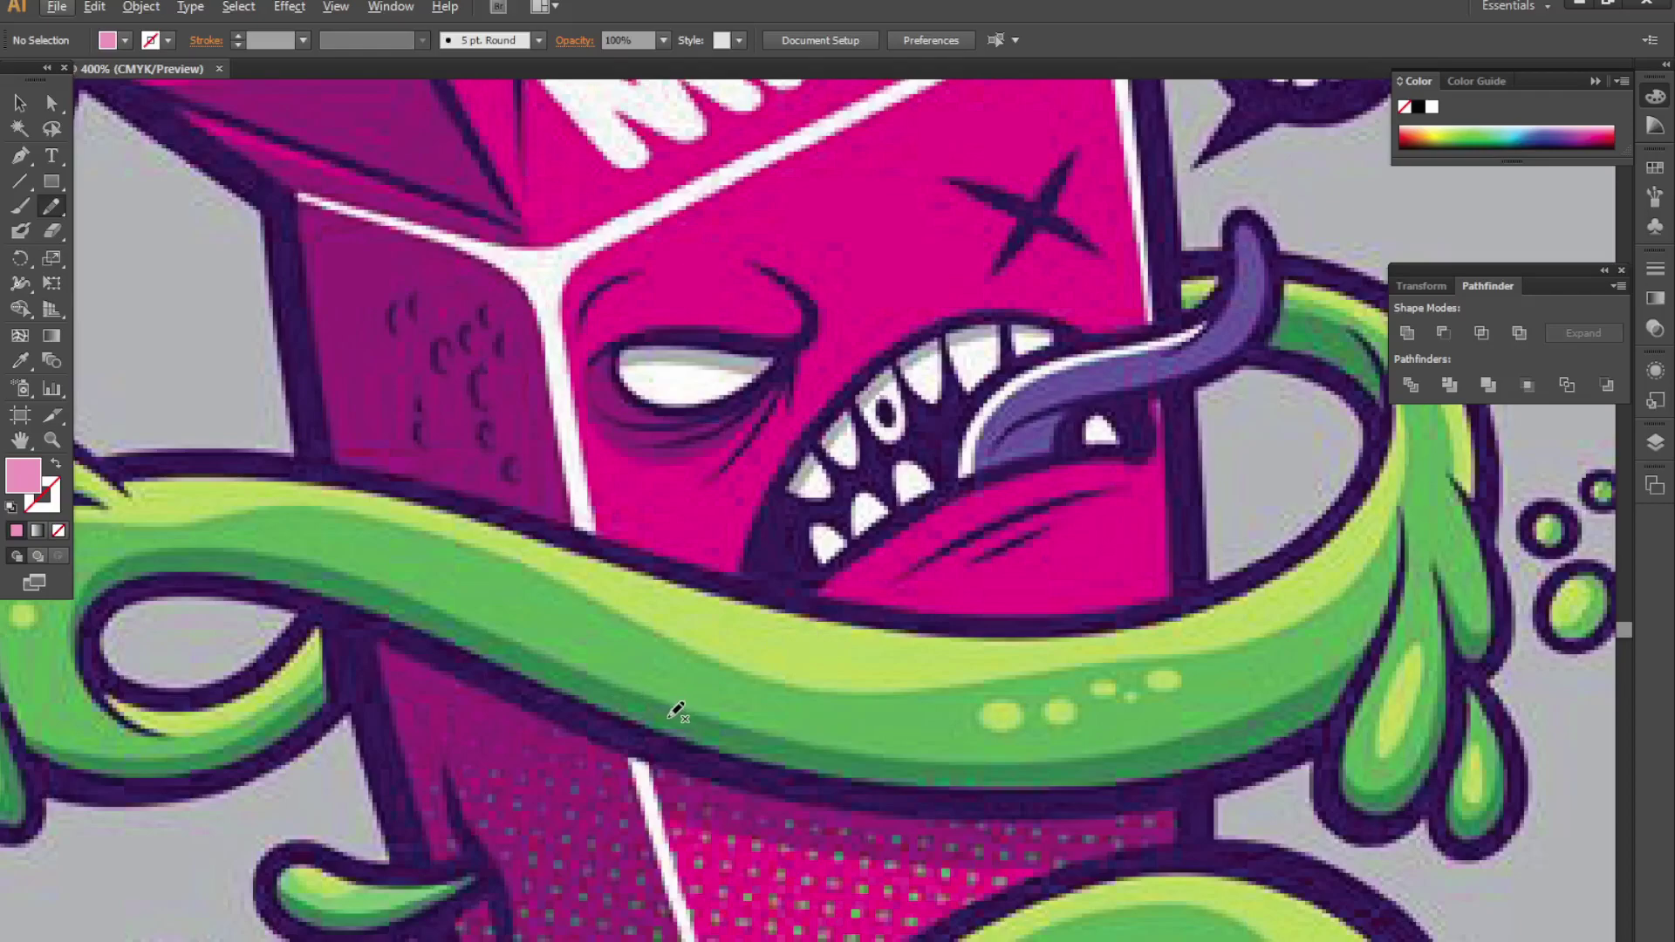
{"action": "left_click_drag", "start_coordinate": [676, 705], "coordinate": [732, 567]}
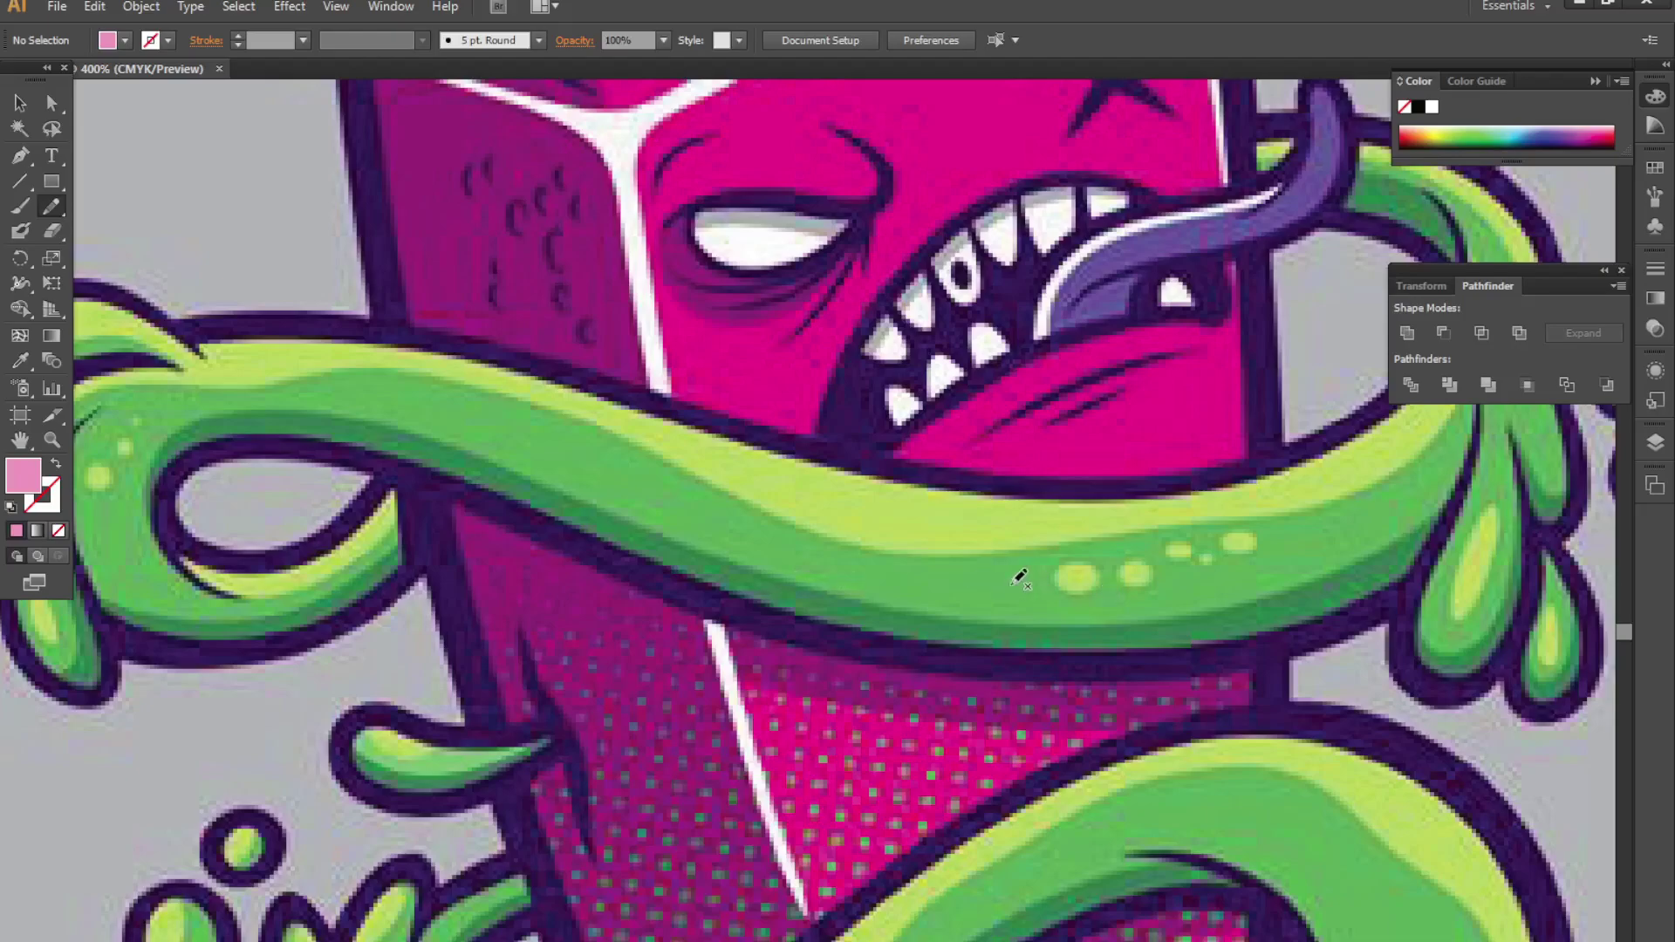
{"action": "scroll", "coordinate": [1010, 580], "scroll_direction": "right", "scroll_amount": 10}
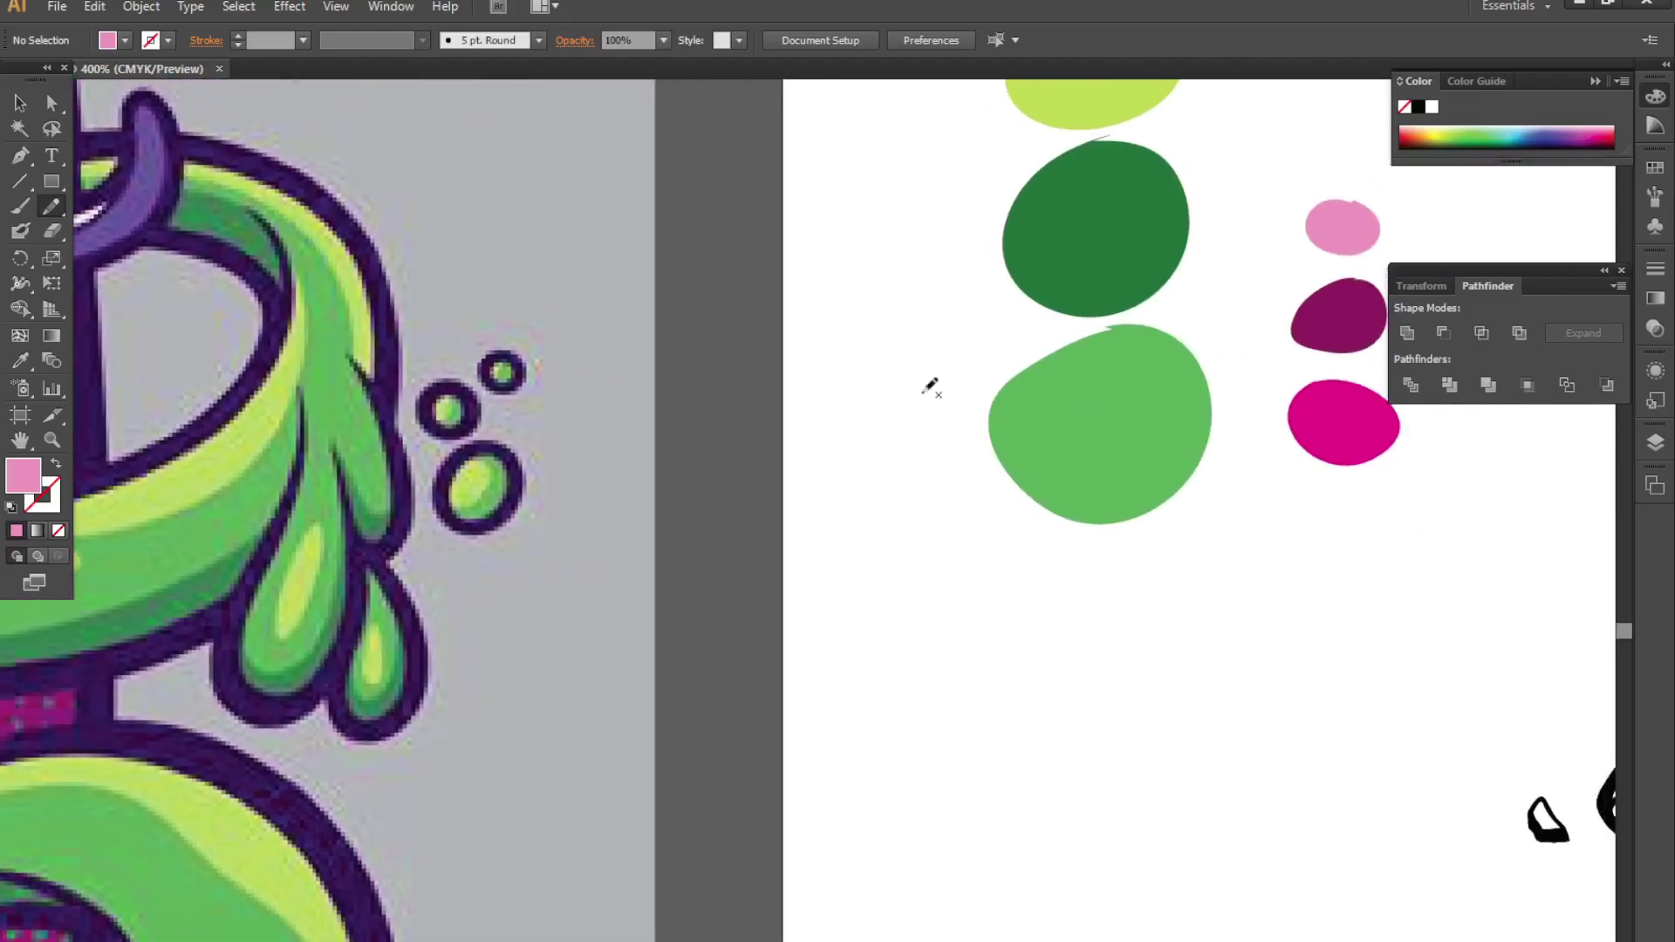
{"action": "scroll", "coordinate": [1098, 439], "scroll_direction": "left", "scroll_amount": 5}
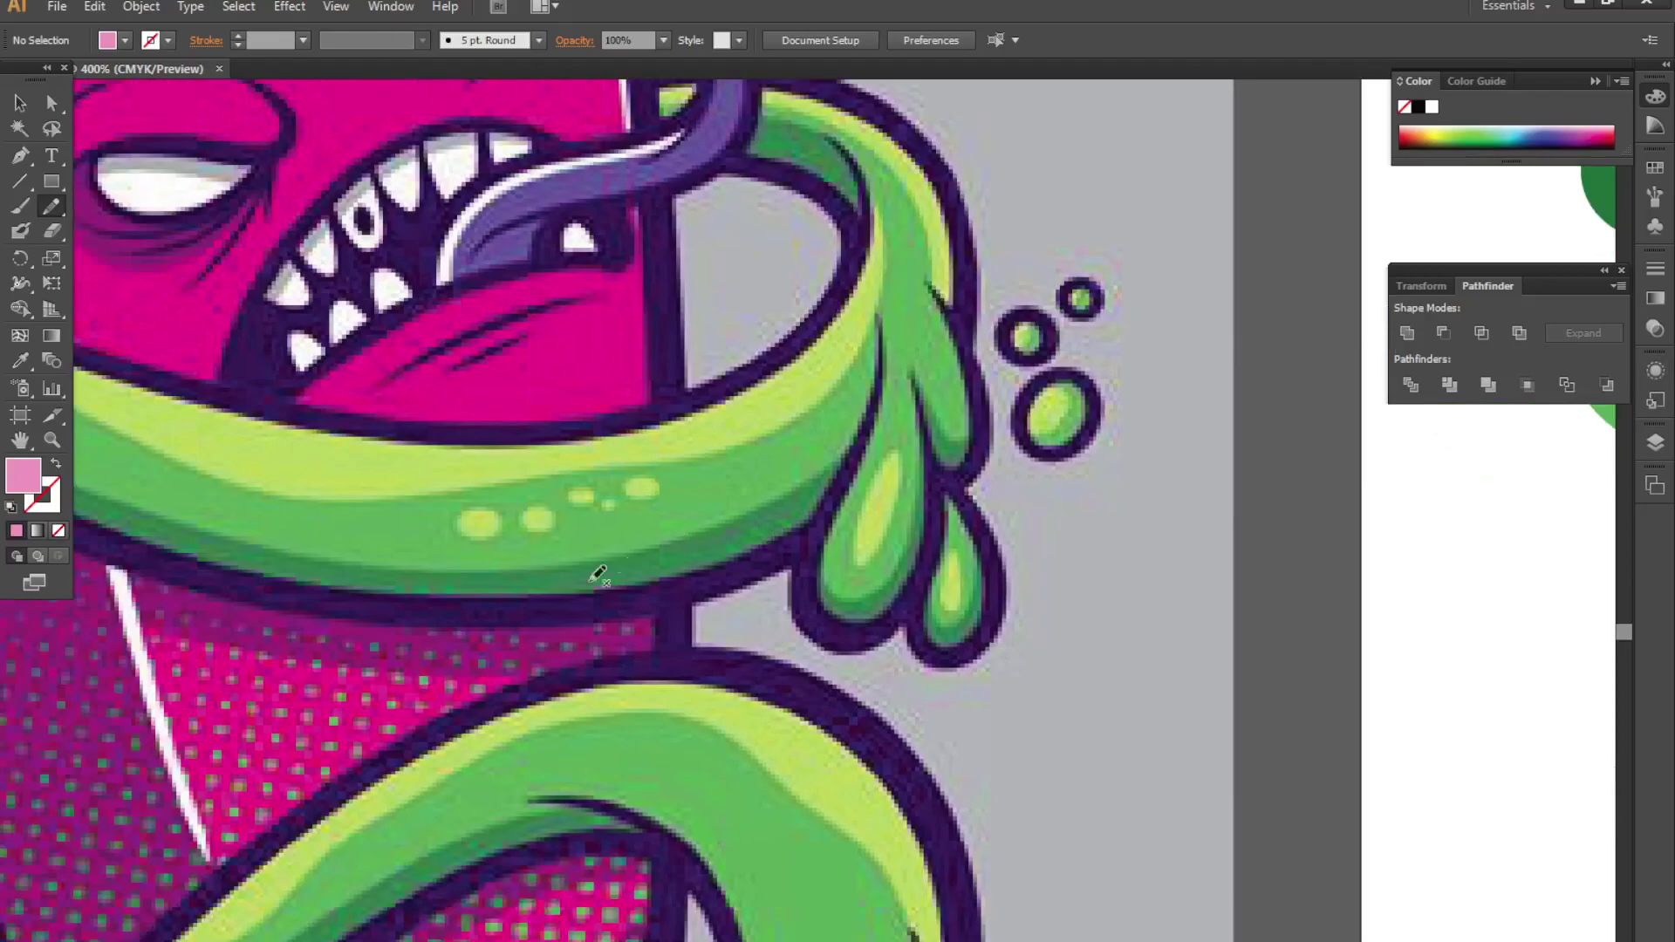
{"action": "scroll", "coordinate": [597, 574], "scroll_direction": "left", "scroll_amount": 3}
{"action": "scroll", "coordinate": [1112, 509], "scroll_direction": "right", "scroll_amount": 12}
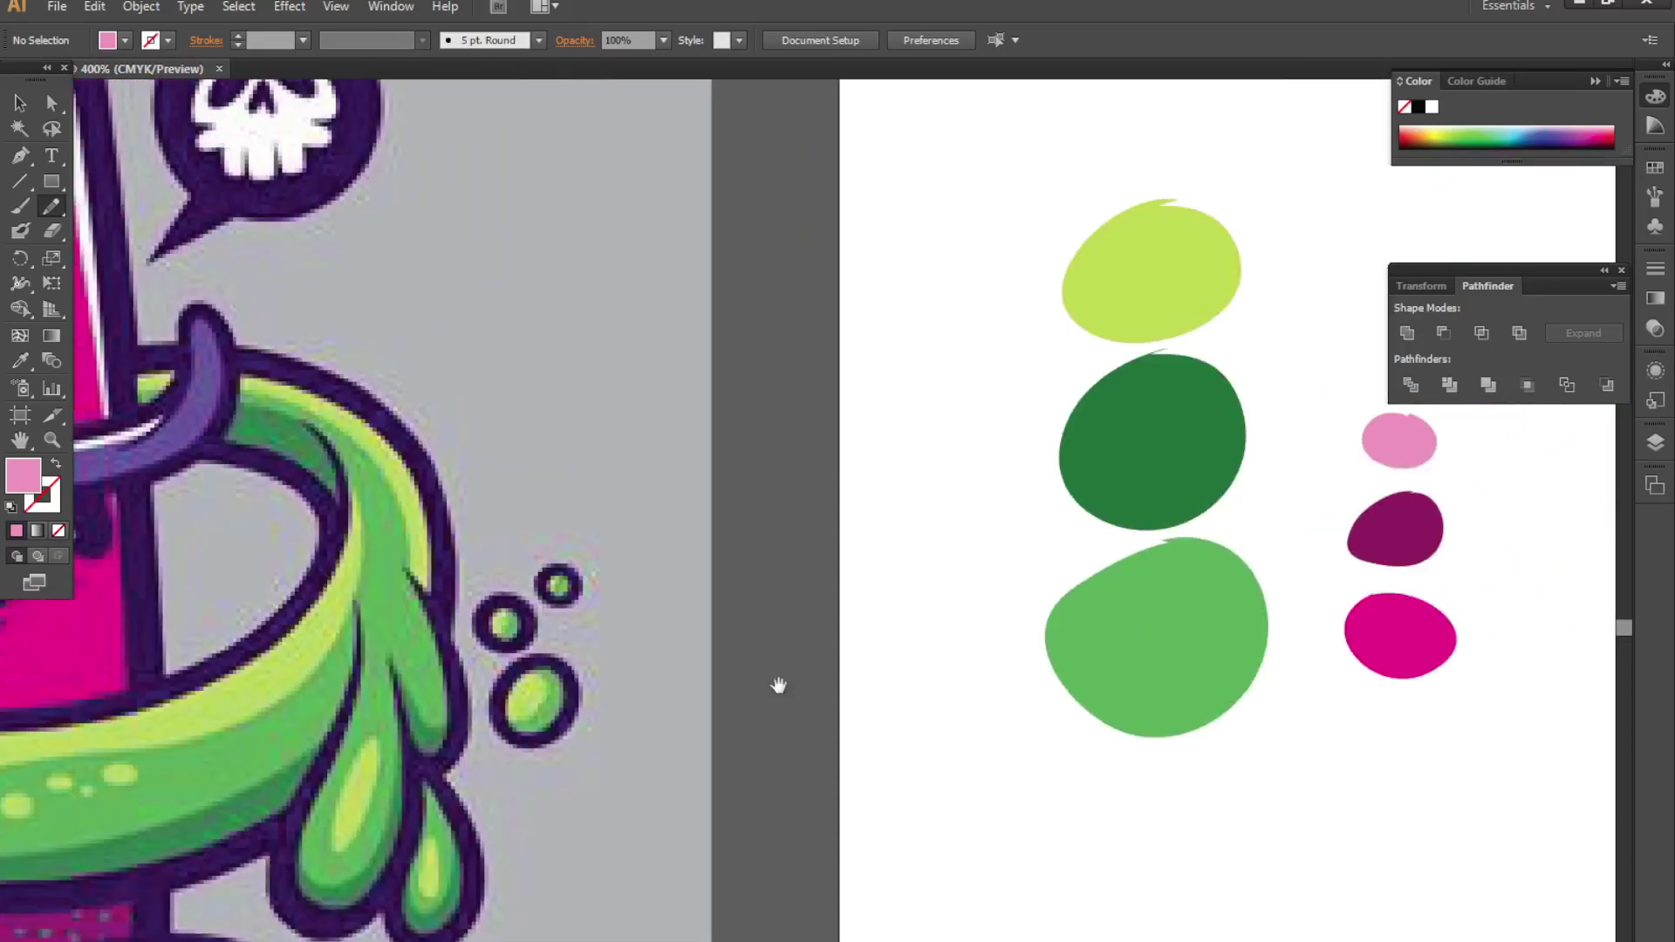
{"action": "scroll", "coordinate": [1142, 440], "scroll_direction": "left", "scroll_amount": 4}
{"action": "scroll", "coordinate": [1200, 635], "scroll_direction": "left", "scroll_amount": 2}
{"action": "scroll", "coordinate": [1201, 635], "scroll_direction": "up", "scroll_amount": 2}
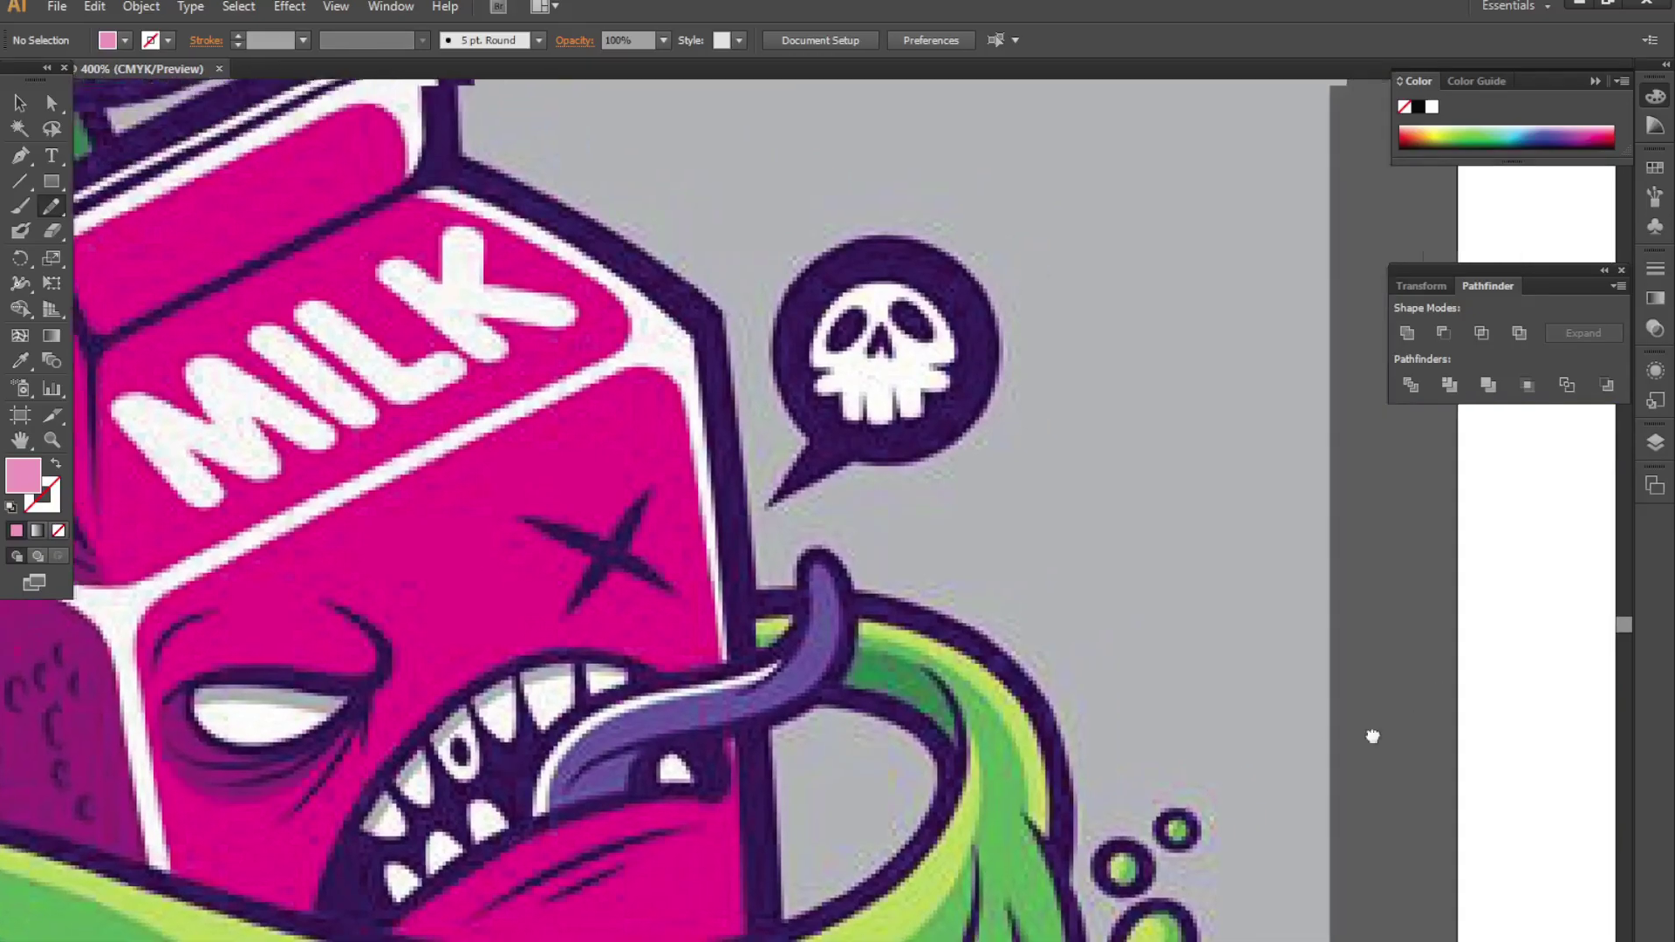
{"action": "scroll", "coordinate": [1047, 610], "scroll_direction": "right", "scroll_amount": 12}
{"action": "scroll", "coordinate": [1047, 611], "scroll_direction": "up", "scroll_amount": 3}
{"action": "scroll", "coordinate": [971, 672], "scroll_direction": "down", "scroll_amount": 2}
{"action": "scroll", "coordinate": [546, 654], "scroll_direction": "down", "scroll_amount": 1}
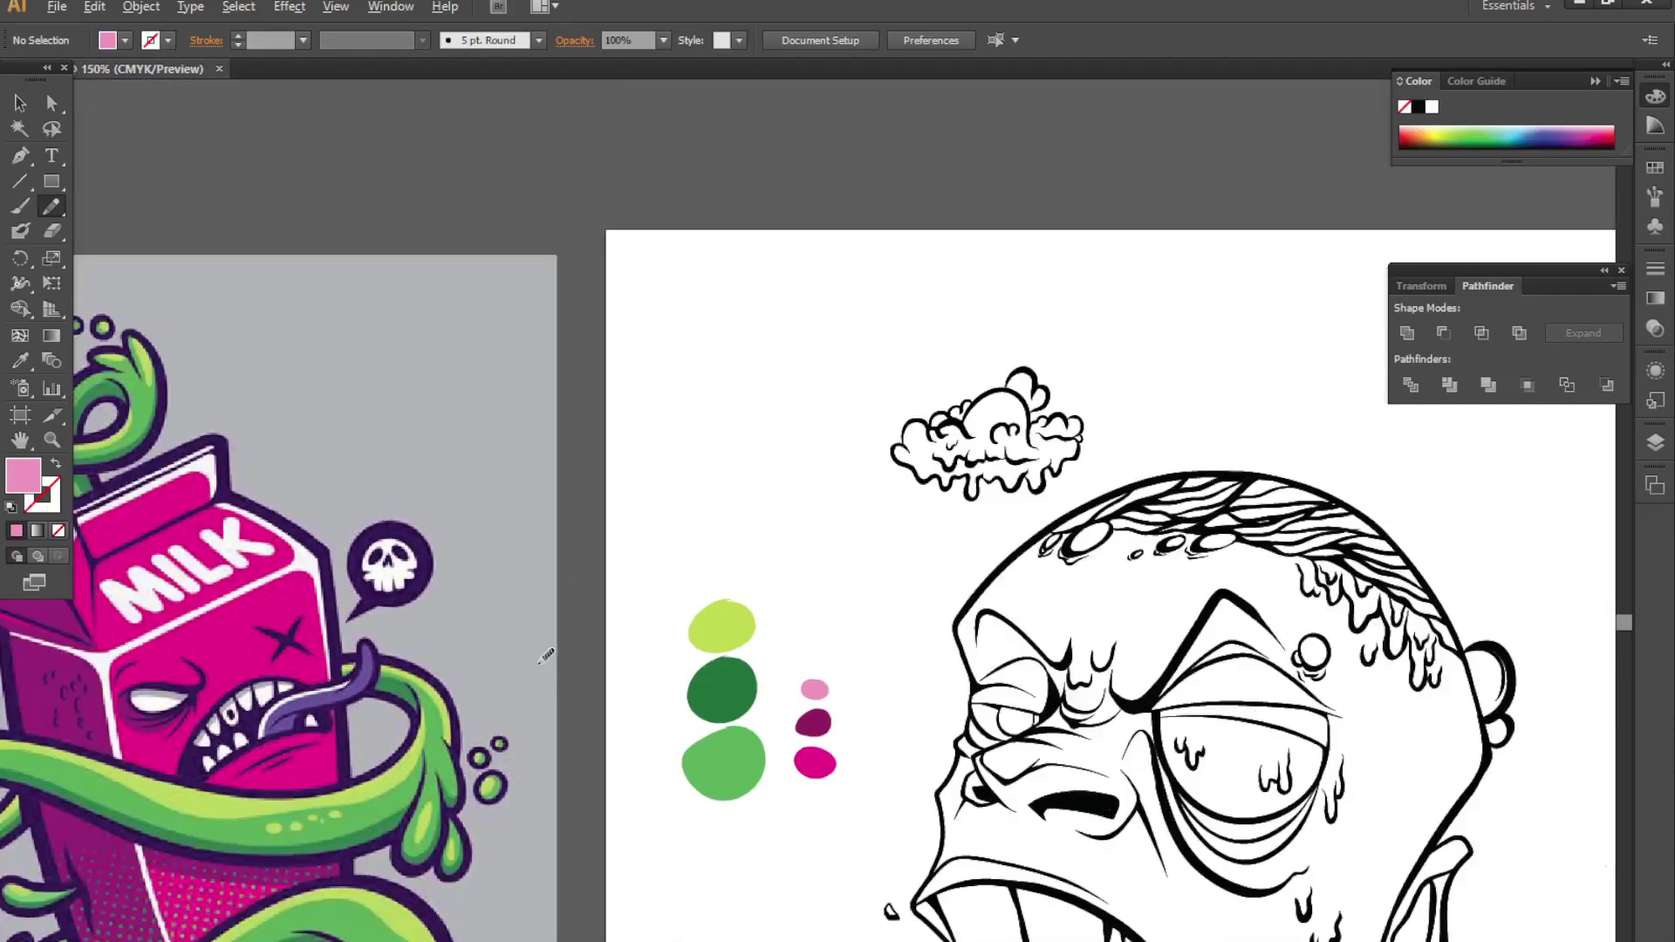
{"action": "left_click_drag", "start_coordinate": [1217, 829], "coordinate": [1213, 623]}
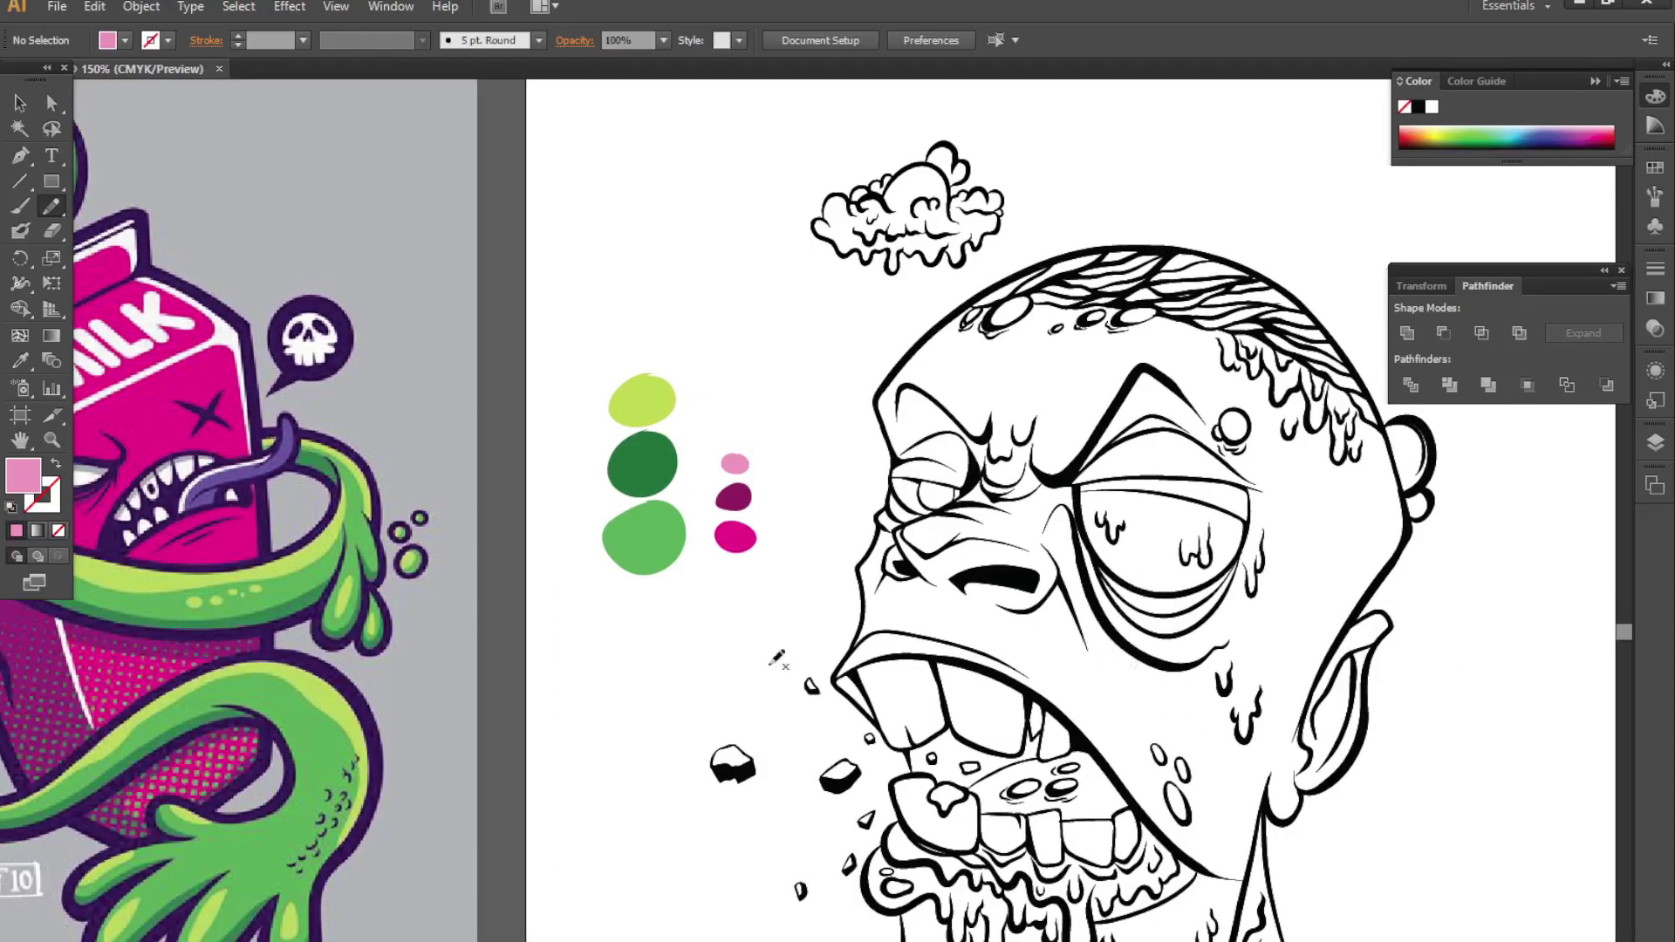
{"action": "left_click_drag", "start_coordinate": [577, 589], "coordinate": [1028, 727]}
{"action": "scroll", "coordinate": [483, 533], "scroll_direction": "up", "scroll_amount": 2}
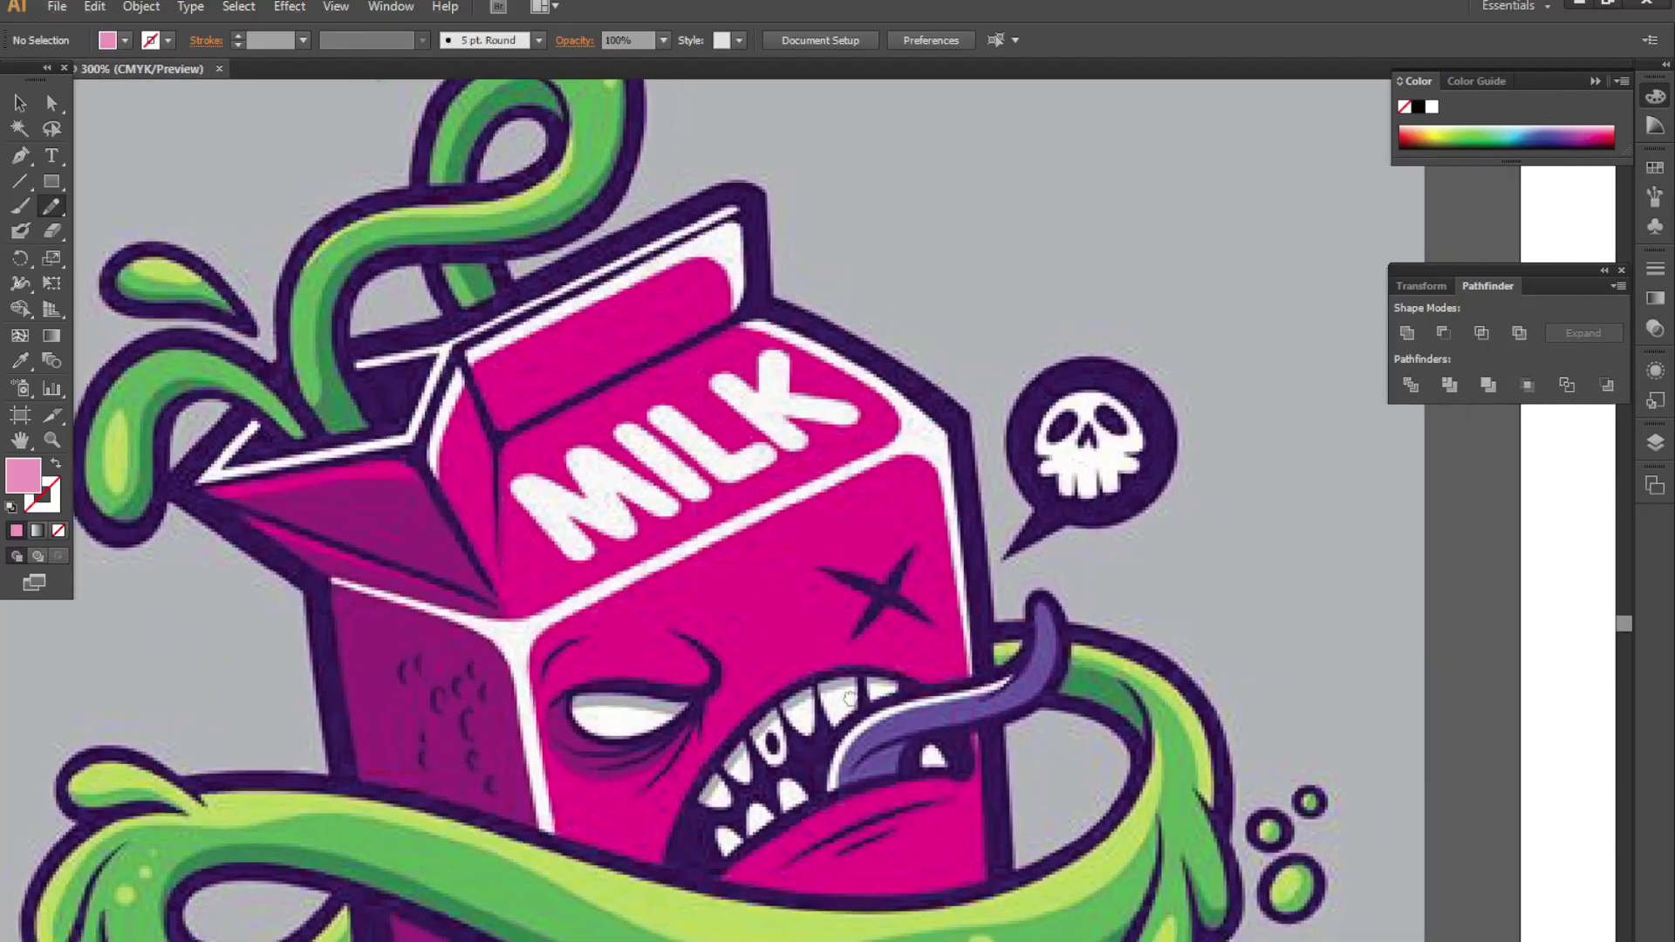
{"action": "left_click_drag", "start_coordinate": [1169, 697], "coordinate": [601, 694]}
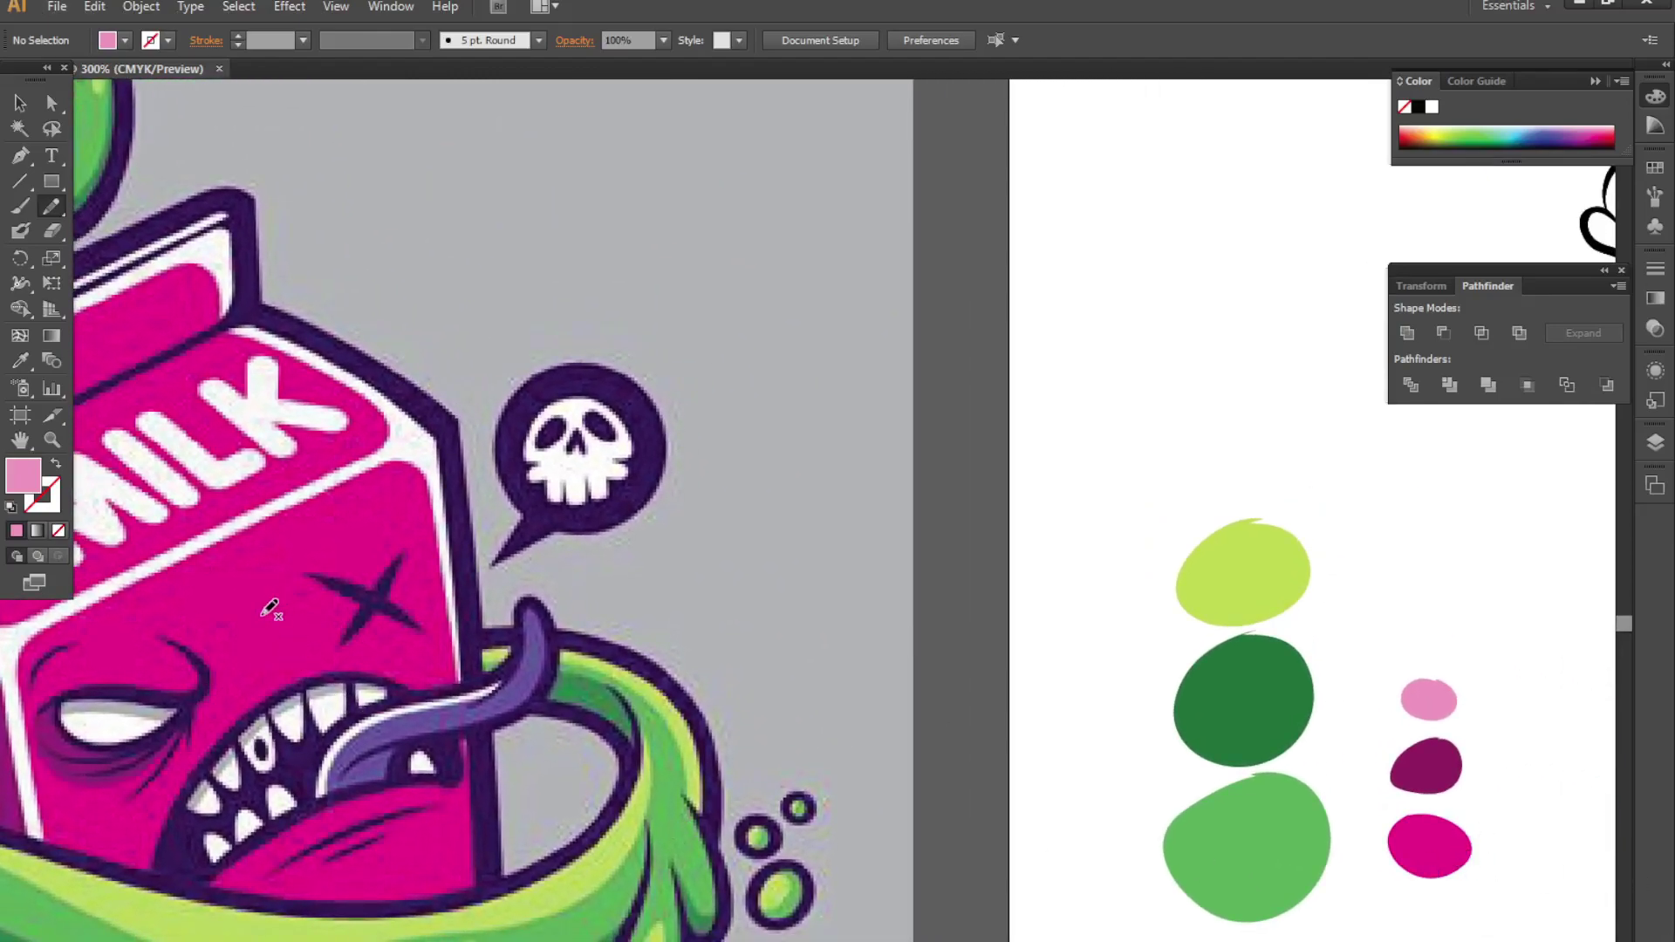
- Sample the carton's magenta as the fill and draw a test blob with the Pencil
{"action": "key", "text": "i"}
{"action": "left_click", "coordinate": [253, 586]}
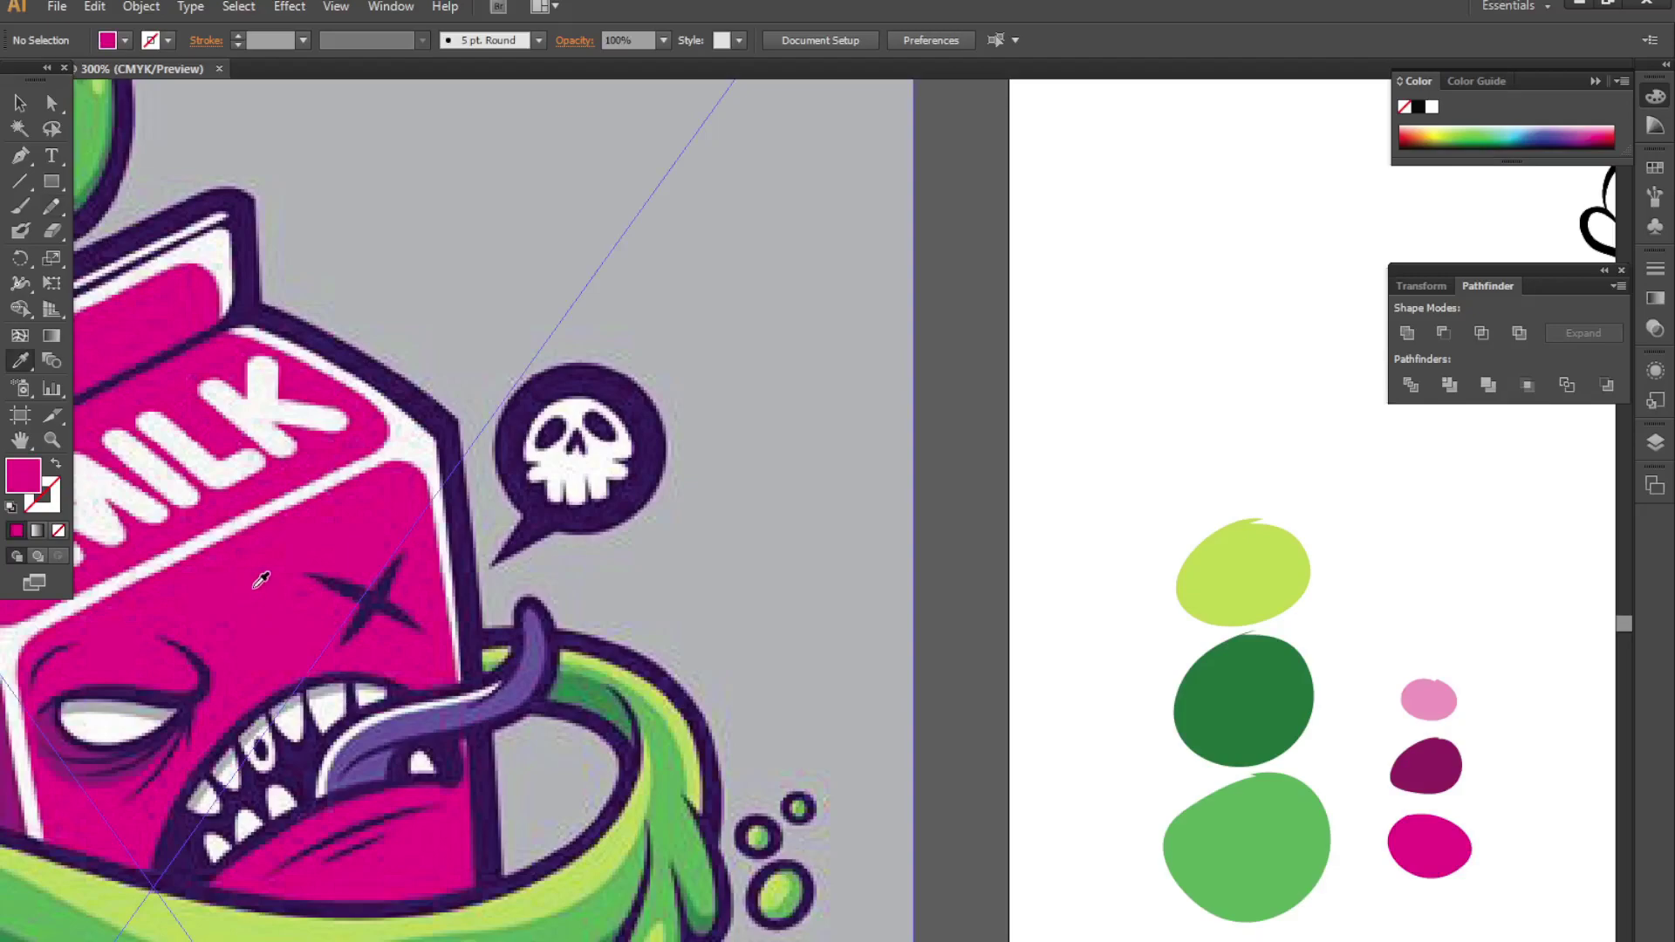
{"action": "key", "text": "n"}
{"action": "left_click_drag", "start_coordinate": [1445, 476], "coordinate": [1482, 458]}
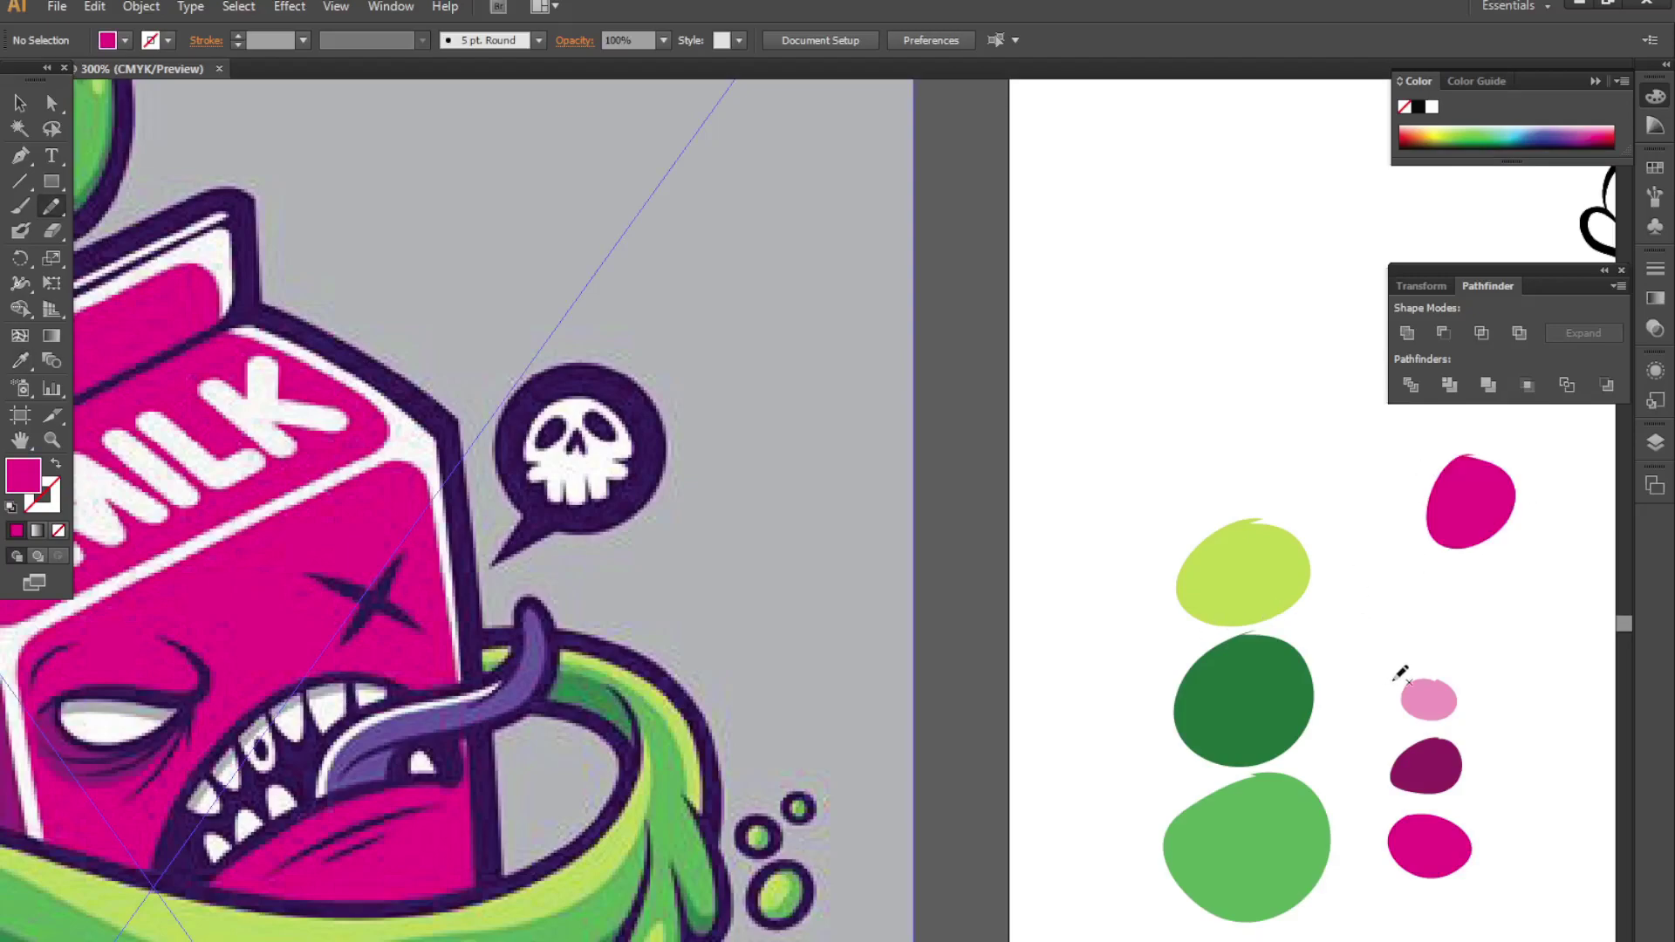
{"action": "left_click", "coordinate": [1491, 535], "text": "ctrl"}
{"action": "left_click", "coordinate": [1487, 640], "text": "ctrl"}
- Try a darker magenta from the Color Picker, then undo both test blobs
{"action": "double_click", "coordinate": [30, 485]}
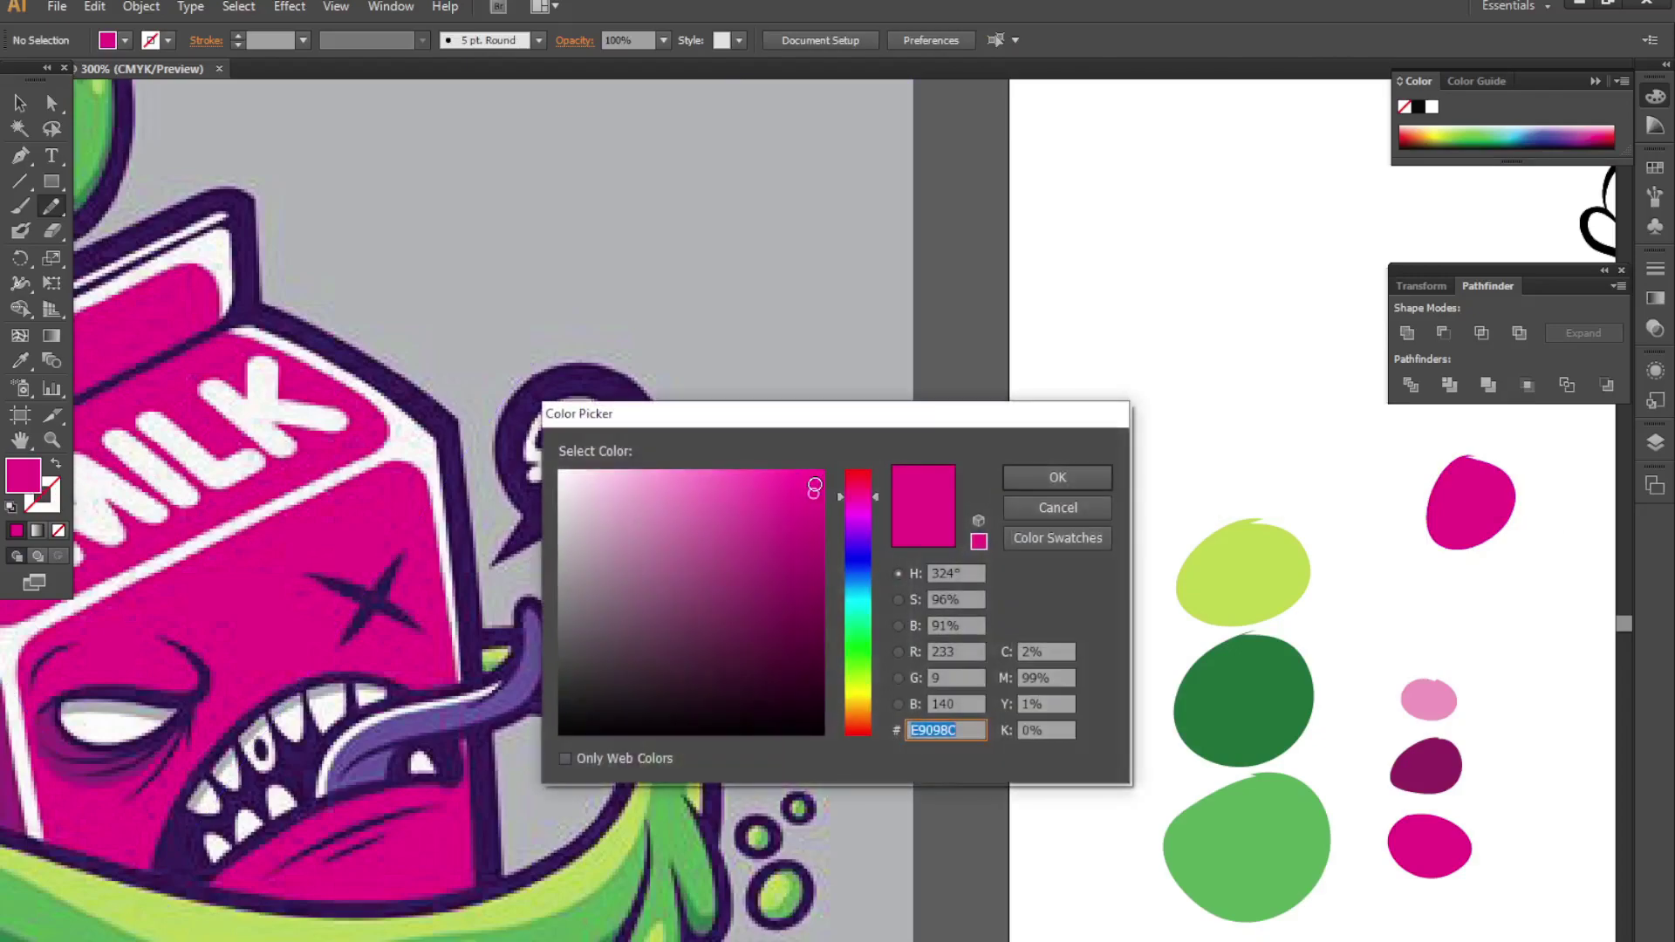
{"action": "left_click_drag", "start_coordinate": [814, 489], "coordinate": [799, 608]}
{"action": "left_click", "coordinate": [1058, 477]}
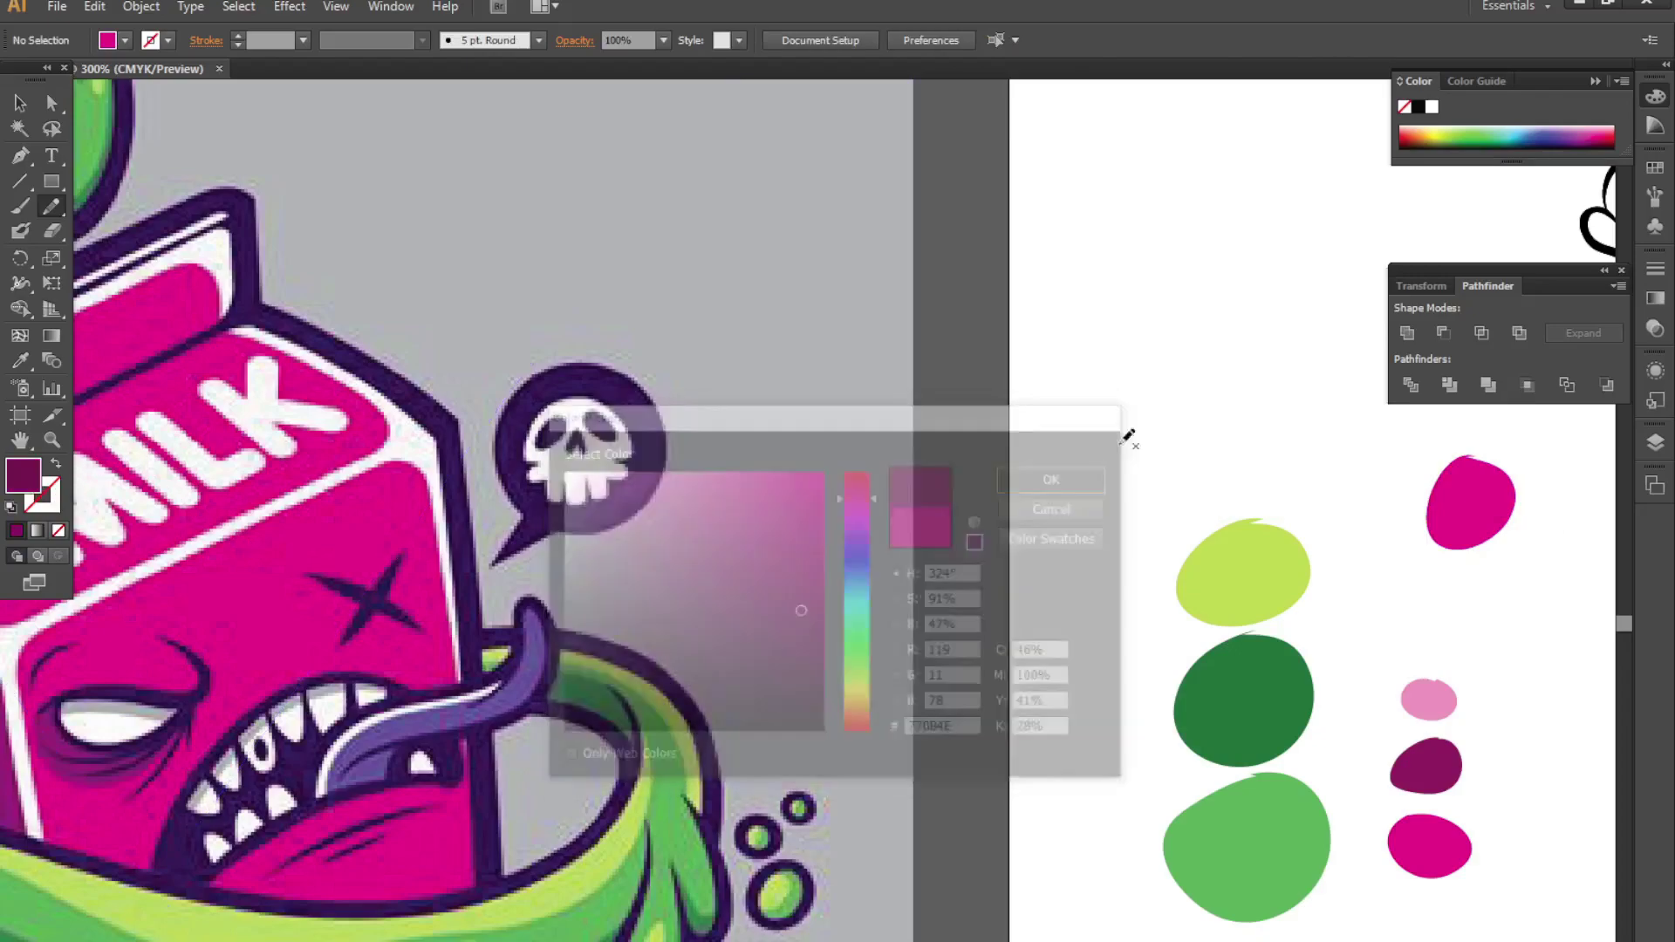
{"action": "left_click_drag", "start_coordinate": [1358, 480], "coordinate": [1373, 430]}
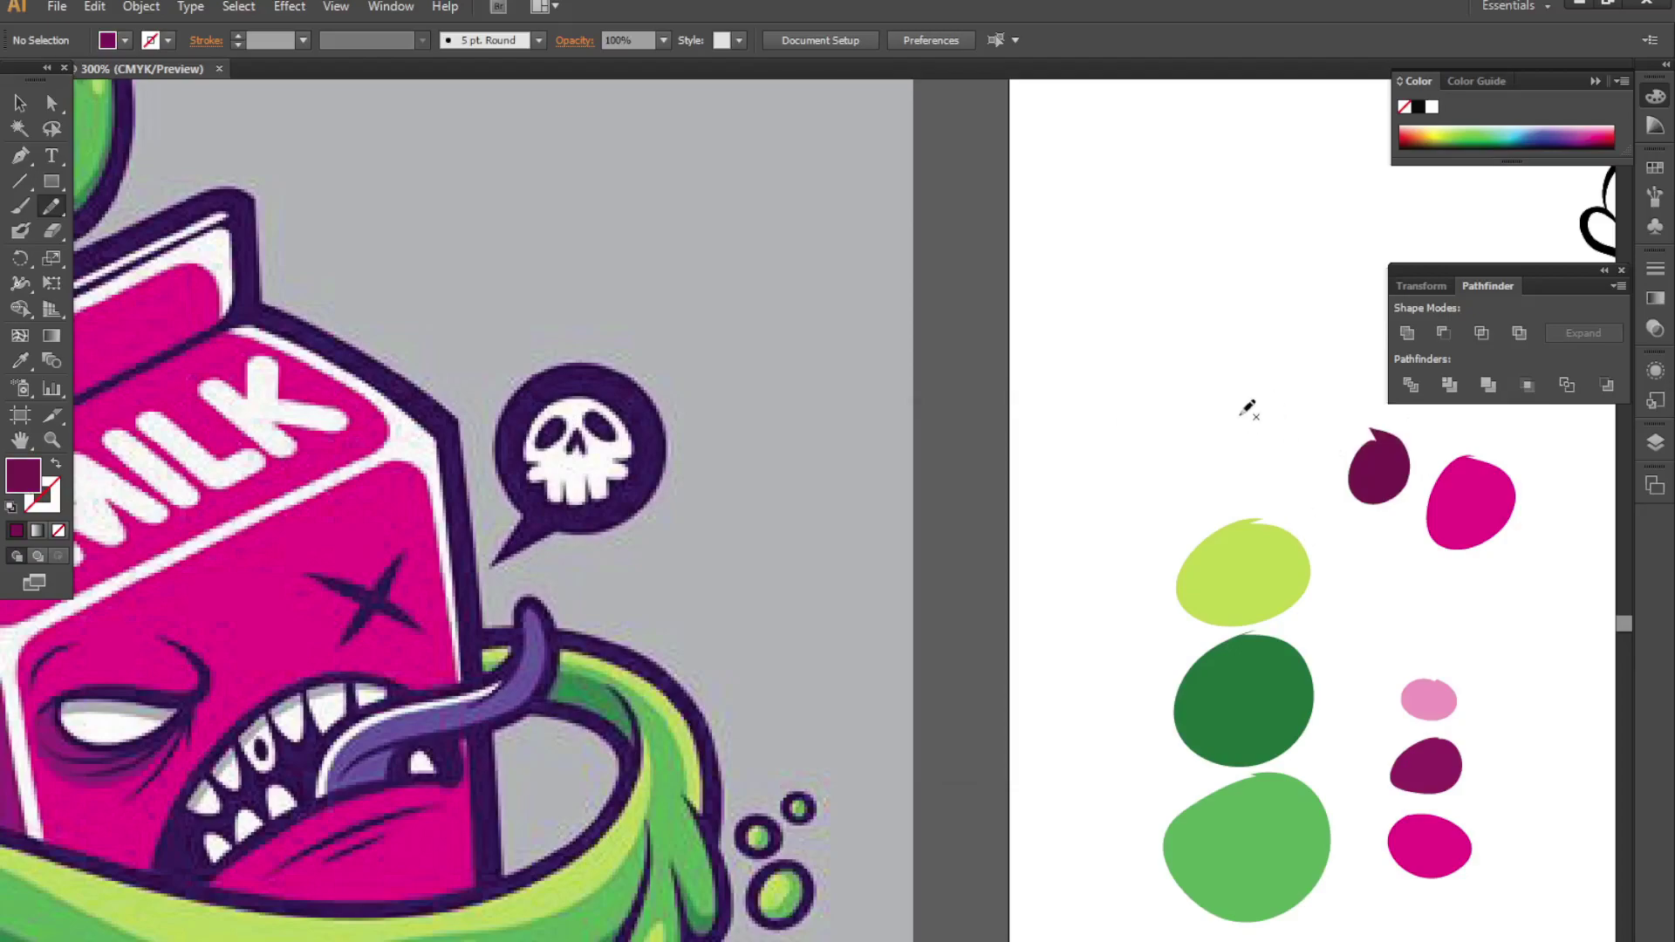
{"action": "key", "text": "ctrl+z"}
{"action": "key", "text": "ctrl+z"}
{"action": "key", "text": "ctrl+z"}
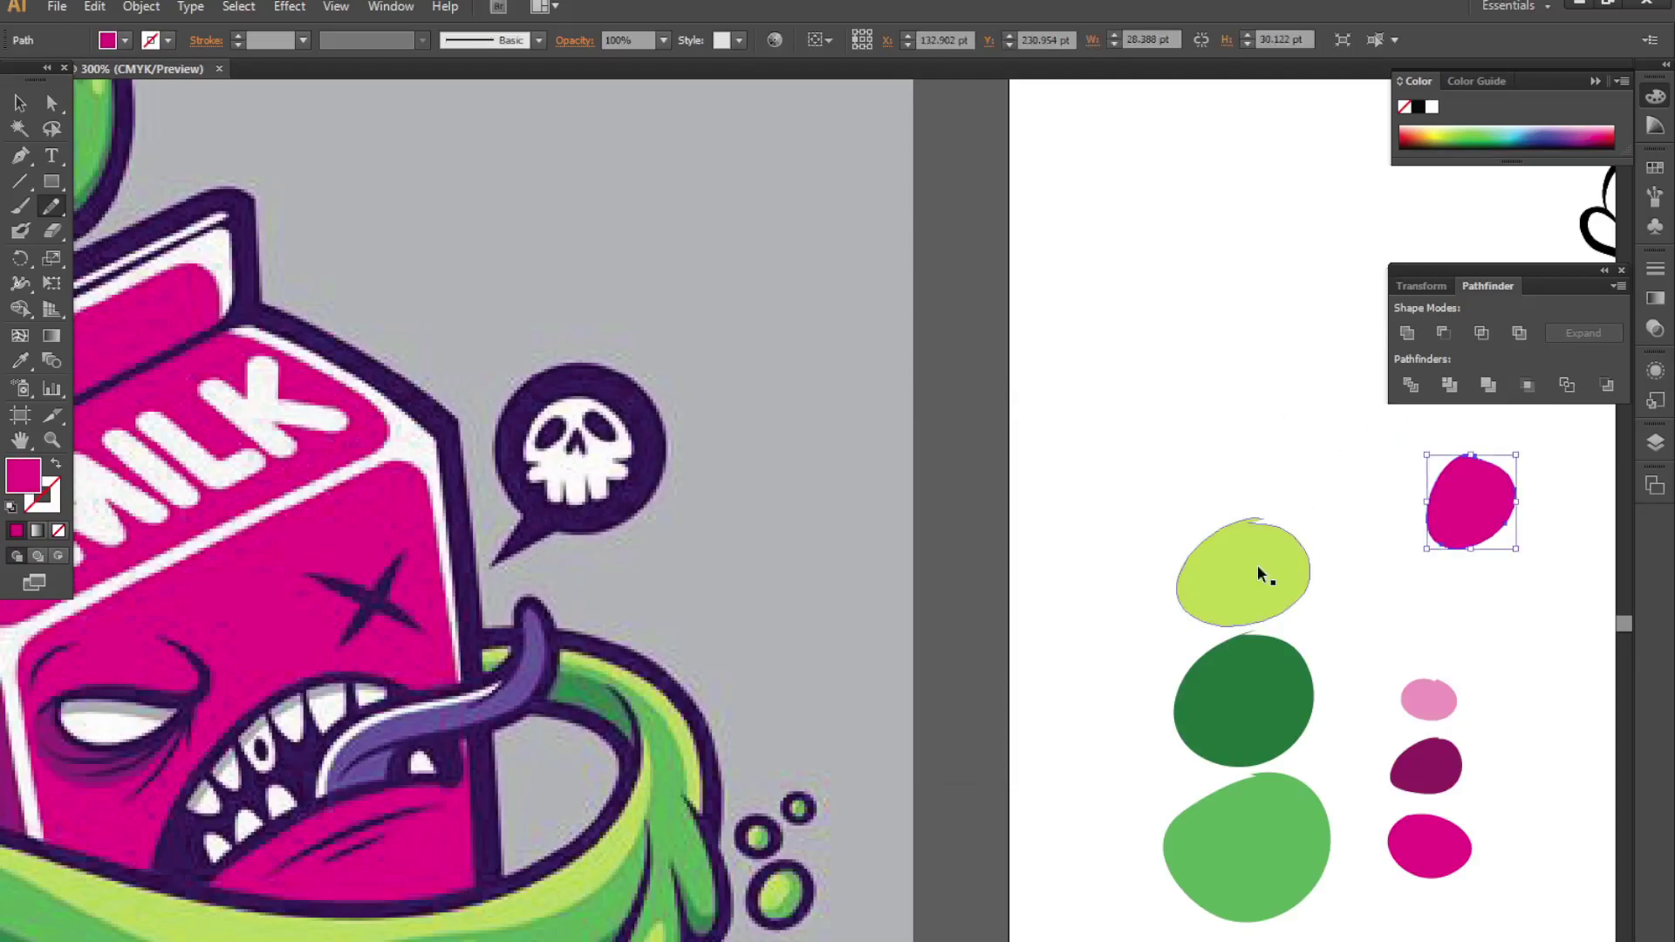
{"action": "key", "text": "ctrl+z"}
{"action": "scroll", "coordinate": [1327, 635], "scroll_direction": "down", "scroll_amount": 3}
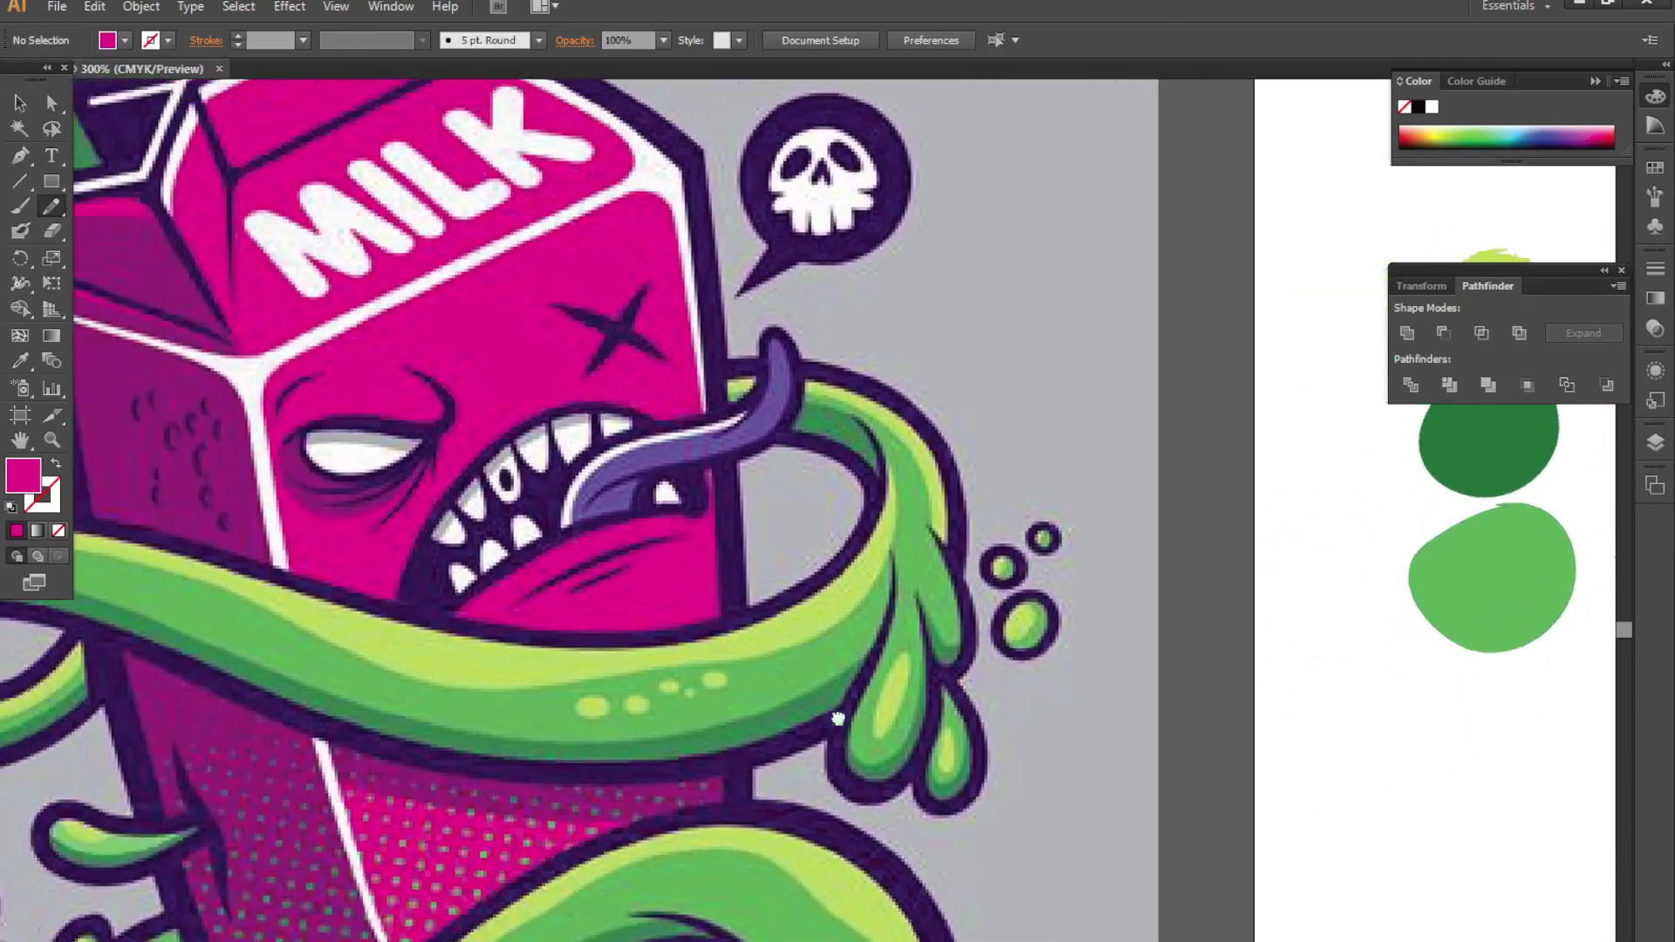
{"action": "scroll", "coordinate": [1047, 567], "scroll_direction": "left", "scroll_amount": 5}
{"action": "left_click_drag", "start_coordinate": [1114, 531], "coordinate": [784, 574]}
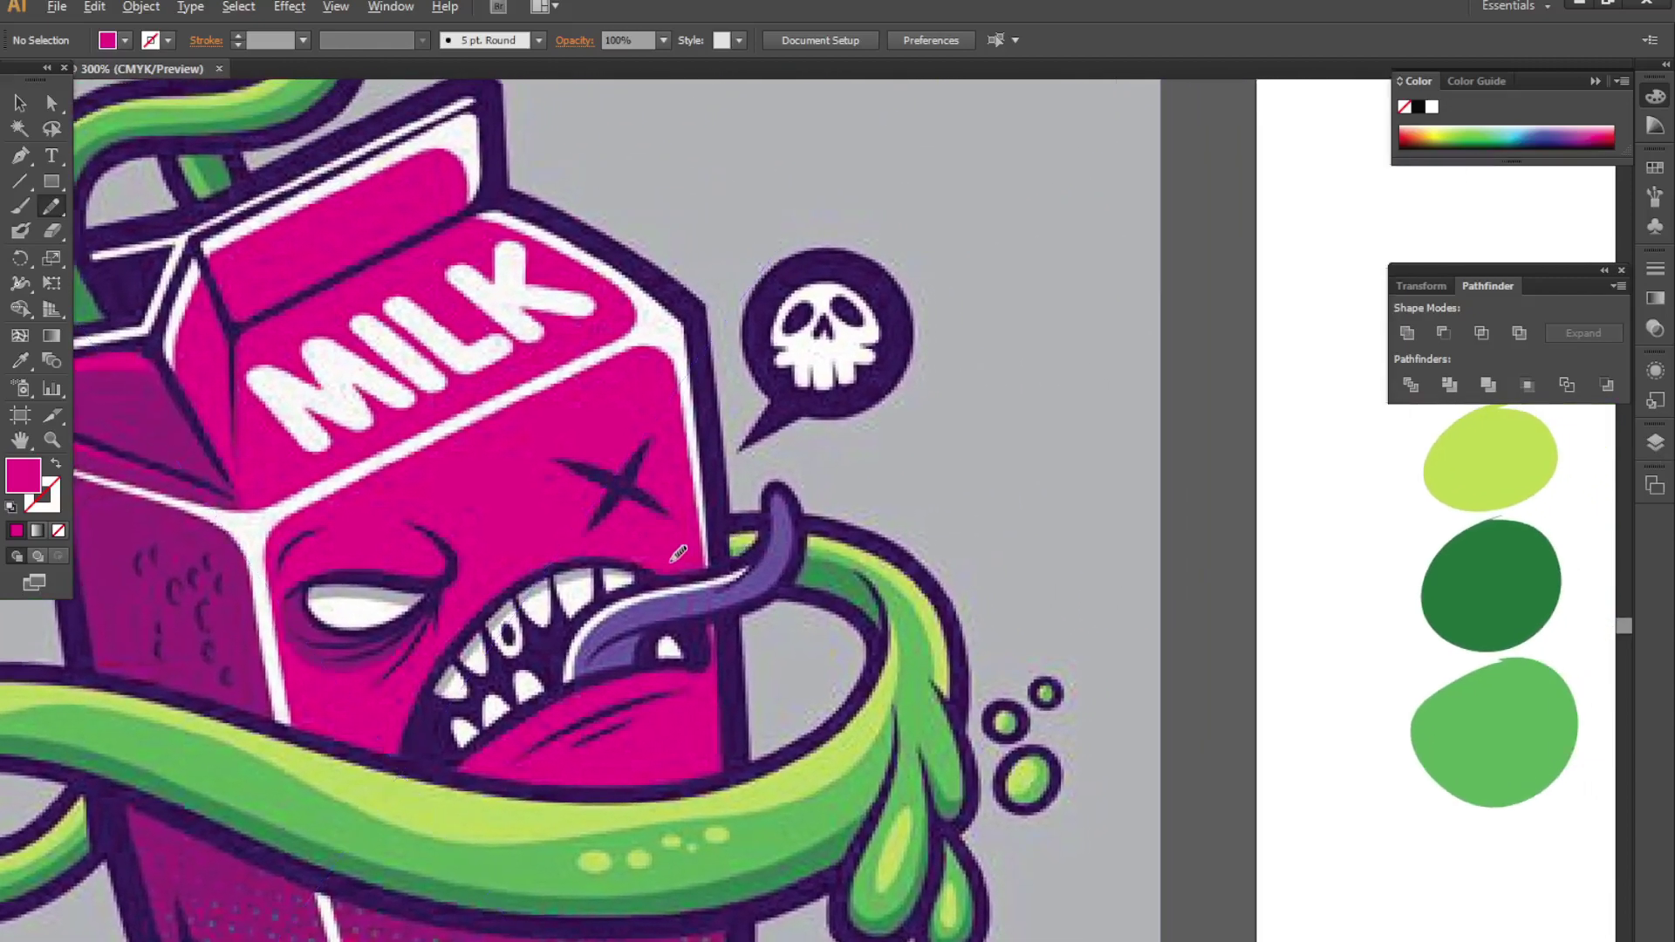
{"action": "scroll", "coordinate": [645, 567], "scroll_direction": "down", "scroll_amount": 2}
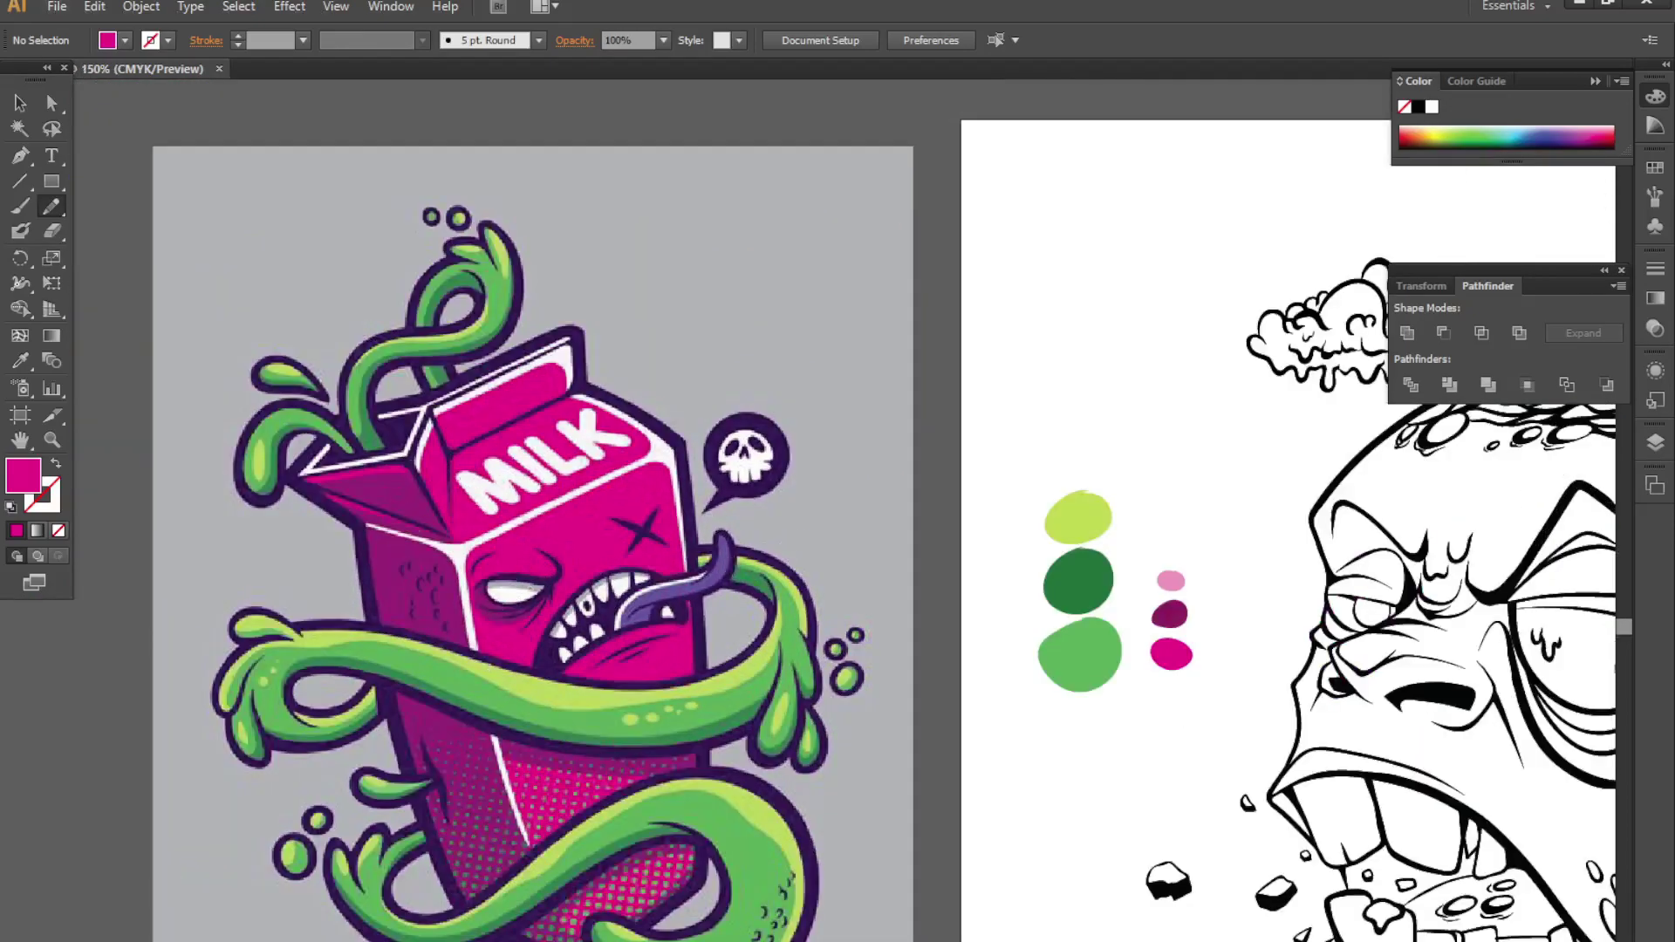
{"action": "key", "text": "ctrl+plus"}
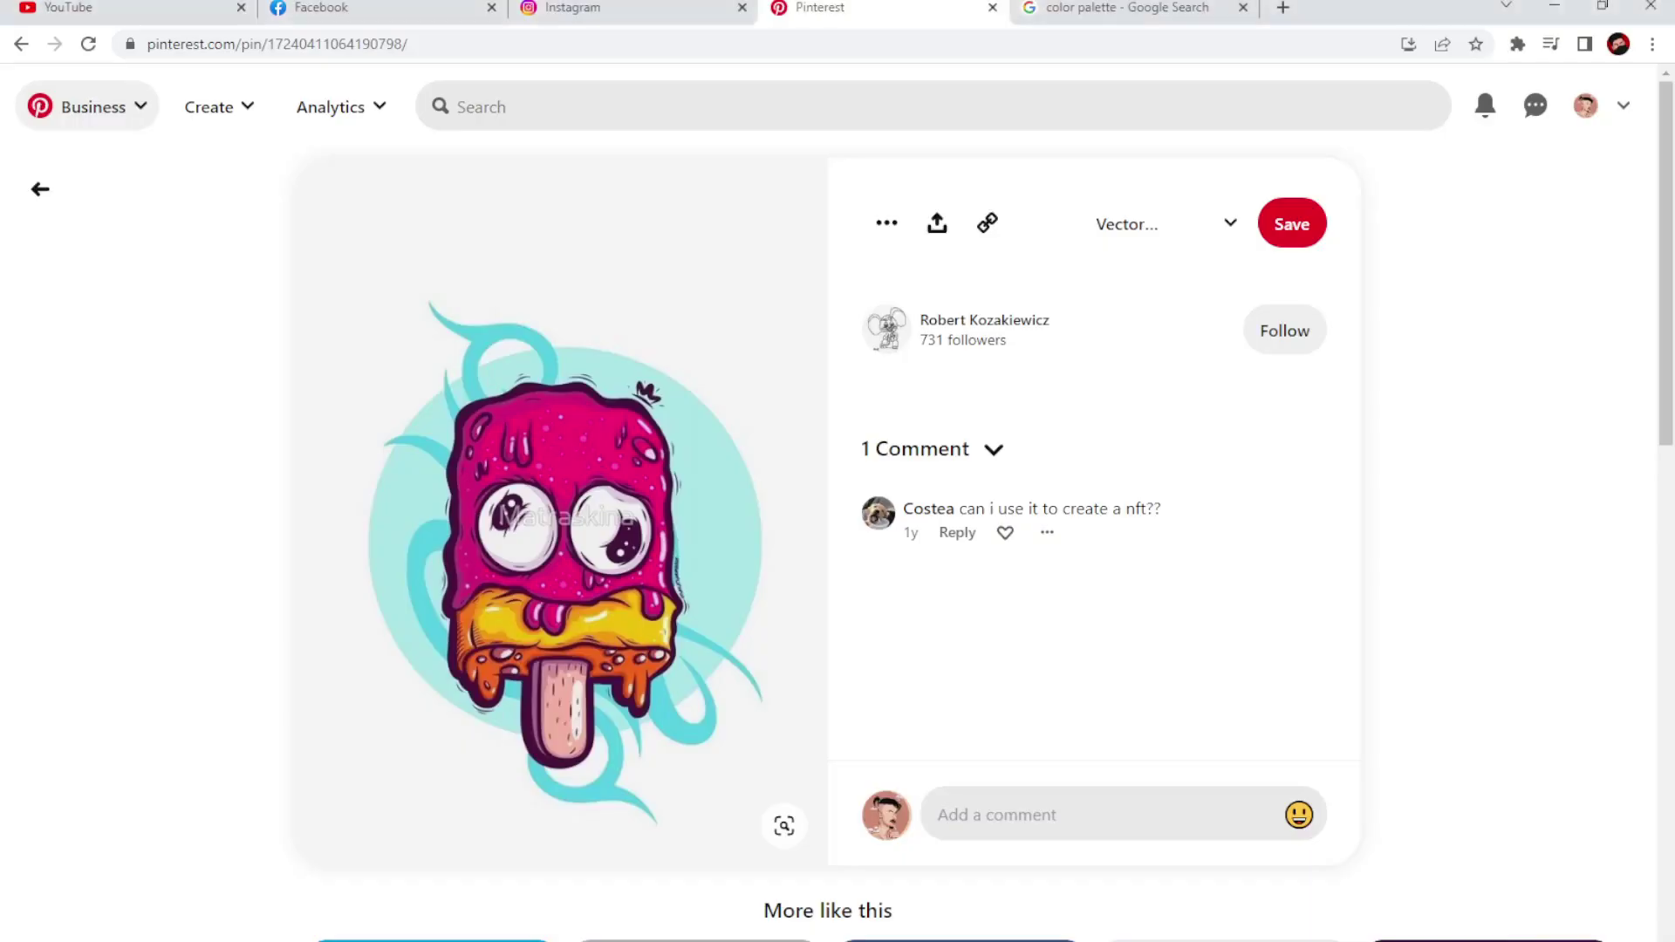
- Scroll the More like this grid and open the Fakir skull pin
{"action": "scroll", "coordinate": [683, 556], "scroll_direction": "down", "scroll_amount": 5}
{"action": "scroll", "coordinate": [678, 553], "scroll_direction": "down", "scroll_amount": 3}
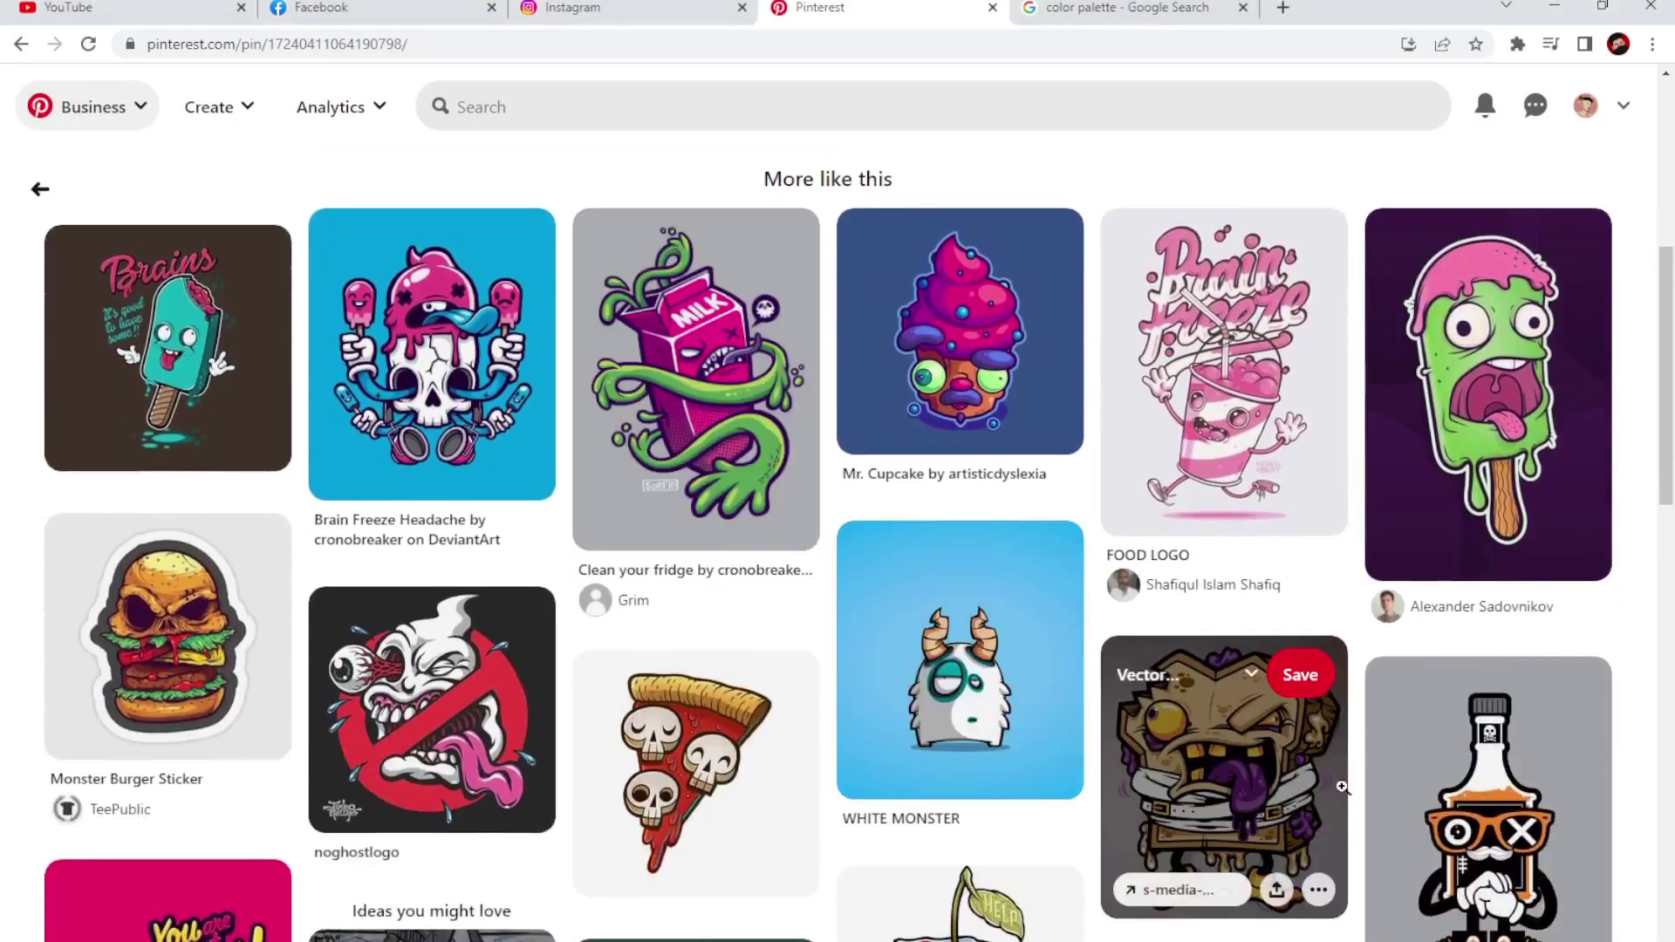
{"action": "scroll", "coordinate": [1491, 450], "scroll_direction": "down", "scroll_amount": 3}
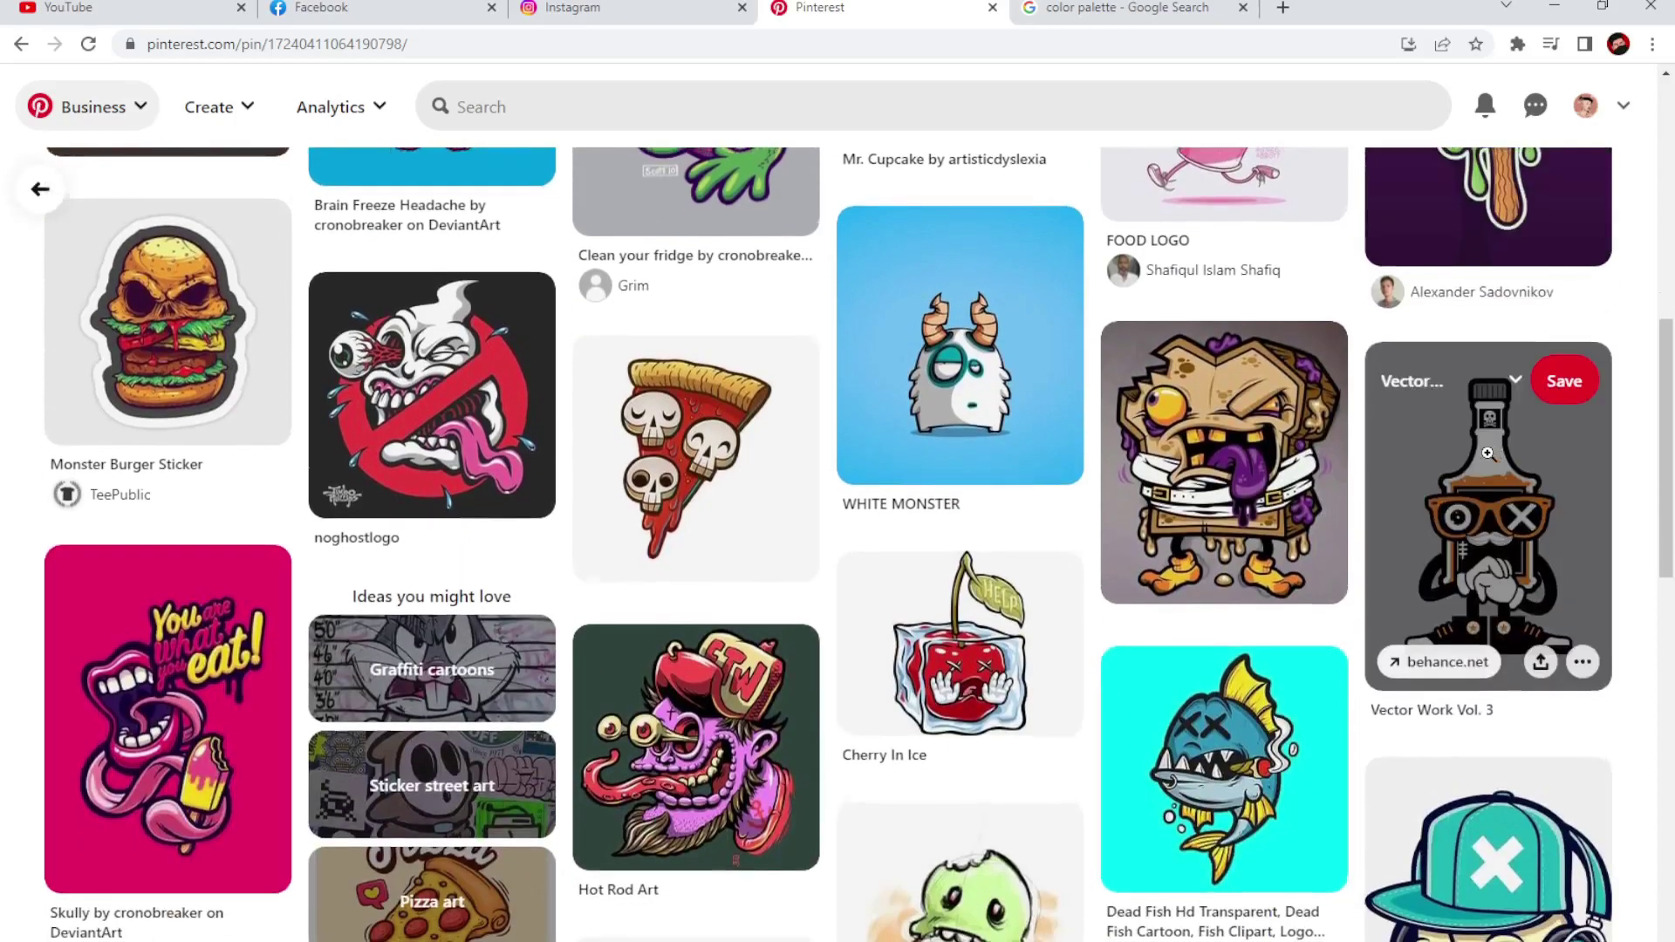
{"action": "scroll", "coordinate": [1395, 488], "scroll_direction": "down", "scroll_amount": 3}
{"action": "scroll", "coordinate": [1317, 535], "scroll_direction": "down", "scroll_amount": 4}
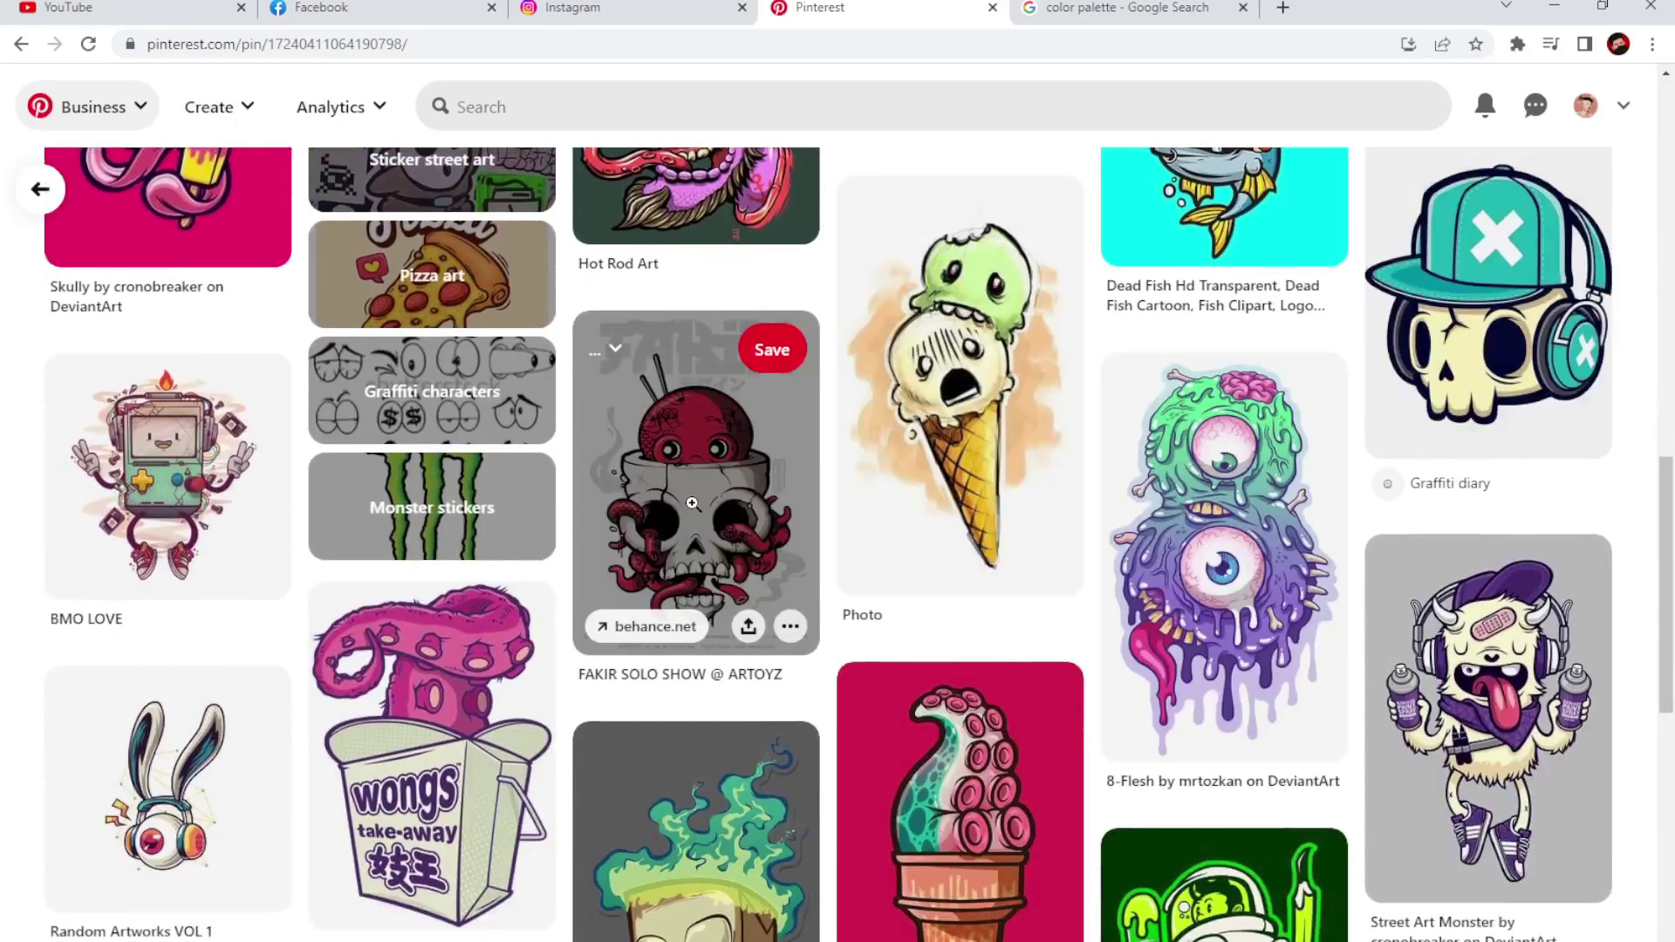
{"action": "left_click", "coordinate": [691, 504]}
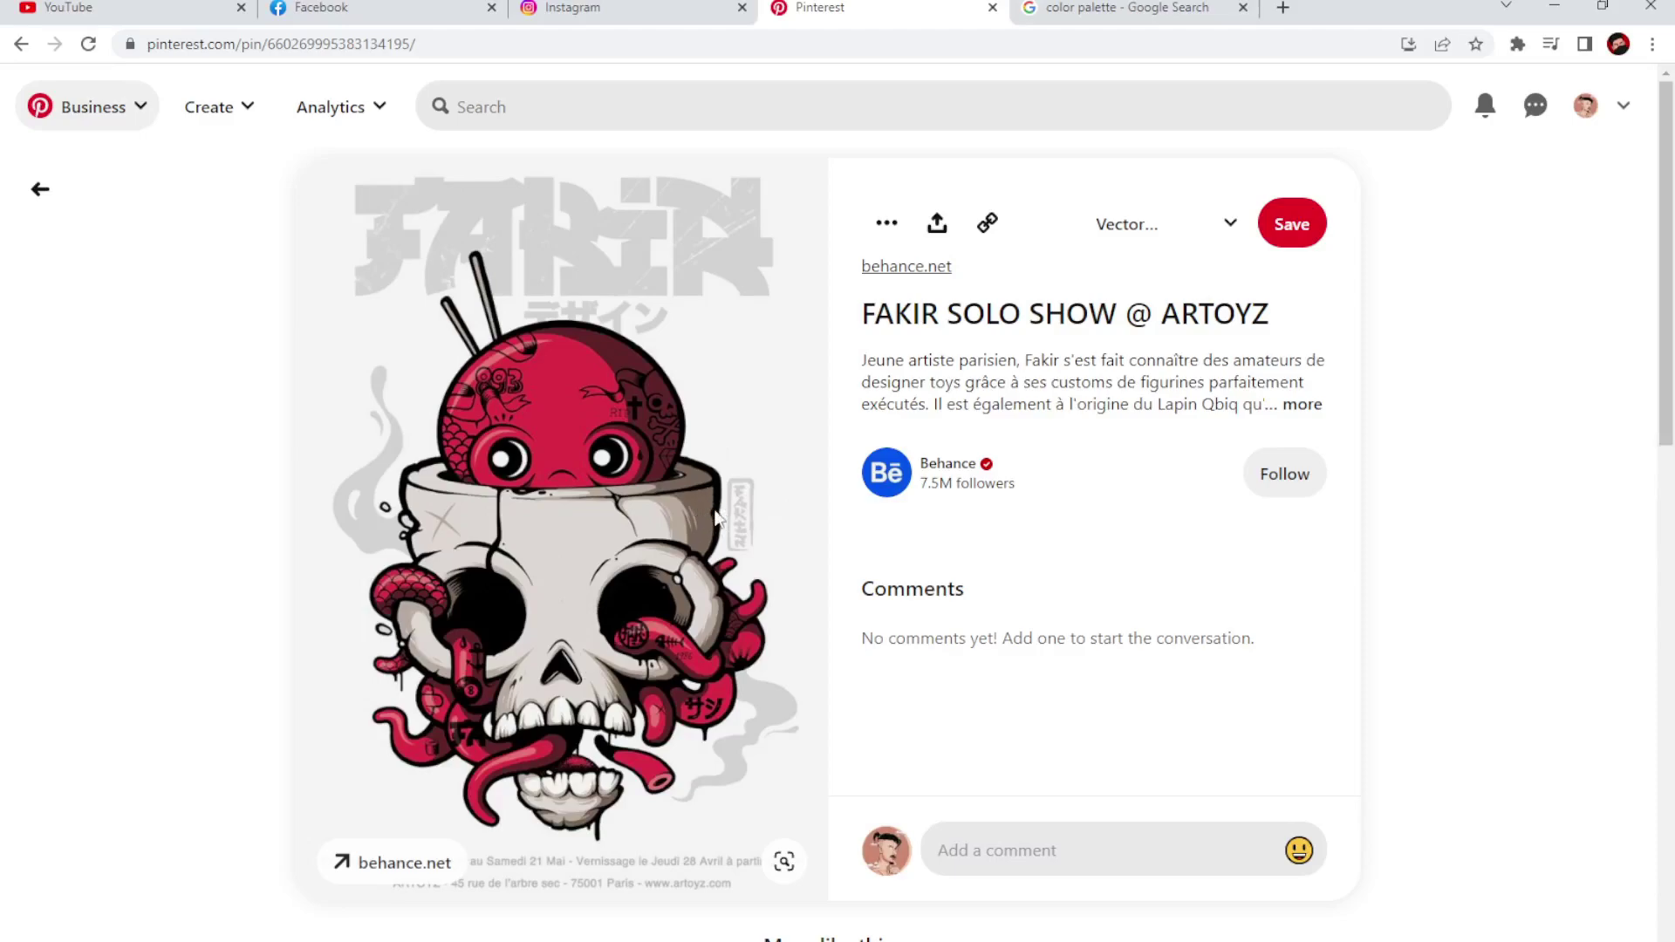
- Open the noghostlogo pin from the Fakir pin's similar pins and scroll its page
{"action": "scroll", "coordinate": [716, 517], "scroll_direction": "down", "scroll_amount": 1}
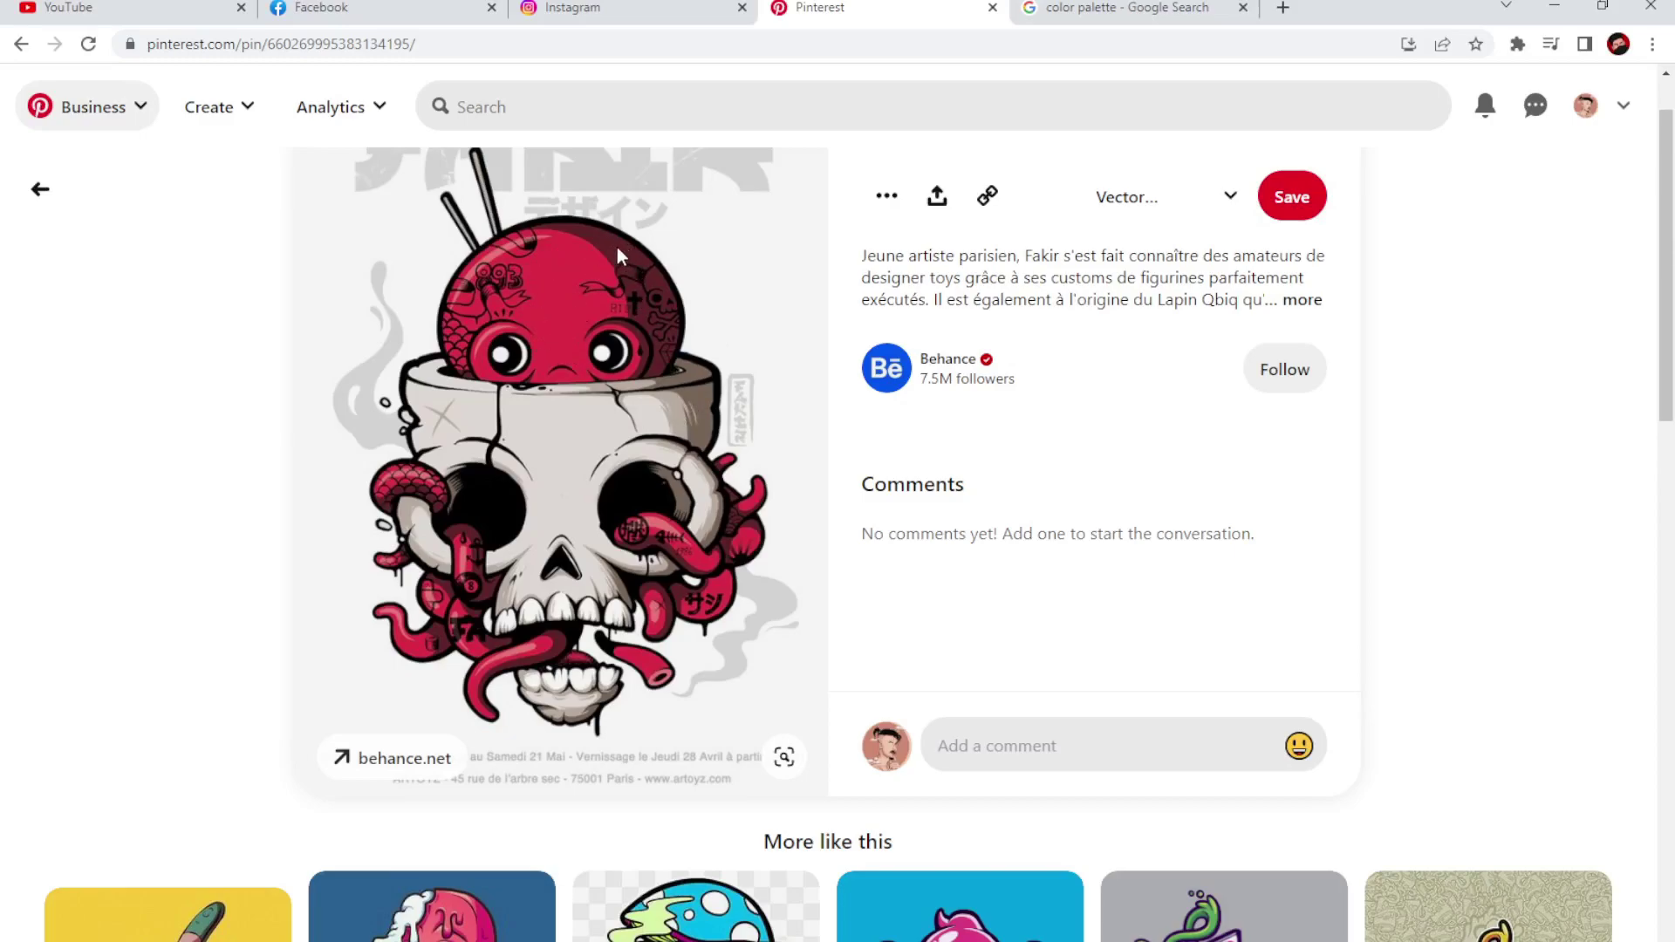
{"action": "scroll", "coordinate": [637, 288], "scroll_direction": "down", "scroll_amount": 2}
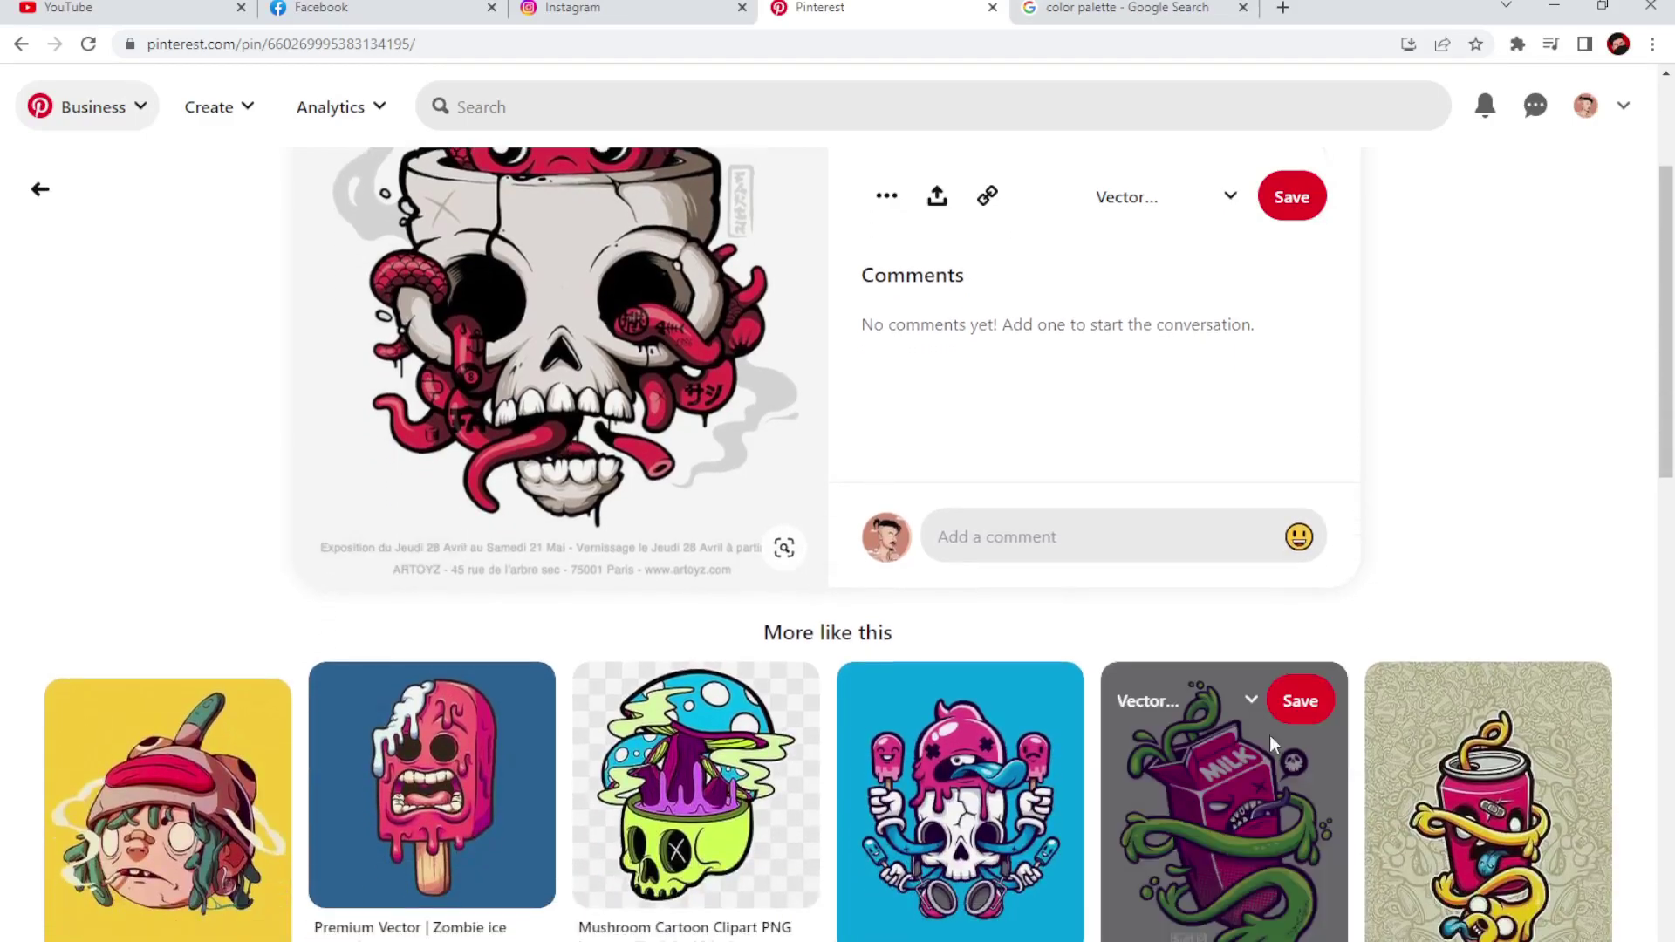
{"action": "scroll", "coordinate": [1066, 712], "scroll_direction": "down", "scroll_amount": 4}
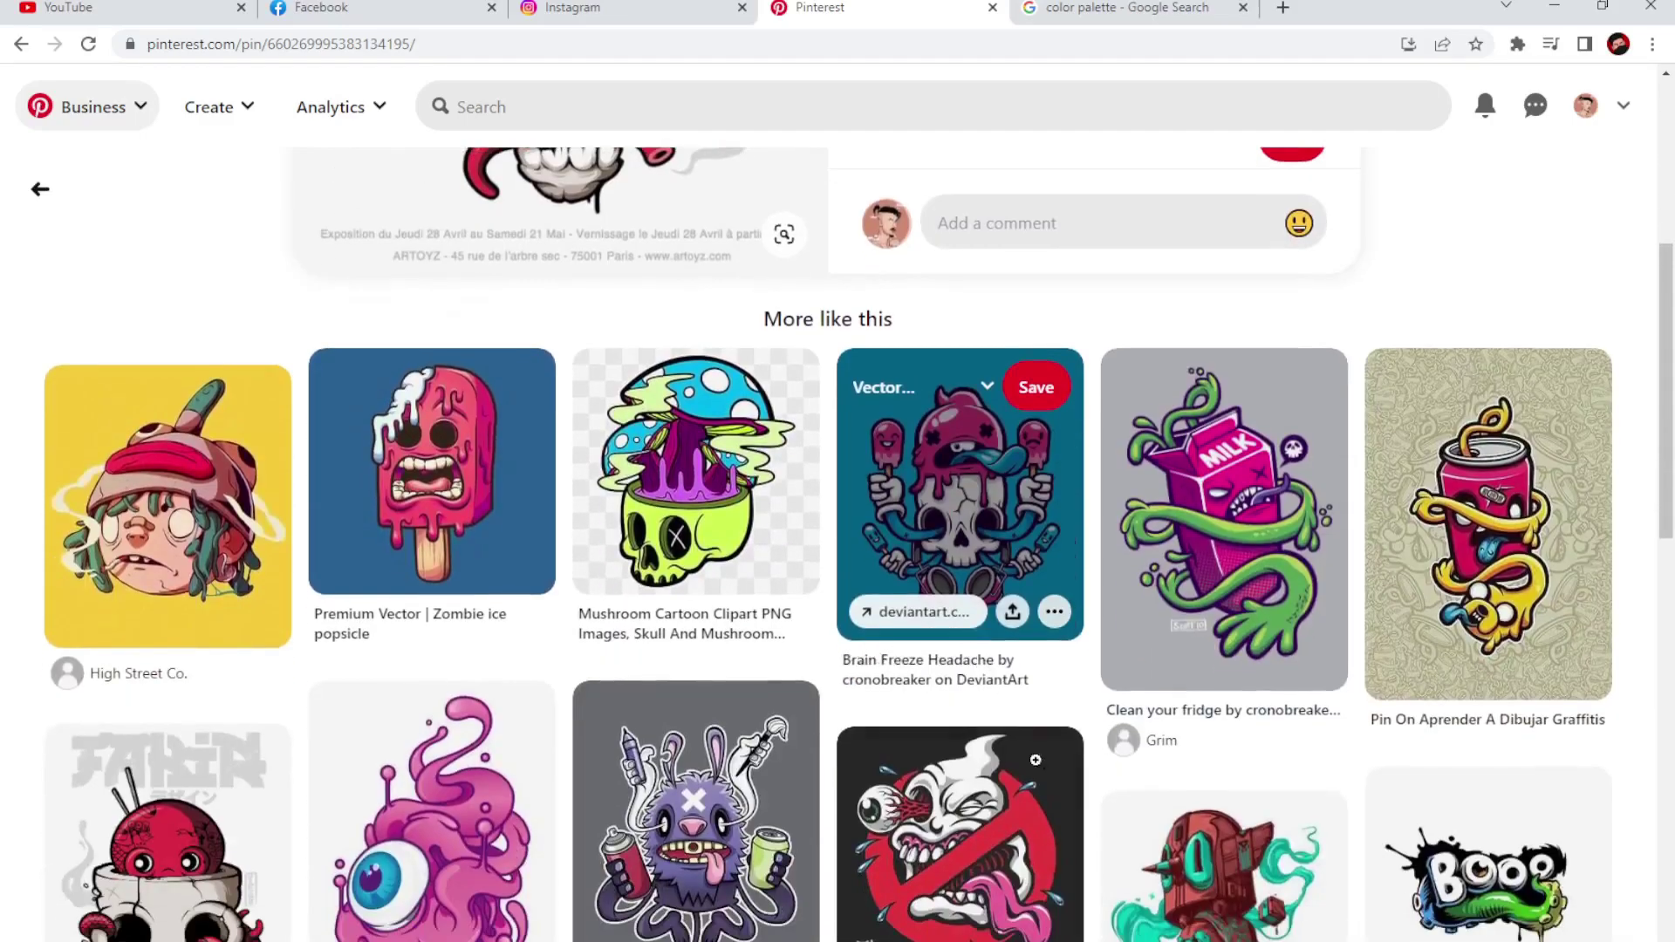
{"action": "left_click", "coordinate": [960, 829]}
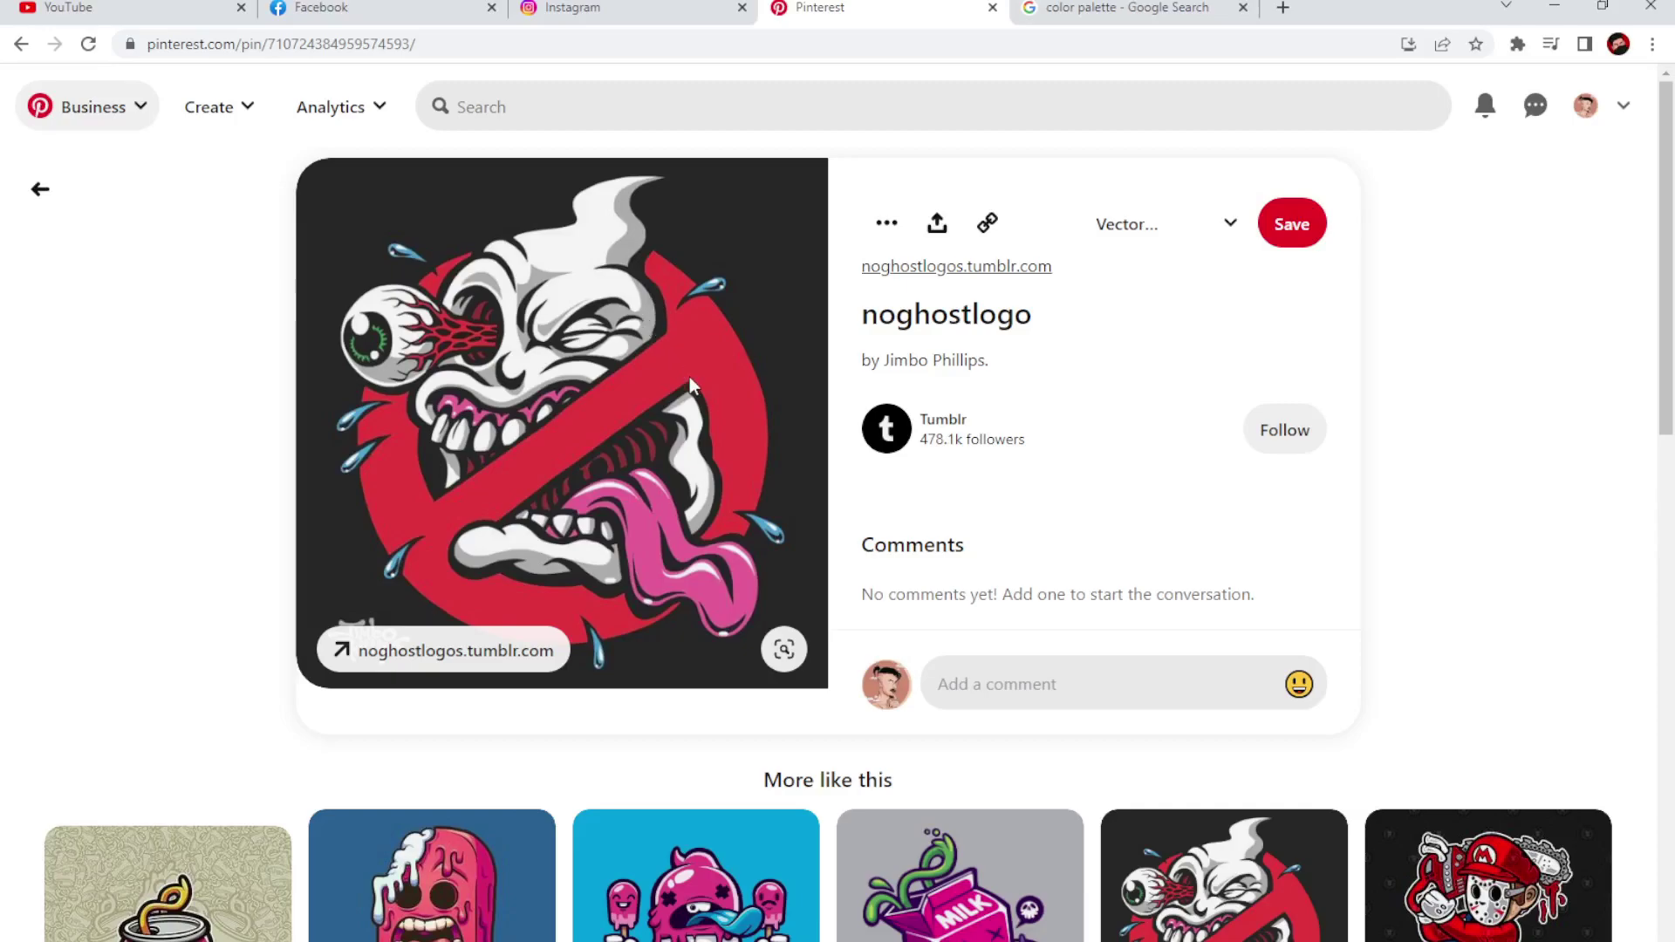
{"action": "scroll", "coordinate": [689, 377], "scroll_direction": "down", "scroll_amount": 1}
{"action": "scroll", "coordinate": [698, 384], "scroll_direction": "down", "scroll_amount": 4}
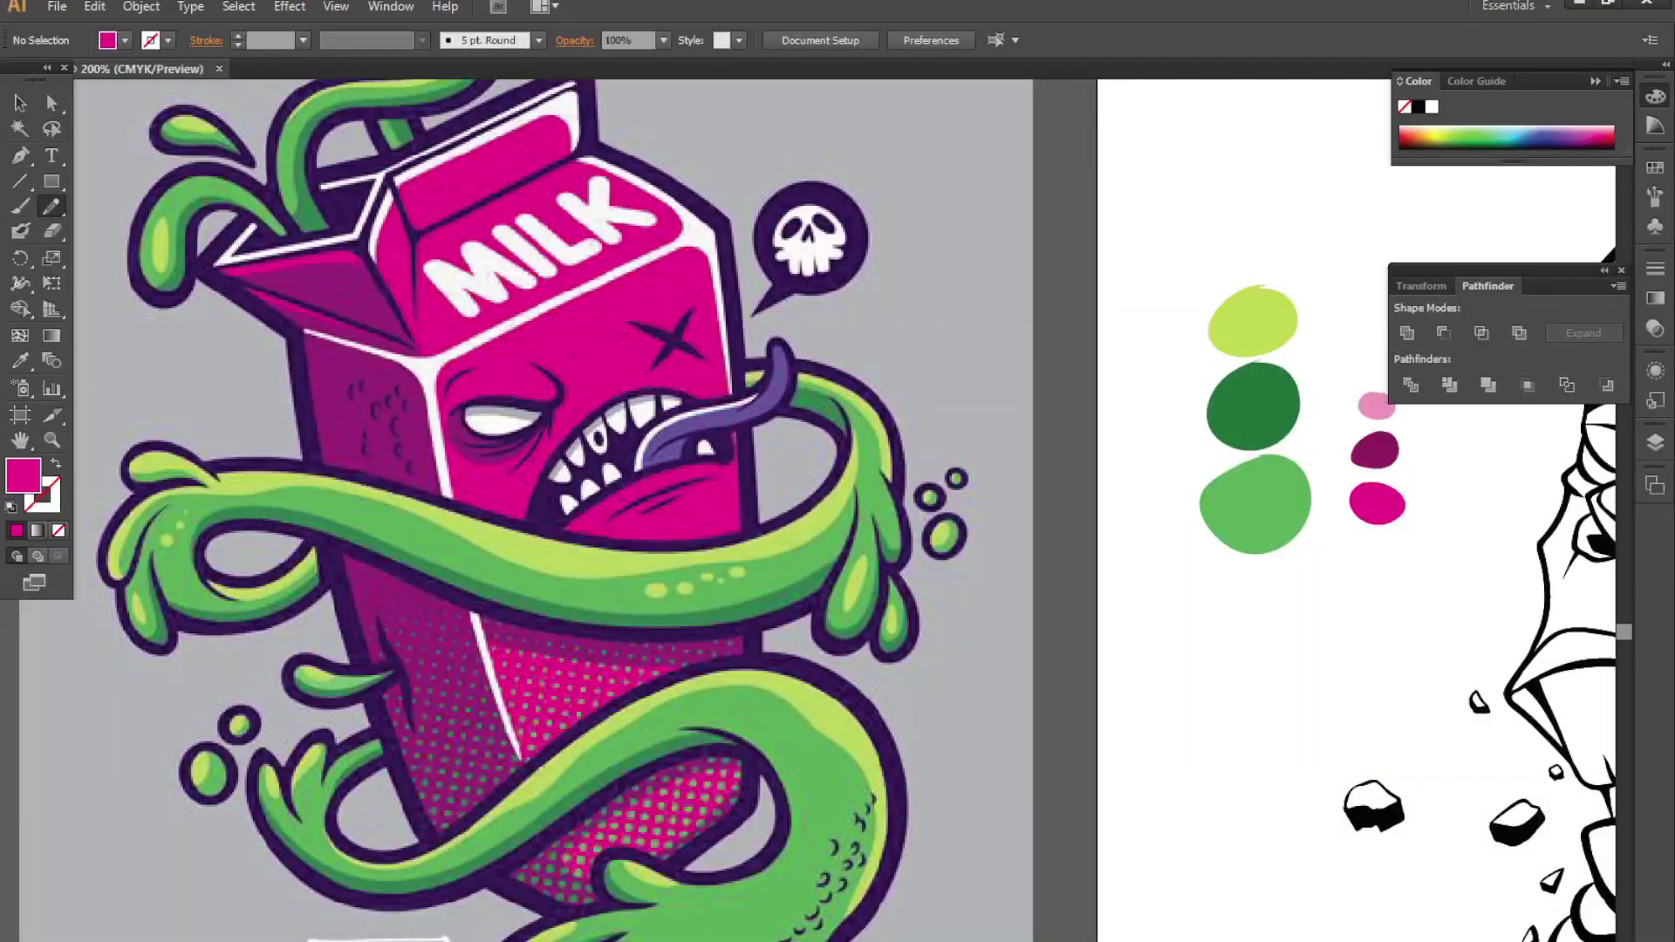
- Show the layers list and fill the upper teeth white
{"action": "scroll", "coordinate": [441, 698], "scroll_direction": "down", "scroll_amount": 2}
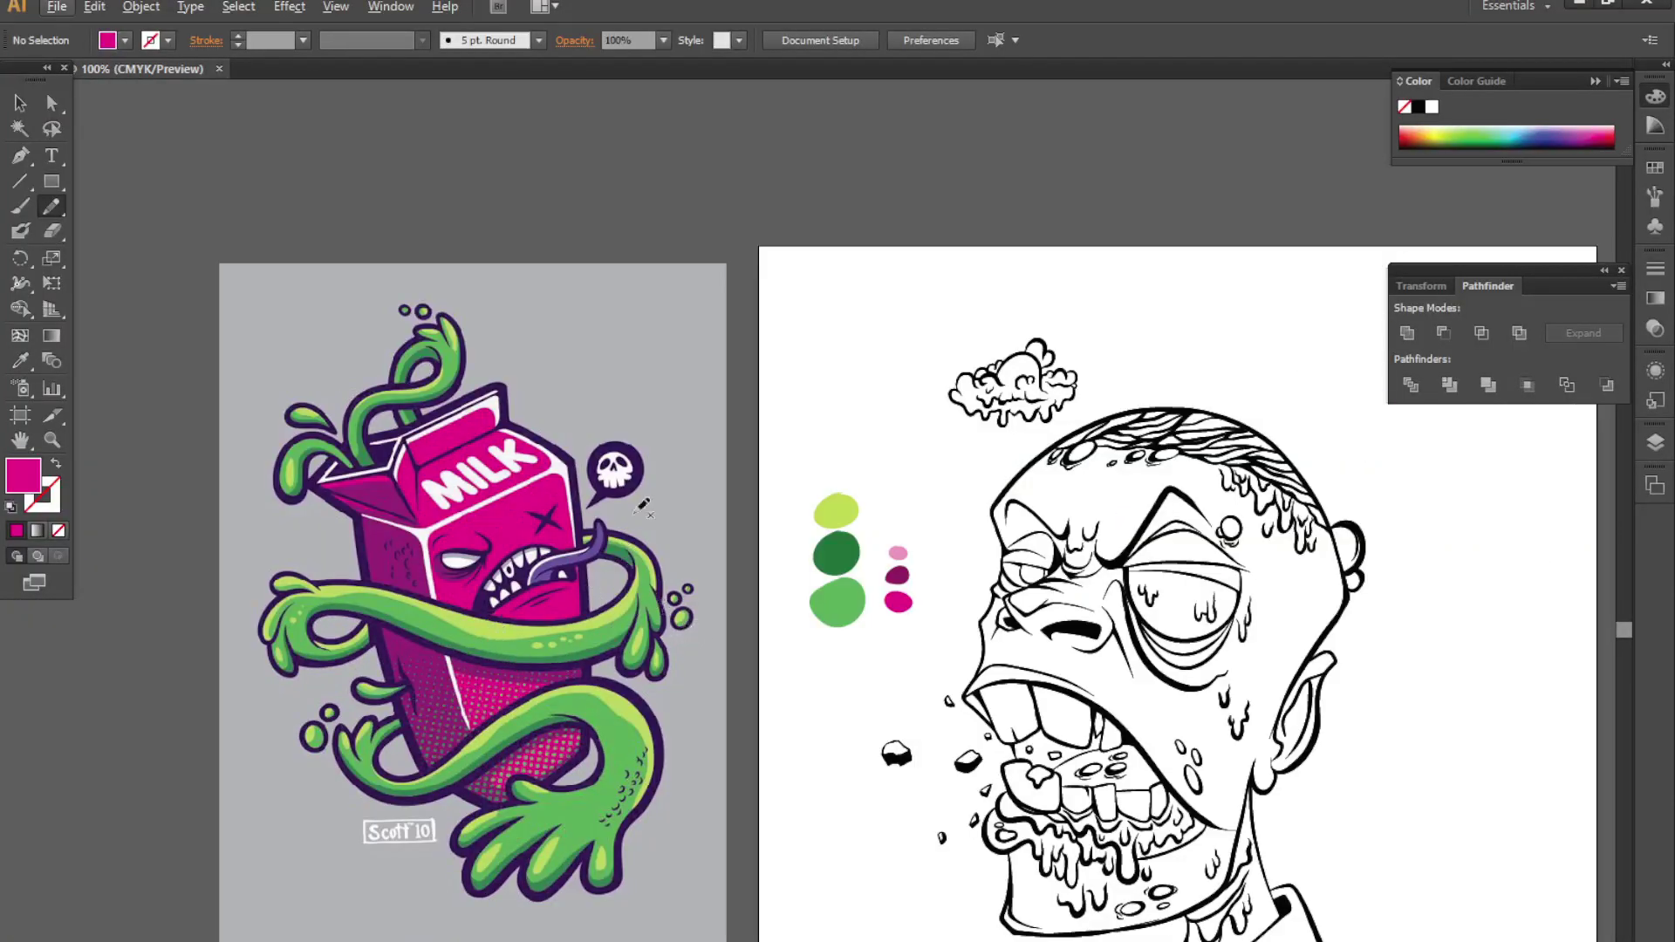
{"action": "left_click", "coordinate": [1653, 439]}
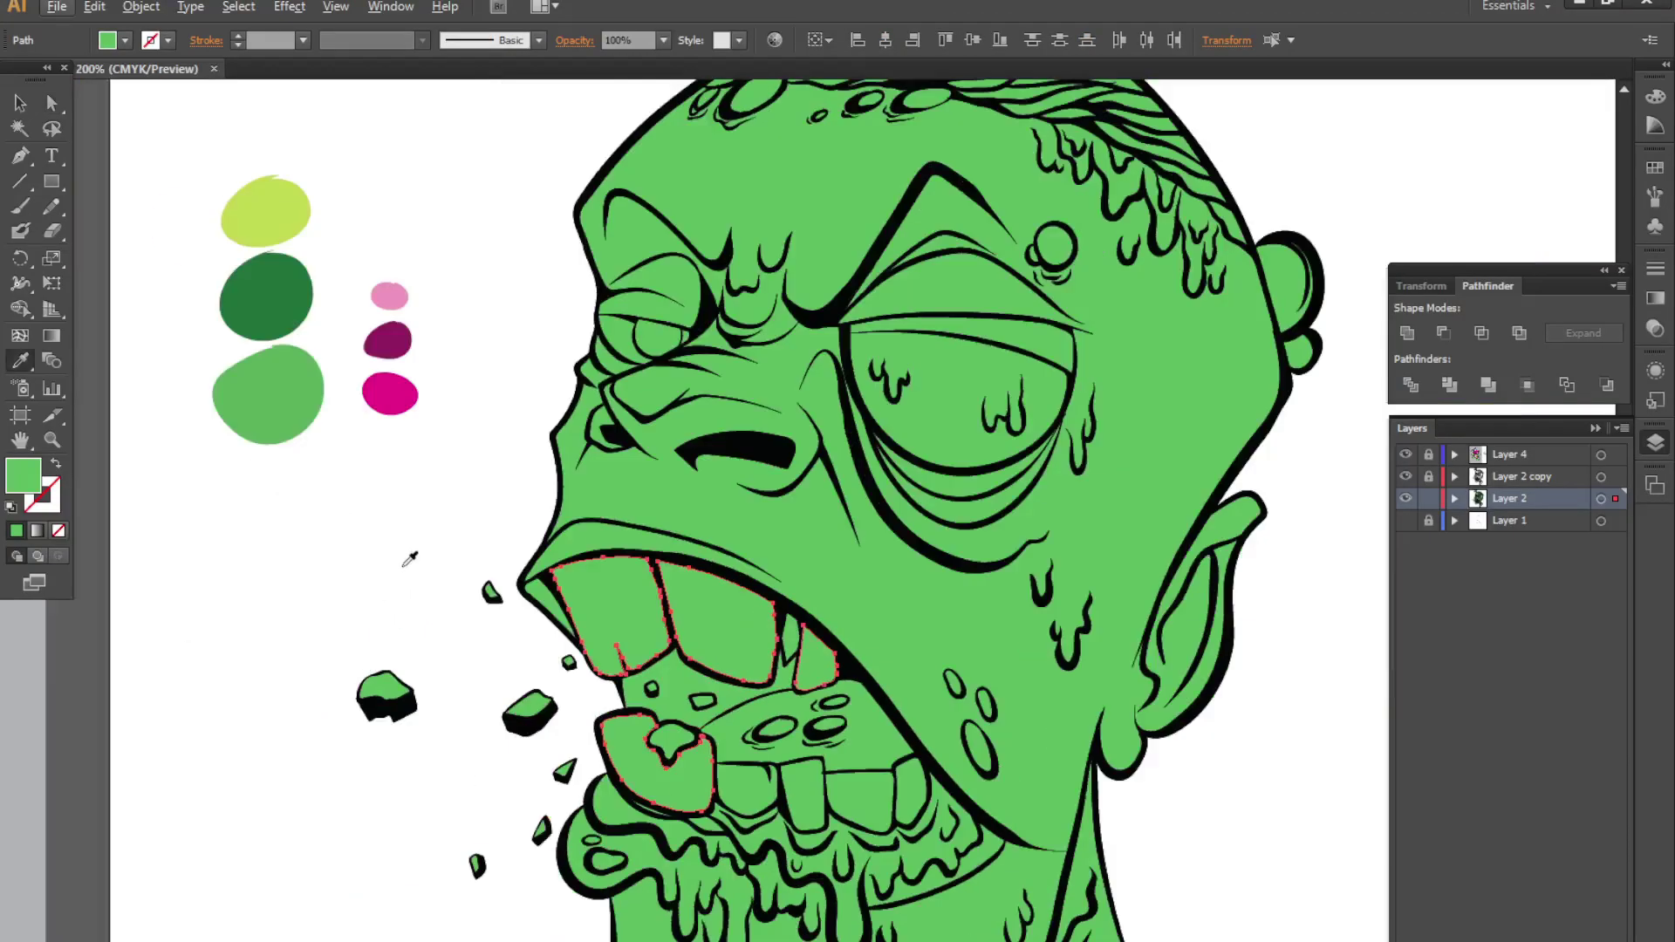
{"action": "left_click", "coordinate": [409, 558]}
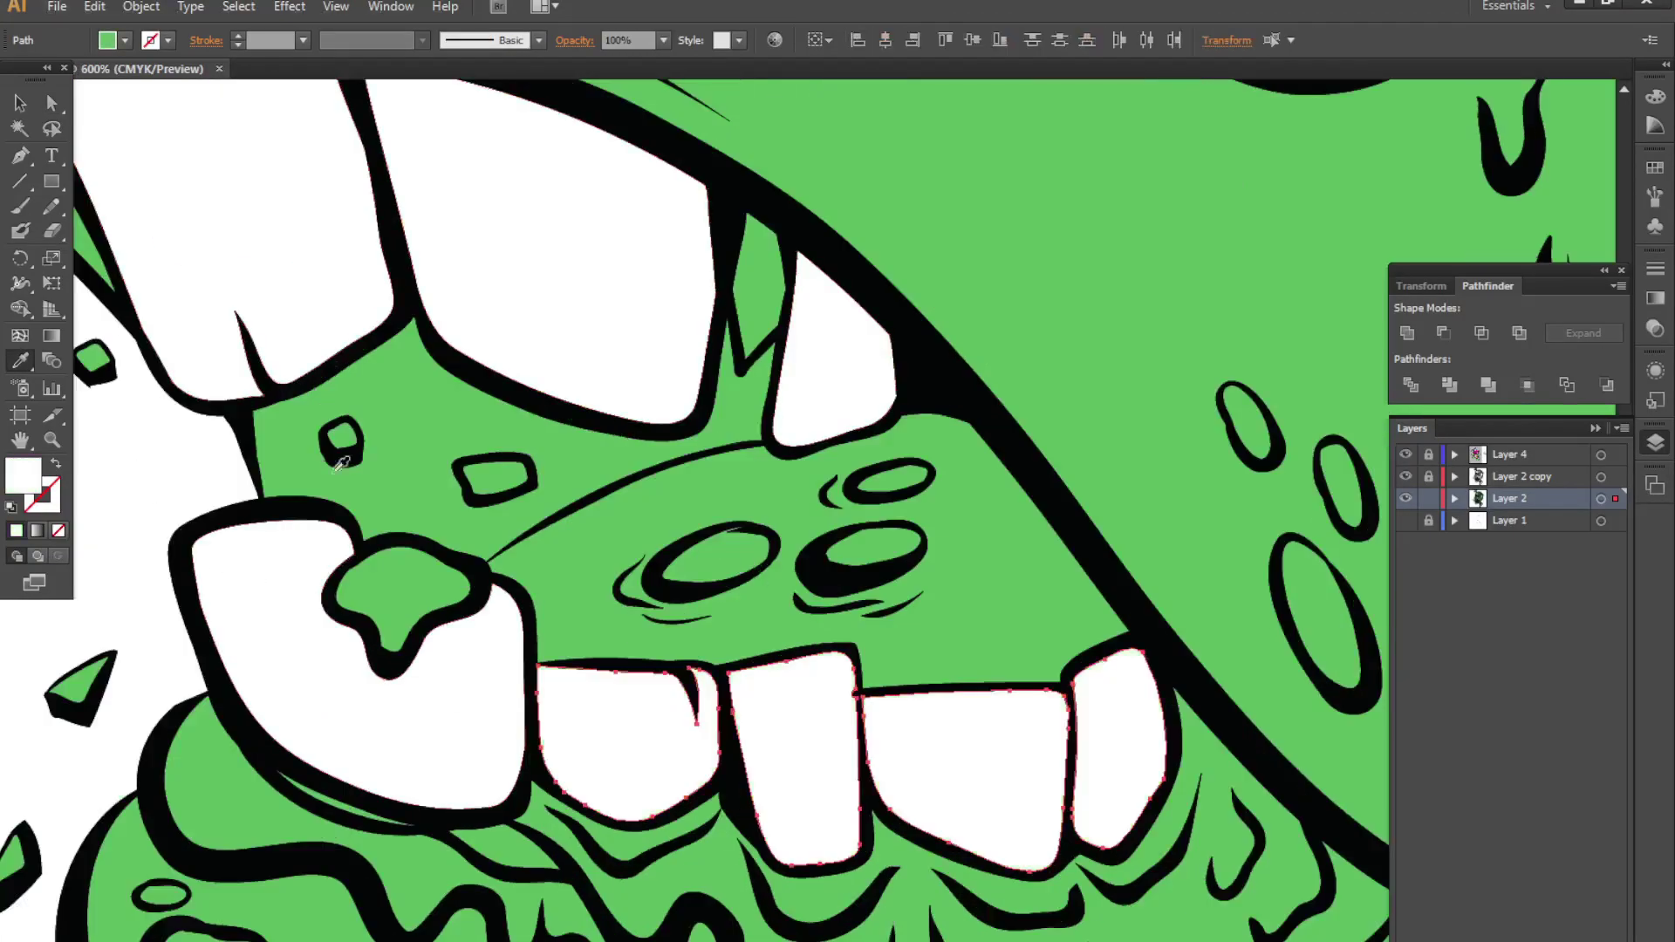
{"action": "key", "text": "ctrl+minus"}
{"action": "key", "text": "ctrl+minus"}
{"action": "key", "text": "ctrl+minus"}
{"action": "key", "text": "ctrl+plus"}
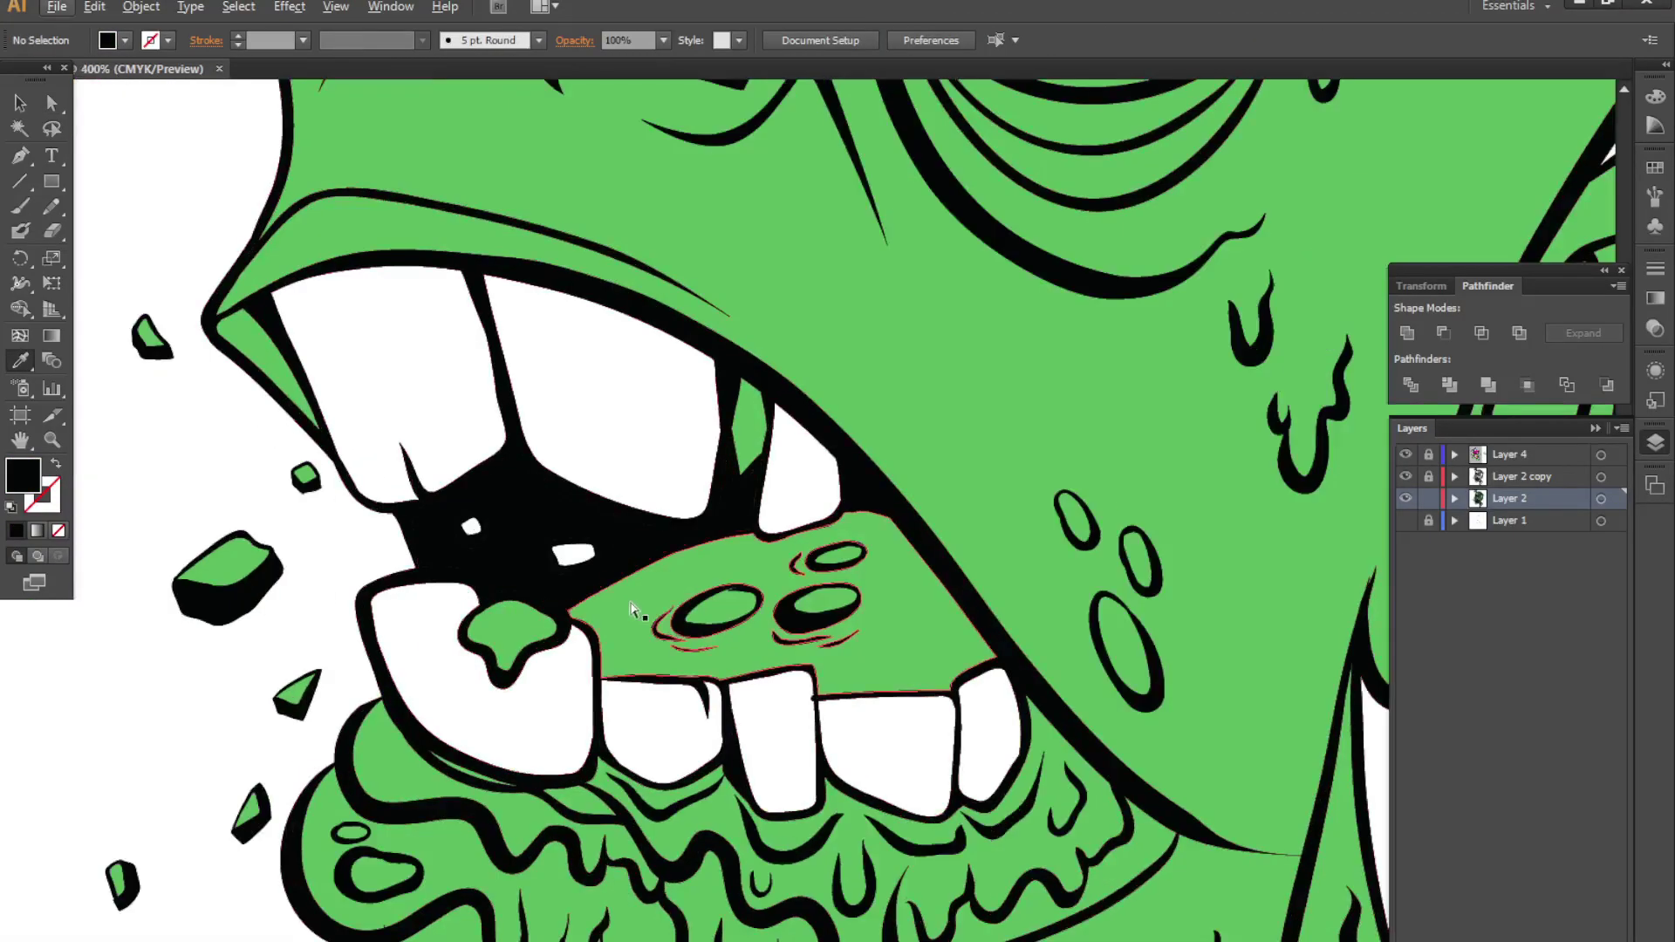
{"action": "key", "text": "ctrl+plus"}
{"action": "key", "text": "ctrl+plus"}
{"action": "key", "text": "ctrl+minus"}
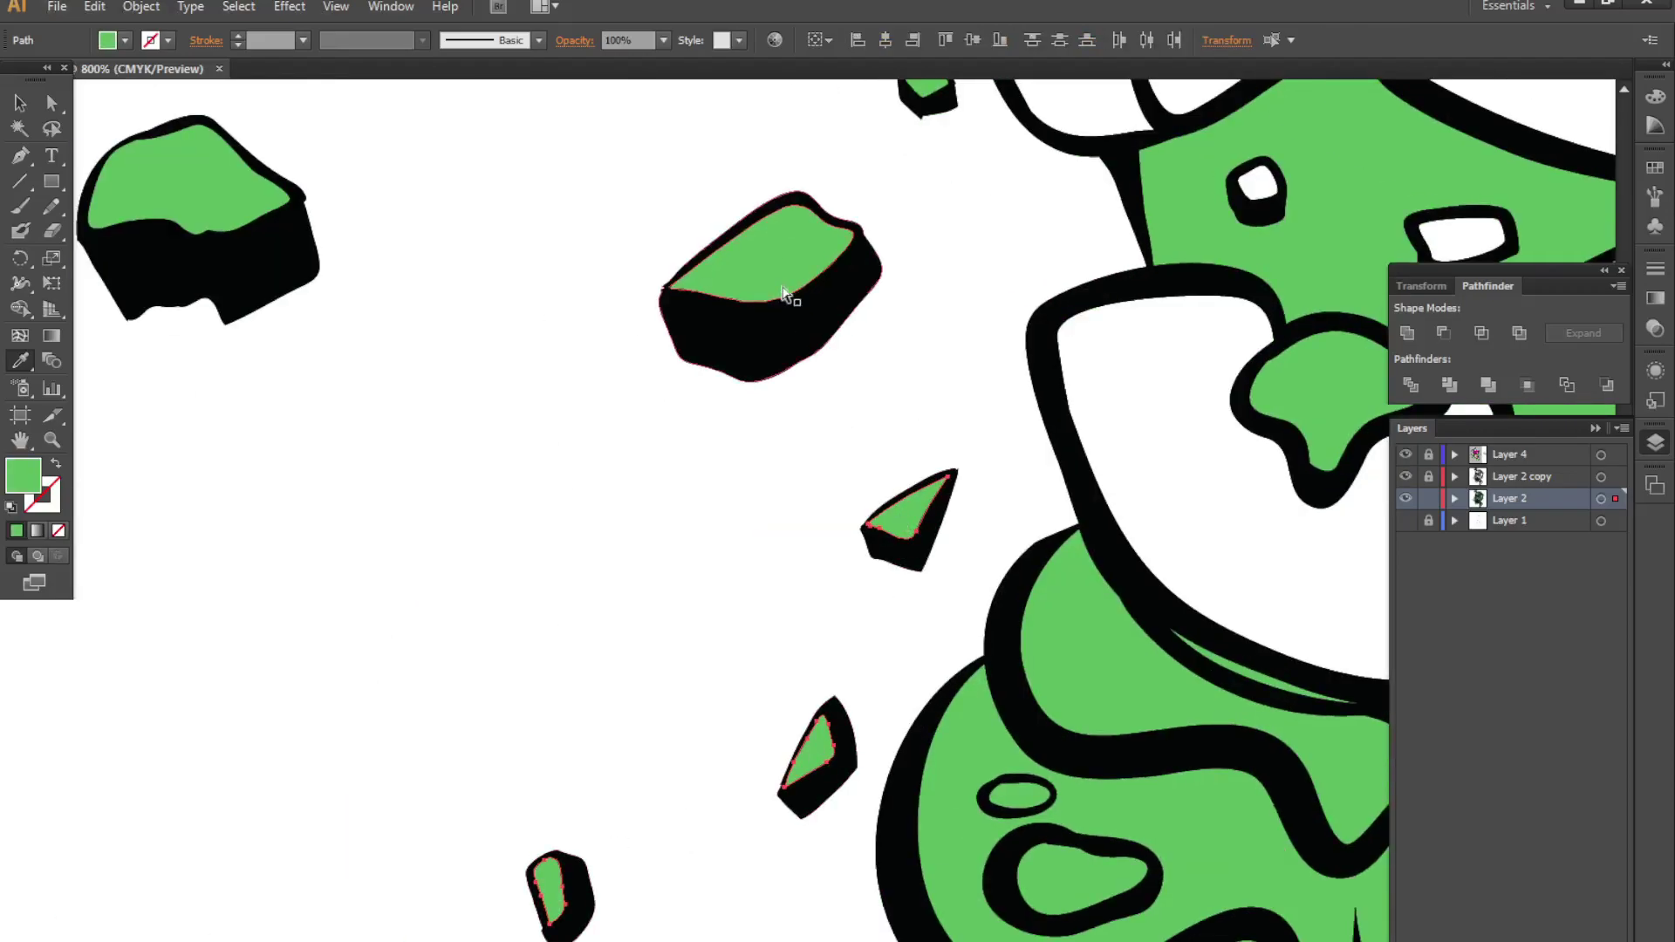
{"action": "key", "text": "ctrl+plus"}
- Sample the green skin colour, then undo to restore the eye's white fill
{"action": "left_click", "coordinate": [759, 685]}
{"action": "key", "text": "ctrl+minus"}
{"action": "key", "text": "ctrl+minus"}
{"action": "key", "text": "ctrl+minus"}
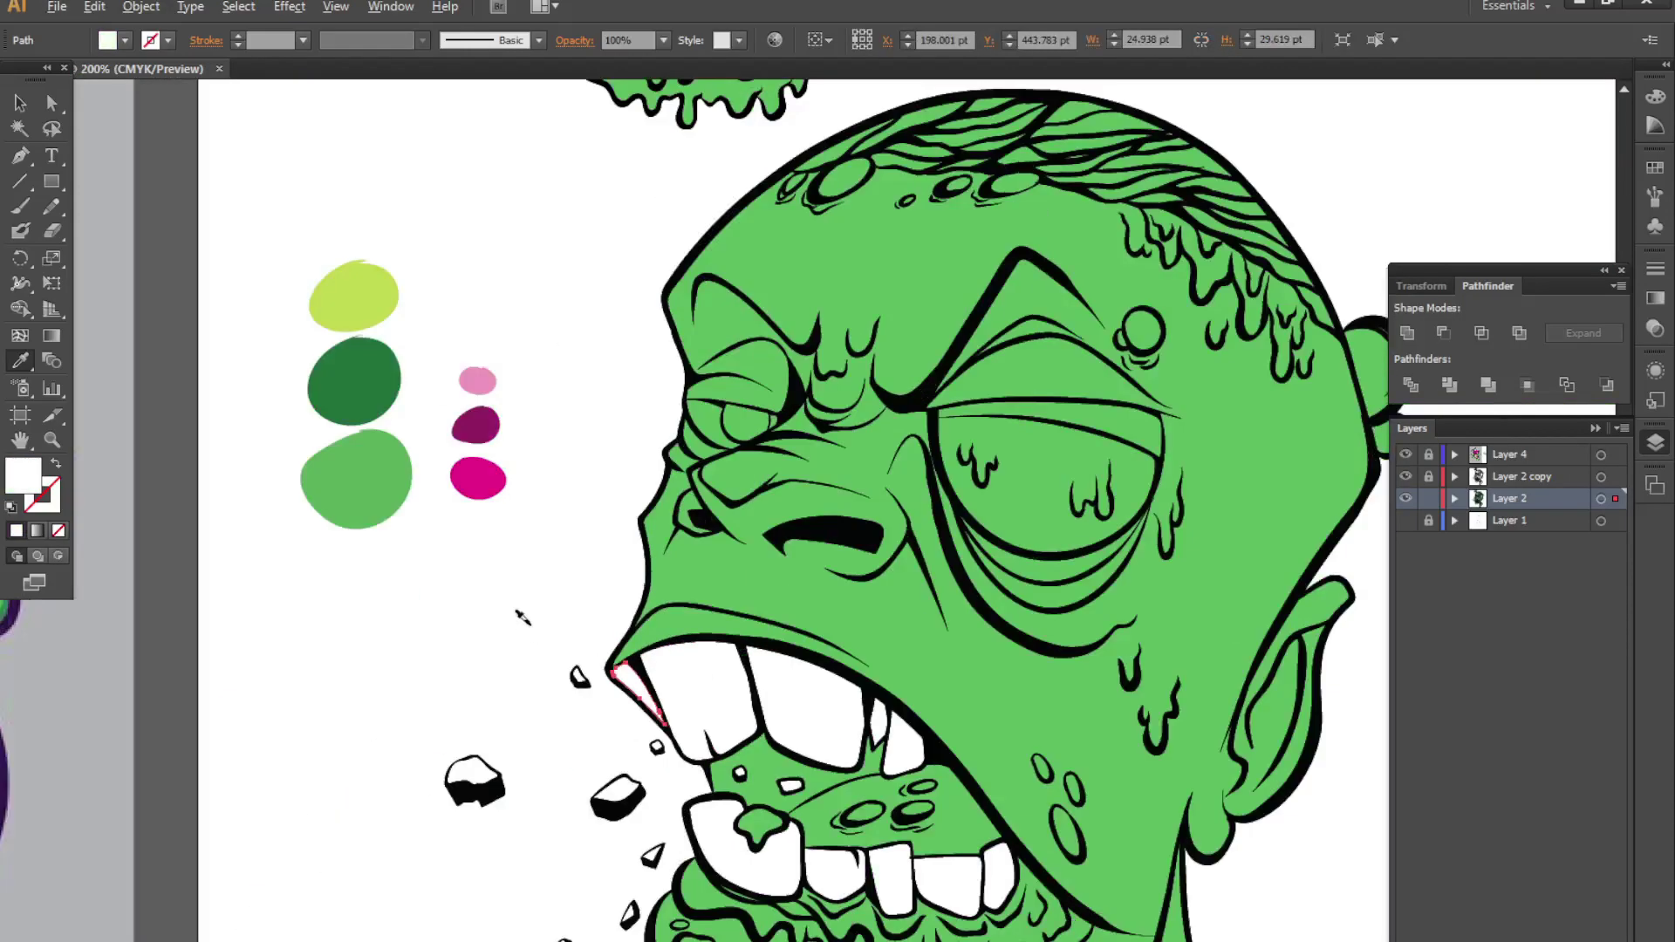
{"action": "key", "text": "ctrl+minus"}
{"action": "key", "text": "ctrl+plus"}
{"action": "key", "text": "ctrl+z"}
{"action": "key", "text": "ctrl+plus"}
{"action": "key", "text": "ctrl+plus"}
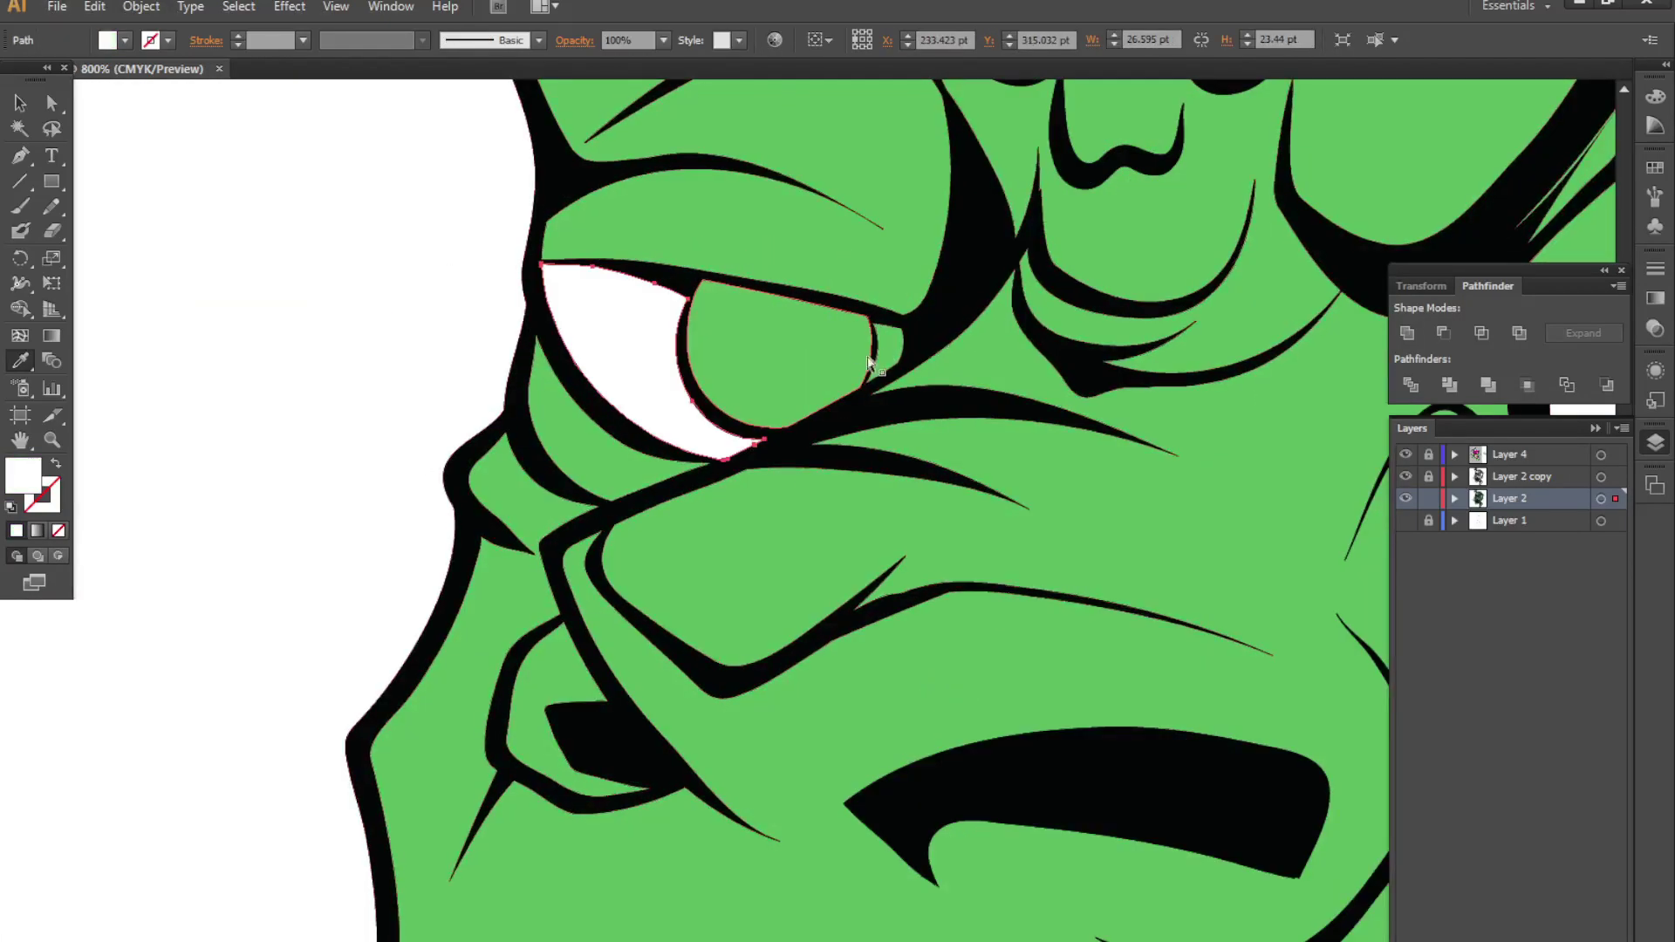
{"action": "key", "text": "ctrl+minus"}
{"action": "key", "text": "ctrl+minus"}
{"action": "scroll", "coordinate": [1245, 933], "scroll_direction": "up", "scroll_amount": 3}
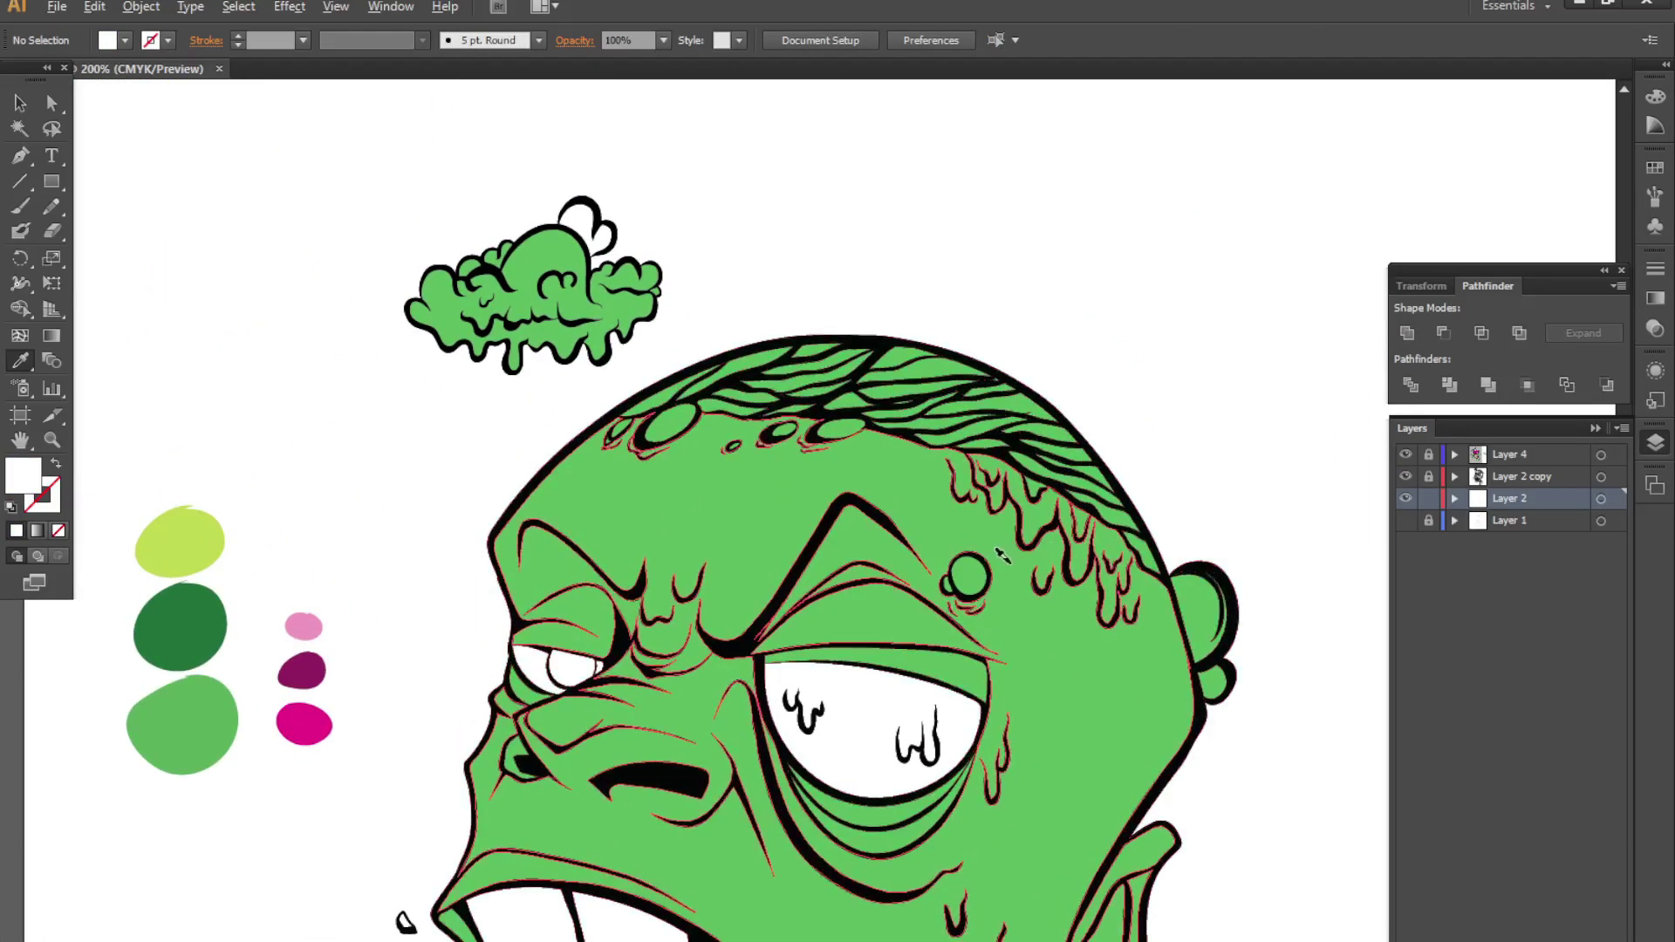
{"action": "key", "text": "ctrl+plus"}
{"action": "key", "text": "ctrl+plus"}
{"action": "key", "text": "ctrl+plus"}
{"action": "key", "text": "ctrl+minus"}
{"action": "key", "text": "ctrl+minus"}
- Fill the upper and right-hand brain strands on top of the head magenta
{"action": "left_click", "coordinate": [994, 659], "text": "ctrl"}
{"action": "key", "text": "ctrl+minus"}
{"action": "key", "text": "ctrl+plus"}
{"action": "key", "text": "ctrl+plus"}
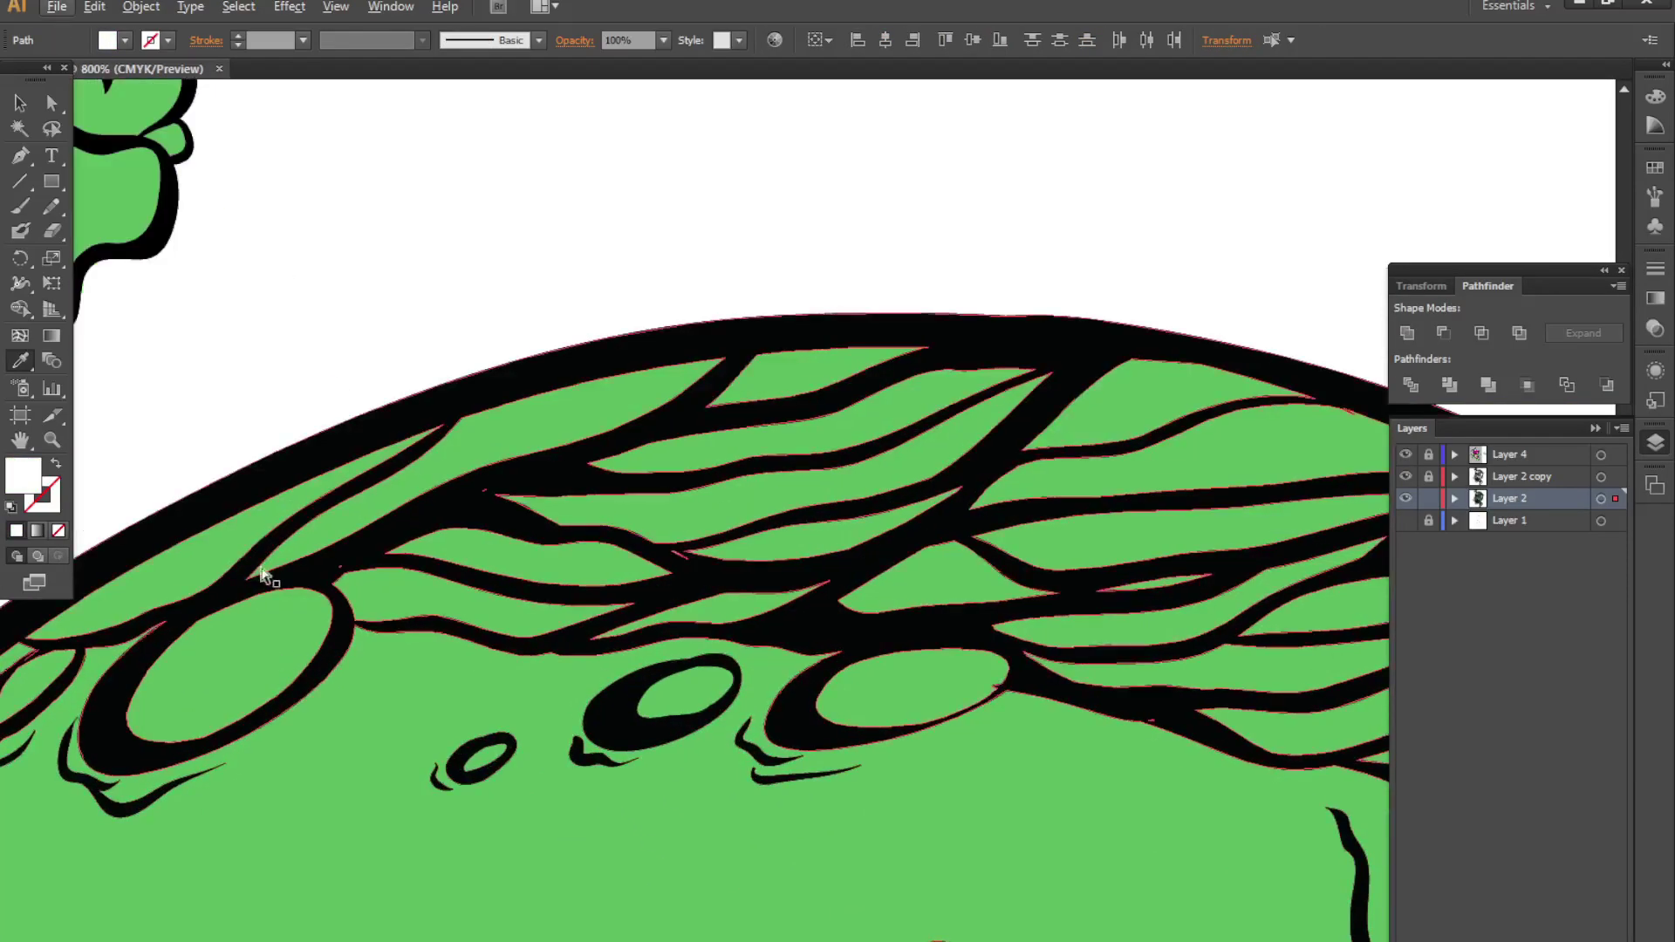
{"action": "left_click", "coordinate": [535, 609], "text": "ctrl"}
{"action": "key", "text": "ctrl+minus"}
{"action": "key", "text": "ctrl+minus"}
{"action": "key", "text": "ctrl+minus"}
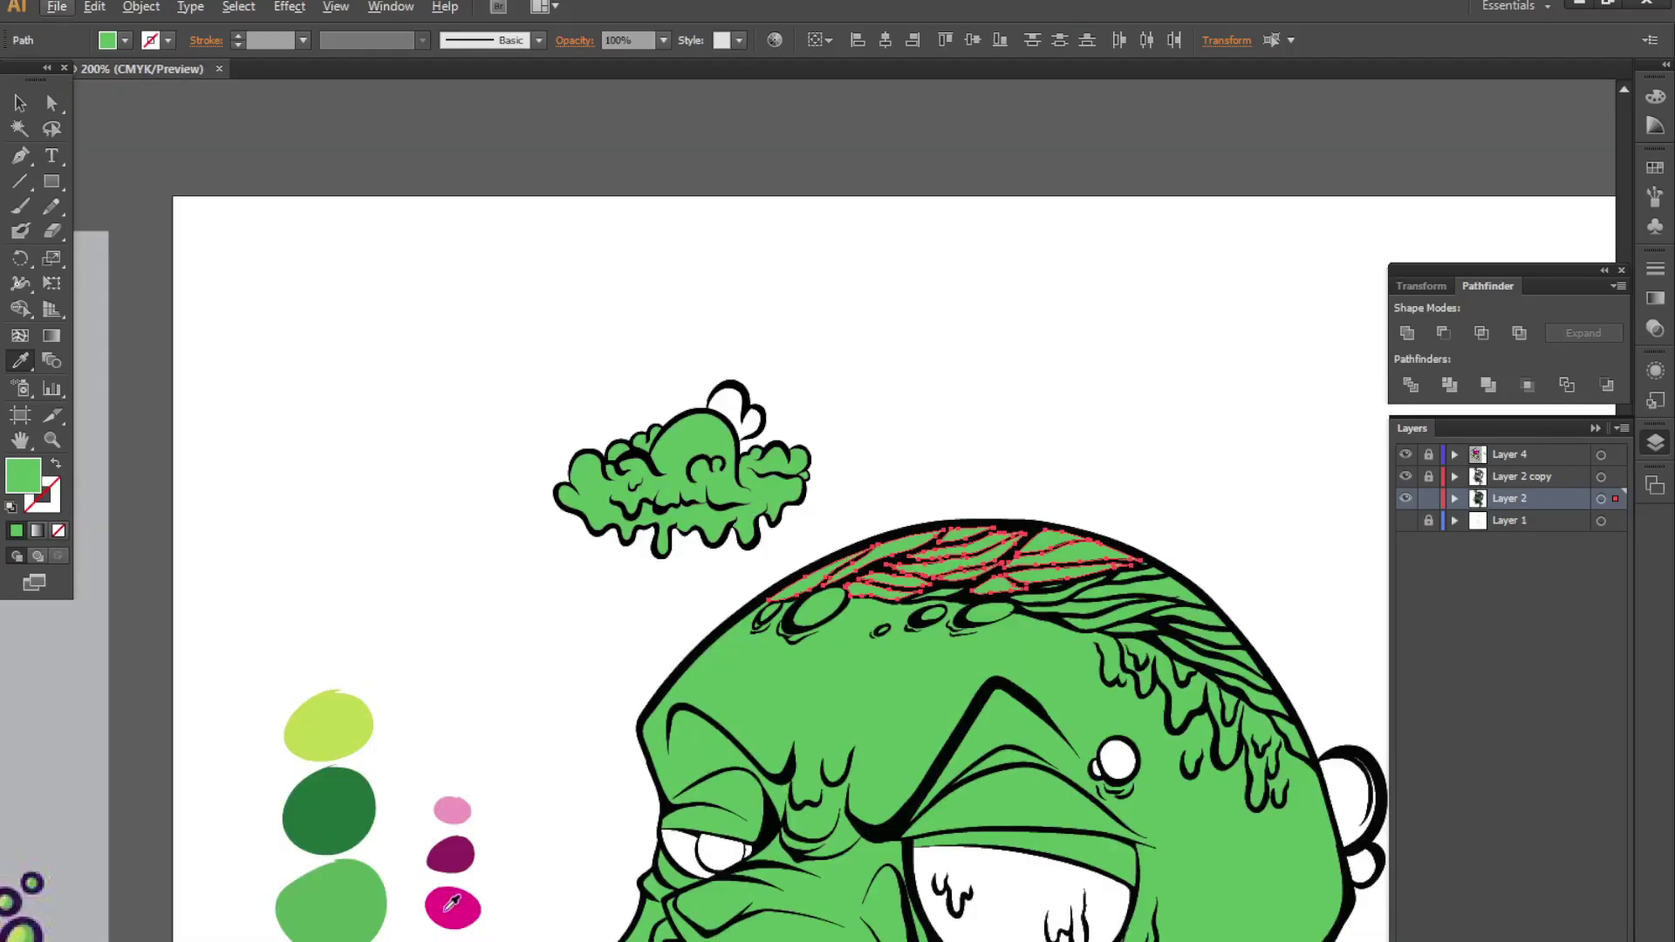
{"action": "left_click", "coordinate": [448, 905]}
{"action": "key", "text": "ctrl+plus"}
{"action": "key", "text": "ctrl+plus"}
{"action": "key", "text": "ctrl+plus"}
{"action": "left_click", "coordinate": [647, 621], "text": "ctrl"}
{"action": "scroll", "coordinate": [663, 768], "scroll_direction": "right", "scroll_amount": 5}
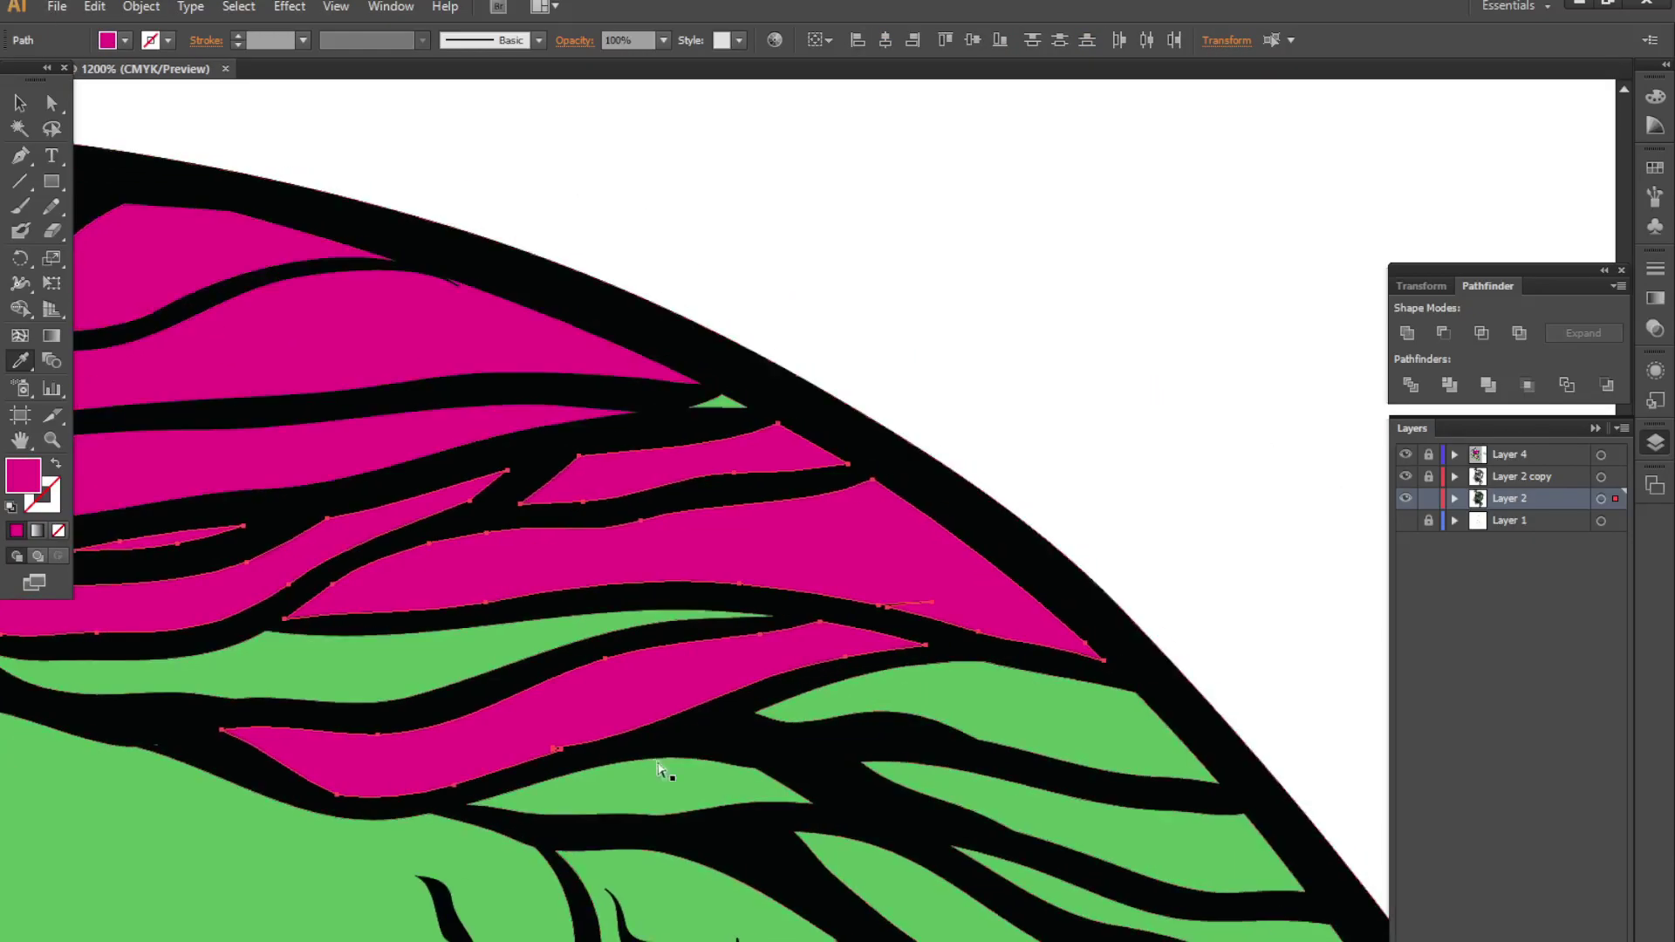
{"action": "left_click", "coordinate": [790, 590]}
- Draw a Pencil shape over the drips below the brain and fill it magenta
{"action": "key", "text": "ctrl+minus"}
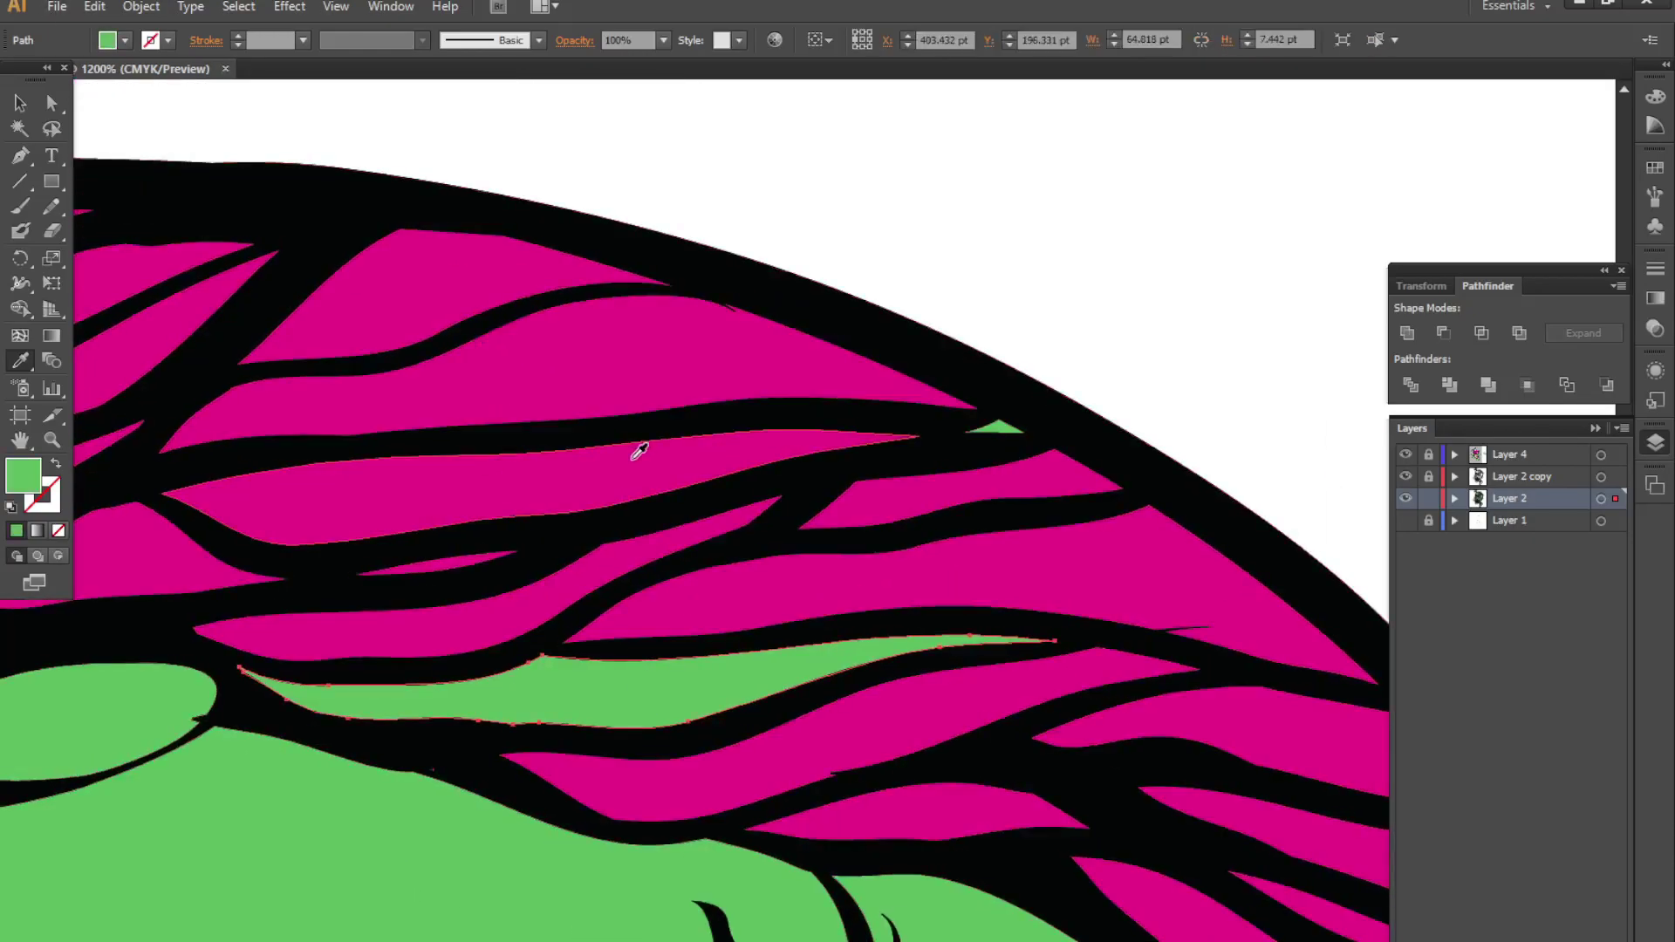
{"action": "key", "text": "ctrl+shift+a"}
{"action": "key", "text": "ctrl+minus"}
{"action": "key", "text": "ctrl+minus"}
{"action": "key", "text": "ctrl+minus"}
{"action": "key", "text": "ctrl+plus"}
{"action": "key", "text": "ctrl+plus"}
{"action": "key", "text": "ctrl+plus"}
{"action": "left_click", "coordinate": [771, 569]}
{"action": "scroll", "coordinate": [710, 456], "scroll_direction": "right", "scroll_amount": 5}
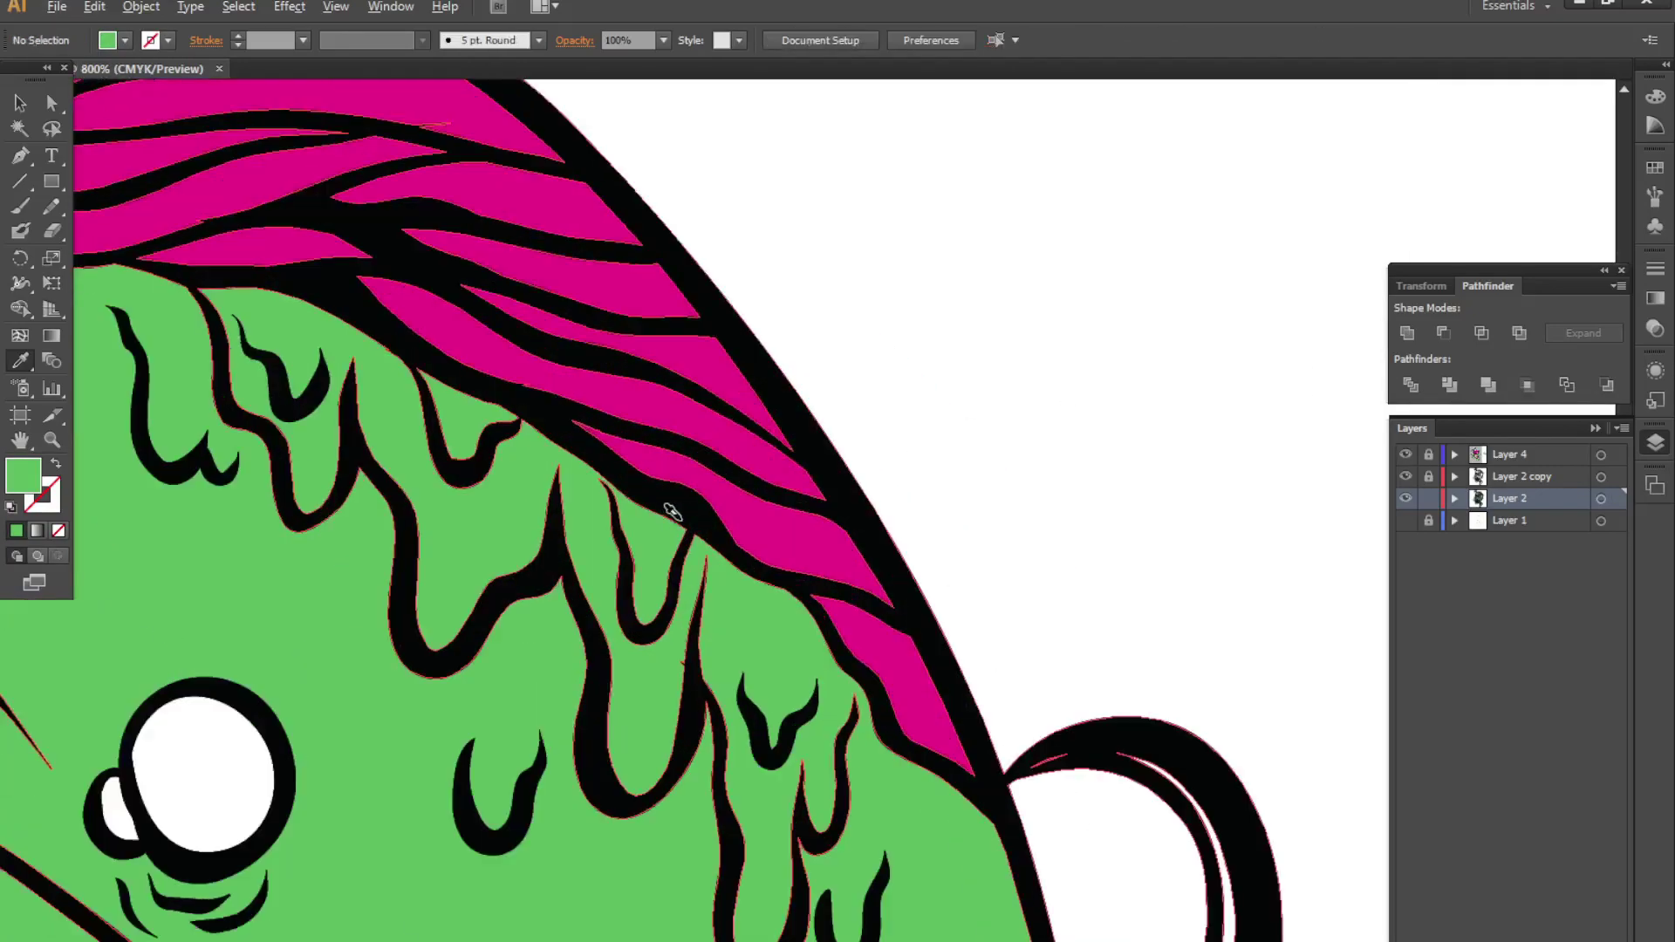
{"action": "key", "text": "n"}
{"action": "left_click_drag", "start_coordinate": [375, 467], "coordinate": [453, 610]}
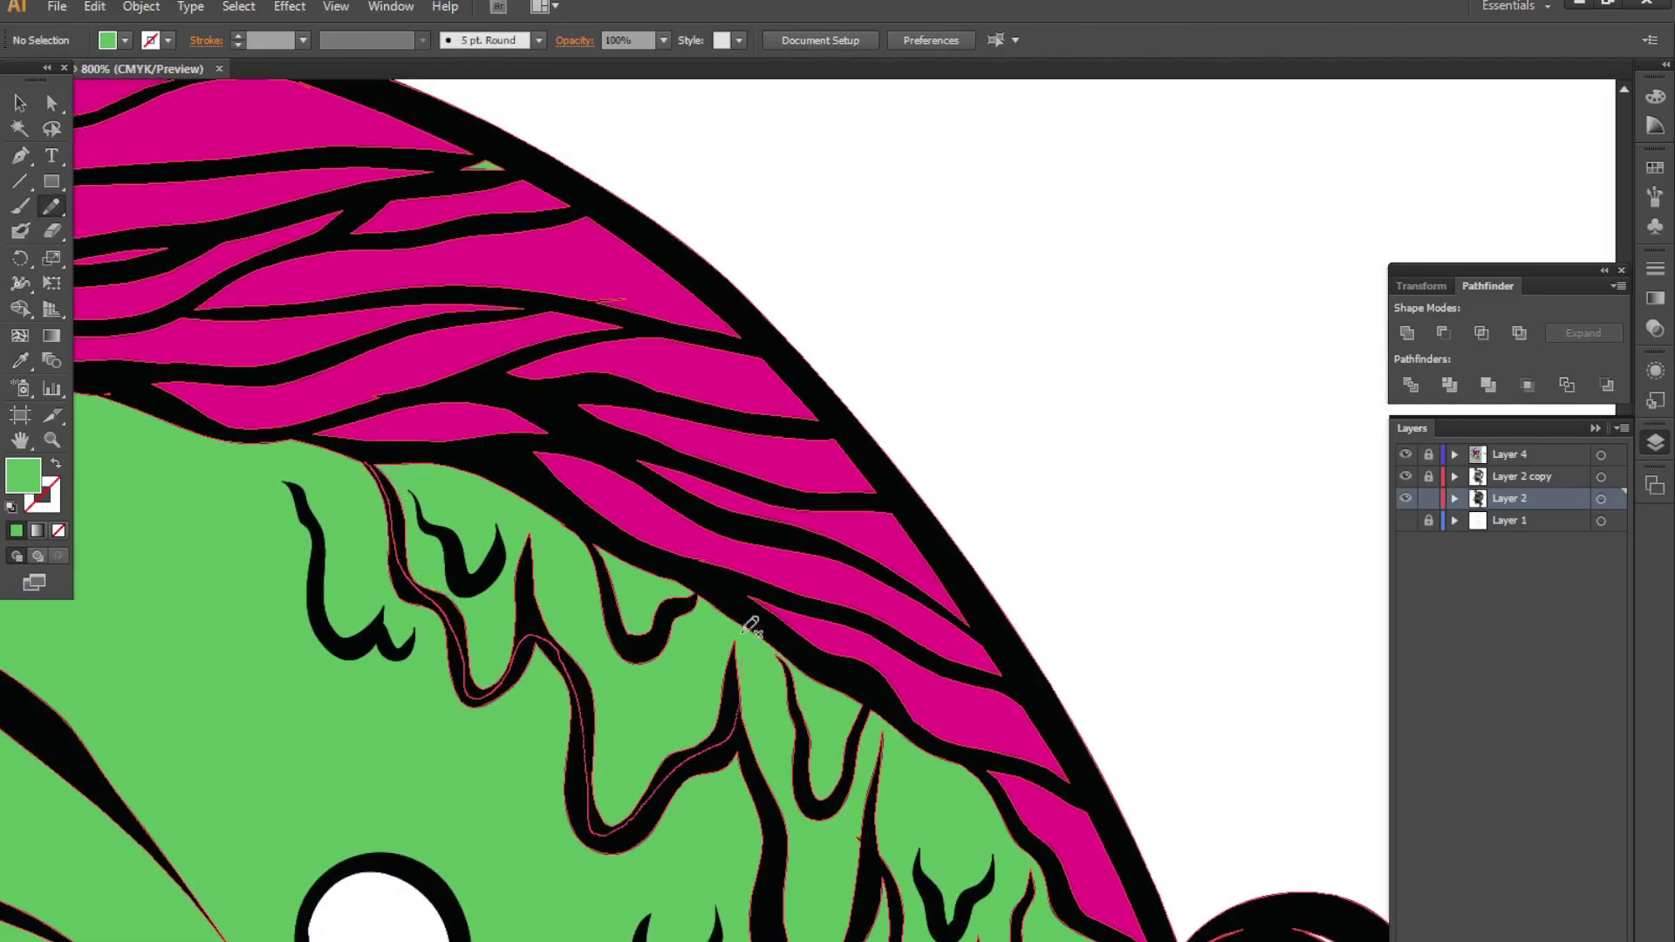
{"action": "left_click_drag", "start_coordinate": [748, 626], "coordinate": [750, 621]}
{"action": "key", "text": "i"}
{"action": "left_click", "coordinate": [775, 561]}
- Draw another Pencil shape tracing the left drip's edge and tip
{"action": "key", "text": "n"}
{"action": "mouse_move", "coordinate": [728, 742]}
{"action": "left_mouse_down"}
{"action": "mouse_move", "coordinate": [776, 833]}
{"action": "mouse_move", "coordinate": [897, 710]}
{"action": "mouse_move", "coordinate": [748, 629]}
{"action": "left_mouse_up"}
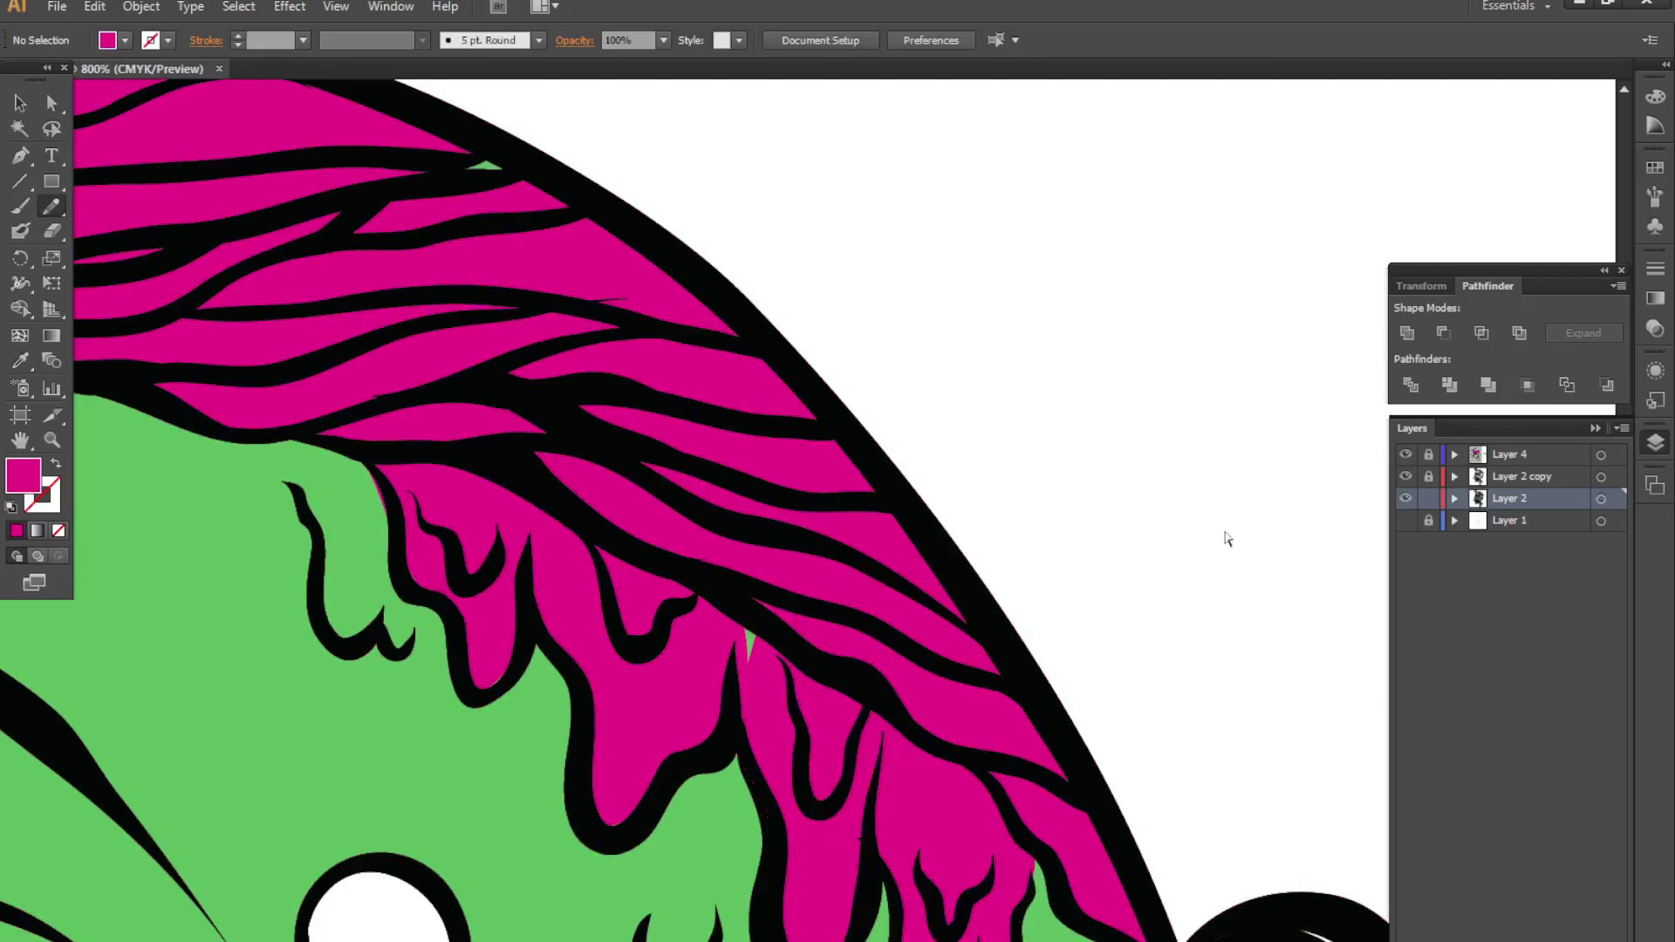
{"action": "mouse_move", "coordinate": [301, 476]}
{"action": "left_mouse_down"}
{"action": "mouse_move", "coordinate": [327, 637]}
{"action": "mouse_move", "coordinate": [434, 544]}
{"action": "left_mouse_up"}
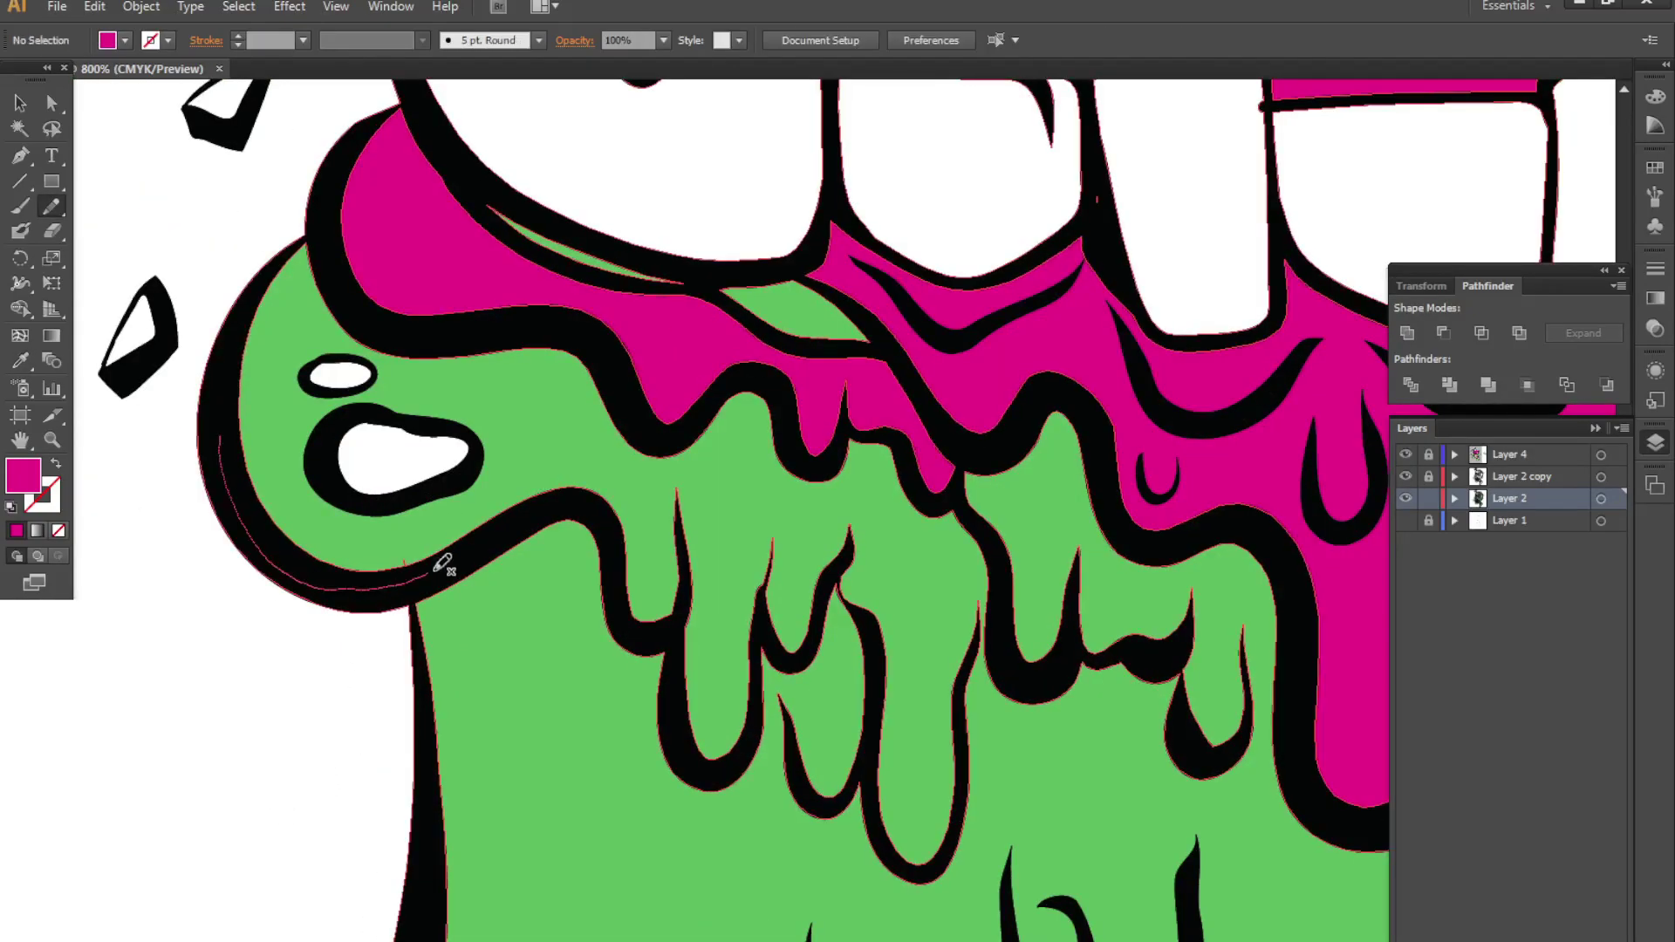
- Trace the drool outline below the lips with the Pencil and look over the mouth
{"action": "mouse_move", "coordinate": [441, 564]}
{"action": "left_mouse_down"}
{"action": "mouse_move", "coordinate": [793, 763]}
{"action": "mouse_move", "coordinate": [916, 872]}
{"action": "mouse_move", "coordinate": [1002, 551]}
{"action": "left_mouse_up"}
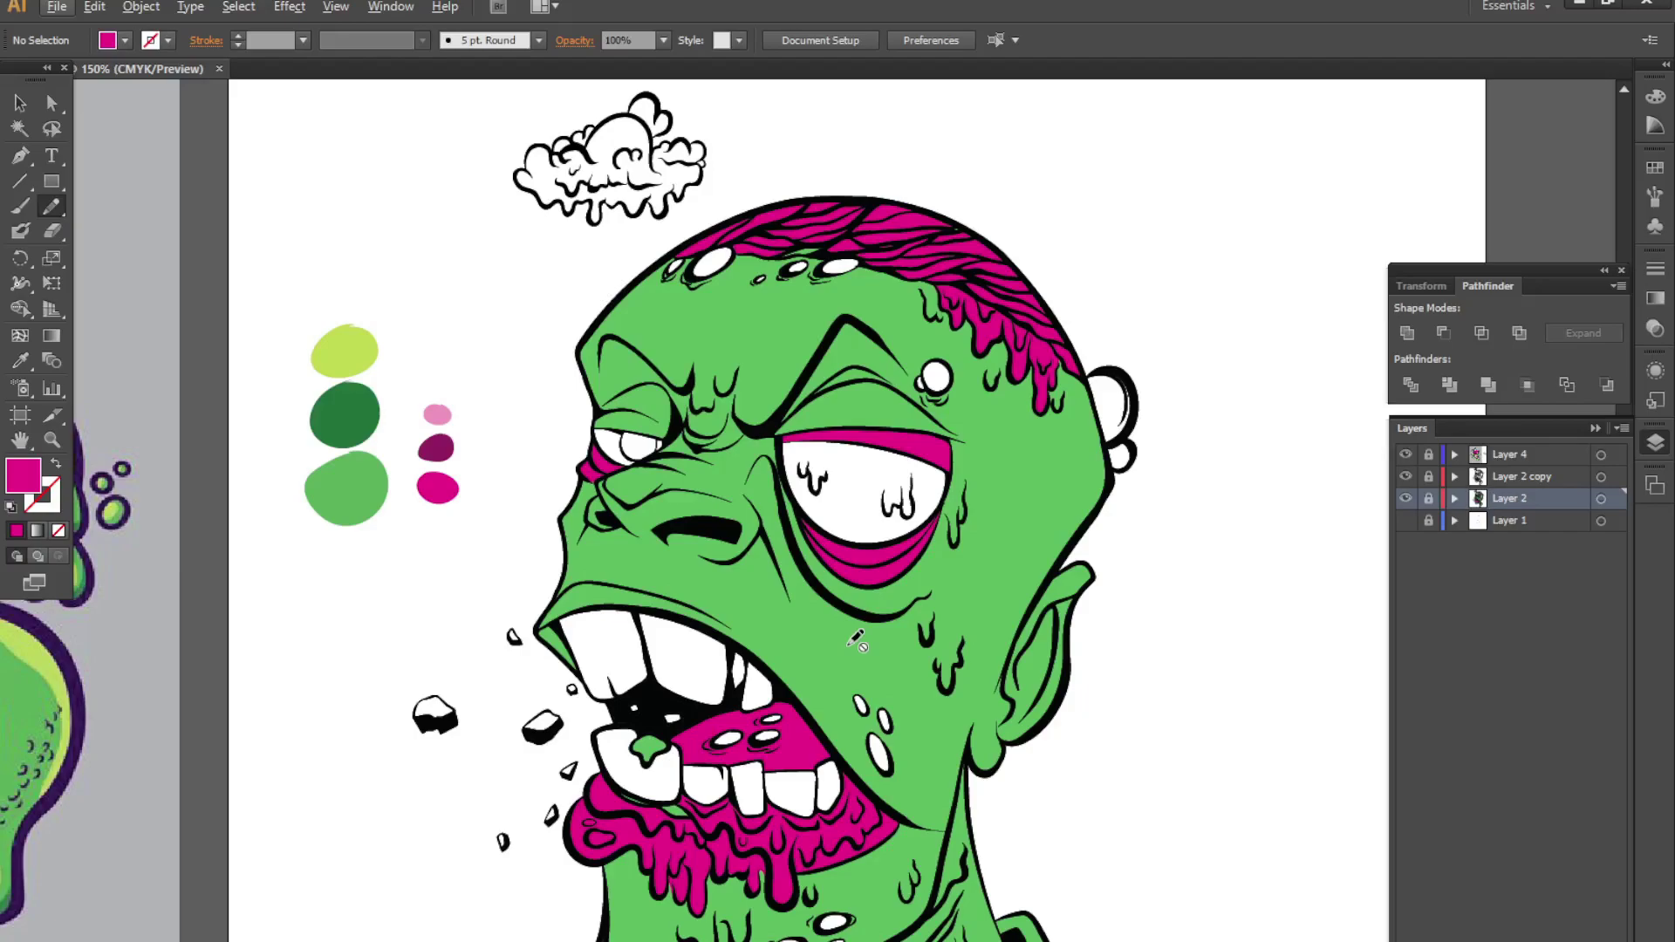
{"action": "scroll", "coordinate": [833, 300], "scroll_direction": "up", "scroll_amount": 1}
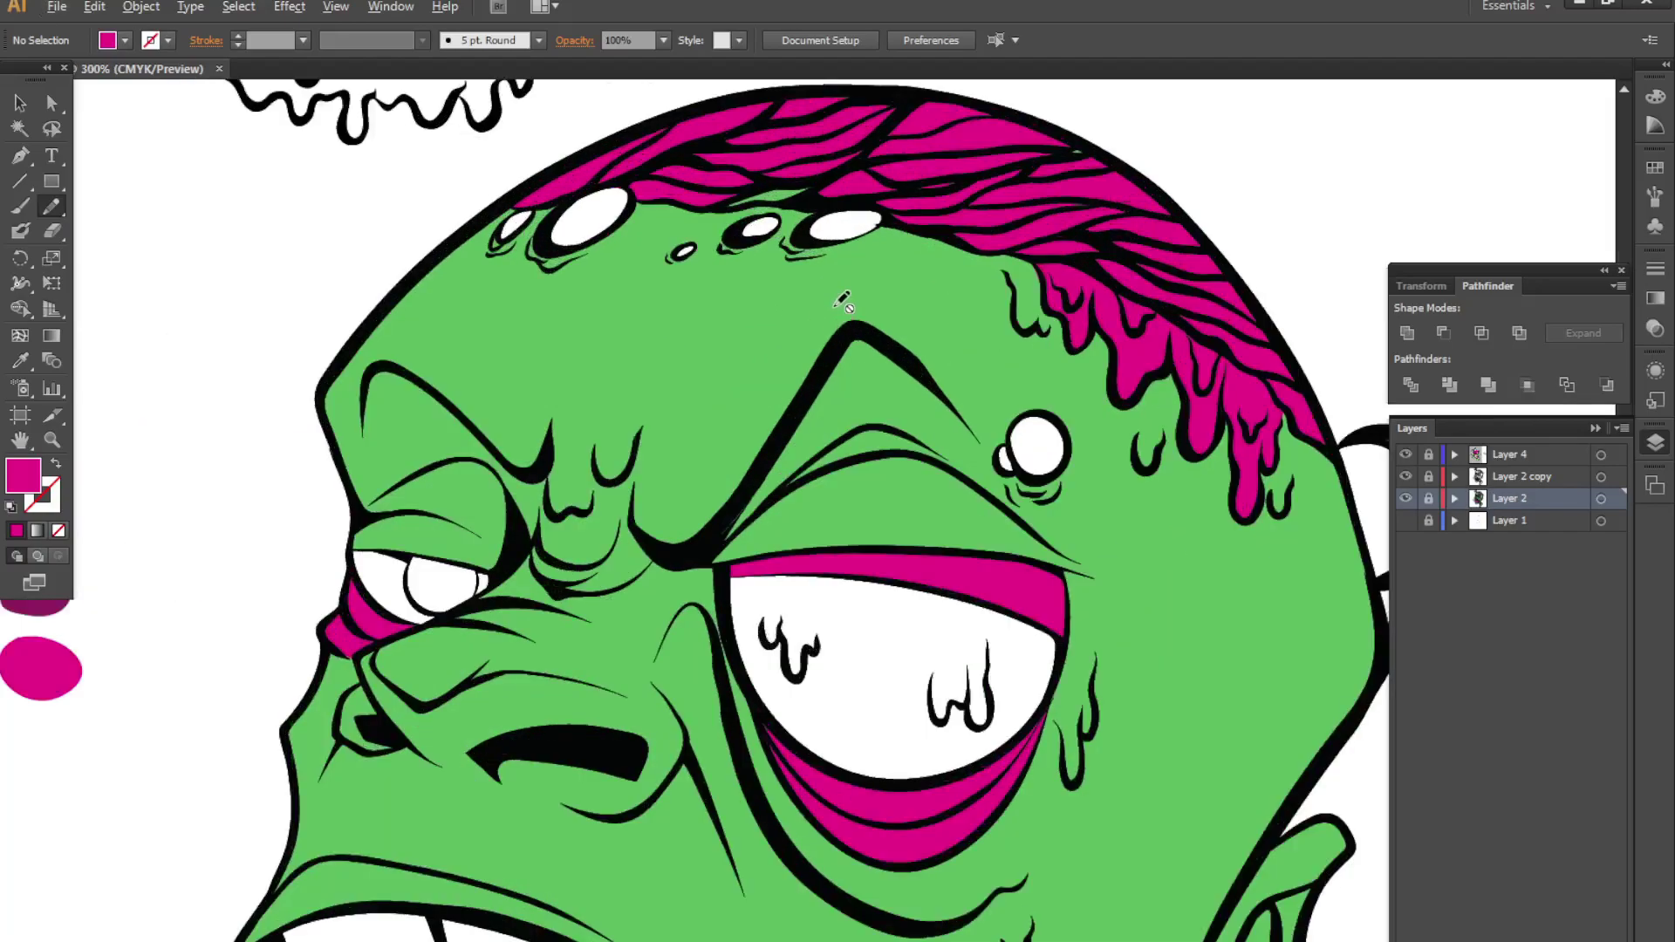
{"action": "scroll", "coordinate": [833, 301], "scroll_direction": "up", "scroll_amount": 1}
{"action": "scroll", "coordinate": [671, 397], "scroll_direction": "down", "scroll_amount": 1}
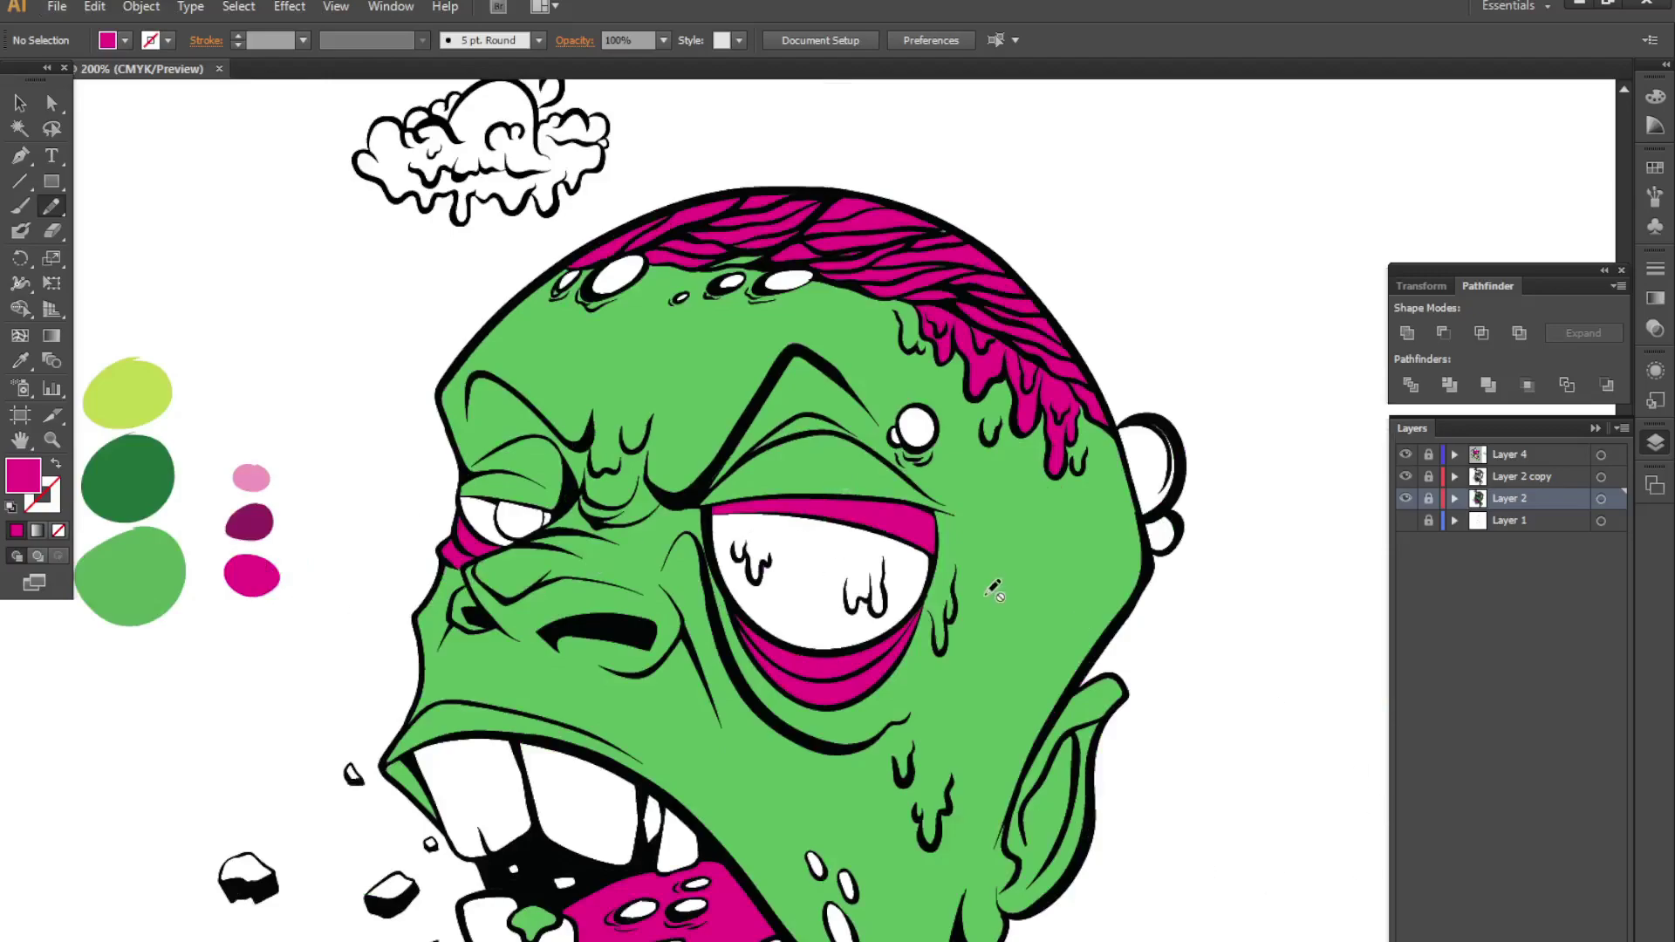
{"action": "scroll", "coordinate": [1047, 724], "scroll_direction": "up", "scroll_amount": 1}
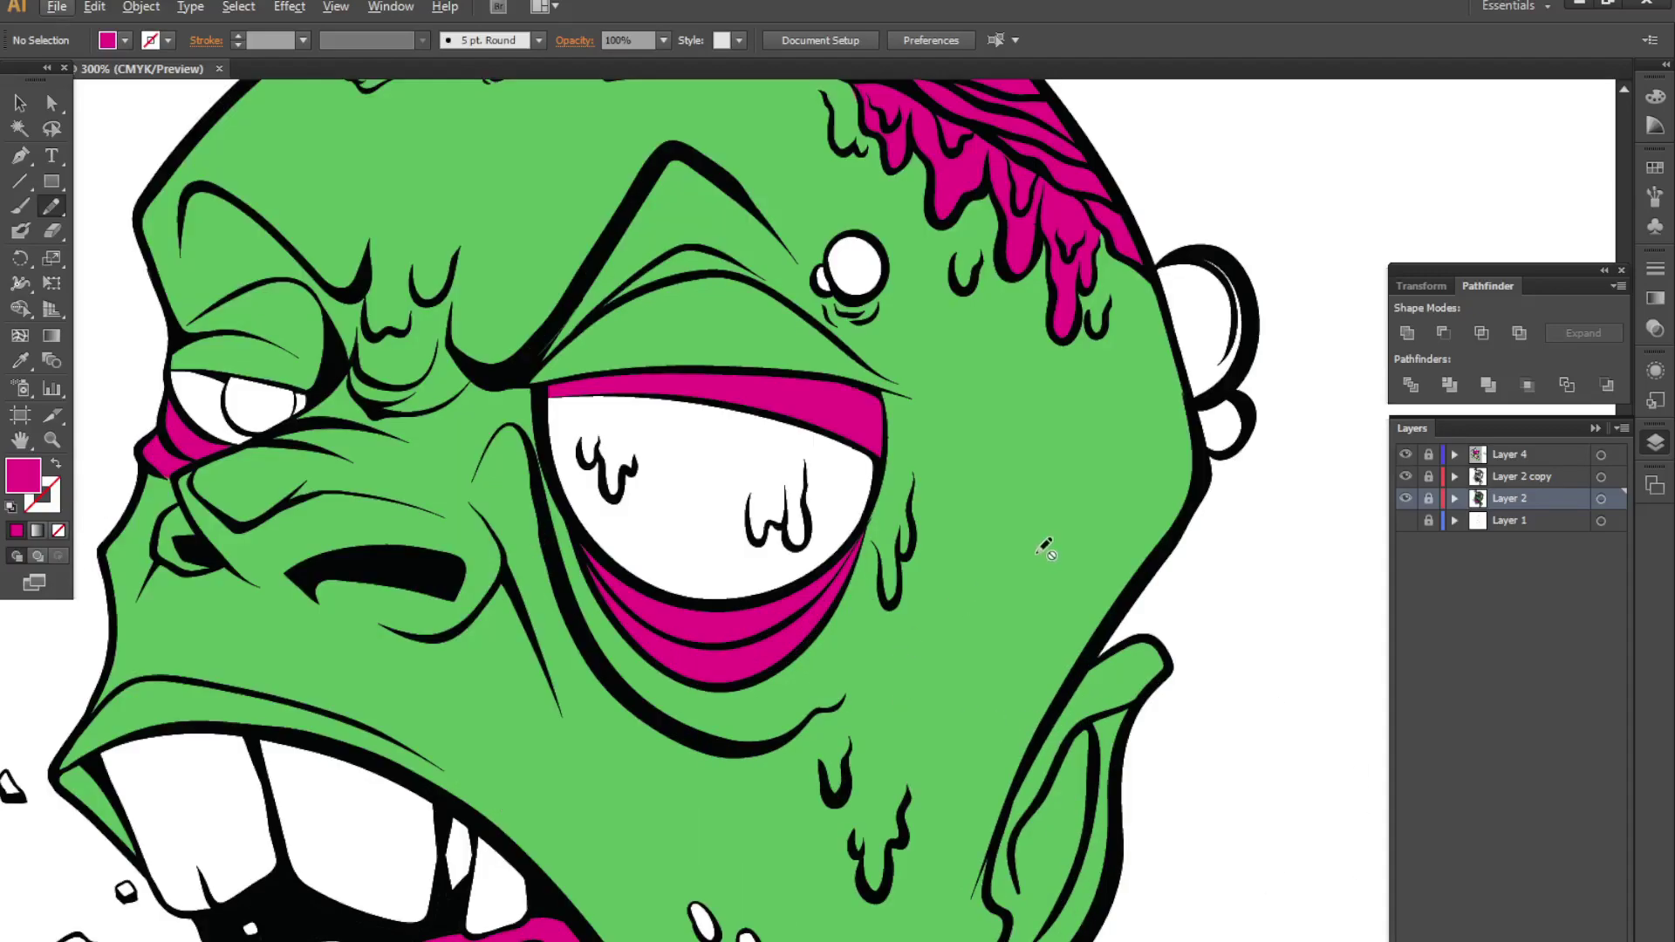
{"action": "scroll", "coordinate": [1044, 547], "scroll_direction": "down", "scroll_amount": 1}
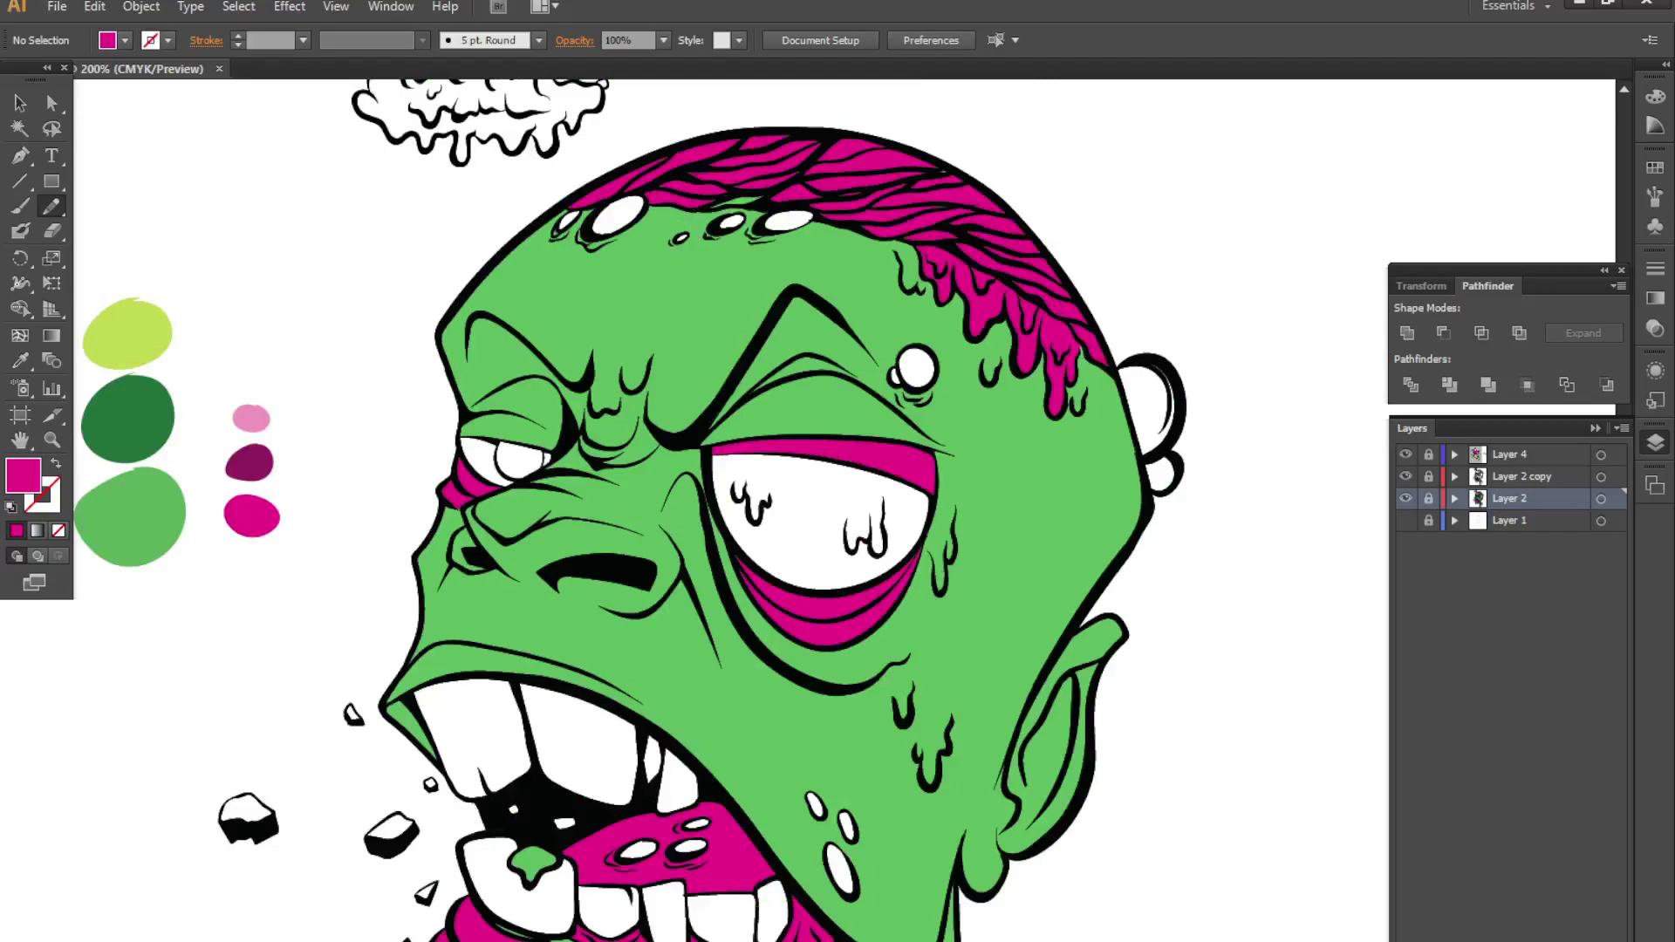
{"action": "scroll", "coordinate": [553, 561], "scroll_direction": "up", "scroll_amount": 2}
{"action": "scroll", "coordinate": [552, 561], "scroll_direction": "up", "scroll_amount": 2}
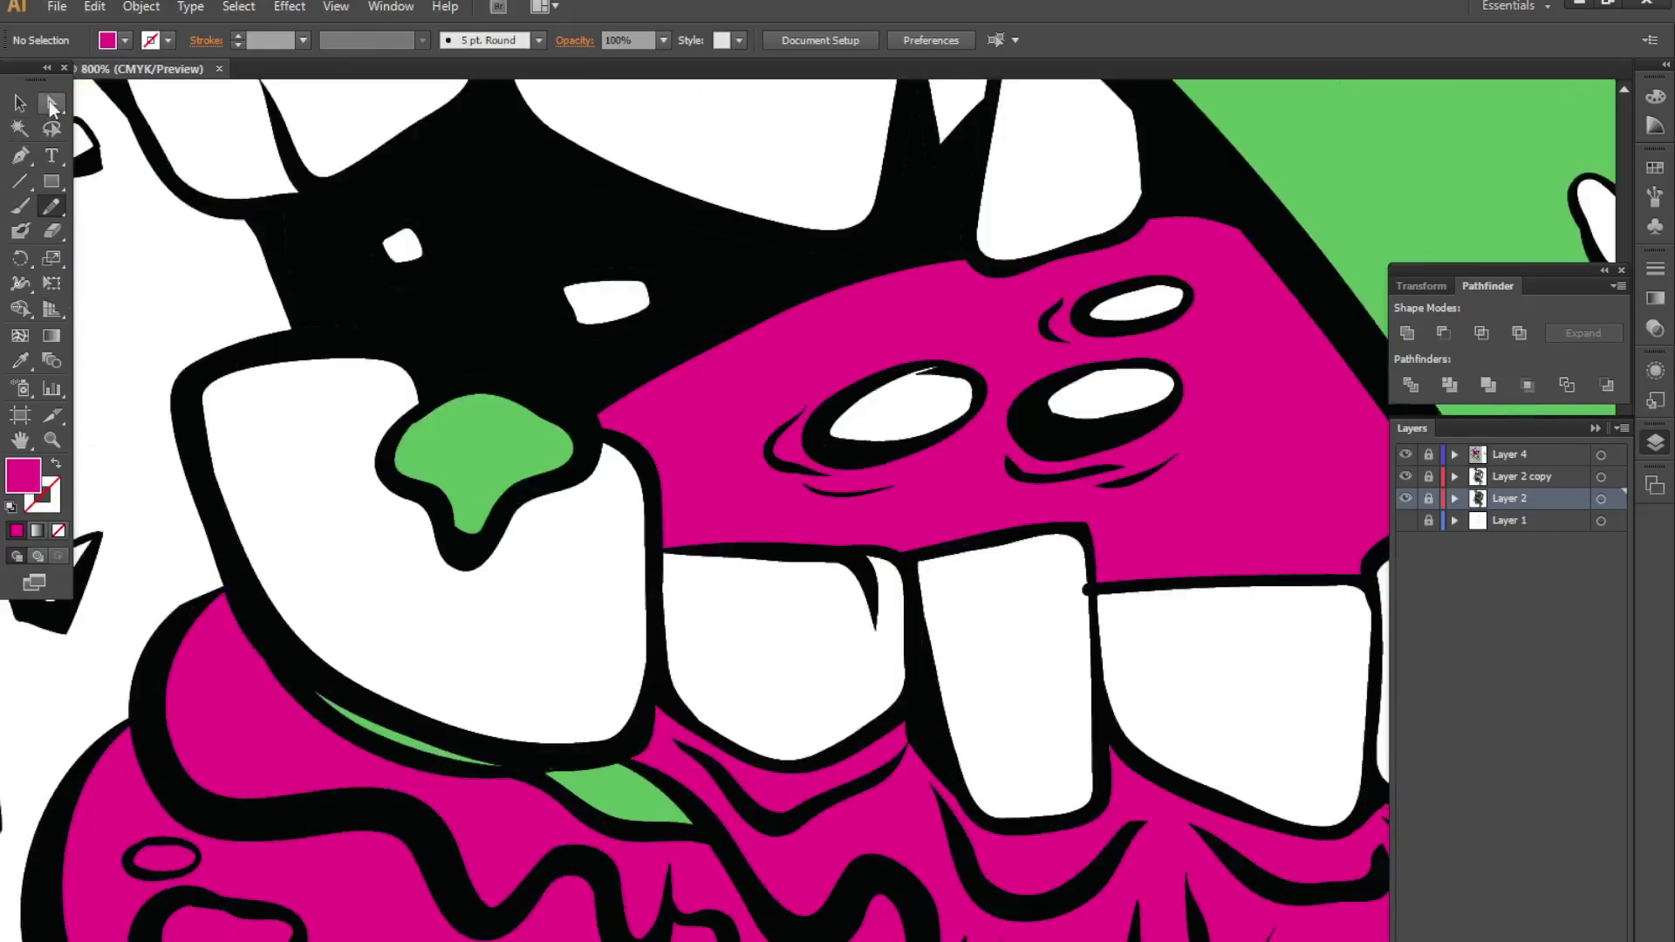
- Turn the green drool drop on the front tooth magenta
{"action": "left_click", "coordinate": [51, 103]}
{"action": "scroll", "coordinate": [493, 436], "scroll_direction": "down", "scroll_amount": 1}
{"action": "left_click", "coordinate": [484, 471]}
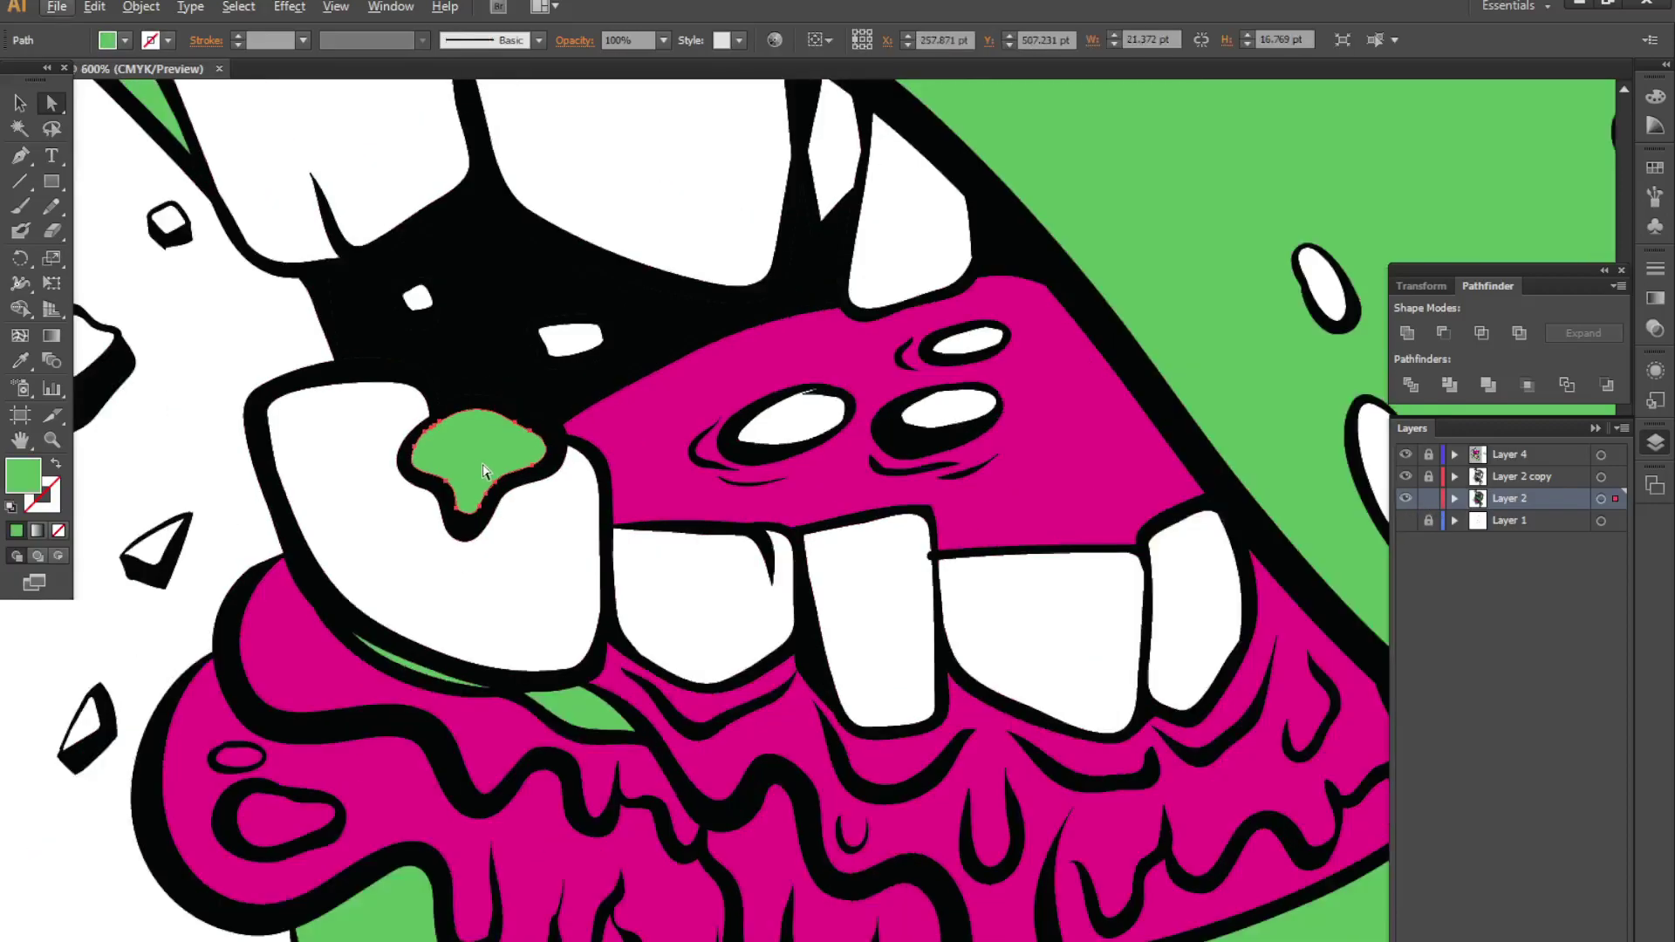
{"action": "key", "text": "i"}
{"action": "left_click", "coordinate": [695, 398]}
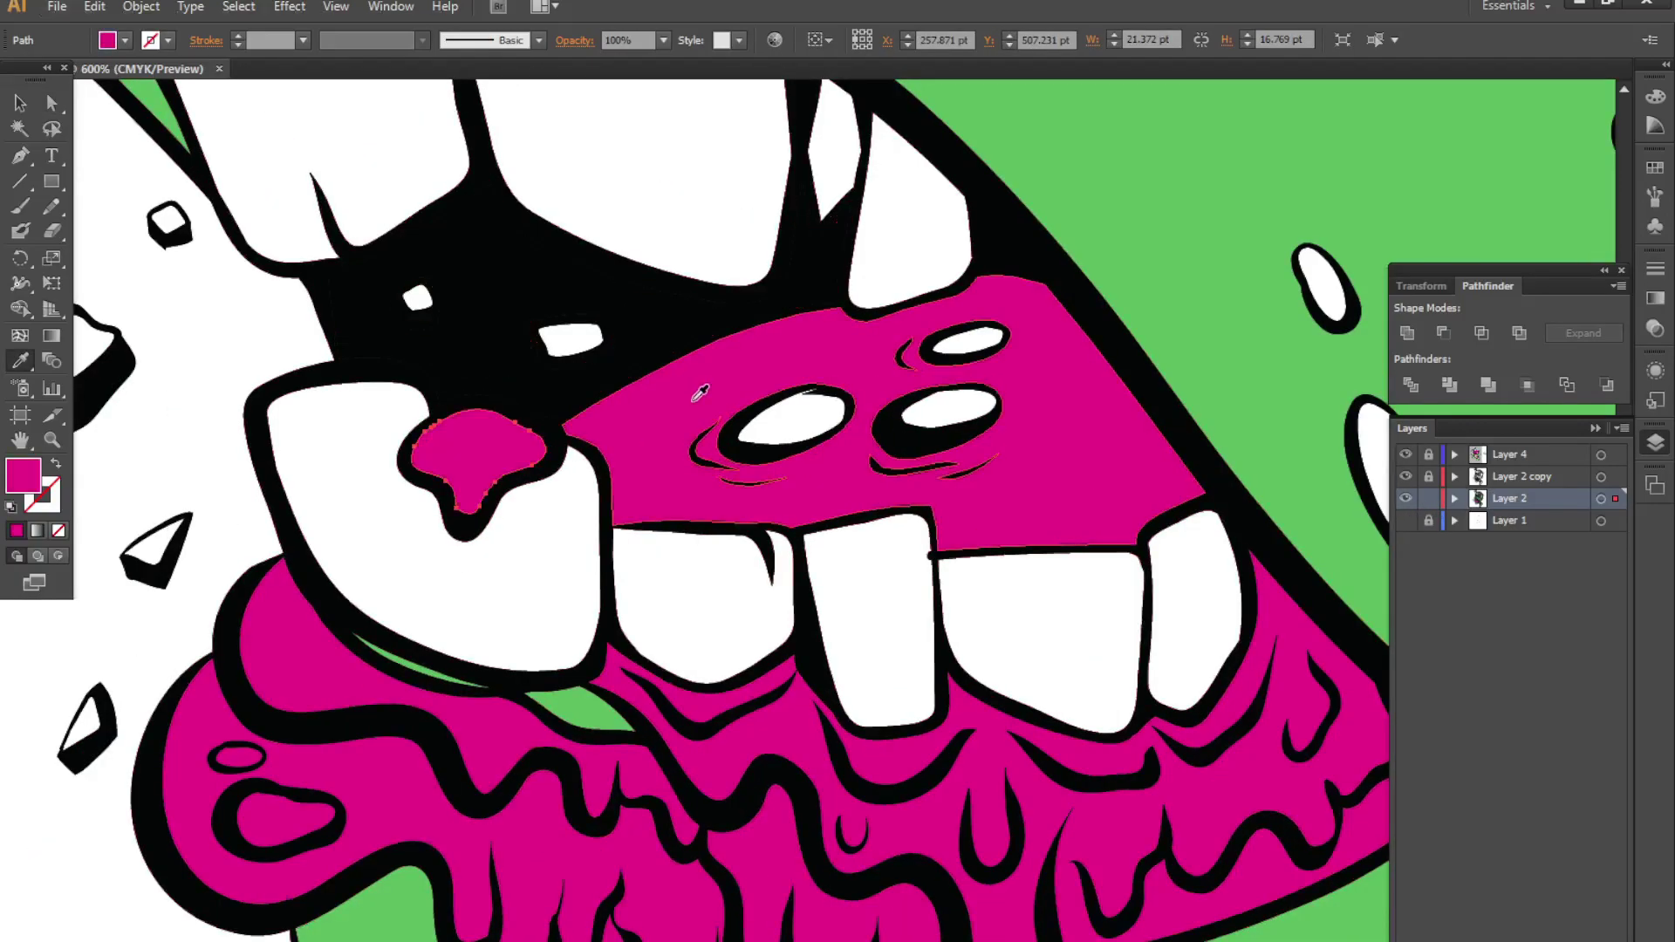
{"action": "key", "text": "ctrl+minus"}
{"action": "key", "text": "ctrl+minus"}
{"action": "key", "text": "ctrl+minus"}
{"action": "key", "text": "ctrl+minus"}
{"action": "key", "text": "ctrl+shift+a"}
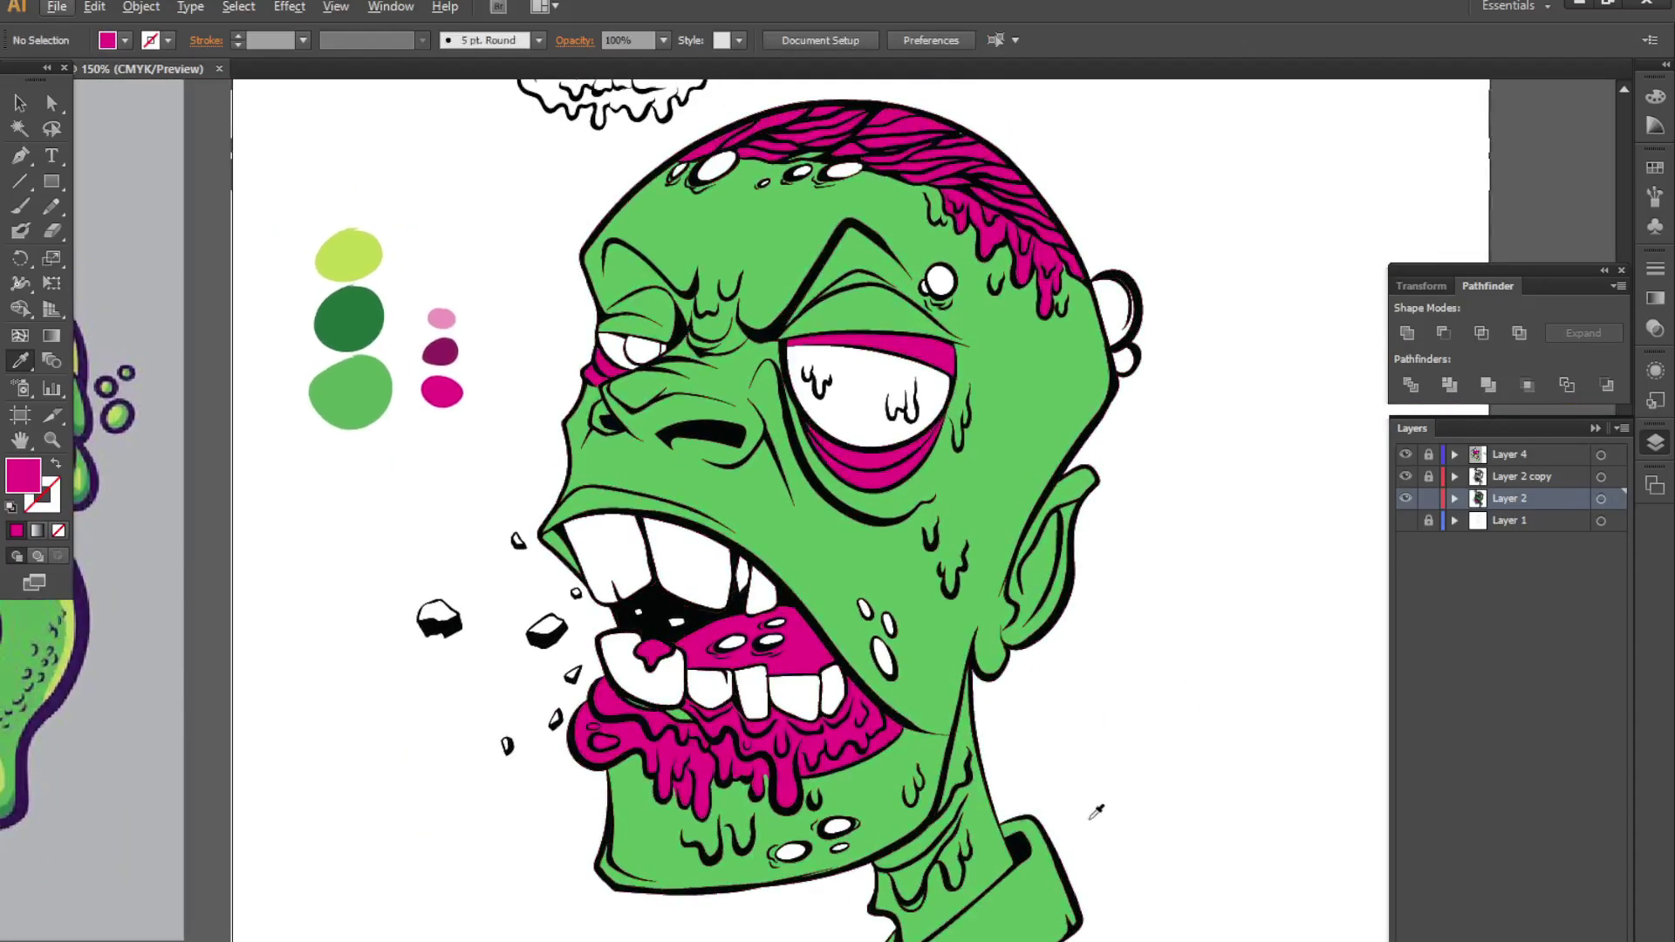
- Fill the collar white, undoing and redoing the change
{"action": "left_click", "coordinate": [1038, 872]}
{"action": "key", "text": "ctrl+plus"}
{"action": "key", "text": "ctrl+plus"}
{"action": "key", "text": "ctrl+plus"}
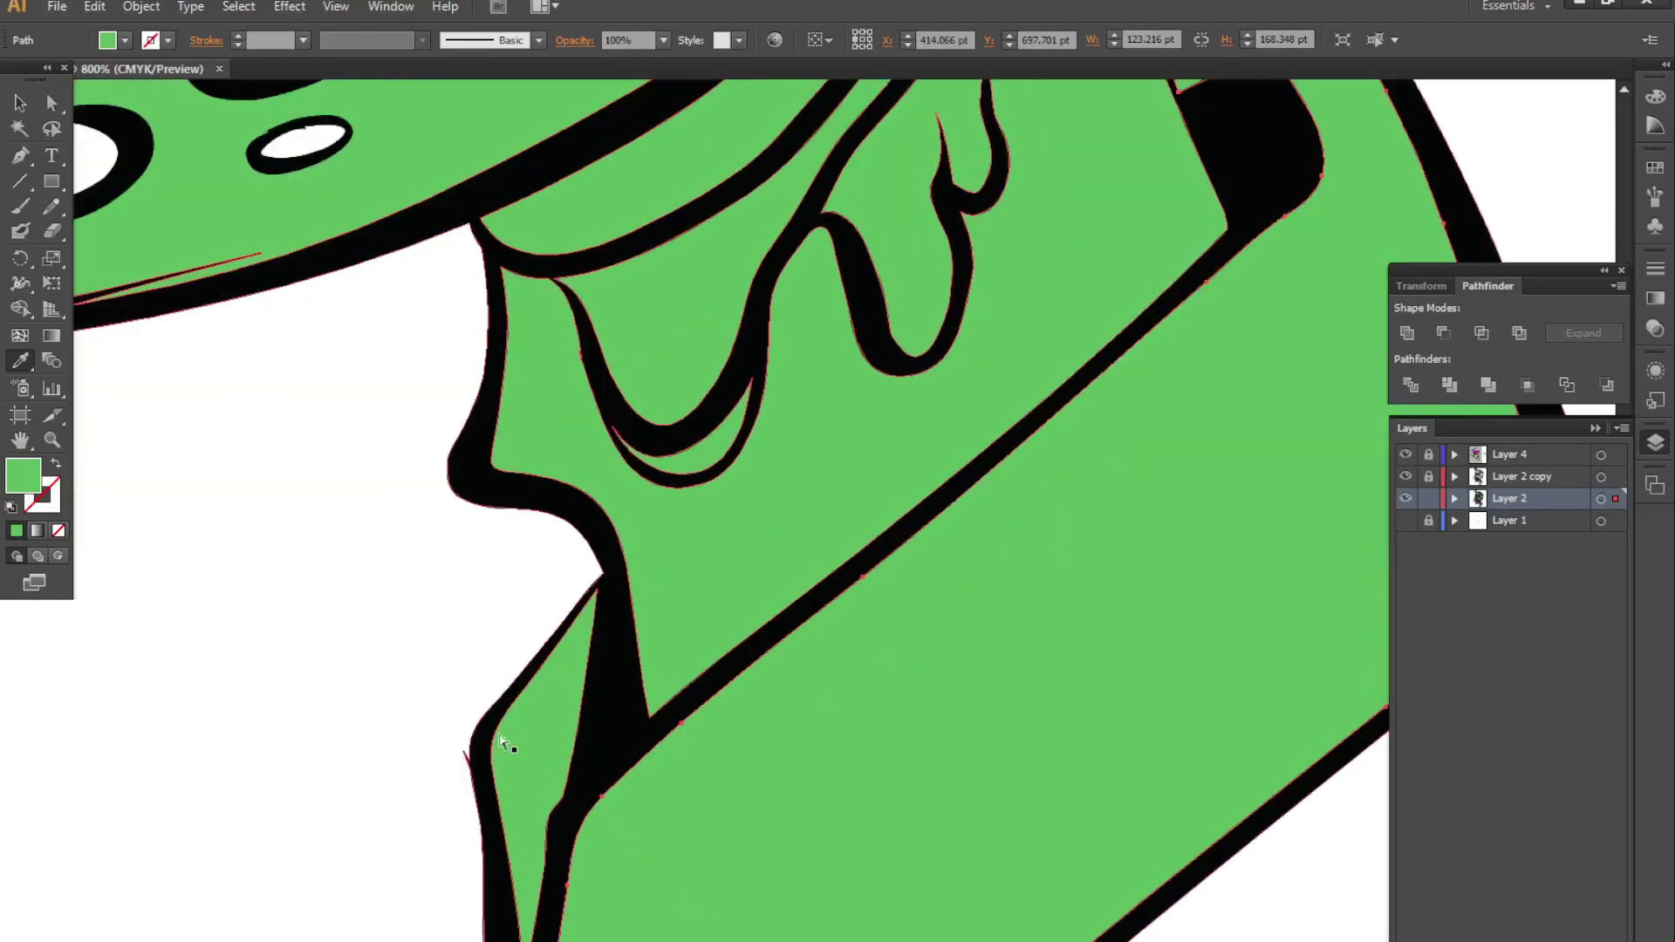
{"action": "key", "text": "ctrl+minus"}
{"action": "key", "text": "ctrl+minus"}
{"action": "key", "text": "ctrl+minus"}
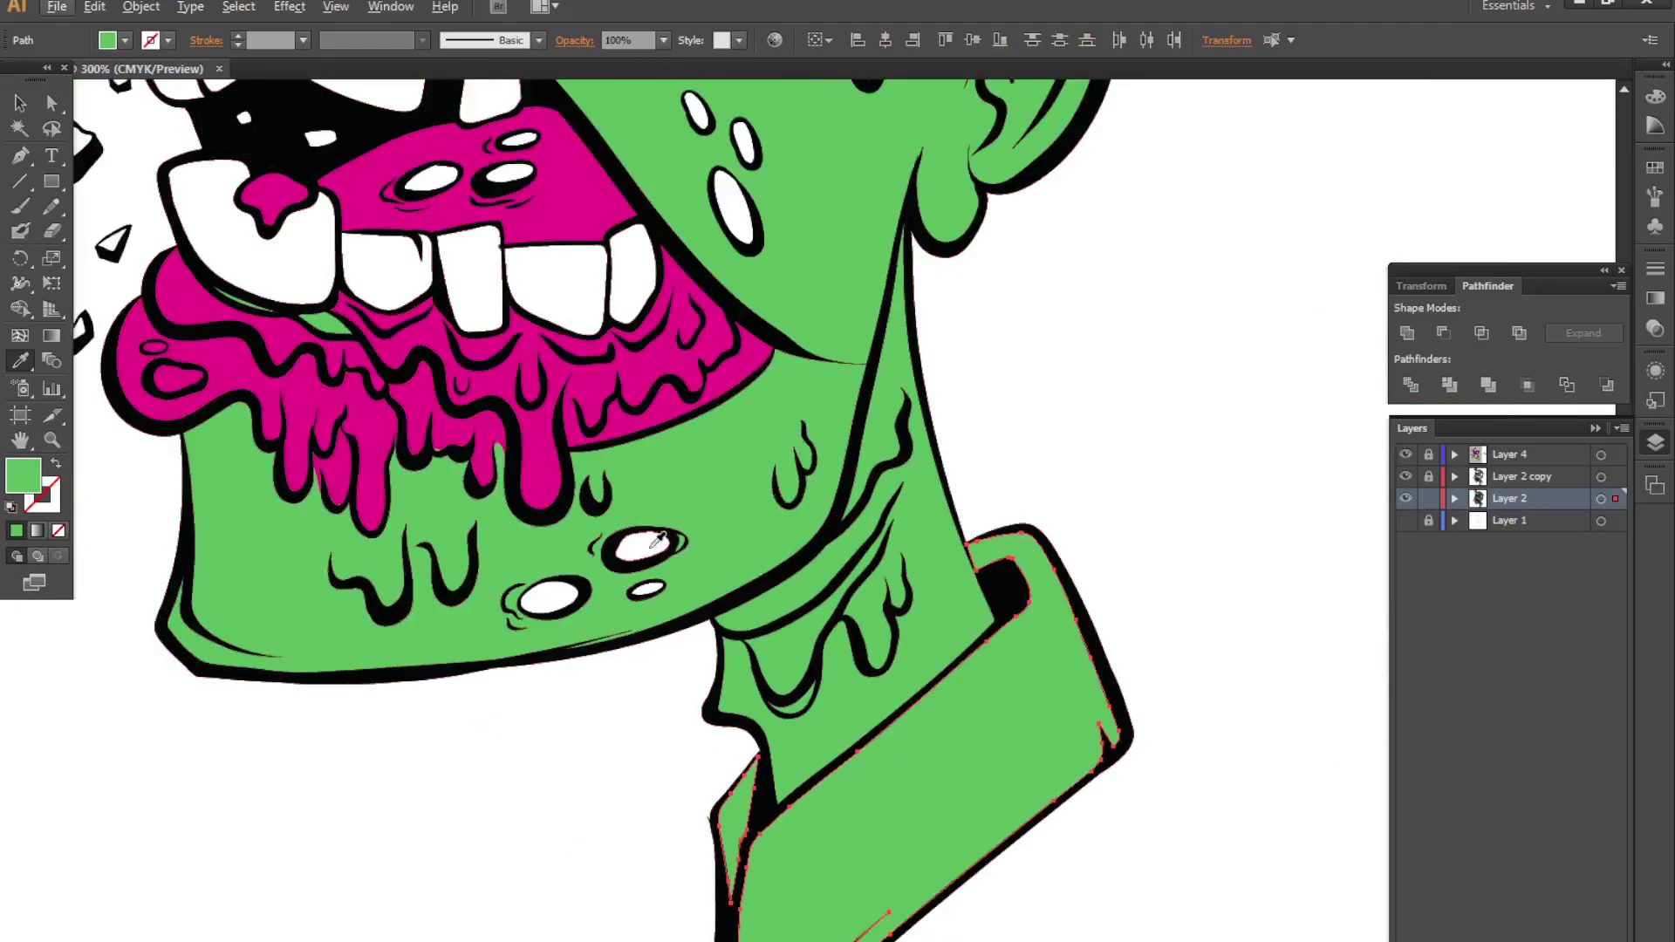
{"action": "left_click", "coordinate": [657, 541]}
{"action": "key", "text": "ctrl+plus"}
{"action": "key", "text": "ctrl+plus"}
{"action": "key", "text": "ctrl+plus"}
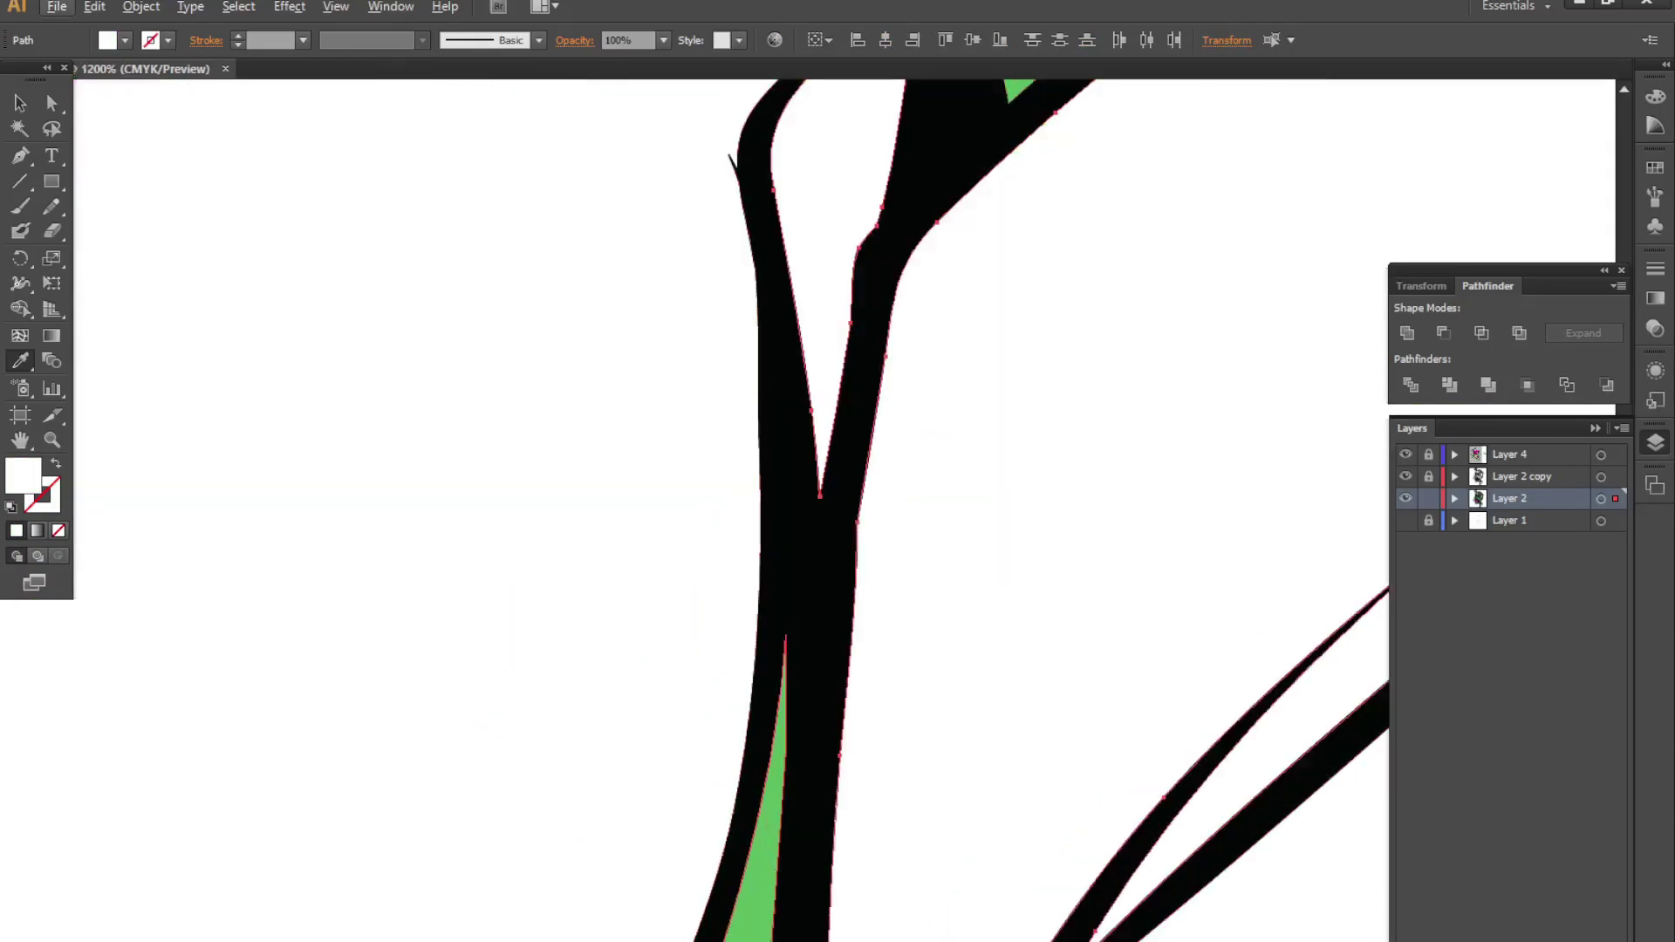
{"action": "key", "text": "ctrl+z"}
{"action": "key", "text": "ctrl+shift+z"}
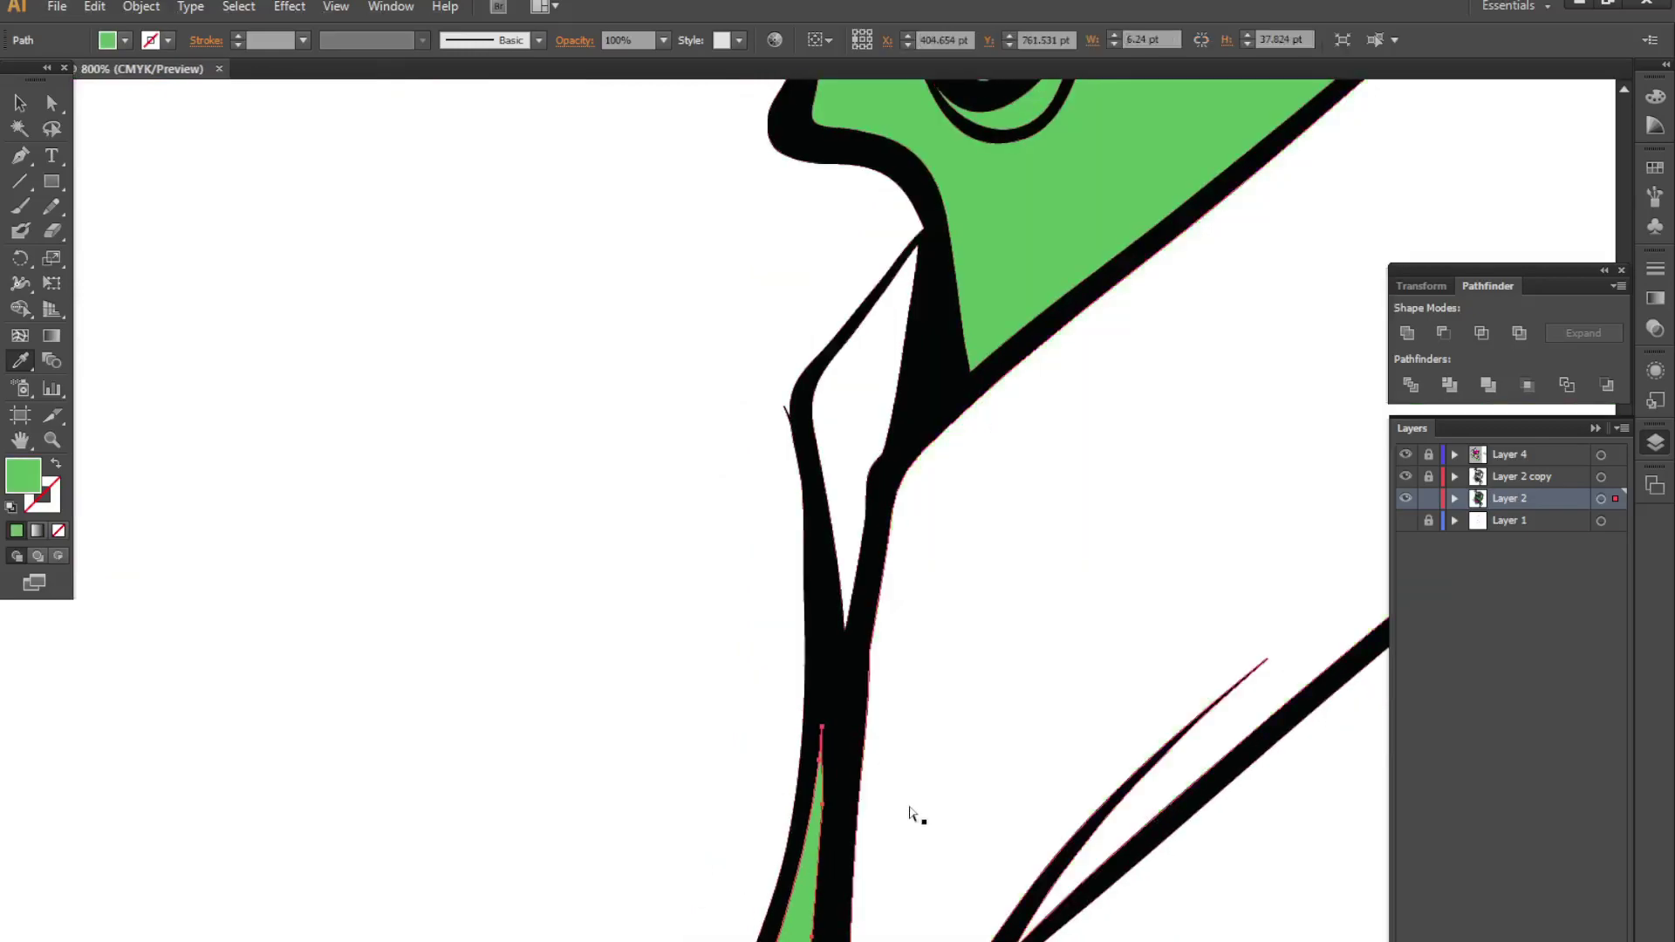
- Try a magenta collar fill, undo it, and clear the selection
{"action": "key", "text": "ctrl+shift+z"}
{"action": "key", "text": "ctrl+minus"}
{"action": "key", "text": "ctrl+minus"}
{"action": "key", "text": "ctrl+minus"}
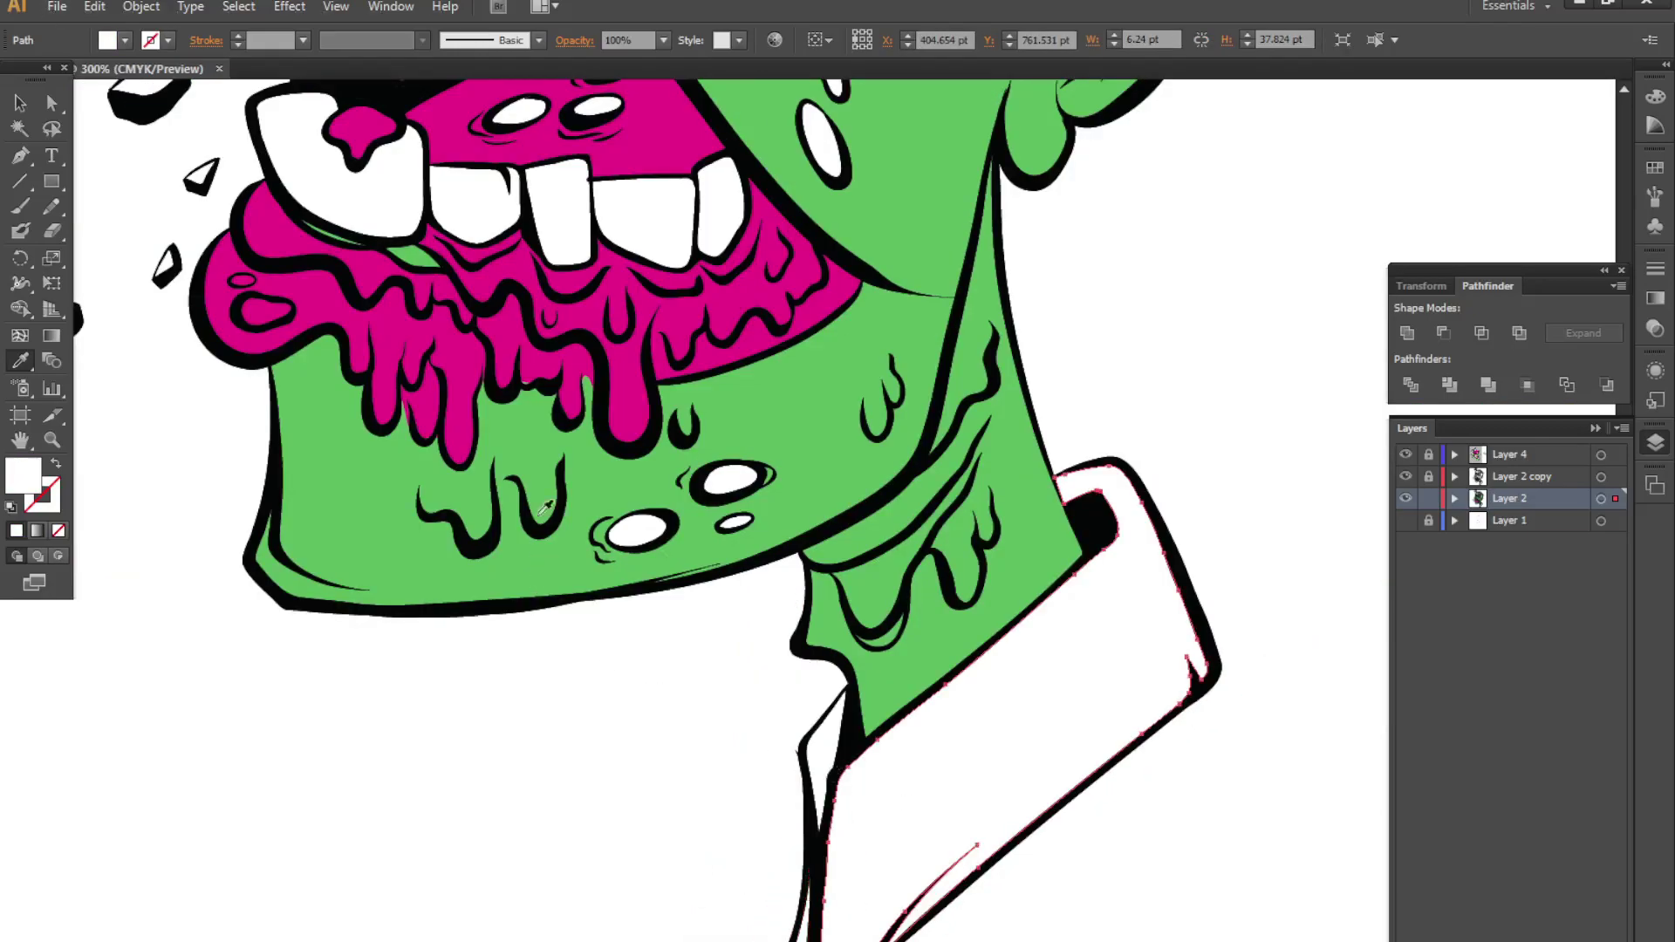
{"action": "left_click", "coordinate": [642, 408]}
{"action": "key", "text": "ctrl+minus"}
{"action": "key", "text": "ctrl+minus"}
{"action": "key", "text": "ctrl+minus"}
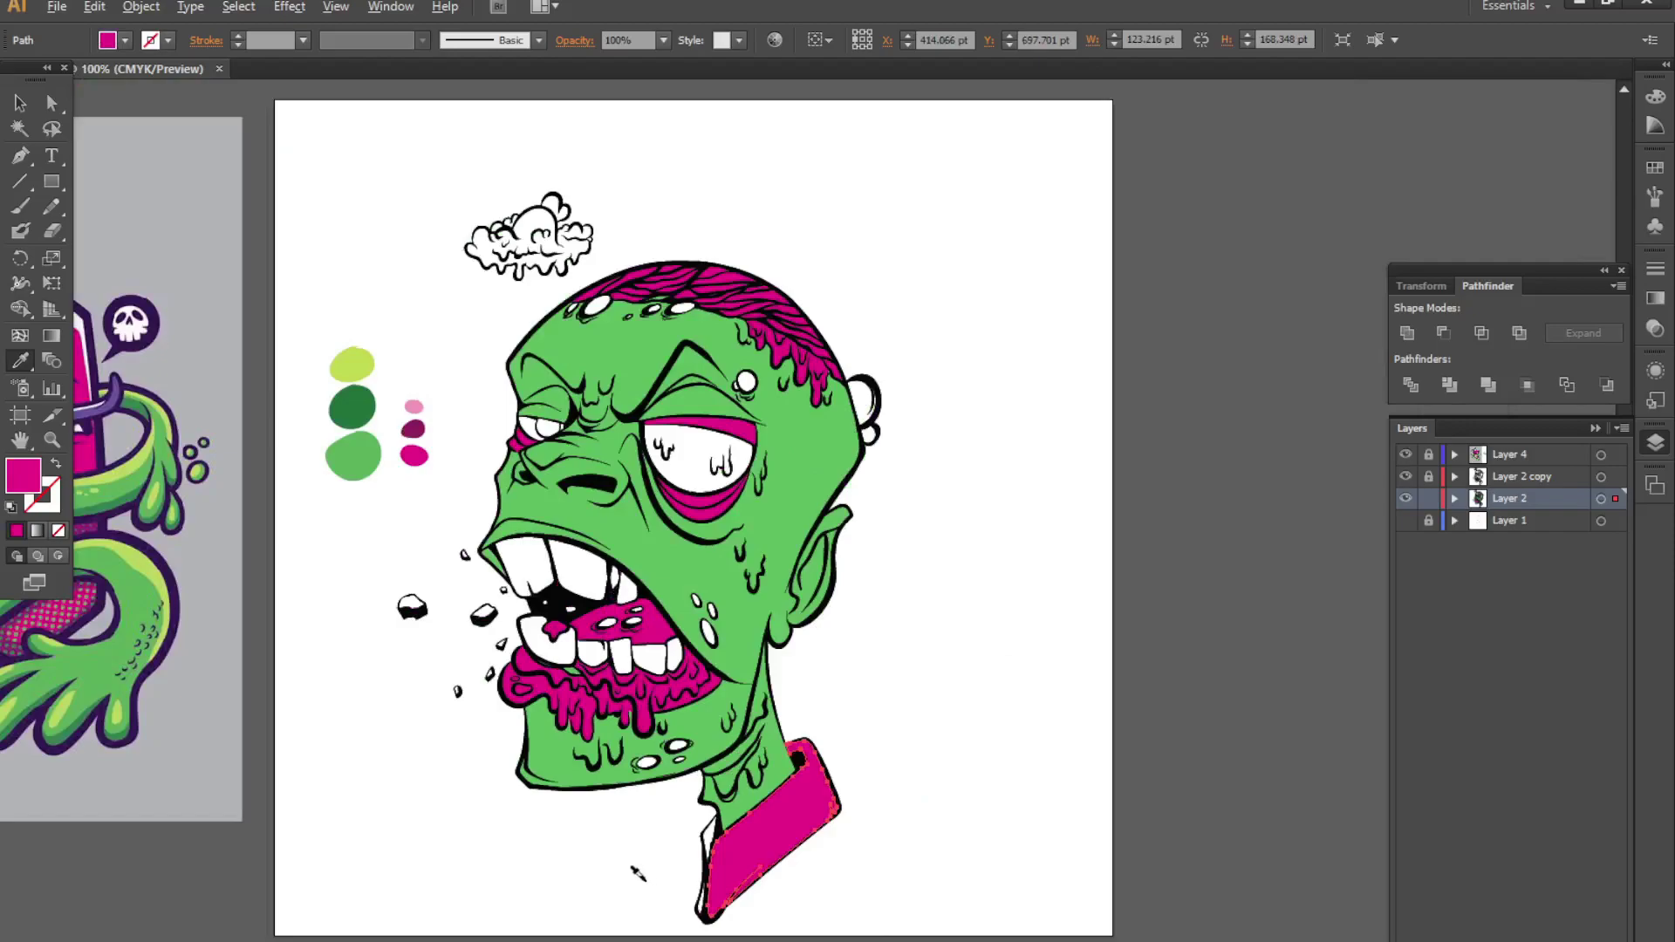
{"action": "key", "text": "ctrl+plus"}
{"action": "key", "text": "ctrl+z"}
{"action": "key", "text": "ctrl+shift+a"}
- Try magenta and green on the mouth interior, then undo so it stays black
{"action": "mouse_move", "coordinate": [1028, 560]}
{"action": "left_mouse_down"}
{"action": "mouse_move", "coordinate": [1151, 722]}
{"action": "mouse_move", "coordinate": [1141, 850]}
{"action": "left_mouse_up"}
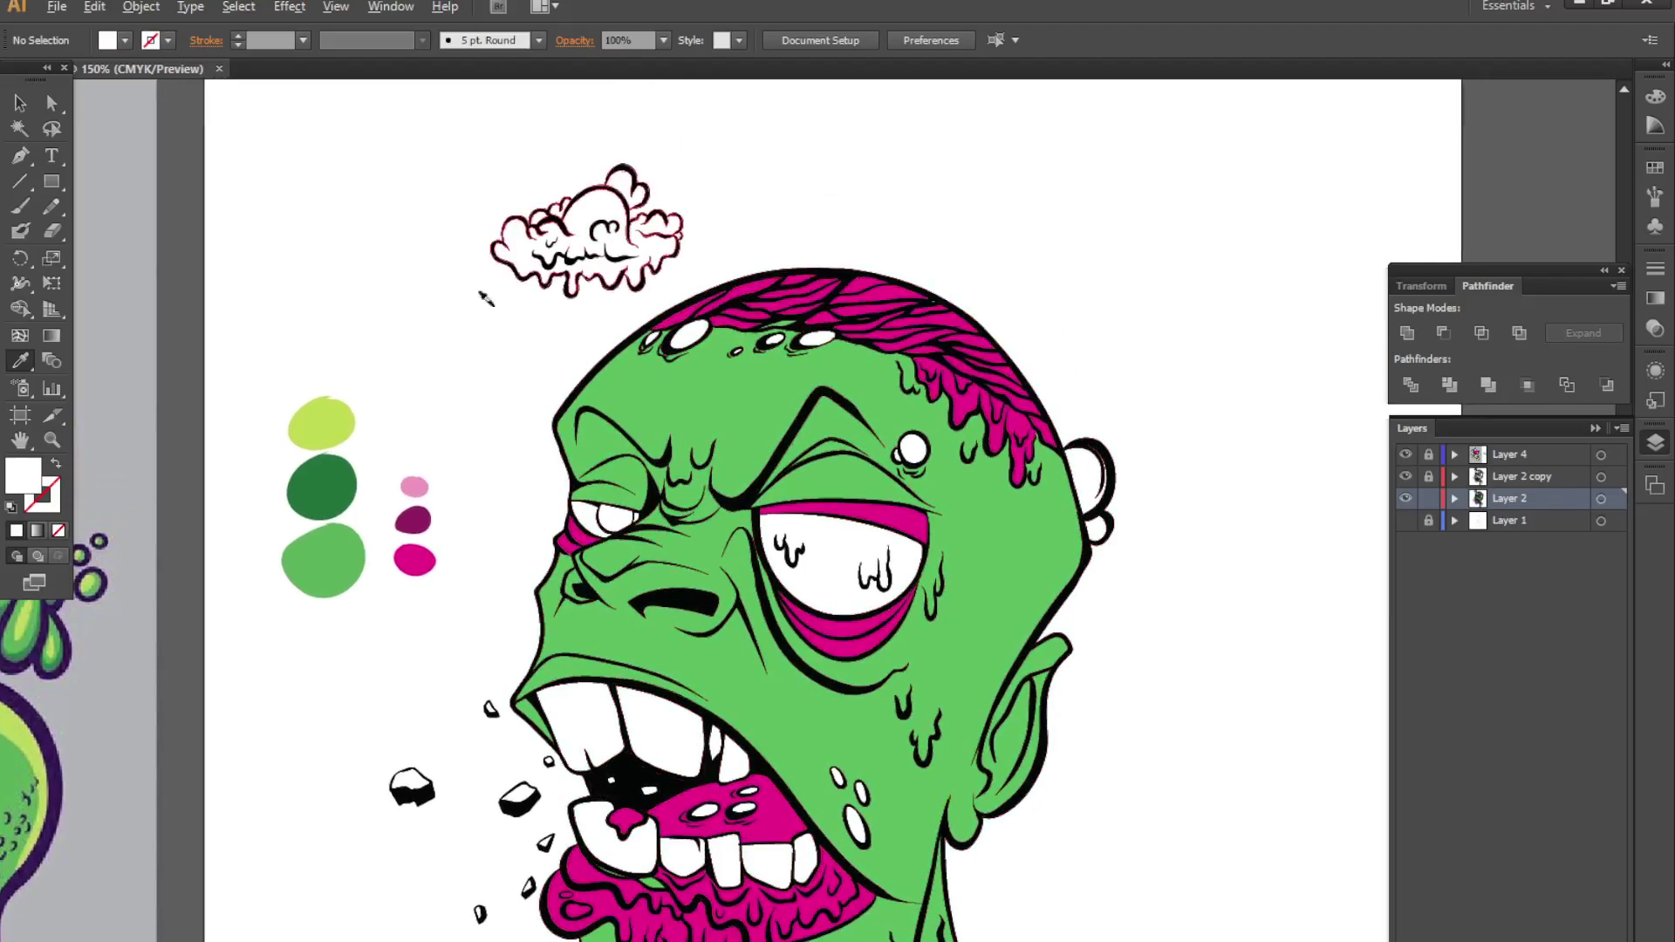
{"action": "key", "text": "ctrl+plus"}
{"action": "key", "text": "ctrl+plus"}
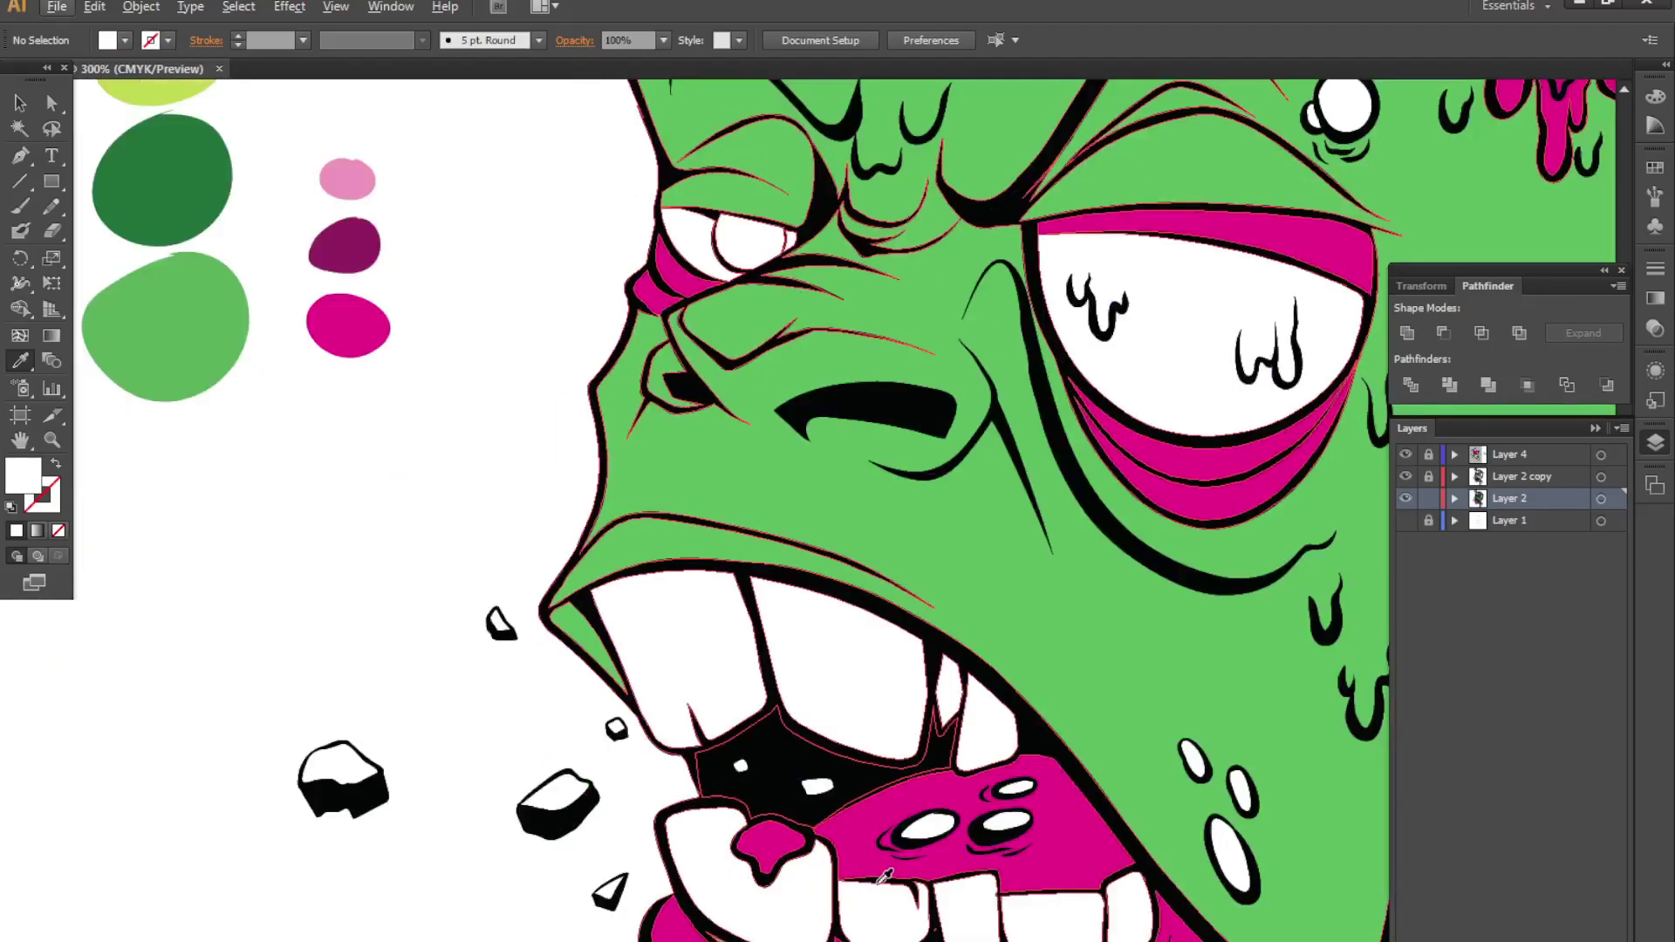
{"action": "key", "text": "ctrl+plus"}
{"action": "left_click", "coordinate": [708, 752], "text": "ctrl"}
{"action": "left_click", "coordinate": [872, 838]}
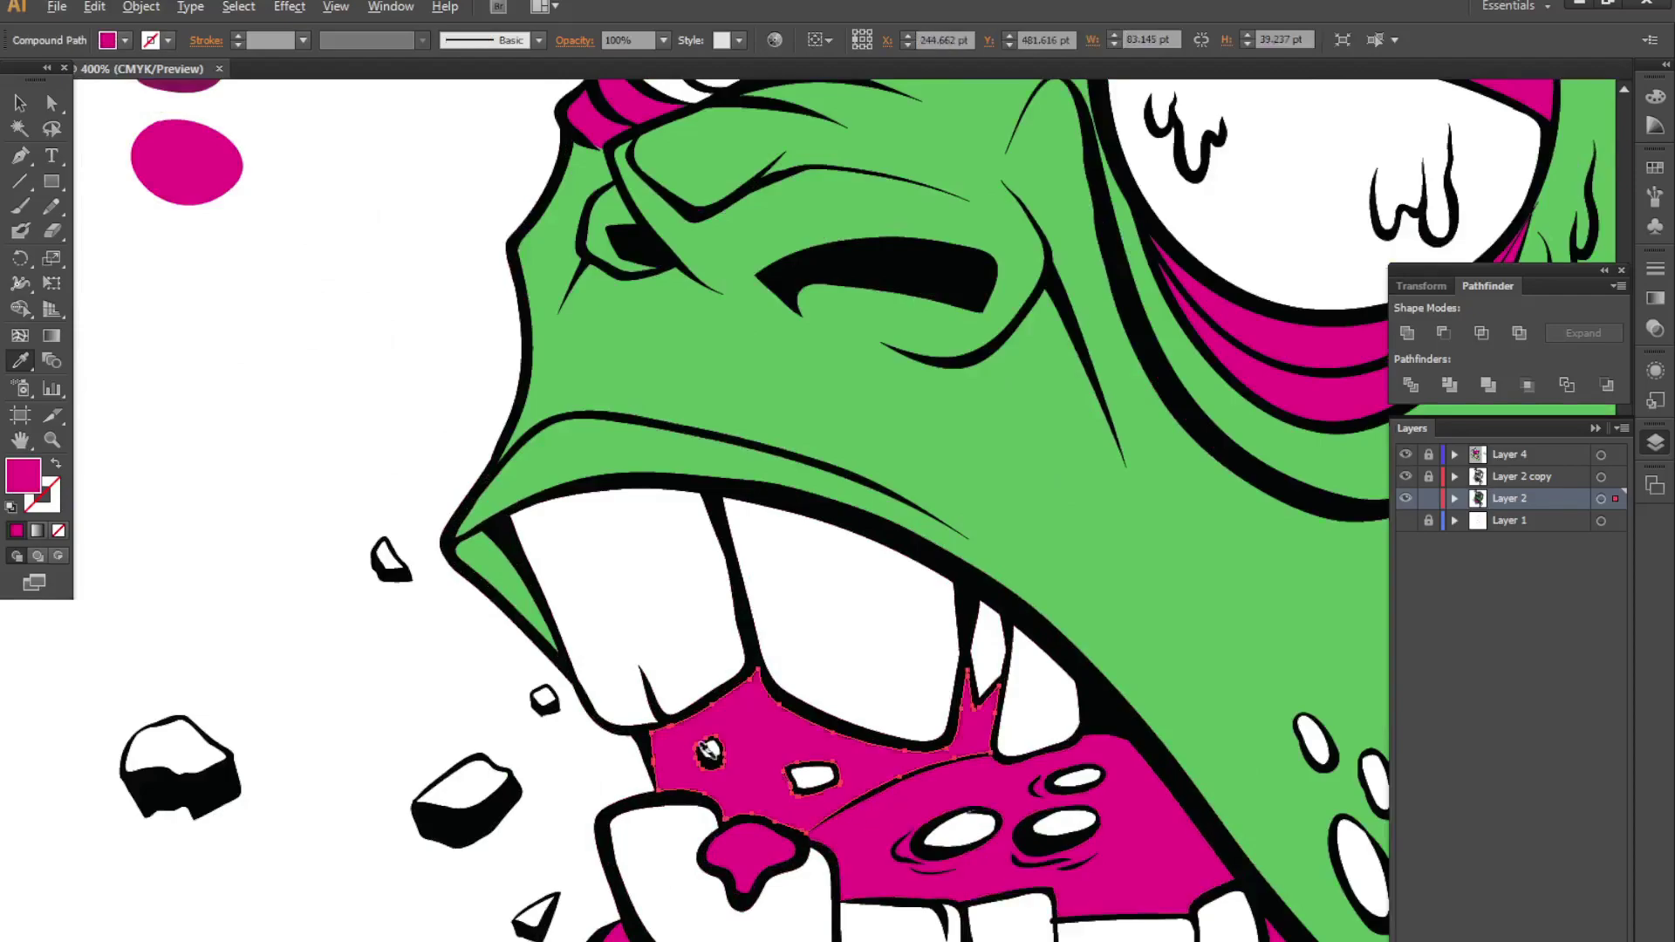
{"action": "key", "text": "ctrl+minus"}
{"action": "key", "text": "ctrl+minus"}
{"action": "key", "text": "ctrl+minus"}
{"action": "key", "text": "ctrl+plus"}
{"action": "left_click", "coordinate": [269, 453]}
{"action": "key", "text": "ctrl+minus"}
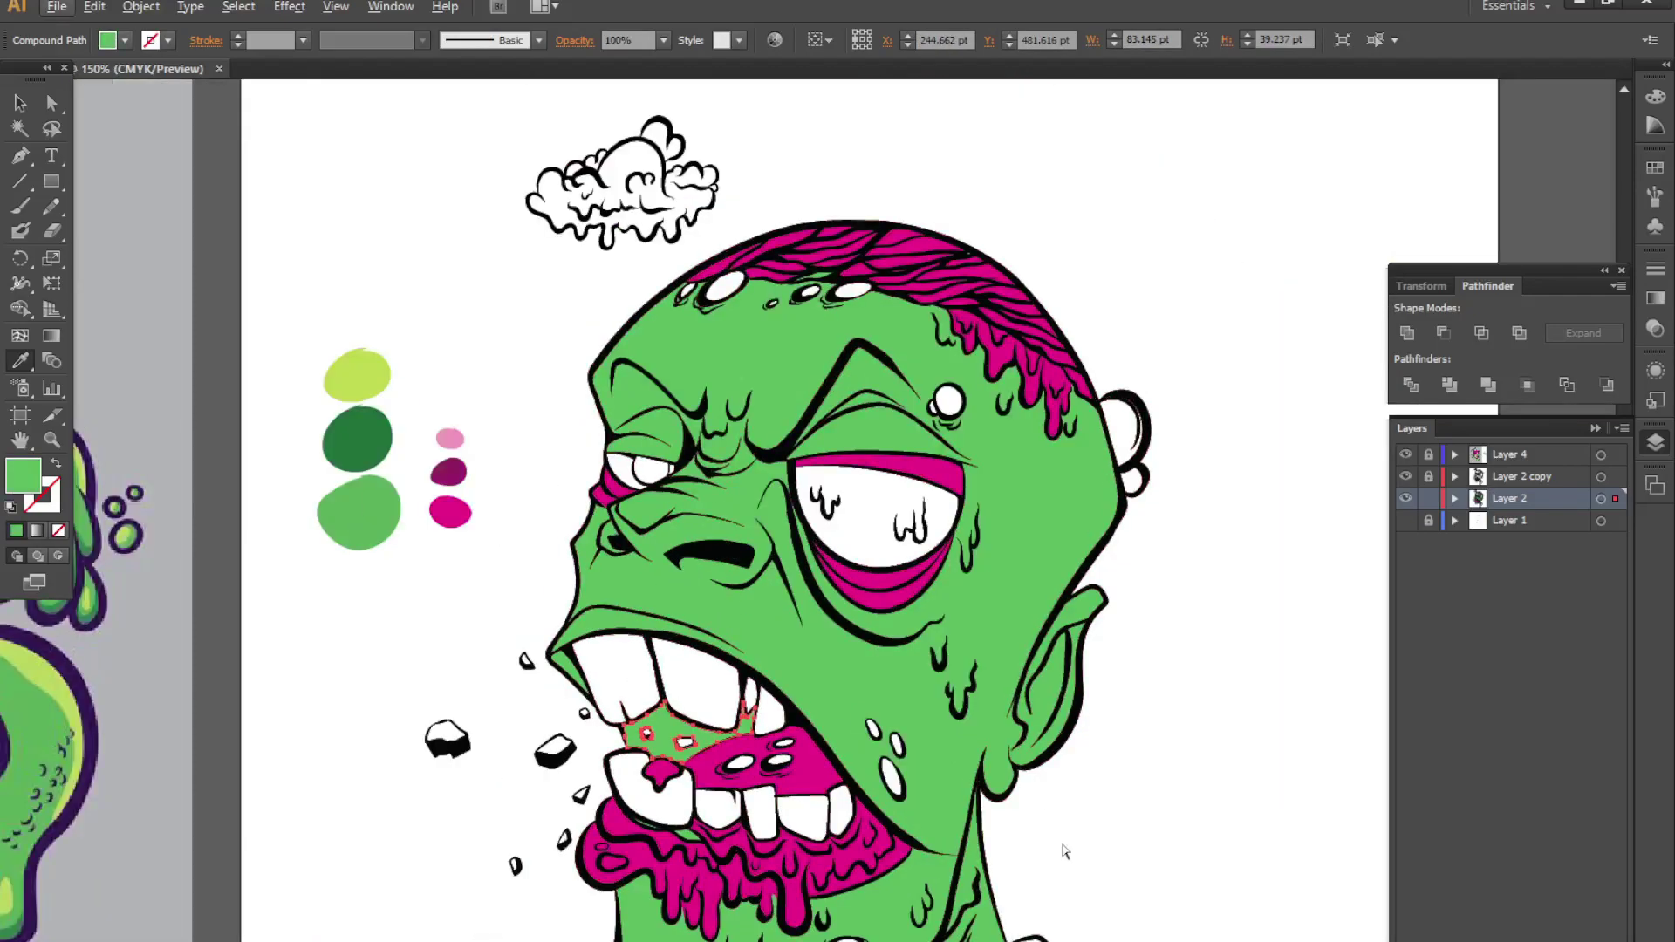
{"action": "left_click", "coordinate": [1086, 853], "text": "ctrl"}
{"action": "key", "text": "ctrl+z"}
{"action": "key", "text": "ctrl+z"}
{"action": "key", "text": "ctrl+z"}
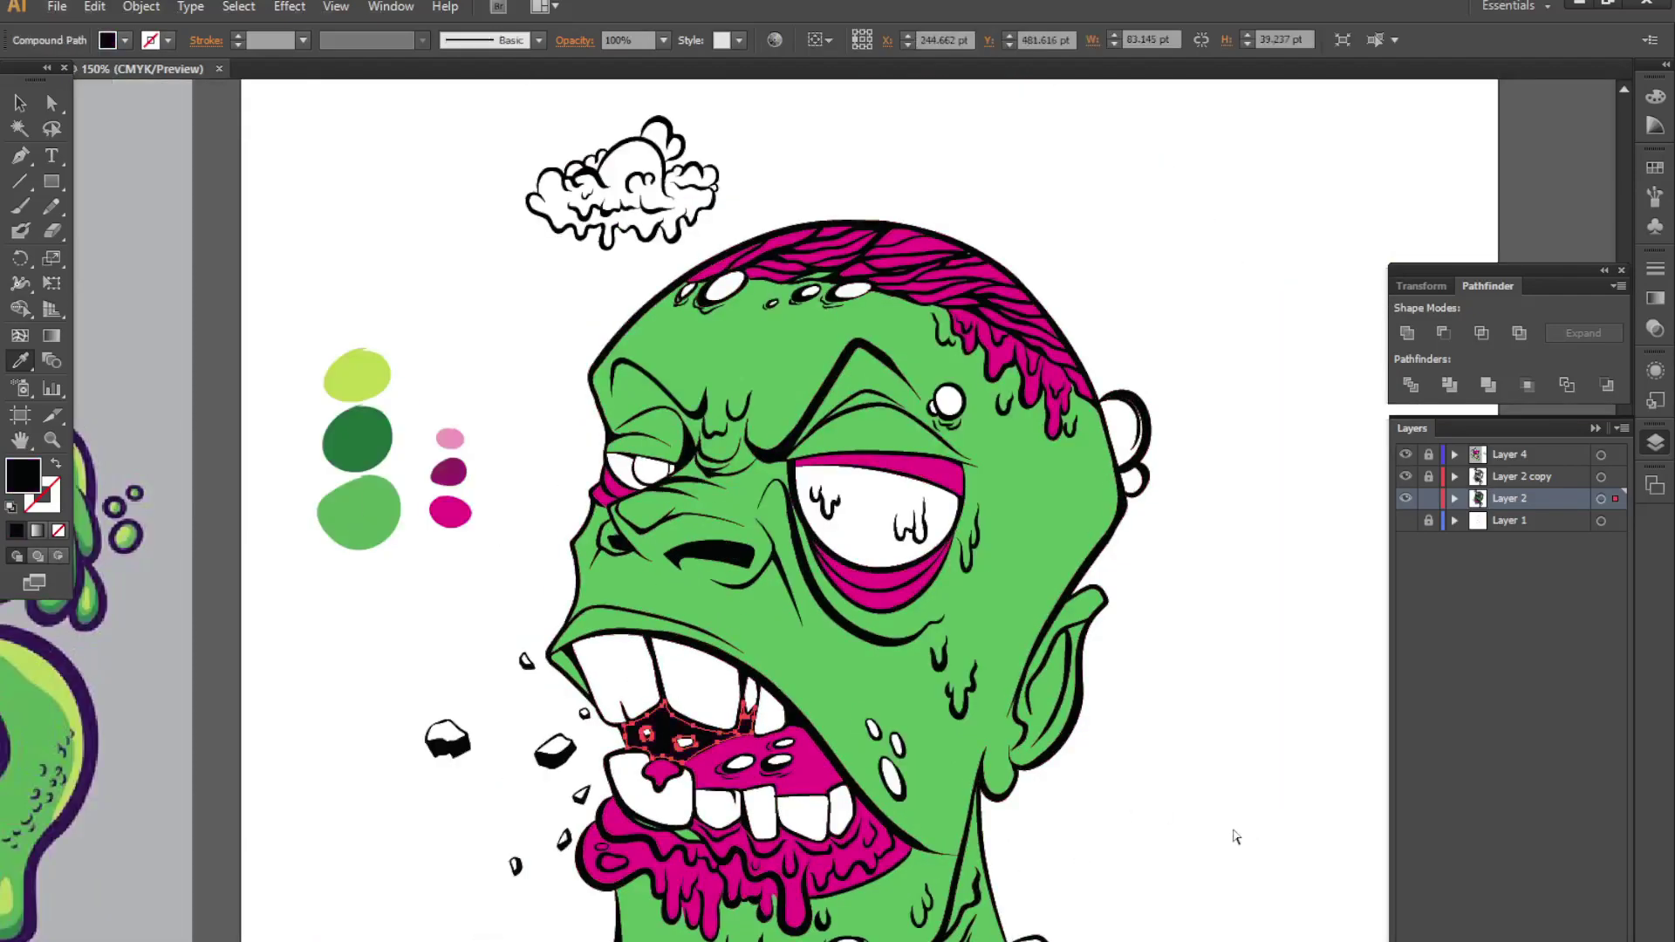
{"action": "key", "text": "alt"}
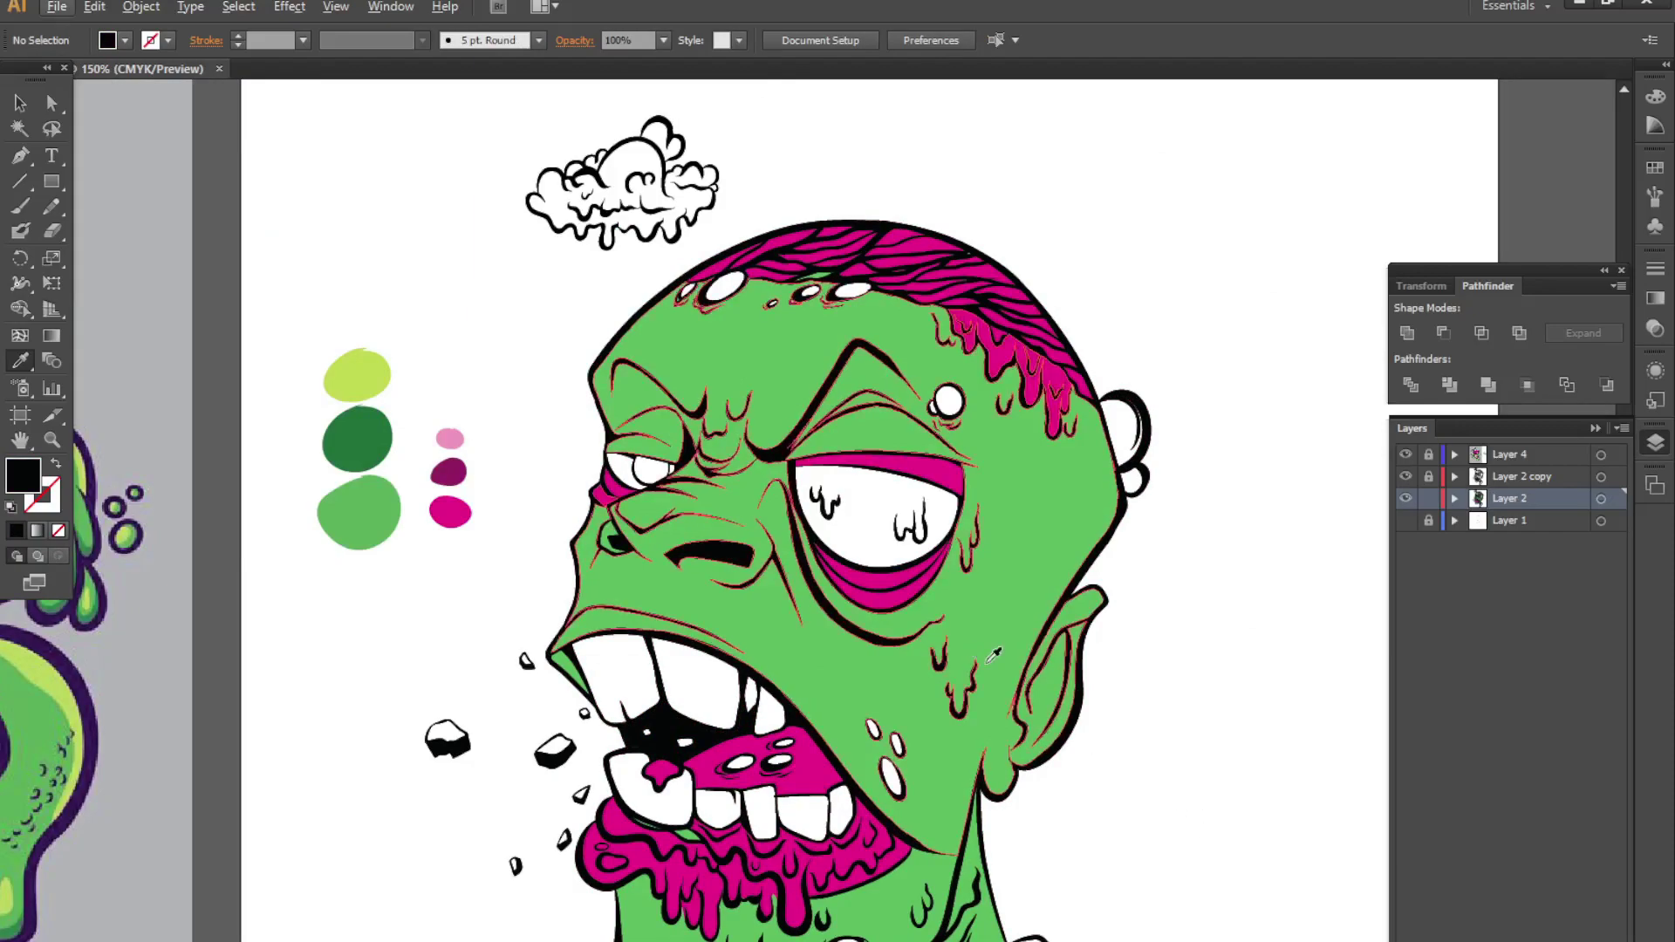
- Lock Layer 2, add new Layer 7, and sample the dark green swatch as fill
{"action": "left_click", "coordinate": [1429, 498]}
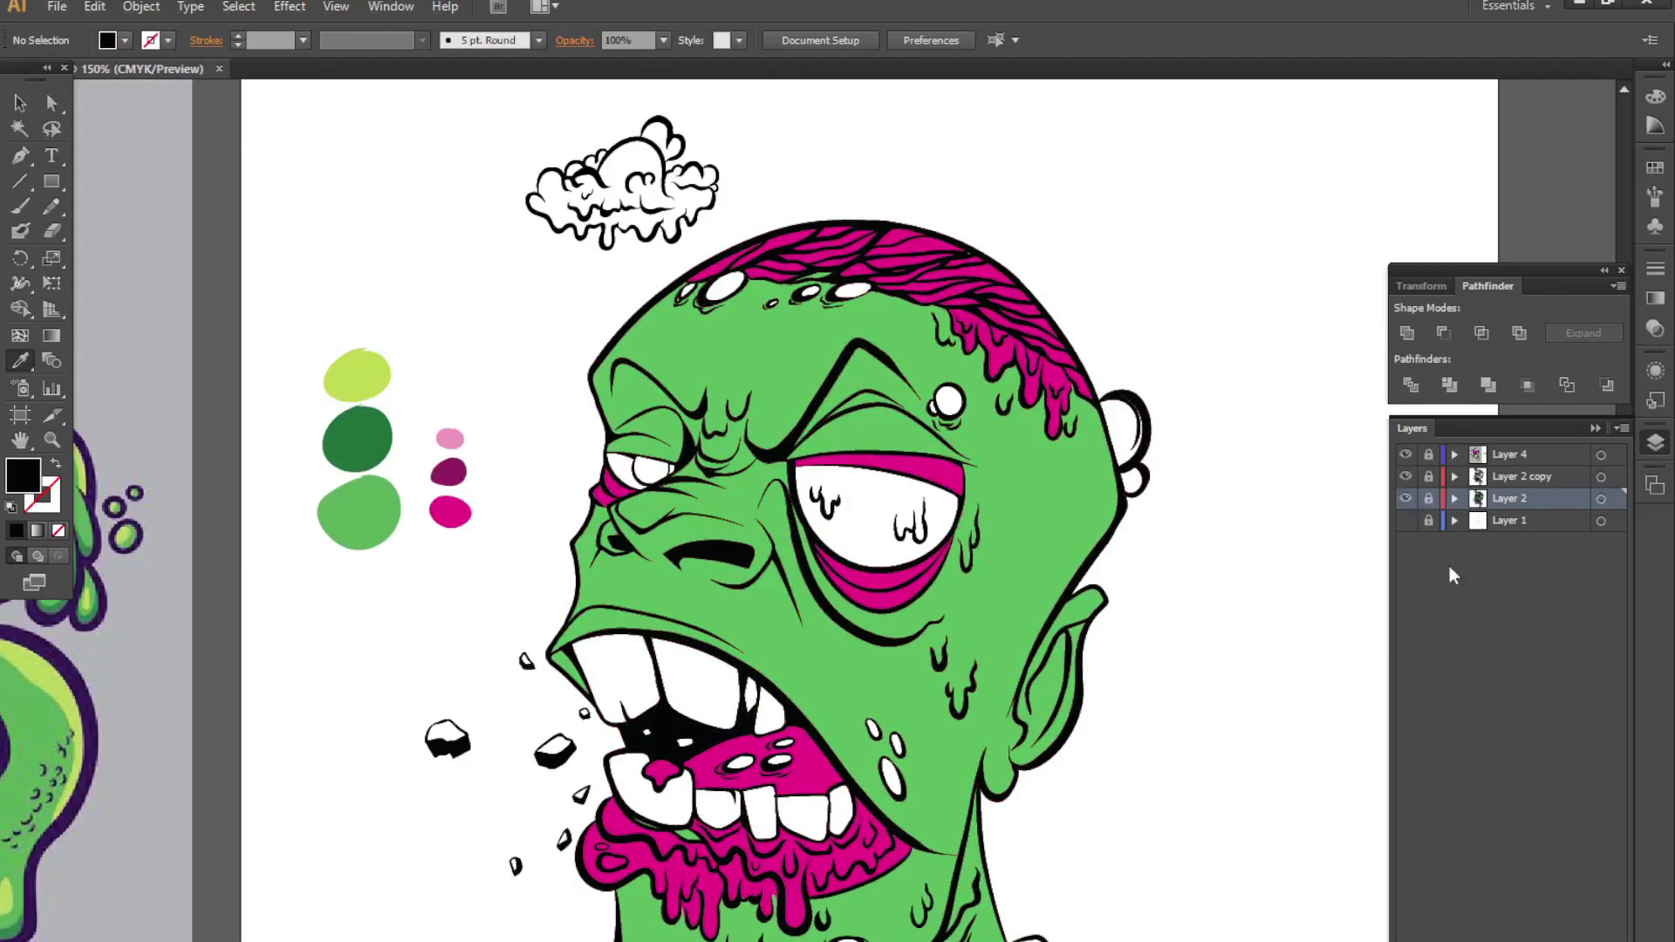
{"action": "key", "text": "ctrl+l"}
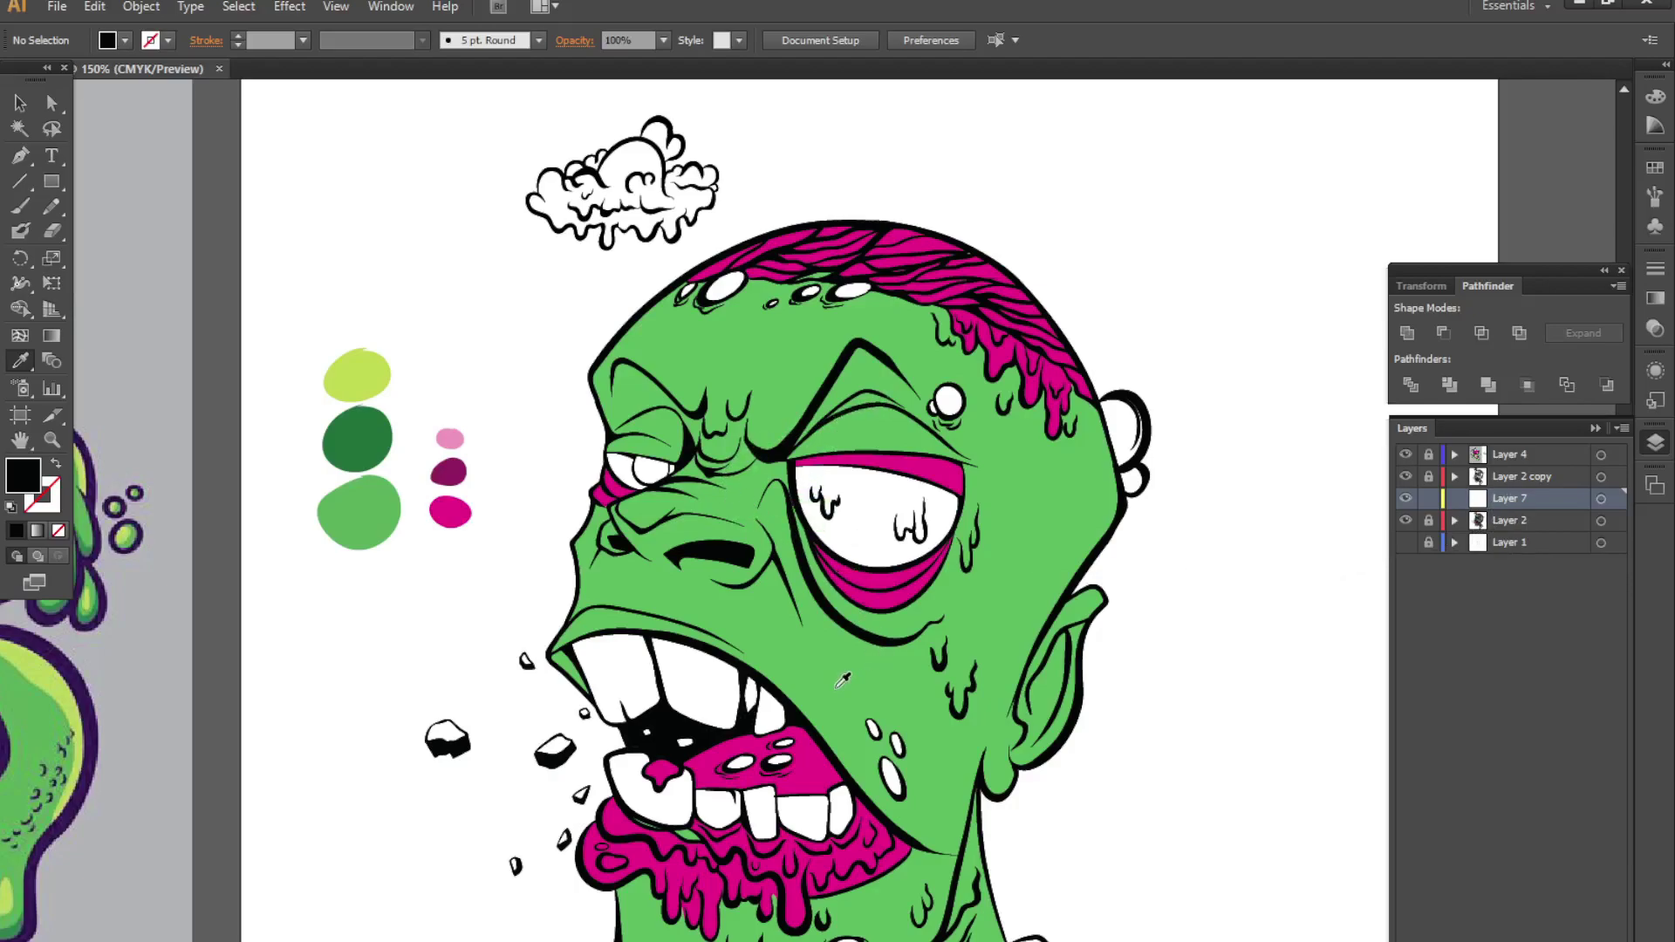
{"action": "left_click", "coordinate": [896, 689]}
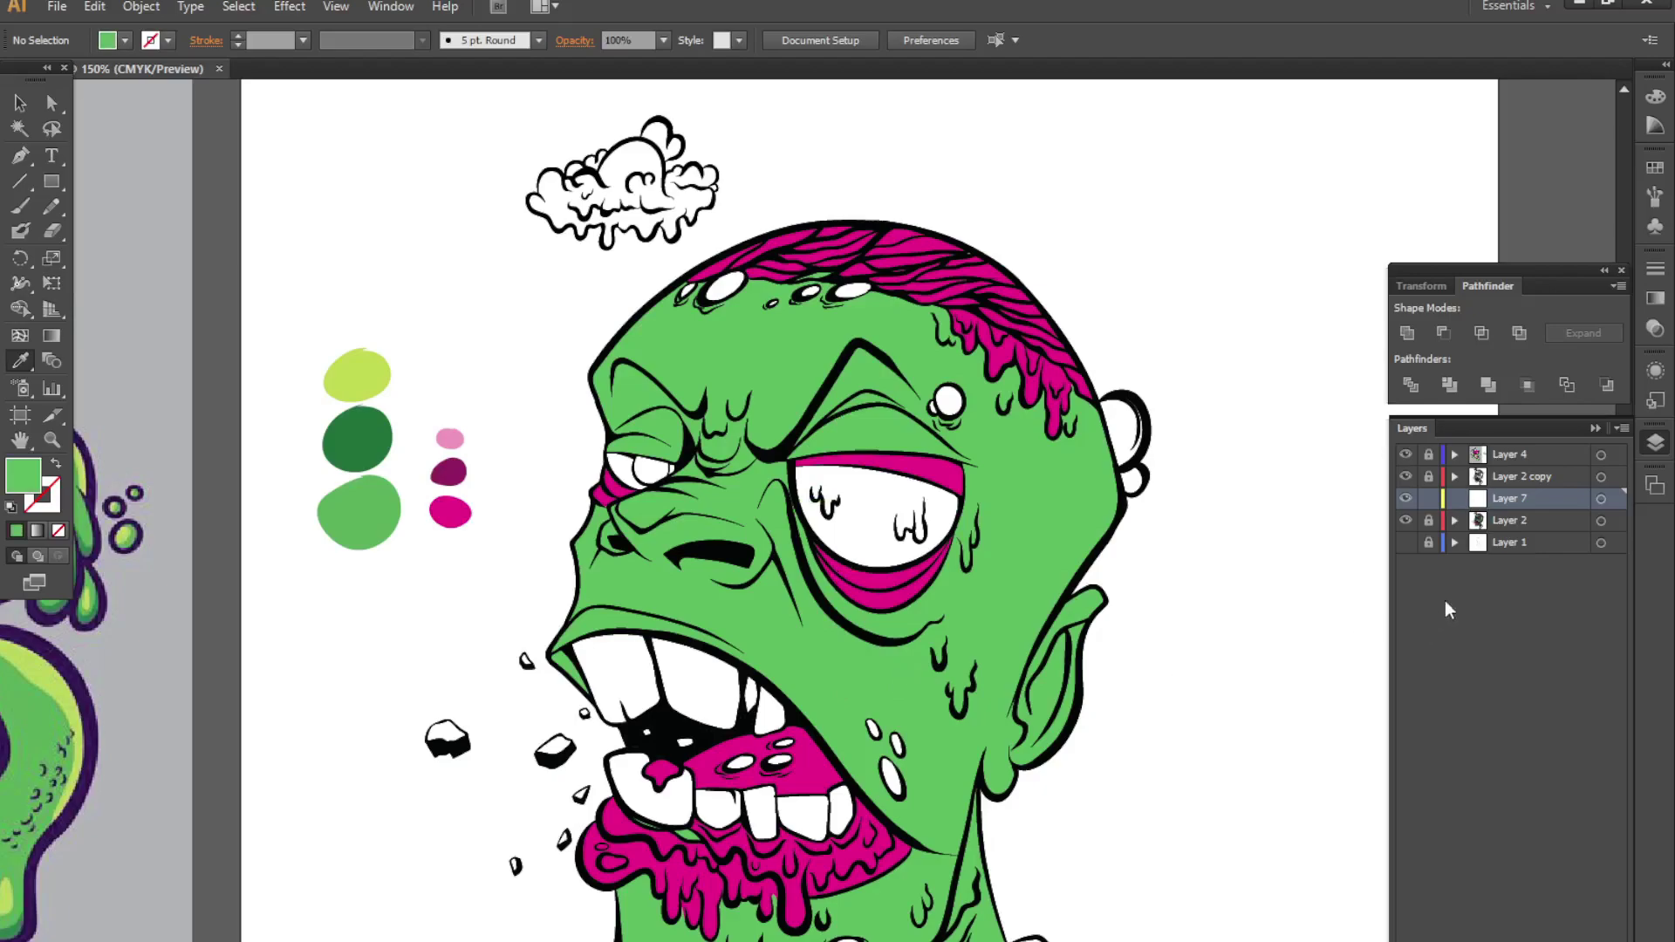
{"action": "left_click", "coordinate": [372, 425]}
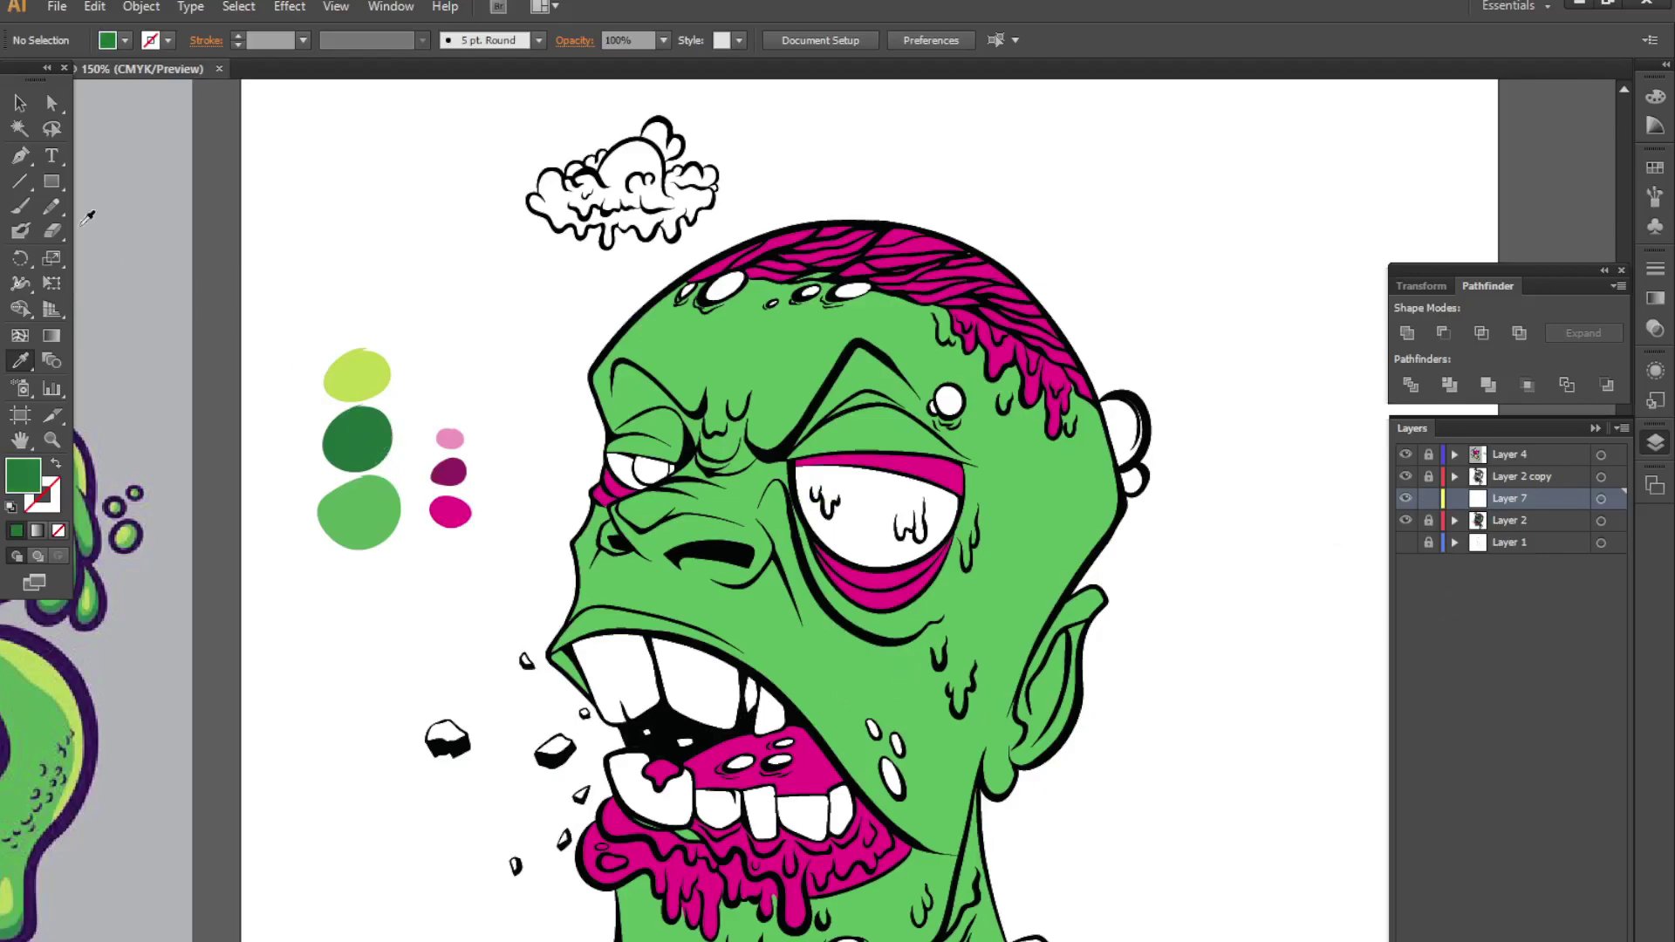
{"action": "left_click", "coordinate": [51, 206]}
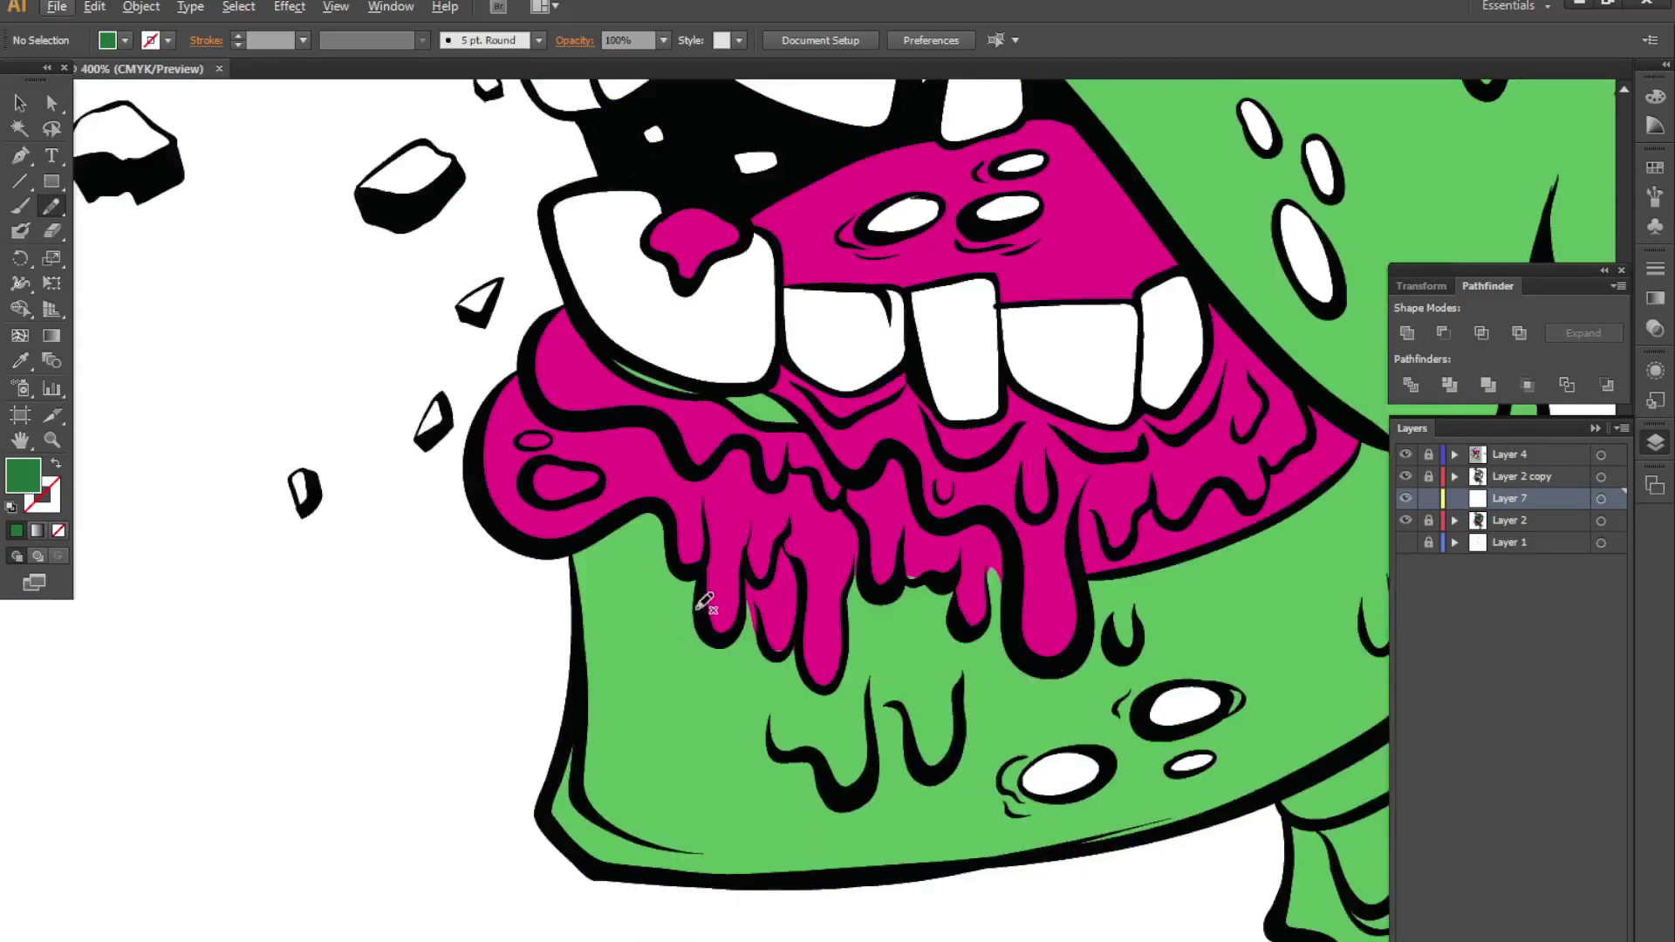
- Draw a closed dark green Pencil shadow shape along the neck's left edge below the mouth
{"action": "left_click_drag", "start_coordinate": [1068, 205], "coordinate": [750, 687]}
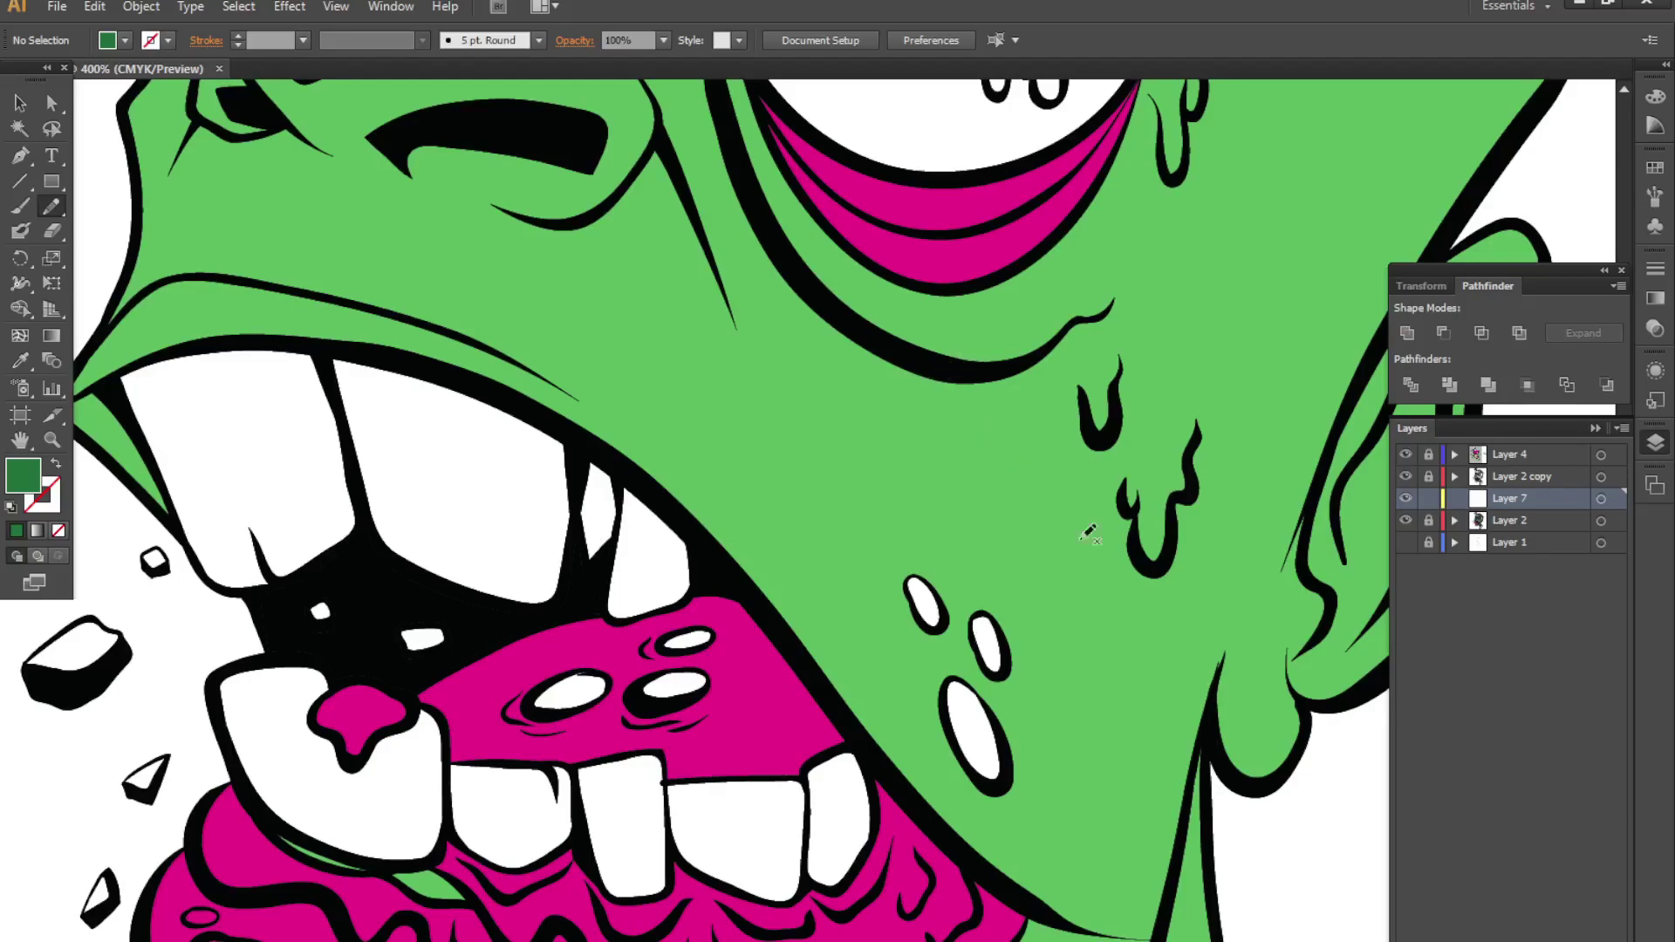
{"action": "left_click_drag", "start_coordinate": [1242, 412], "coordinate": [941, 752]}
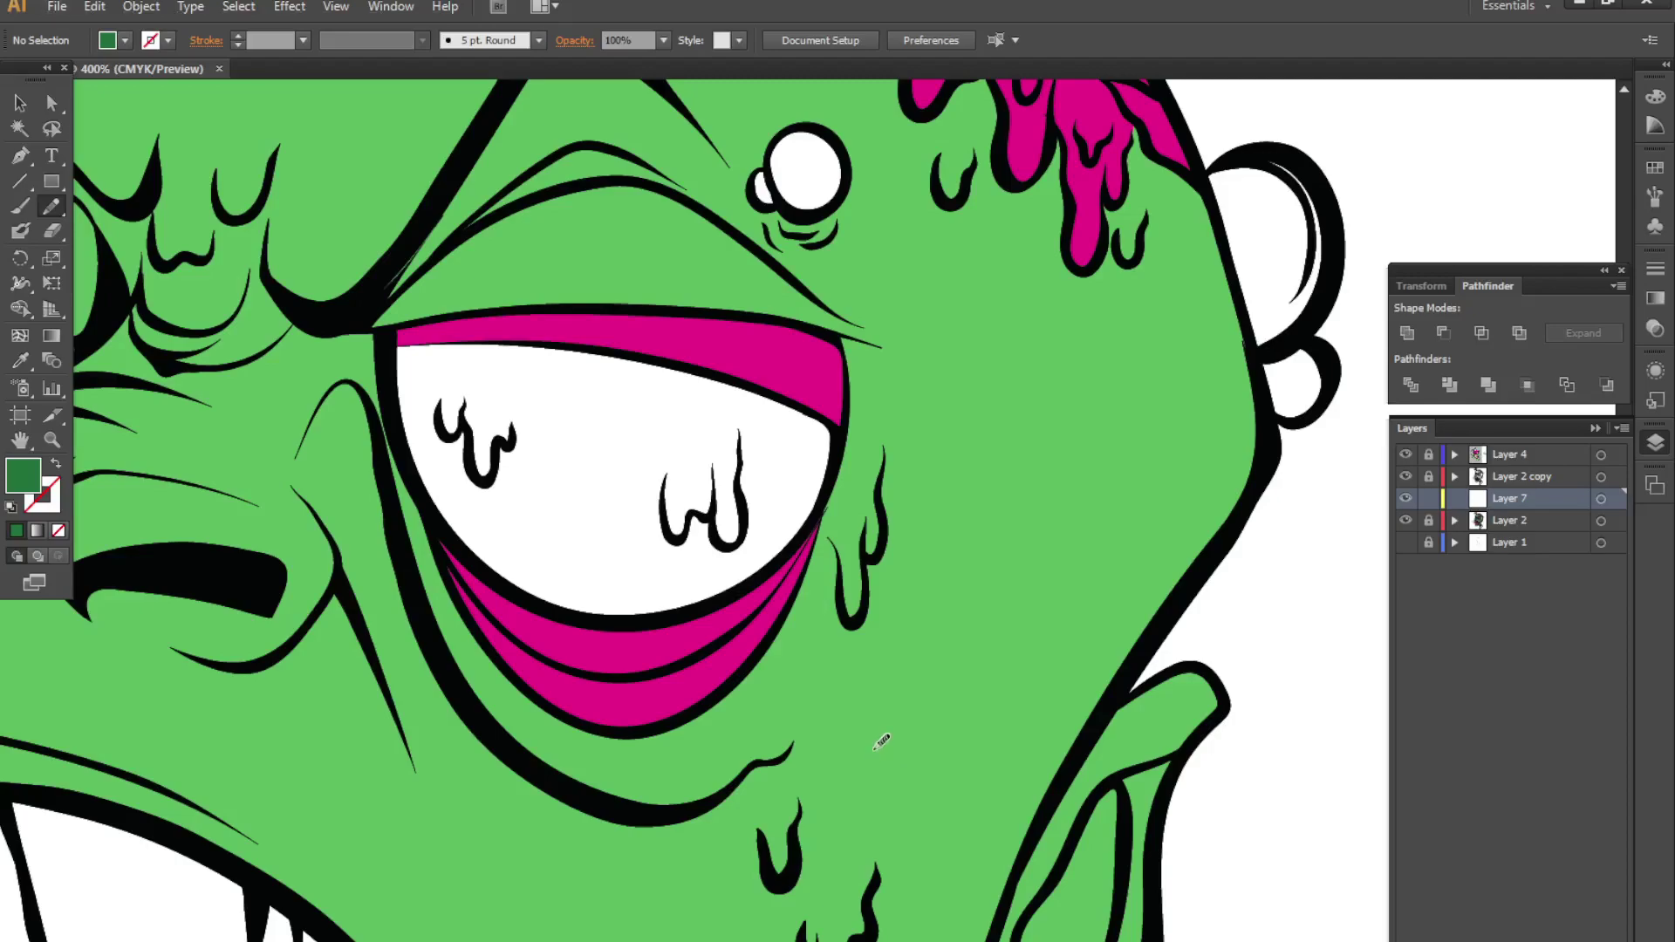
{"action": "scroll", "coordinate": [881, 739], "scroll_direction": "down", "scroll_amount": 1, "text": "alt"}
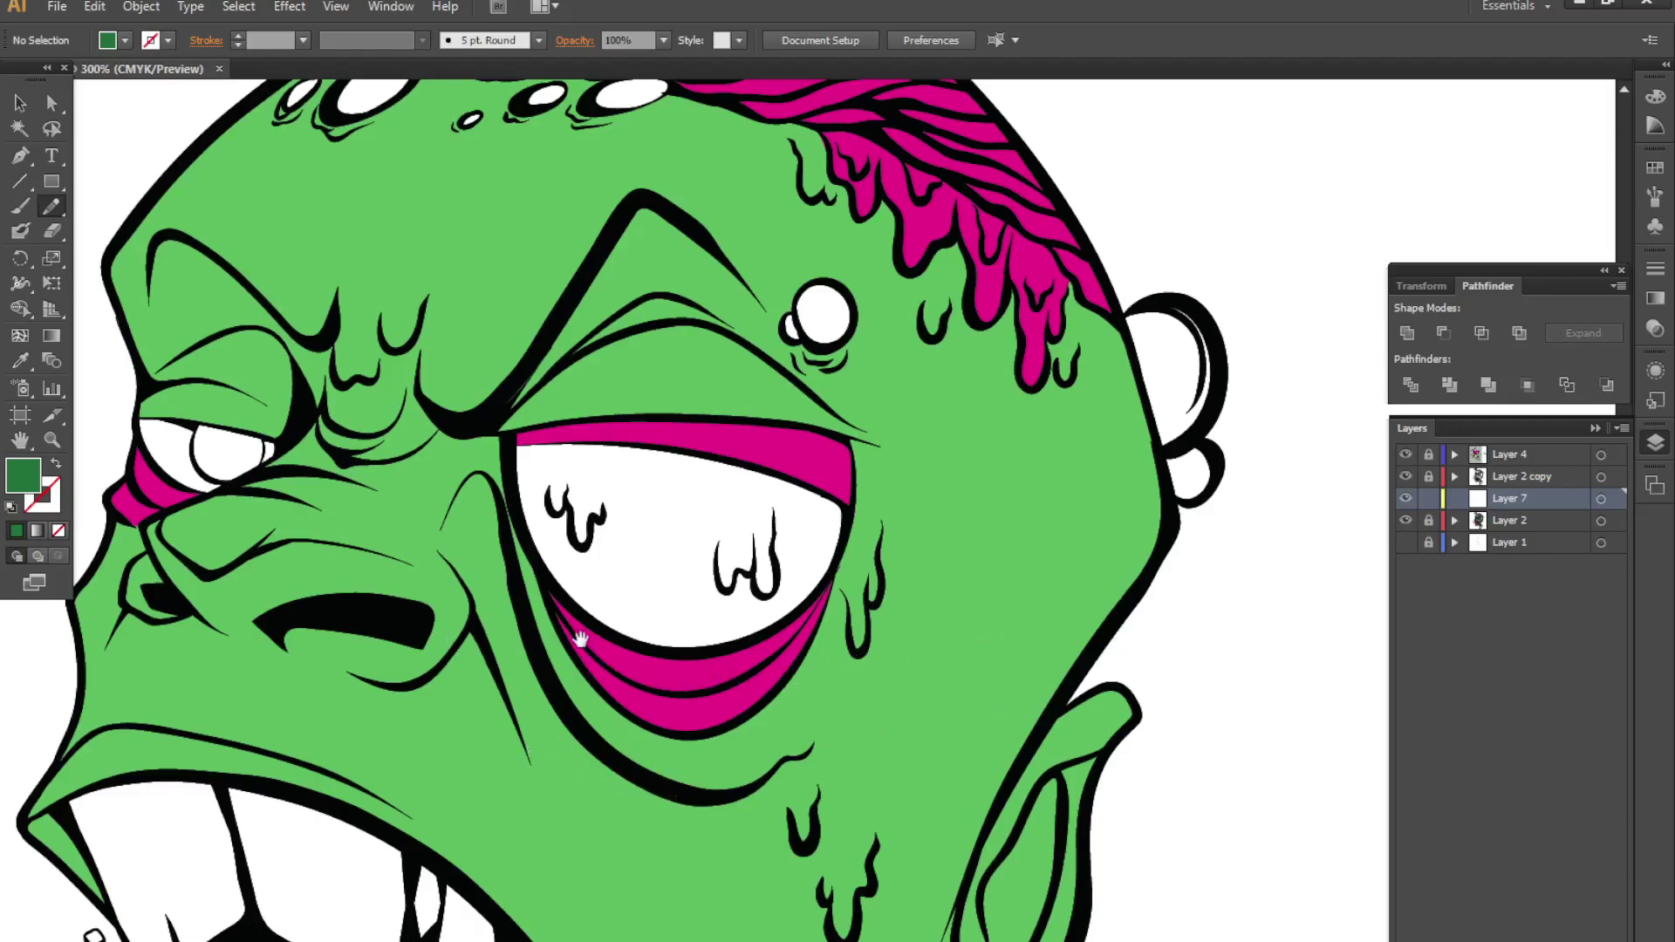
{"action": "left_click_drag", "start_coordinate": [580, 639], "coordinate": [1470, 727]}
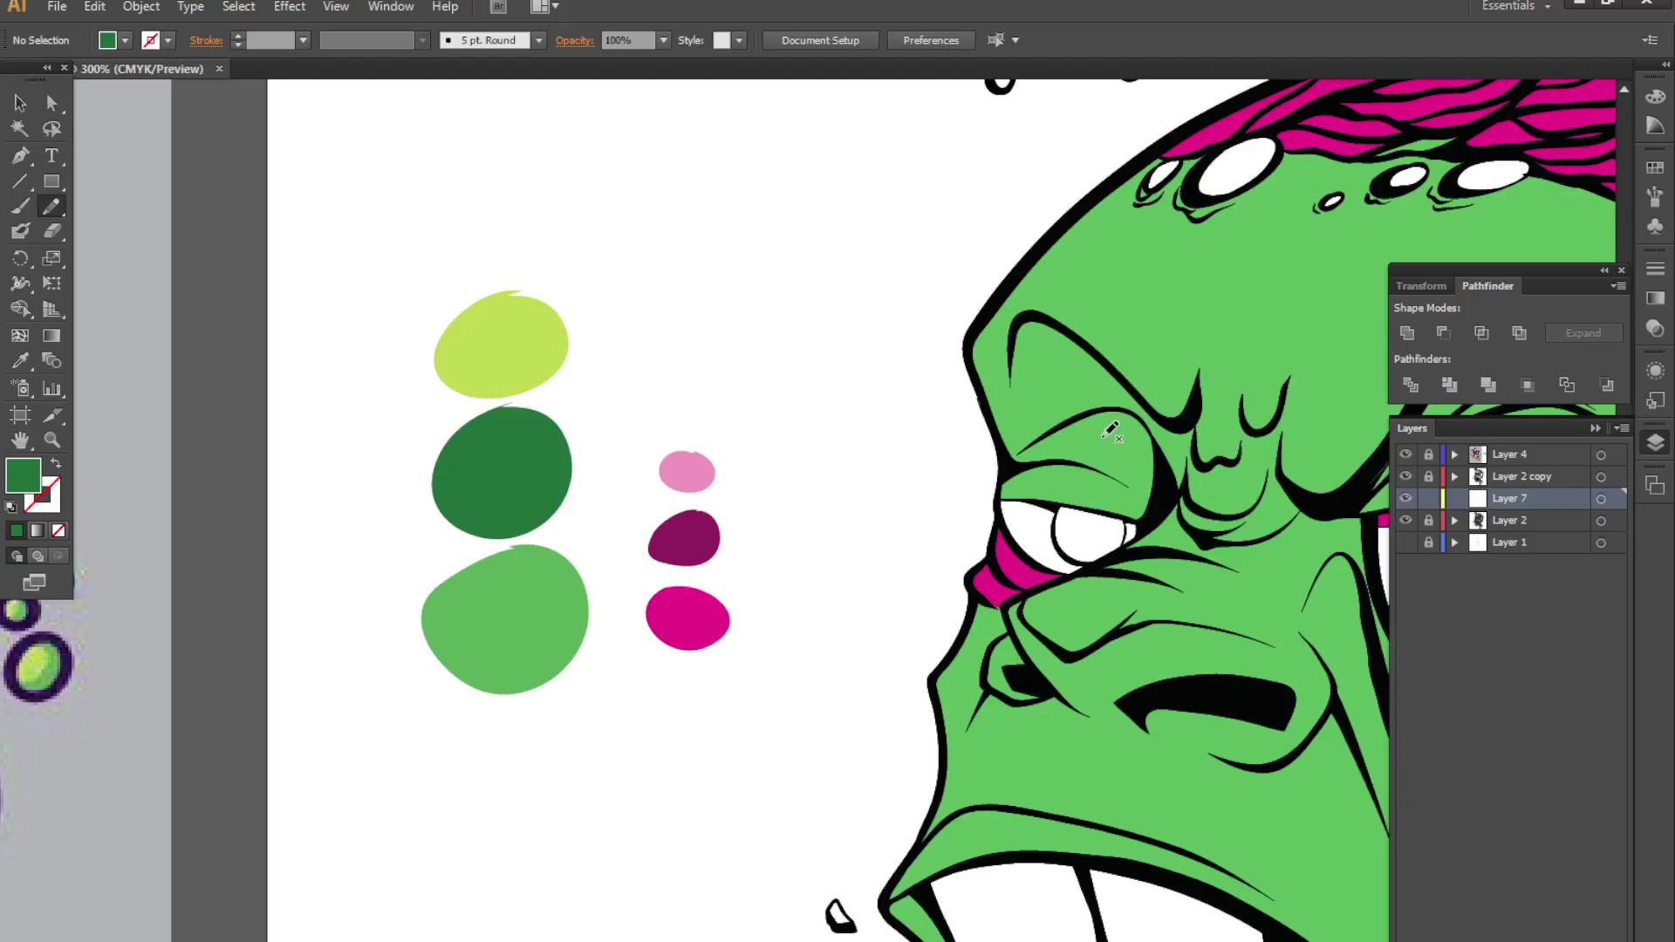
{"action": "left_click_drag", "start_coordinate": [1125, 454], "coordinate": [710, 815]}
{"action": "left_click_drag", "start_coordinate": [969, 640], "coordinate": [662, 361]}
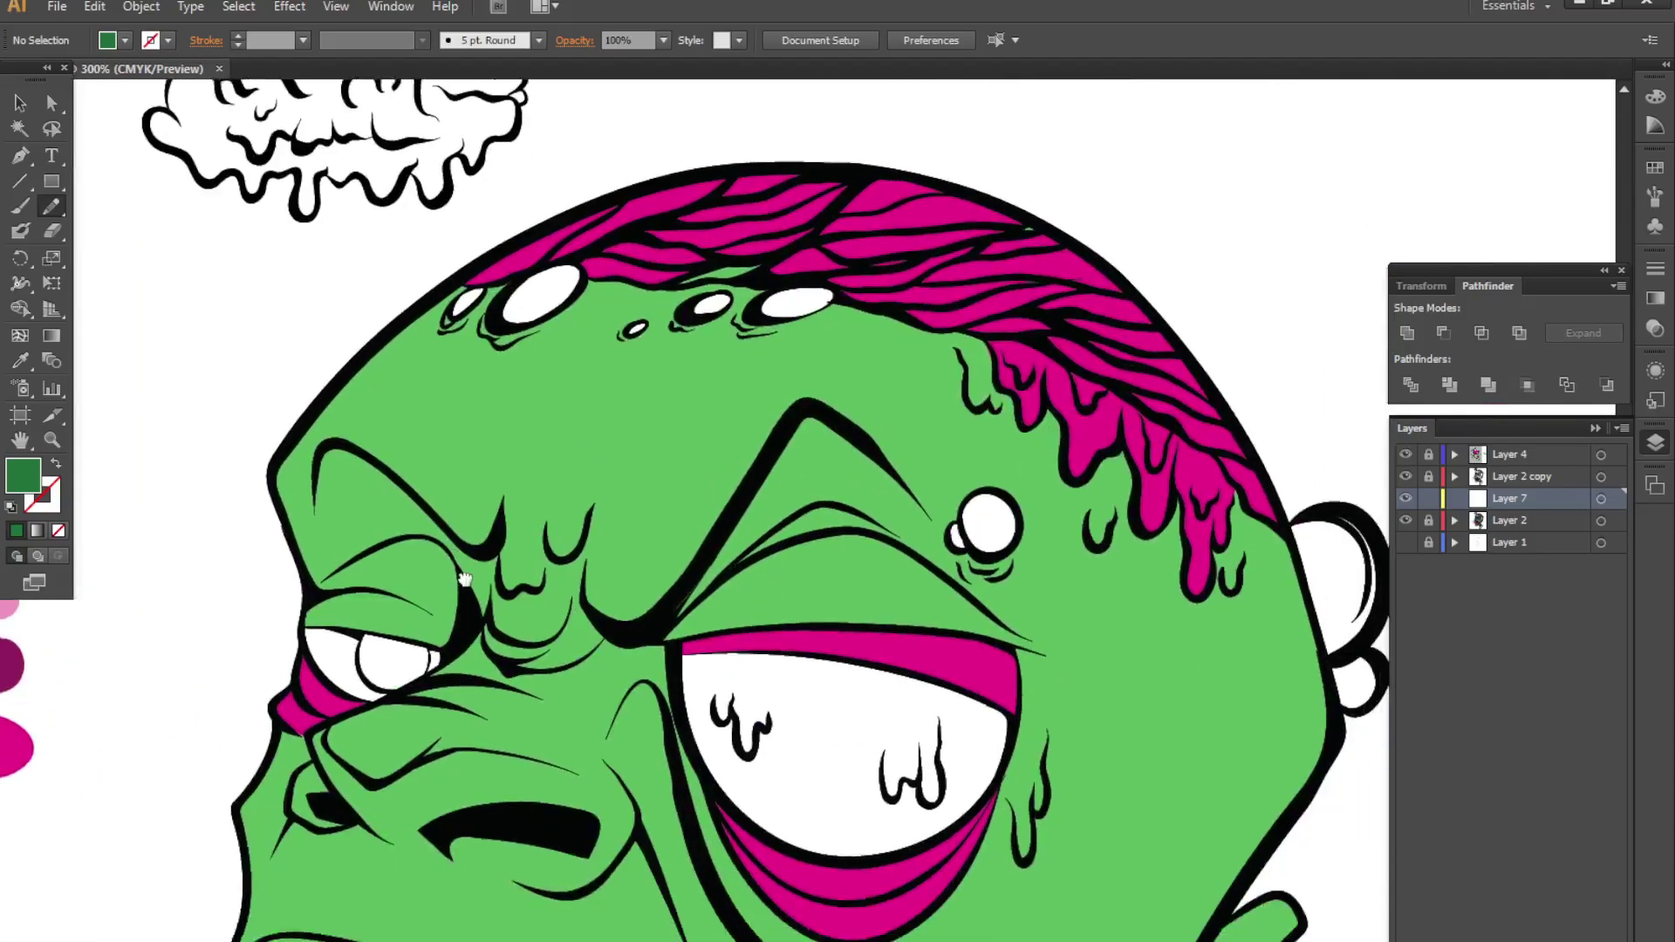
{"action": "scroll", "coordinate": [662, 361], "scroll_direction": "down", "scroll_amount": 2}
{"action": "scroll", "coordinate": [576, 568], "scroll_direction": "up", "scroll_amount": 1}
{"action": "scroll", "coordinate": [575, 568], "scroll_direction": "up", "scroll_amount": 3}
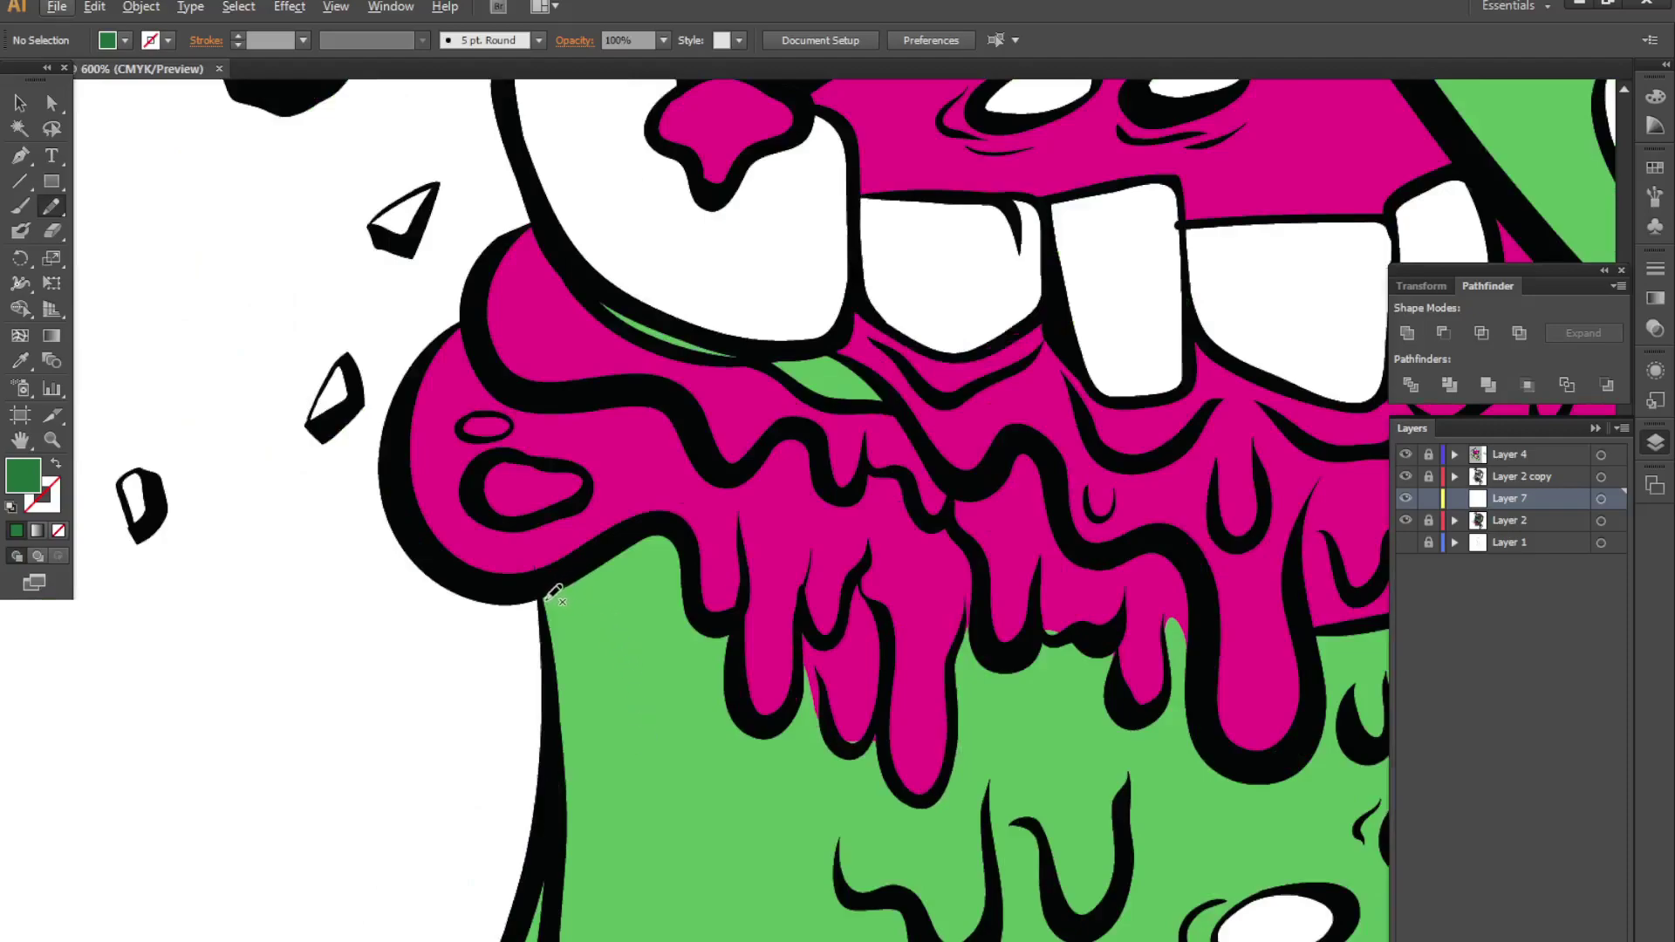
{"action": "left_click_drag", "start_coordinate": [558, 580], "coordinate": [608, 796]}
{"action": "left_click_drag", "start_coordinate": [576, 569], "coordinate": [626, 925]}
{"action": "left_click_drag", "start_coordinate": [537, 938], "coordinate": [551, 589]}
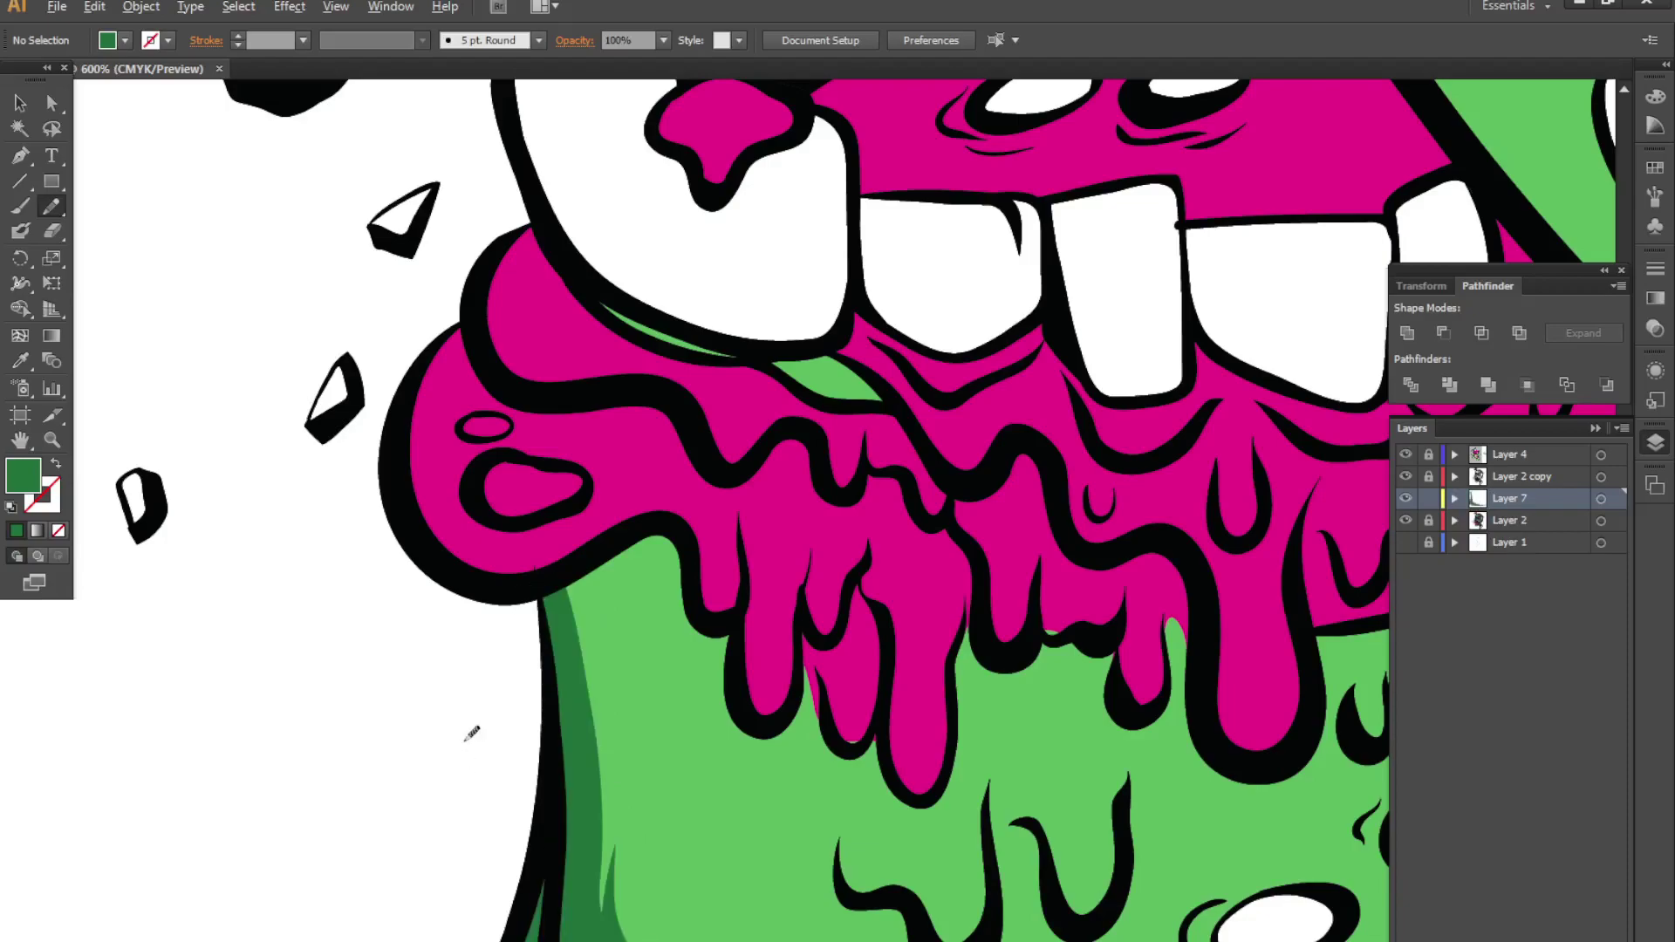
- Draw dark green shadow shapes along the lower neck
{"action": "scroll", "coordinate": [471, 733], "scroll_direction": "down", "scroll_amount": 4}
{"action": "scroll", "coordinate": [837, 802], "scroll_direction": "up", "scroll_amount": 3}
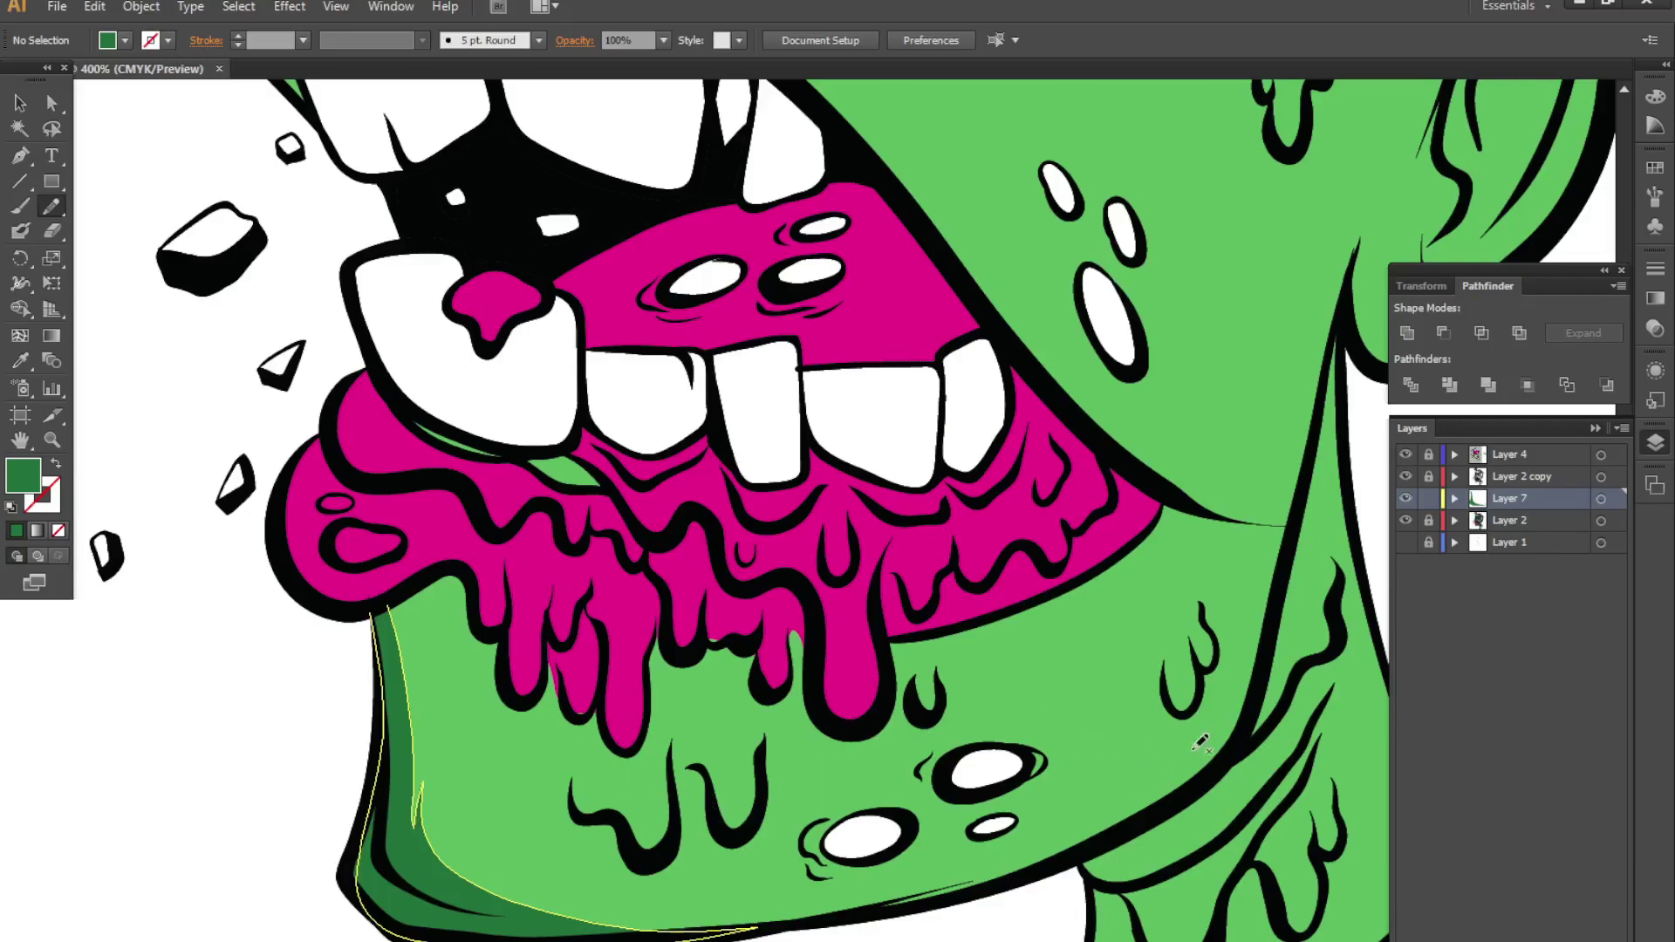
{"action": "mouse_move", "coordinate": [1231, 568]}
{"action": "left_mouse_down"}
{"action": "mouse_move", "coordinate": [819, 774]}
{"action": "mouse_move", "coordinate": [895, 388]}
{"action": "left_mouse_up"}
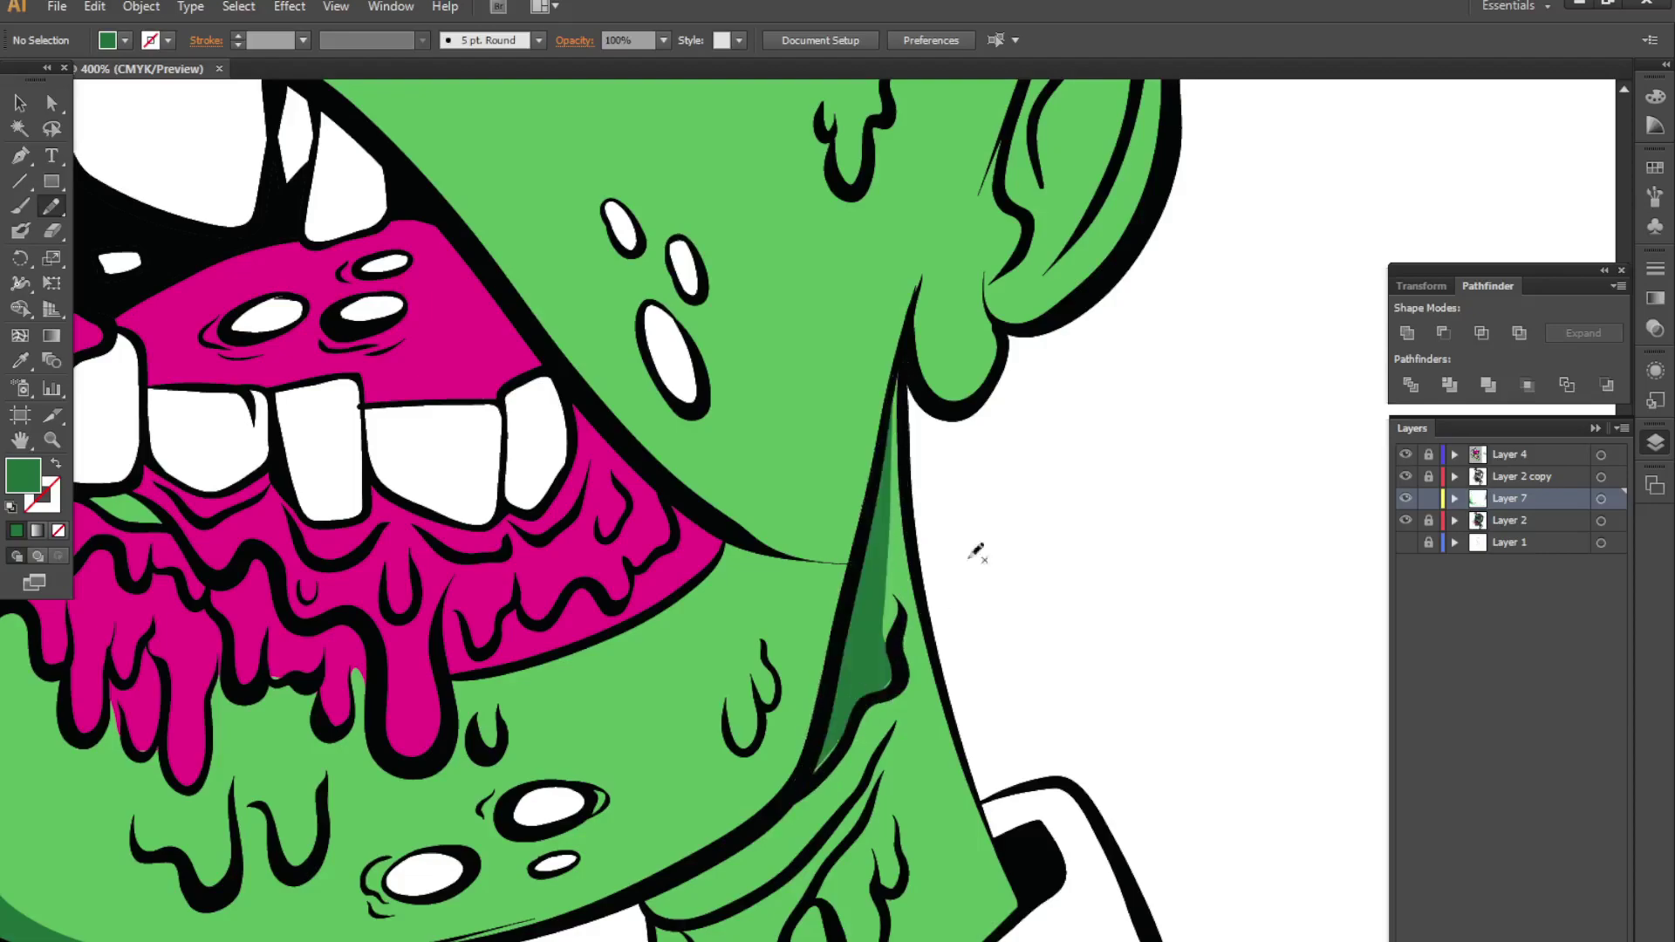
{"action": "left_click_drag", "start_coordinate": [790, 811], "coordinate": [829, 715]}
{"action": "mouse_move", "coordinate": [680, 798]}
{"action": "left_mouse_down"}
{"action": "mouse_move", "coordinate": [903, 689]}
{"action": "mouse_move", "coordinate": [711, 782]}
{"action": "left_mouse_up"}
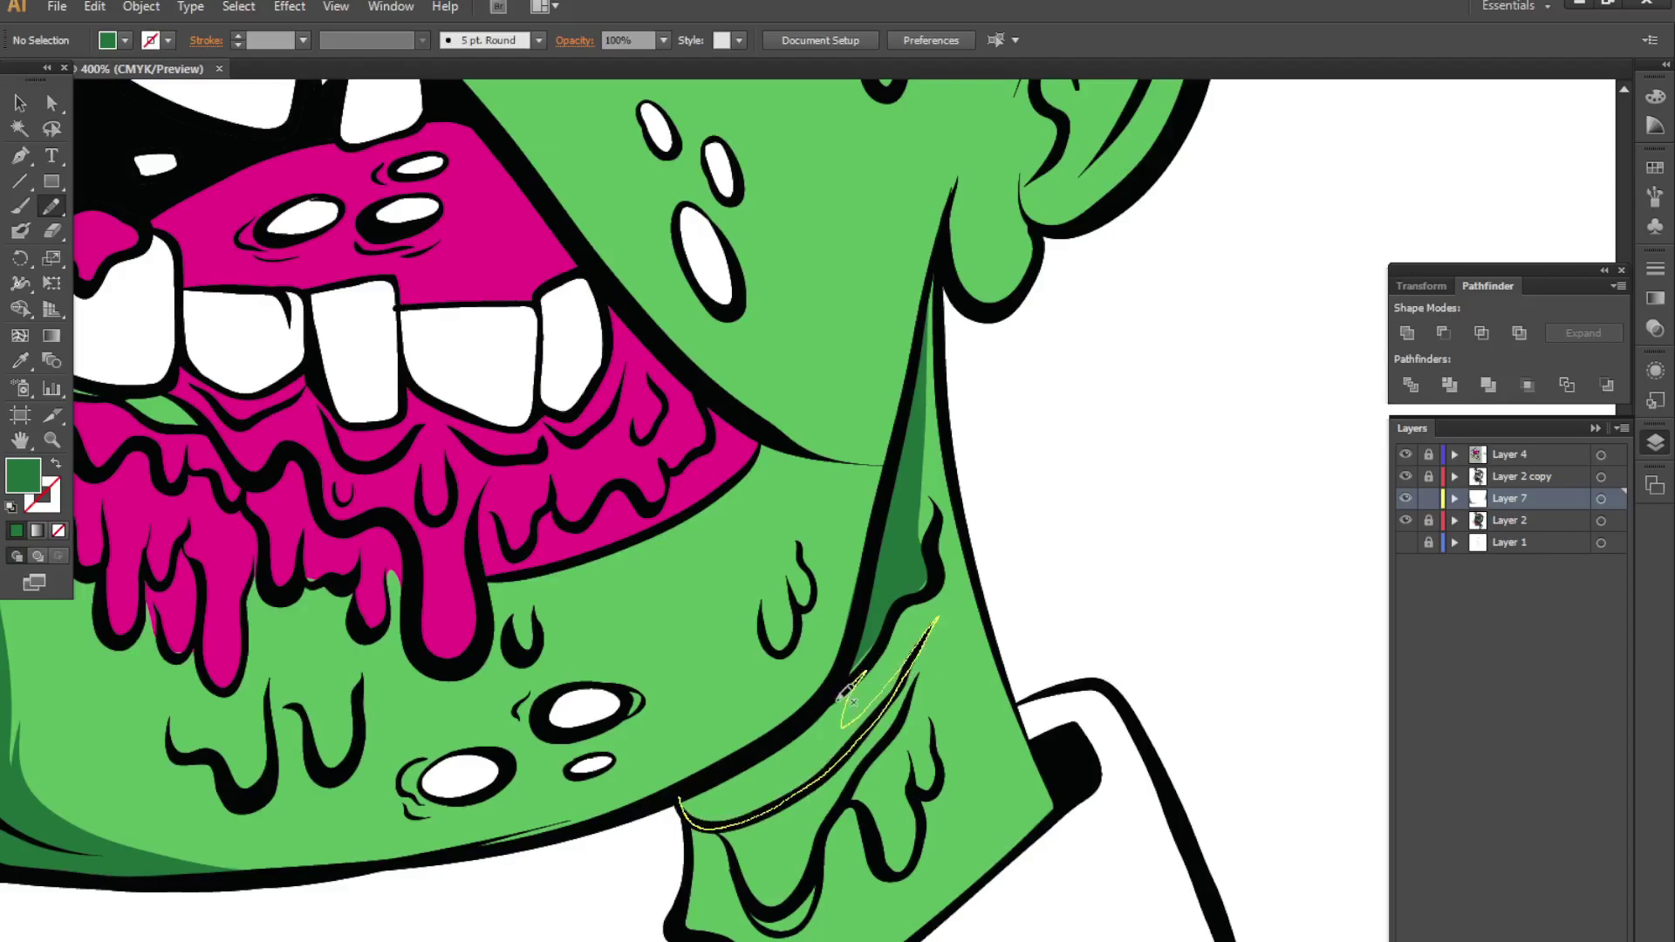
- Select the neck crease and fill it magenta with the Eyedropper
{"action": "key", "text": "ctrl+plus"}
{"action": "scroll", "coordinate": [698, 506], "scroll_direction": "up", "scroll_amount": 5}
{"action": "key", "text": "a"}
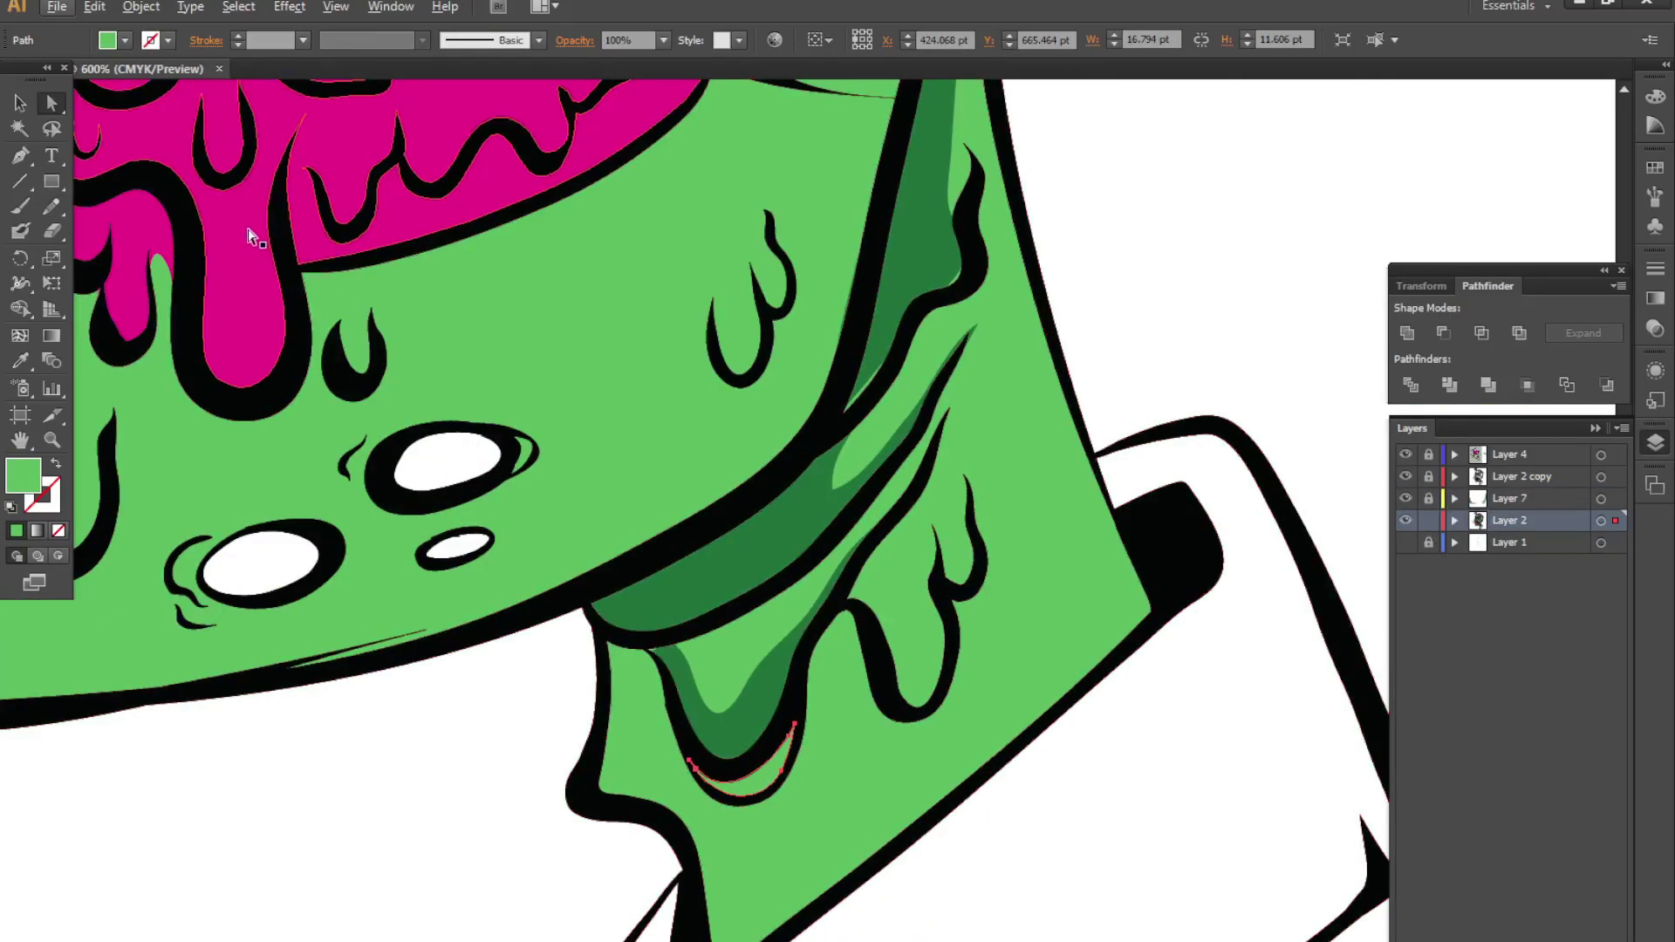
{"action": "key", "text": "i"}
{"action": "left_click", "coordinate": [234, 262]}
{"action": "key", "text": "ctrl+shift+a"}
{"action": "key", "text": "ctrl+minus"}
{"action": "key", "text": "n"}
- Shade the neck's right edge, the area by the collar, and the drip below the ear
{"action": "left_click_drag", "start_coordinate": [804, 611], "coordinate": [800, 833]}
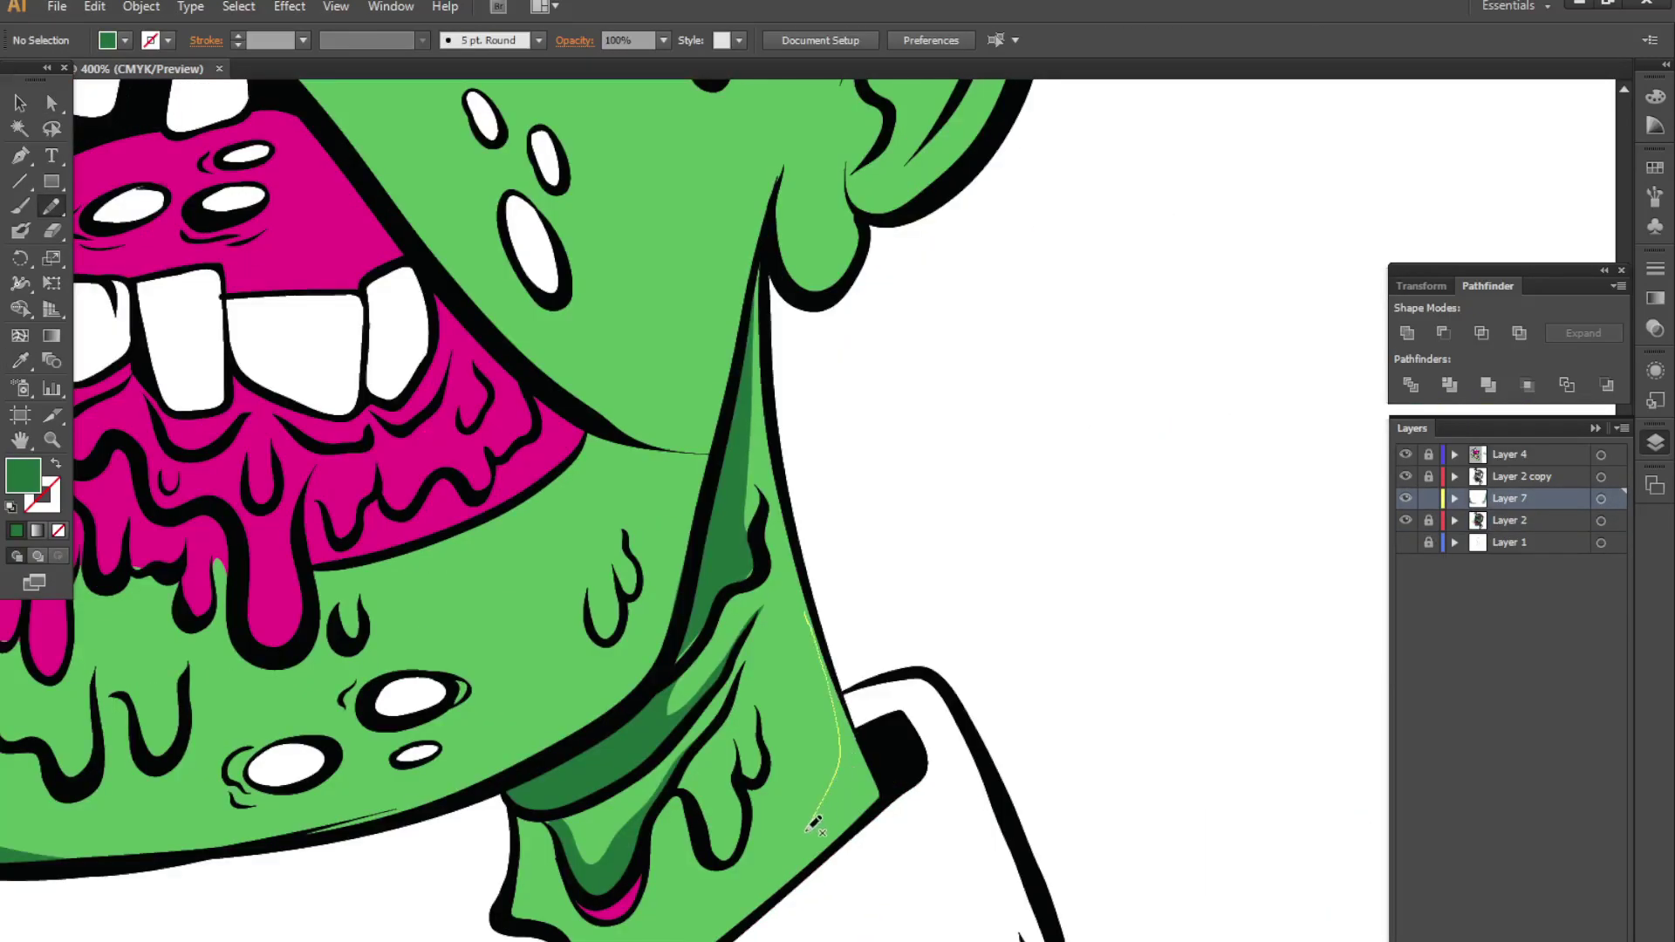
{"action": "left_click_drag", "start_coordinate": [729, 940], "coordinate": [839, 670]}
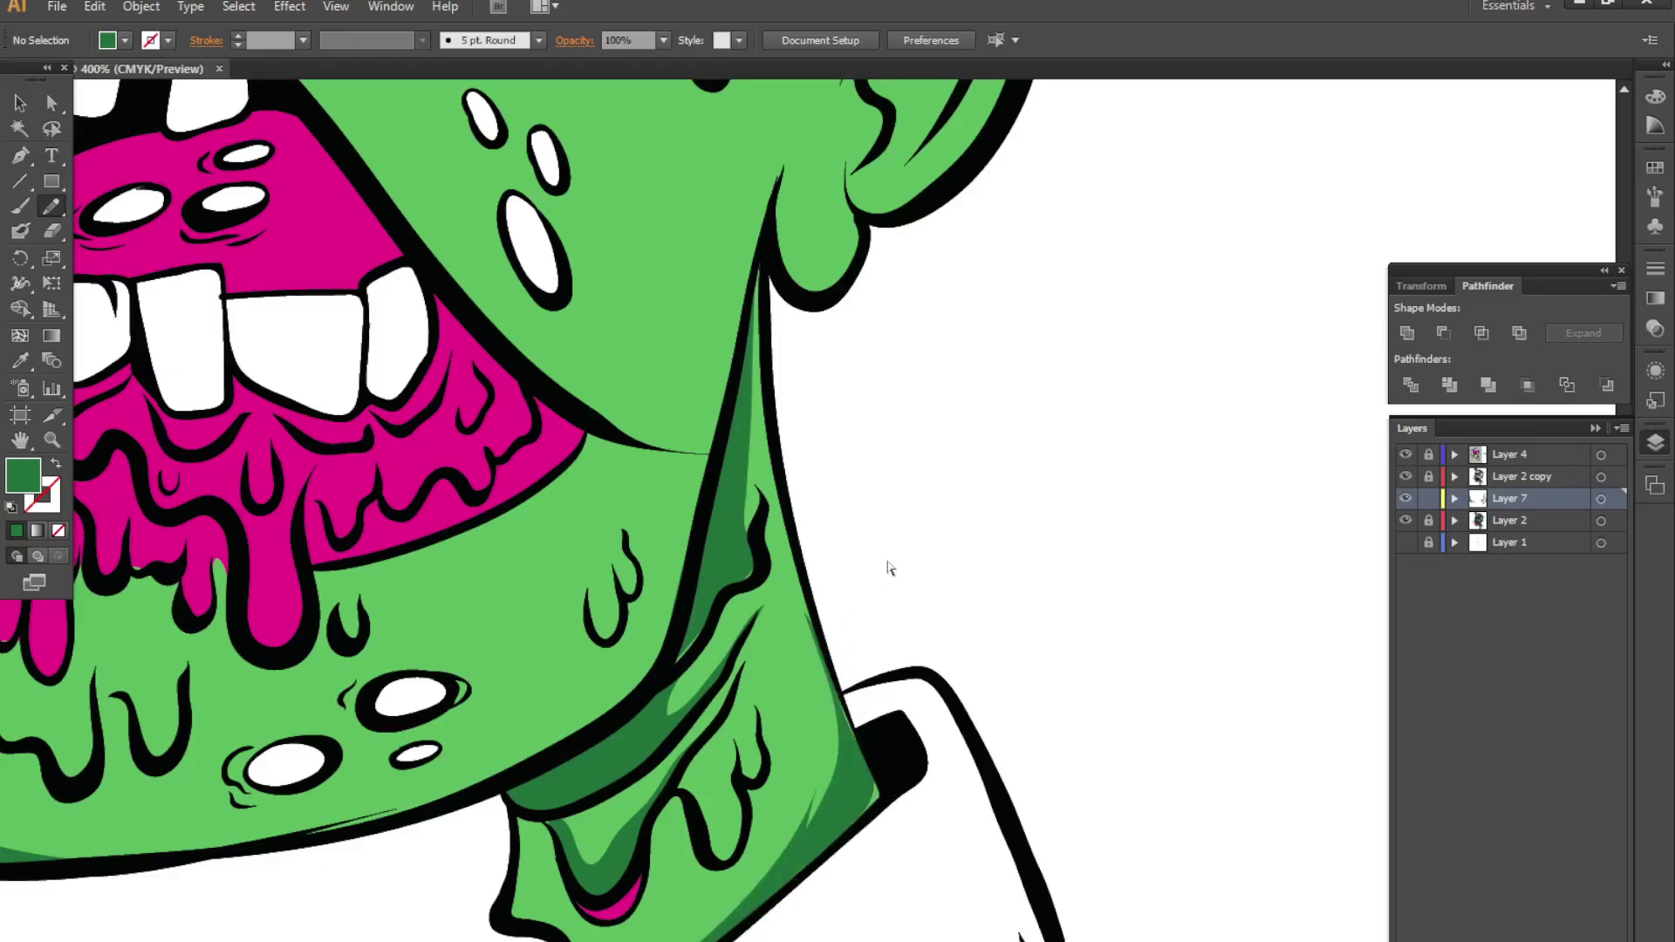
{"action": "left_click_drag", "start_coordinate": [789, 882], "coordinate": [863, 864]}
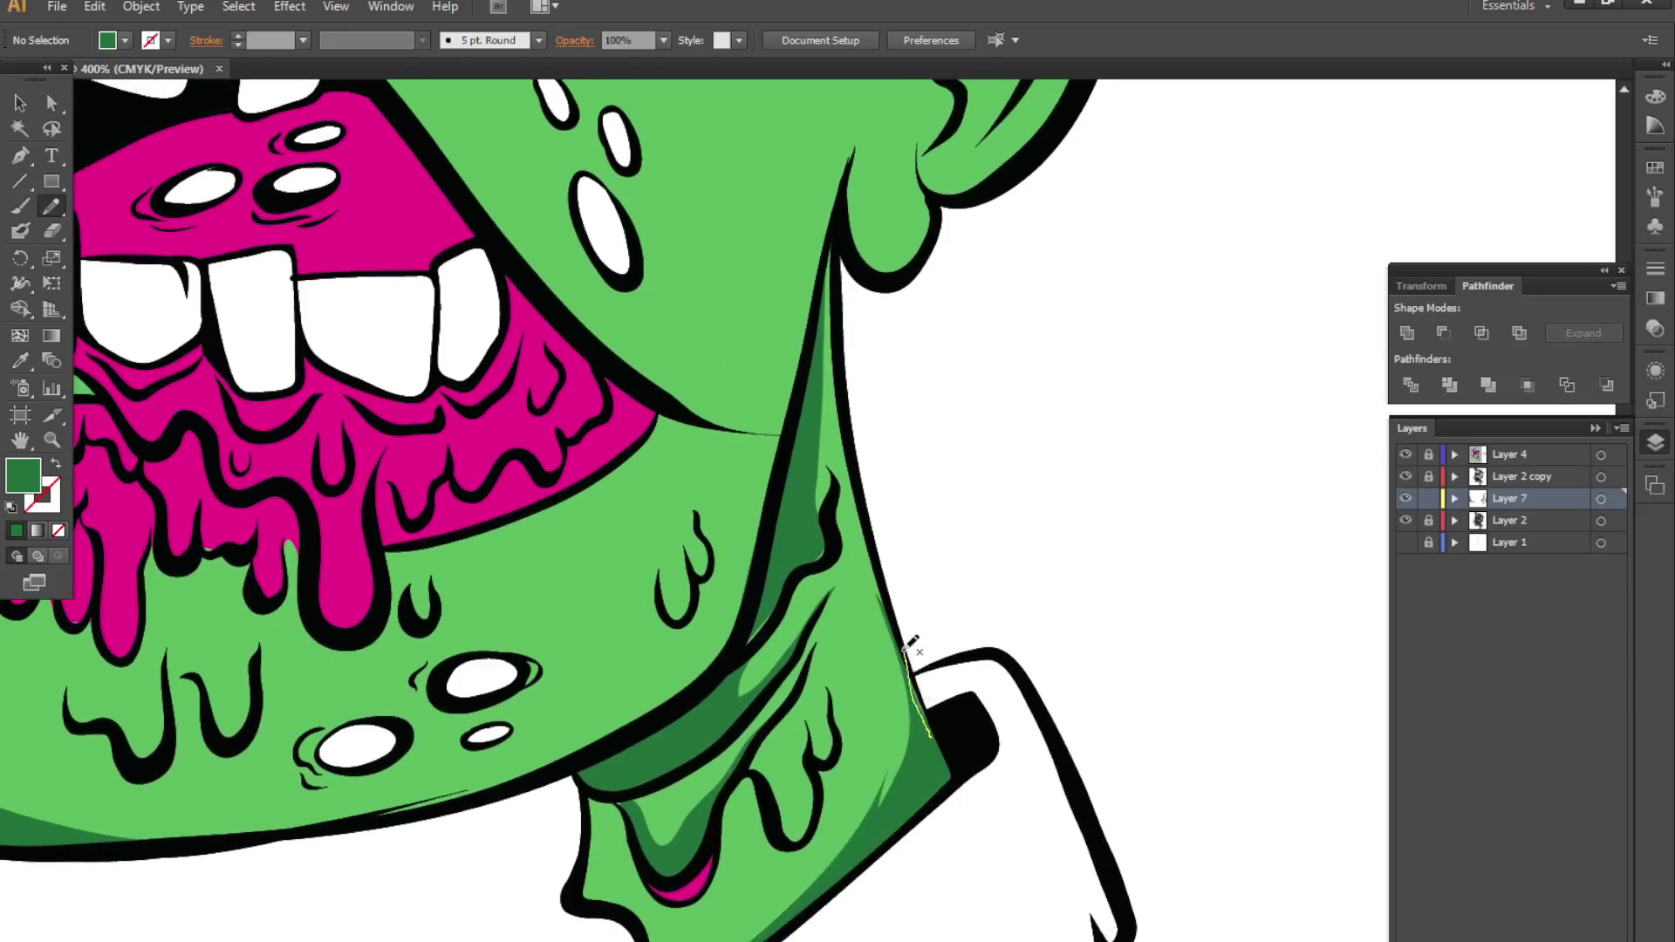
{"action": "left_click_drag", "start_coordinate": [907, 650], "coordinate": [938, 733]}
{"action": "left_click_drag", "start_coordinate": [934, 469], "coordinate": [794, 910]}
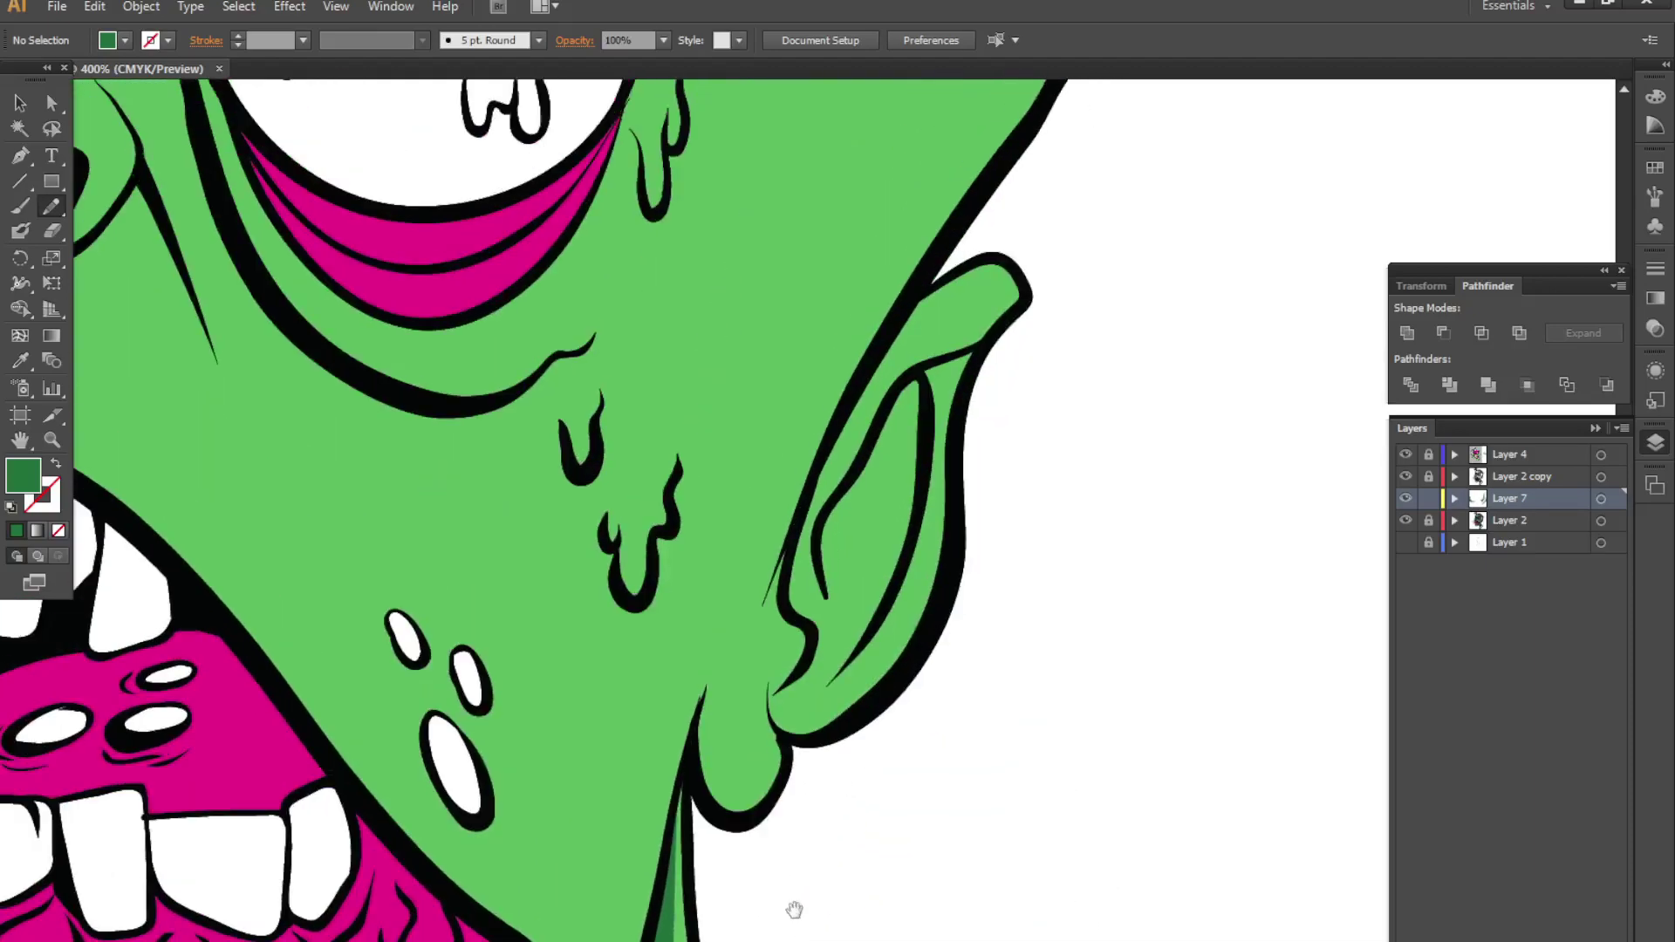
{"action": "left_click_drag", "start_coordinate": [703, 702], "coordinate": [703, 785]}
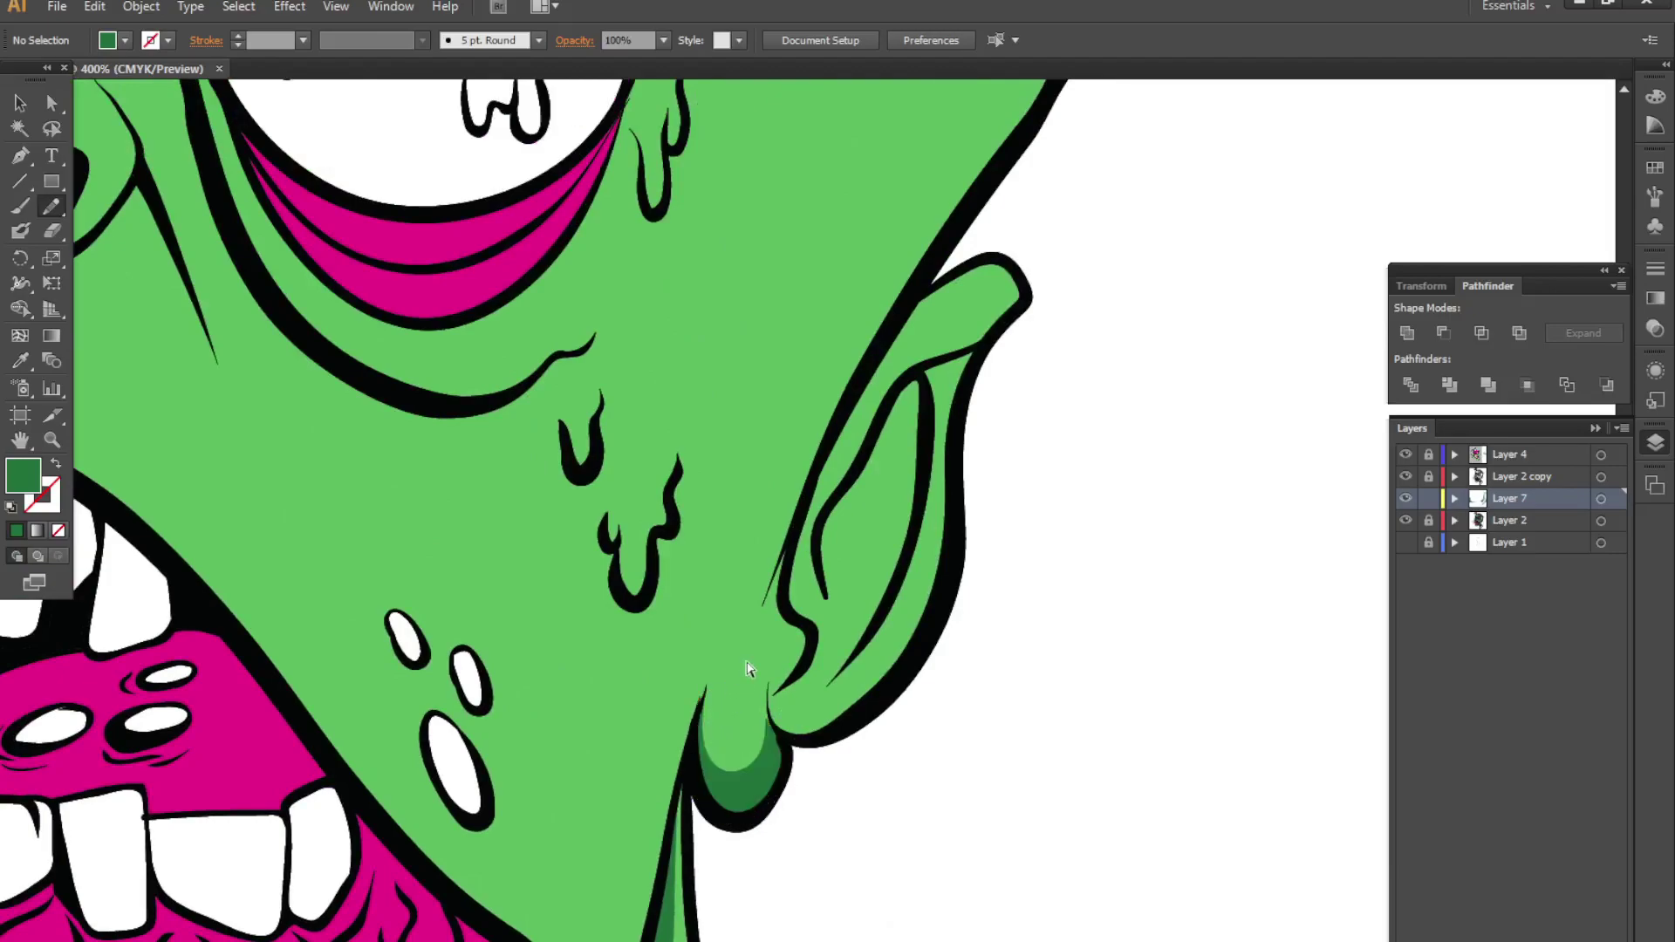
- Draw dark green shadows under the lower eyelid and along the upper eyelid
{"action": "scroll", "coordinate": [747, 670], "scroll_direction": "down", "scroll_amount": 1}
{"action": "scroll", "coordinate": [685, 694], "scroll_direction": "down", "scroll_amount": 5}
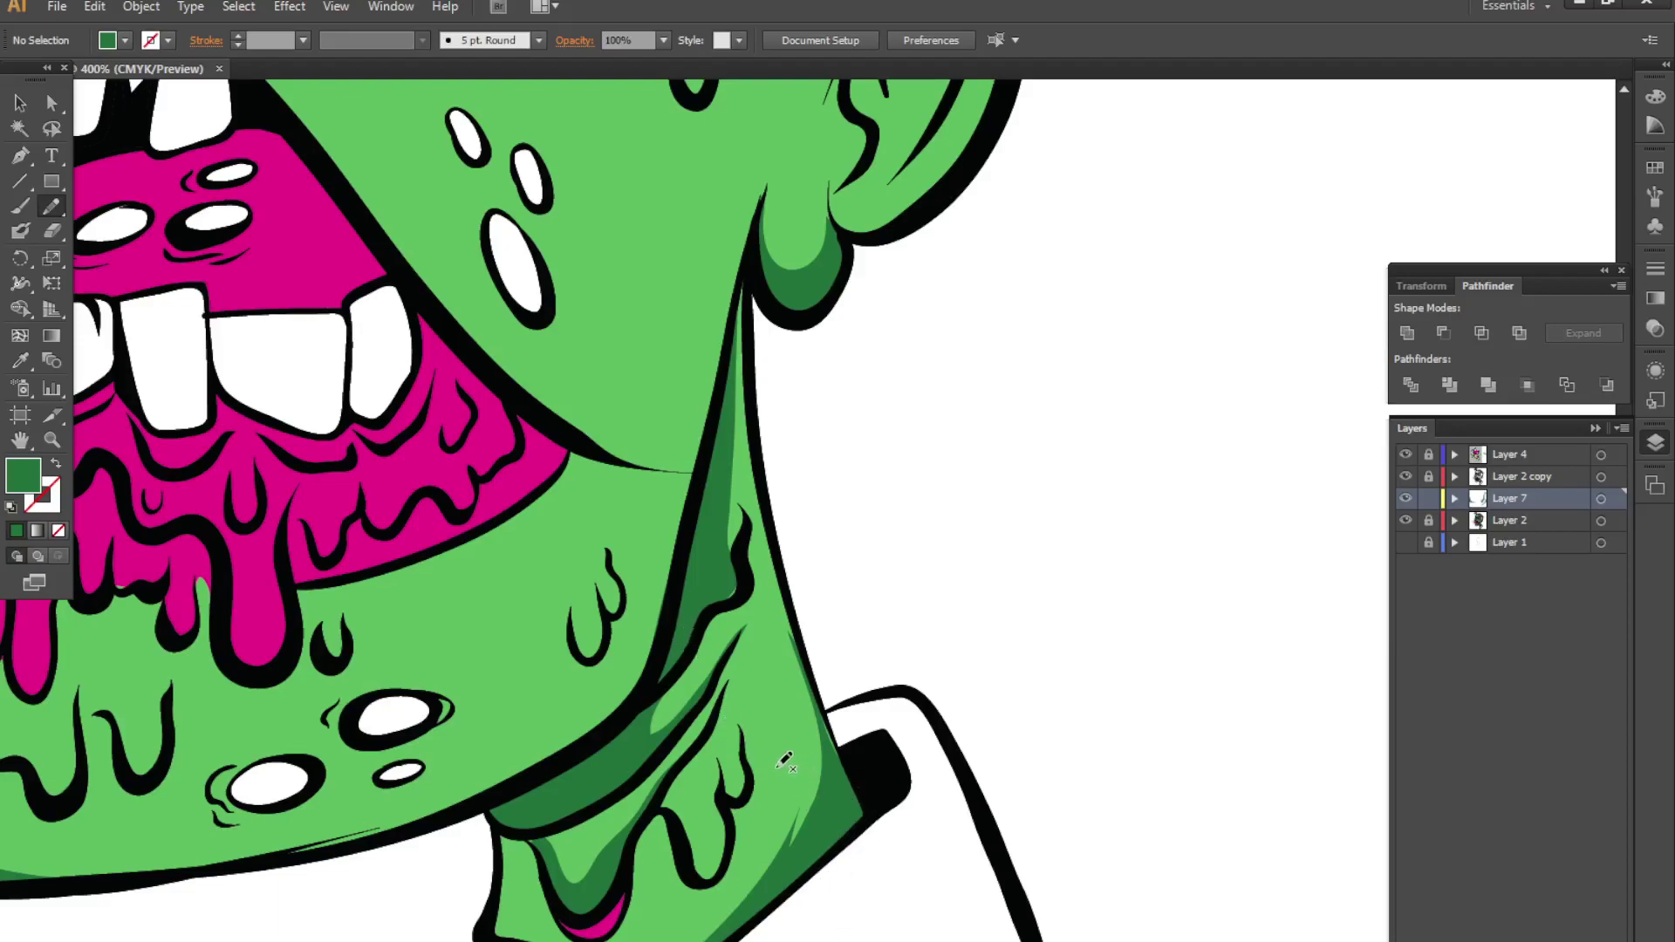
{"action": "left_click_drag", "start_coordinate": [617, 646], "coordinate": [617, 829]}
{"action": "left_click_drag", "start_coordinate": [633, 454], "coordinate": [625, 794]}
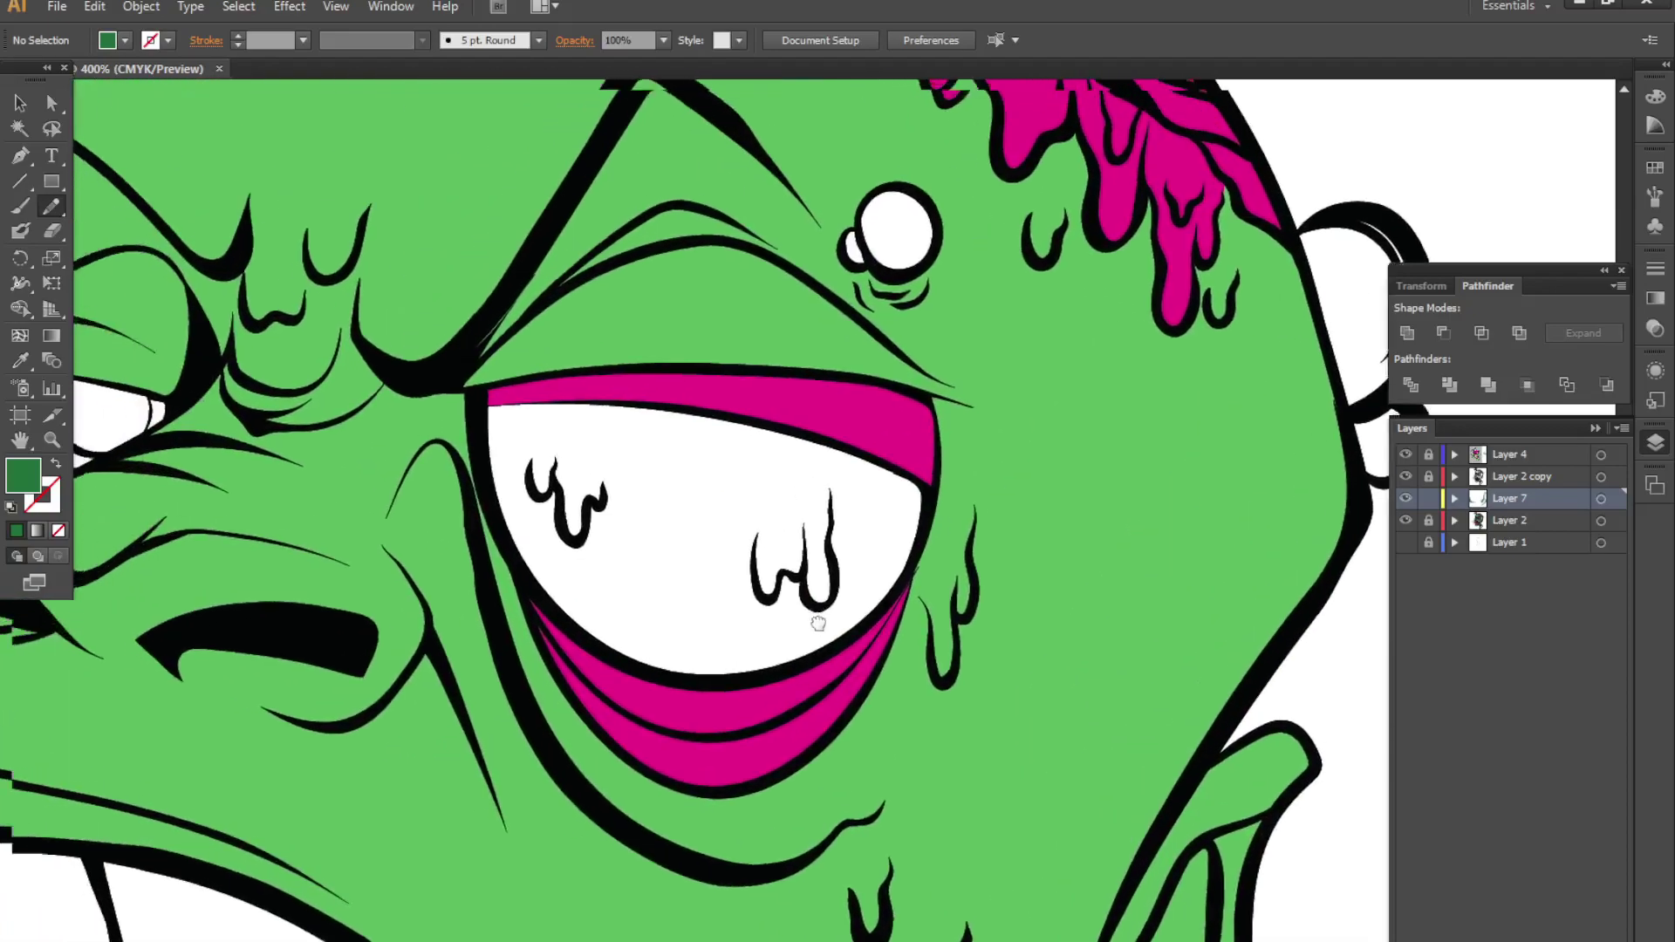
{"action": "left_click_drag", "start_coordinate": [610, 436], "coordinate": [586, 715]}
{"action": "mouse_move", "coordinate": [511, 567]}
{"action": "left_mouse_down"}
{"action": "mouse_move", "coordinate": [917, 729]}
{"action": "mouse_move", "coordinate": [532, 602]}
{"action": "left_mouse_up"}
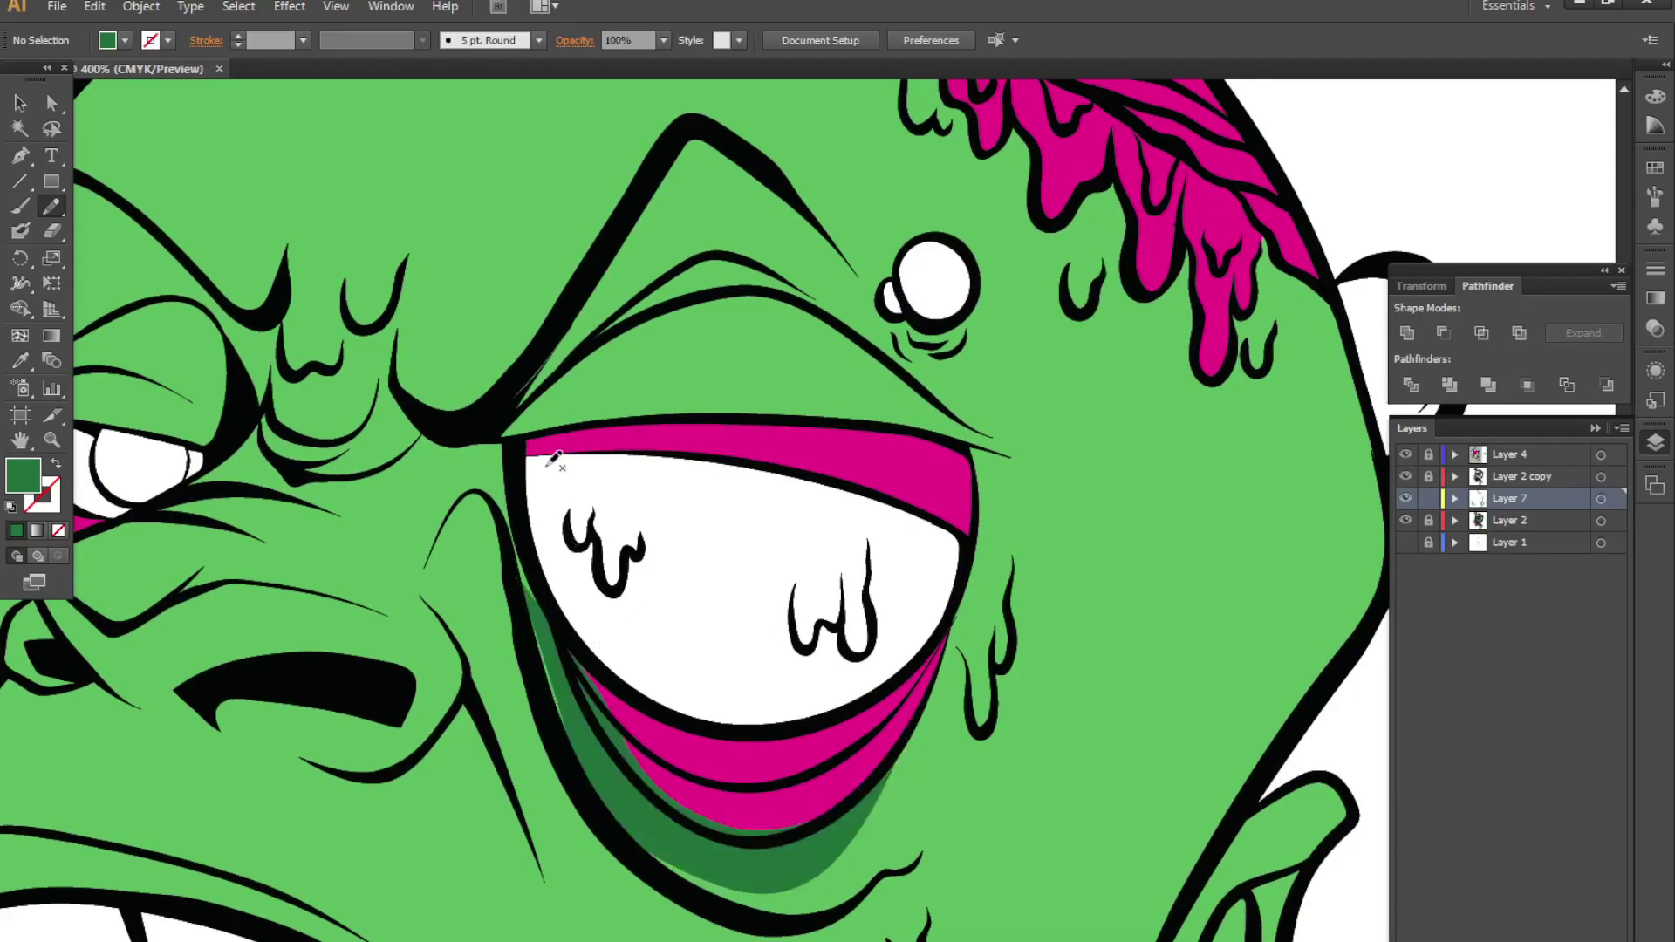
{"action": "scroll", "coordinate": [739, 621], "scroll_direction": "up", "scroll_amount": 2}
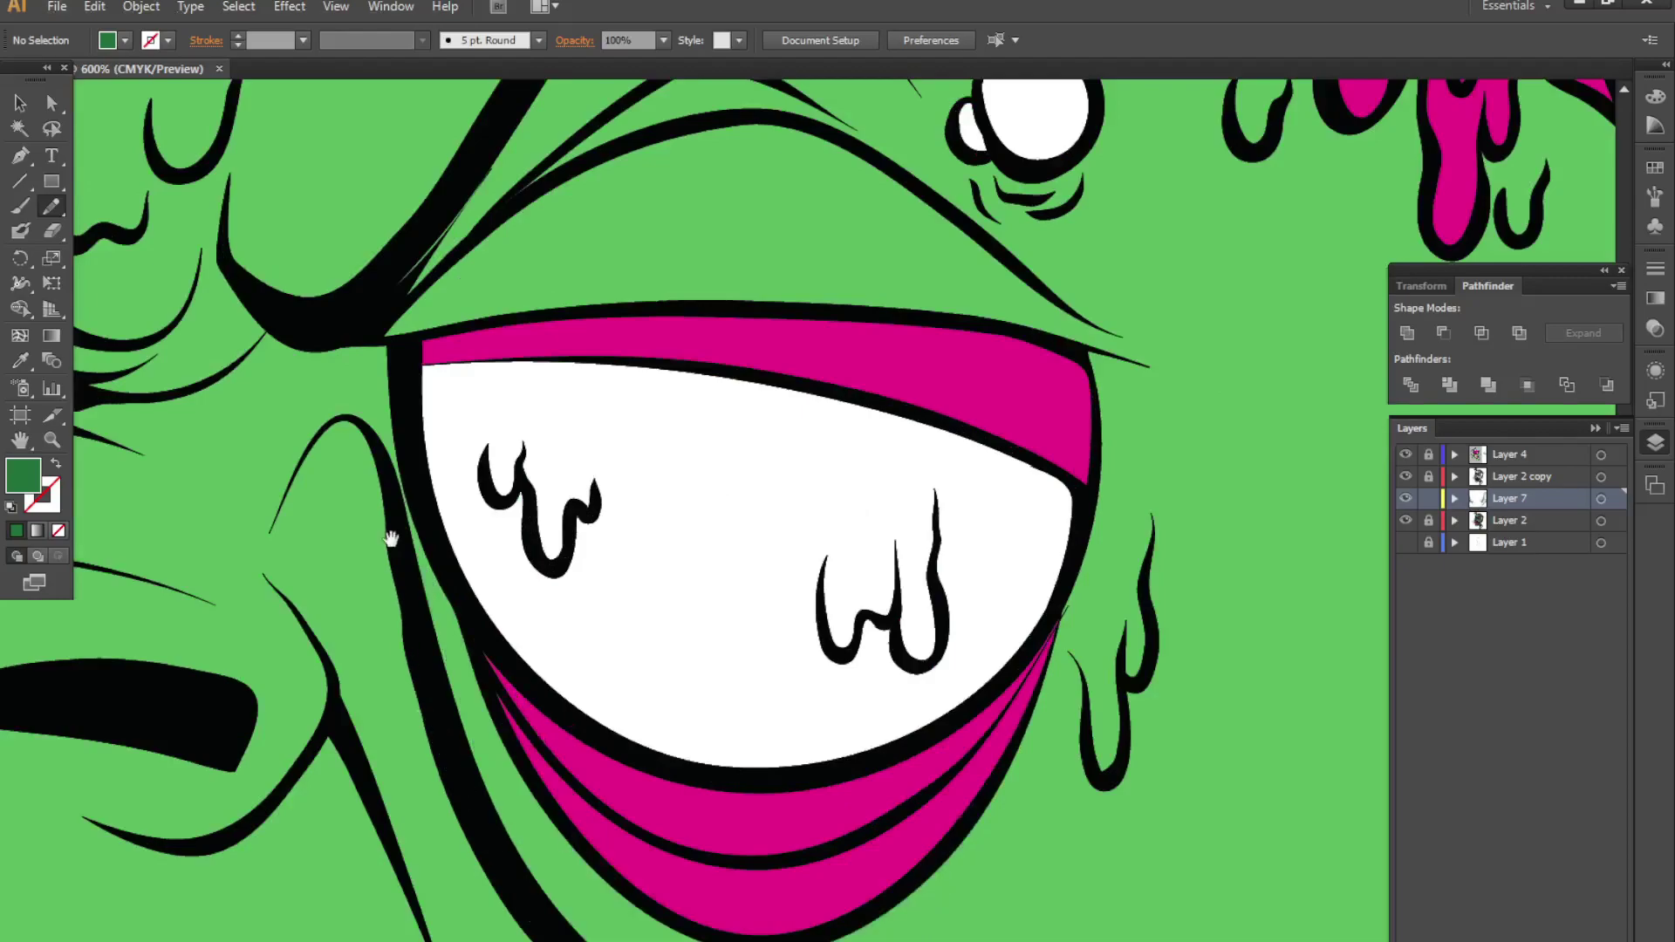
{"action": "scroll", "coordinate": [454, 515], "scroll_direction": "up", "scroll_amount": 3}
{"action": "left_click_drag", "start_coordinate": [527, 493], "coordinate": [690, 321]}
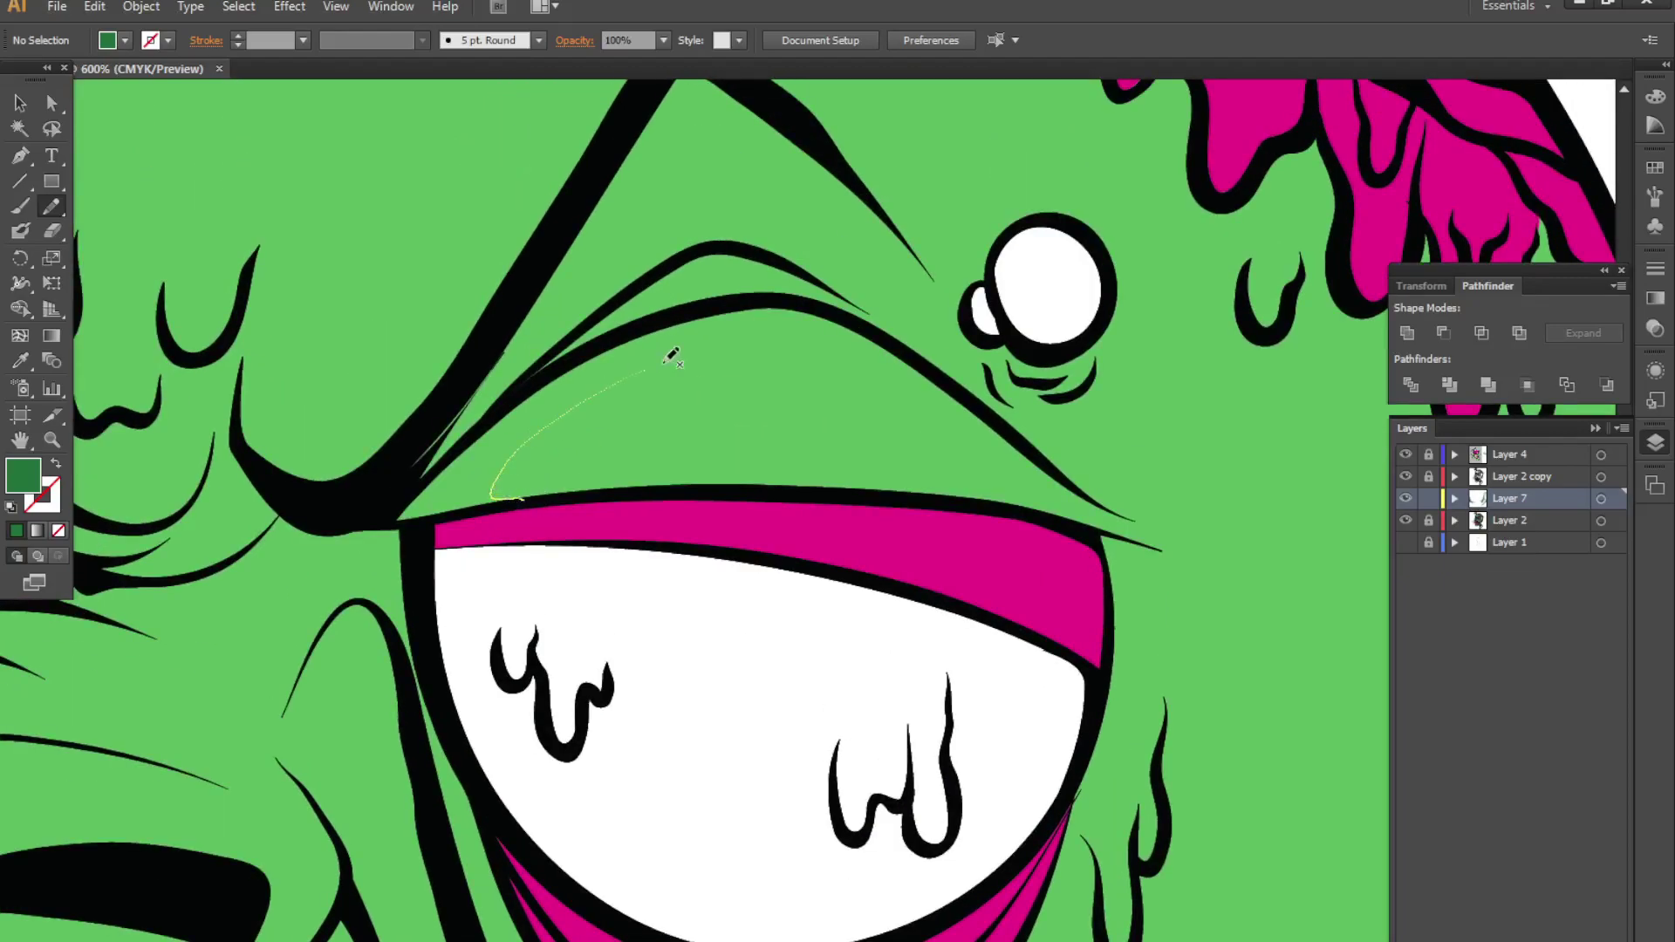
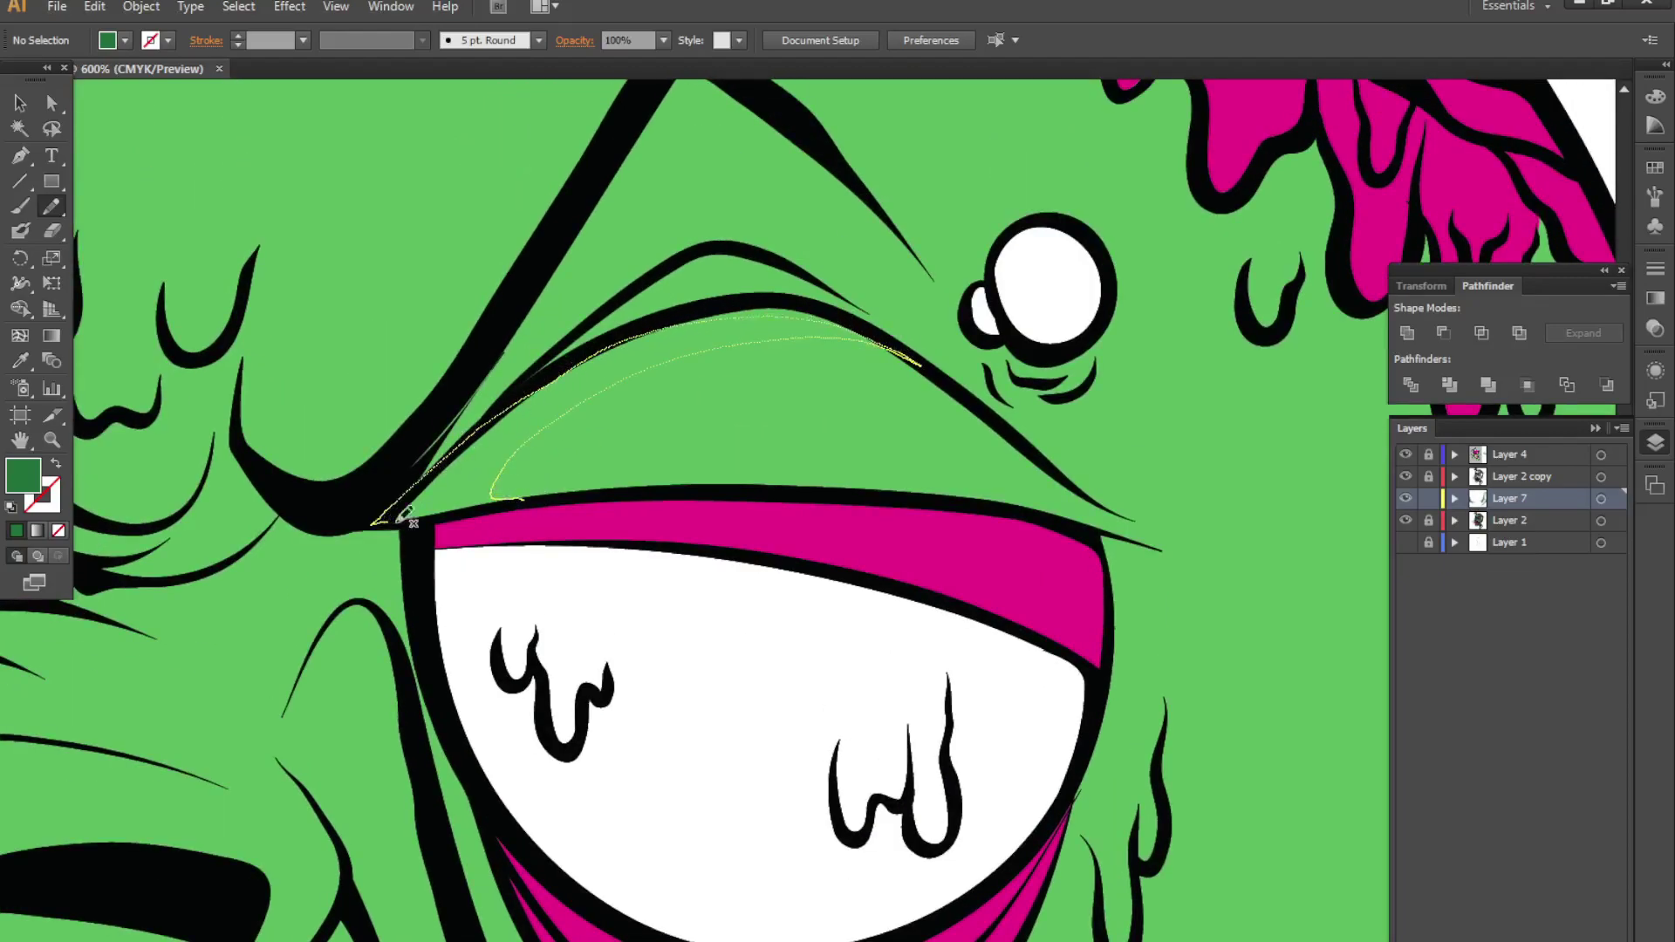
- Paint dark-green shadows under the upper eyelid and along the brow line
{"action": "left_click_drag", "start_coordinate": [691, 321], "coordinate": [396, 522]}
{"action": "left_click_drag", "start_coordinate": [688, 351], "coordinate": [708, 295]}
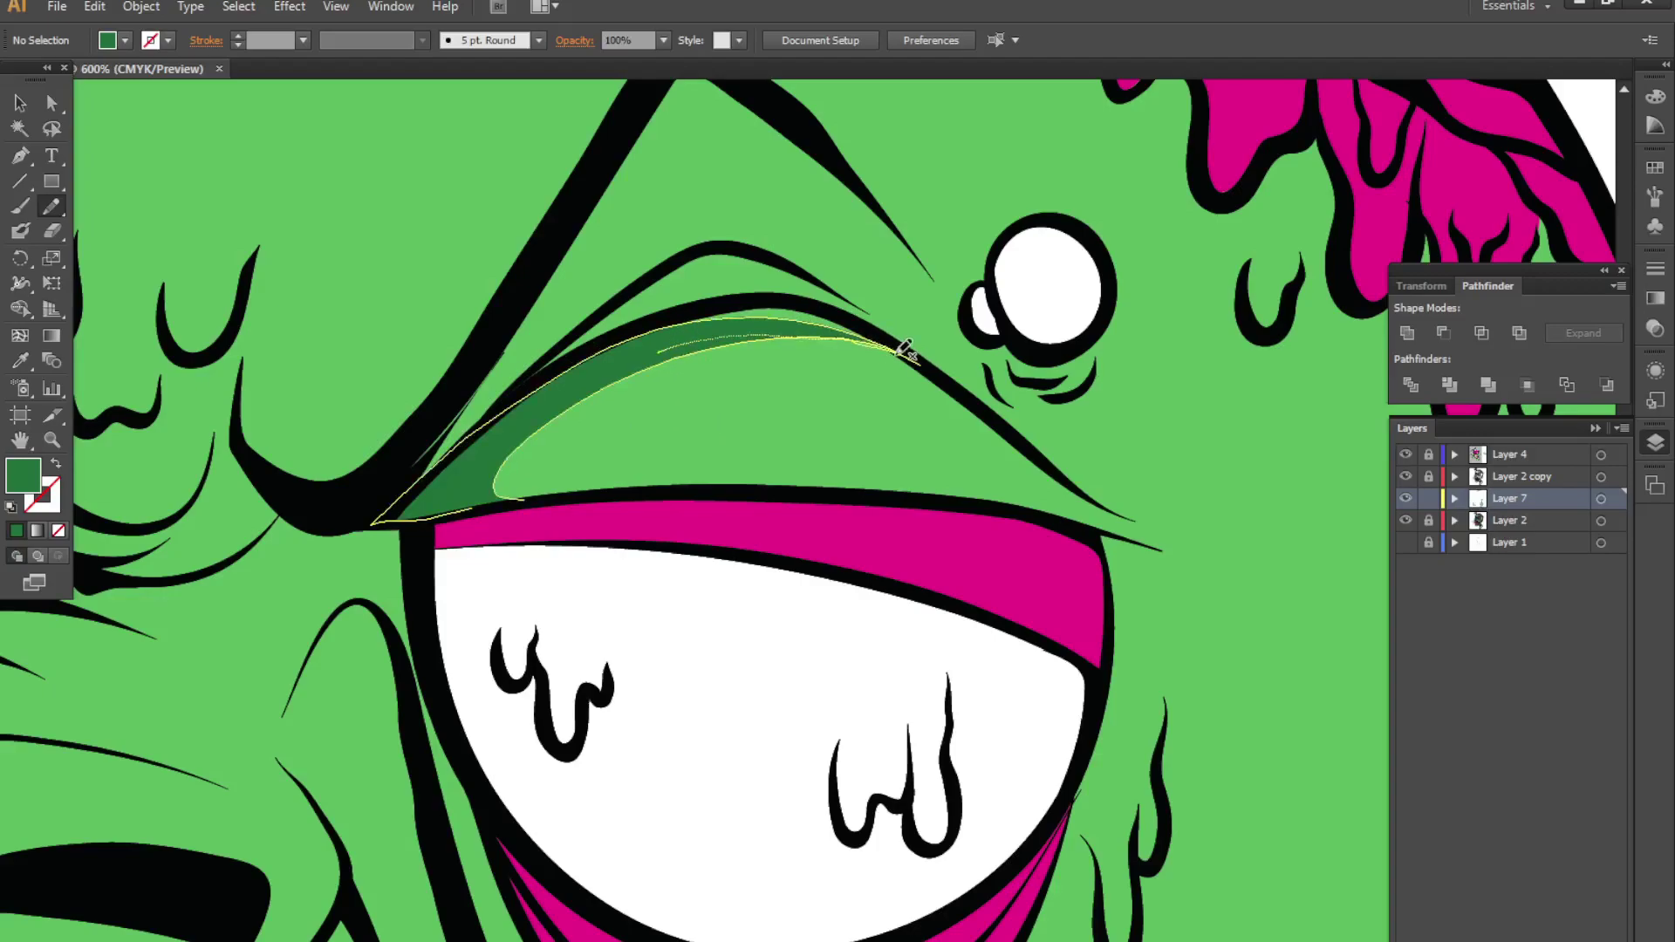
{"action": "left_click_drag", "start_coordinate": [626, 361], "coordinate": [613, 500]}
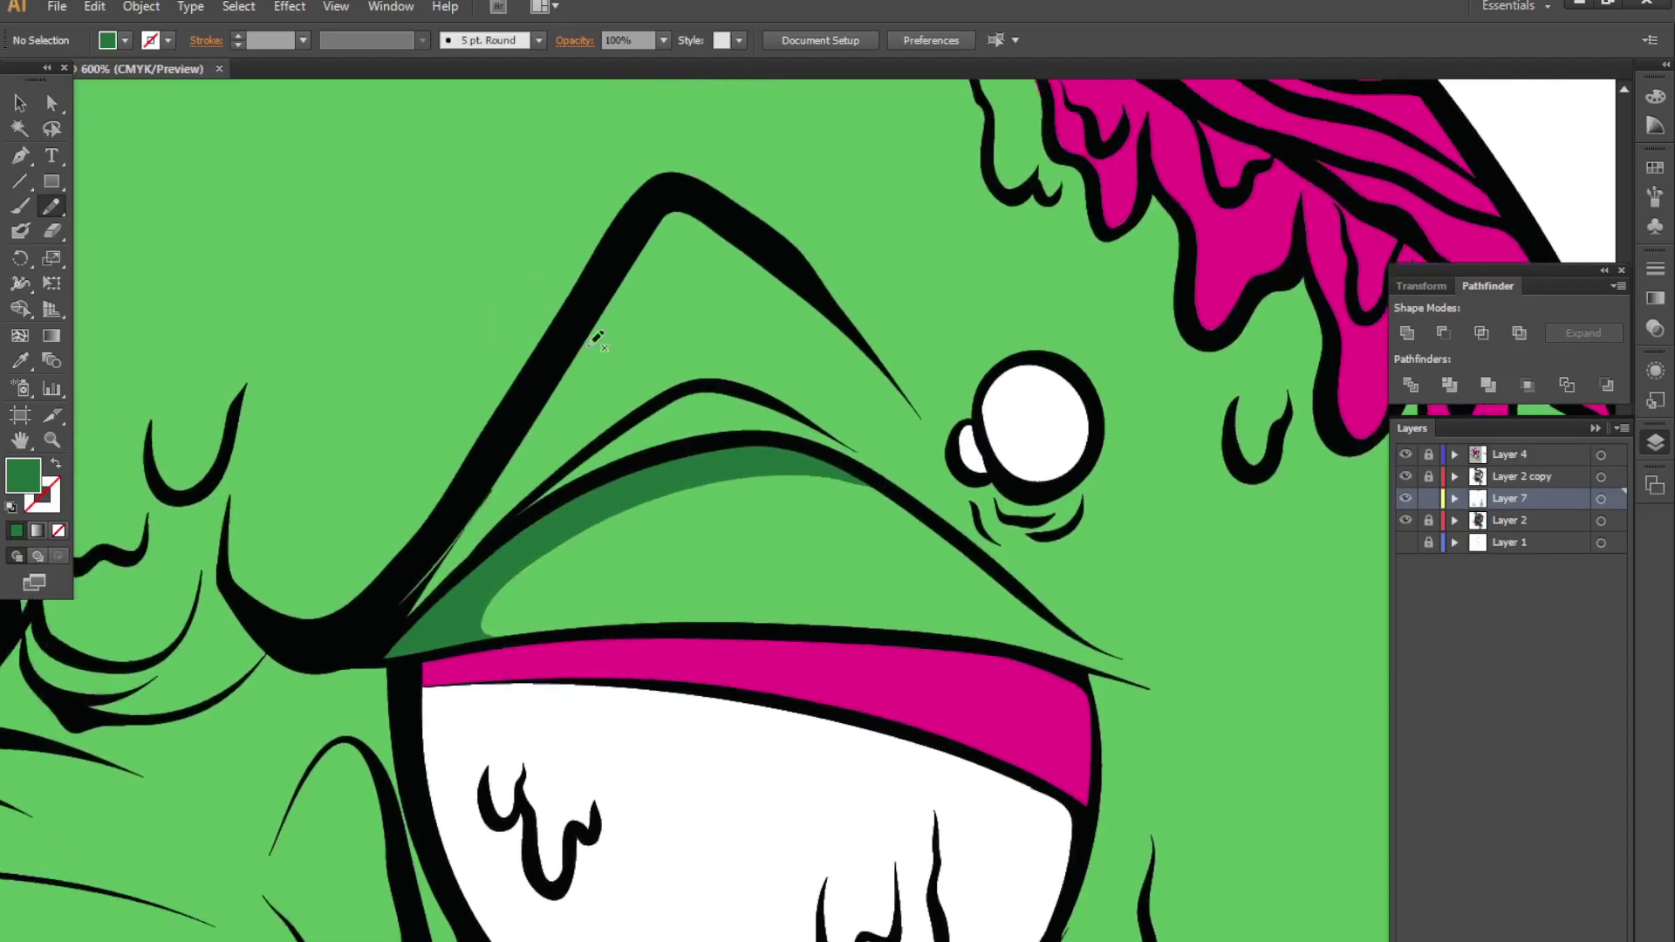
{"action": "mouse_move", "coordinate": [663, 220]}
{"action": "left_mouse_down"}
{"action": "mouse_move", "coordinate": [438, 540]}
{"action": "mouse_move", "coordinate": [689, 187]}
{"action": "mouse_move", "coordinate": [513, 523]}
{"action": "mouse_move", "coordinate": [393, 628]}
{"action": "mouse_move", "coordinate": [580, 320]}
{"action": "mouse_move", "coordinate": [680, 214]}
{"action": "left_mouse_up"}
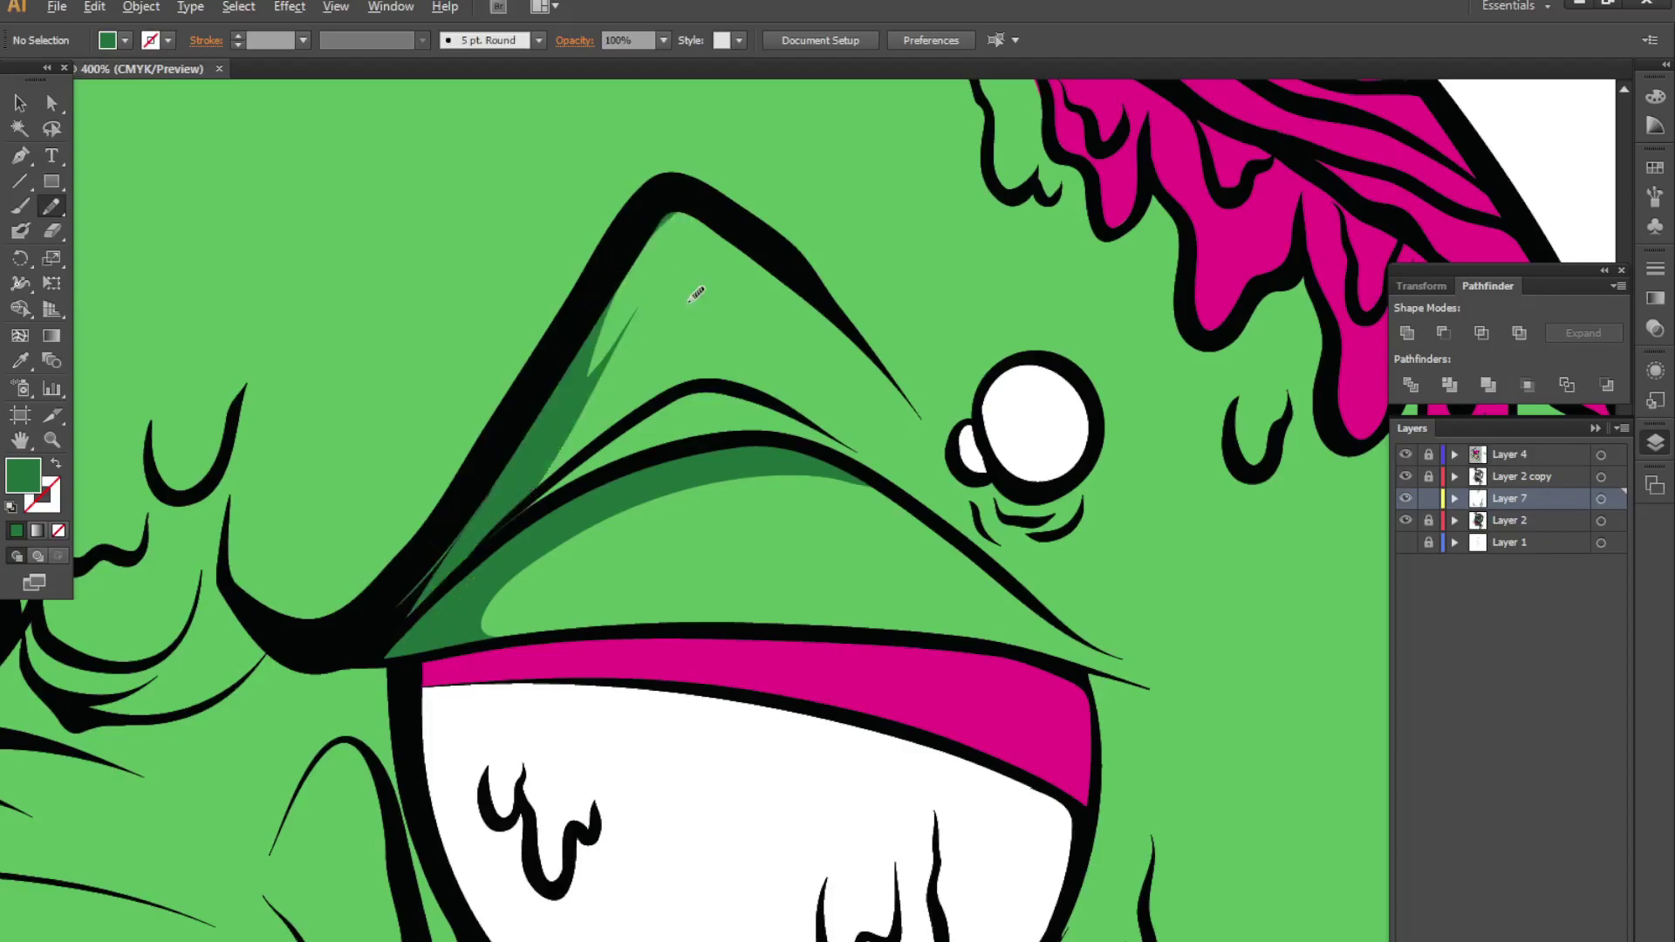
- Shade the outline and curve beneath the lower eyelid dark green
{"action": "scroll", "coordinate": [696, 293], "scroll_direction": "down", "scroll_amount": 4}
{"action": "scroll", "coordinate": [498, 288], "scroll_direction": "up", "scroll_amount": 1}
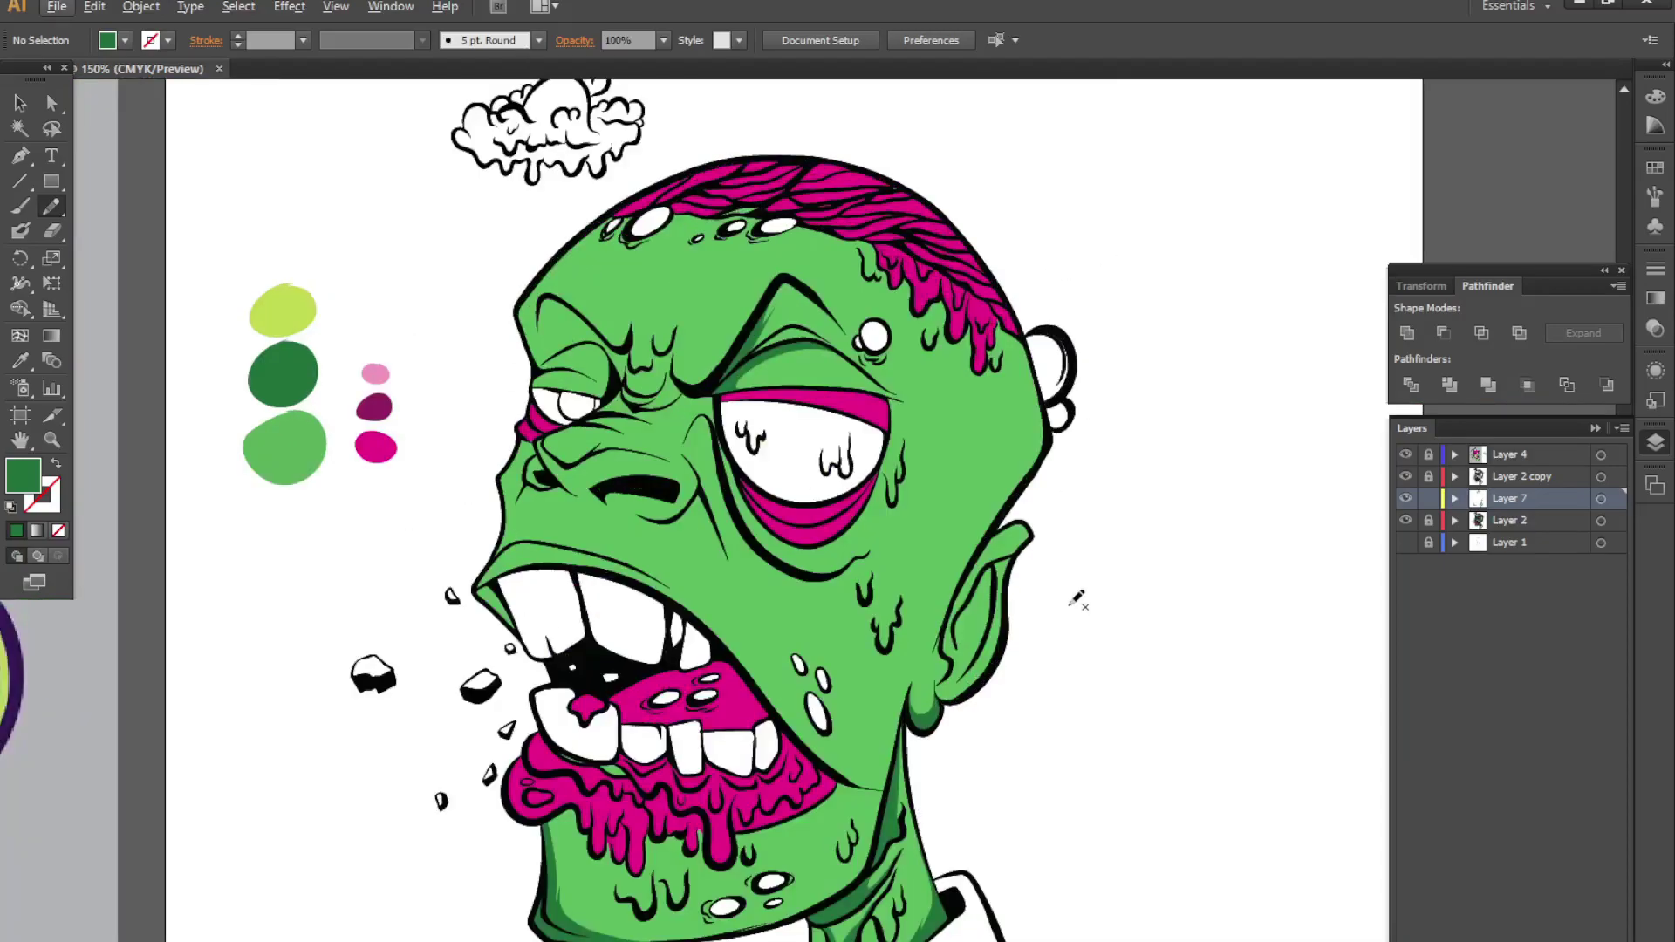
{"action": "scroll", "coordinate": [1047, 495], "scroll_direction": "up", "scroll_amount": 3}
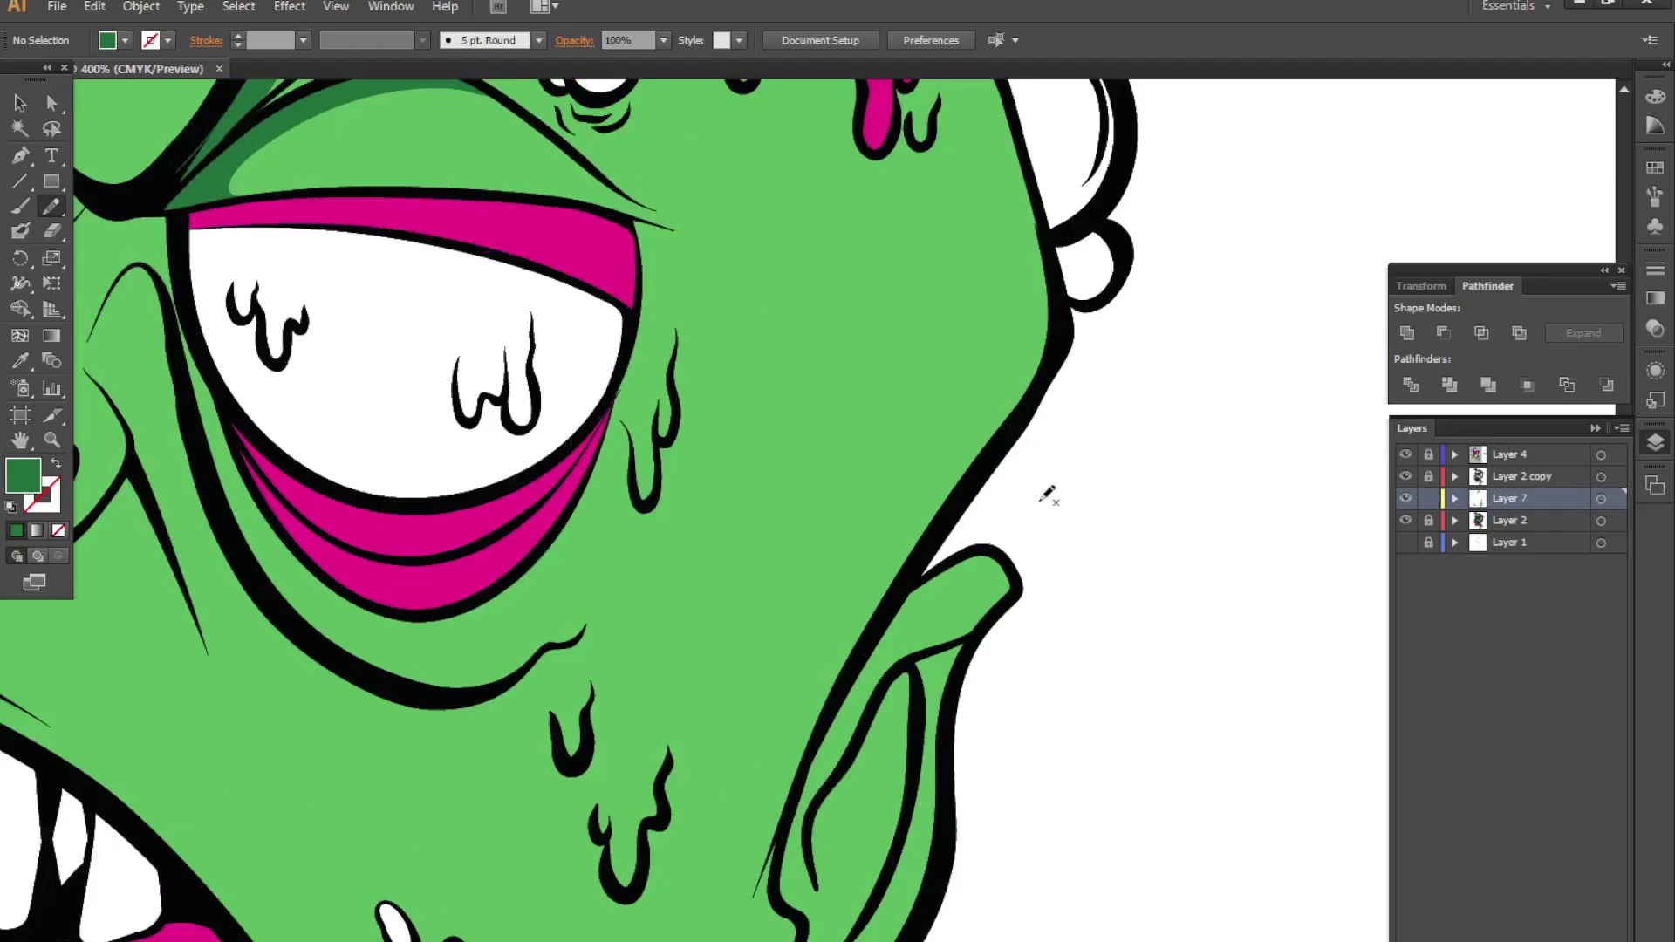
{"action": "scroll", "coordinate": [392, 113], "scroll_direction": "up", "scroll_amount": 1}
{"action": "scroll", "coordinate": [579, 785], "scroll_direction": "up", "scroll_amount": 1}
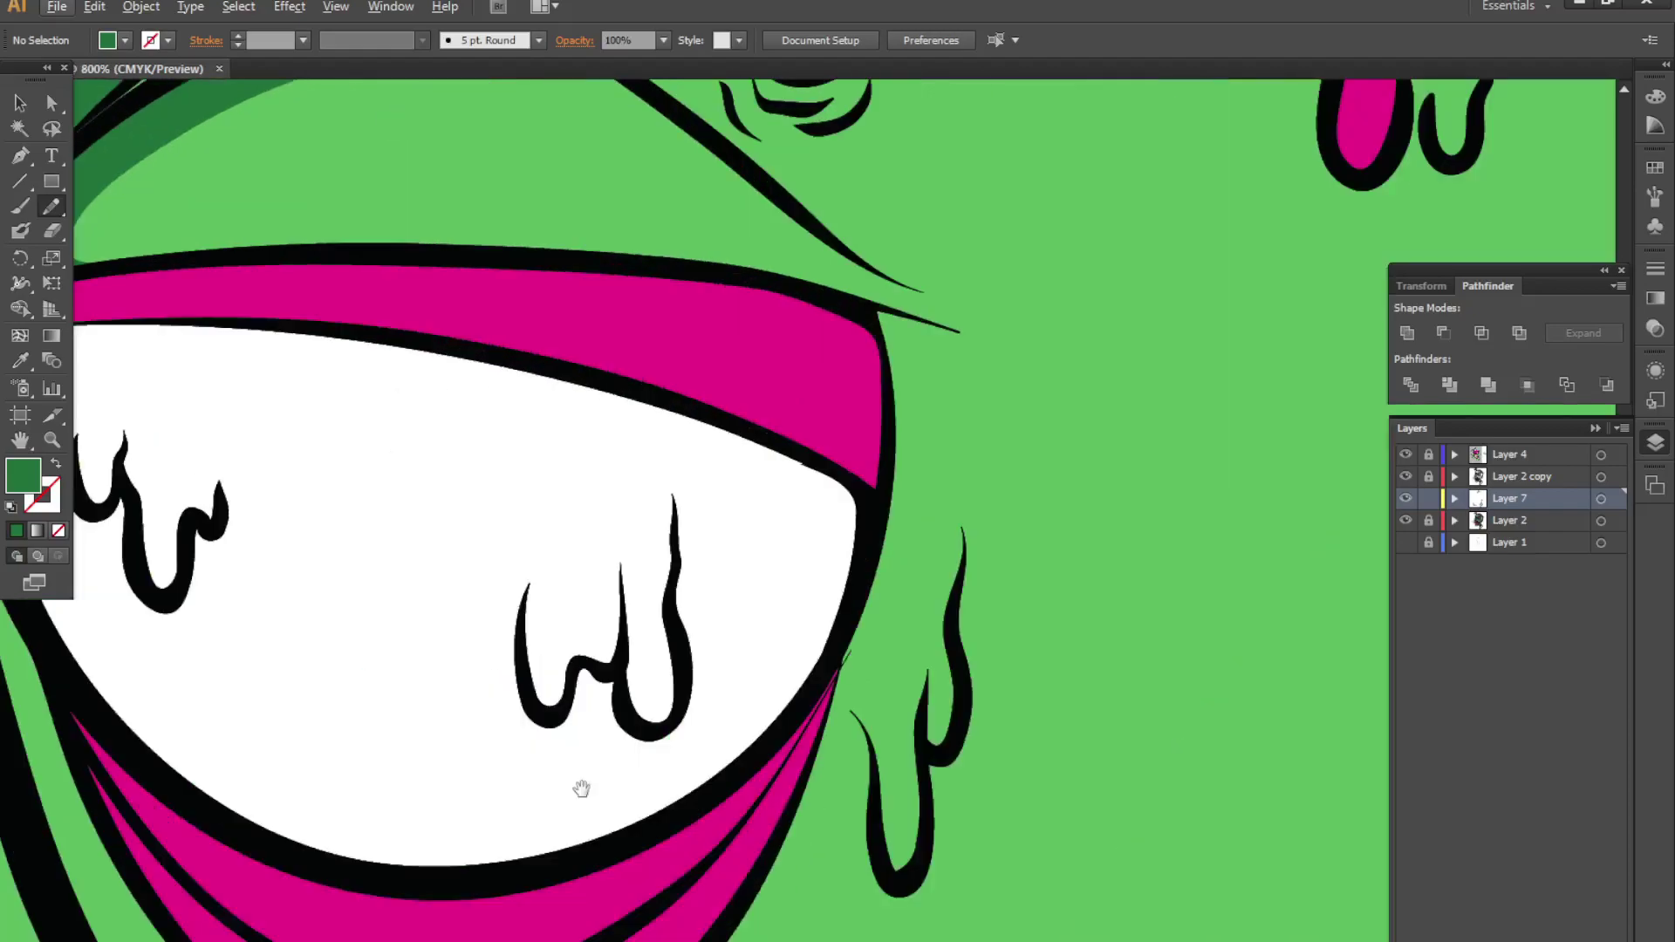
{"action": "scroll", "coordinate": [751, 362], "scroll_direction": "up", "scroll_amount": 1}
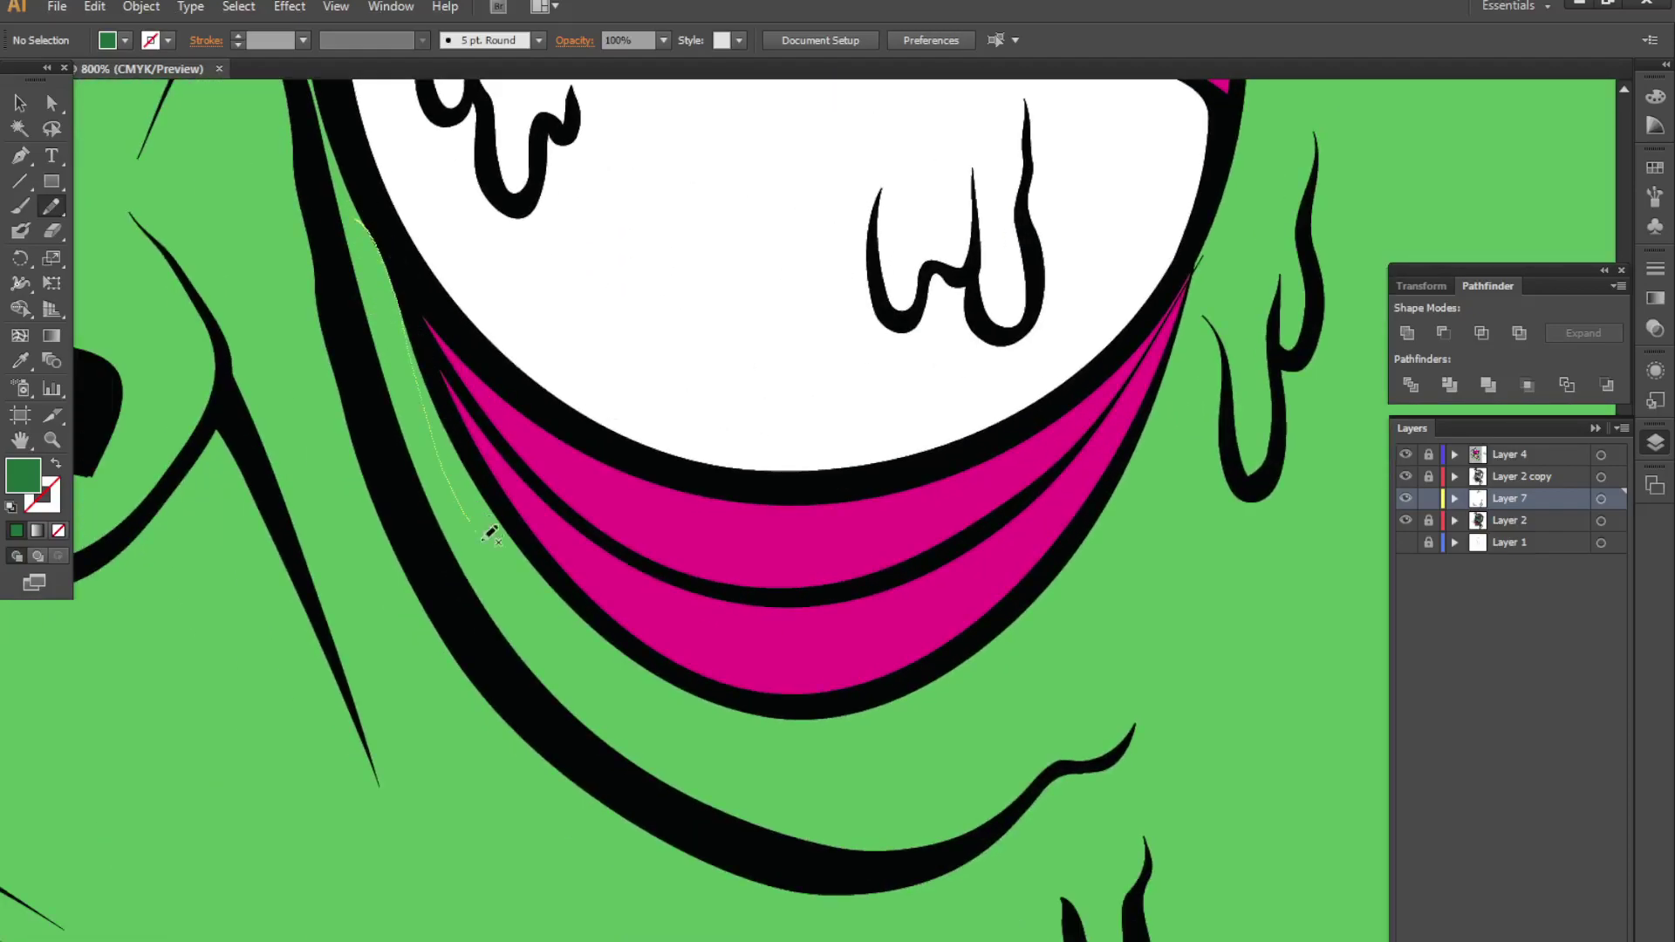
{"action": "mouse_move", "coordinate": [488, 558]}
{"action": "left_mouse_down"}
{"action": "mouse_move", "coordinate": [371, 222]}
{"action": "mouse_move", "coordinate": [602, 689]}
{"action": "mouse_move", "coordinate": [1191, 688]}
{"action": "mouse_move", "coordinate": [1047, 772]}
{"action": "mouse_move", "coordinate": [796, 852]}
{"action": "mouse_move", "coordinate": [497, 667]}
{"action": "mouse_move", "coordinate": [349, 323]}
{"action": "left_mouse_up"}
{"action": "left_click_drag", "start_coordinate": [309, 45], "coordinate": [311, 53]}
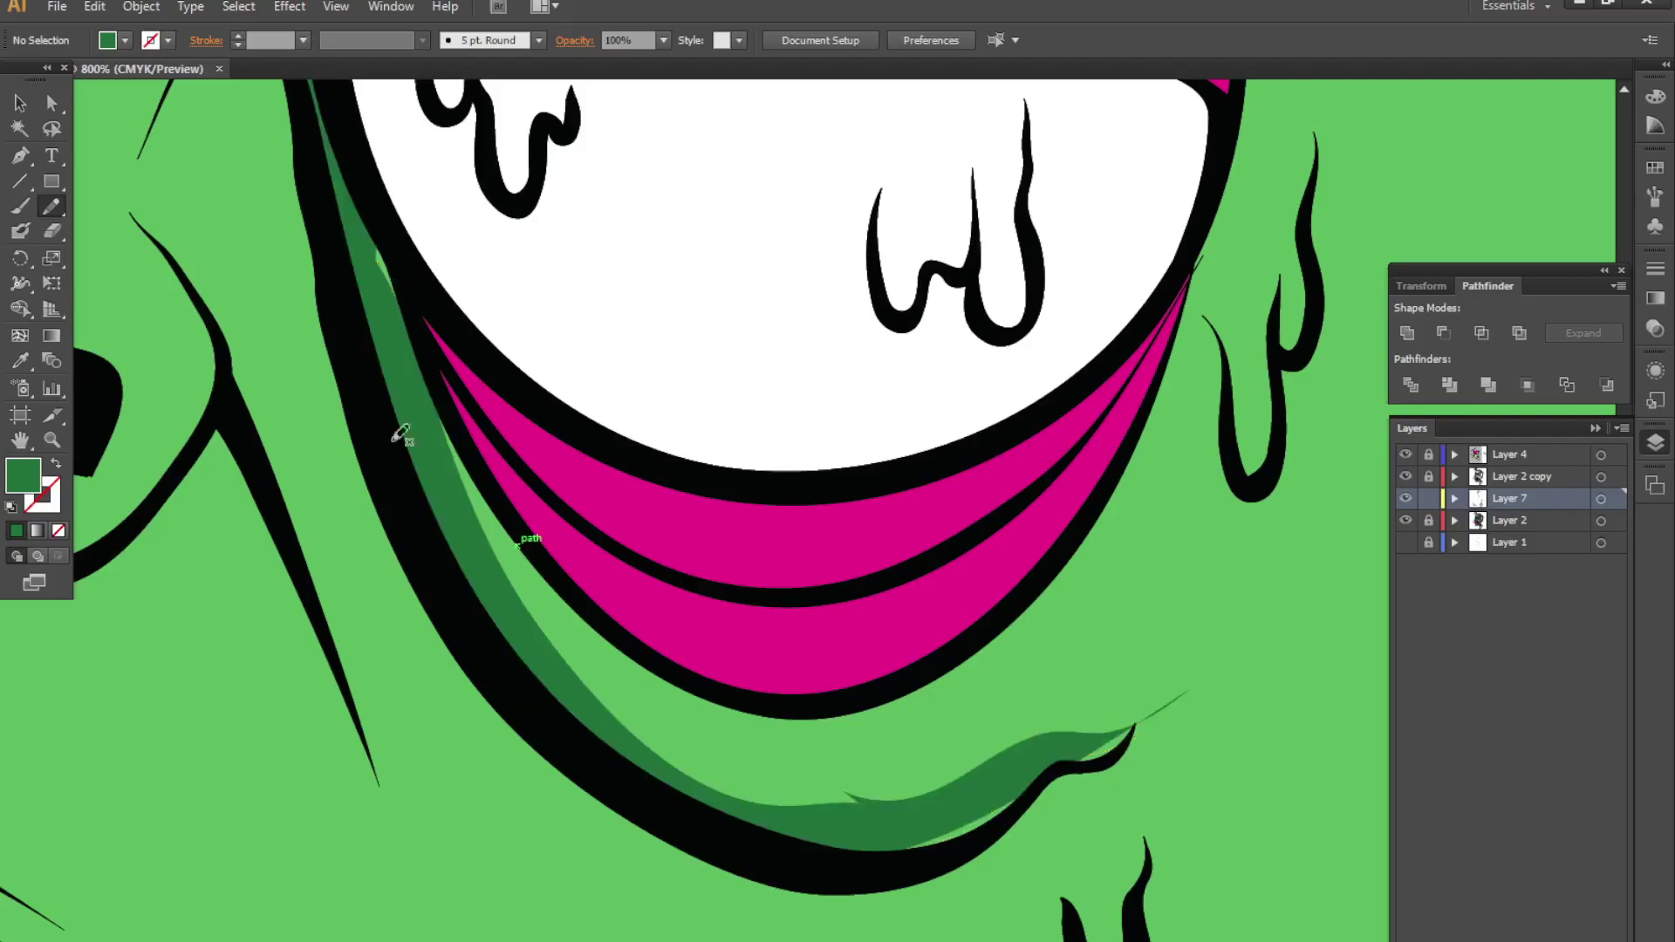
- Add more dark-green shading beneath the eye socket
{"action": "scroll", "coordinate": [625, 765], "scroll_direction": "down", "scroll_amount": 4}
{"action": "scroll", "coordinate": [792, 755], "scroll_direction": "up", "scroll_amount": 3}
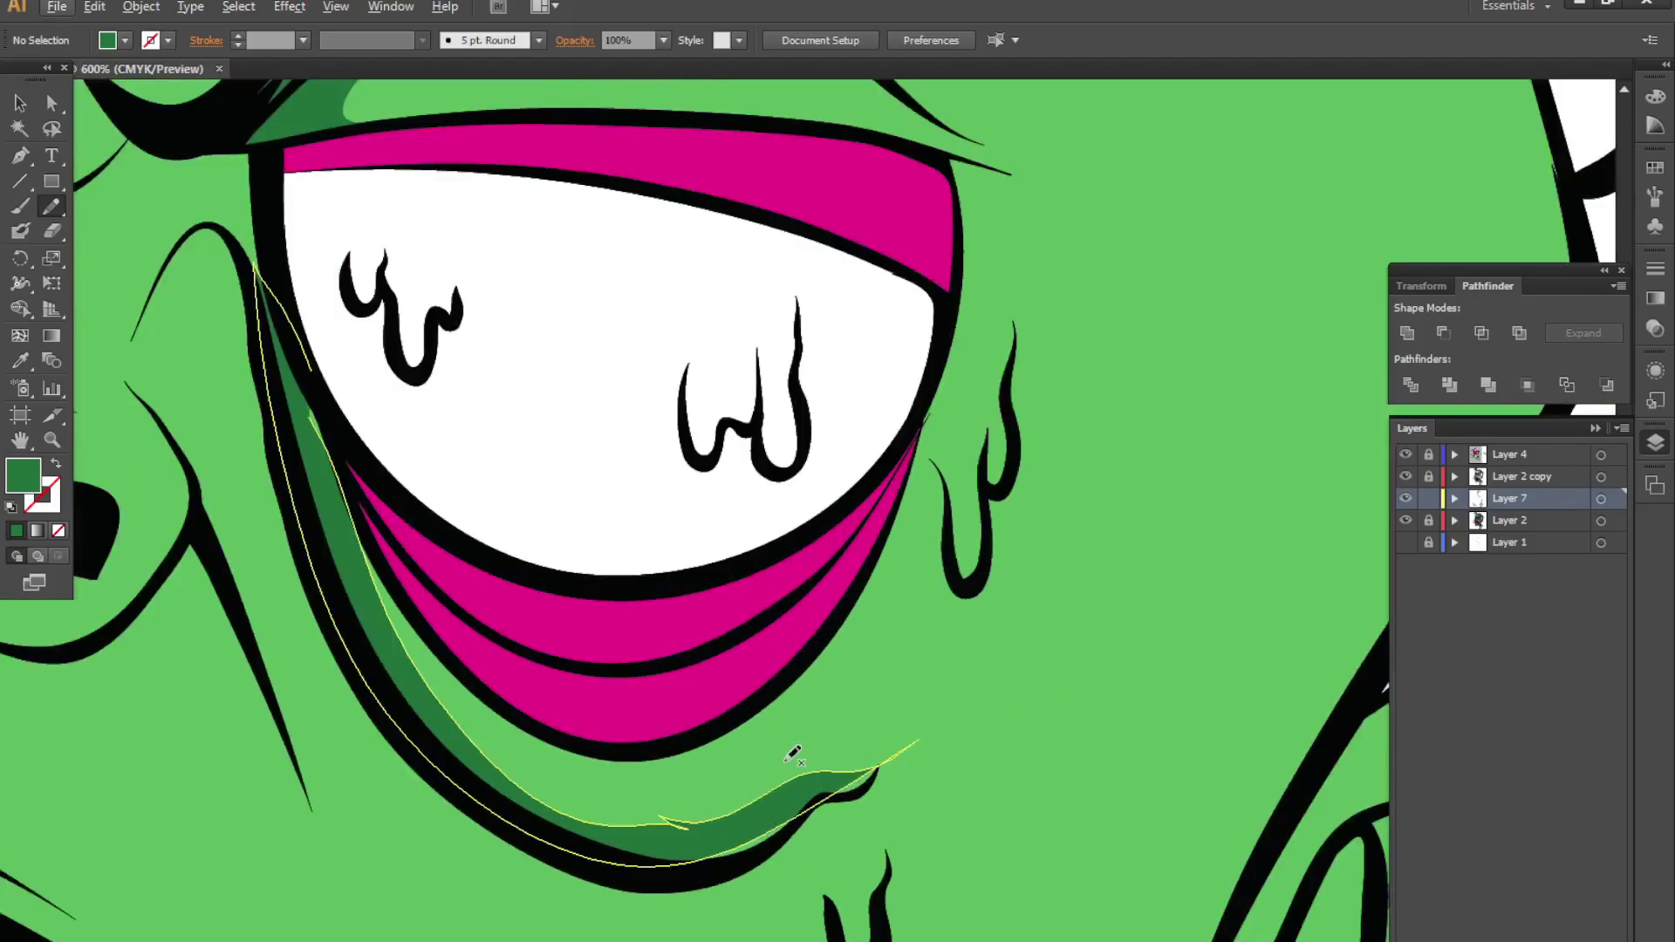
{"action": "left_click_drag", "start_coordinate": [703, 820], "coordinate": [804, 793]}
{"action": "scroll", "coordinate": [799, 785], "scroll_direction": "down", "scroll_amount": 1}
{"action": "scroll", "coordinate": [799, 785], "scroll_direction": "down", "scroll_amount": 3}
- Paint dark-green shadows inside the inner ear, across its top, and around the earlobe
{"action": "scroll", "coordinate": [1038, 766], "scroll_direction": "up", "scroll_amount": 2}
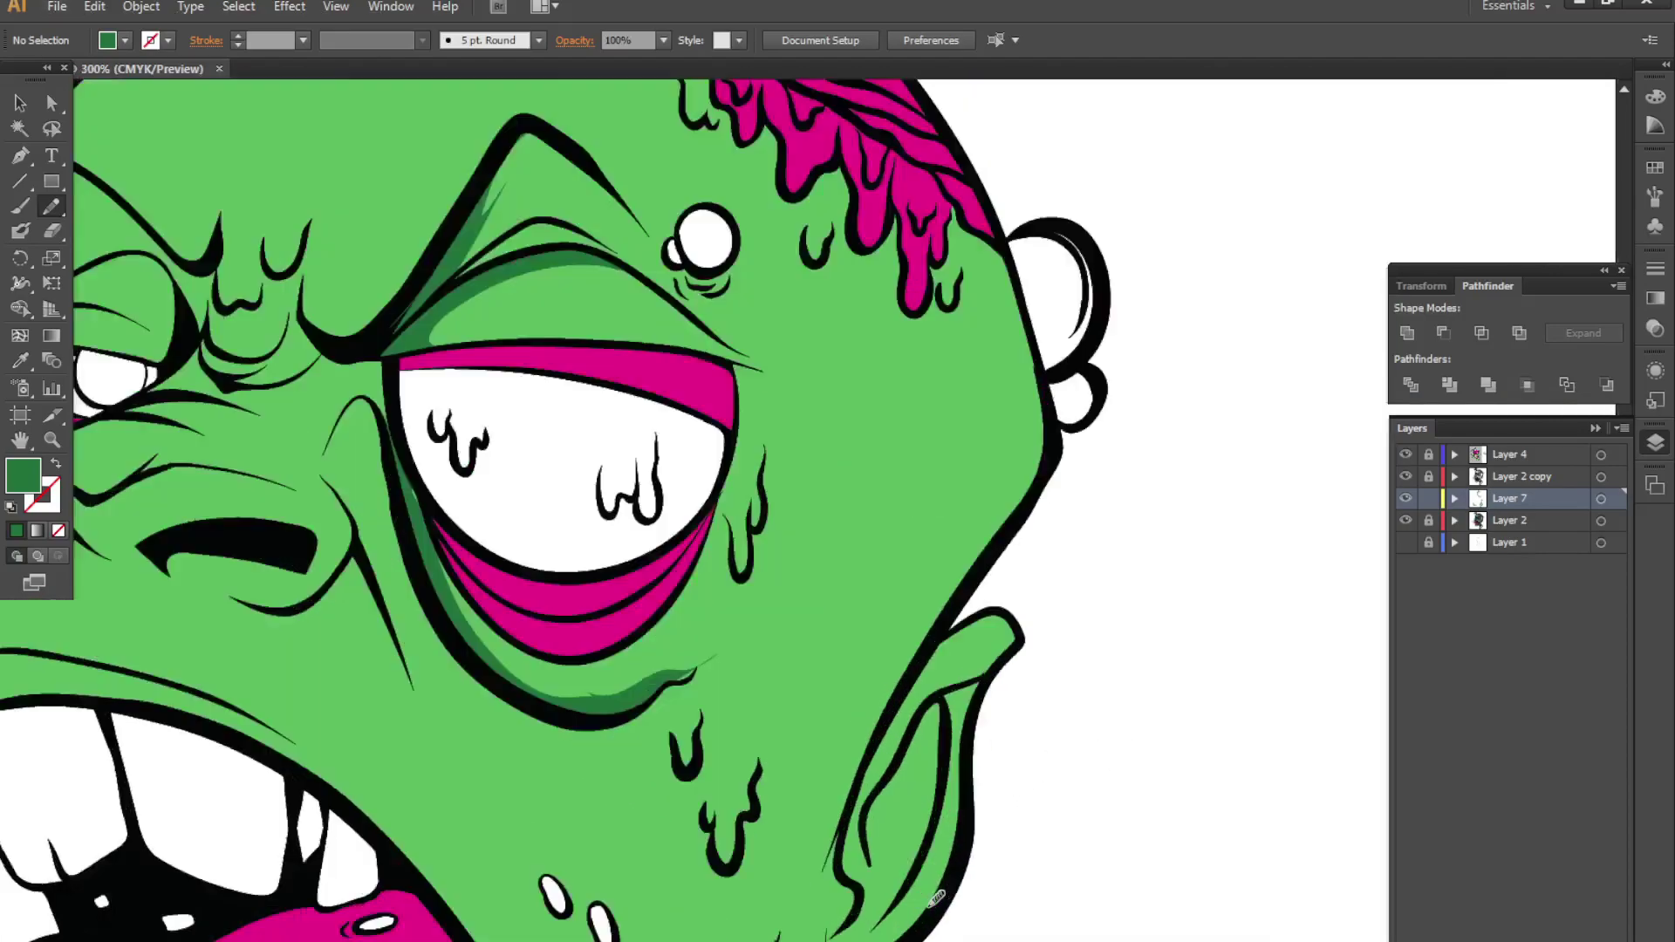
{"action": "scroll", "coordinate": [937, 900], "scroll_direction": "up", "scroll_amount": 2}
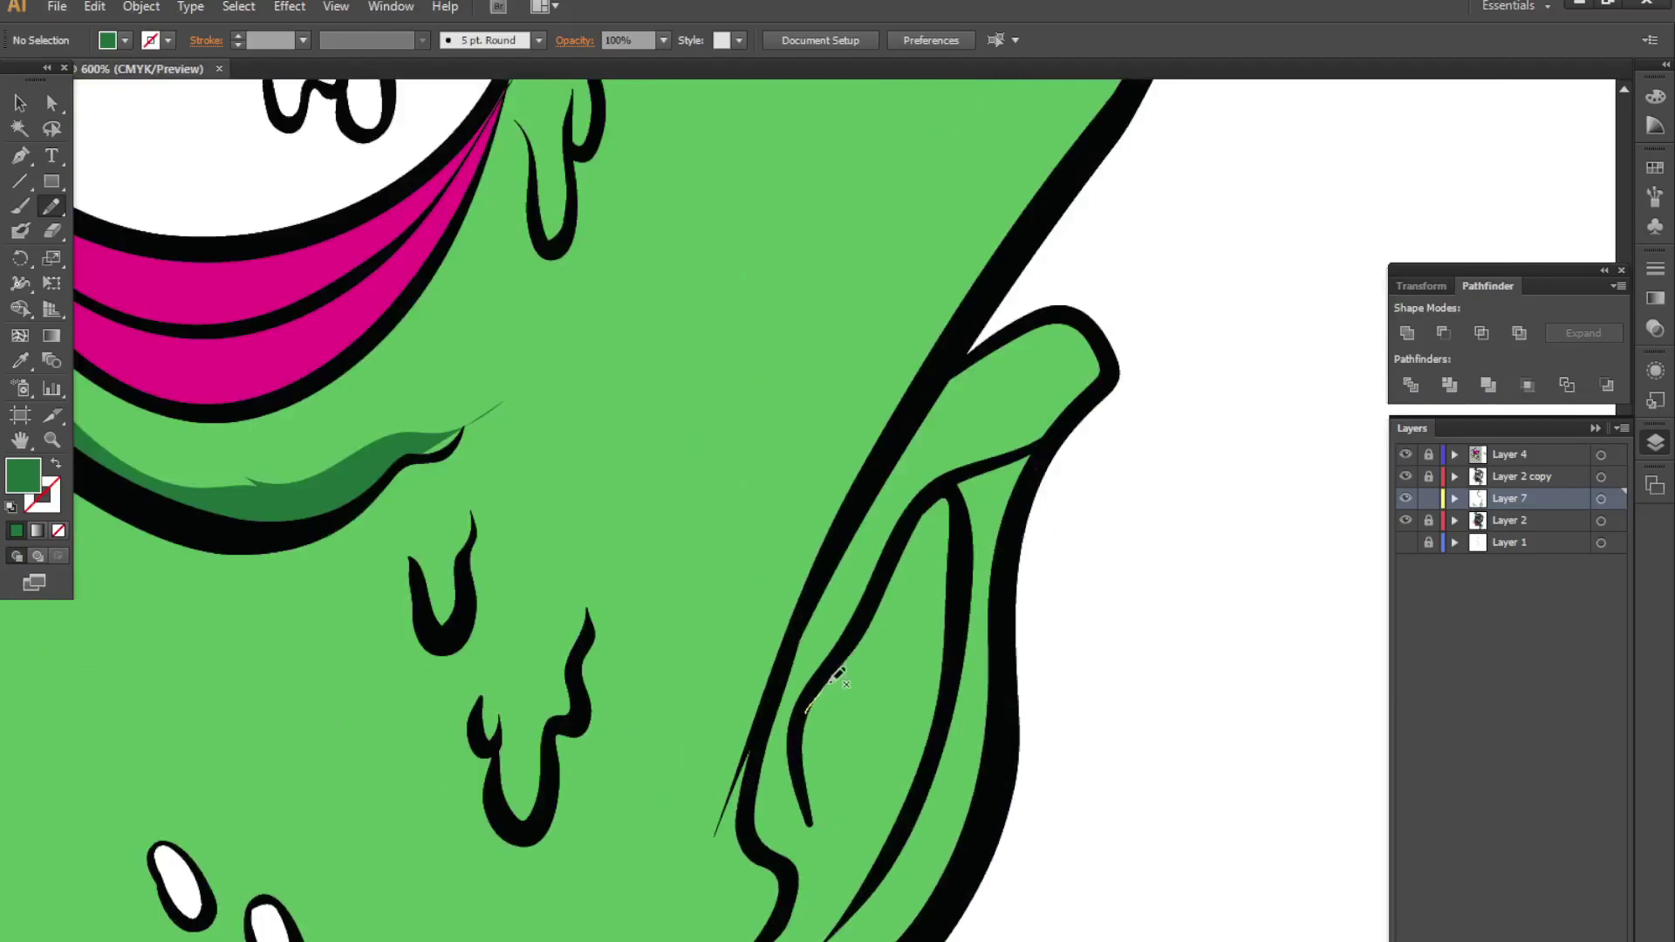
{"action": "left_click_drag", "start_coordinate": [922, 635], "coordinate": [876, 614]}
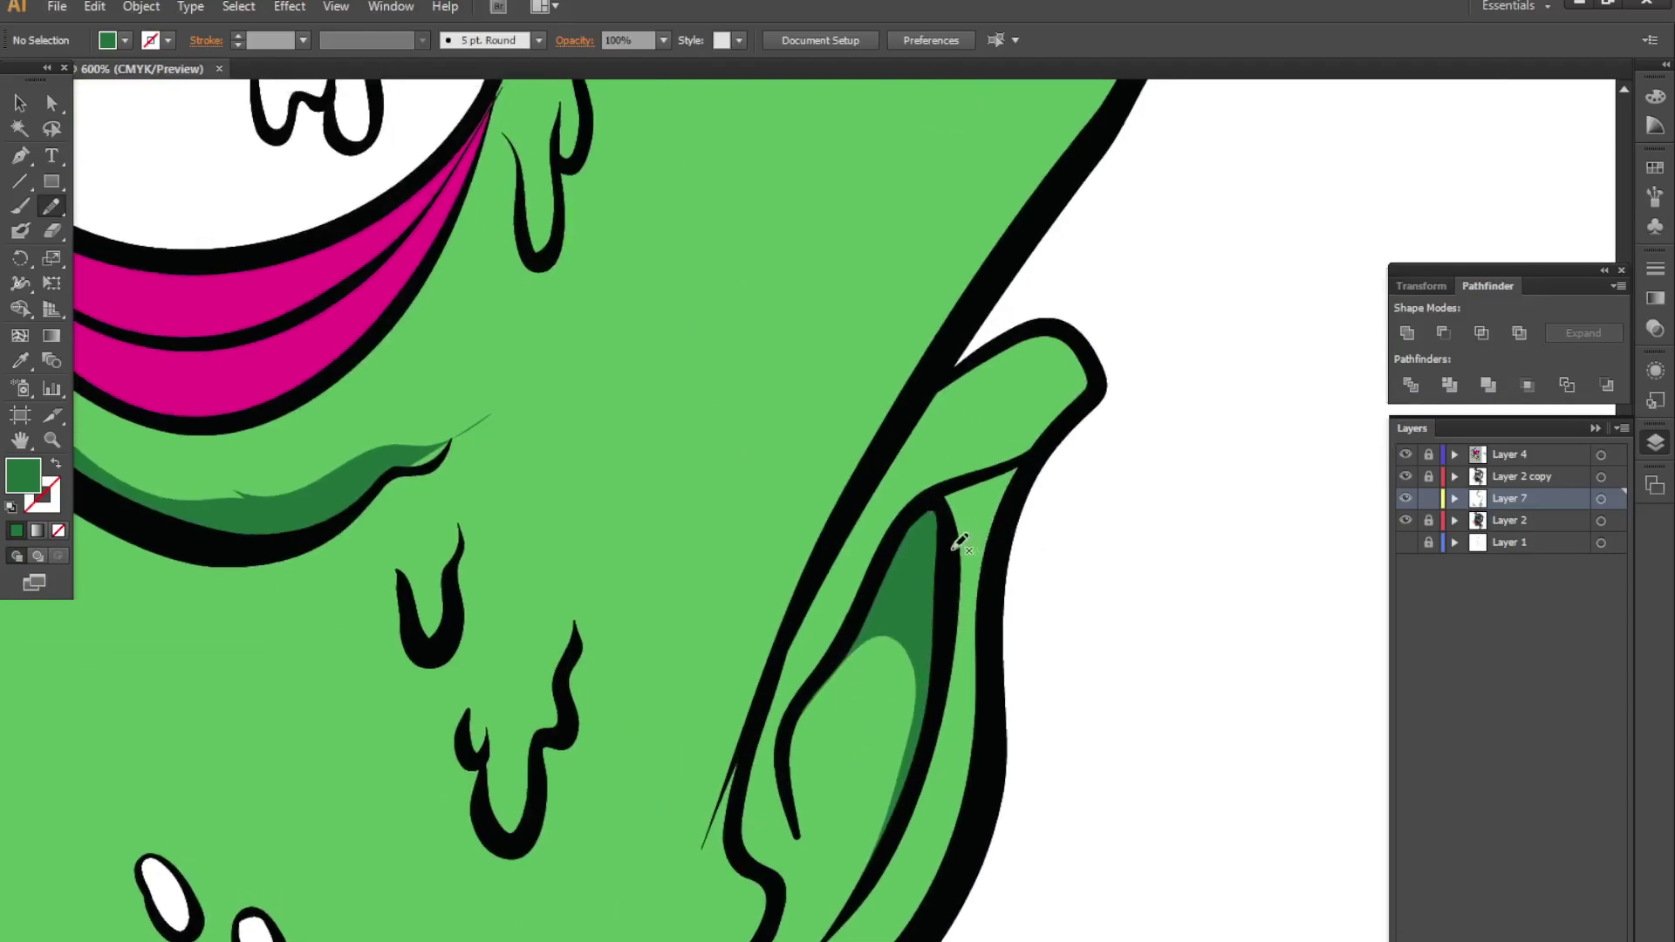
{"action": "left_click_drag", "start_coordinate": [960, 542], "coordinate": [926, 497]}
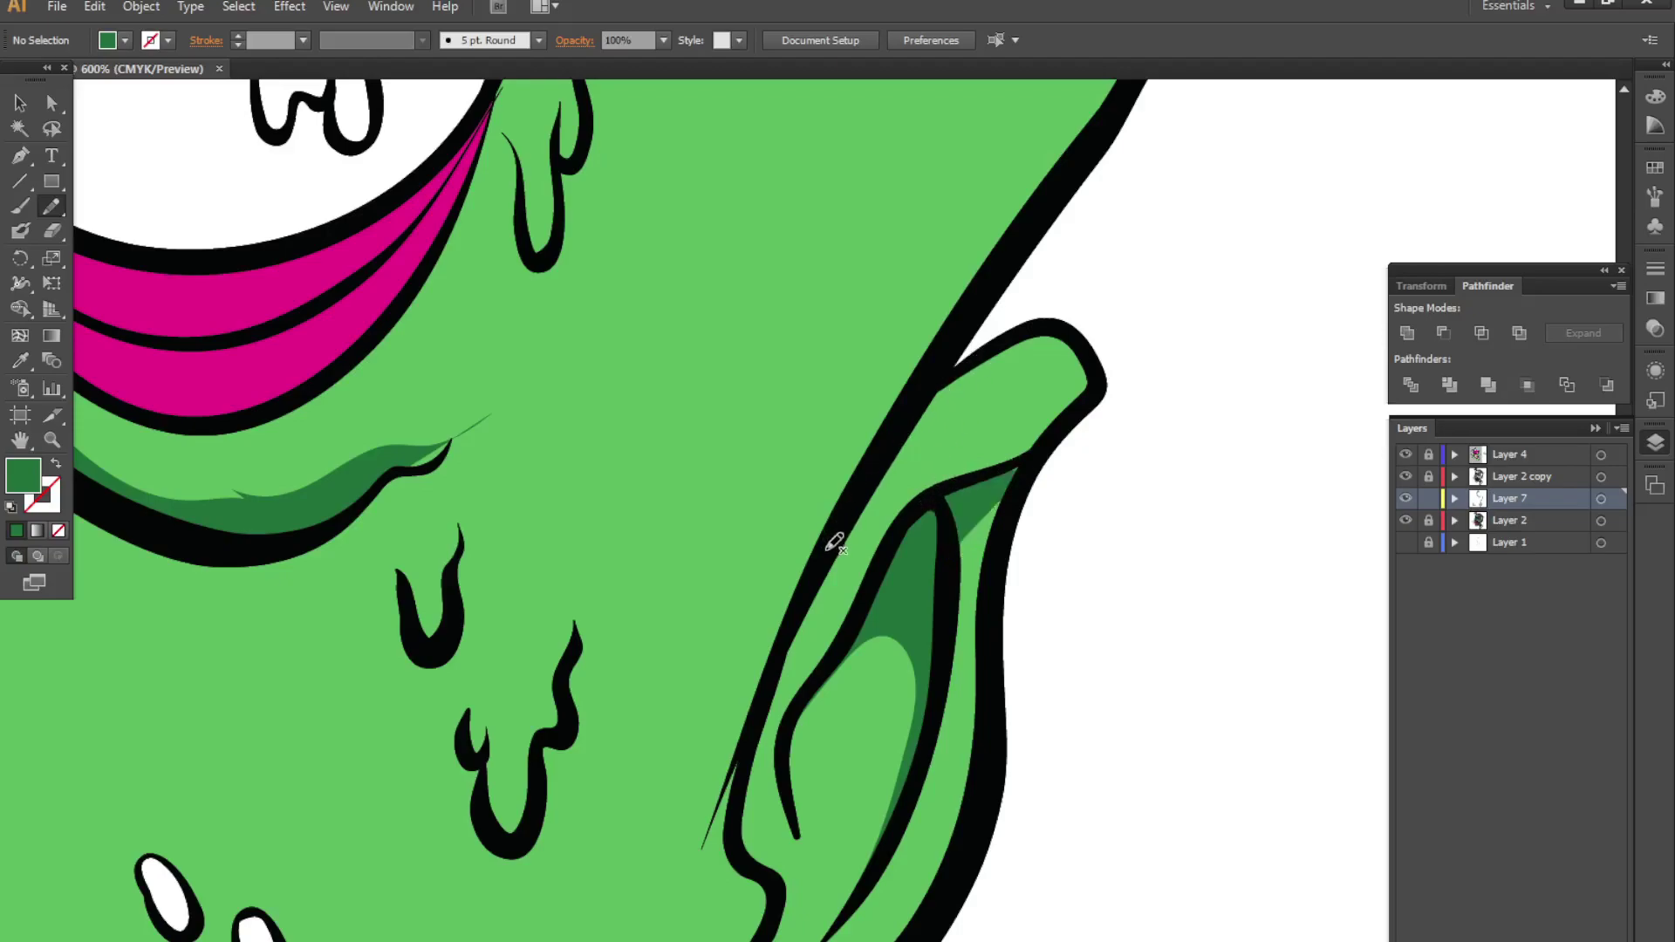
{"action": "left_click_drag", "start_coordinate": [1074, 325], "coordinate": [1076, 328]}
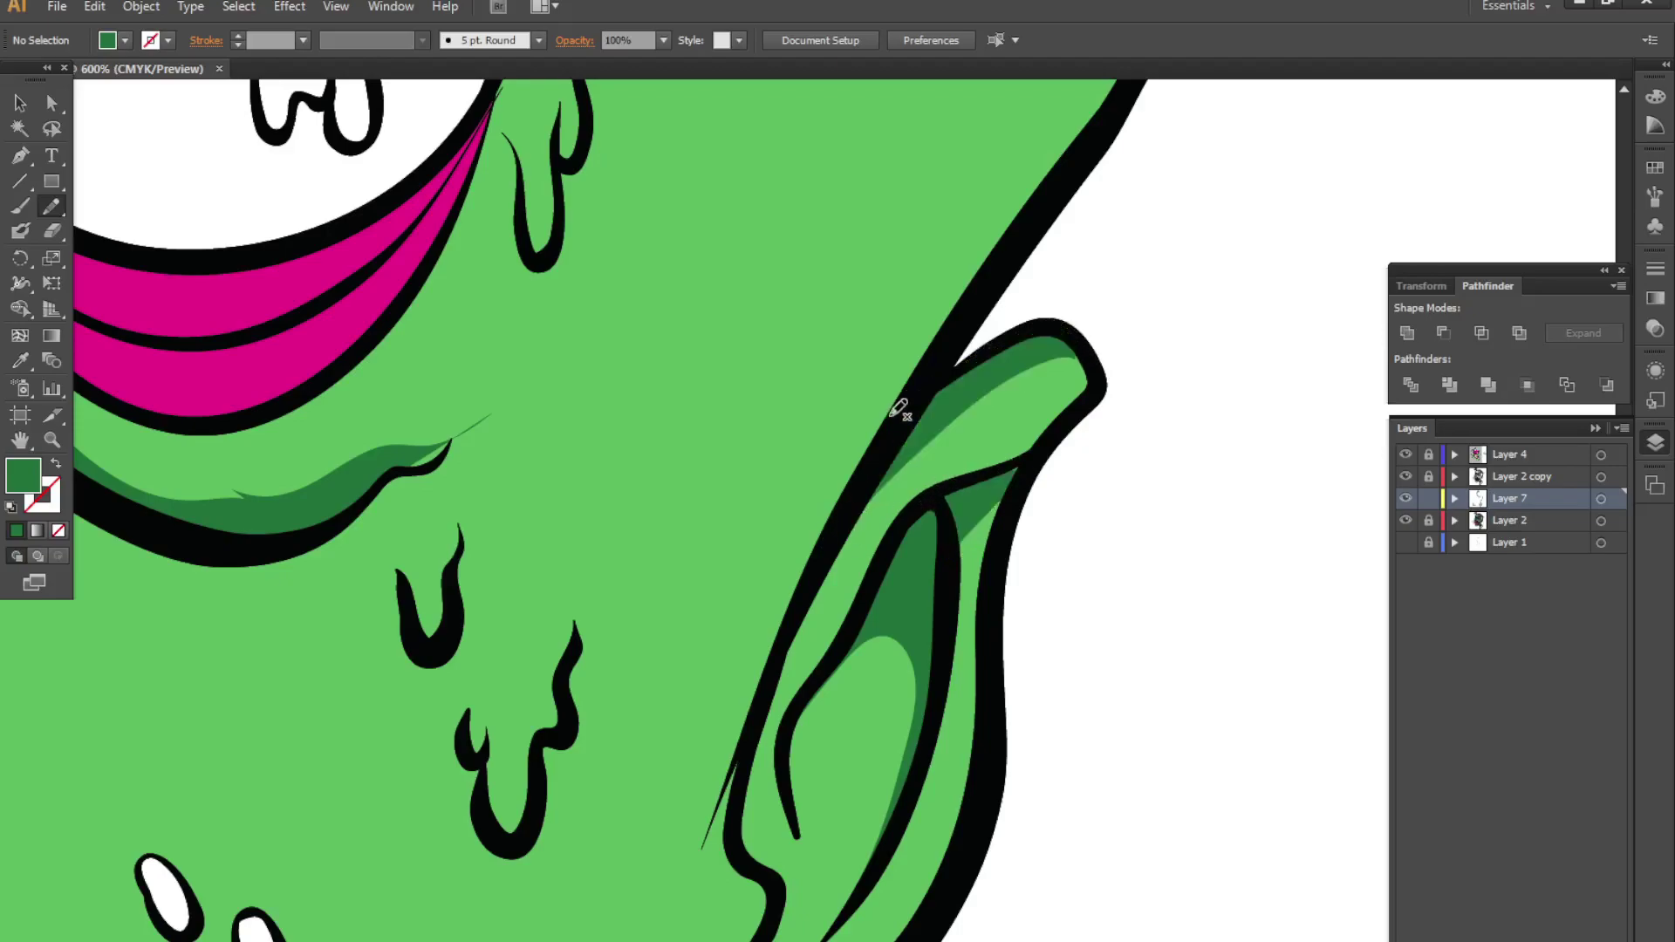
{"action": "scroll", "coordinate": [825, 694], "scroll_direction": "down", "scroll_amount": 3}
{"action": "left_click_drag", "start_coordinate": [795, 568], "coordinate": [784, 656]}
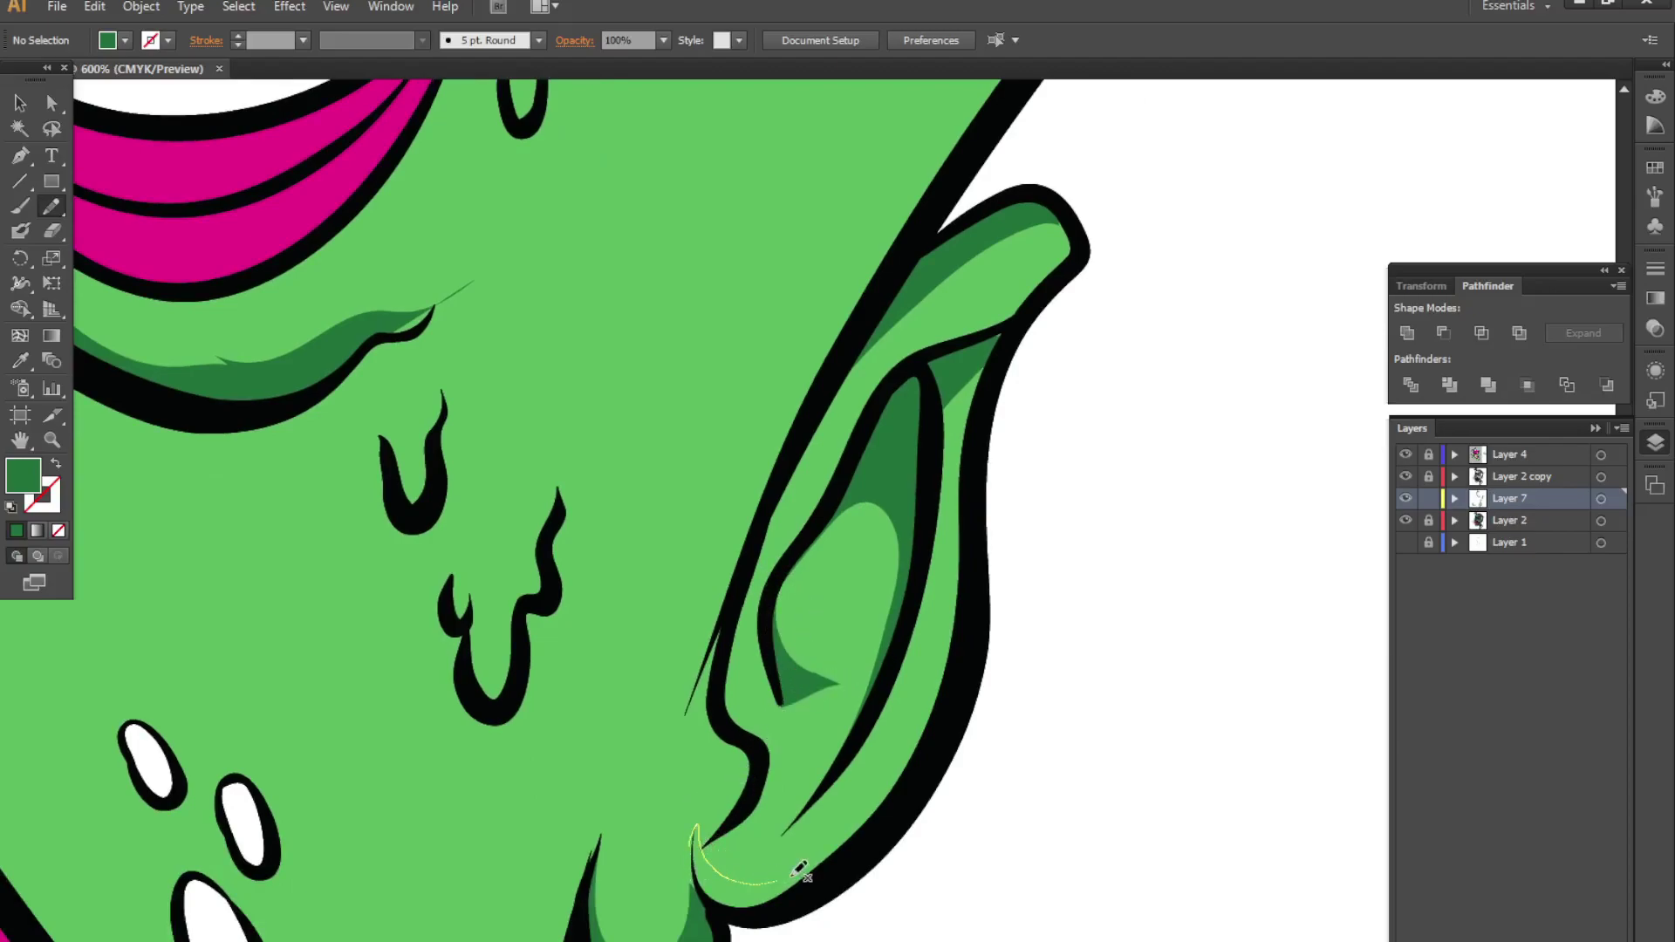
{"action": "left_click_drag", "start_coordinate": [799, 870], "coordinate": [691, 826]}
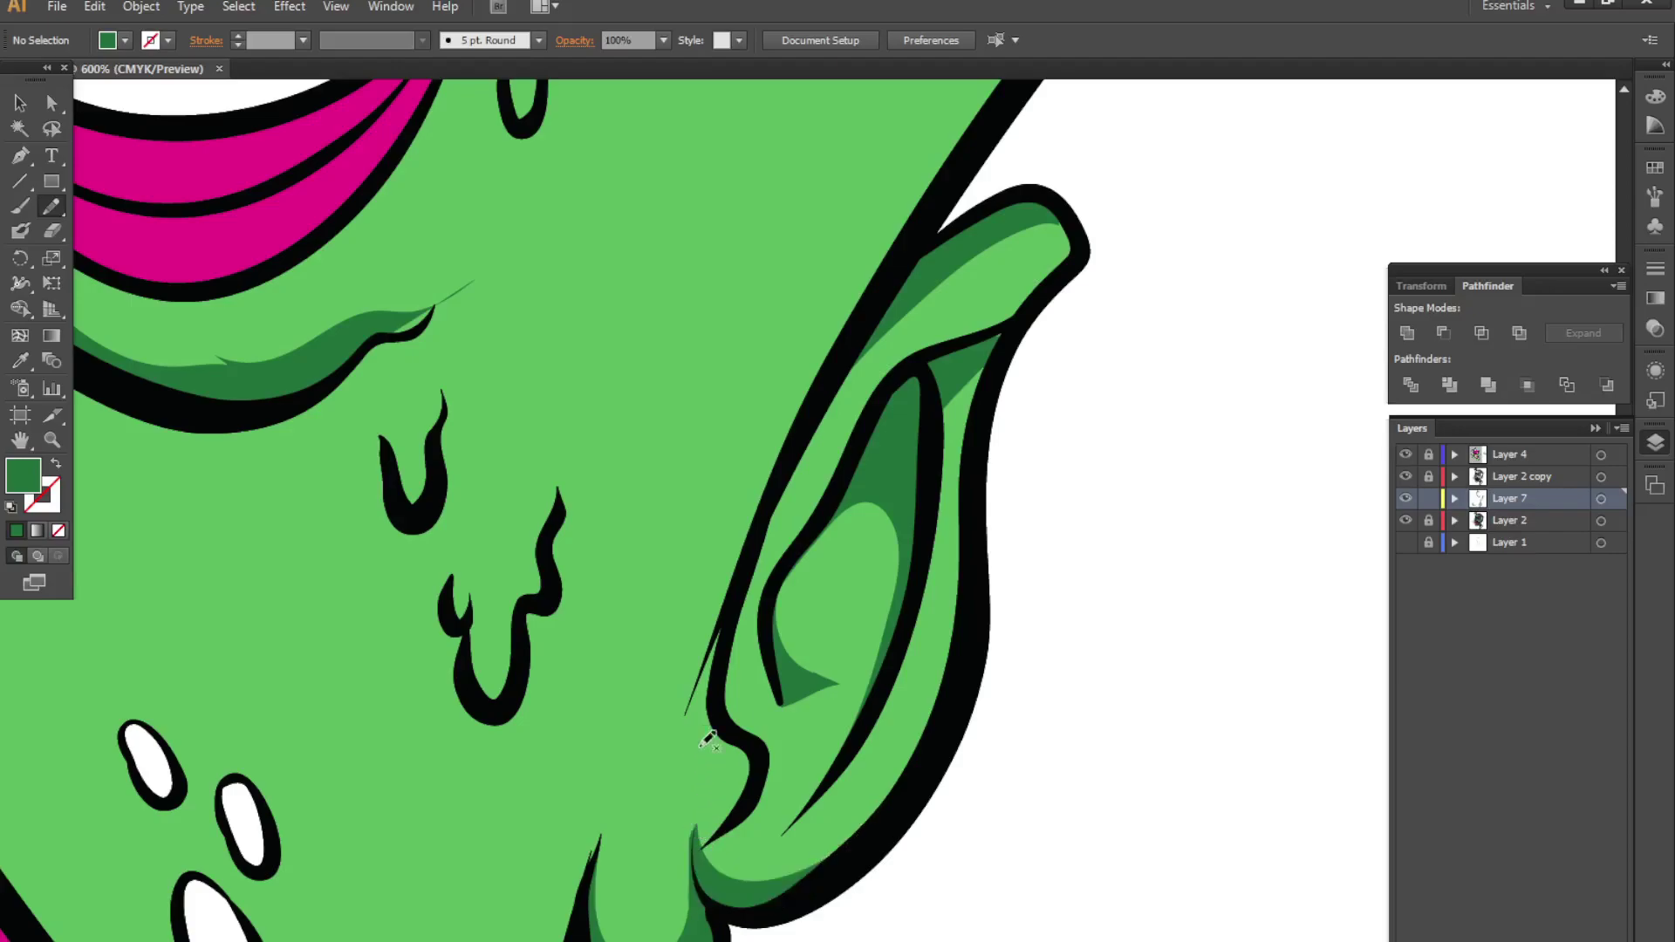
{"action": "scroll", "coordinate": [735, 744], "scroll_direction": "down", "scroll_amount": 5}
- Shade the crease below the small eye and the nose bridge side dark green
{"action": "scroll", "coordinate": [461, 540], "scroll_direction": "up", "scroll_amount": 3}
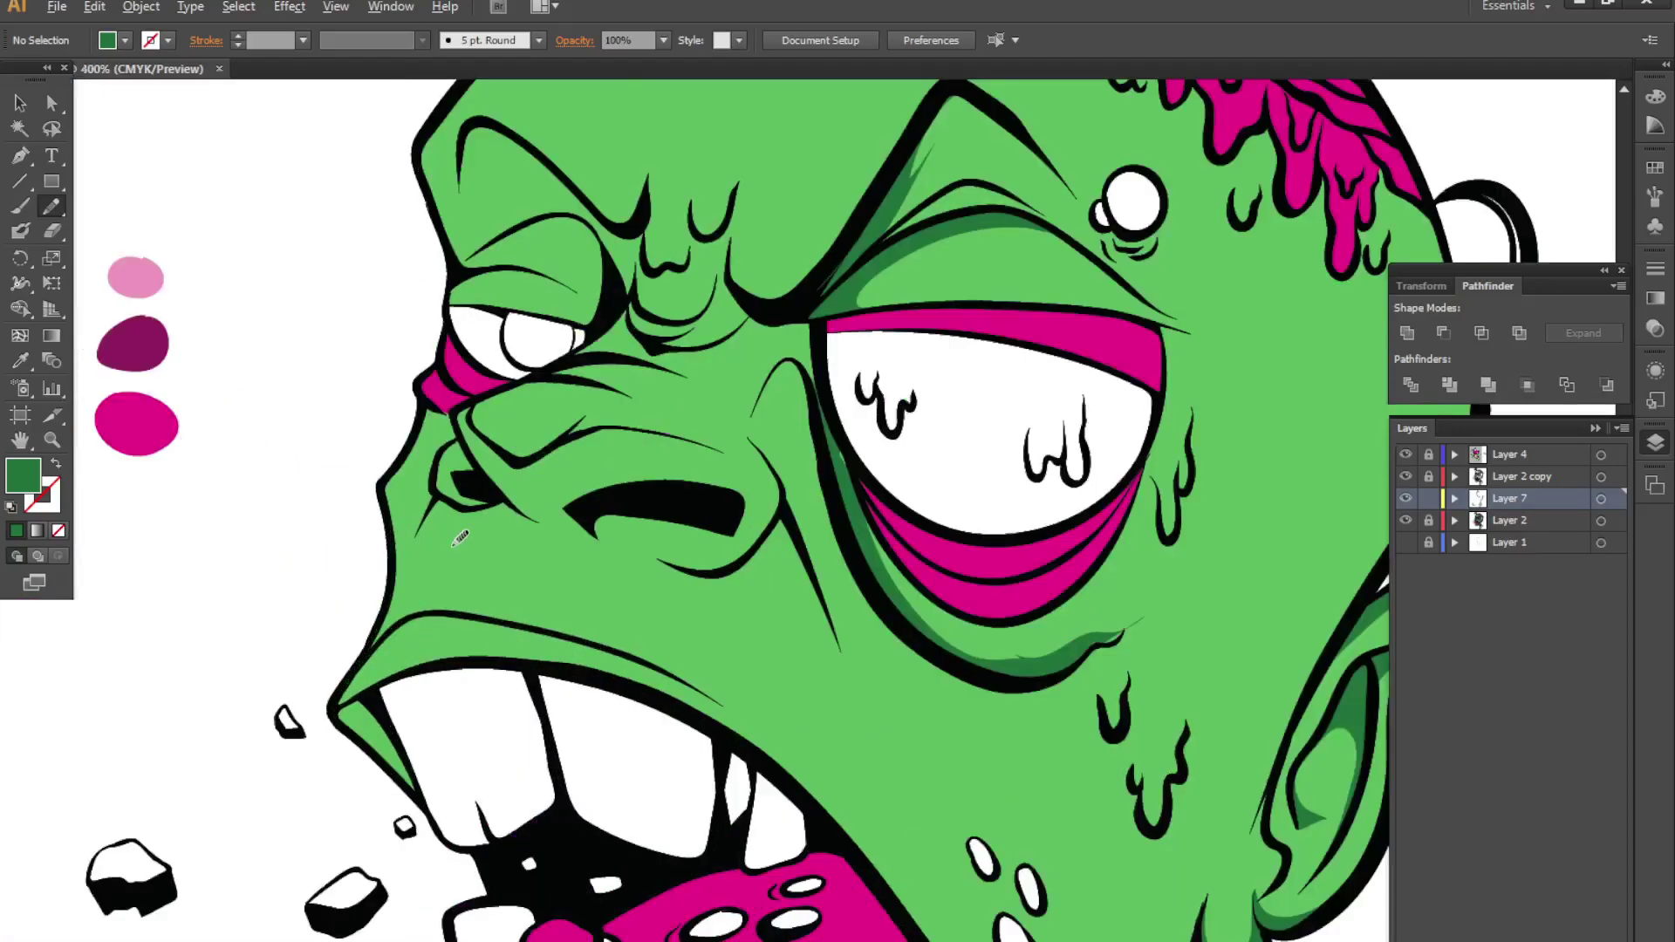
{"action": "scroll", "coordinate": [460, 540], "scroll_direction": "up", "scroll_amount": 2}
{"action": "left_click_drag", "start_coordinate": [393, 392], "coordinate": [368, 671]}
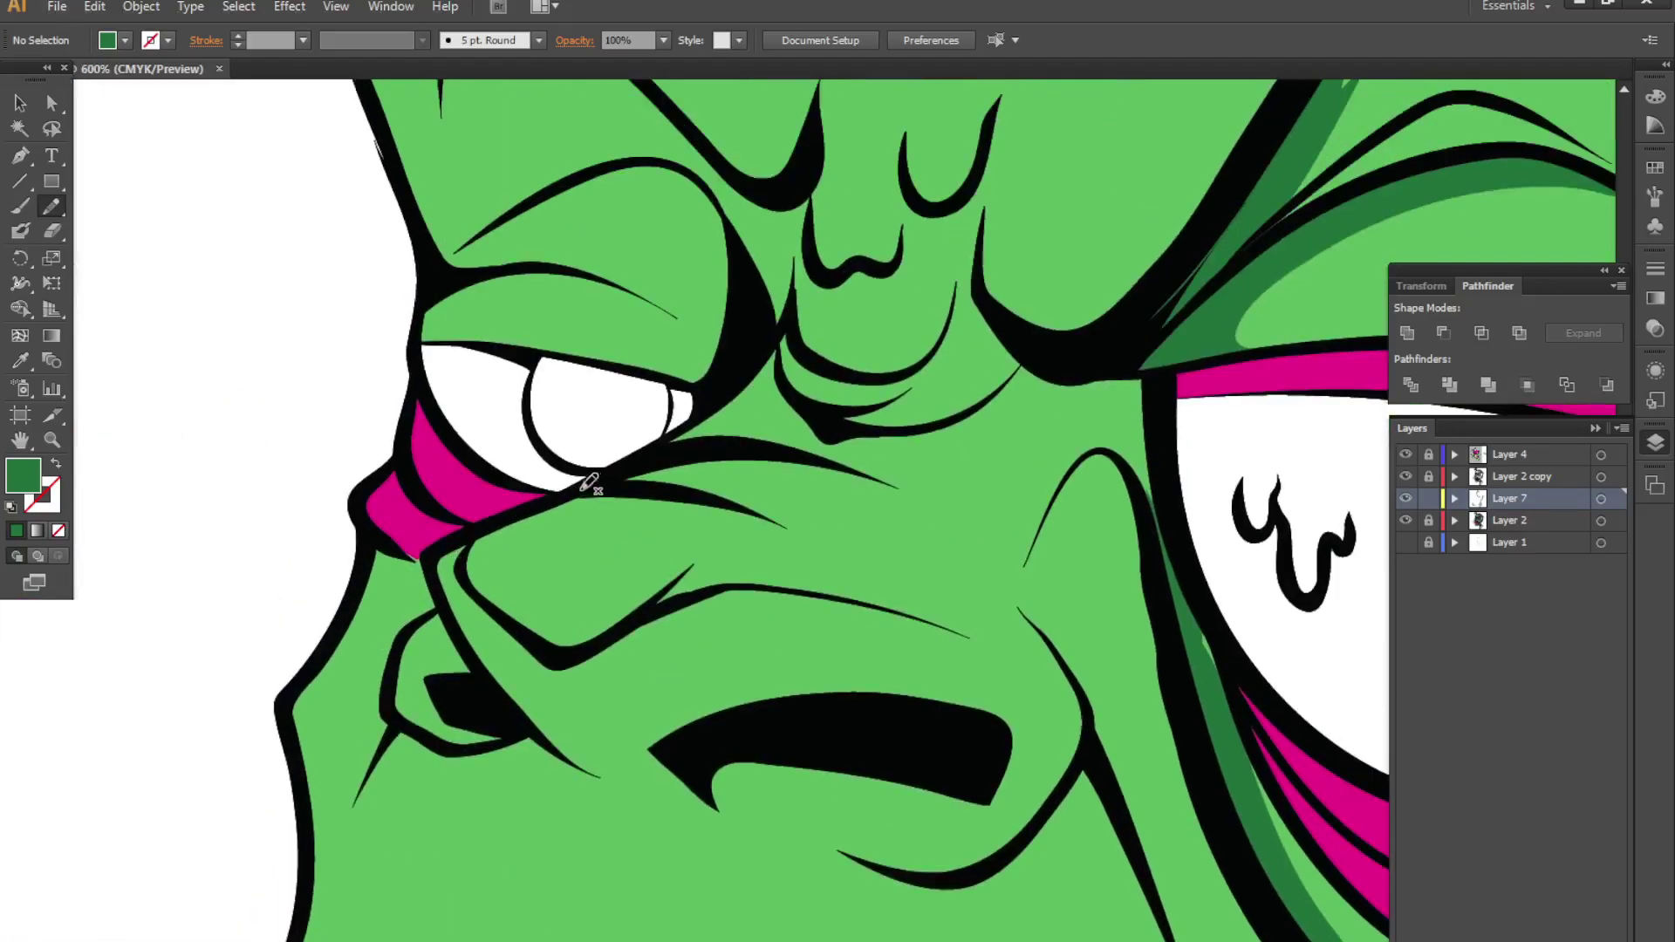
{"action": "scroll", "coordinate": [558, 418], "scroll_direction": "up", "scroll_amount": 2}
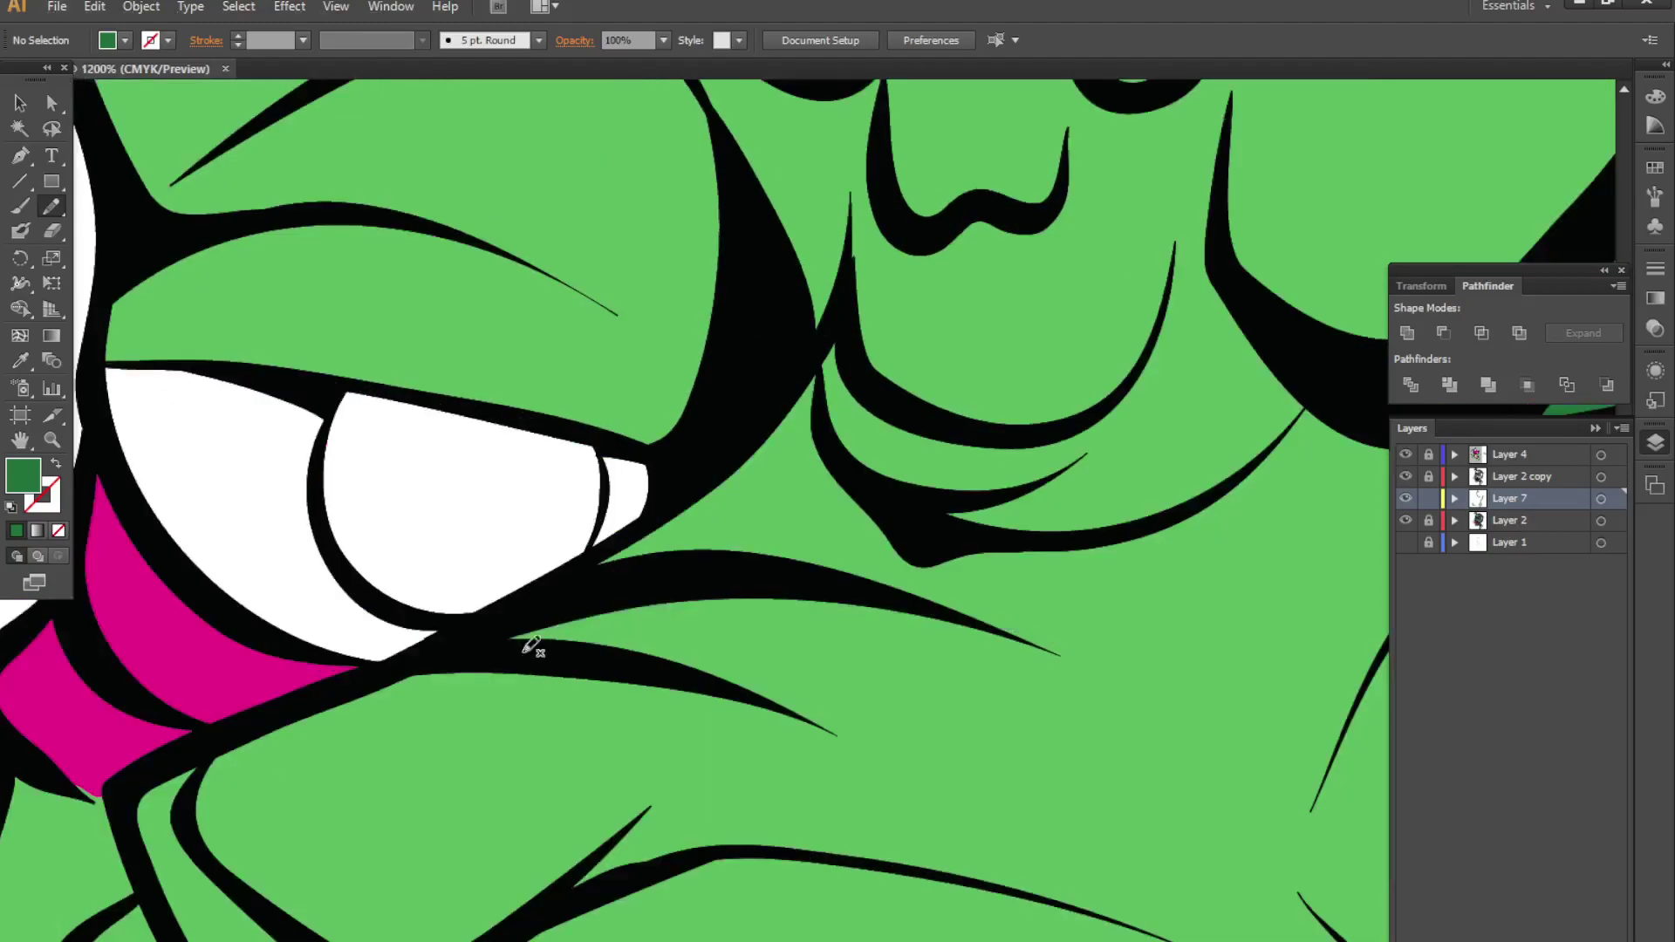
{"action": "mouse_move", "coordinate": [521, 644]}
{"action": "left_mouse_down"}
{"action": "mouse_move", "coordinate": [934, 635]}
{"action": "mouse_move", "coordinate": [1118, 686]}
{"action": "left_mouse_up"}
{"action": "mouse_move", "coordinate": [606, 562]}
{"action": "left_mouse_down"}
{"action": "mouse_move", "coordinate": [820, 534]}
{"action": "mouse_move", "coordinate": [606, 560]}
{"action": "left_mouse_up"}
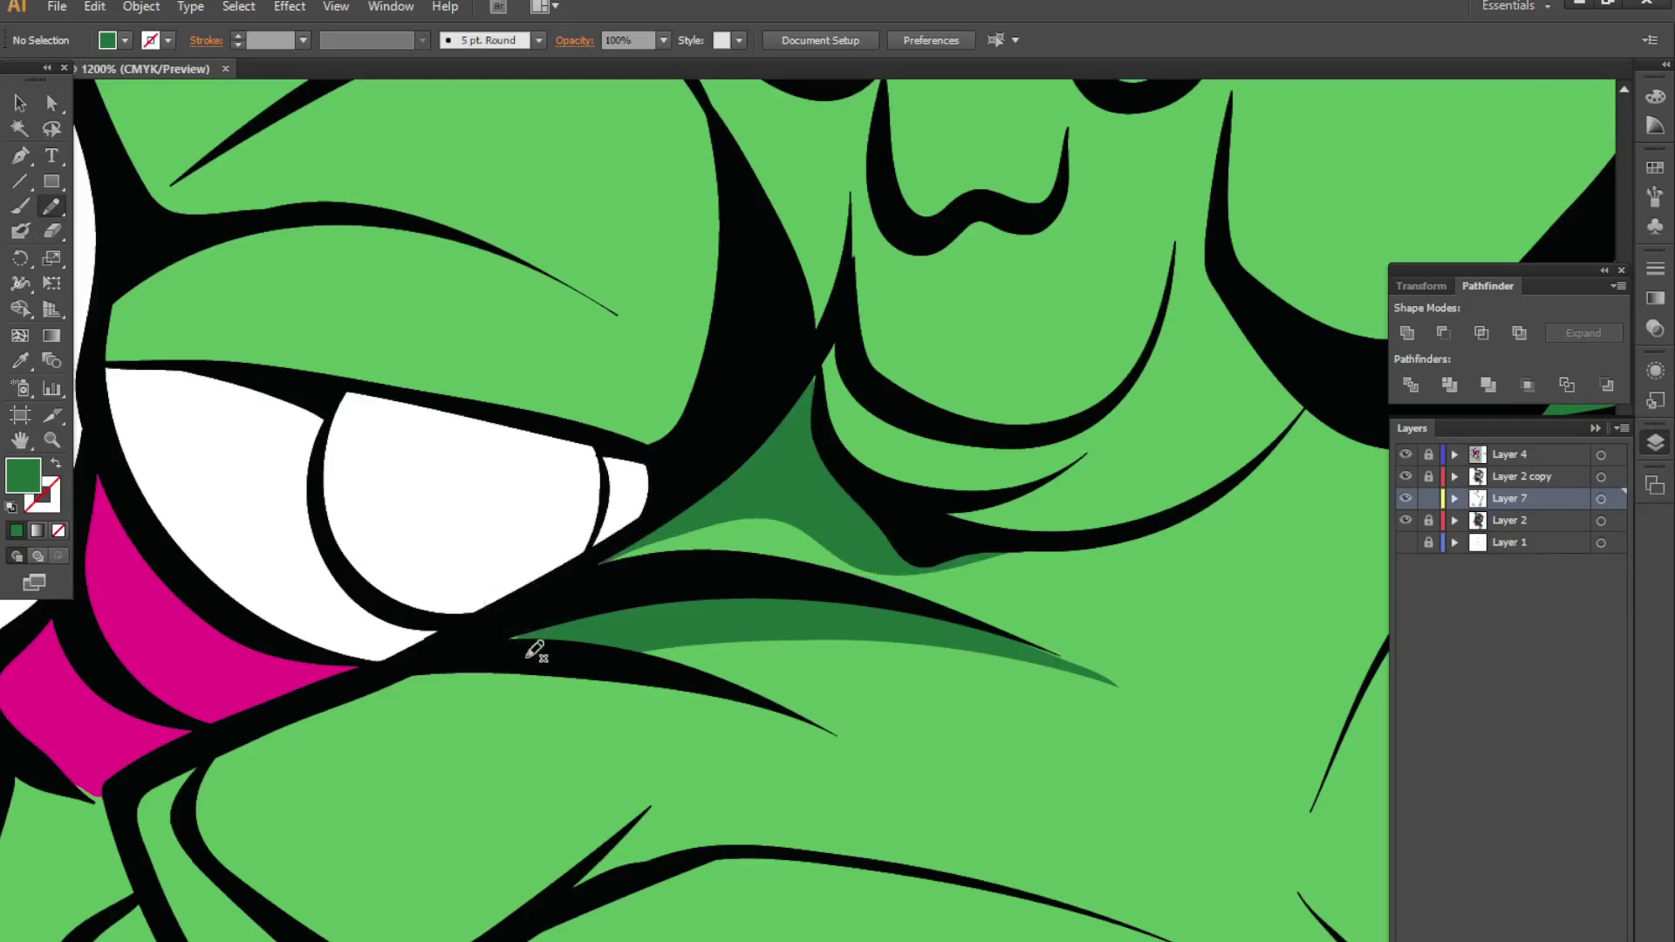
{"action": "left_click_drag", "start_coordinate": [533, 650], "coordinate": [720, 486]}
{"action": "left_click_drag", "start_coordinate": [393, 471], "coordinate": [598, 685]}
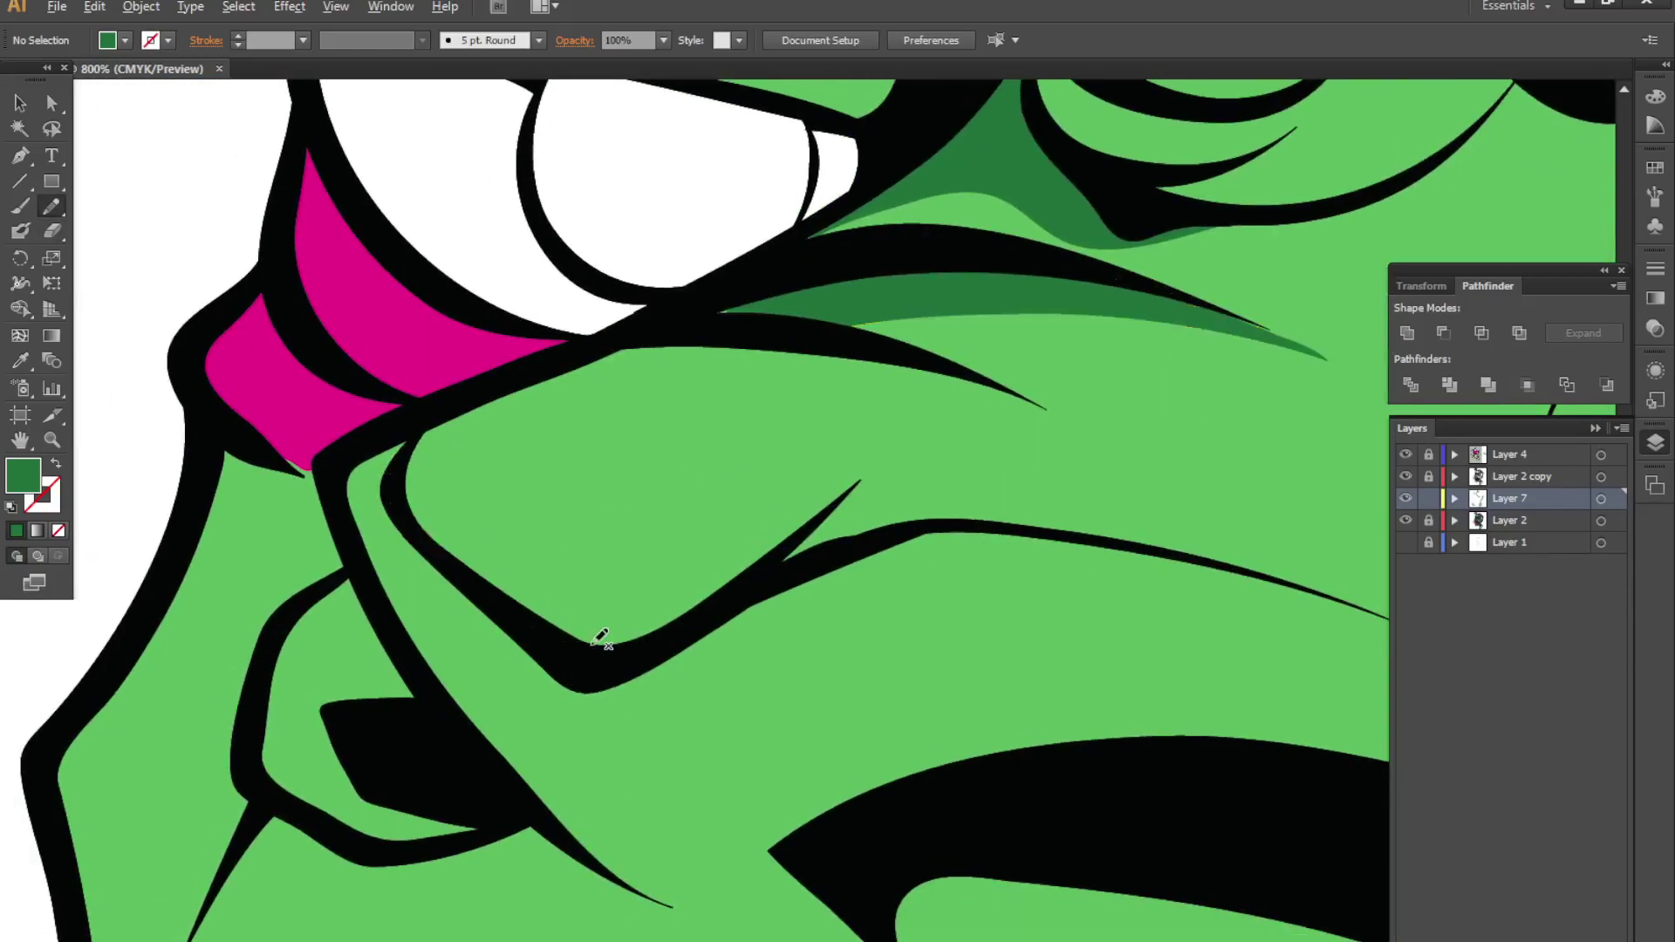
- Wrap dark-green shadow around the nose, upper lip, and the area above the mouth
{"action": "scroll", "coordinate": [602, 638], "scroll_direction": "down", "scroll_amount": 3}
{"action": "scroll", "coordinate": [677, 618], "scroll_direction": "up", "scroll_amount": 3}
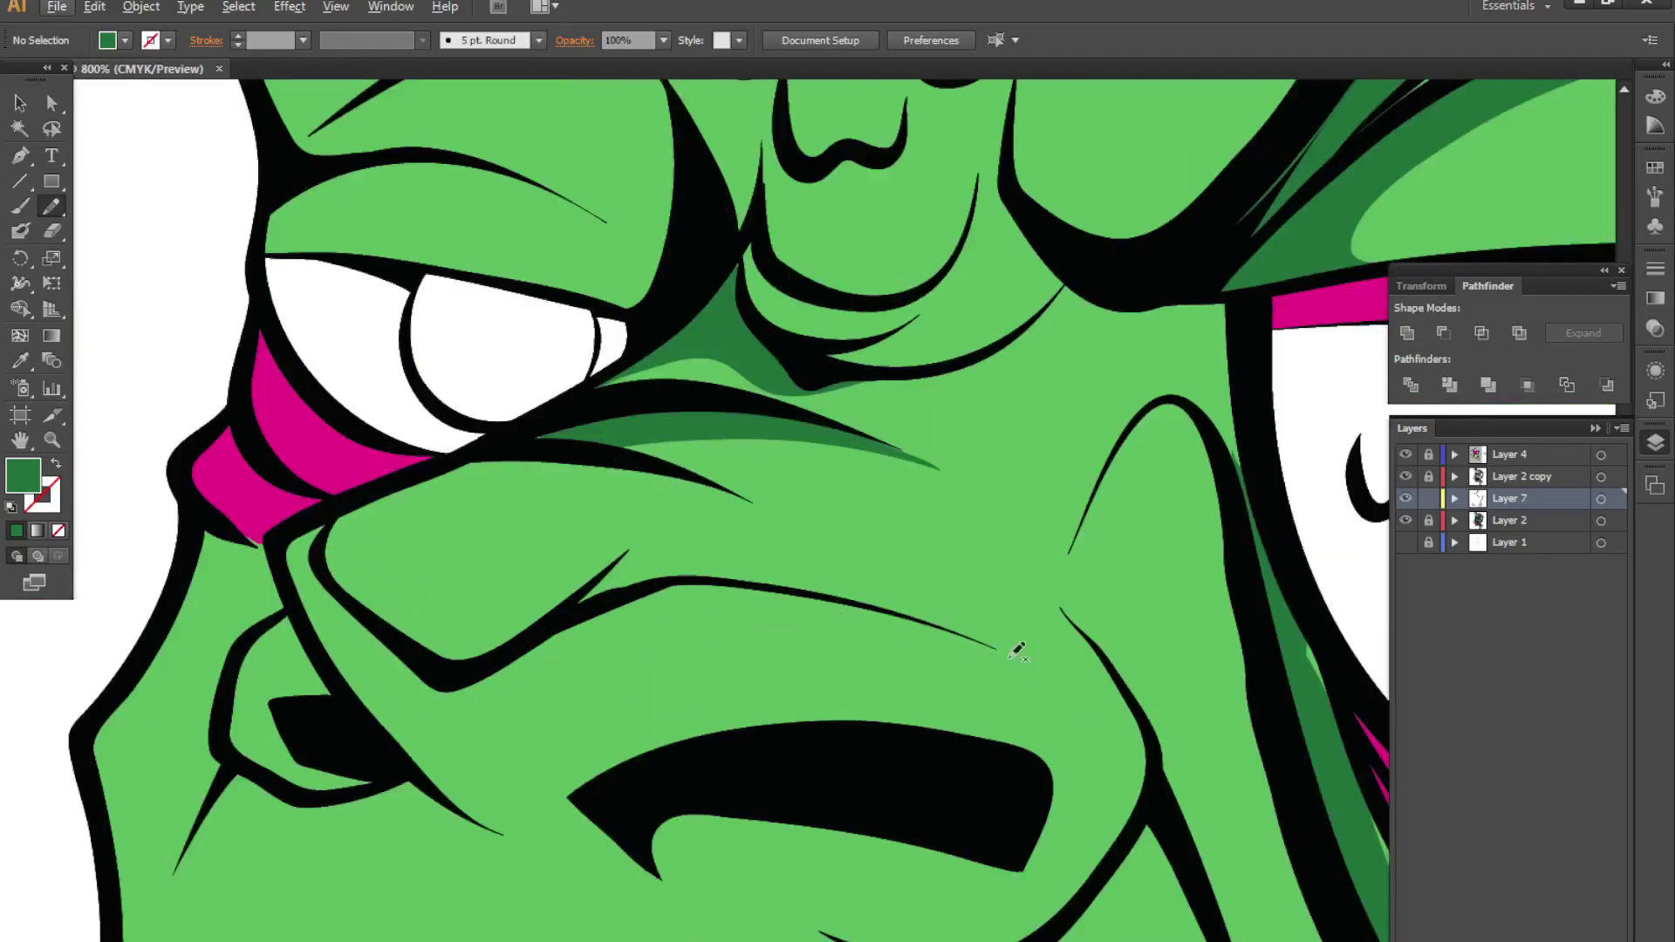
{"action": "left_click_drag", "start_coordinate": [312, 559], "coordinate": [465, 731]}
{"action": "mouse_move", "coordinate": [660, 673]}
{"action": "left_mouse_down"}
{"action": "mouse_move", "coordinate": [330, 679]}
{"action": "mouse_move", "coordinate": [337, 505]}
{"action": "left_mouse_up"}
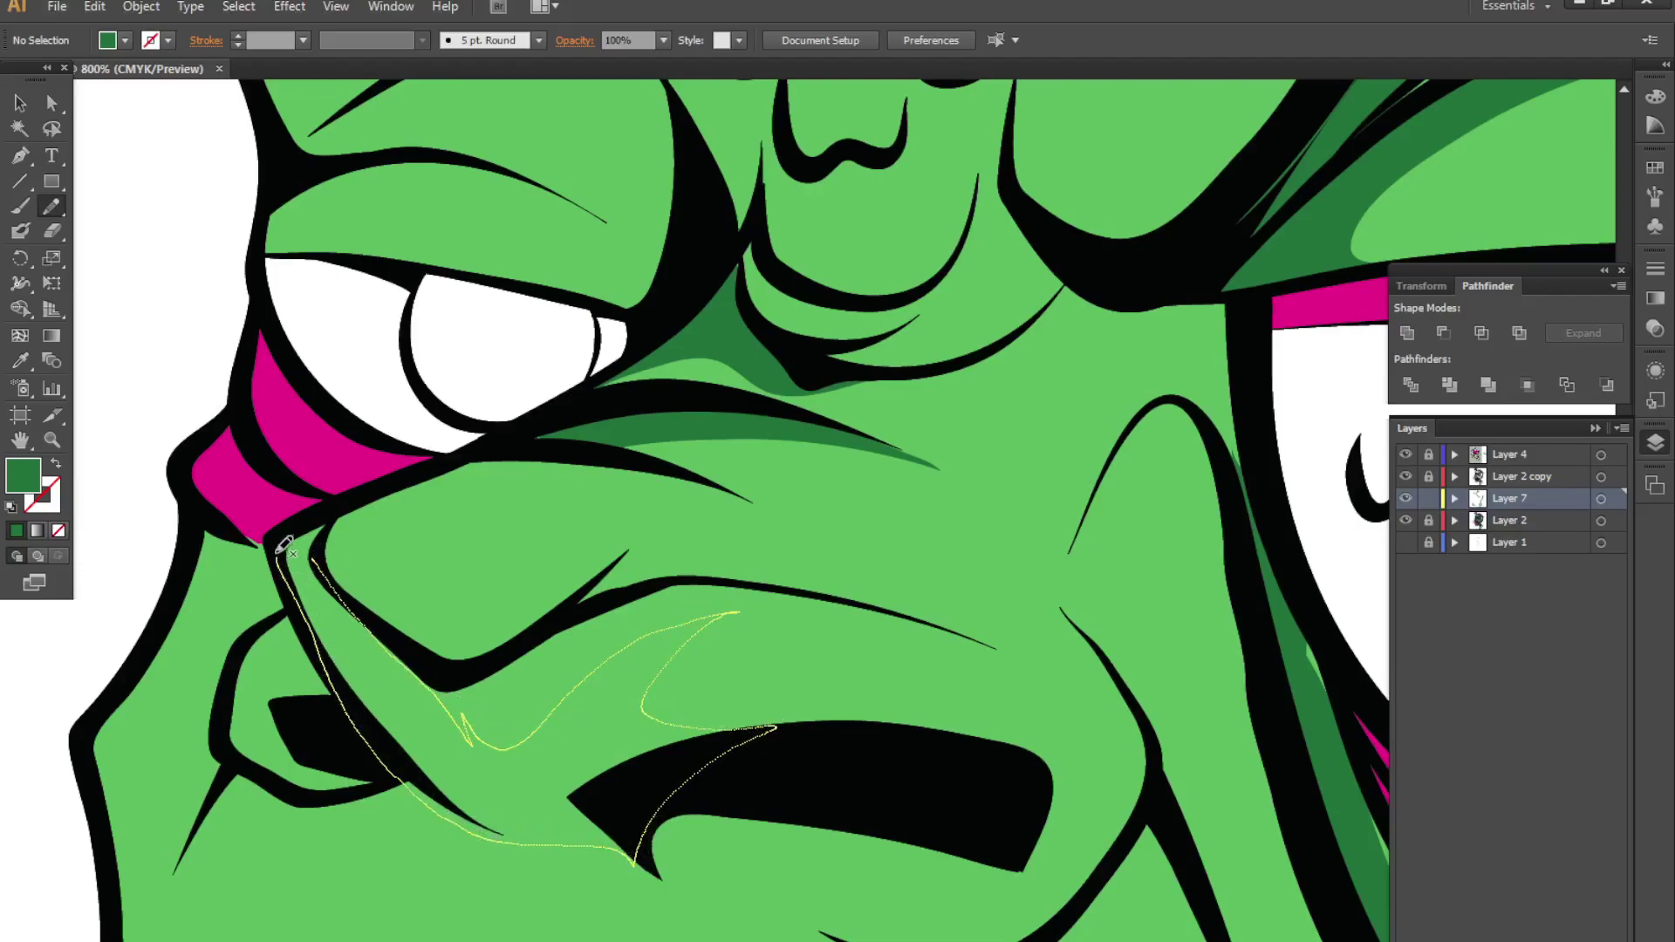
{"action": "scroll", "coordinate": [471, 529], "scroll_direction": "down", "scroll_amount": 5}
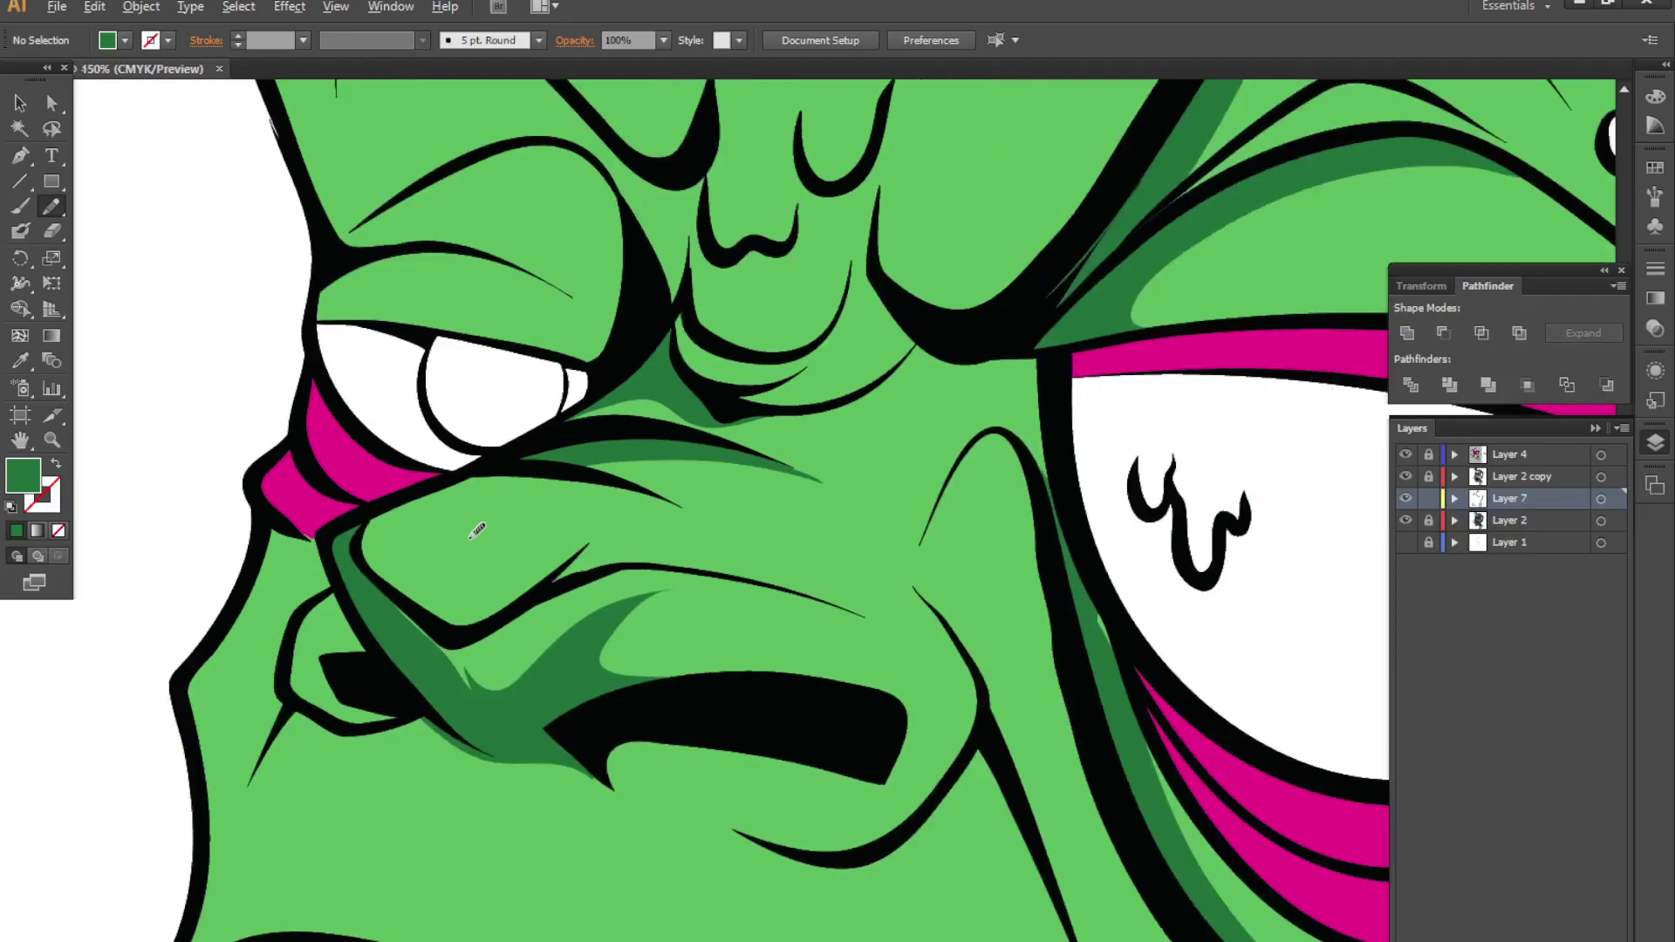
{"action": "scroll", "coordinate": [631, 766], "scroll_direction": "up", "scroll_amount": 6}
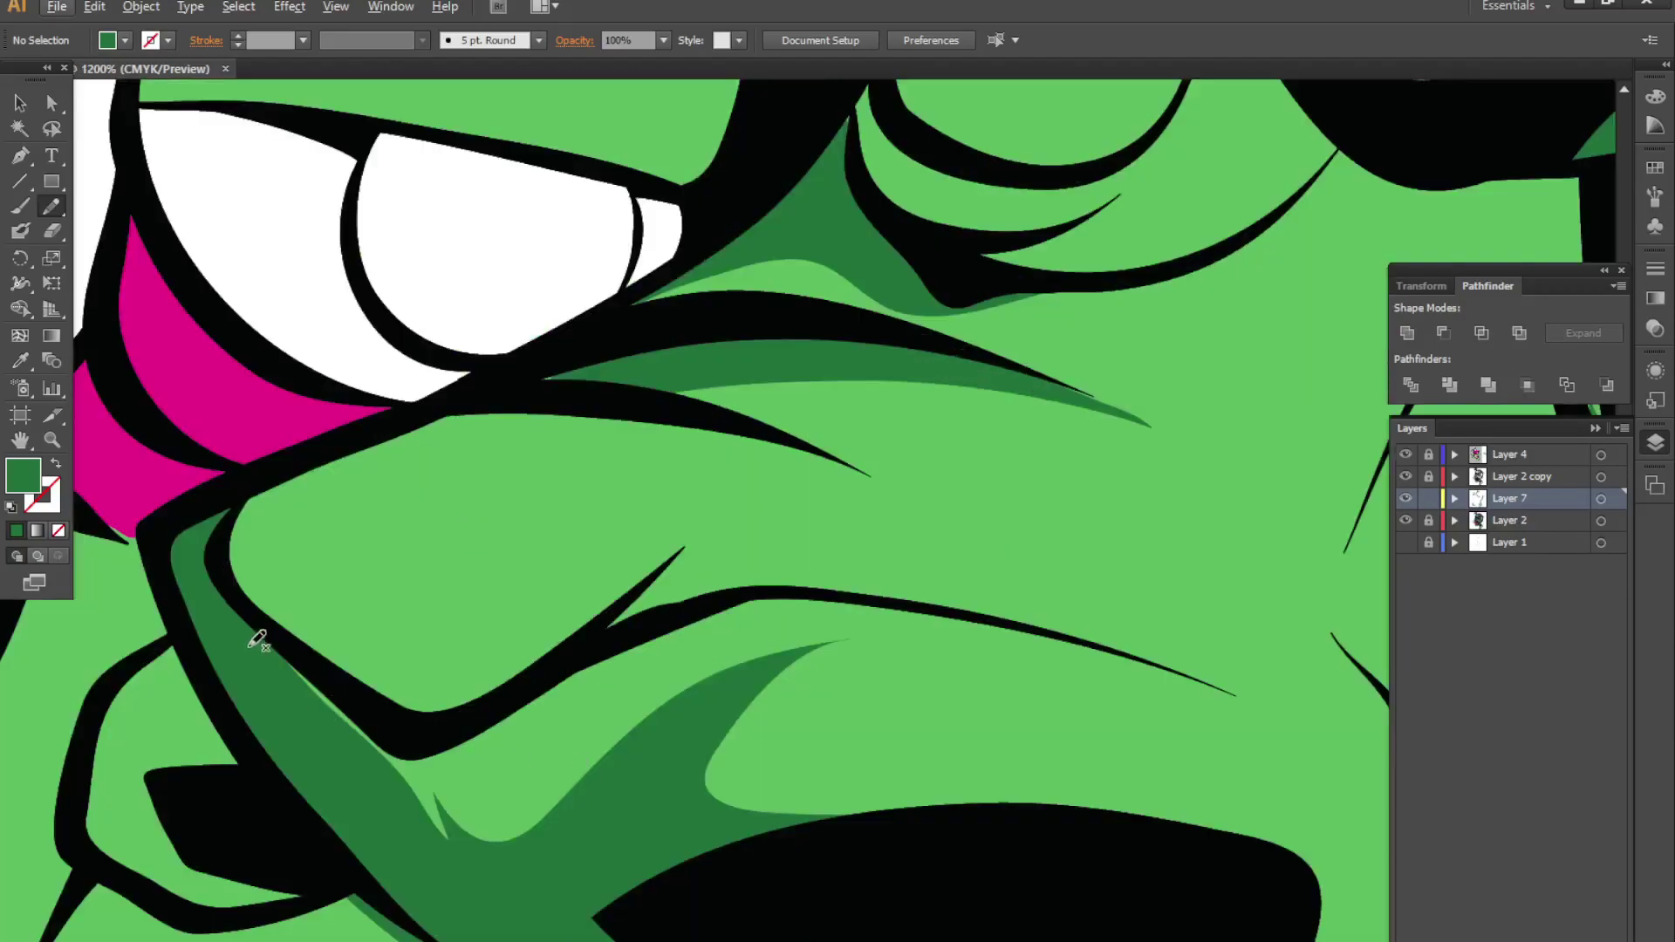
{"action": "mouse_move", "coordinate": [262, 647]}
{"action": "left_mouse_down"}
{"action": "mouse_move", "coordinate": [1073, 632]}
{"action": "mouse_move", "coordinate": [1253, 706]}
{"action": "left_mouse_up"}
{"action": "mouse_move", "coordinate": [1333, 635]}
{"action": "left_mouse_down"}
{"action": "mouse_move", "coordinate": [1419, 831]}
{"action": "mouse_move", "coordinate": [270, 663]}
{"action": "left_mouse_up"}
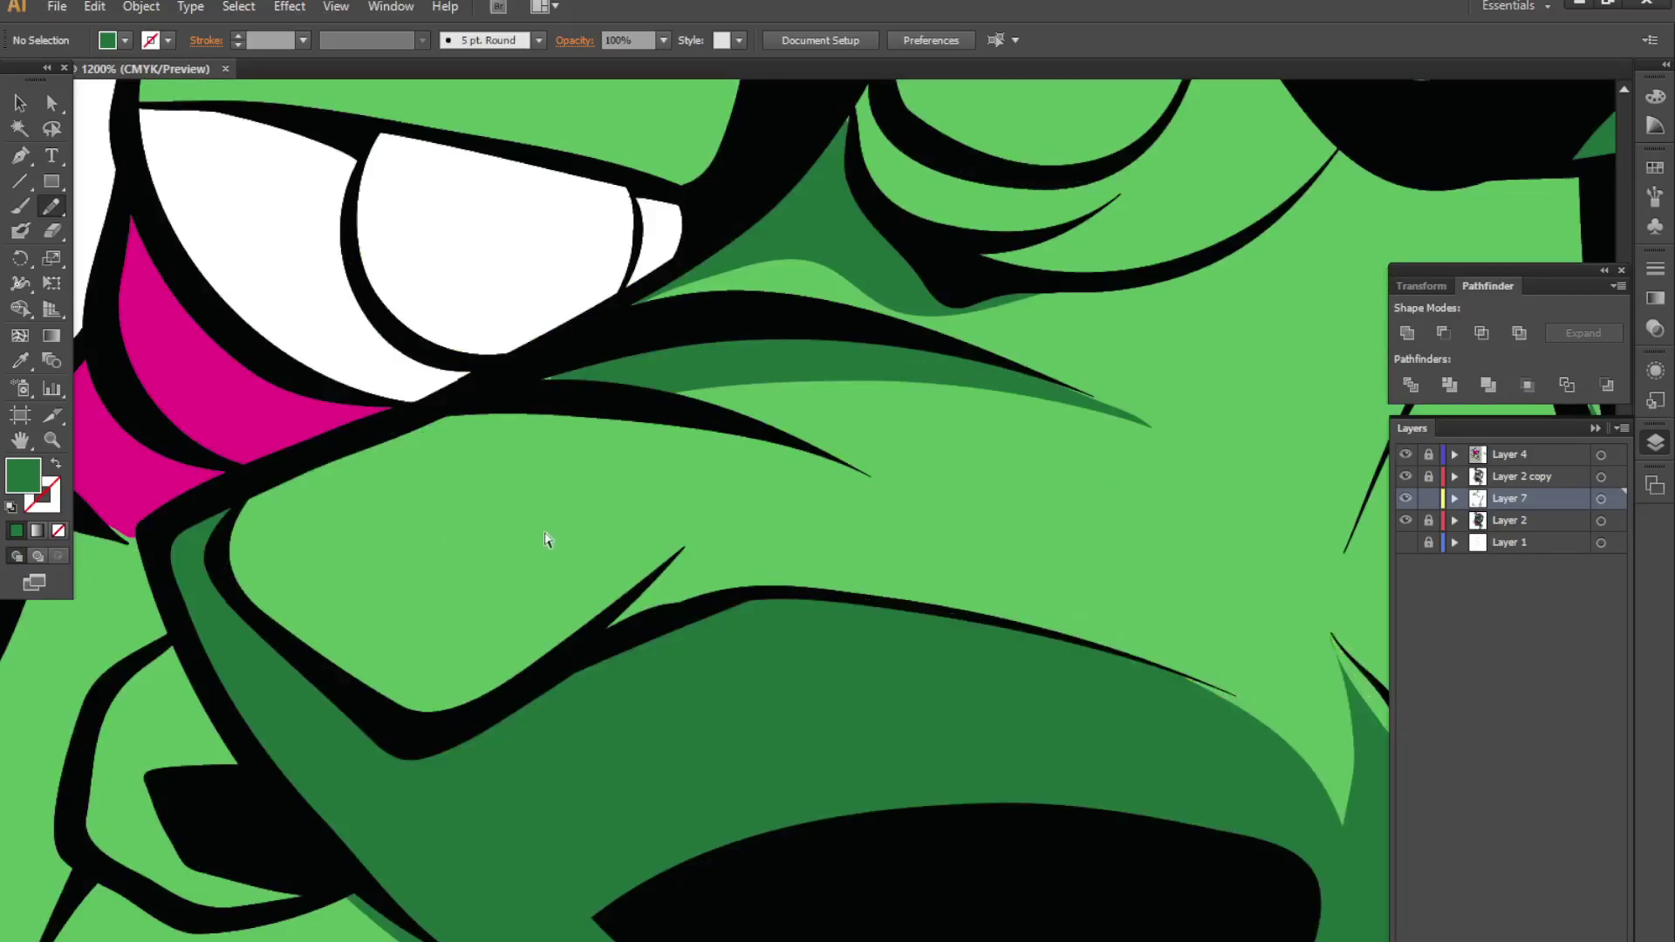
- Draw a thin curved calligraphic Paintbrush stroke beneath the nose line
{"action": "scroll", "coordinate": [551, 534], "scroll_direction": "down", "scroll_amount": 4}
{"action": "scroll", "coordinate": [541, 562], "scroll_direction": "down", "scroll_amount": 2}
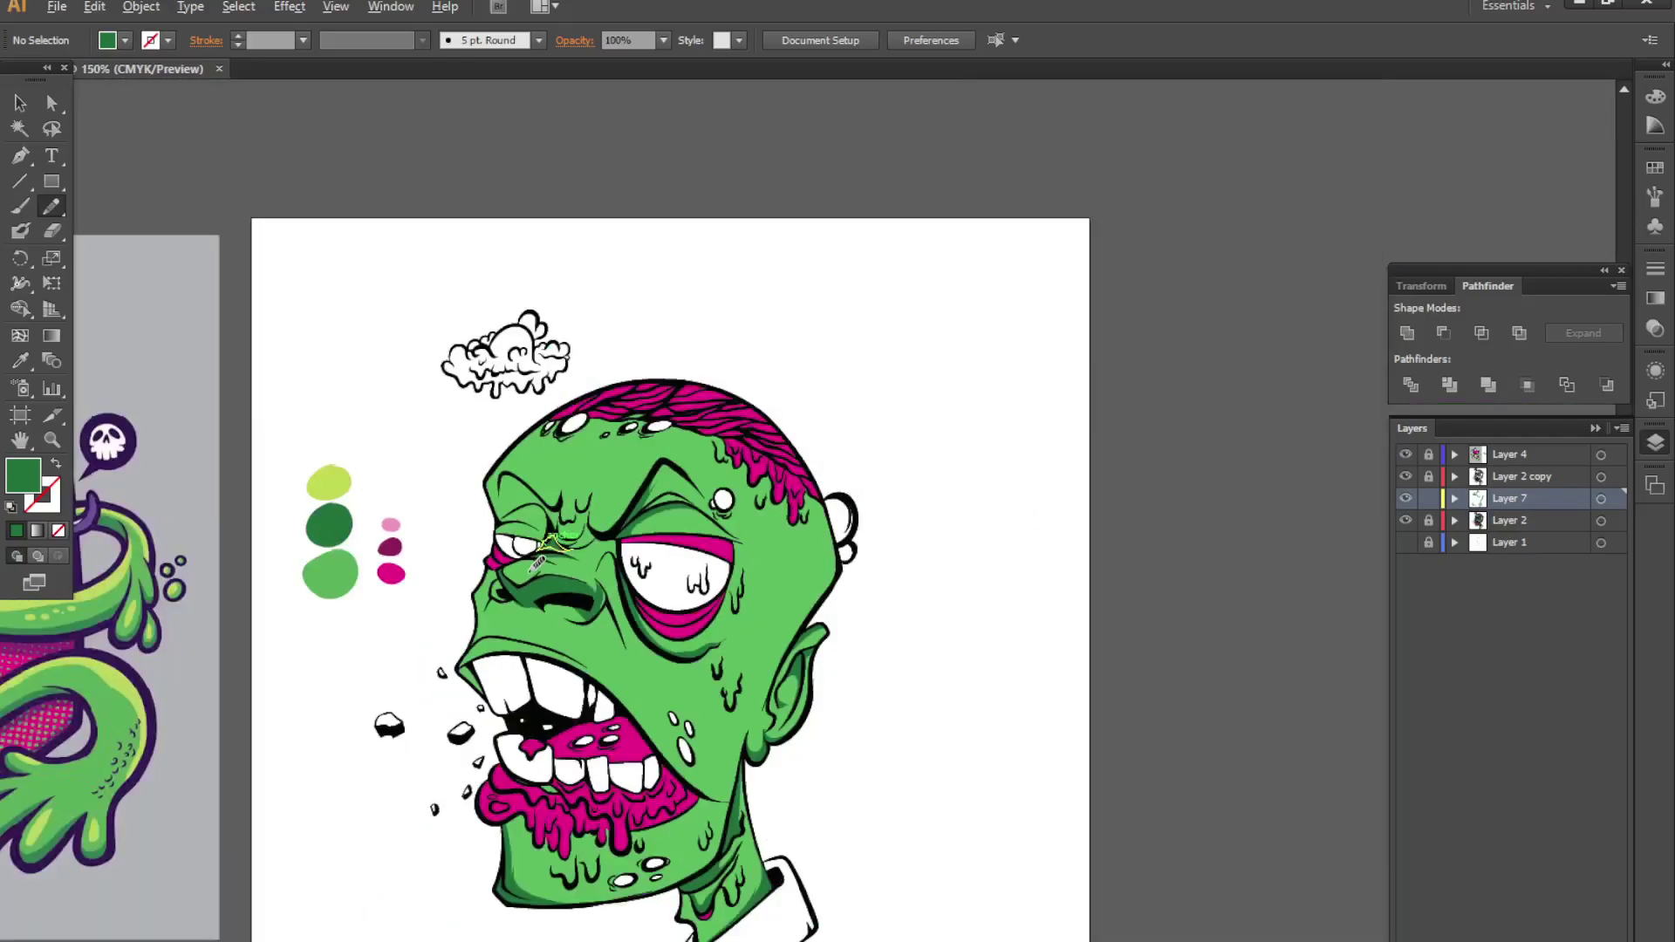
{"action": "scroll", "coordinate": [567, 585], "scroll_direction": "up", "scroll_amount": 4}
{"action": "key", "text": "b"}
{"action": "scroll", "coordinate": [572, 591], "scroll_direction": "up", "scroll_amount": 2}
{"action": "scroll", "coordinate": [604, 529], "scroll_direction": "up", "scroll_amount": 2}
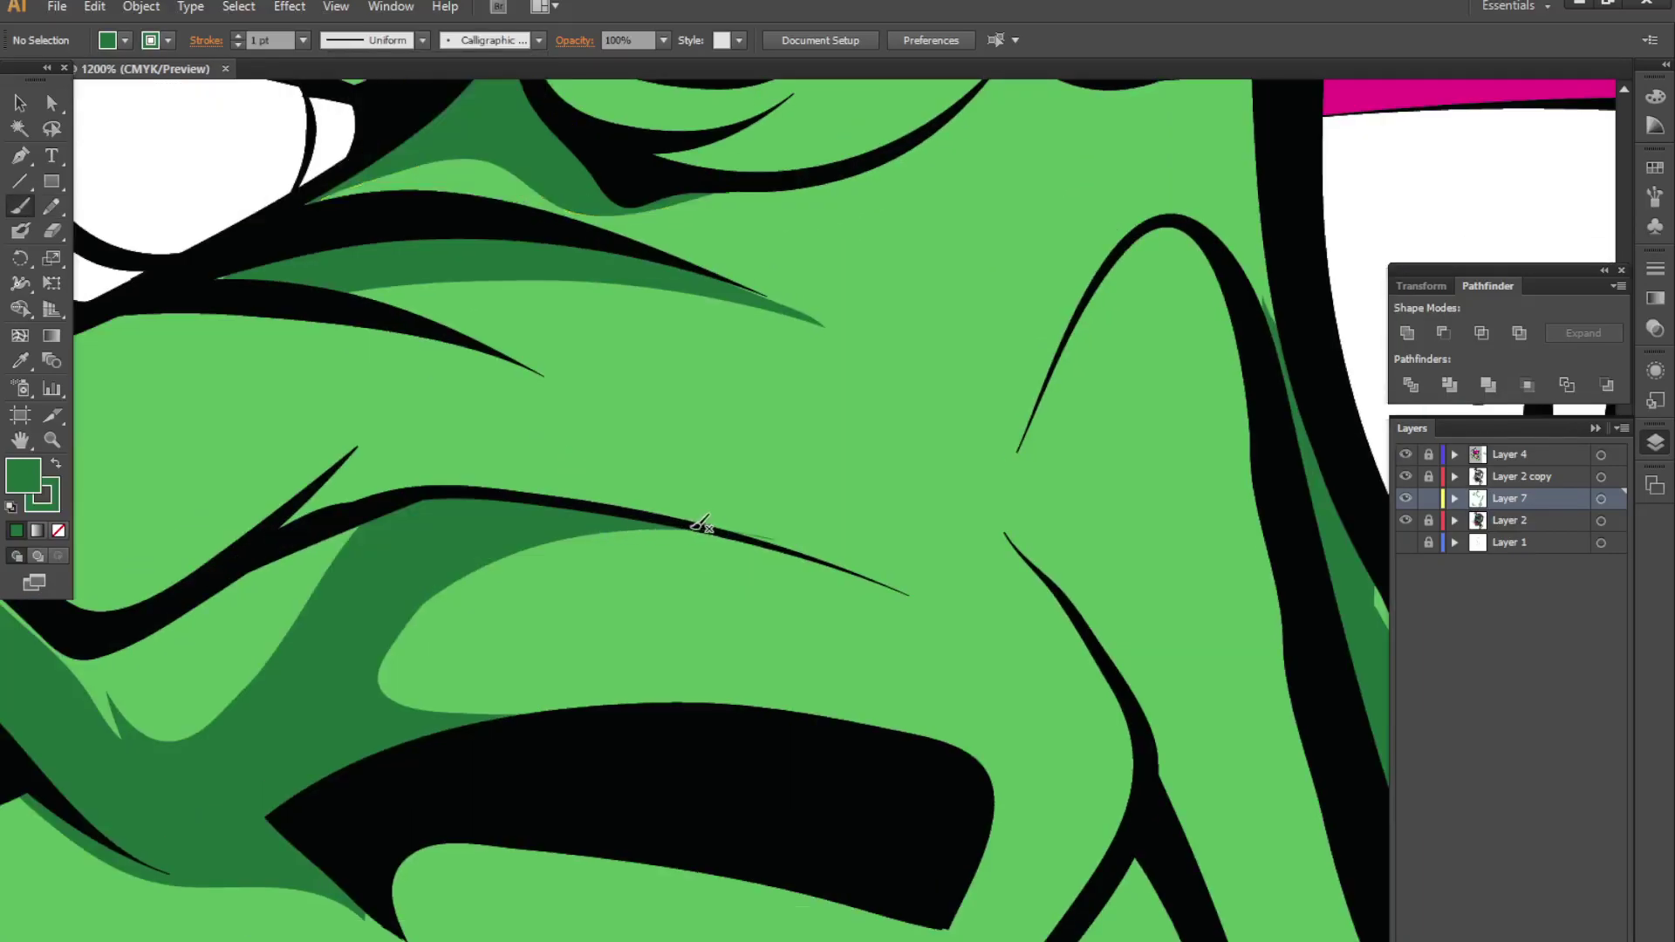
{"action": "left_click_drag", "start_coordinate": [702, 524], "coordinate": [486, 678]}
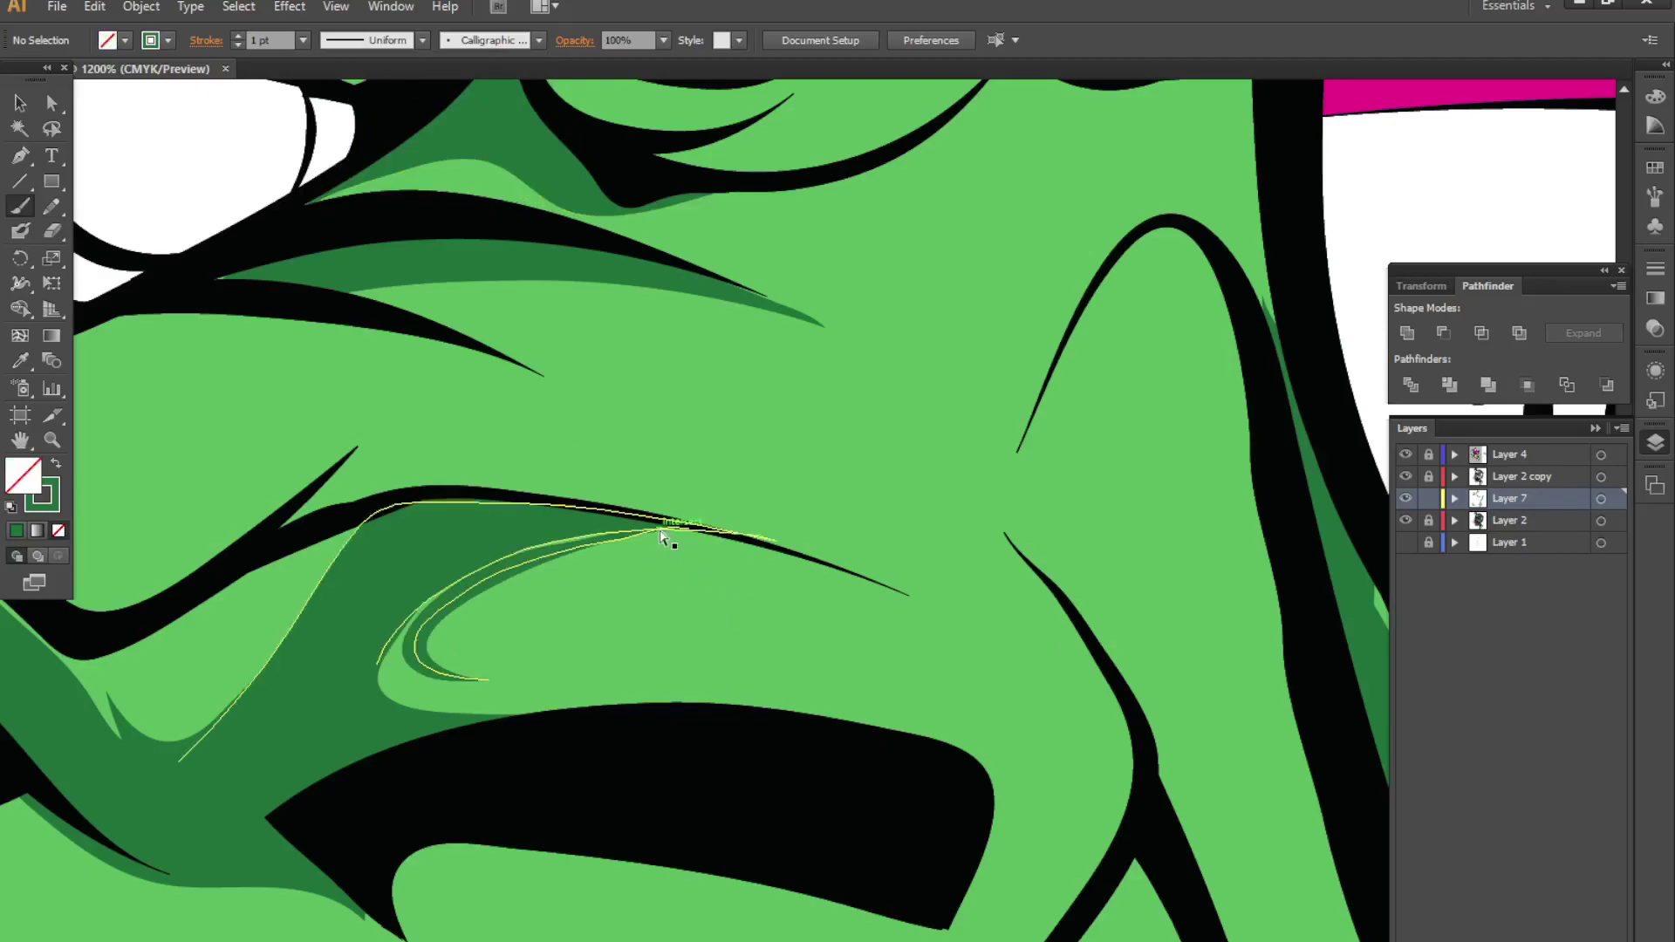
{"action": "left_click_drag", "start_coordinate": [697, 525], "coordinate": [567, 678]}
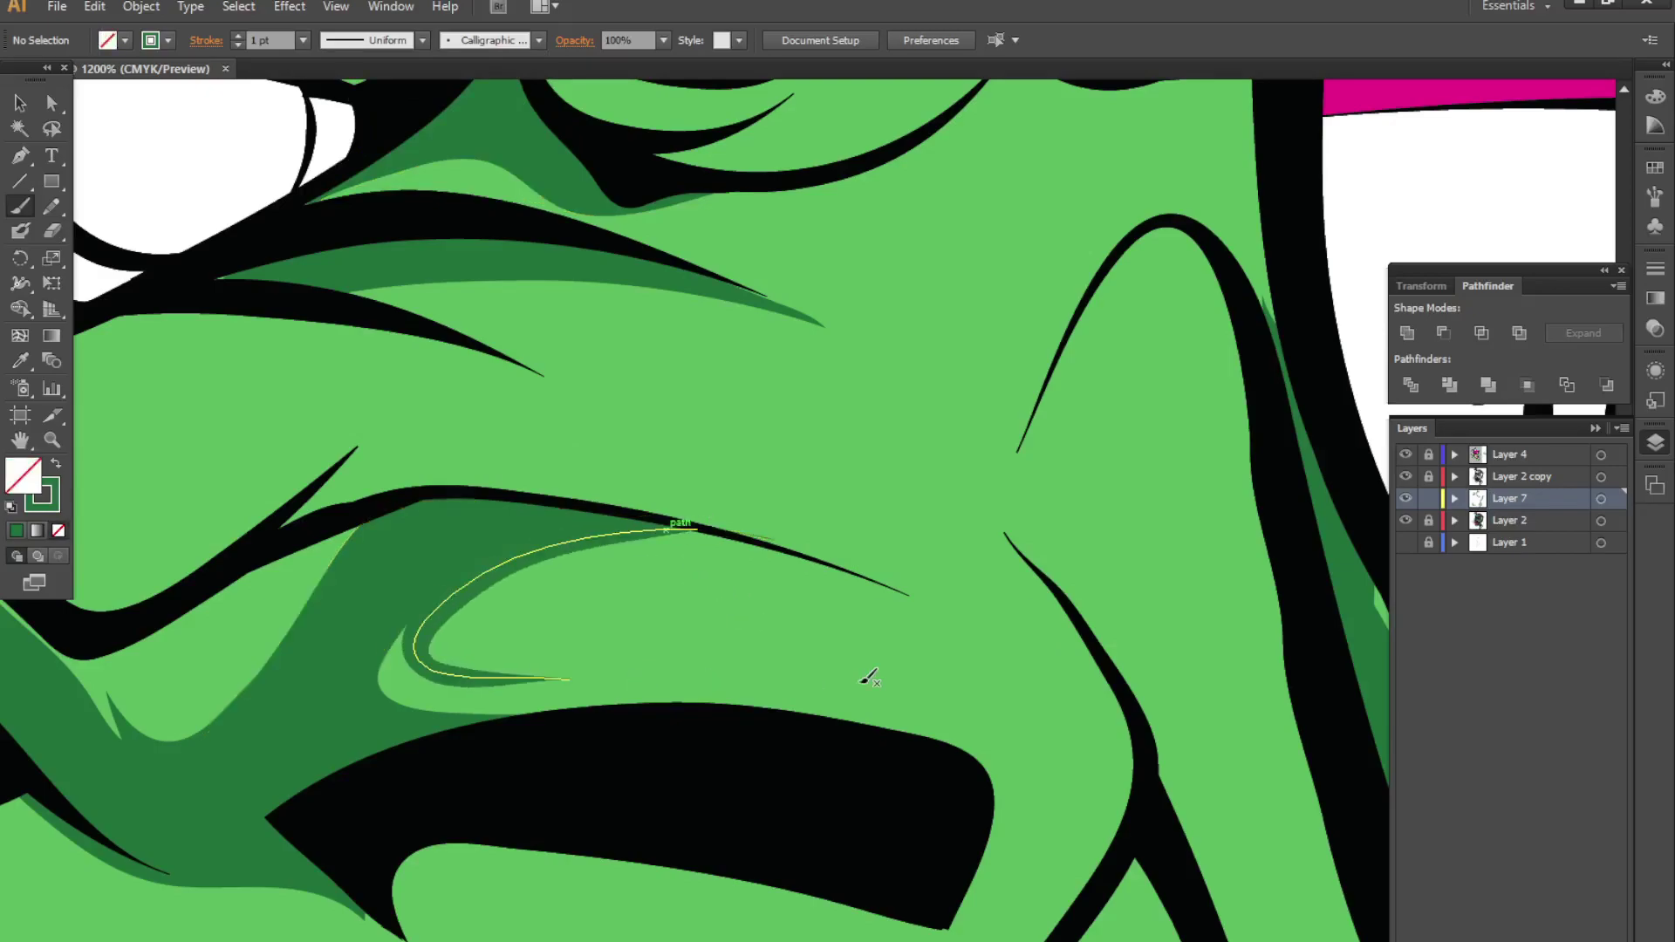
{"action": "scroll", "coordinate": [866, 672], "scroll_direction": "down", "scroll_amount": 6}
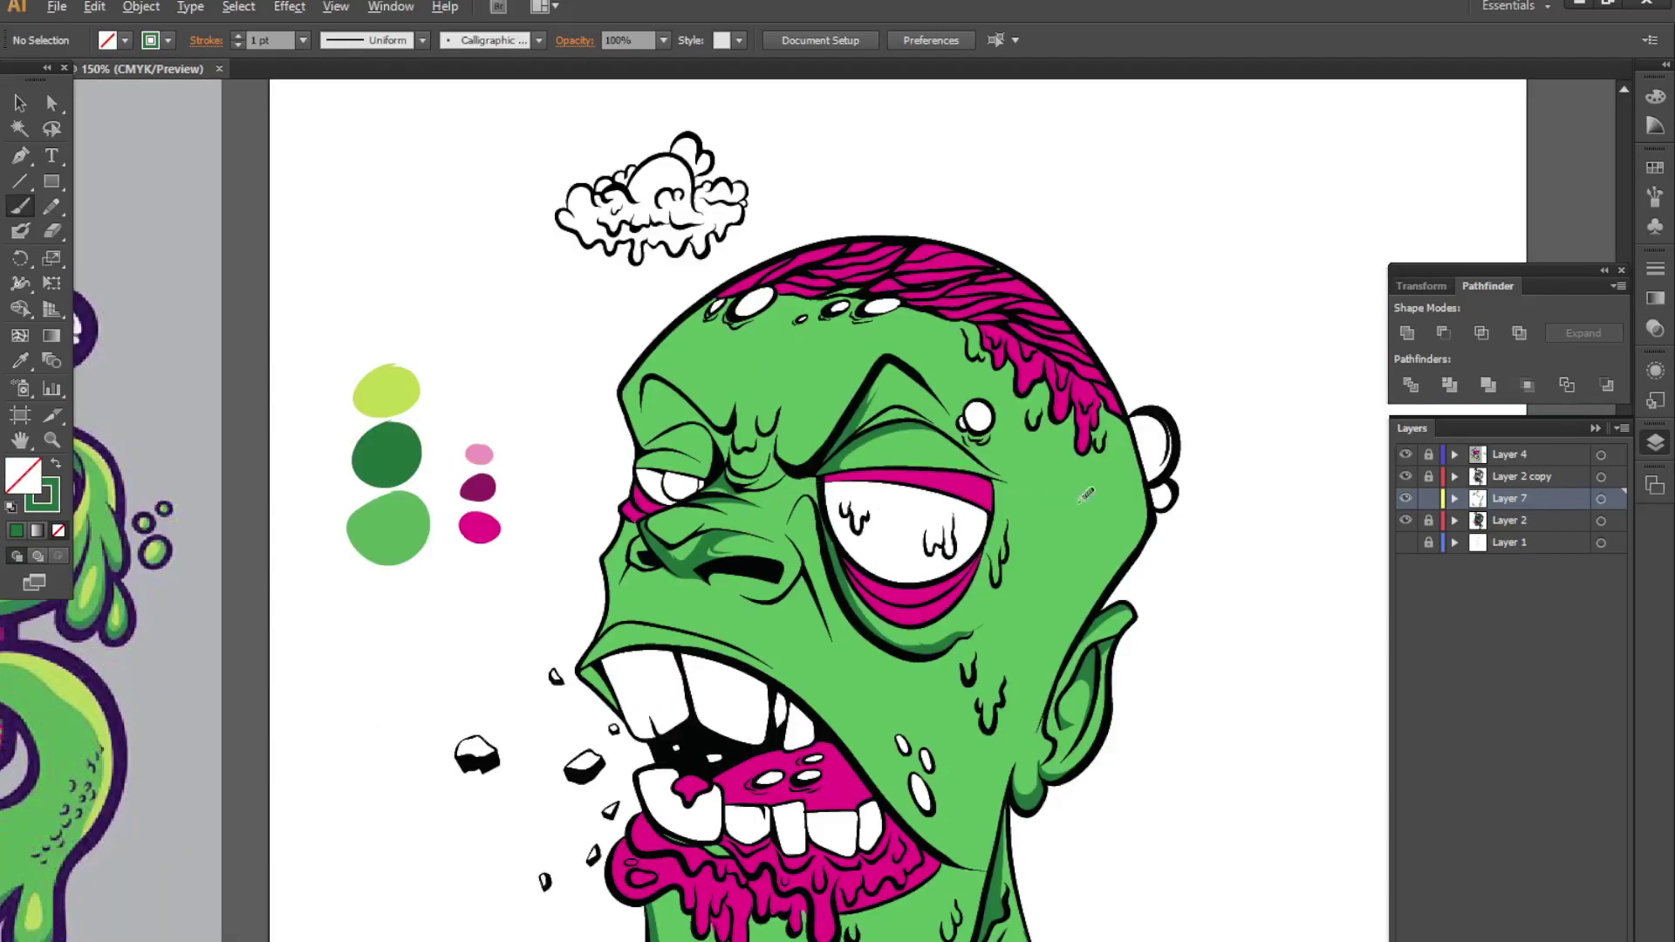
{"action": "scroll", "coordinate": [1189, 553], "scroll_direction": "up", "scroll_amount": 4, "text": "alt"}
- With the Pencil and a dark-green fill, shade the drip beside the eye and the lower drip
{"action": "key", "text": "n"}
{"action": "key", "text": "shift+x"}
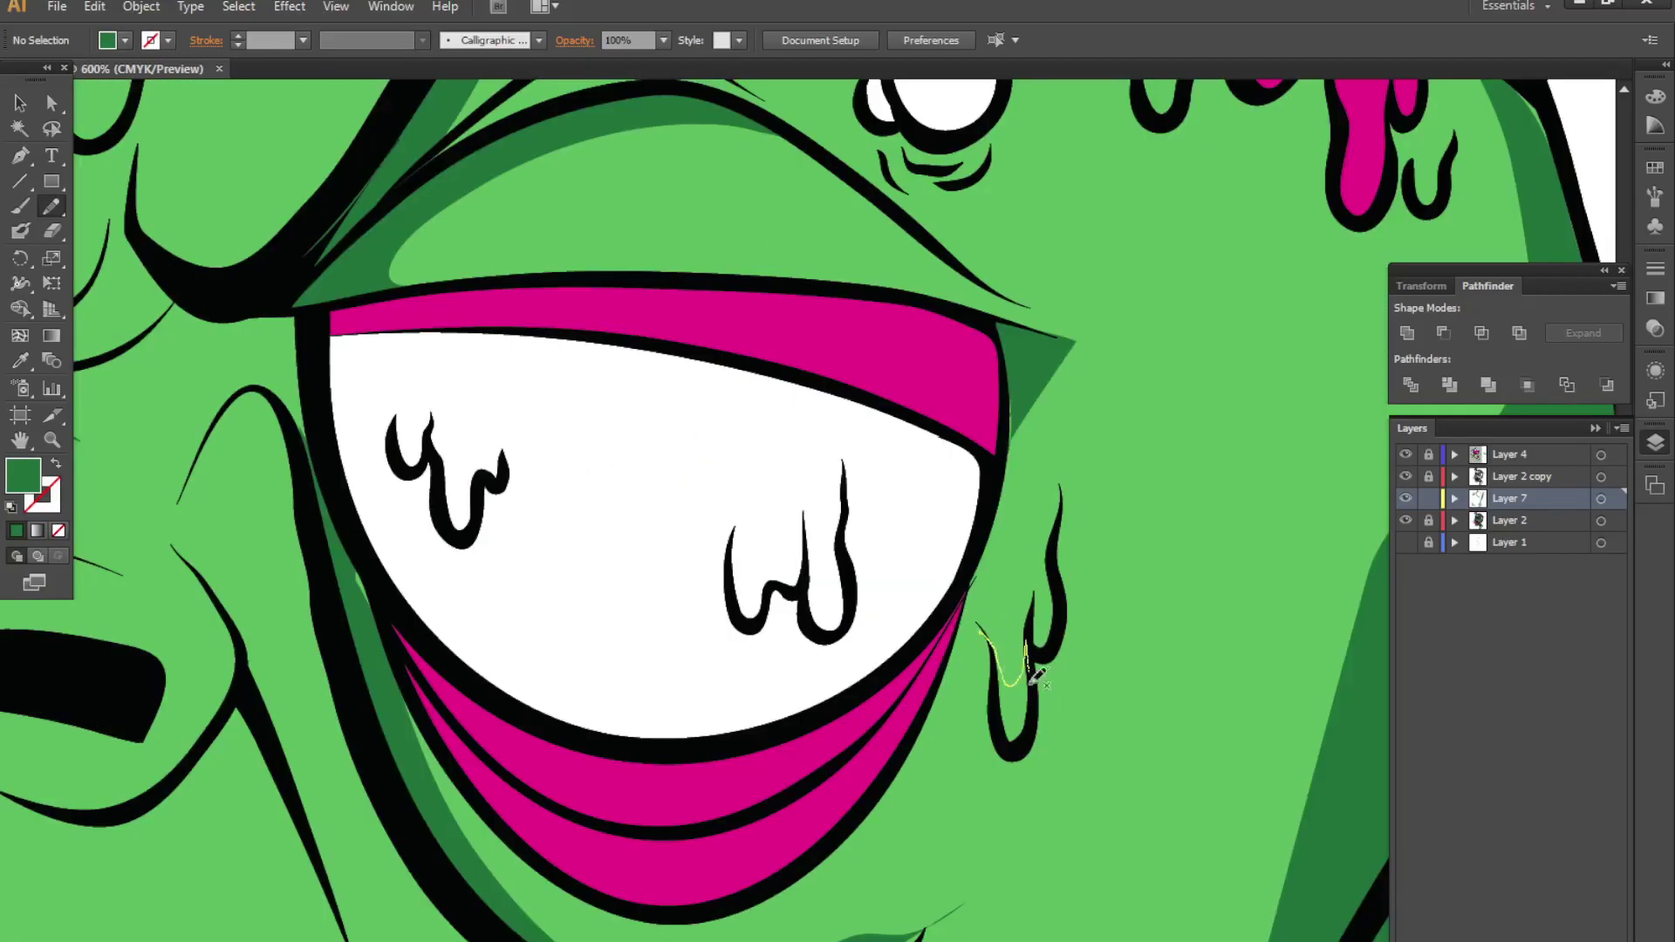
{"action": "mouse_move", "coordinate": [1038, 674]}
{"action": "left_mouse_down"}
{"action": "mouse_move", "coordinate": [1003, 655]}
{"action": "mouse_move", "coordinate": [1033, 610]}
{"action": "left_mouse_up"}
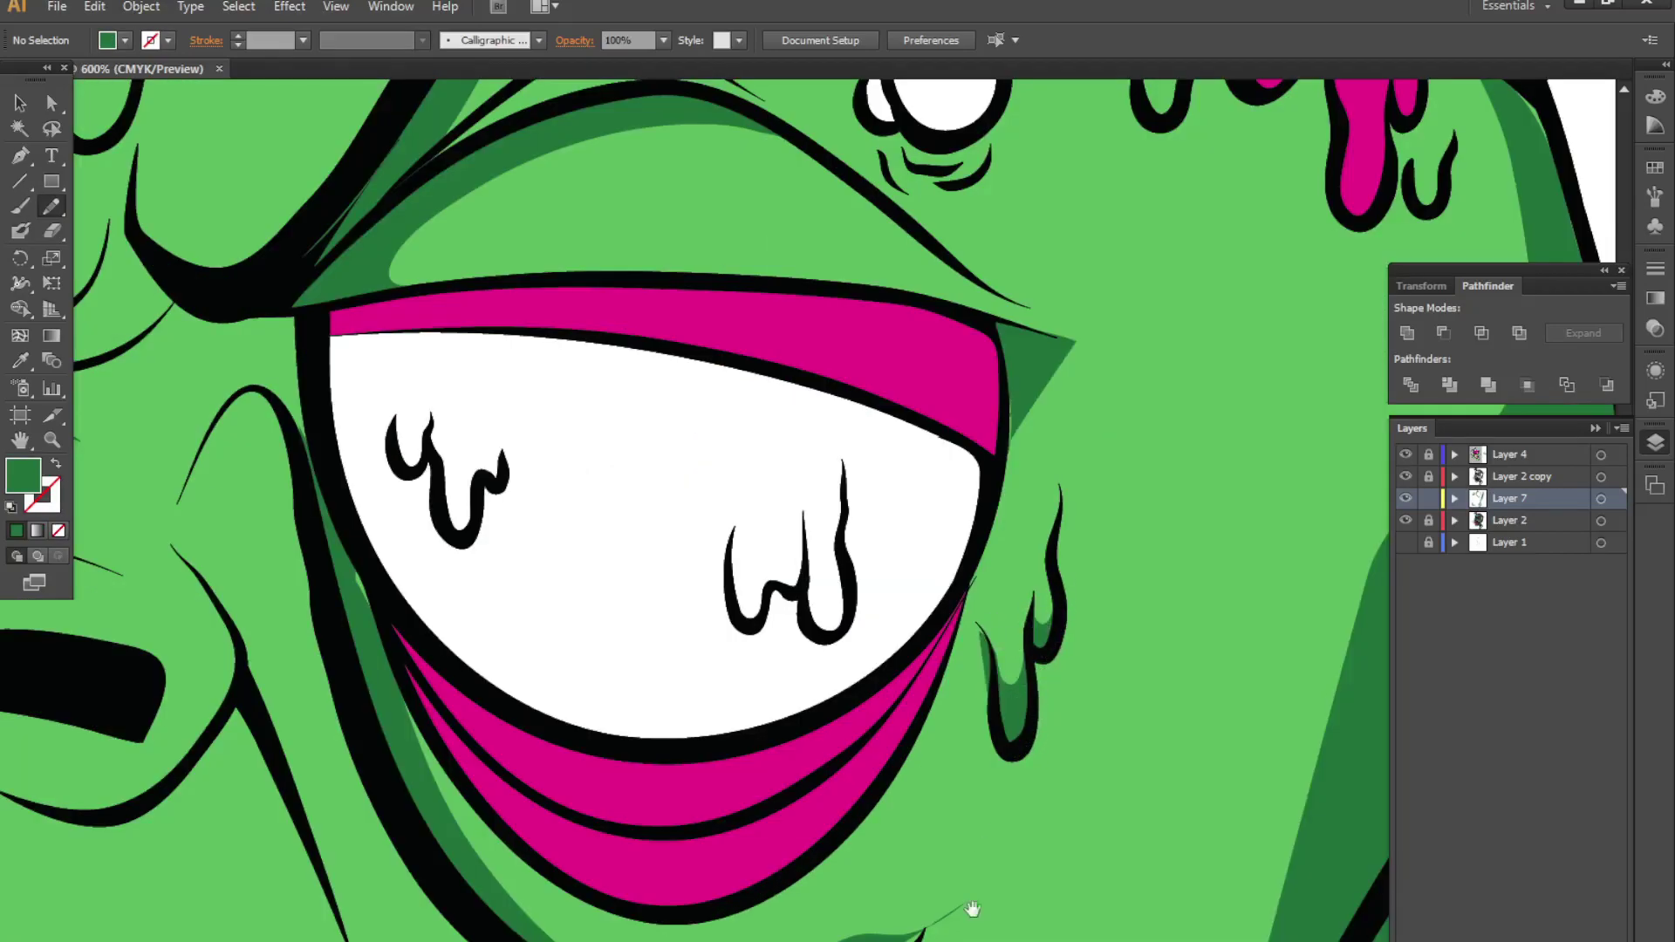
{"action": "scroll", "coordinate": [866, 641], "scroll_direction": "down", "scroll_amount": 5}
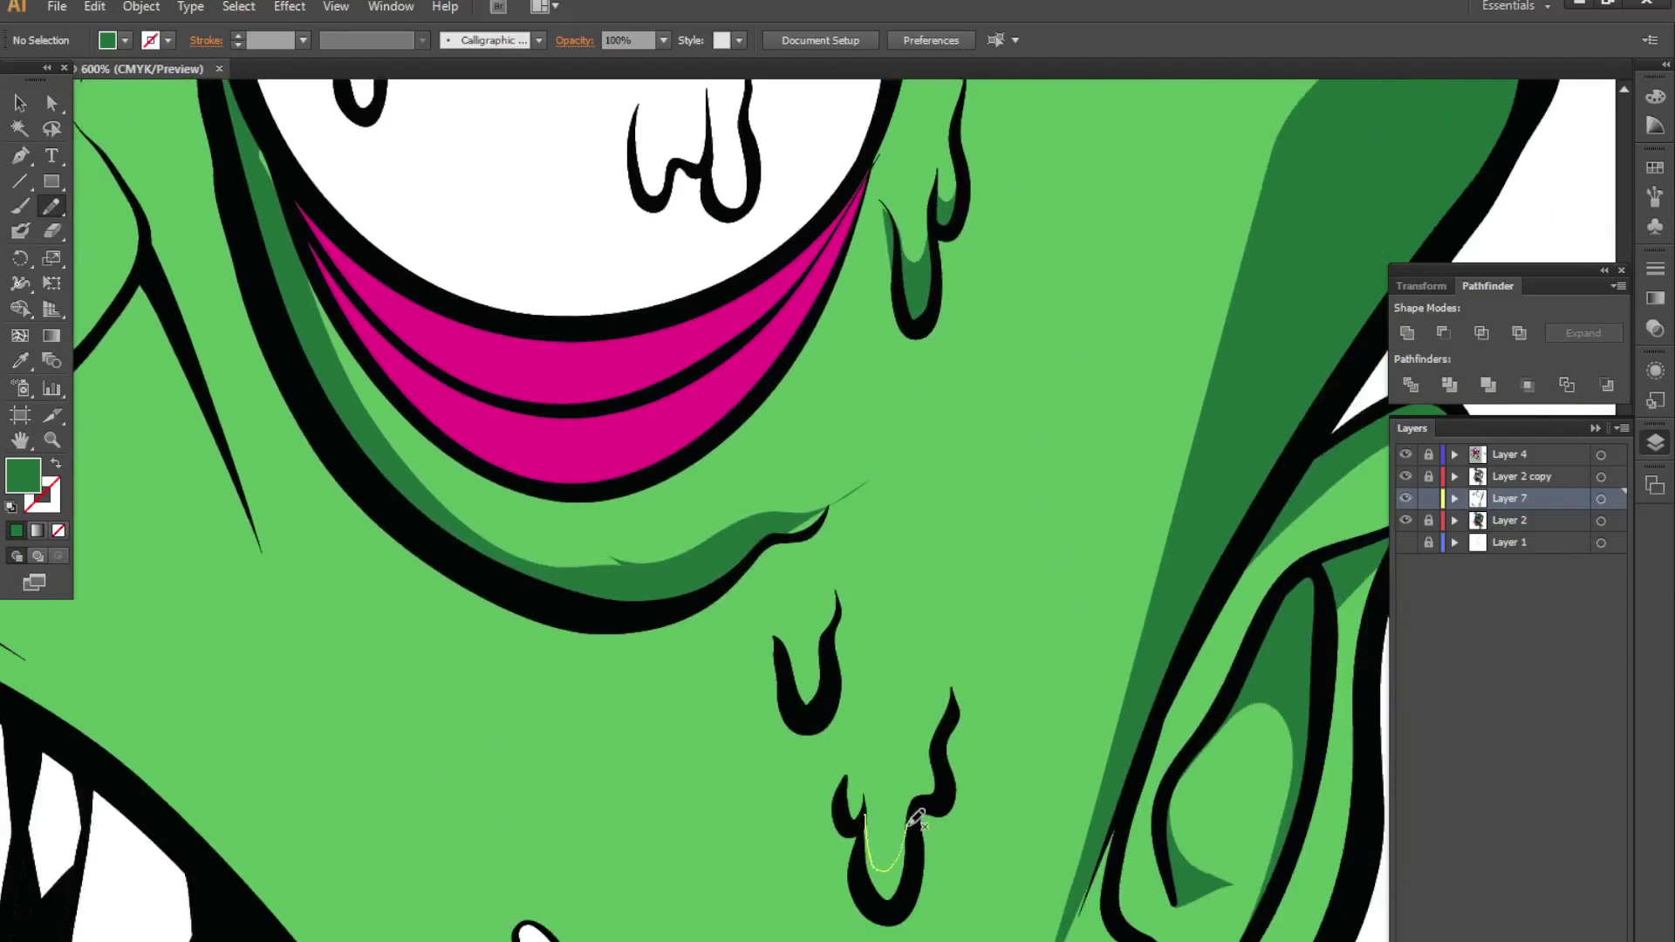
{"action": "left_click_drag", "start_coordinate": [916, 820], "coordinate": [861, 870]}
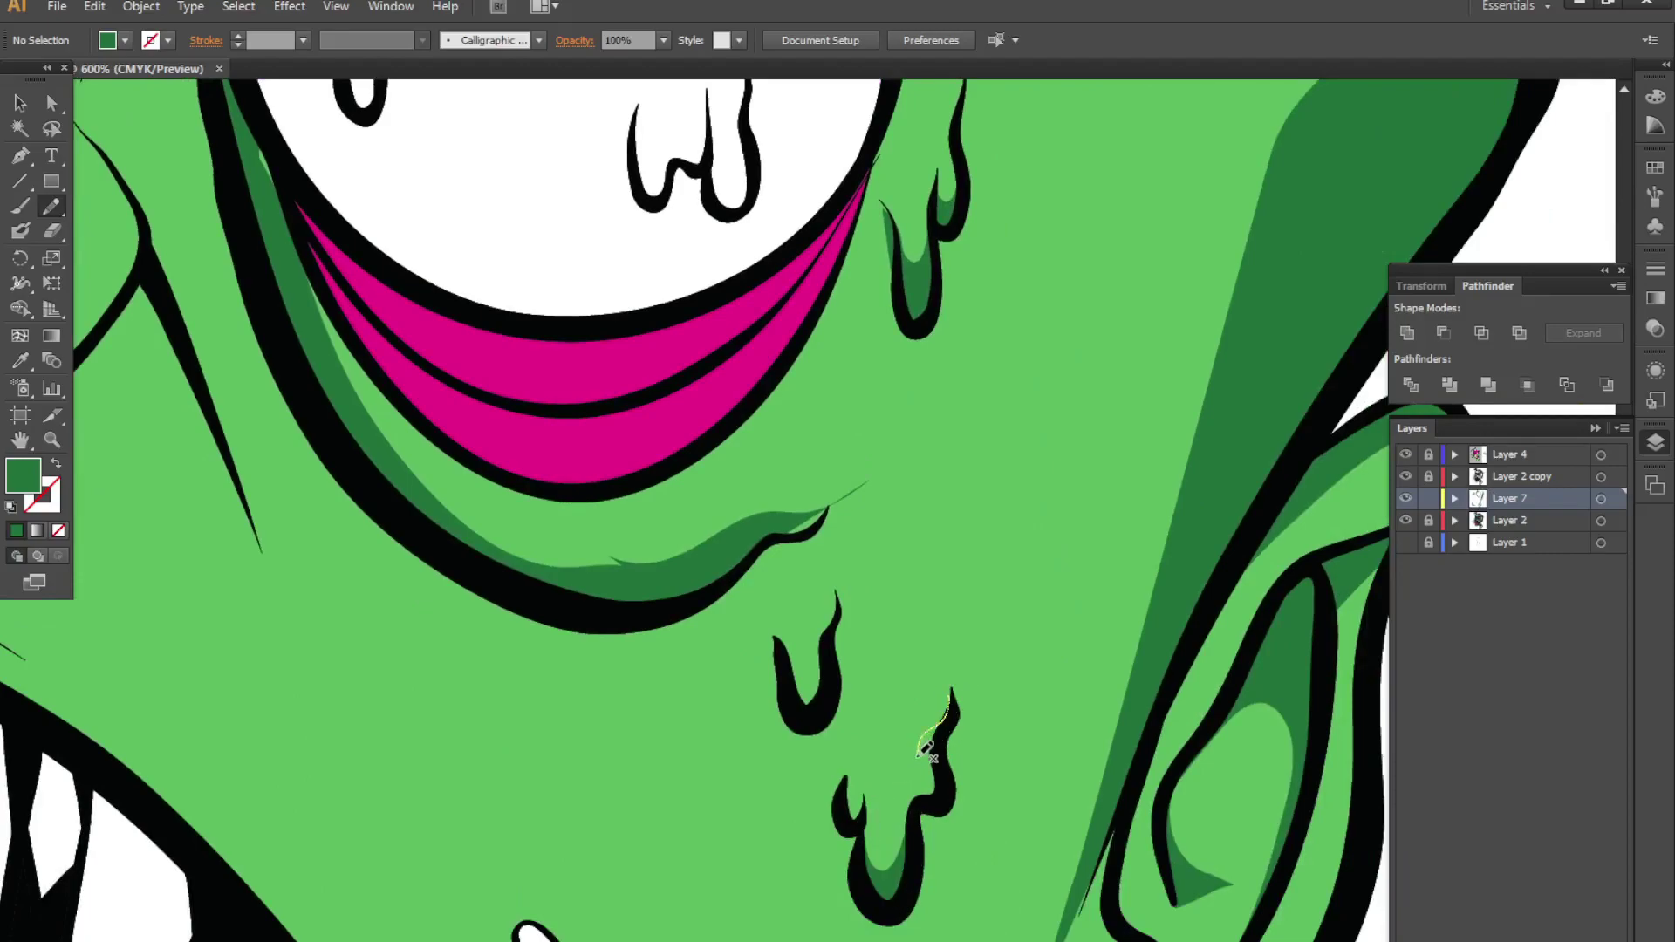
{"action": "left_click_drag", "start_coordinate": [908, 805], "coordinate": [957, 693]}
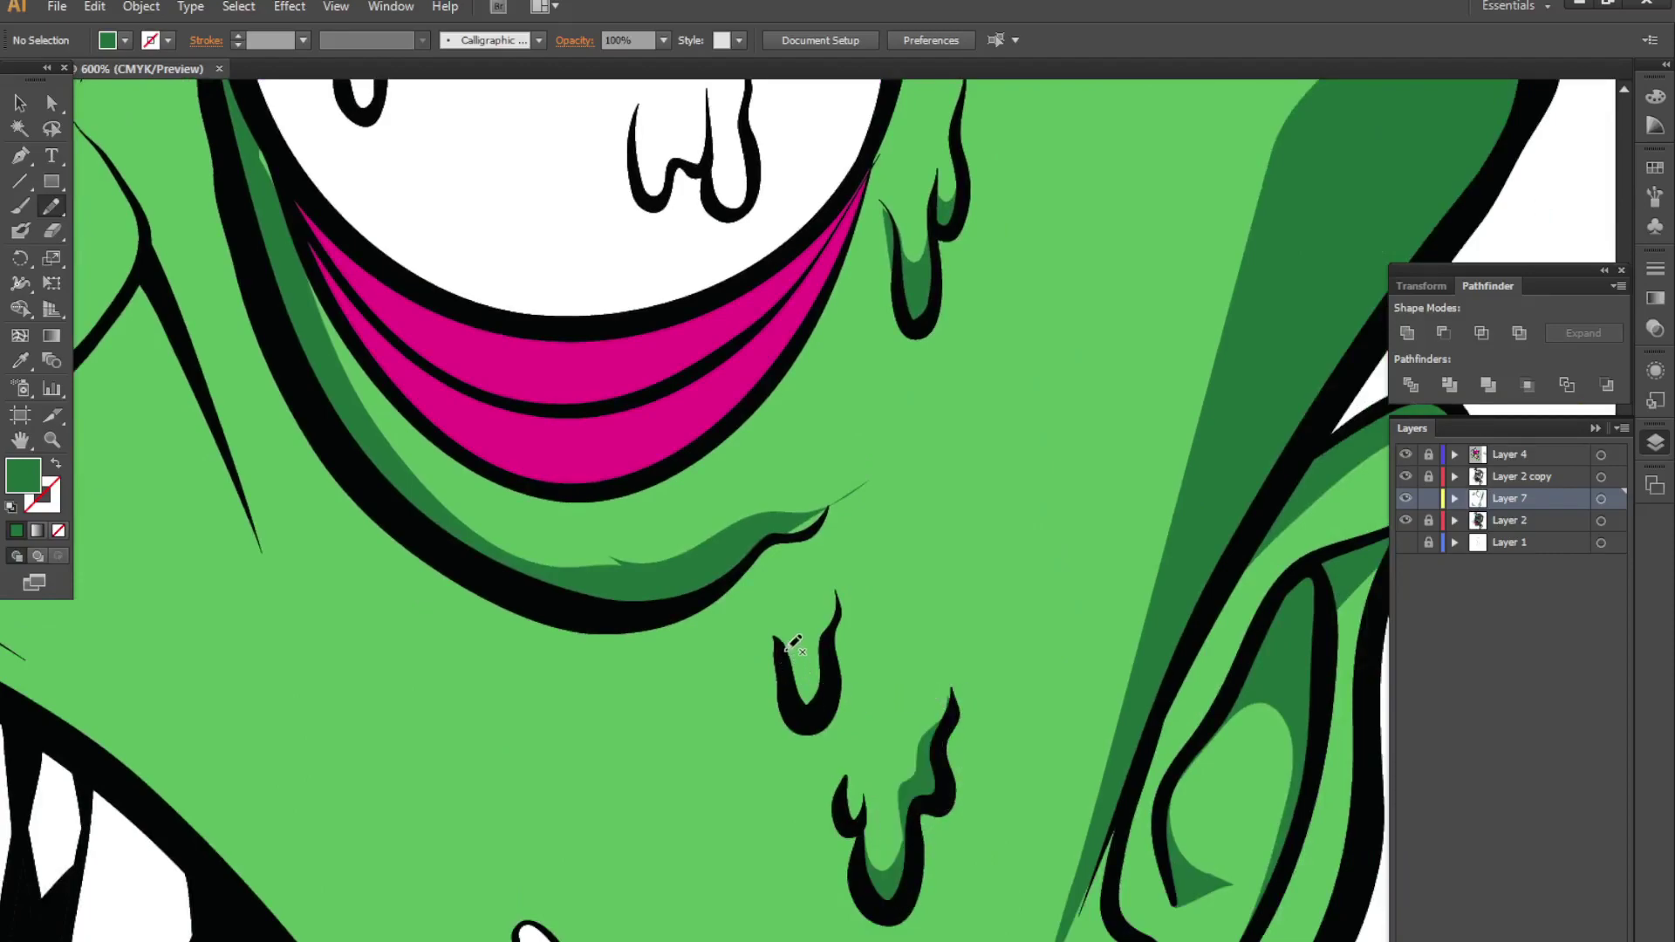
{"action": "left_click_drag", "start_coordinate": [808, 664], "coordinate": [798, 697]}
- Erase the stray sliver past the drip tip, then shade the jaw-line tip and eye's right edge
{"action": "scroll", "coordinate": [867, 456], "scroll_direction": "up", "scroll_amount": 1}
{"action": "key", "text": "shift+e"}
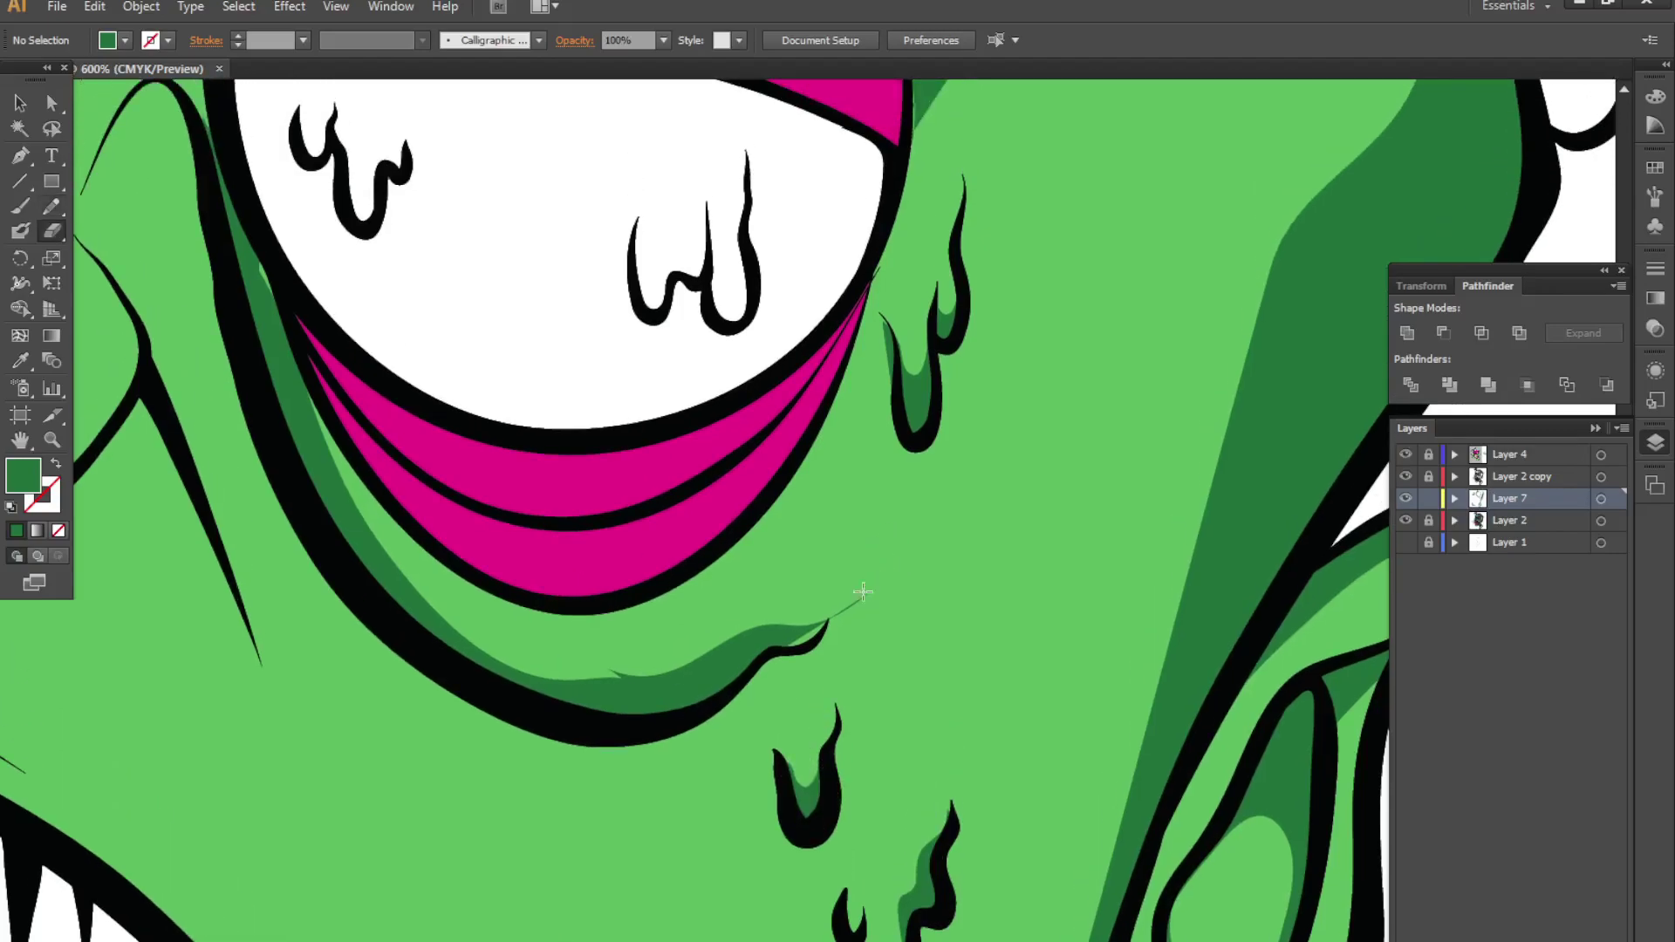
{"action": "left_click_drag", "start_coordinate": [858, 613], "coordinate": [772, 615]}
{"action": "key", "text": "n"}
{"action": "left_click_drag", "start_coordinate": [820, 460], "coordinate": [807, 590]}
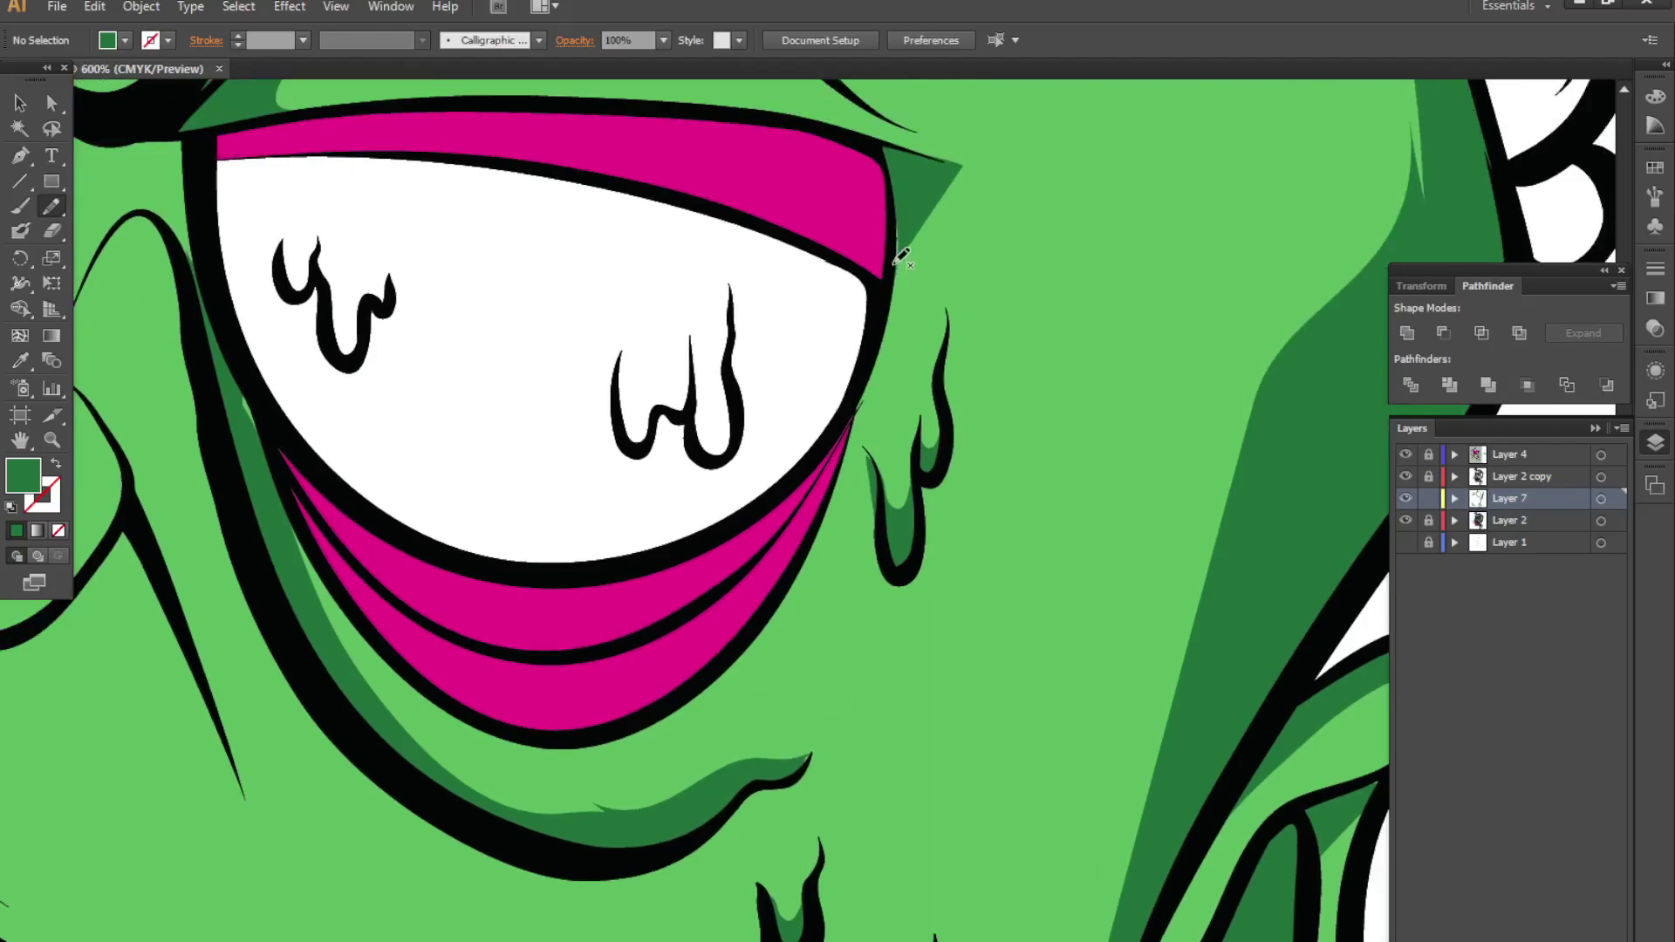
{"action": "mouse_move", "coordinate": [898, 231]}
{"action": "left_mouse_down"}
{"action": "mouse_move", "coordinate": [475, 729]}
{"action": "mouse_move", "coordinate": [864, 373]}
{"action": "mouse_move", "coordinate": [894, 262]}
{"action": "left_mouse_up"}
- Shade the inner edges of the chin drips and the small drip under the mouth
{"action": "scroll", "coordinate": [951, 292], "scroll_direction": "down", "scroll_amount": 2}
{"action": "scroll", "coordinate": [955, 288], "scroll_direction": "down", "scroll_amount": 2}
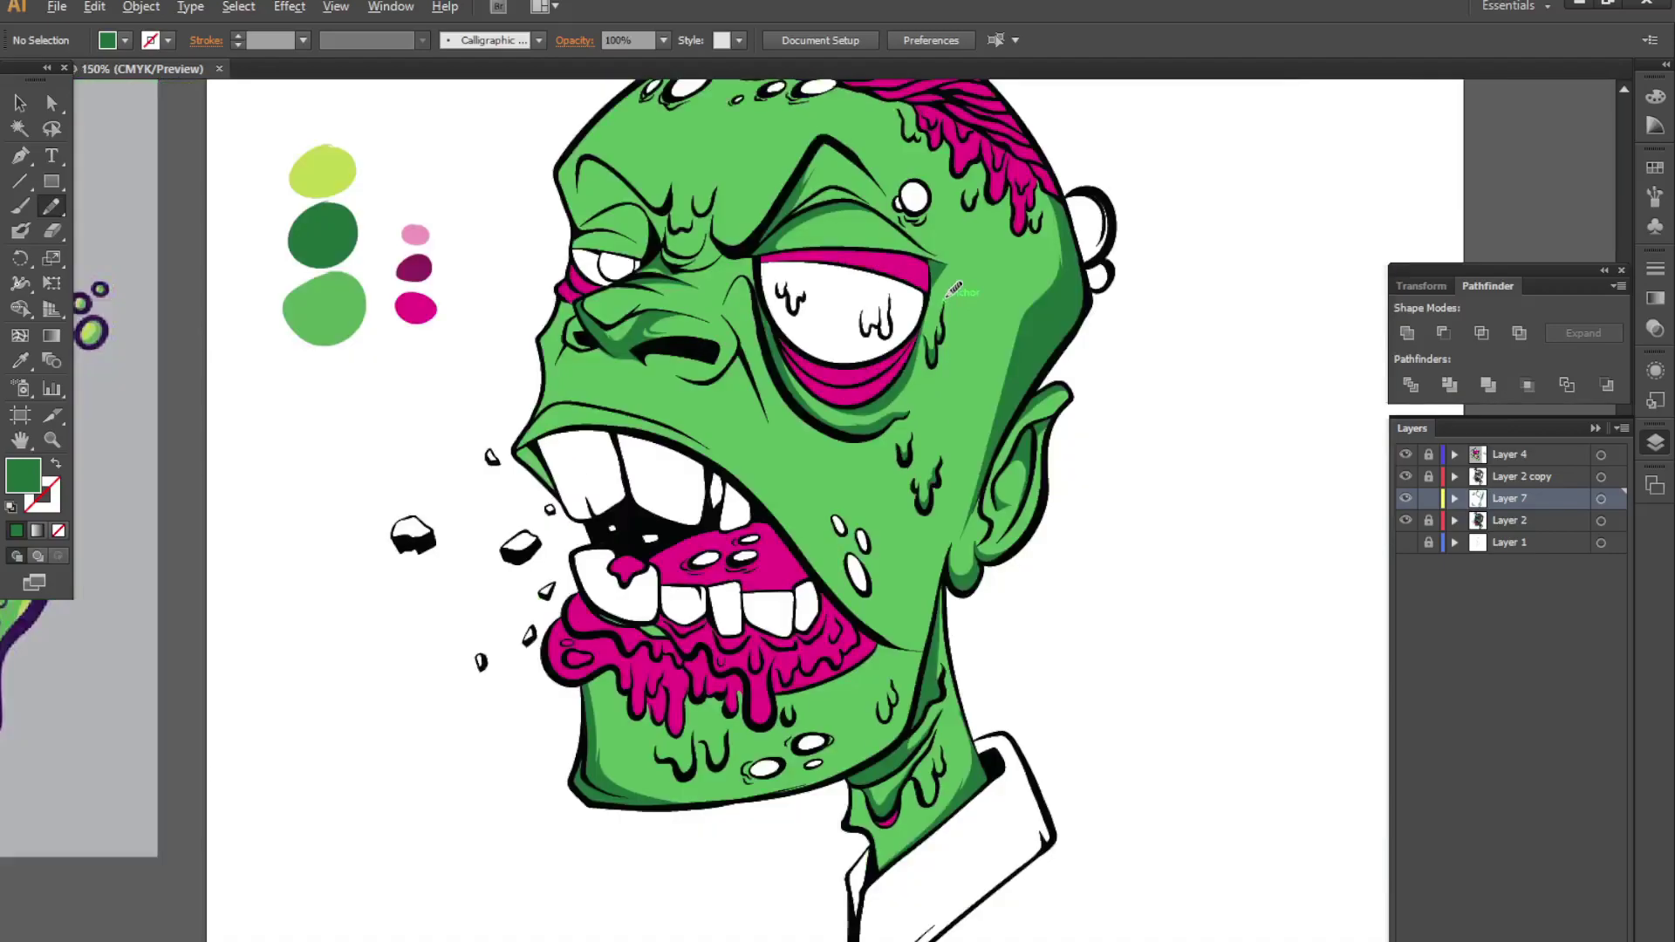
{"action": "scroll", "coordinate": [955, 288], "scroll_direction": "up", "scroll_amount": 1}
{"action": "left_click_drag", "start_coordinate": [711, 440], "coordinate": [769, 462]}
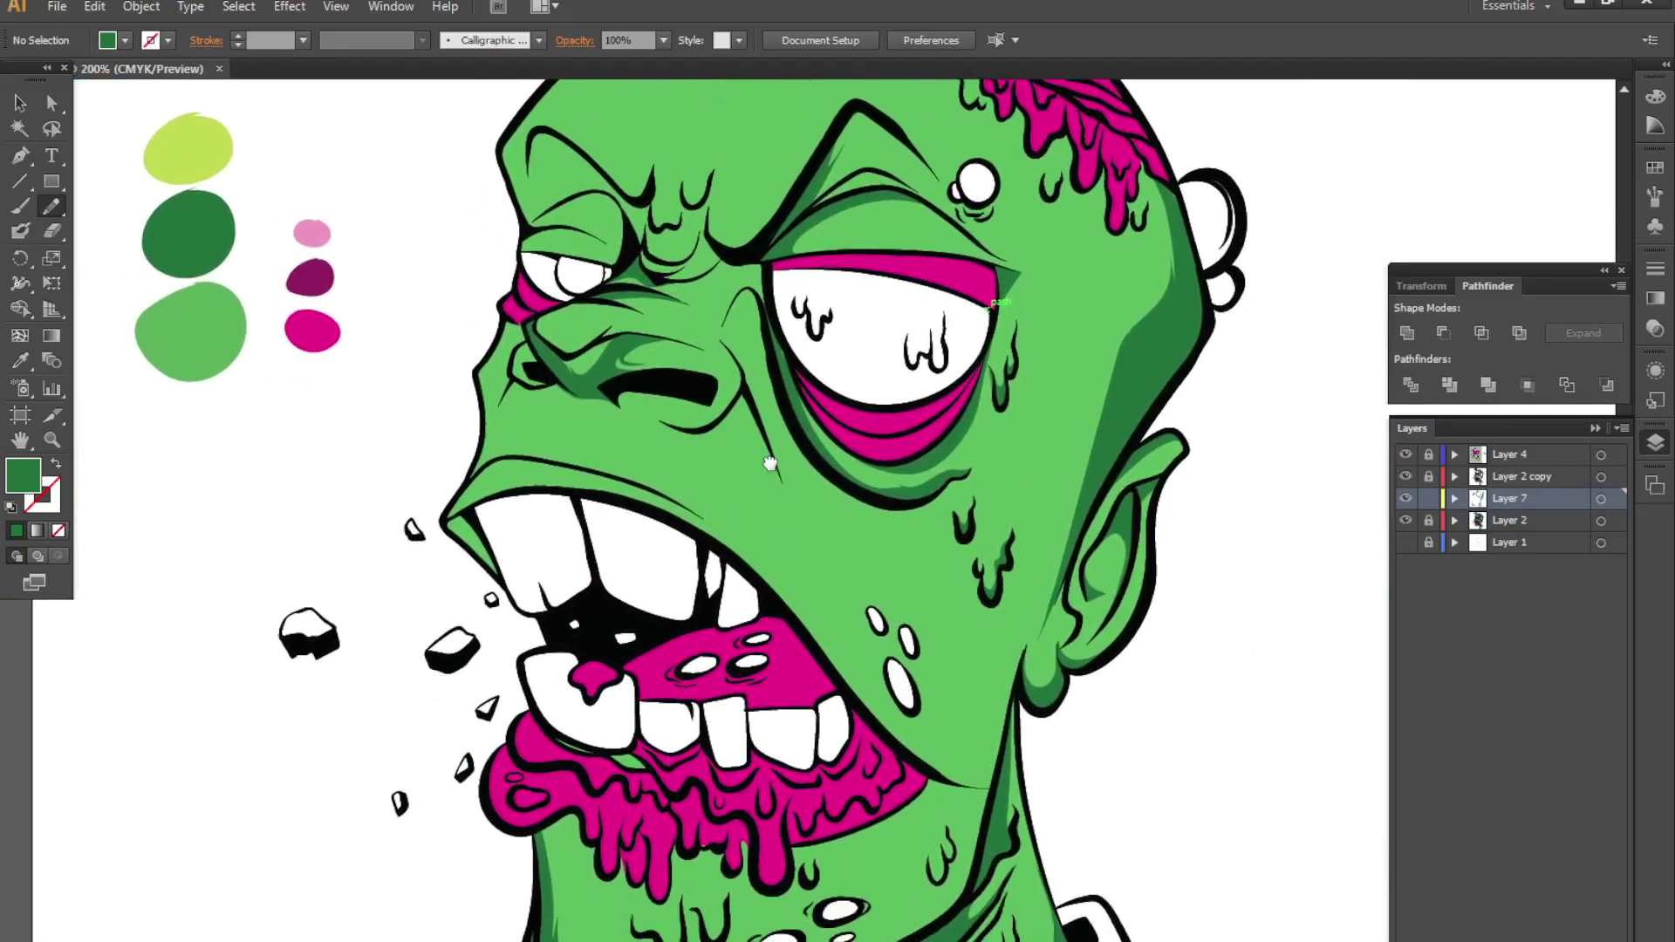
{"action": "scroll", "coordinate": [841, 912], "scroll_direction": "up", "scroll_amount": 2}
{"action": "scroll", "coordinate": [841, 912], "scroll_direction": "up", "scroll_amount": 2}
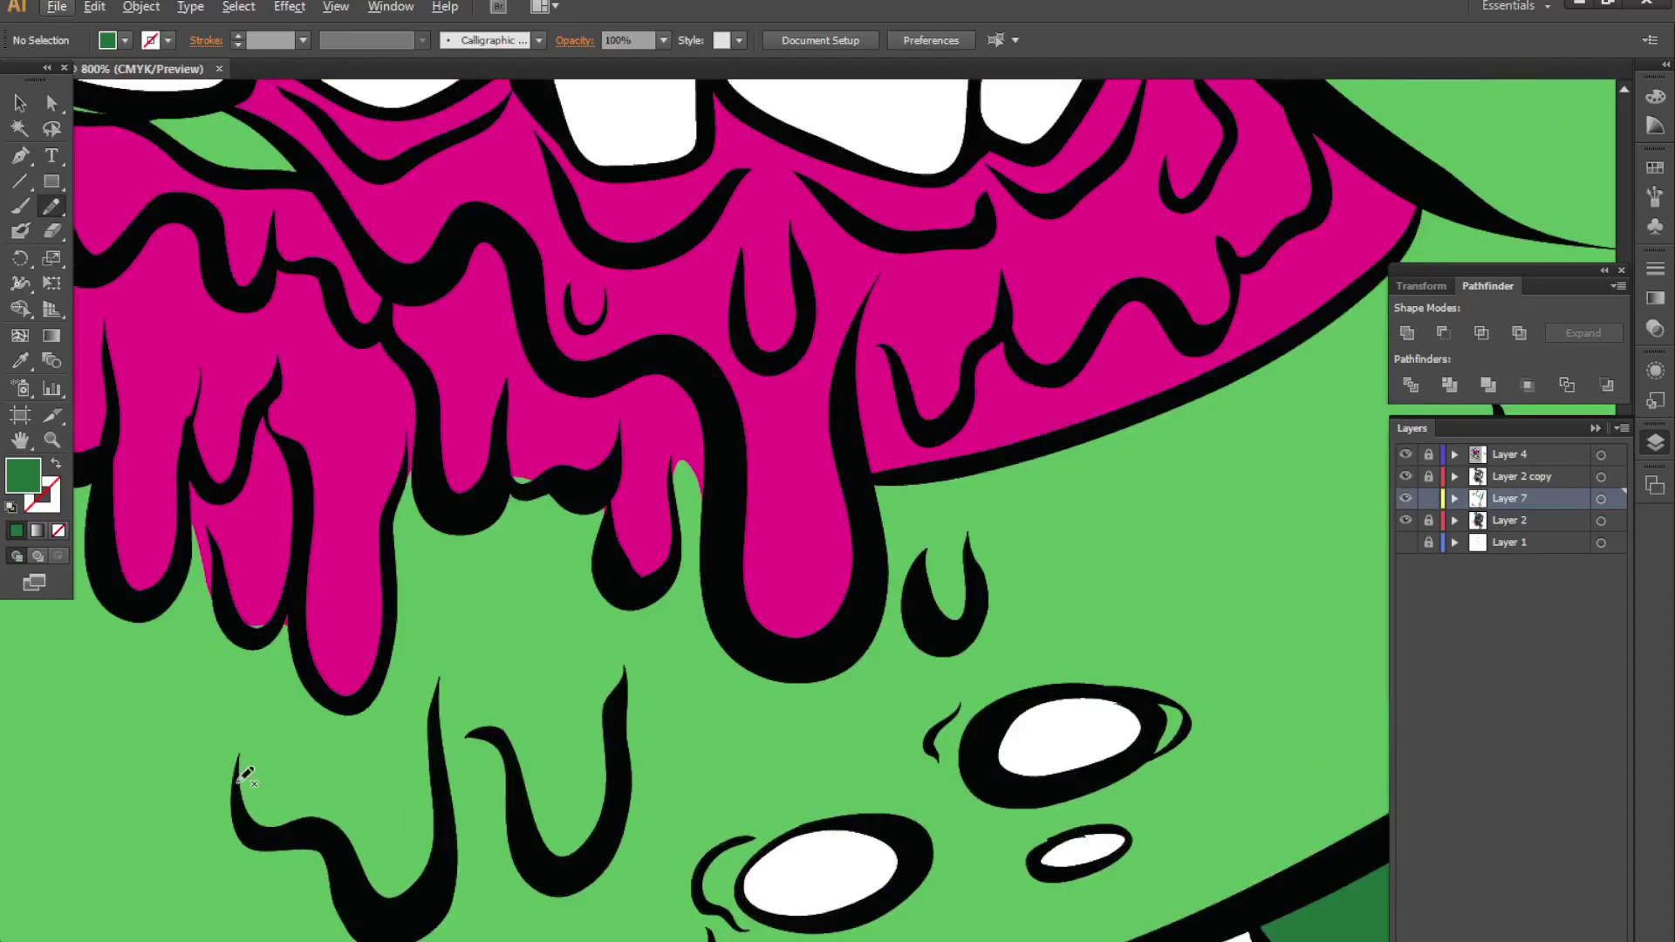
{"action": "left_click_drag", "start_coordinate": [241, 779], "coordinate": [250, 782]}
{"action": "left_click_drag", "start_coordinate": [364, 807], "coordinate": [253, 798]}
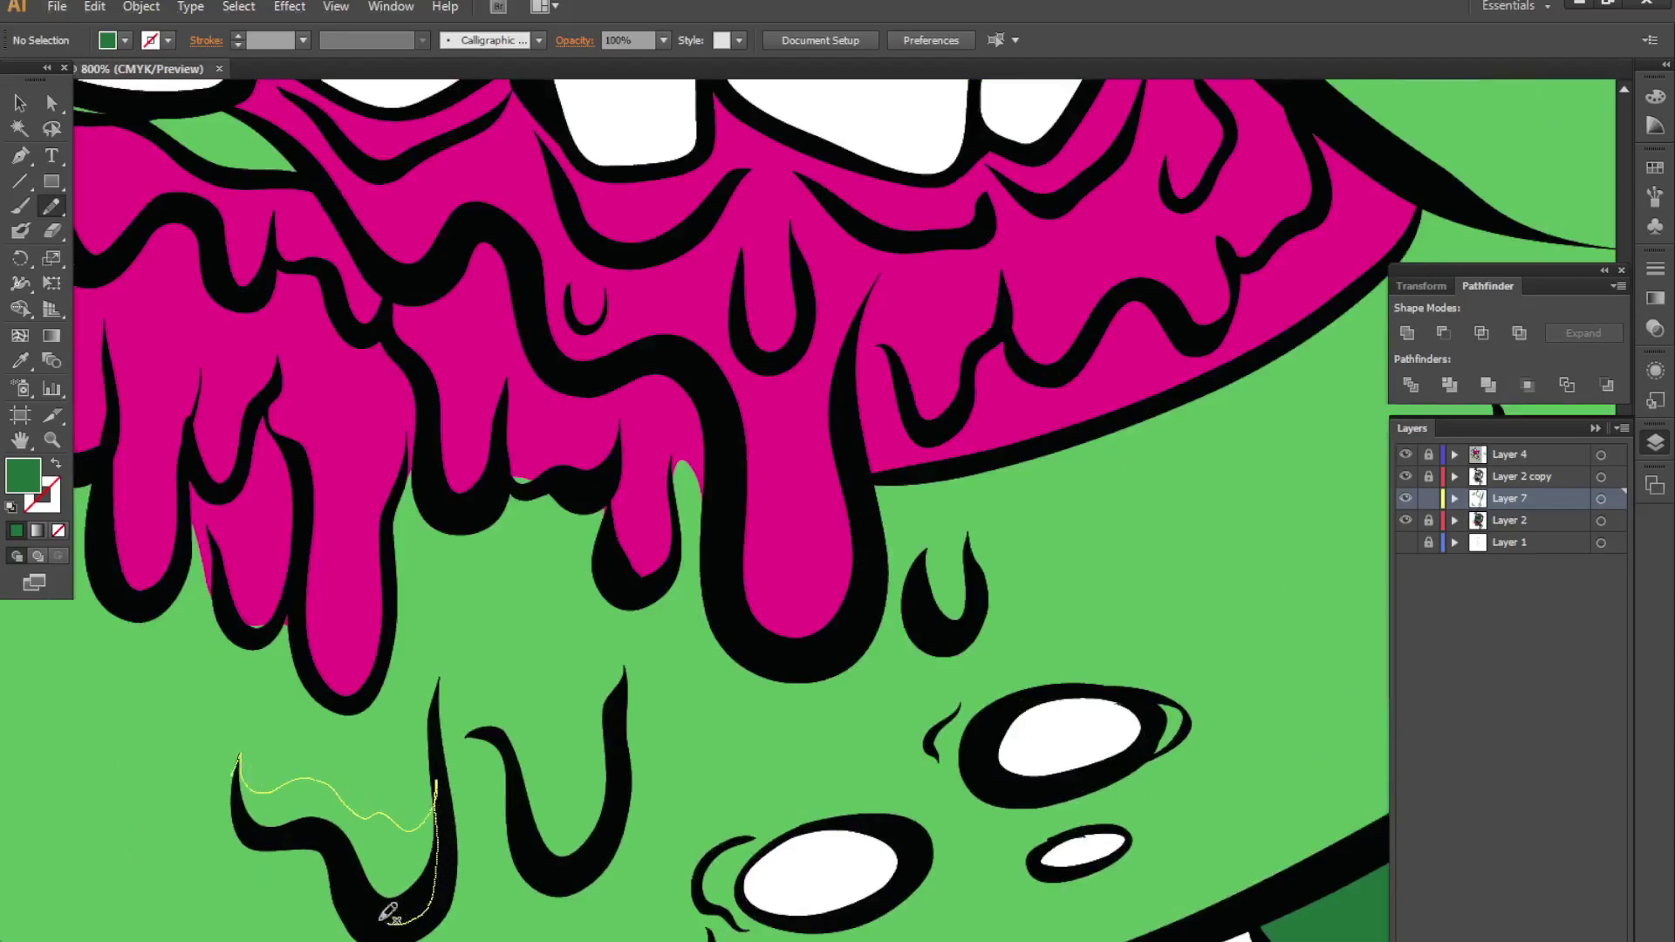
{"action": "left_click_drag", "start_coordinate": [511, 733], "coordinate": [534, 833]}
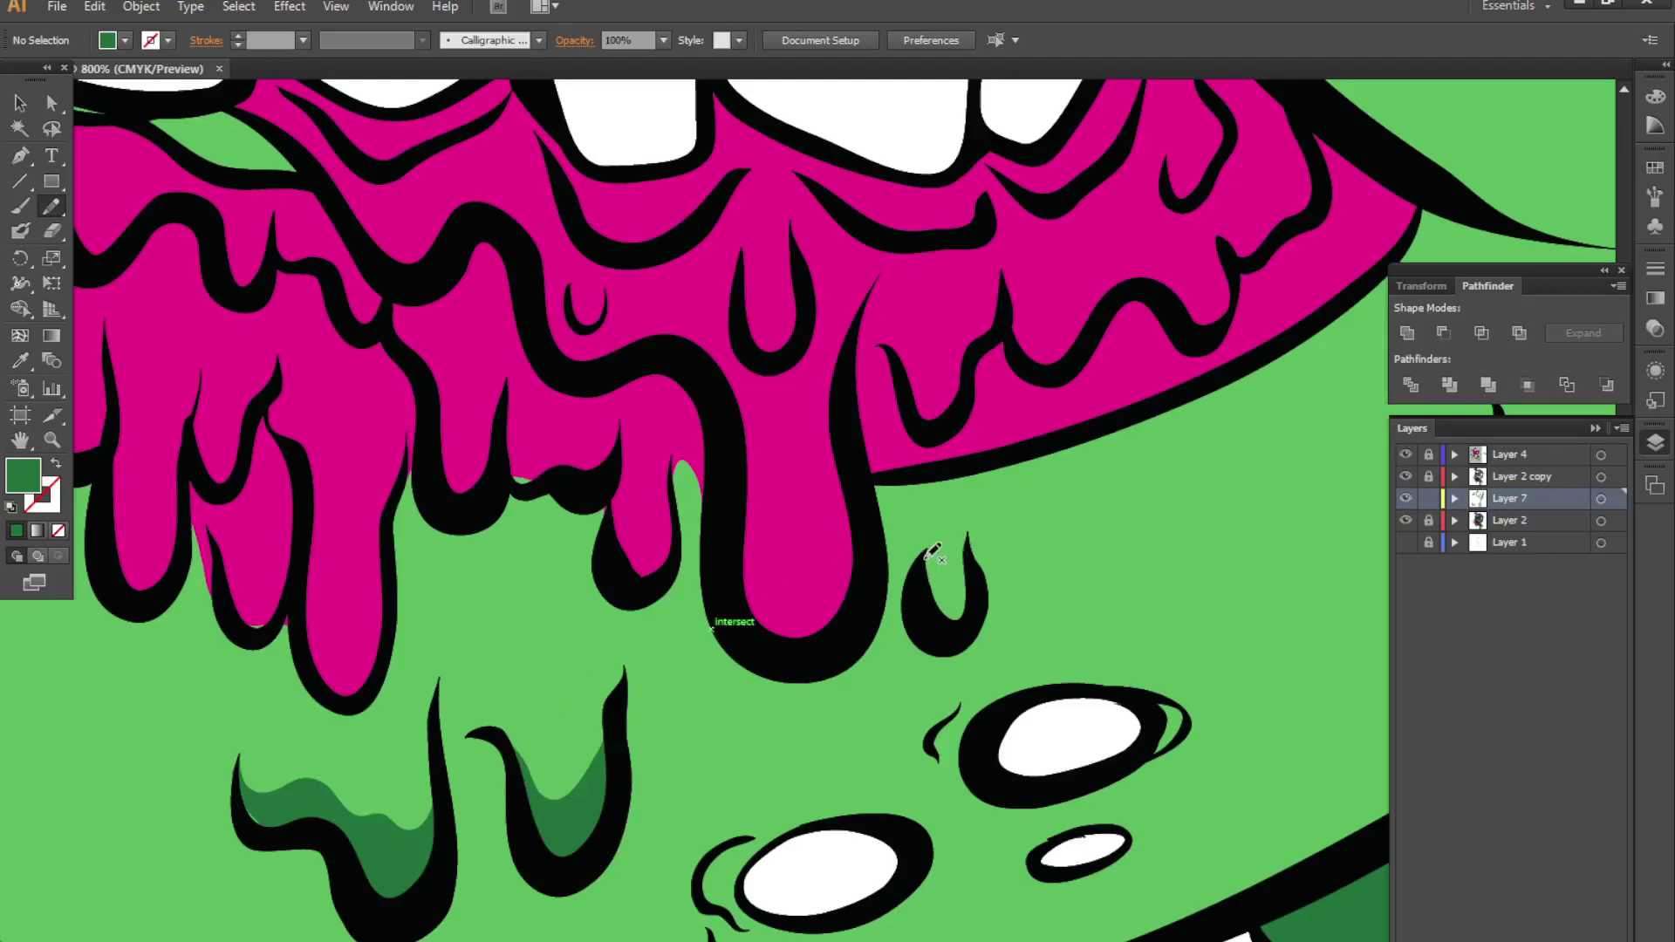
{"action": "mouse_move", "coordinate": [930, 552]}
{"action": "left_mouse_down"}
{"action": "mouse_move", "coordinate": [982, 615]}
{"action": "mouse_move", "coordinate": [926, 563]}
{"action": "left_mouse_up"}
- Trace a dark-green shading shape along the edge of a drool drip
{"action": "scroll", "coordinate": [967, 479], "scroll_direction": "down", "scroll_amount": 2}
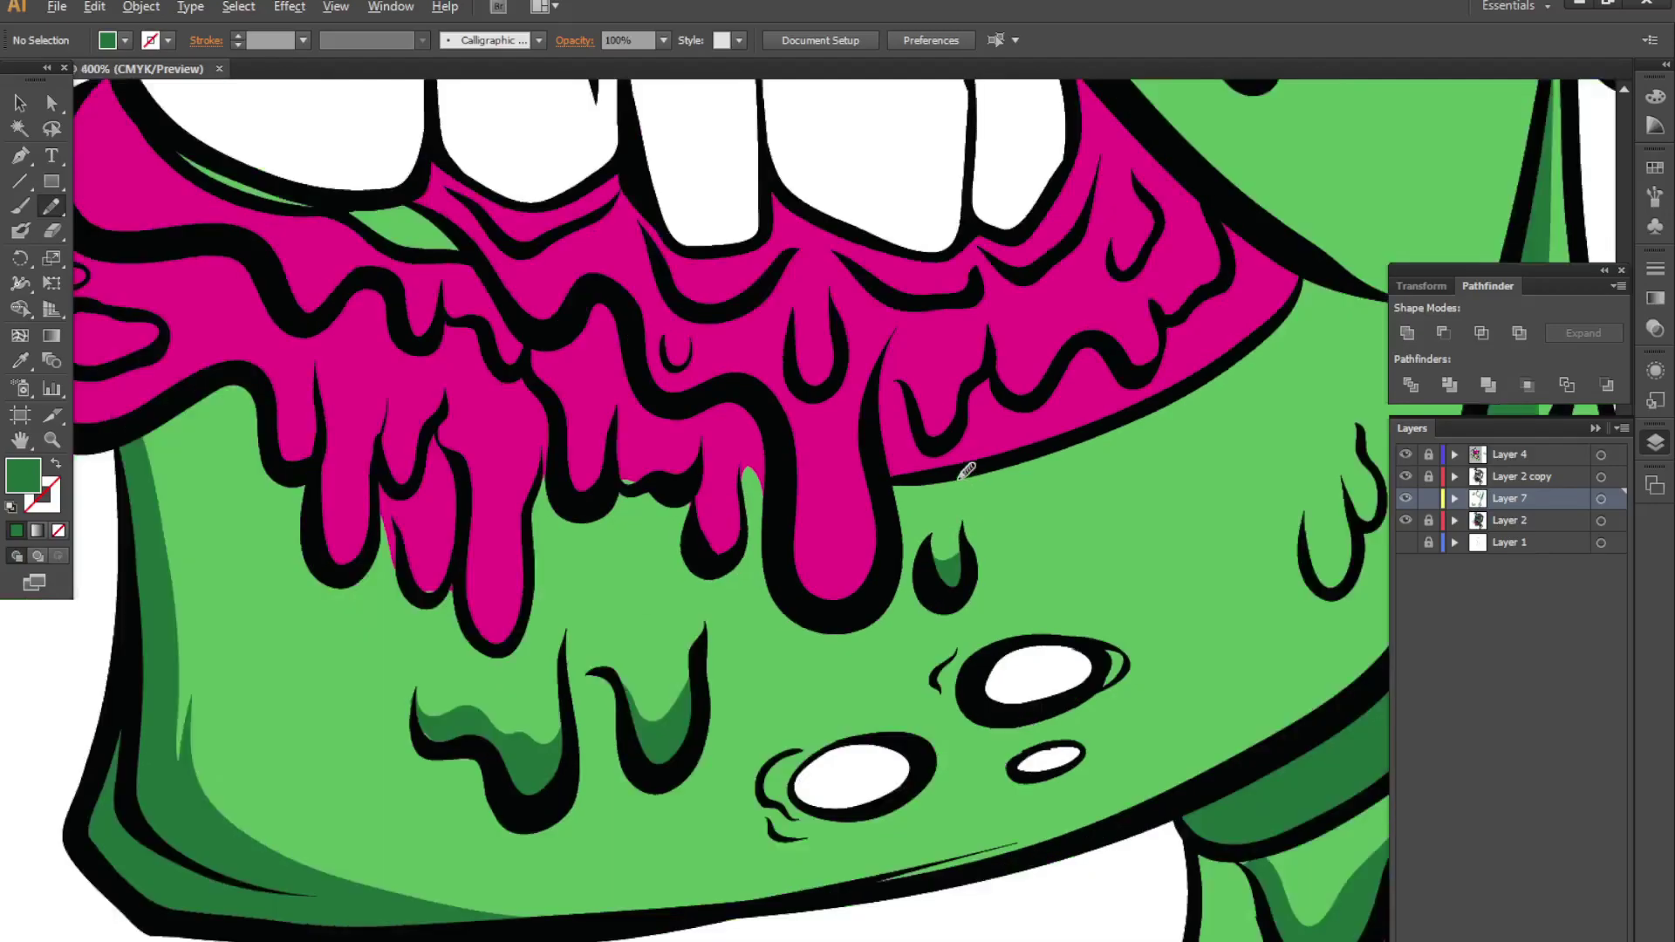
{"action": "scroll", "coordinate": [757, 673], "scroll_direction": "down", "scroll_amount": 2}
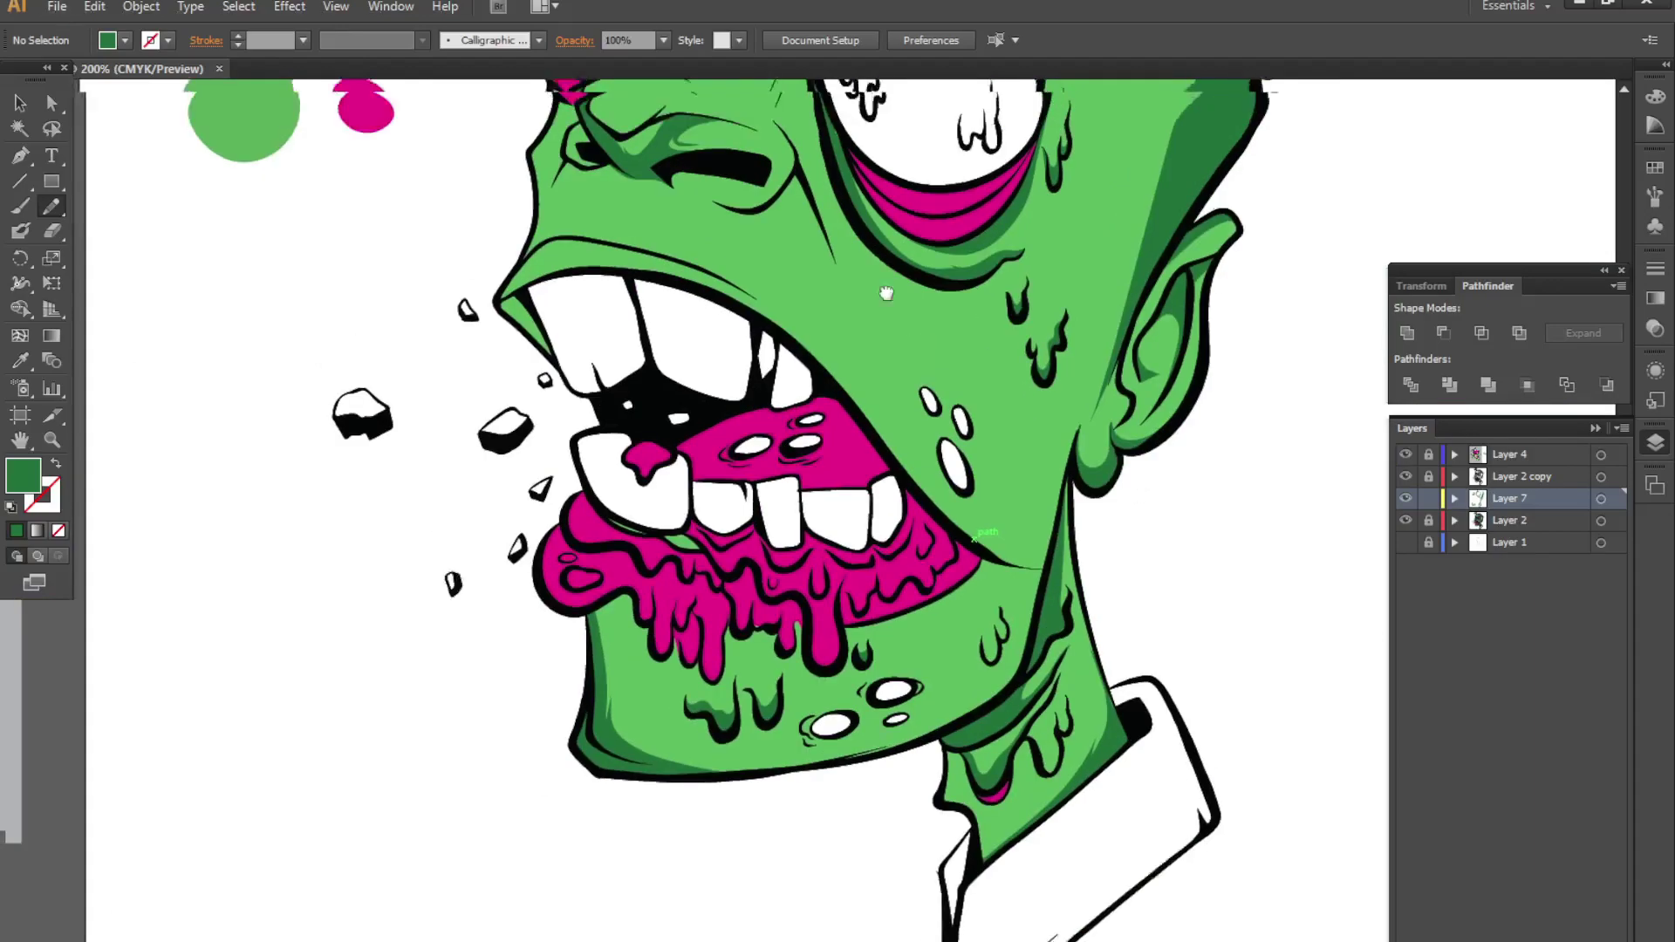
{"action": "left_click_drag", "start_coordinate": [863, 199], "coordinate": [959, 477]}
{"action": "scroll", "coordinate": [728, 708], "scroll_direction": "up", "scroll_amount": 2}
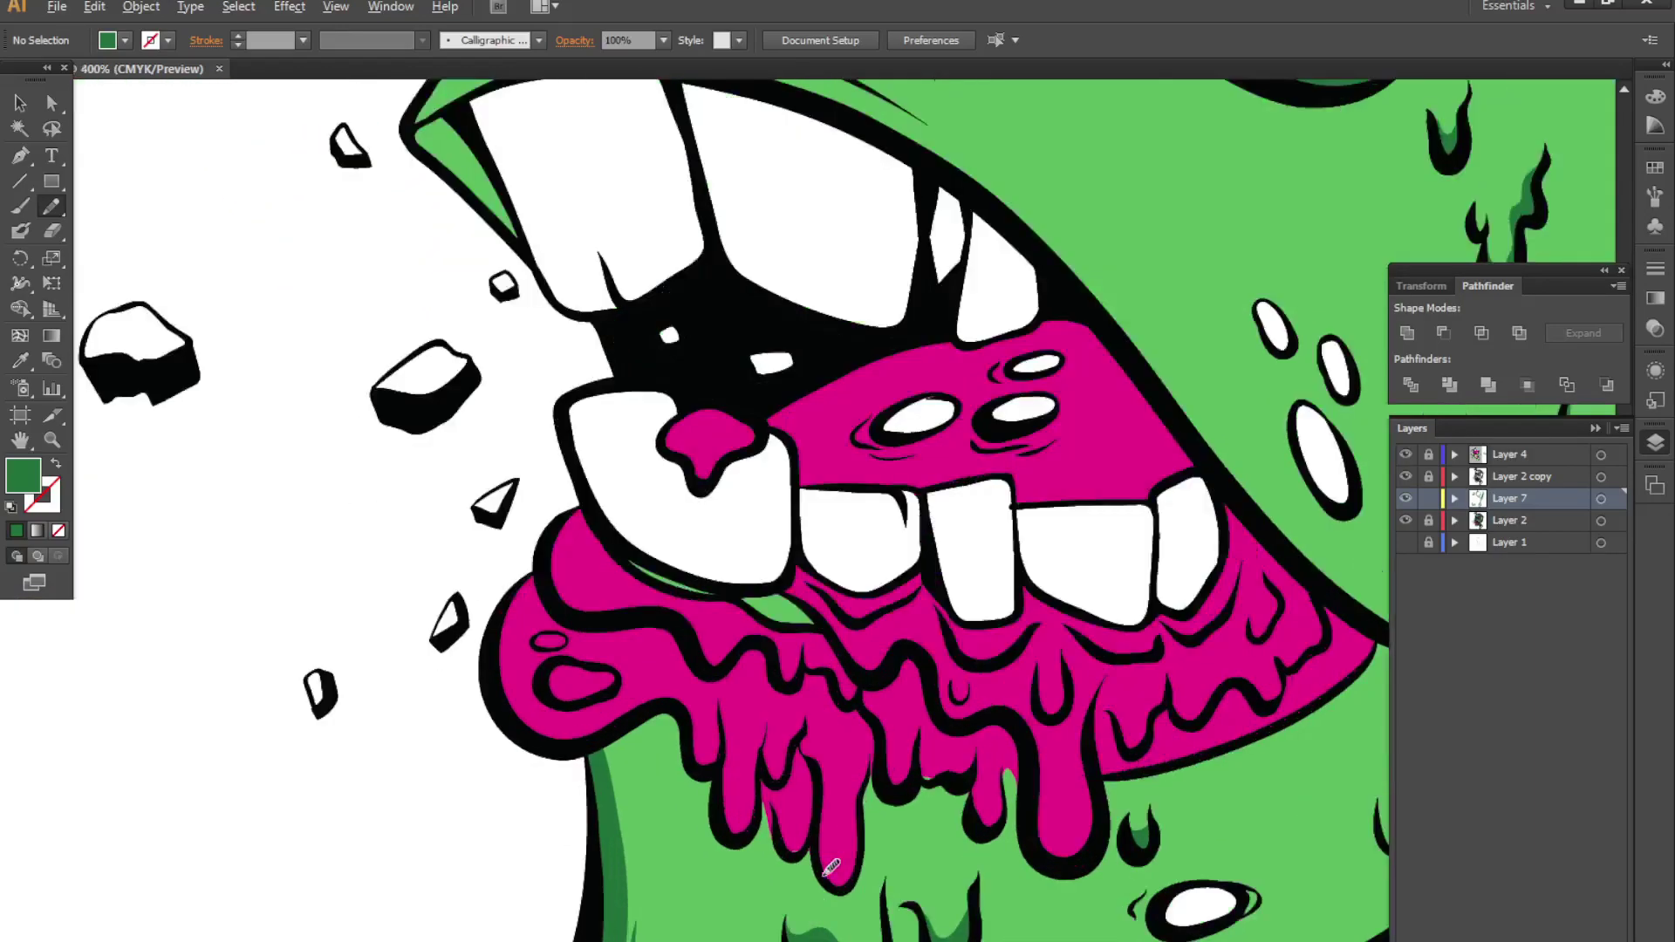
{"action": "scroll", "coordinate": [728, 709], "scroll_direction": "up", "scroll_amount": 1}
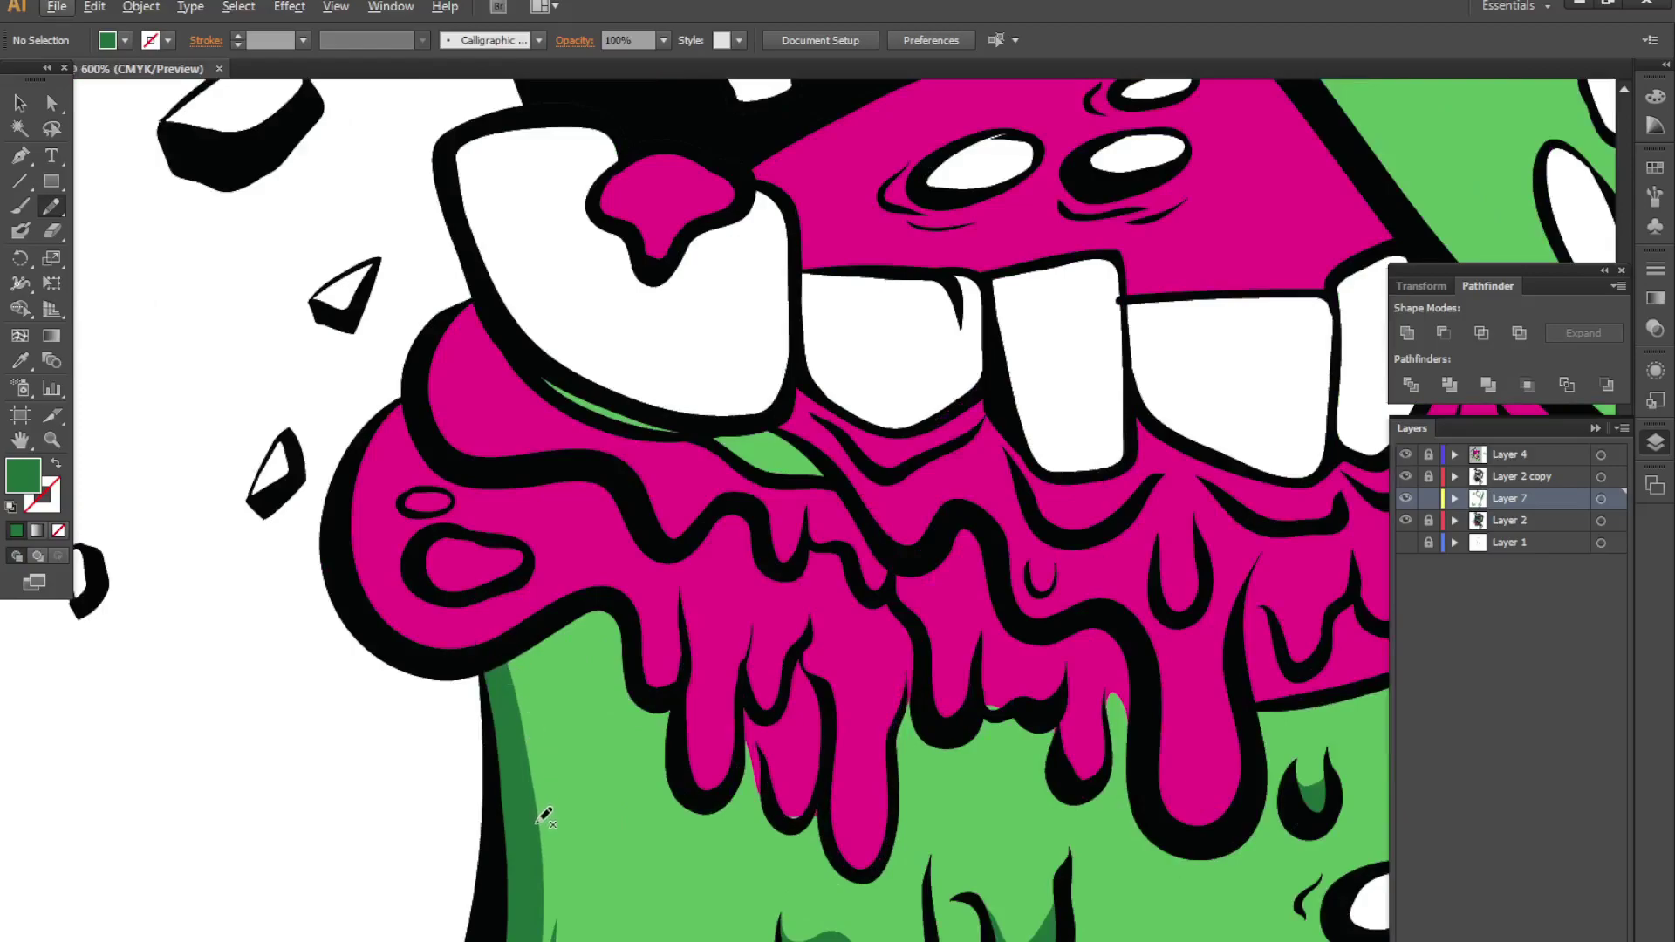
{"action": "left_click_drag", "start_coordinate": [538, 821], "coordinate": [533, 690]}
{"action": "mouse_move", "coordinate": [656, 790]}
{"action": "left_mouse_down"}
{"action": "mouse_move", "coordinate": [695, 793]}
{"action": "mouse_move", "coordinate": [665, 685]}
{"action": "mouse_move", "coordinate": [615, 602]}
{"action": "mouse_move", "coordinate": [487, 680]}
{"action": "left_mouse_up"}
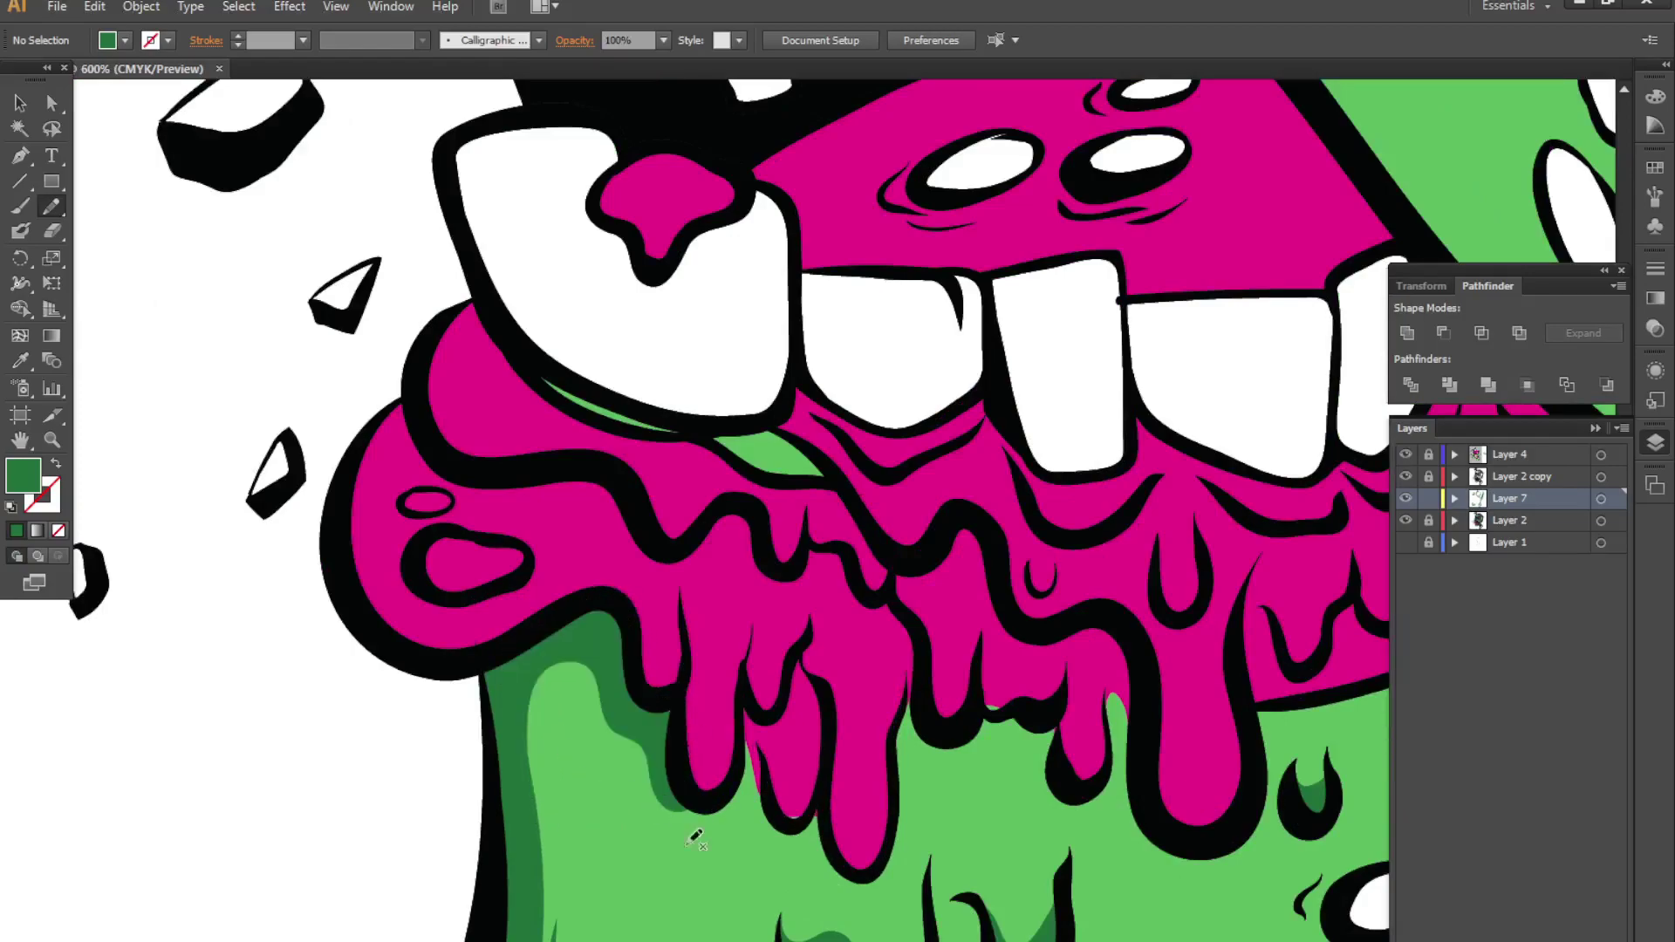
{"action": "scroll", "coordinate": [853, 833], "scroll_direction": "down", "scroll_amount": 4, "text": "alt"}
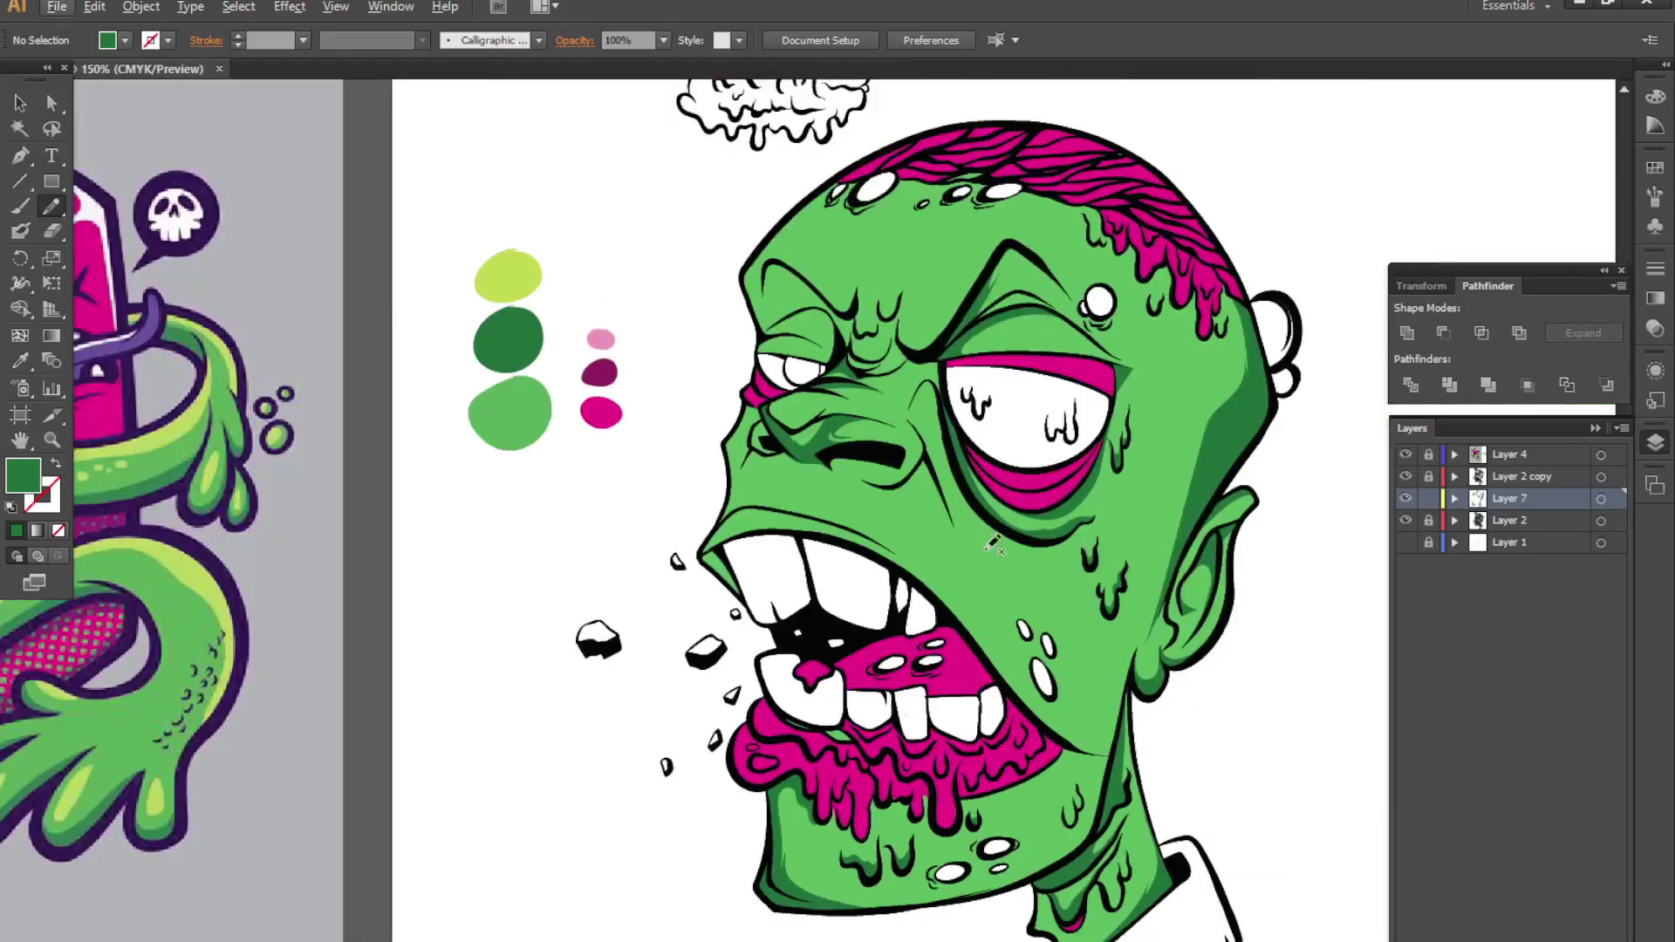
- Pan over the head and zoom in on the eye and mouth
{"action": "left_click_drag", "start_coordinate": [1104, 484], "coordinate": [1049, 600]}
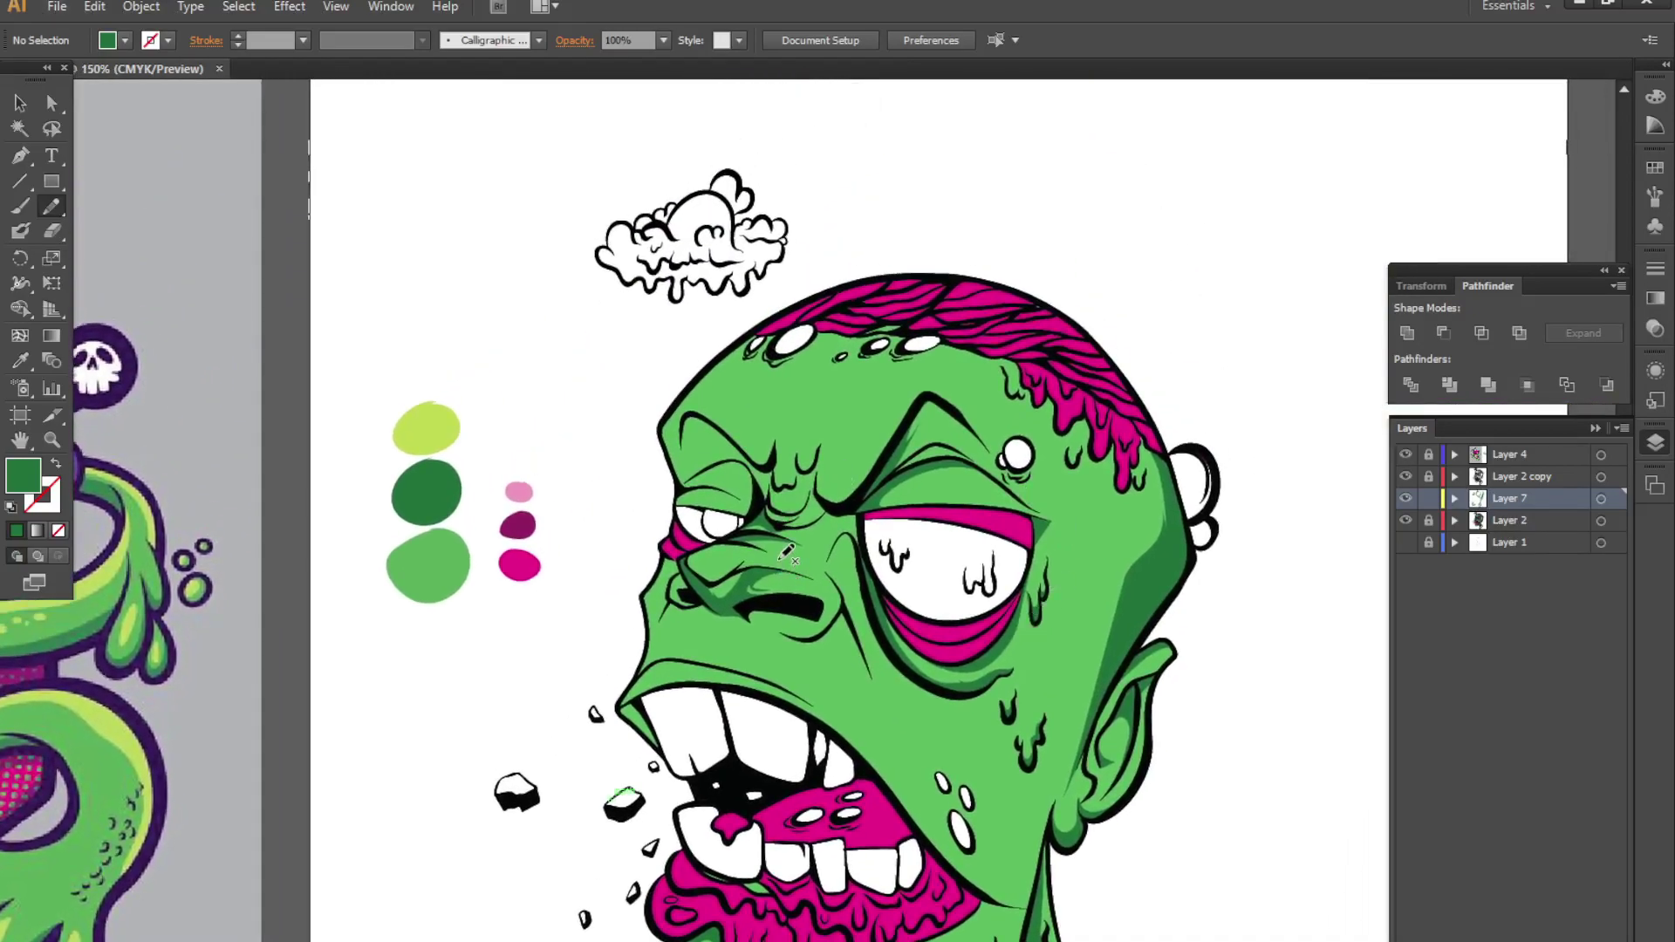
{"action": "scroll", "coordinate": [726, 433], "scroll_direction": "up", "scroll_amount": 2, "text": "alt"}
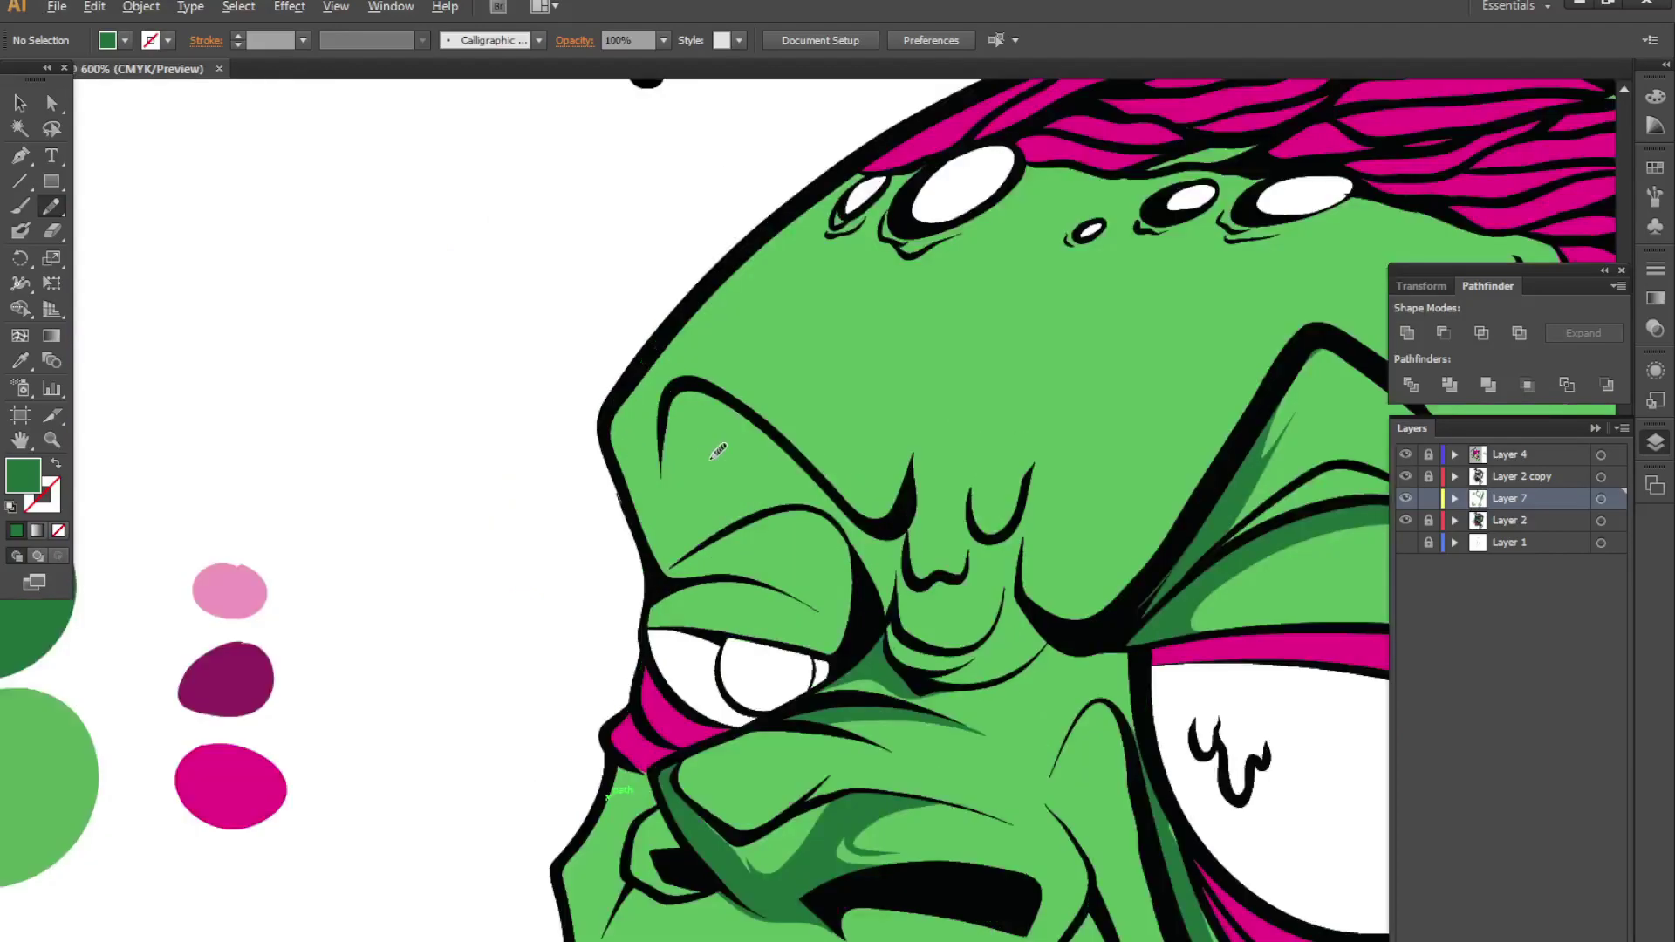
{"action": "scroll", "coordinate": [732, 488], "scroll_direction": "up", "scroll_amount": 2, "text": "alt"}
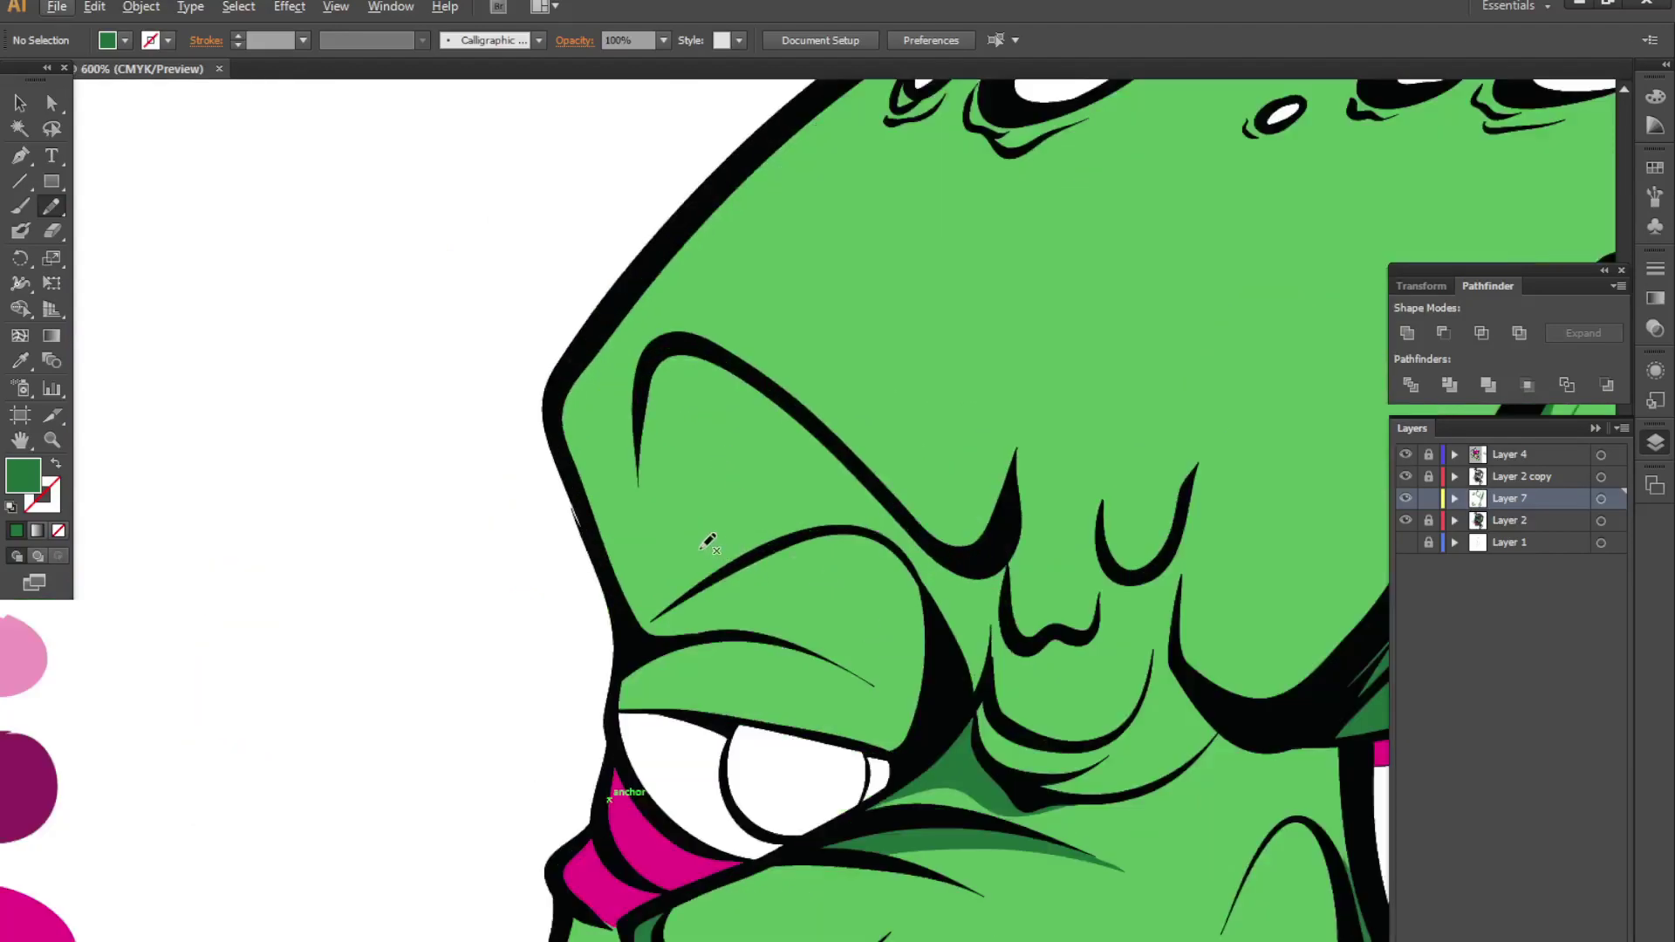
{"action": "scroll", "coordinate": [386, 357], "scroll_direction": "down", "scroll_amount": 3, "text": "alt"}
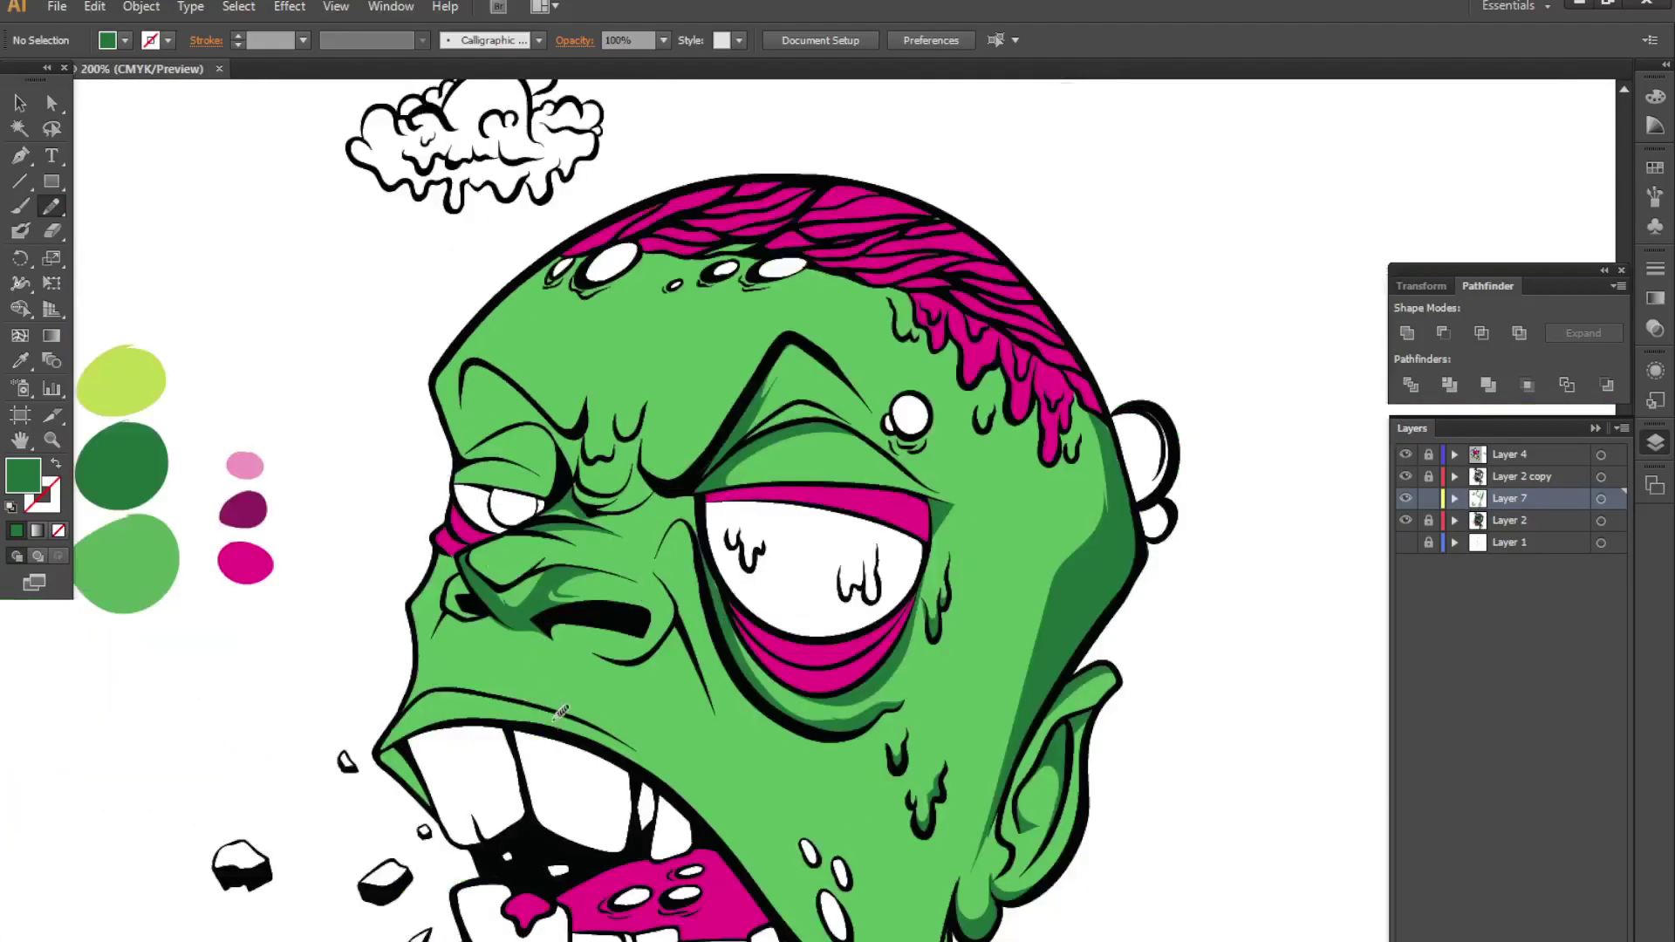
{"action": "key", "text": "ctrl+plus"}
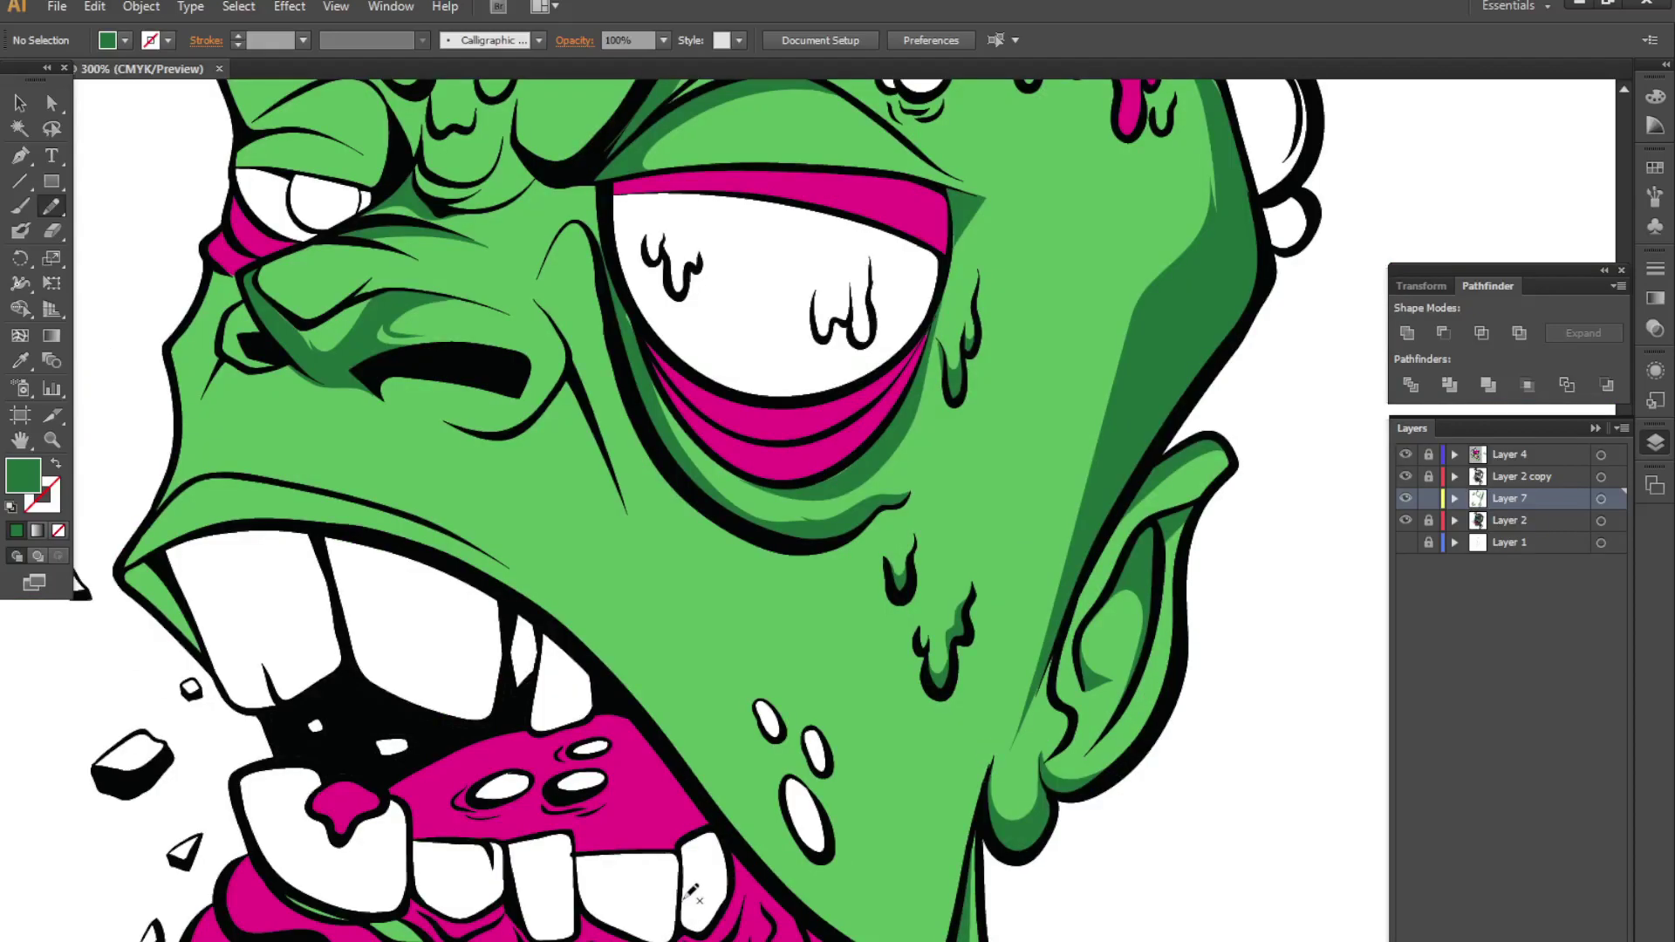
{"action": "scroll", "coordinate": [929, 774], "scroll_direction": "down", "scroll_amount": 1, "text": "alt"}
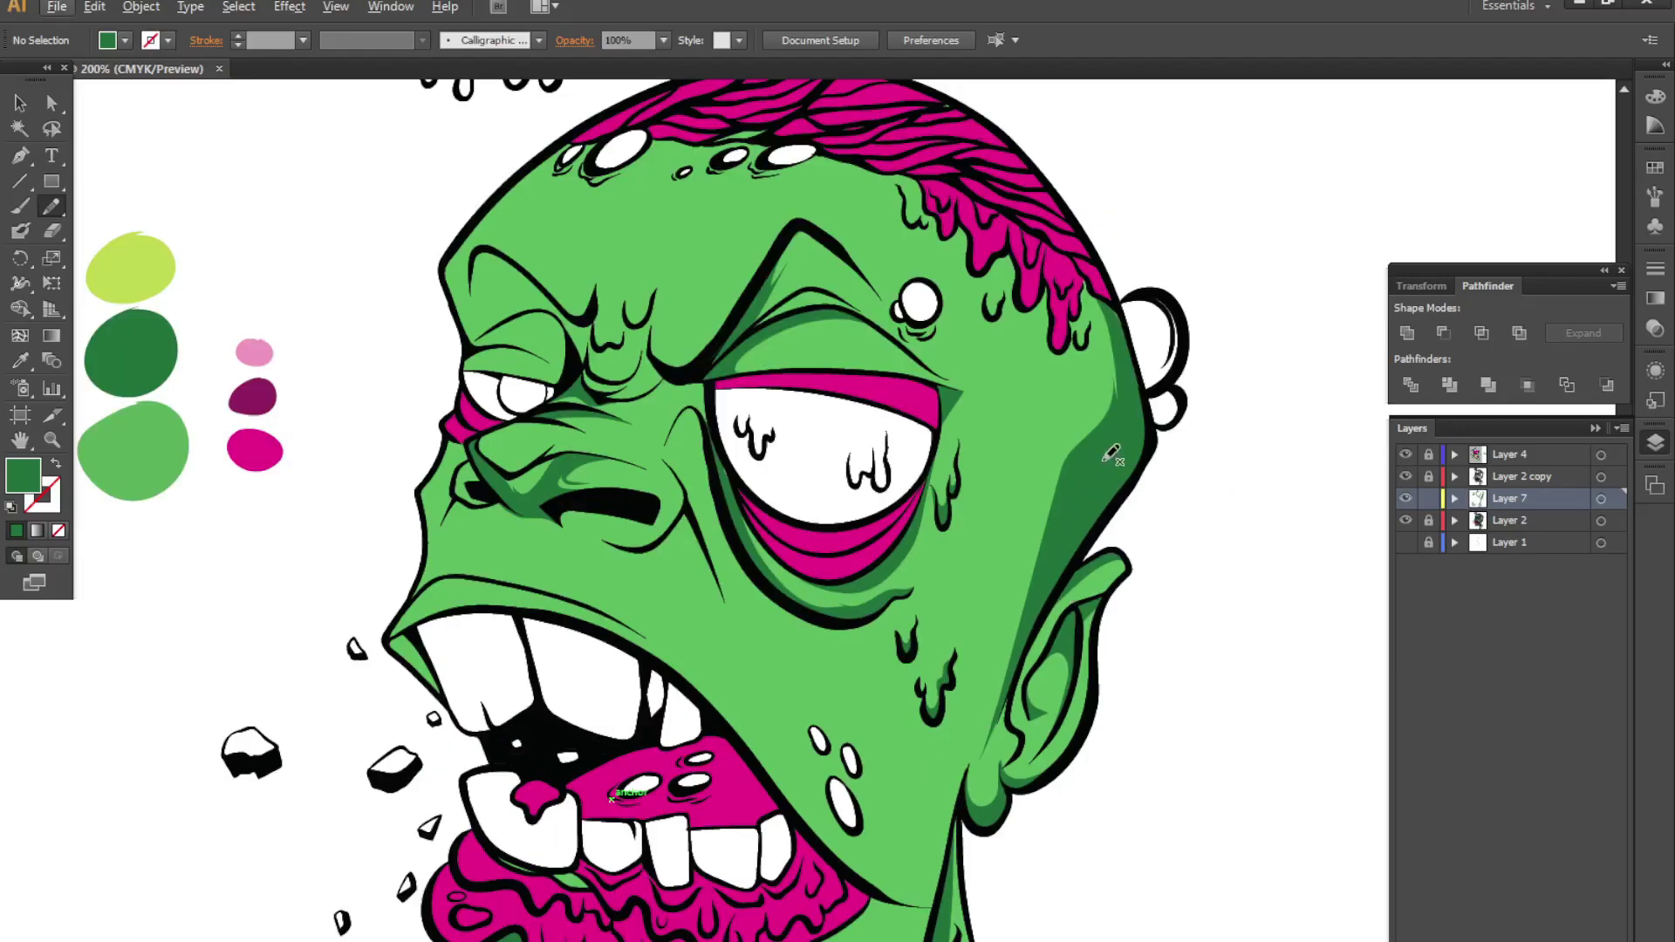
{"action": "scroll", "coordinate": [964, 747], "scroll_direction": "up", "scroll_amount": 2, "text": "alt"}
{"action": "scroll", "coordinate": [972, 654], "scroll_direction": "up", "scroll_amount": 1, "text": "alt"}
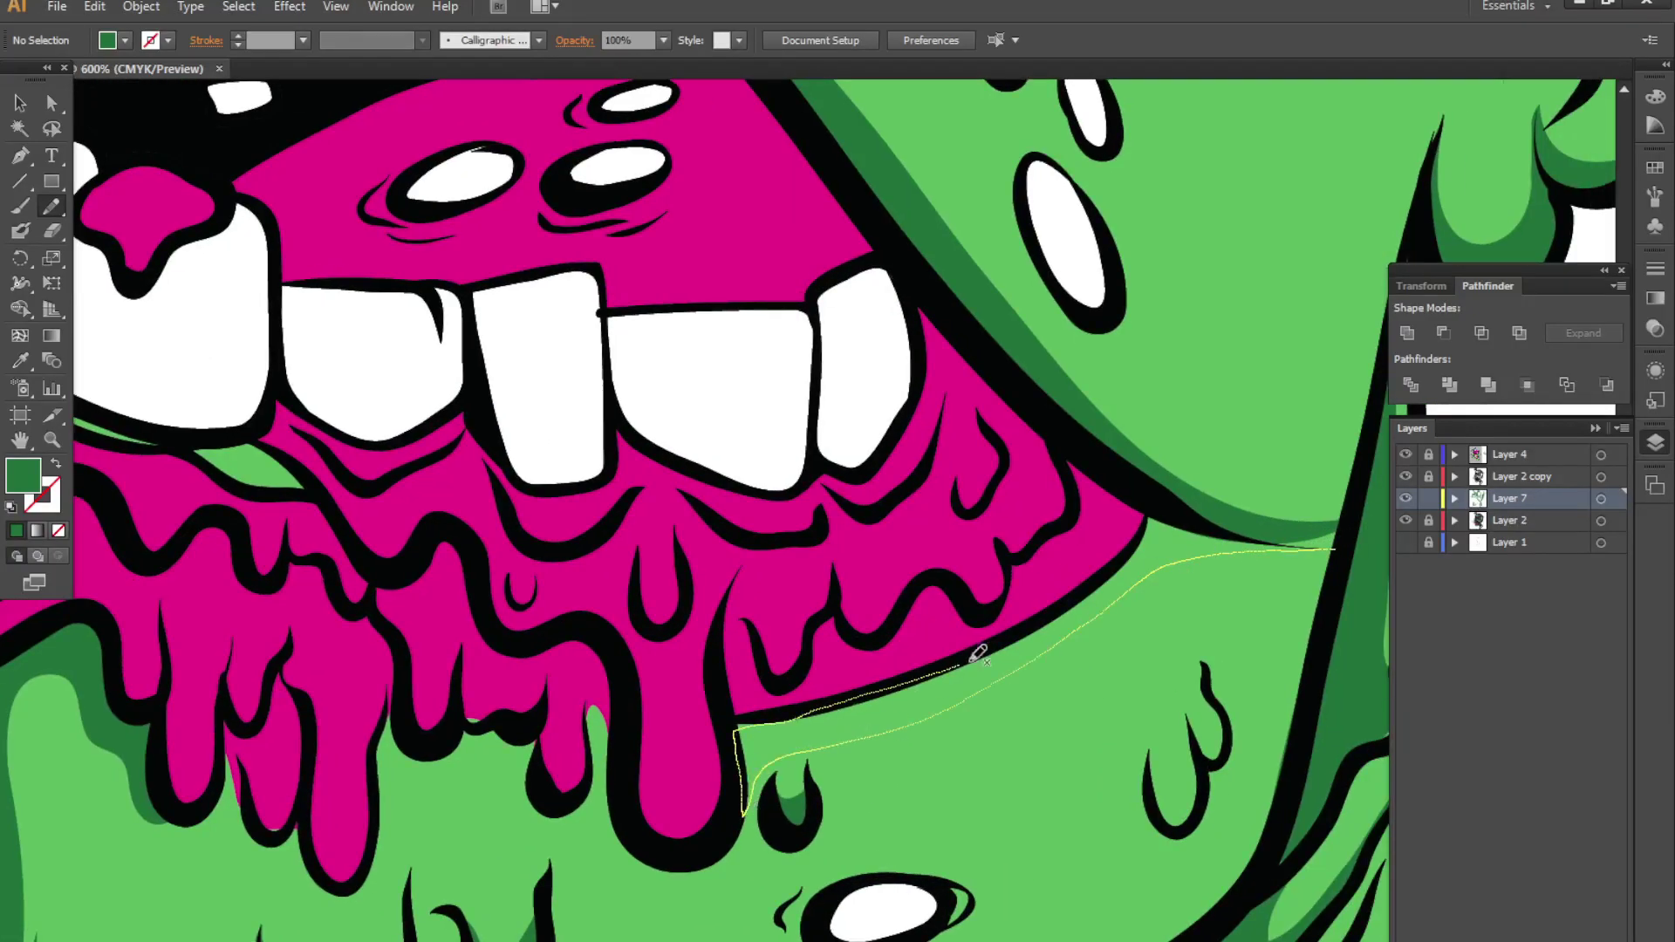
- Trace shading along the lower lip, locking Layer 7 and making Layer 2 active
{"action": "left_click_drag", "start_coordinate": [972, 663], "coordinate": [1051, 894]}
{"action": "left_click", "coordinate": [1427, 498]}
{"action": "left_click", "coordinate": [1428, 519]}
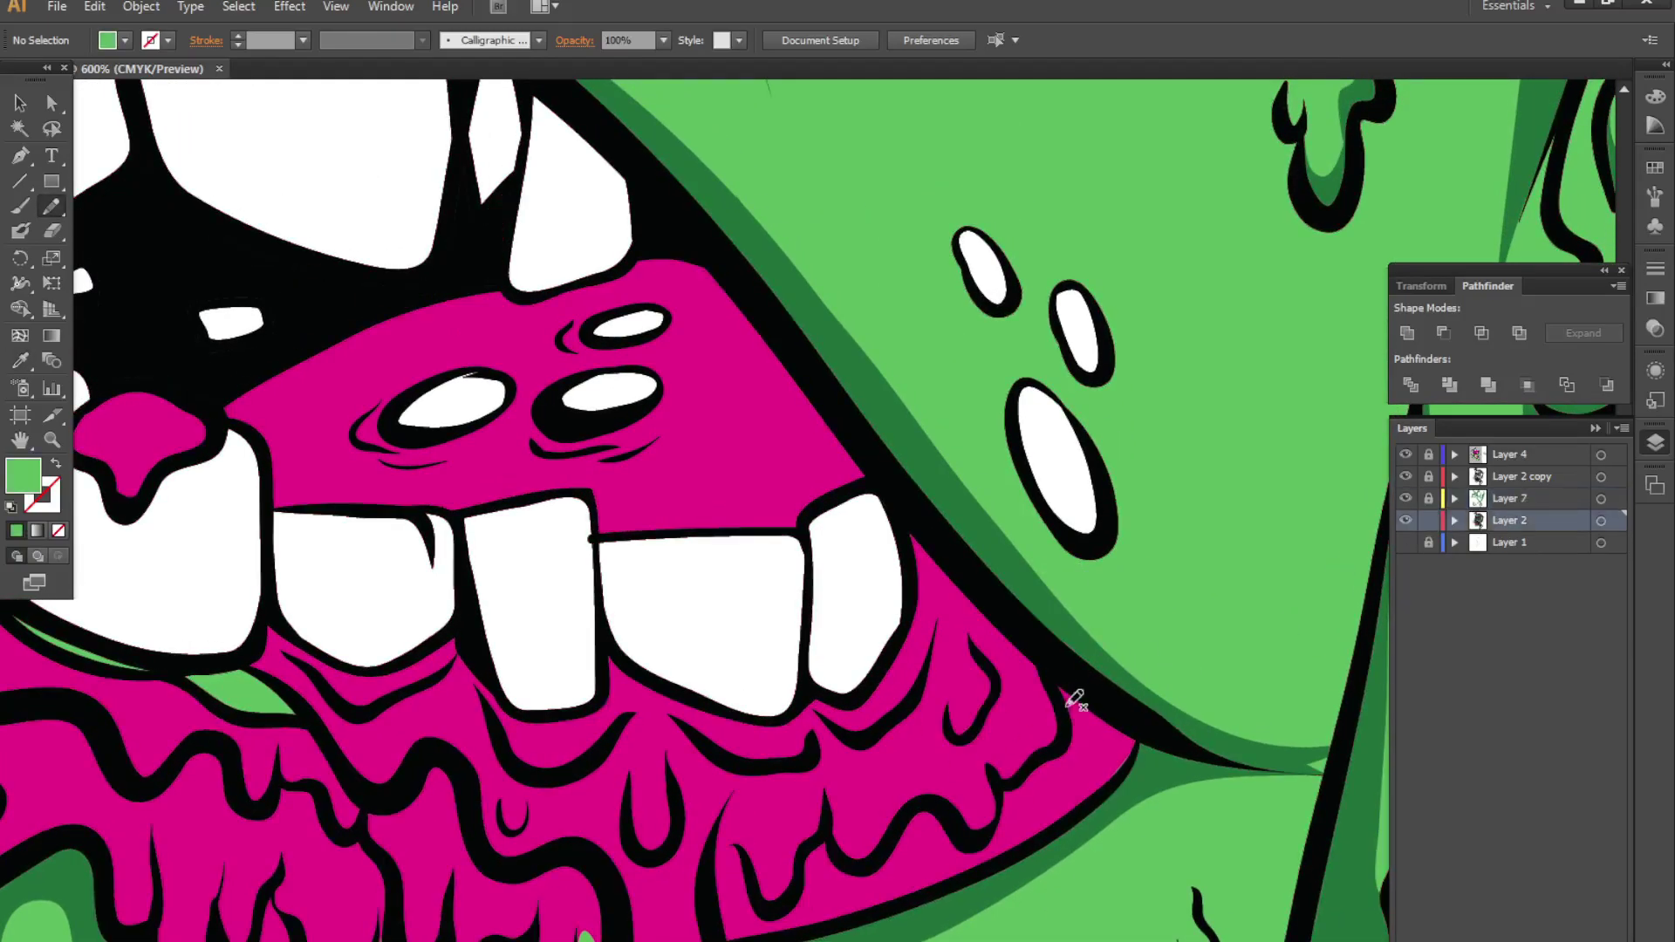
{"action": "left_click_drag", "start_coordinate": [1047, 671], "coordinate": [800, 908]}
{"action": "scroll", "coordinate": [806, 780], "scroll_direction": "up", "scroll_amount": 3, "text": "alt"}
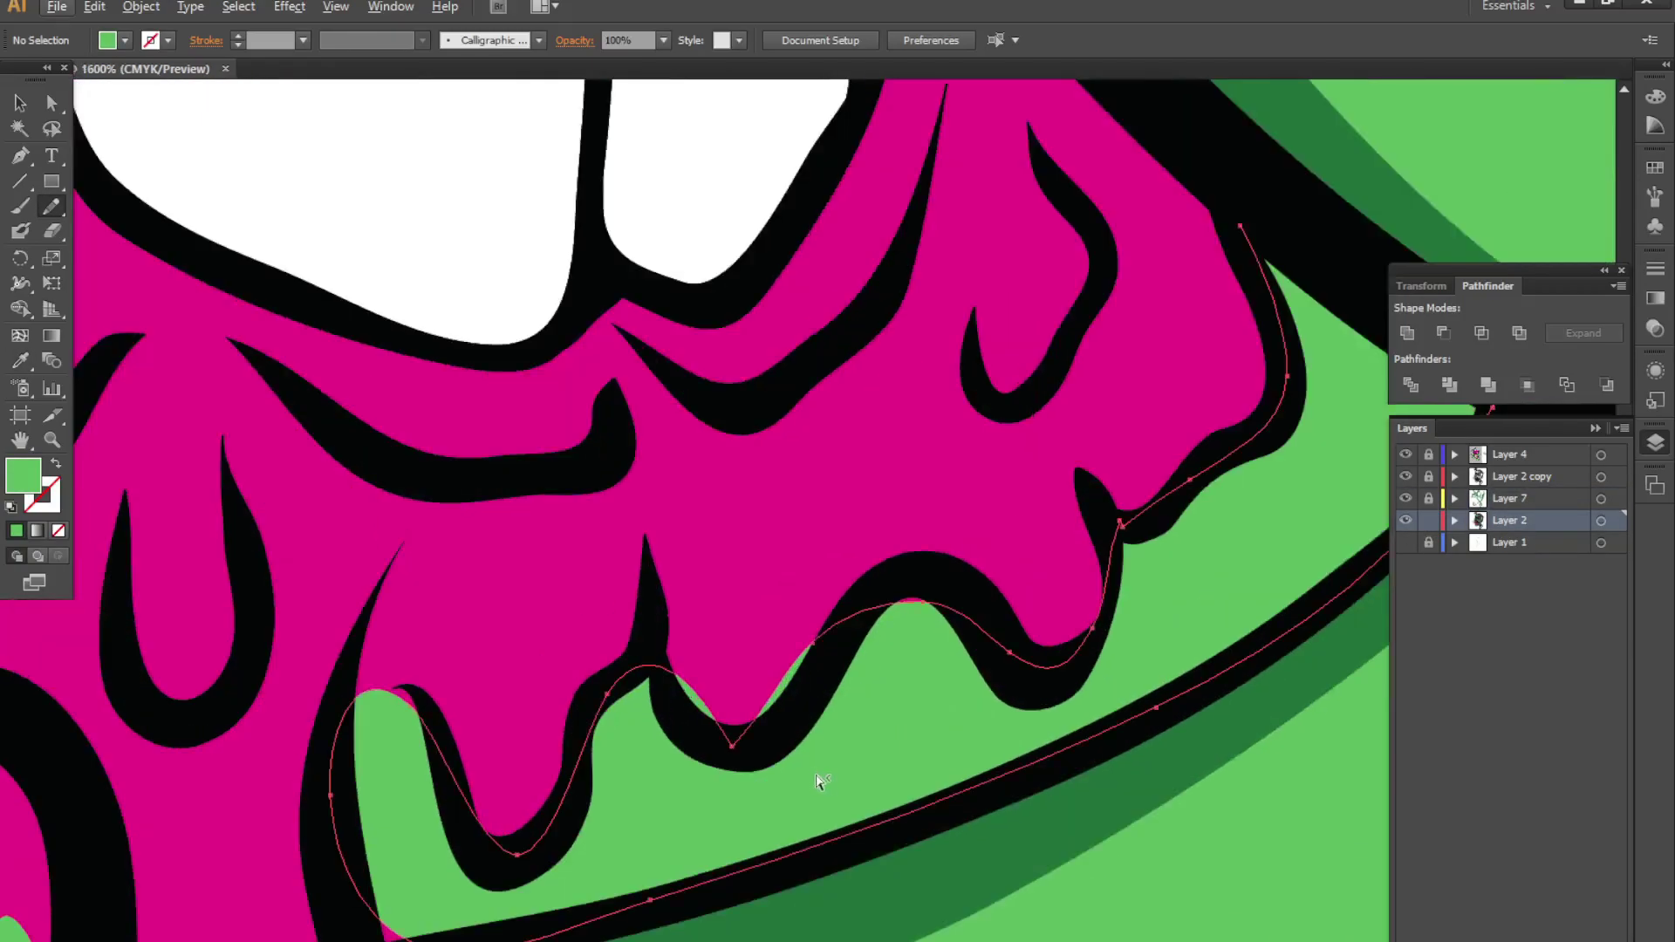
{"action": "key", "text": "shift+e"}
{"action": "key", "text": "n"}
- Fill the gap beneath the teeth with green and shade along the neck
{"action": "scroll", "coordinate": [363, 673], "scroll_direction": "down", "scroll_amount": 2, "text": "alt"}
{"action": "key", "text": "ctrl+shift+a"}
{"action": "scroll", "coordinate": [363, 672], "scroll_direction": "down", "scroll_amount": 3, "text": "alt"}
{"action": "scroll", "coordinate": [292, 635], "scroll_direction": "up", "scroll_amount": 4, "text": "alt"}
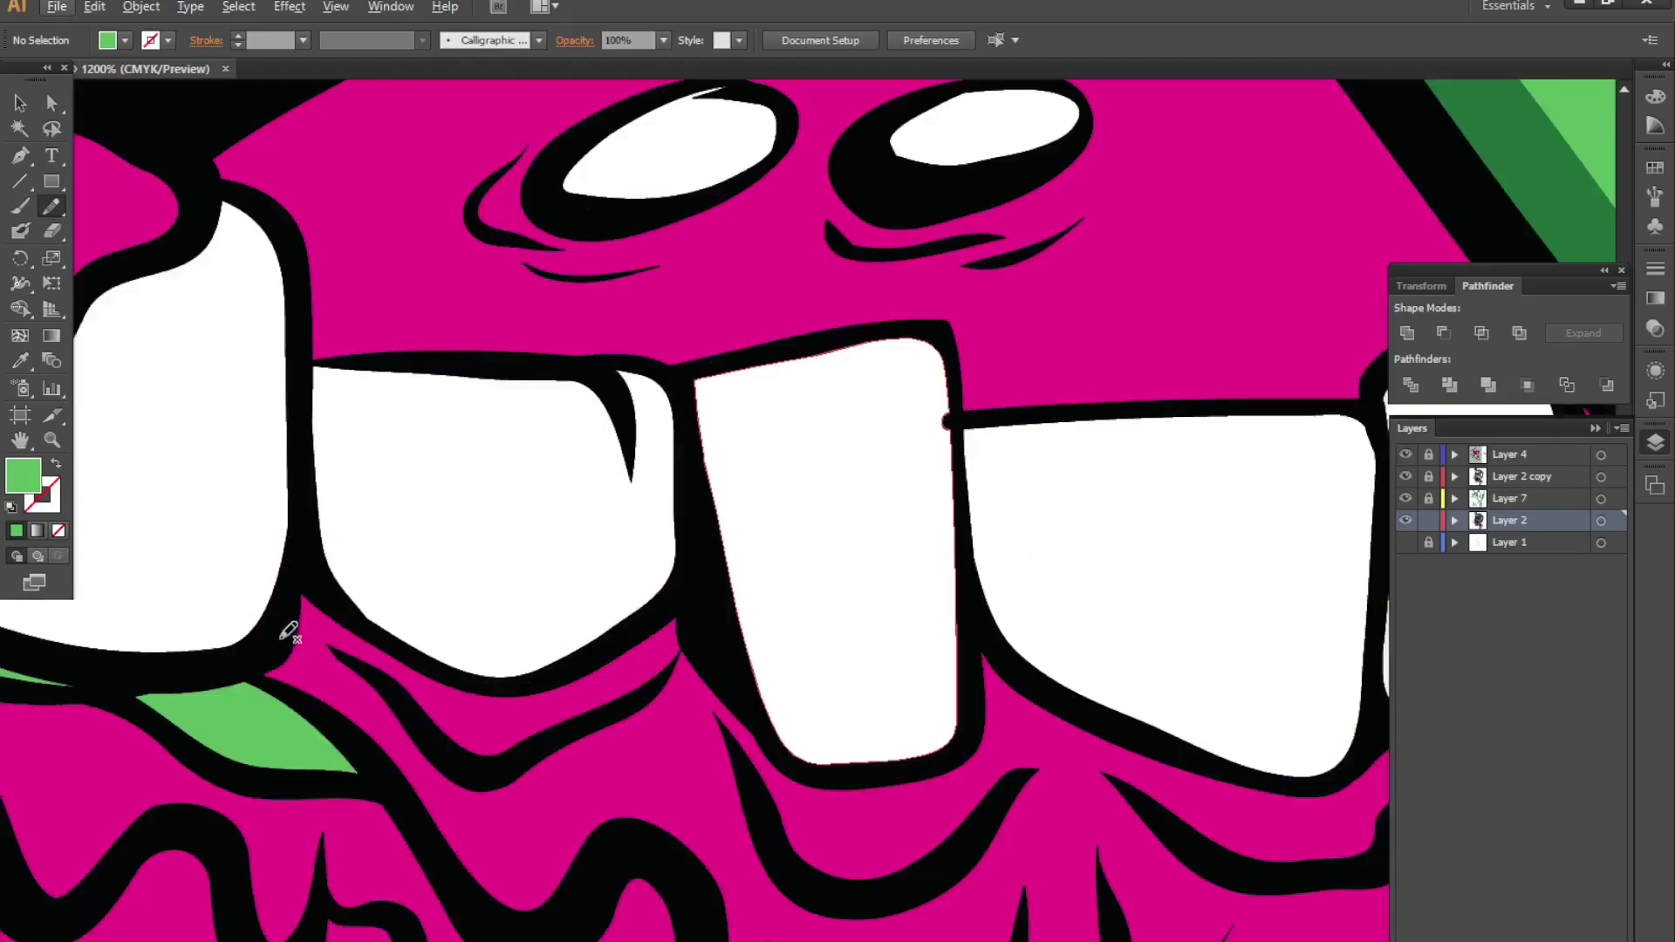
{"action": "mouse_move", "coordinate": [592, 717]}
{"action": "left_mouse_down"}
{"action": "mouse_move", "coordinate": [1062, 765]}
{"action": "mouse_move", "coordinate": [785, 740]}
{"action": "mouse_move", "coordinate": [318, 560]}
{"action": "left_mouse_up"}
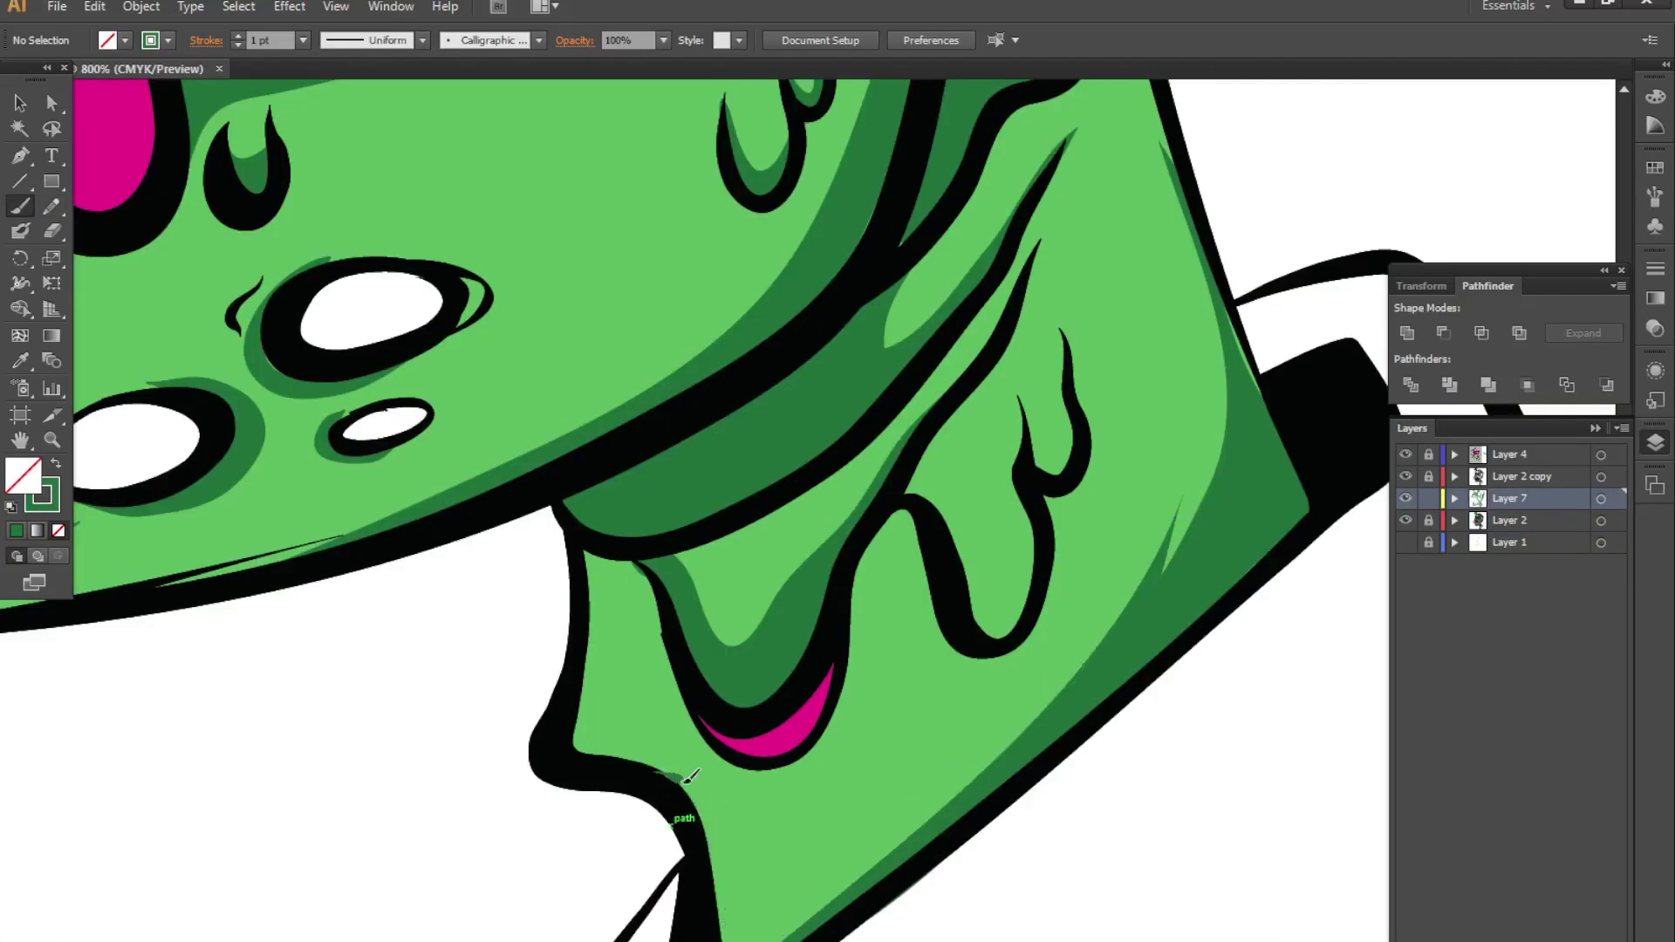
{"action": "scroll", "coordinate": [698, 697], "scroll_direction": "down", "scroll_amount": 3, "text": "alt"}
{"action": "scroll", "coordinate": [907, 610], "scroll_direction": "up", "scroll_amount": 3, "text": "alt"}
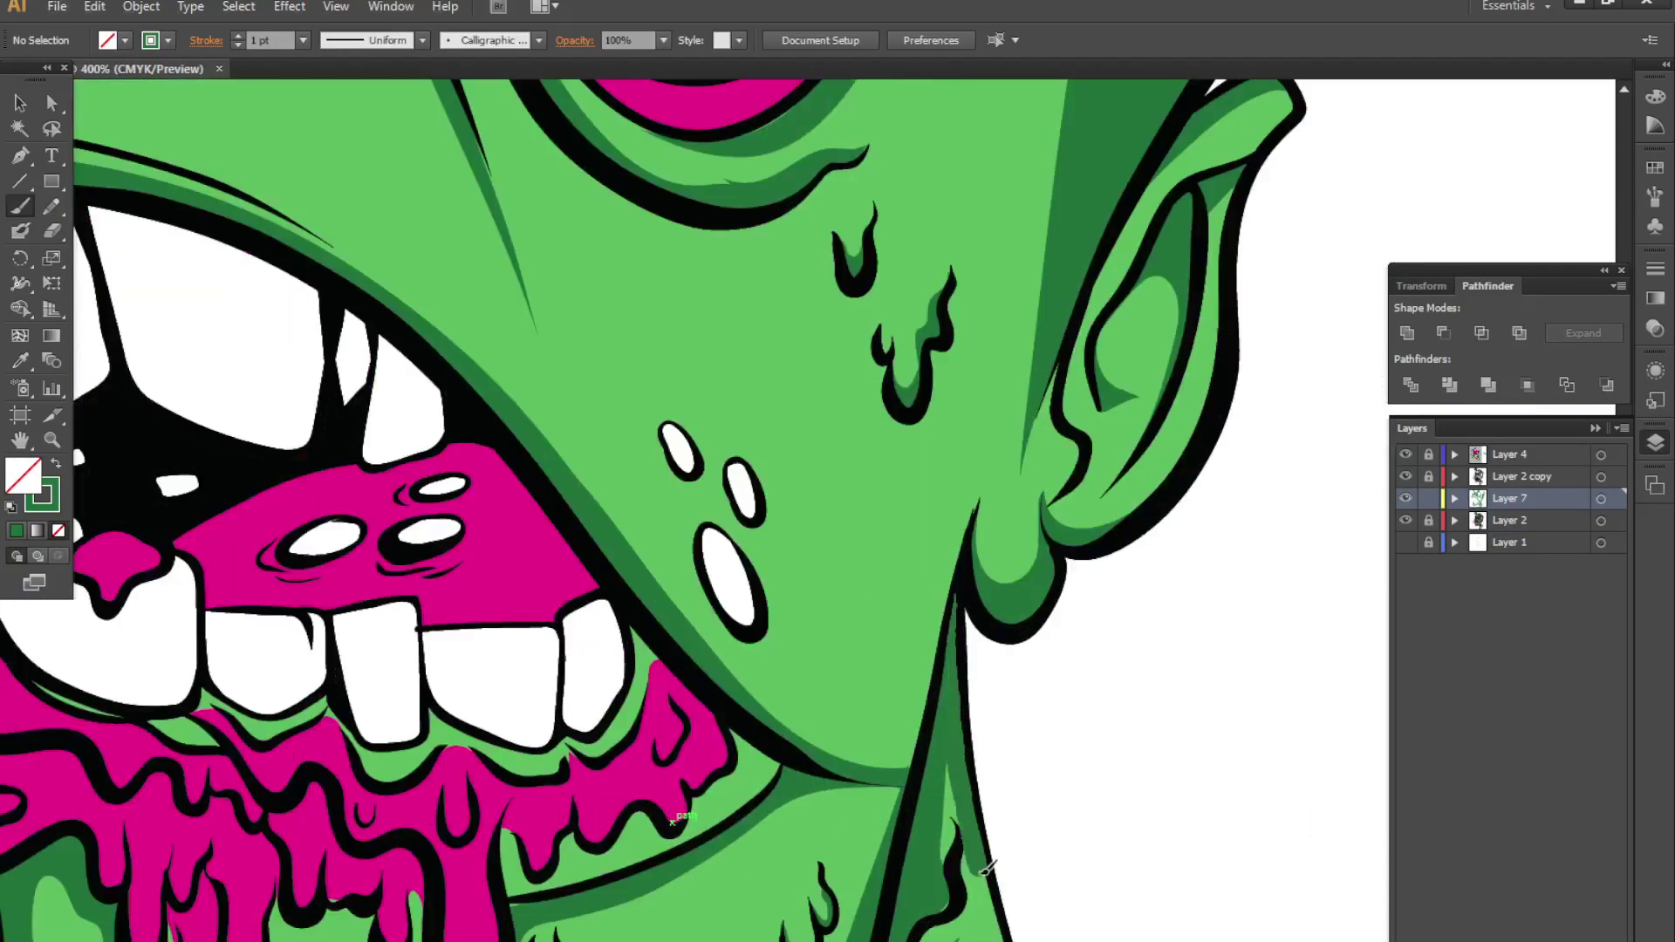
{"action": "mouse_move", "coordinate": [899, 489]}
{"action": "left_mouse_down"}
{"action": "mouse_move", "coordinate": [916, 707]}
{"action": "mouse_move", "coordinate": [872, 938]}
{"action": "mouse_move", "coordinate": [968, 646]}
{"action": "left_mouse_up"}
{"action": "scroll", "coordinate": [911, 720], "scroll_direction": "down", "scroll_amount": 3, "text": "alt"}
{"action": "scroll", "coordinate": [1058, 523], "scroll_direction": "up", "scroll_amount": 1, "text": "alt"}
{"action": "scroll", "coordinate": [897, 766], "scroll_direction": "up", "scroll_amount": 4, "text": "alt"}
- Add dark-green shadows in the white spots, along the lower lip to the corner, and the jaw
{"action": "left_click_drag", "start_coordinate": [711, 366], "coordinate": [811, 489]}
{"action": "scroll", "coordinate": [811, 488], "scroll_direction": "down", "scroll_amount": 4, "text": "alt"}
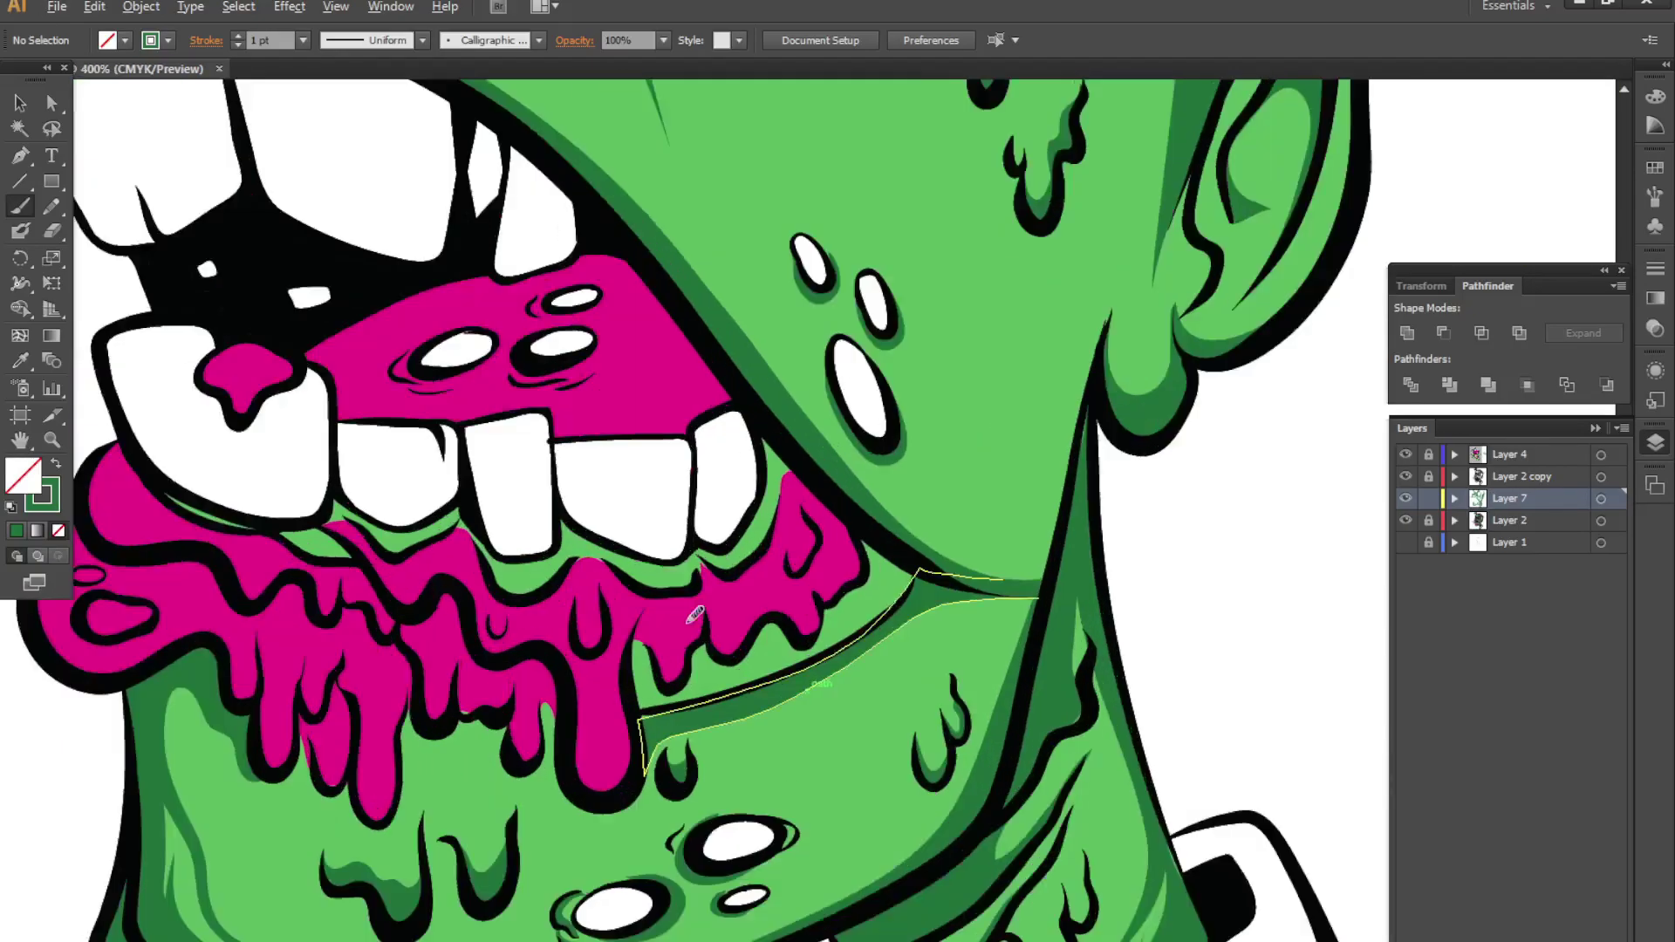
{"action": "scroll", "coordinate": [610, 663], "scroll_direction": "up", "scroll_amount": 4, "text": "alt"}
{"action": "mouse_move", "coordinate": [593, 650]}
{"action": "left_mouse_down"}
{"action": "mouse_move", "coordinate": [639, 837]}
{"action": "mouse_move", "coordinate": [1114, 662]}
{"action": "left_mouse_up"}
{"action": "scroll", "coordinate": [815, 683], "scroll_direction": "up", "scroll_amount": 2}
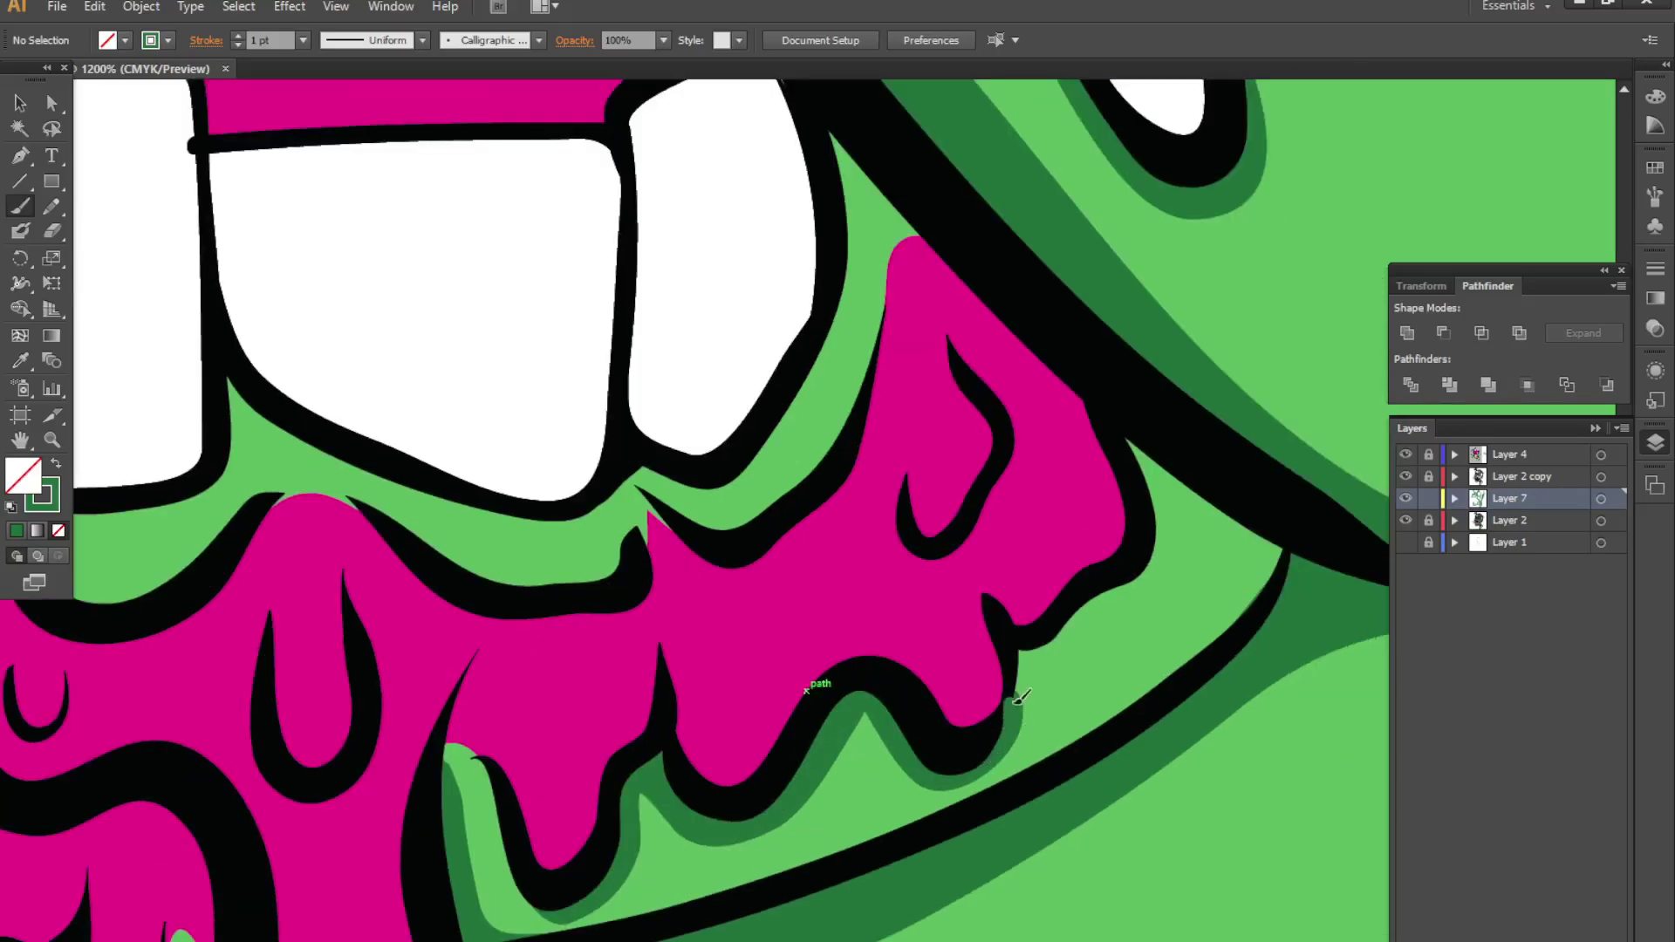
{"action": "left_click_drag", "start_coordinate": [1003, 697], "coordinate": [1282, 561]}
{"action": "scroll", "coordinate": [1282, 561], "scroll_direction": "down", "scroll_amount": 2}
{"action": "scroll", "coordinate": [852, 654], "scroll_direction": "up", "scroll_amount": 1}
{"action": "left_click_drag", "start_coordinate": [826, 812], "coordinate": [1168, 872]}
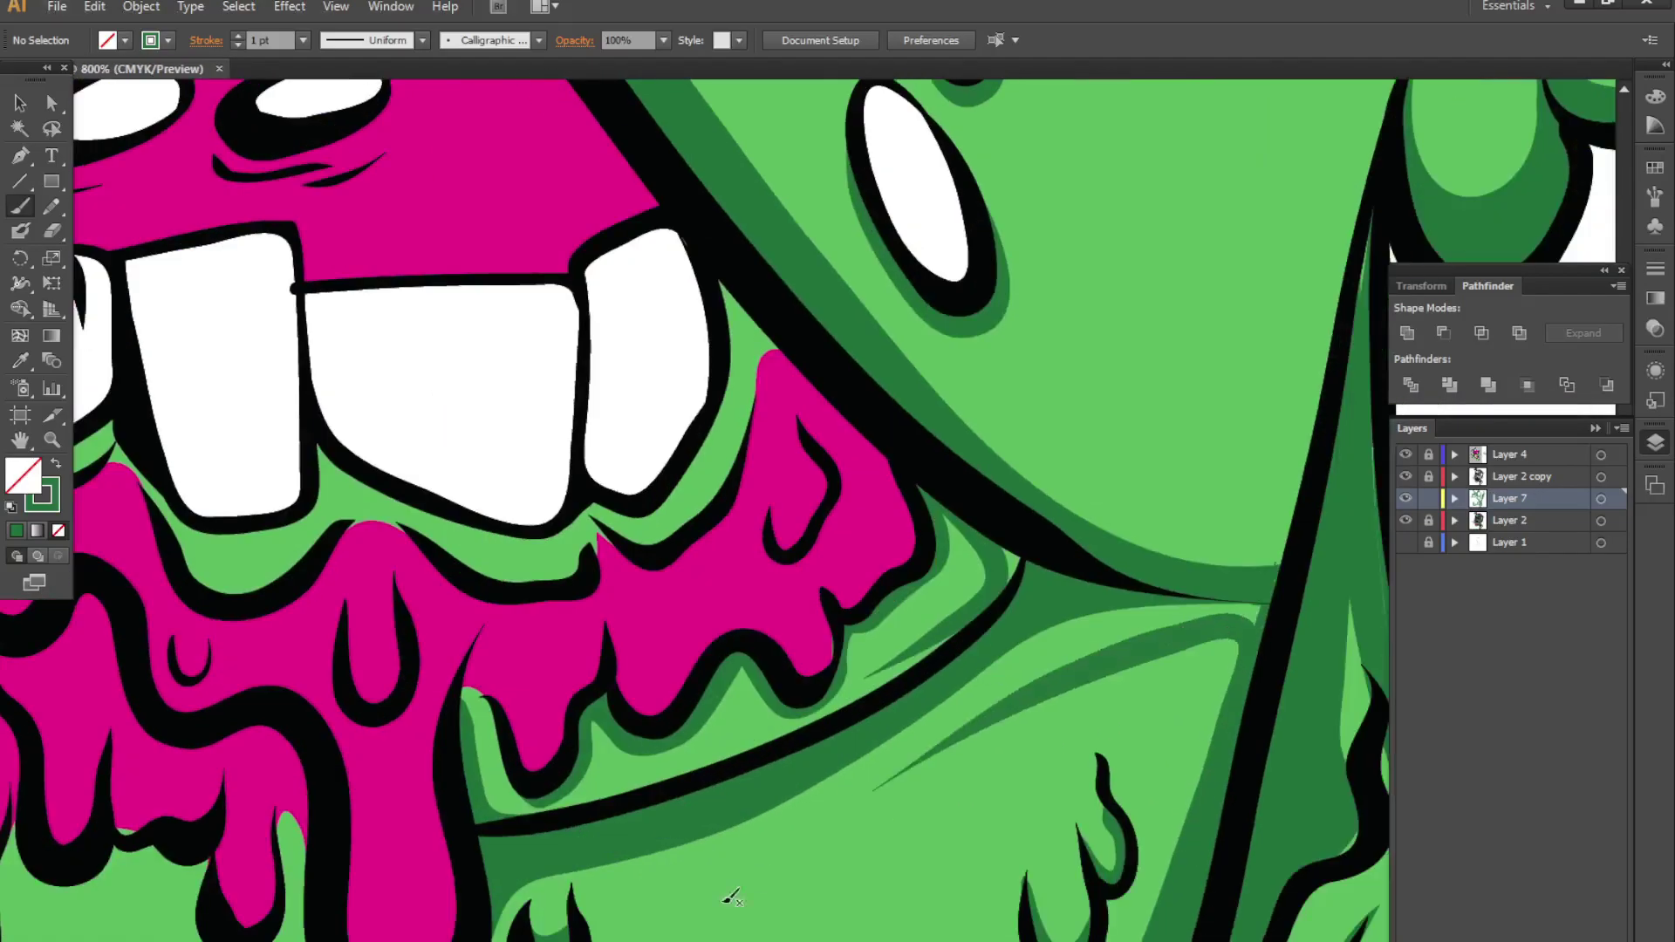
{"action": "scroll", "coordinate": [598, 871], "scroll_direction": "up", "scroll_amount": 2, "text": "alt"}
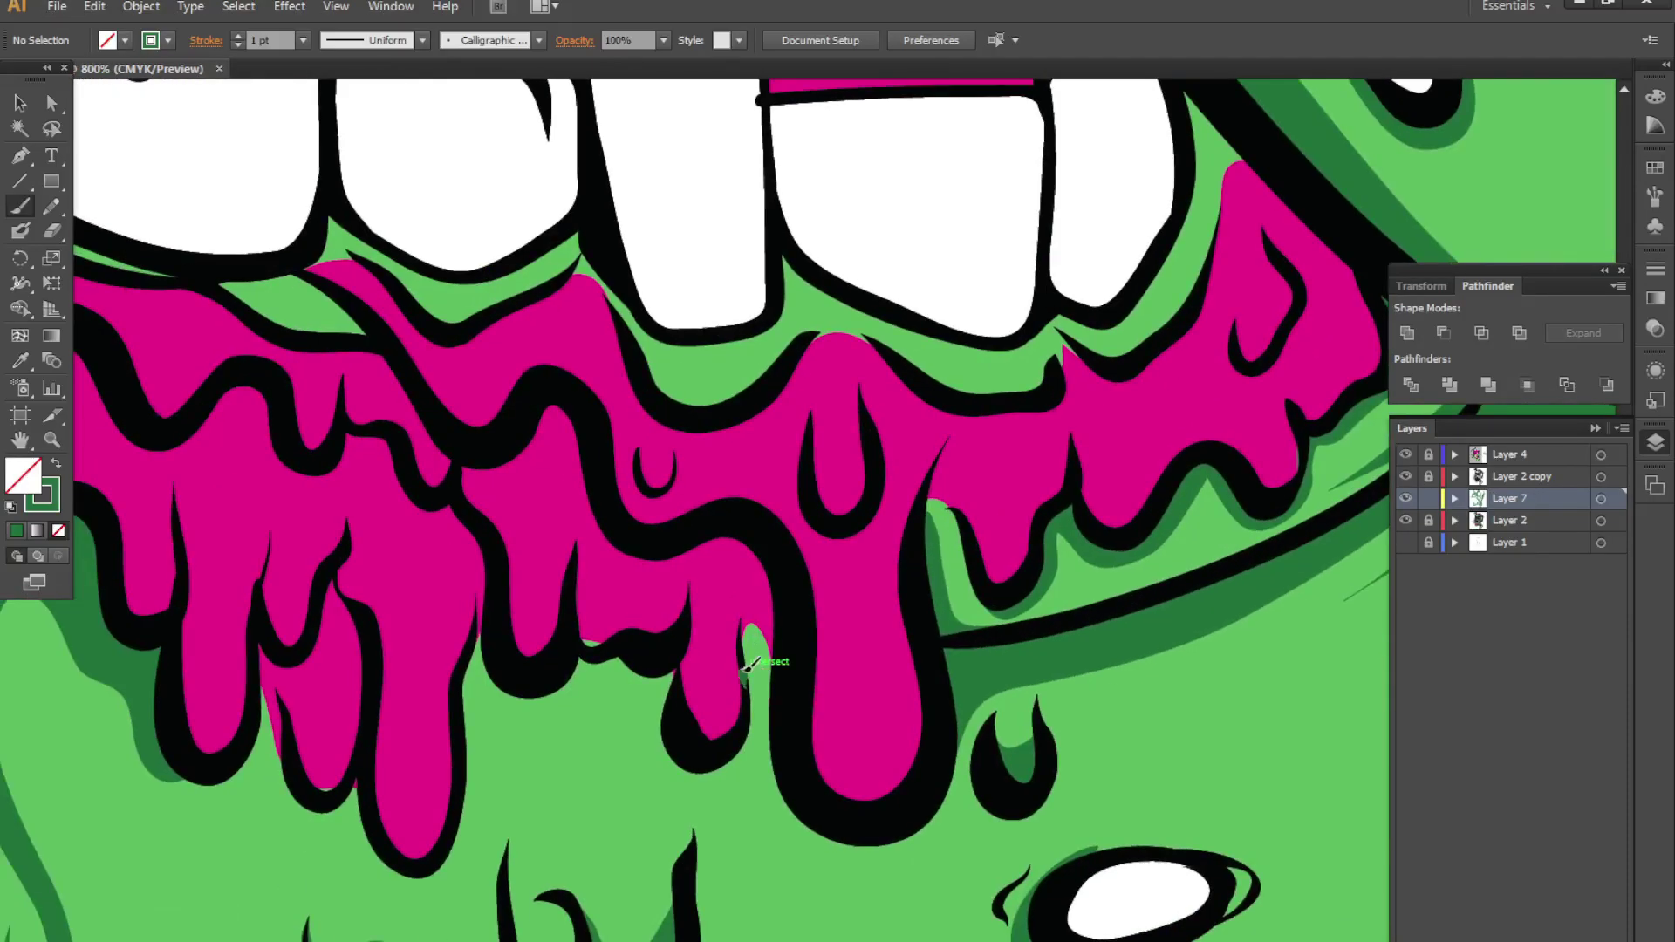
- Paint dark-green shading along the drip bottoms and the top of the gum
{"action": "left_click_drag", "start_coordinate": [744, 790], "coordinate": [471, 681]}
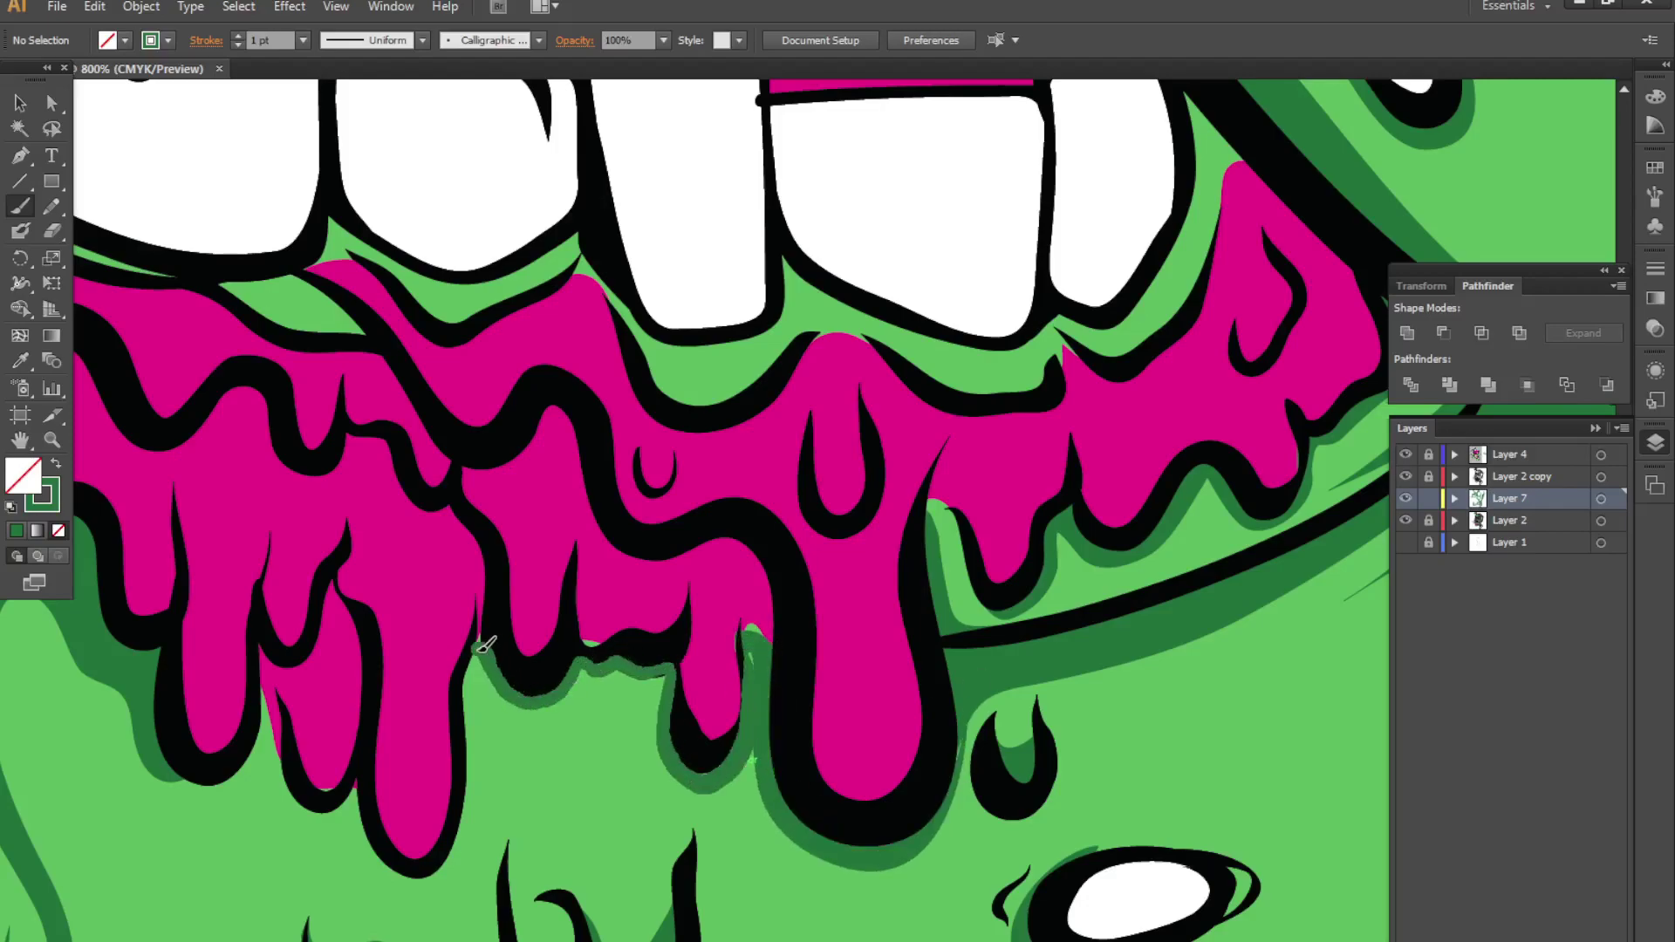
{"action": "mouse_move", "coordinate": [597, 667]}
{"action": "left_mouse_down"}
{"action": "mouse_move", "coordinate": [752, 715]}
{"action": "mouse_move", "coordinate": [317, 804]}
{"action": "mouse_move", "coordinate": [279, 785]}
{"action": "left_mouse_up"}
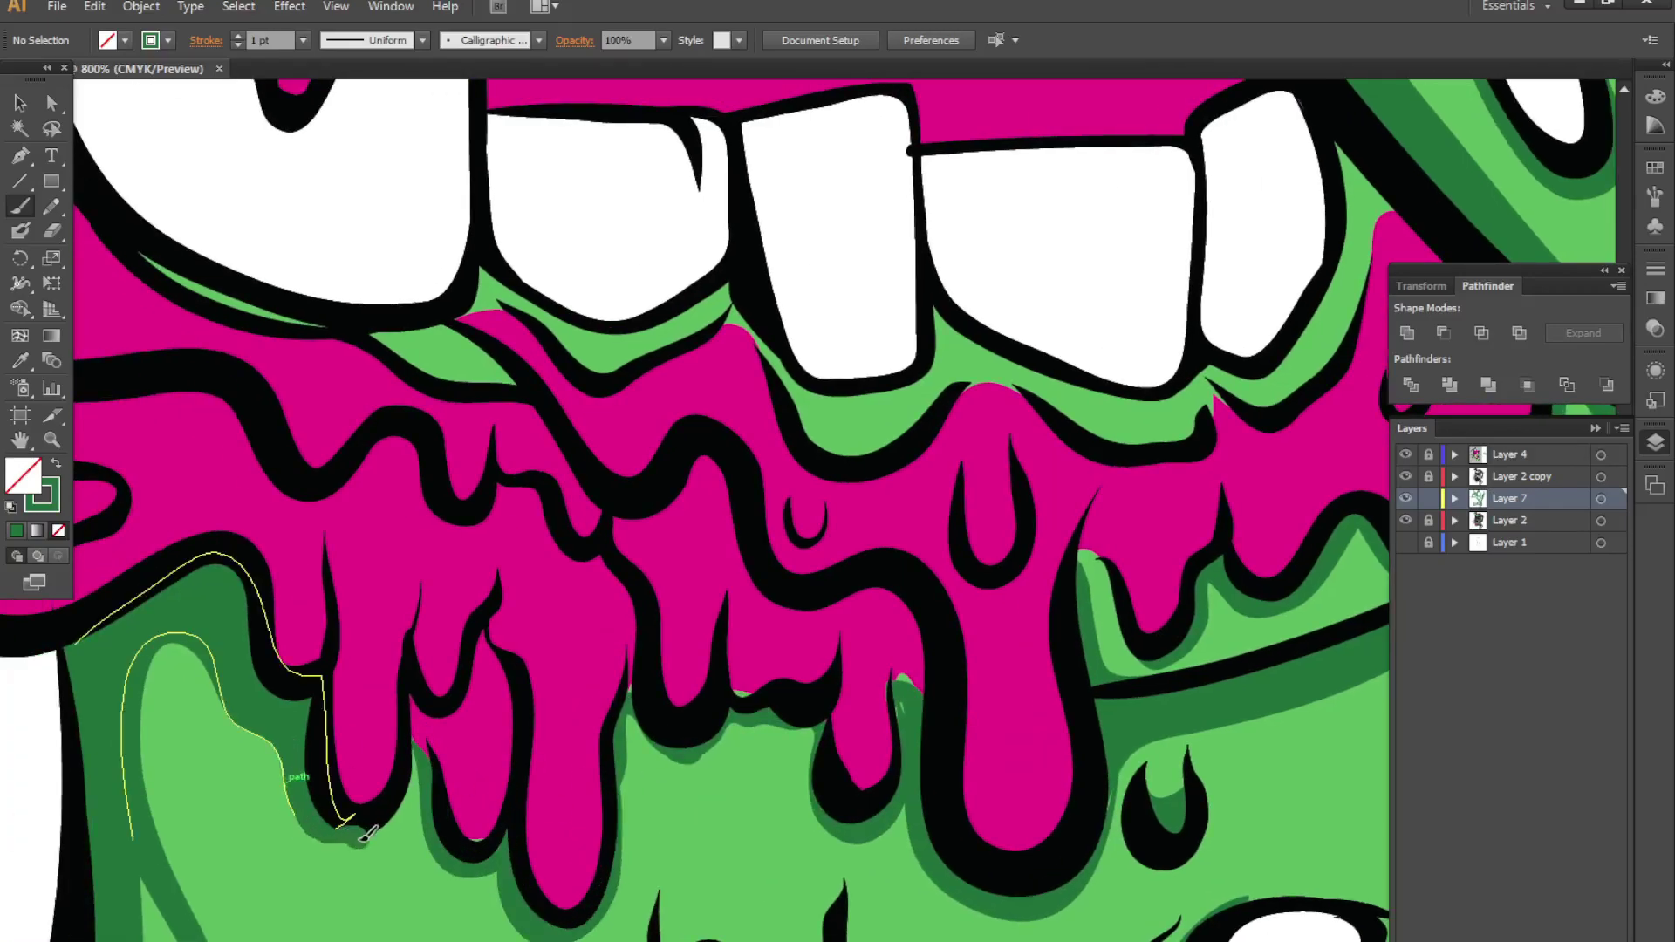
{"action": "scroll", "coordinate": [471, 628], "scroll_direction": "up", "scroll_amount": 5}
{"action": "mouse_move", "coordinate": [423, 600]}
{"action": "left_mouse_down"}
{"action": "mouse_move", "coordinate": [907, 721]}
{"action": "mouse_move", "coordinate": [1274, 689]}
{"action": "left_mouse_up"}
- With the Blob Brush, paint dark-green shading under the brow and on the cheek fold
{"action": "key", "text": "ctrl+minus"}
{"action": "key", "text": "ctrl+minus"}
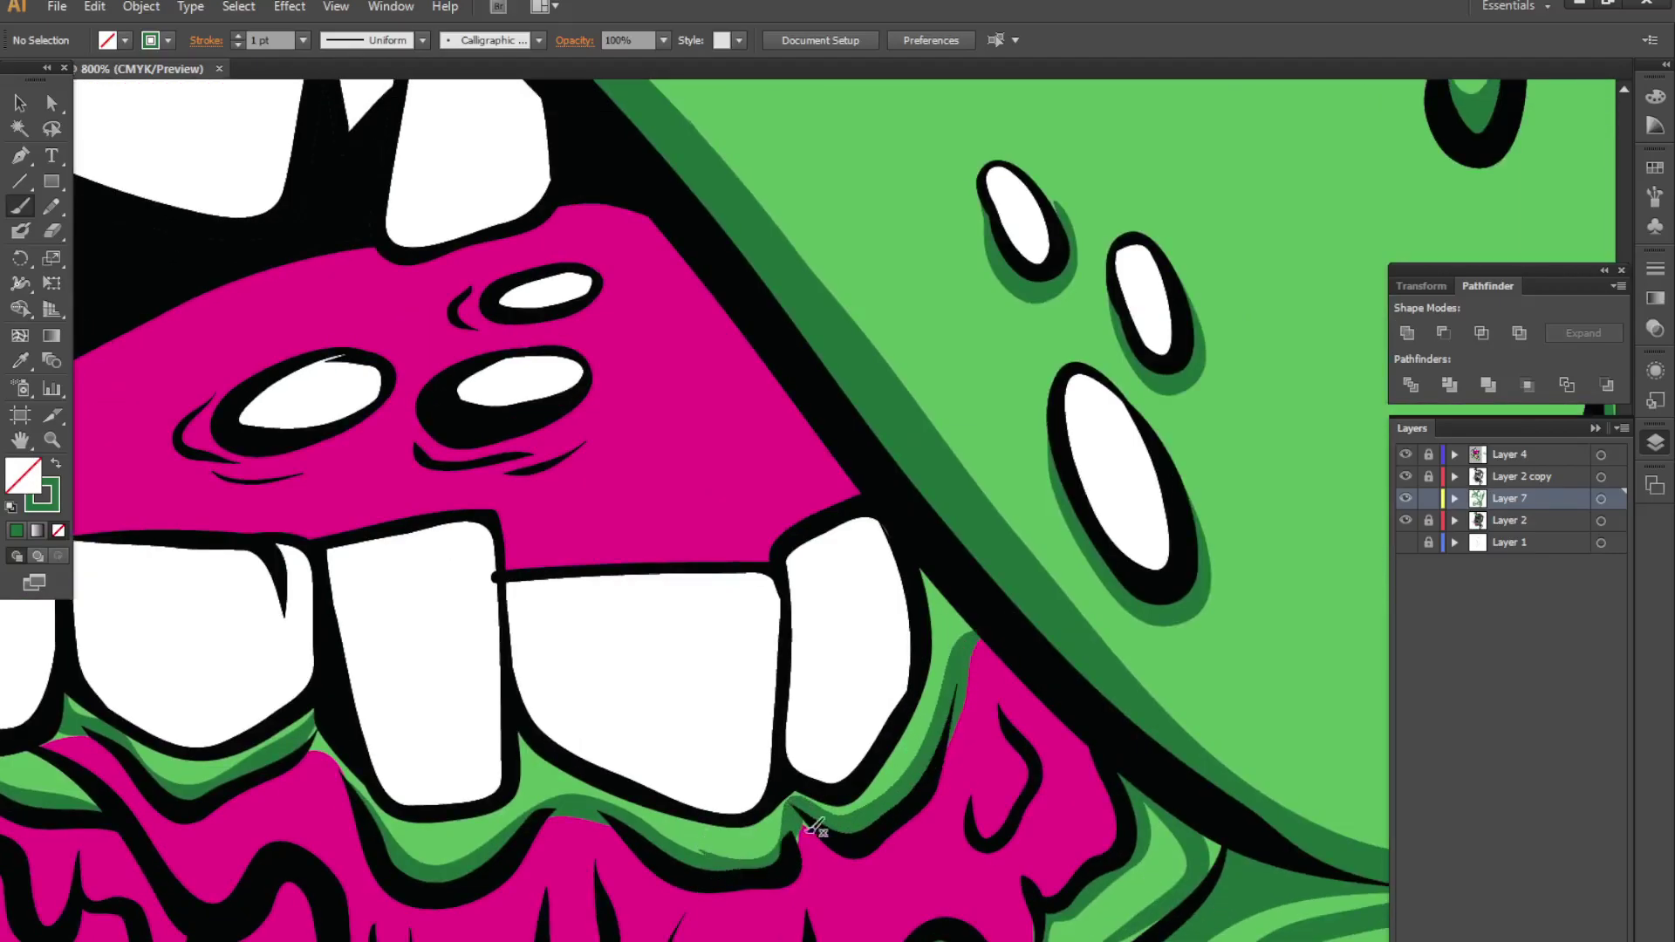
{"action": "key", "text": "ctrl+minus"}
{"action": "key", "text": "ctrl+minus"}
{"action": "key", "text": "ctrl+minus"}
{"action": "key", "text": "ctrl+plus"}
{"action": "key", "text": "ctrl+plus"}
{"action": "key", "text": "ctrl+plus"}
{"action": "key", "text": "shift+b"}
{"action": "left_click_drag", "start_coordinate": [486, 867], "coordinate": [702, 819]}
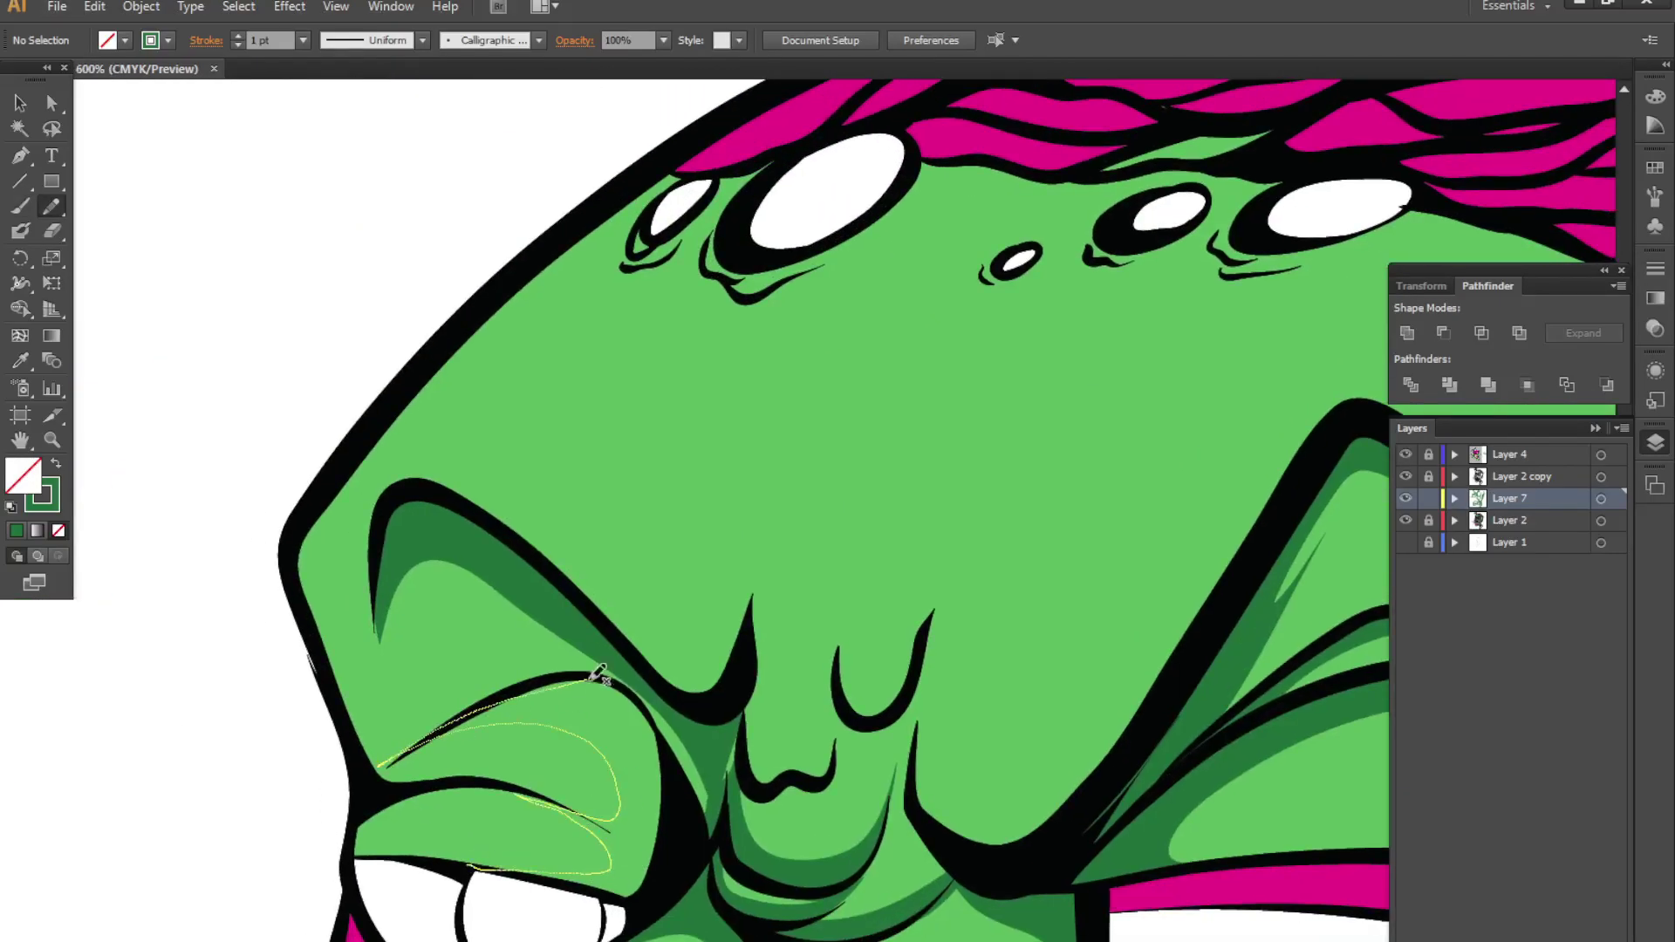
{"action": "key", "text": "ctrl+plus"}
{"action": "key", "text": "ctrl+plus"}
{"action": "key", "text": "ctrl+plus"}
{"action": "left_click_drag", "start_coordinate": [288, 911], "coordinate": [691, 804]}
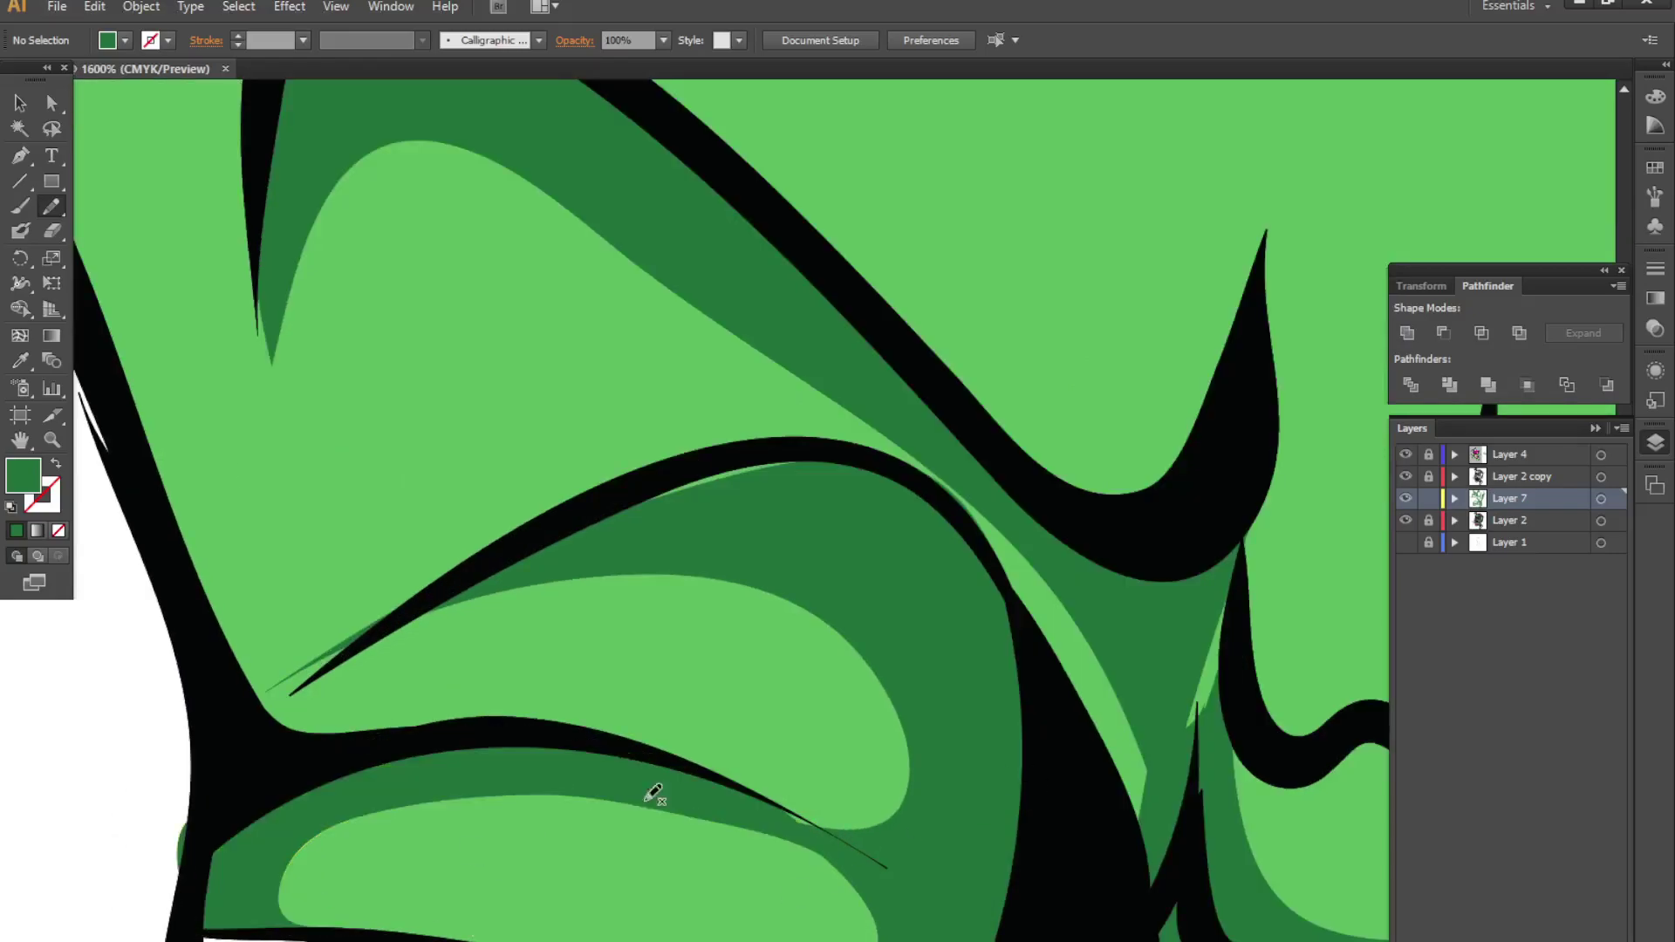
- Finish the cheek-fold stroke, lock Layer 8, and make Layer 2 the working layer
{"action": "left_click_drag", "start_coordinate": [541, 652], "coordinate": [493, 749]}
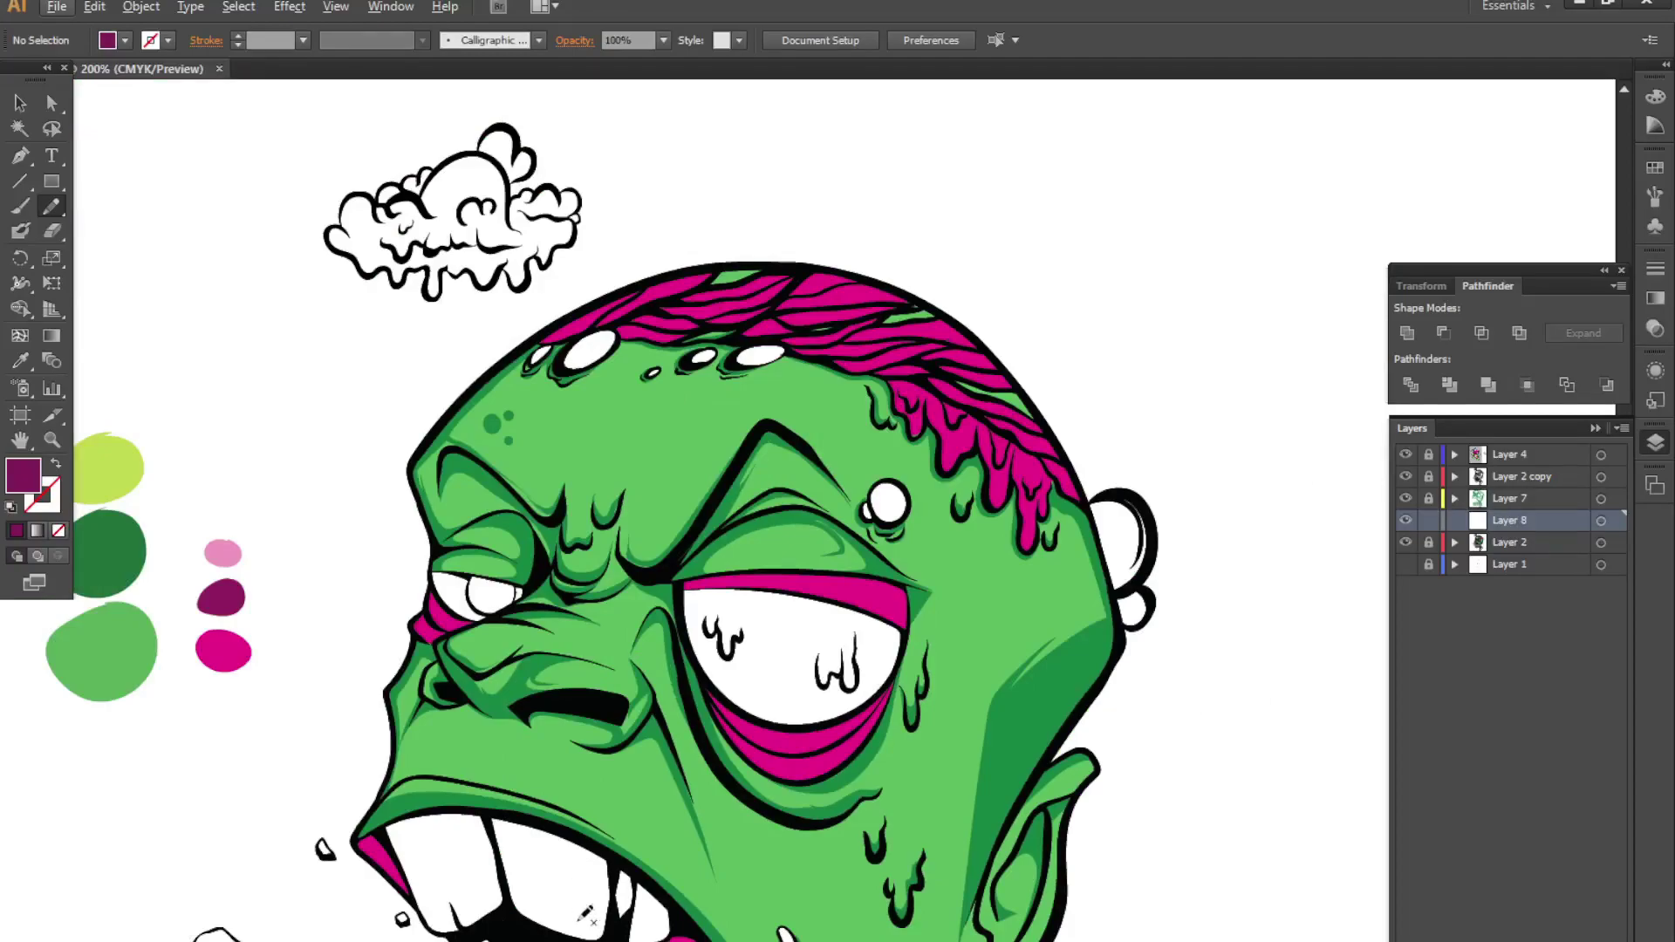
{"action": "left_click_drag", "start_coordinate": [584, 914], "coordinate": [752, 649]}
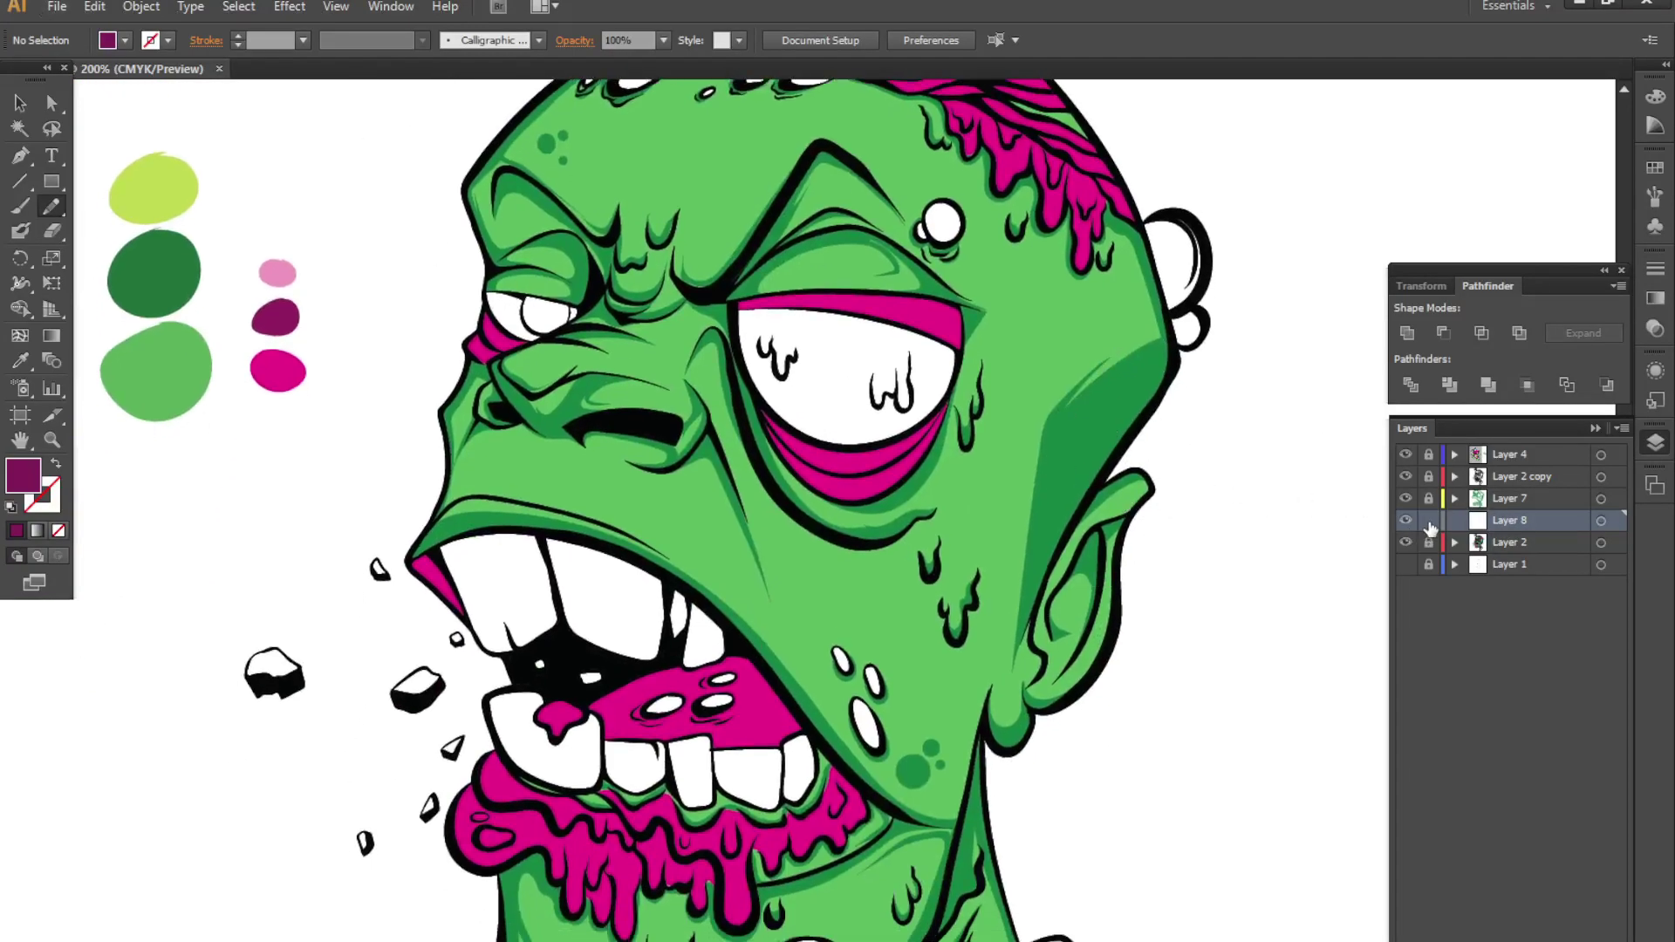
{"action": "left_click", "coordinate": [1427, 521]}
{"action": "left_click", "coordinate": [1508, 543]}
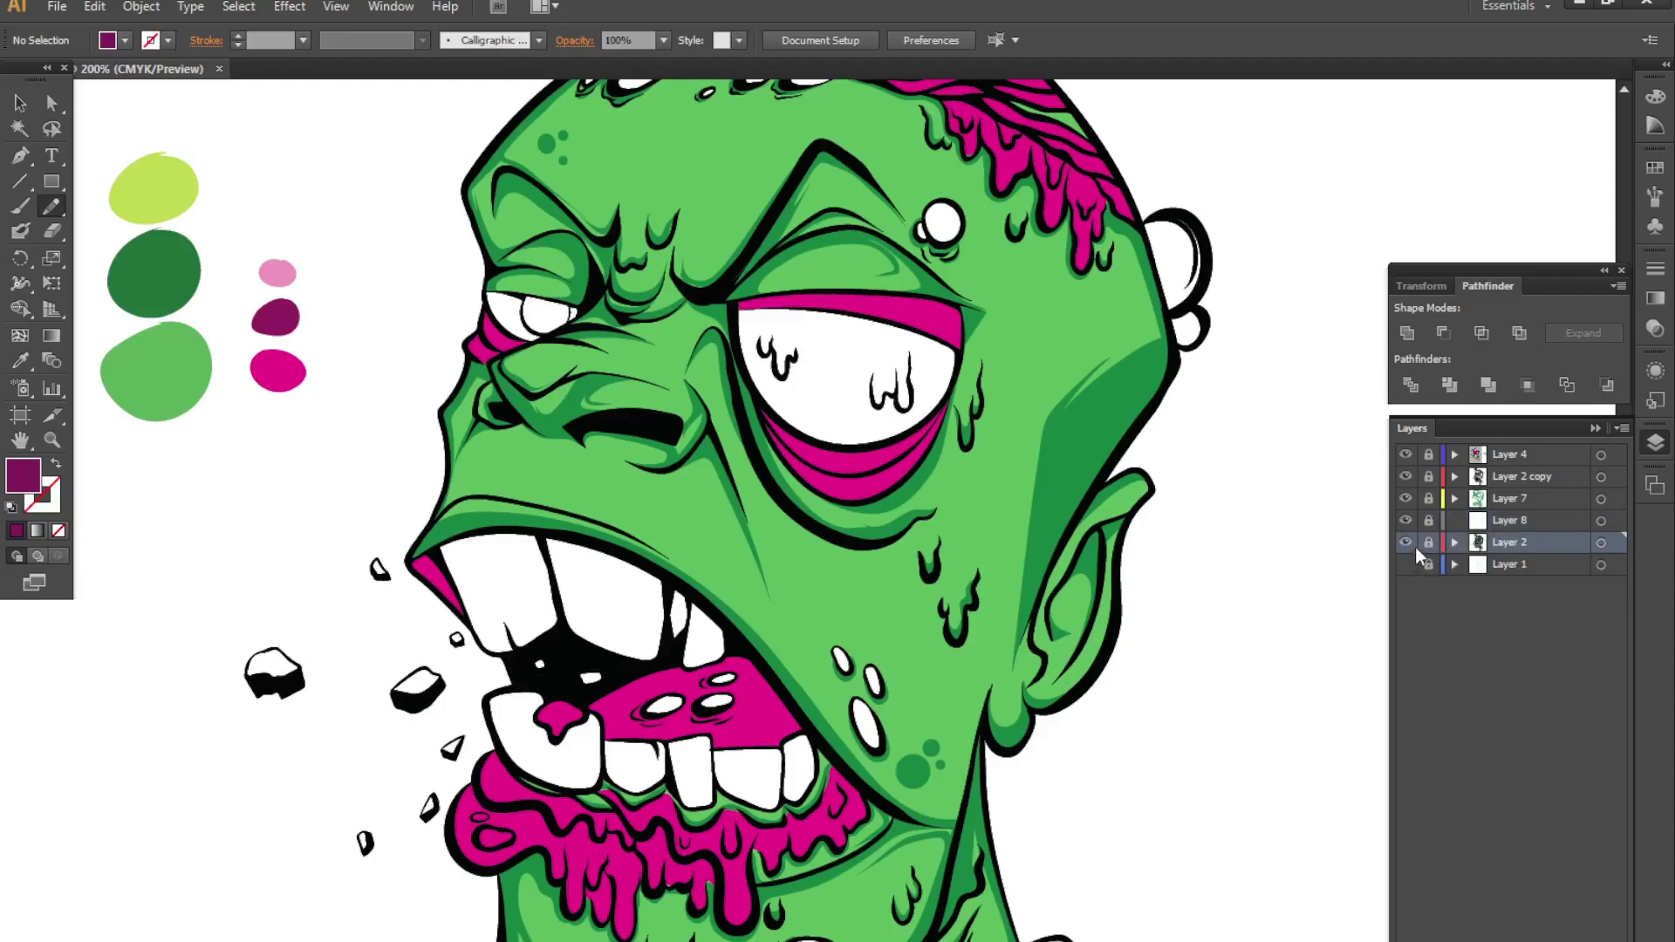
- Unlock Layer 2 and recolour the green skin compound path to a bright, fully saturated cyan
{"action": "left_click", "coordinate": [1428, 543]}
{"action": "key", "text": "a"}
{"action": "key", "text": "ctrl+a"}
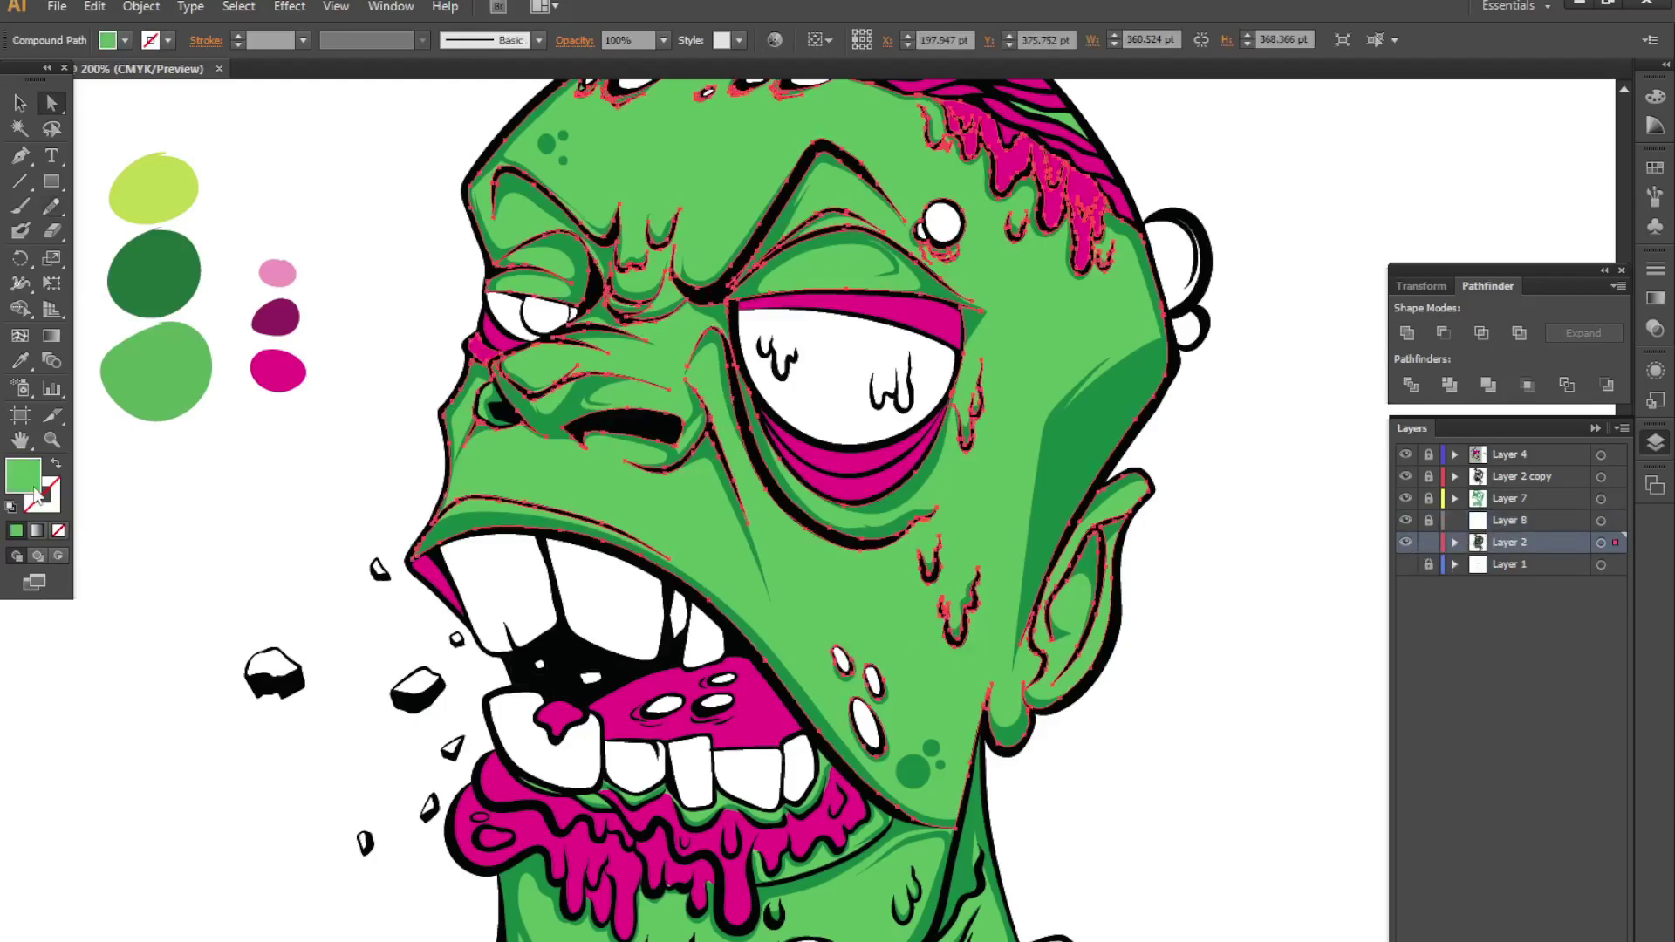
{"action": "double_click", "coordinate": [26, 491]}
{"action": "left_click", "coordinate": [844, 593]}
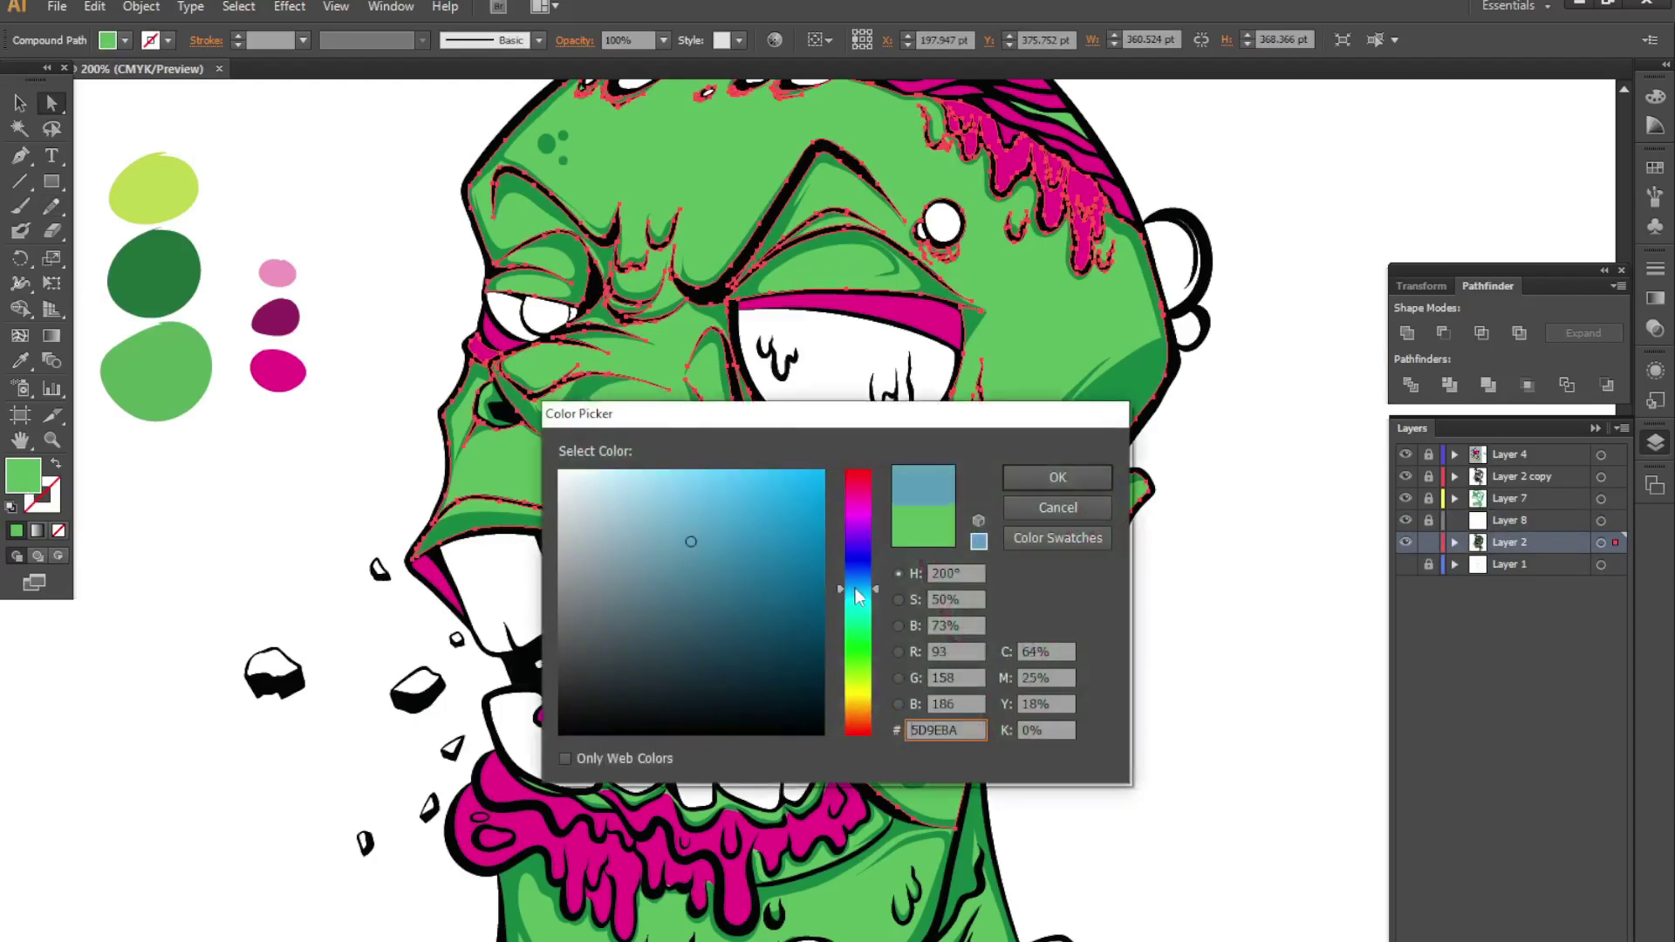
{"action": "left_click_drag", "start_coordinate": [796, 484], "coordinate": [687, 544]}
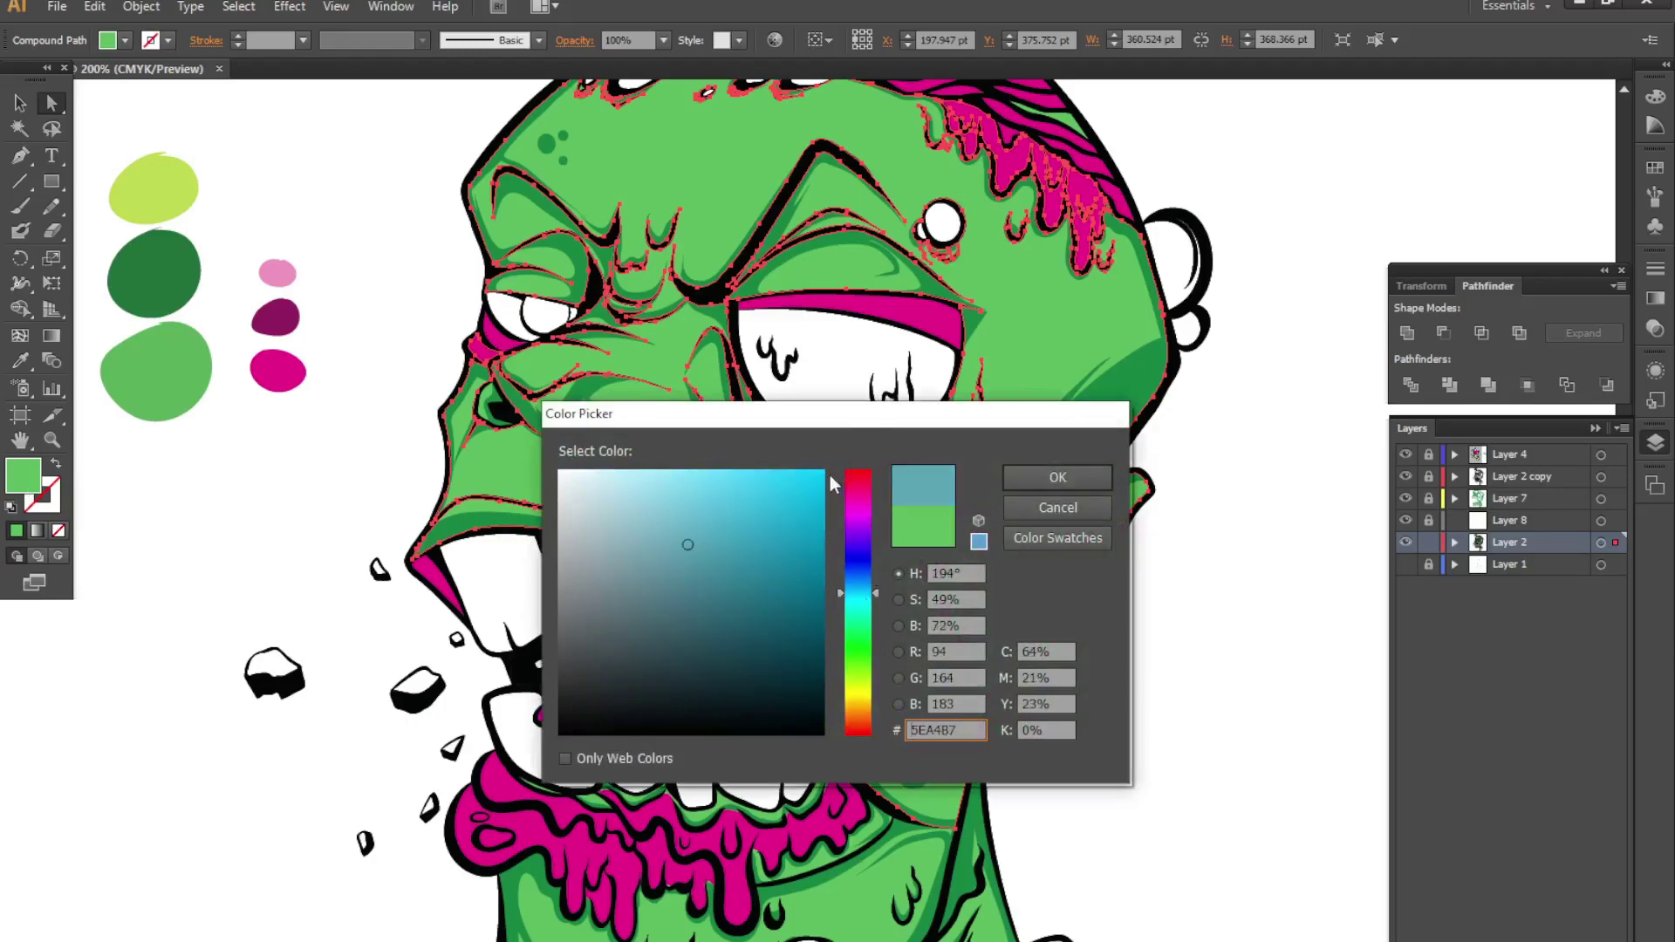
{"action": "left_click", "coordinate": [823, 472]}
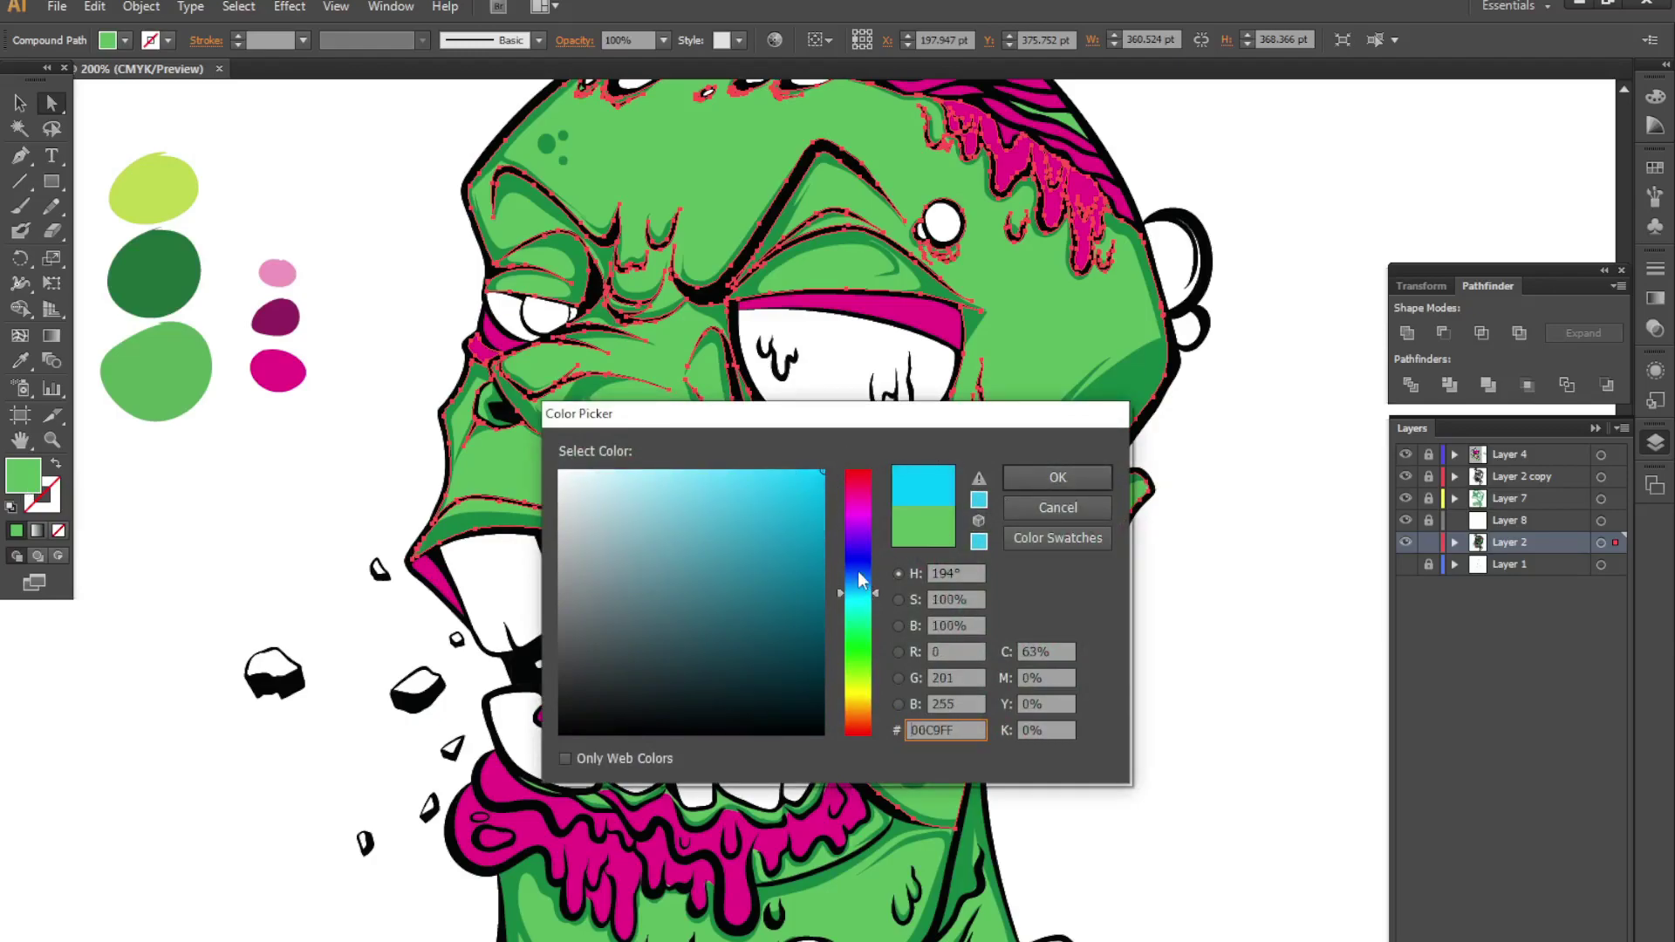
{"action": "left_click", "coordinate": [861, 597]}
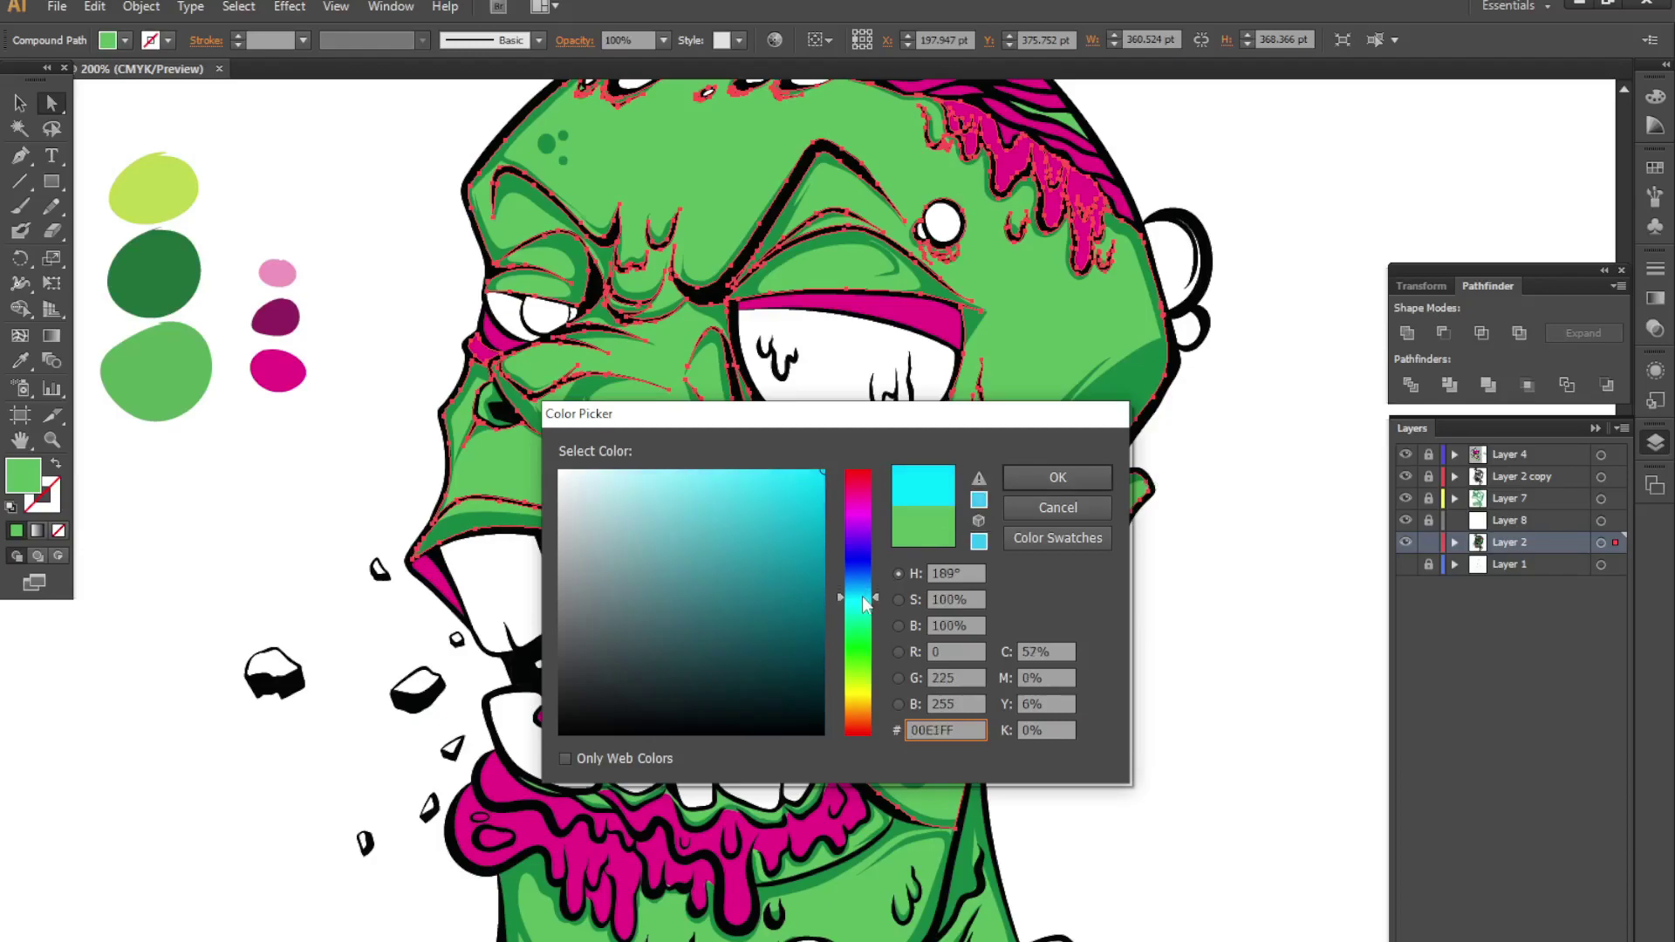
{"action": "left_click", "coordinate": [1095, 483]}
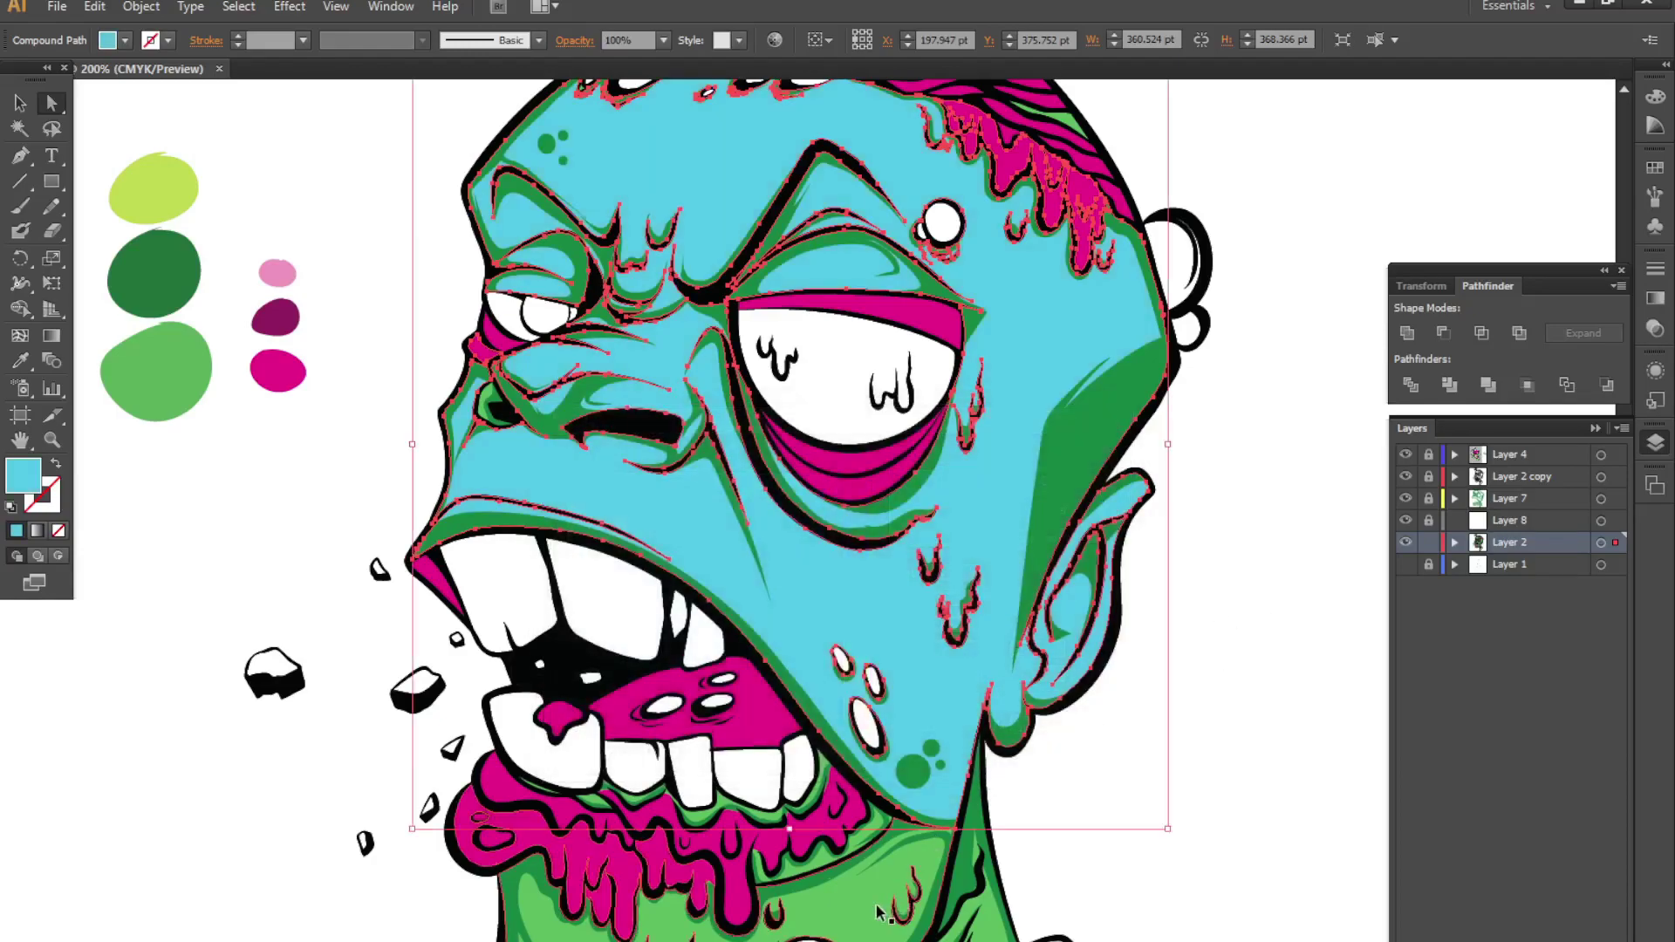
- Extend the selection and Eyedropper the cyan onto the additional selected shapes
{"action": "left_click", "coordinate": [959, 752], "text": "alt"}
{"action": "key", "text": "i"}
{"action": "left_click", "coordinate": [962, 707]}
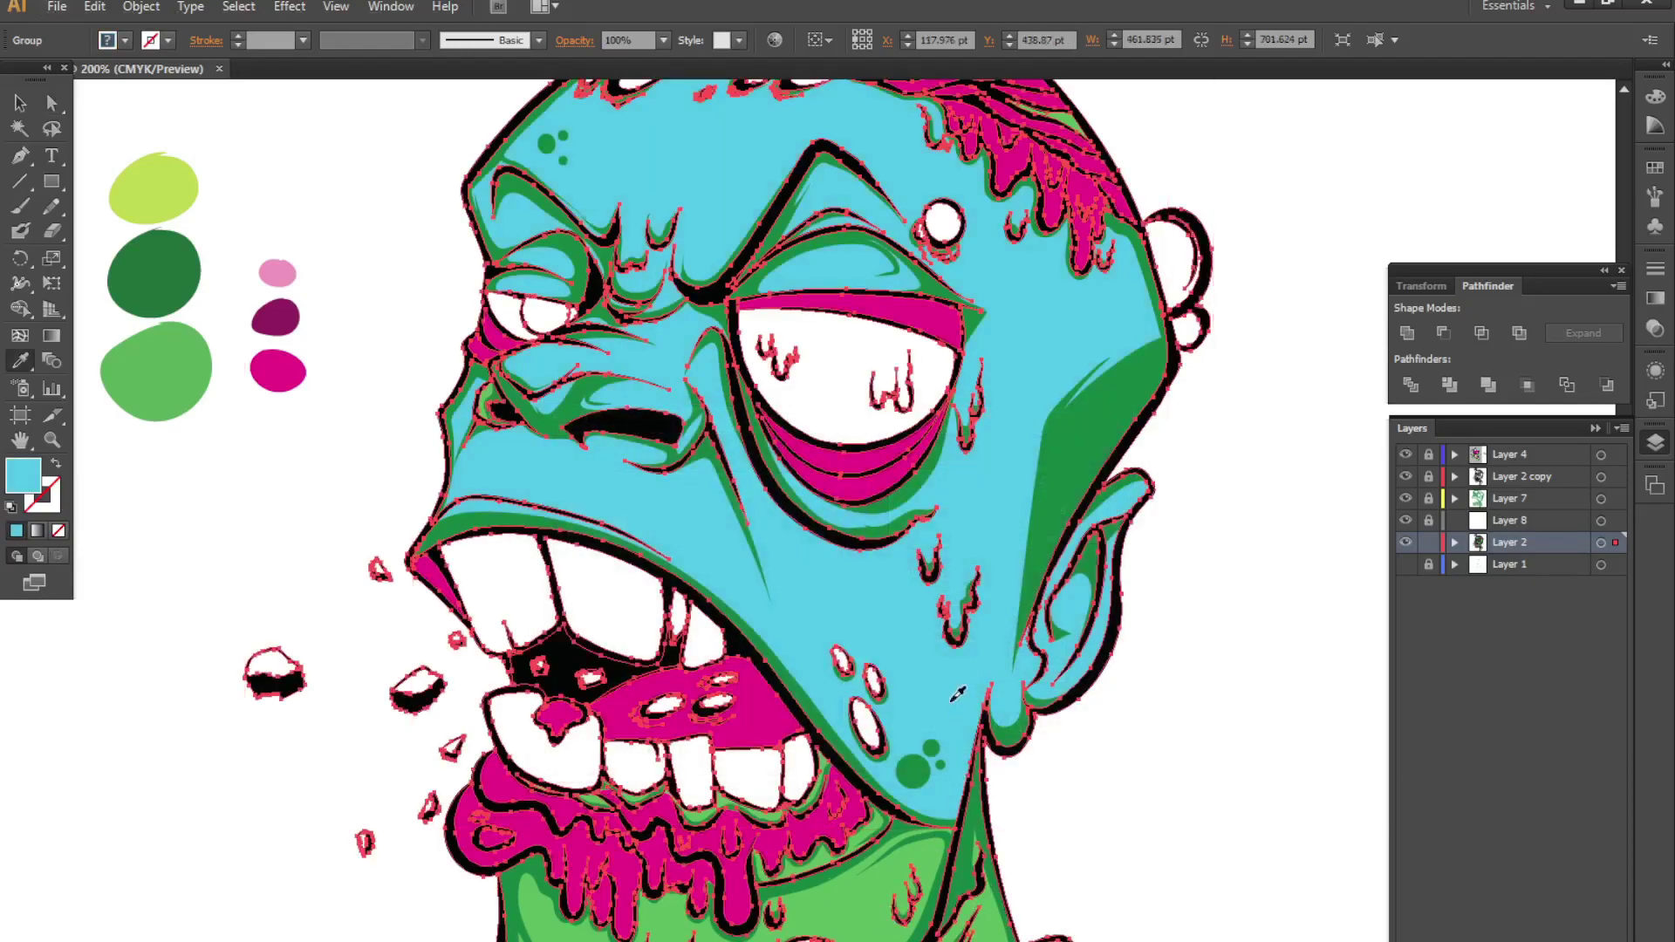
- Undo the accidental recolouring and Eyedropper the cyan skin colour onto the neck
{"action": "key", "text": "ctrl+z"}
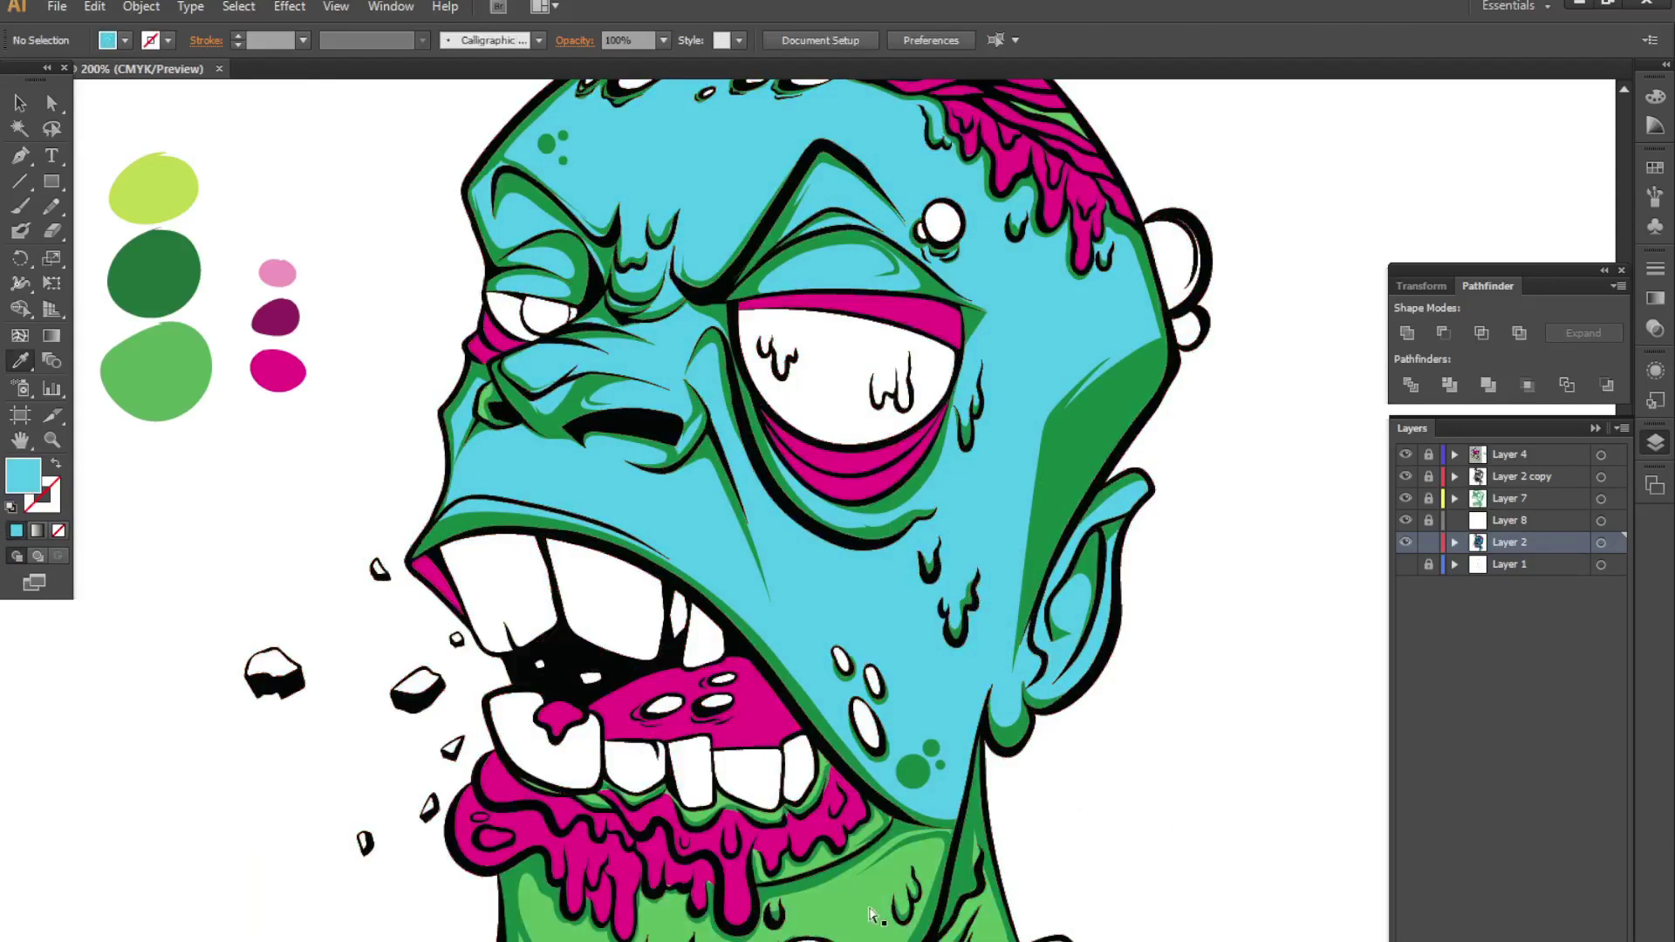
{"action": "key", "text": "ctrl+z"}
{"action": "key", "text": "ctrl+z"}
{"action": "key", "text": "i"}
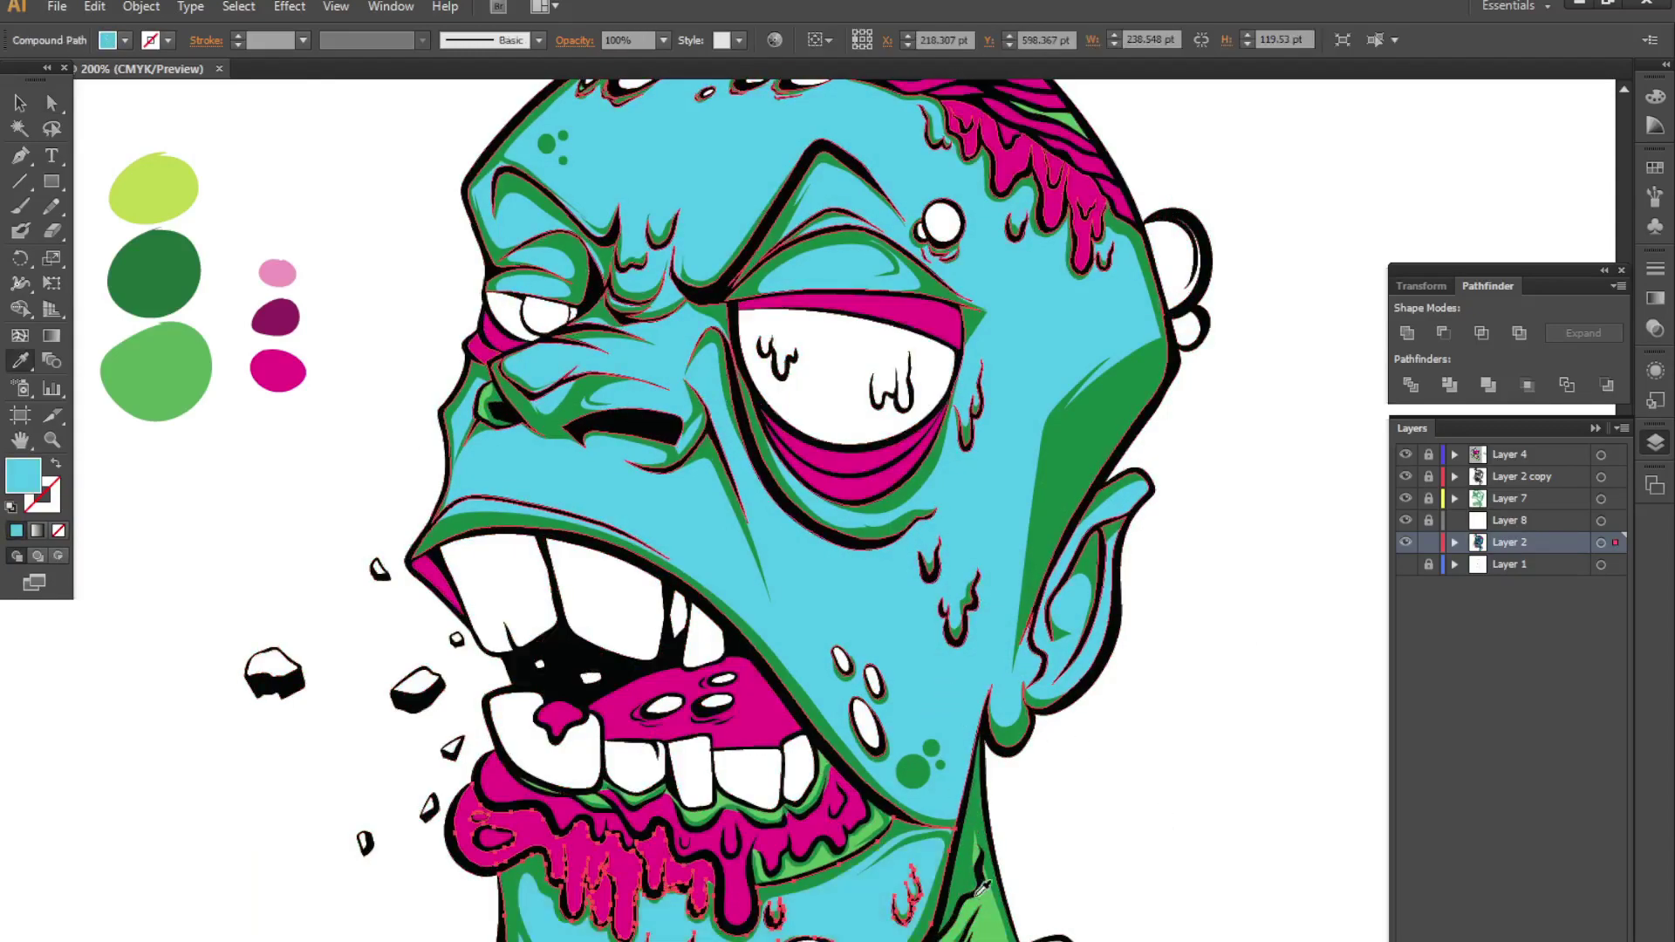
{"action": "left_click", "coordinate": [894, 626]}
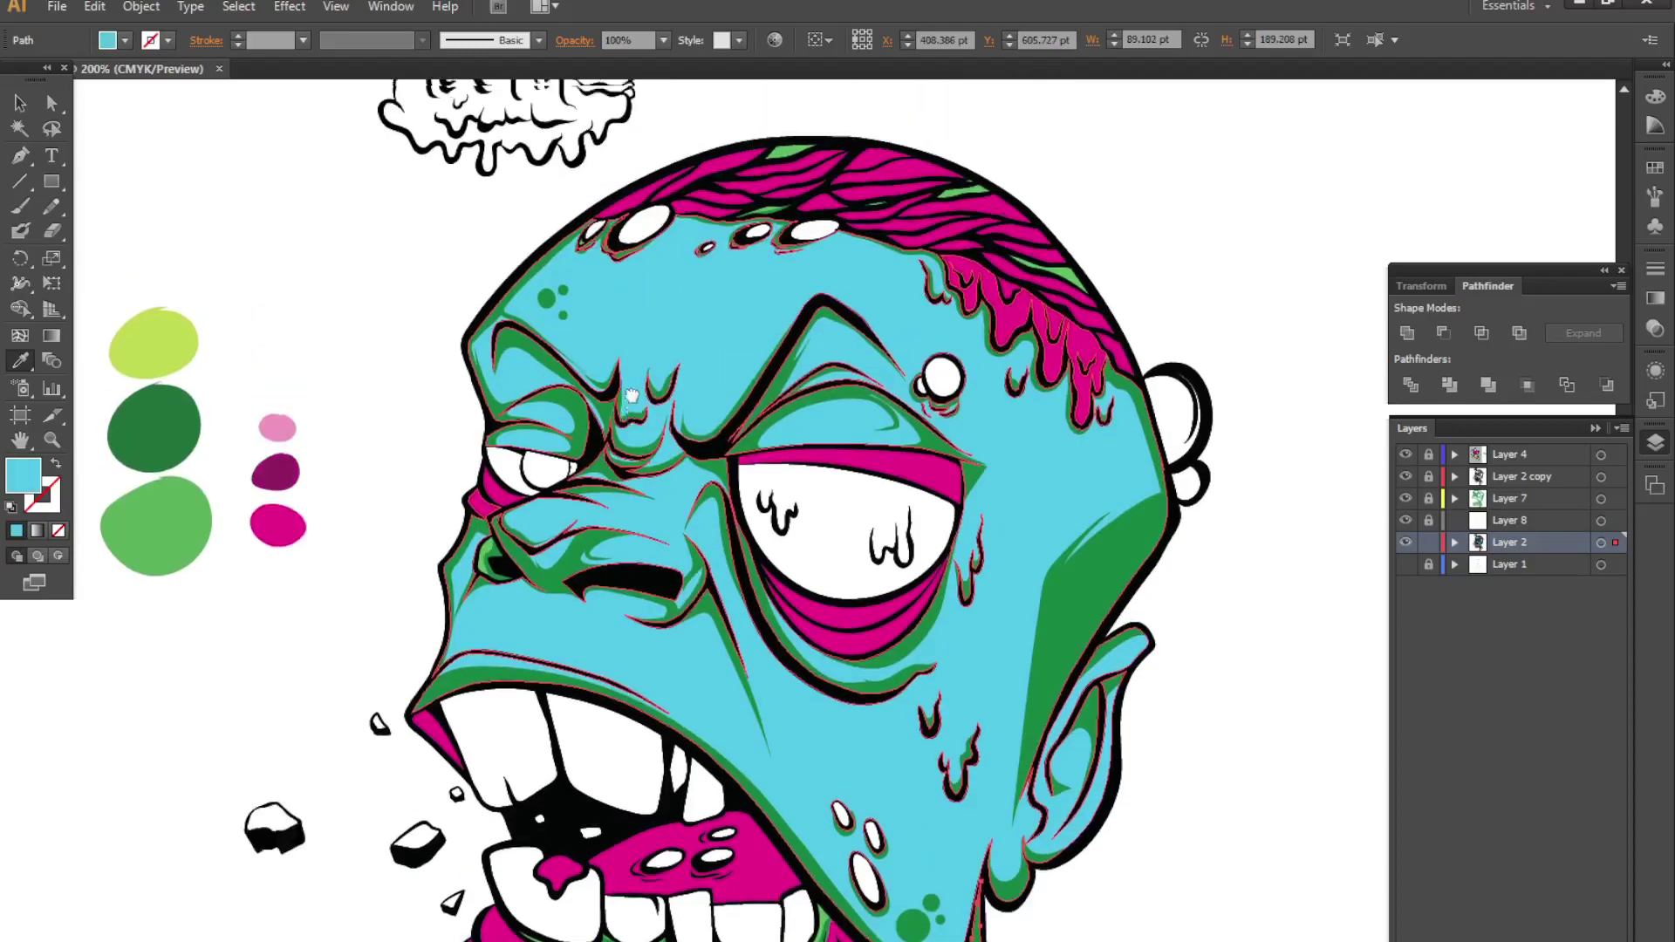
{"action": "scroll", "coordinate": [1091, 602], "scroll_direction": "up", "scroll_amount": 3}
- Lock Layer 2 again, make Layer 7 active, and select then deselect its green shading shapes
{"action": "left_click", "coordinate": [1430, 543]}
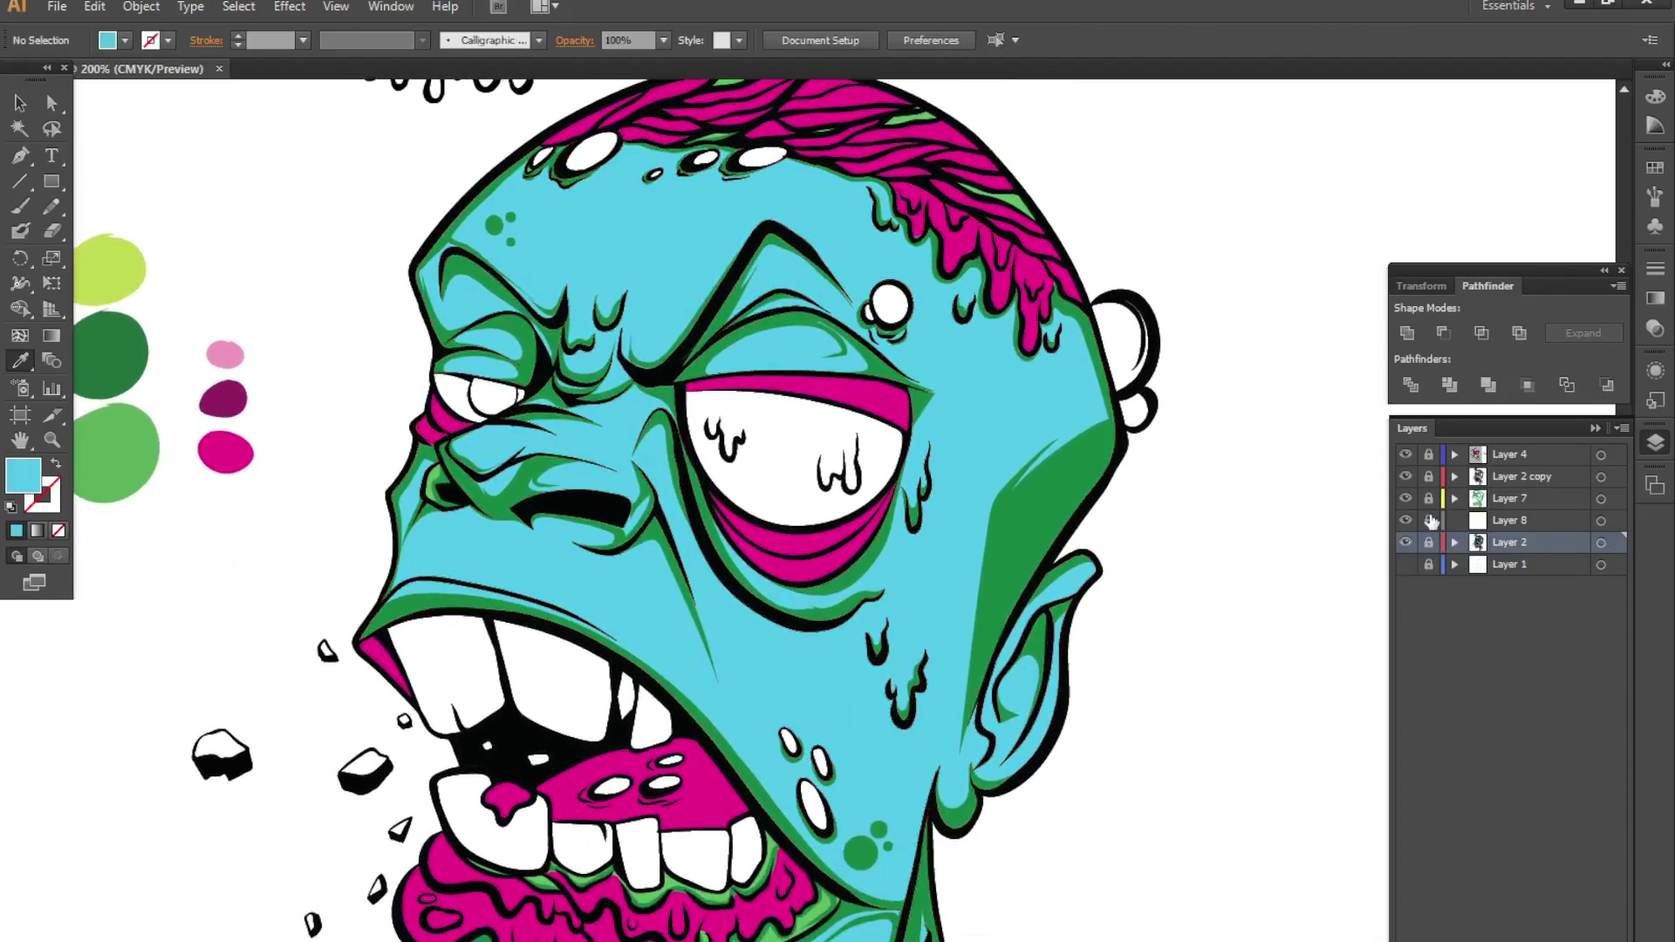
{"action": "left_click", "coordinate": [1483, 498]}
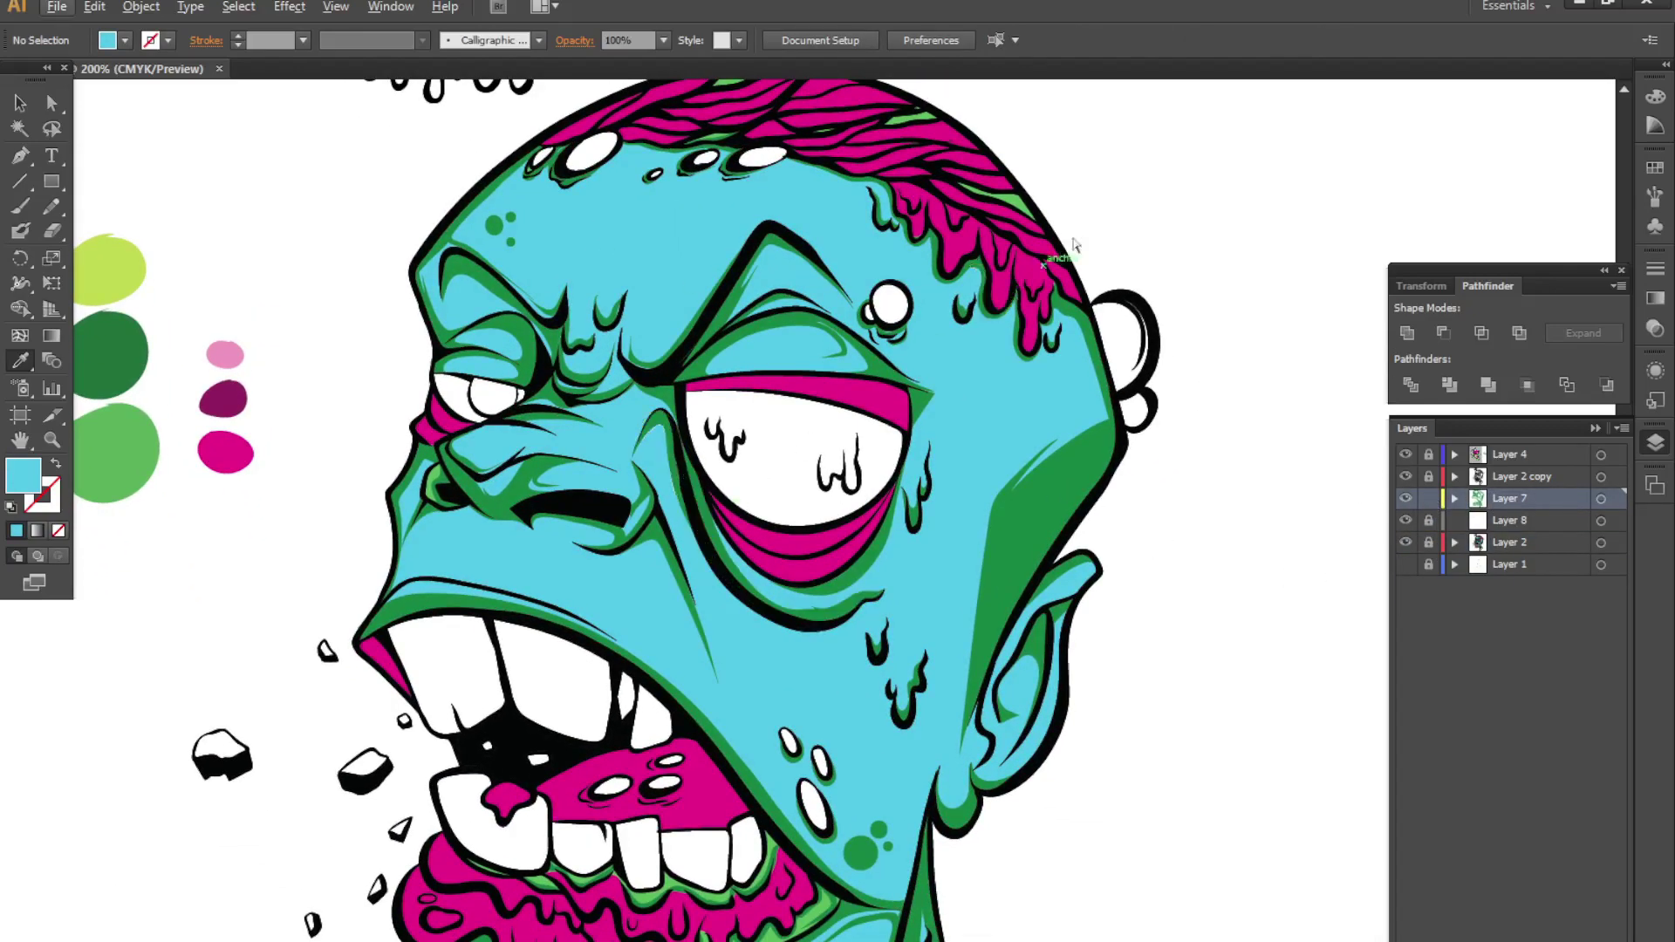
{"action": "left_click", "coordinate": [1065, 494], "text": "ctrl"}
{"action": "scroll", "coordinate": [479, 388], "scroll_direction": "up", "scroll_amount": 2}
{"action": "left_click", "coordinate": [553, 280], "text": "ctrl"}
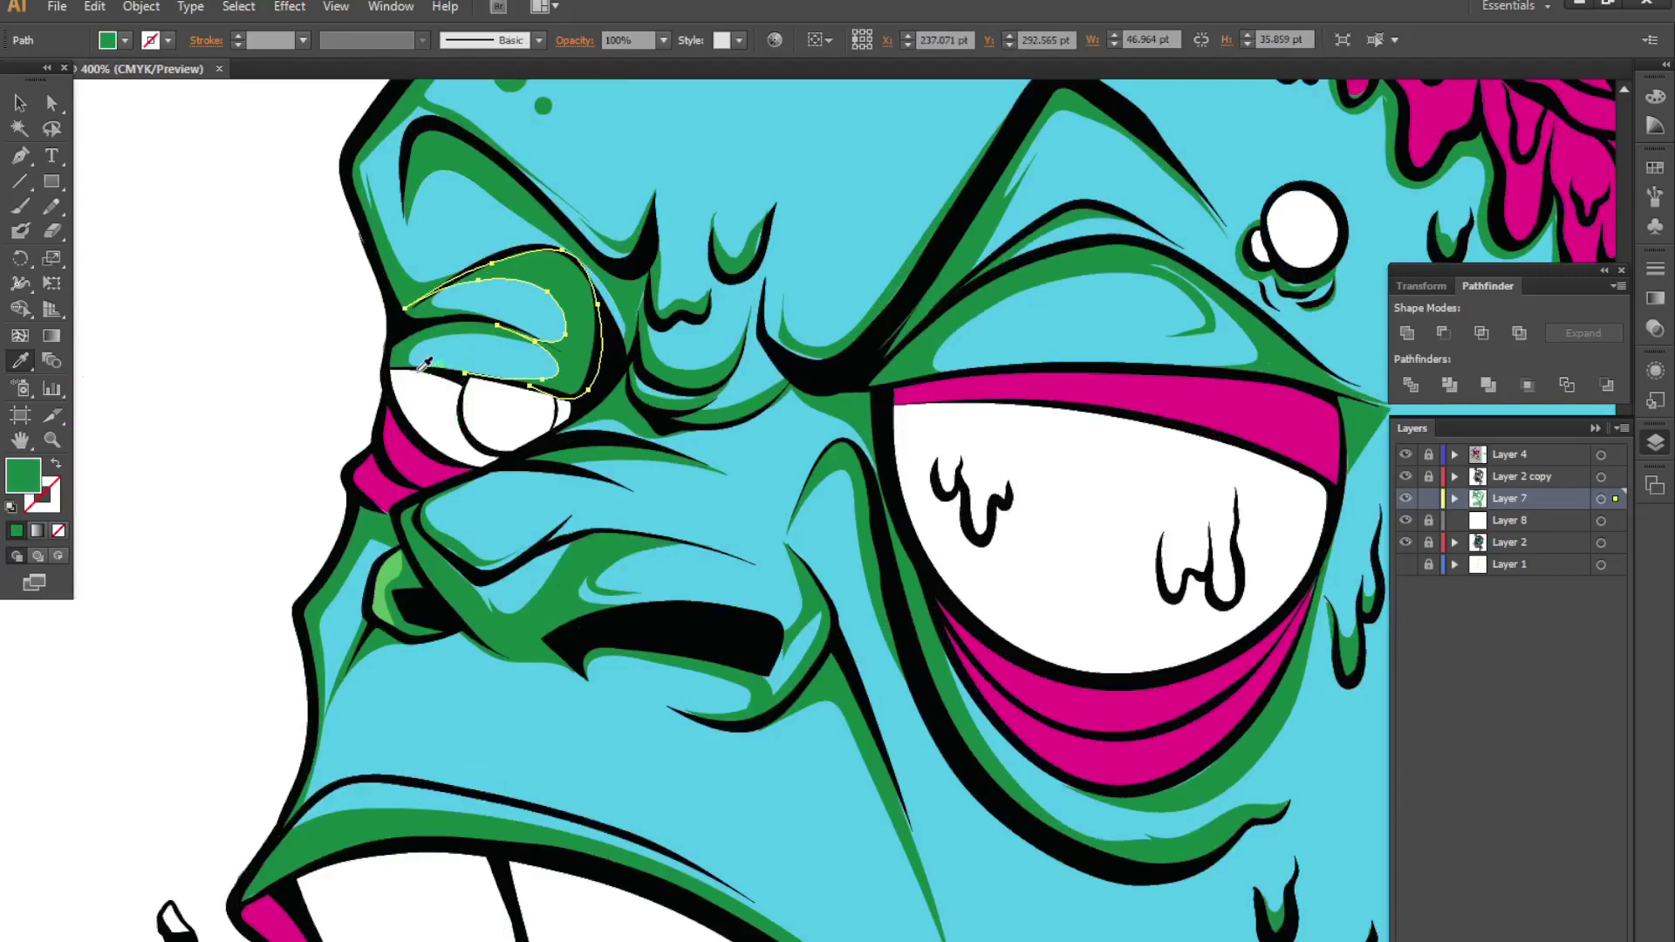
{"action": "scroll", "coordinate": [424, 361], "scroll_direction": "down", "scroll_amount": 3}
{"action": "scroll", "coordinate": [639, 443], "scroll_direction": "up", "scroll_amount": 2}
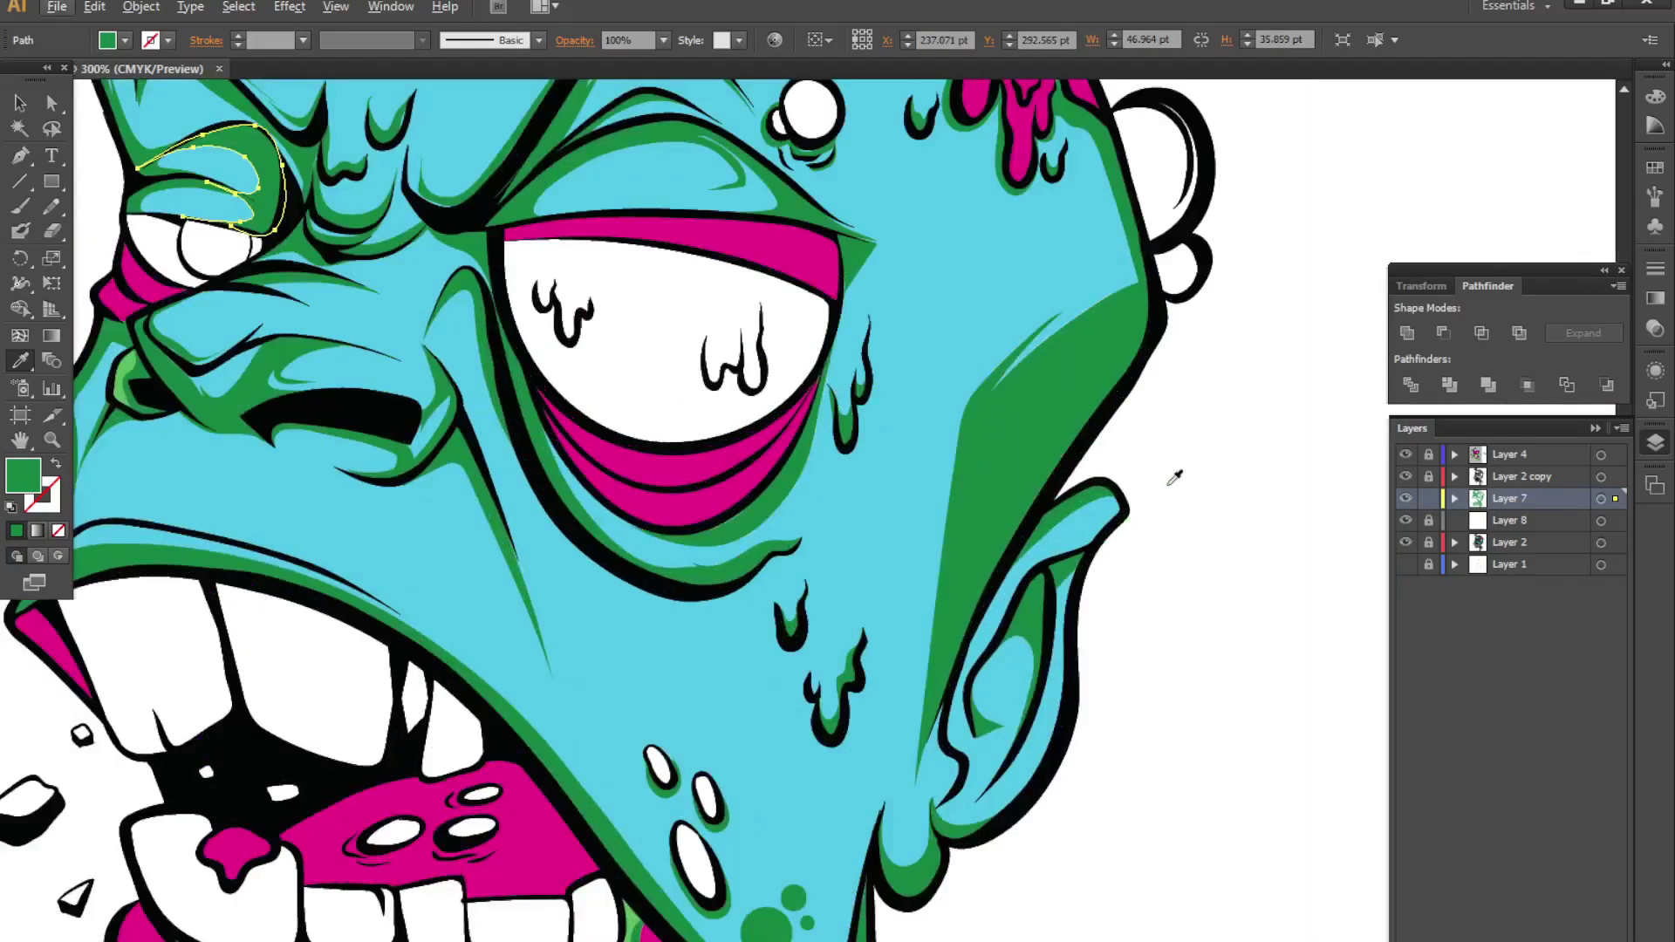
{"action": "left_click", "coordinate": [1194, 460], "text": "ctrl"}
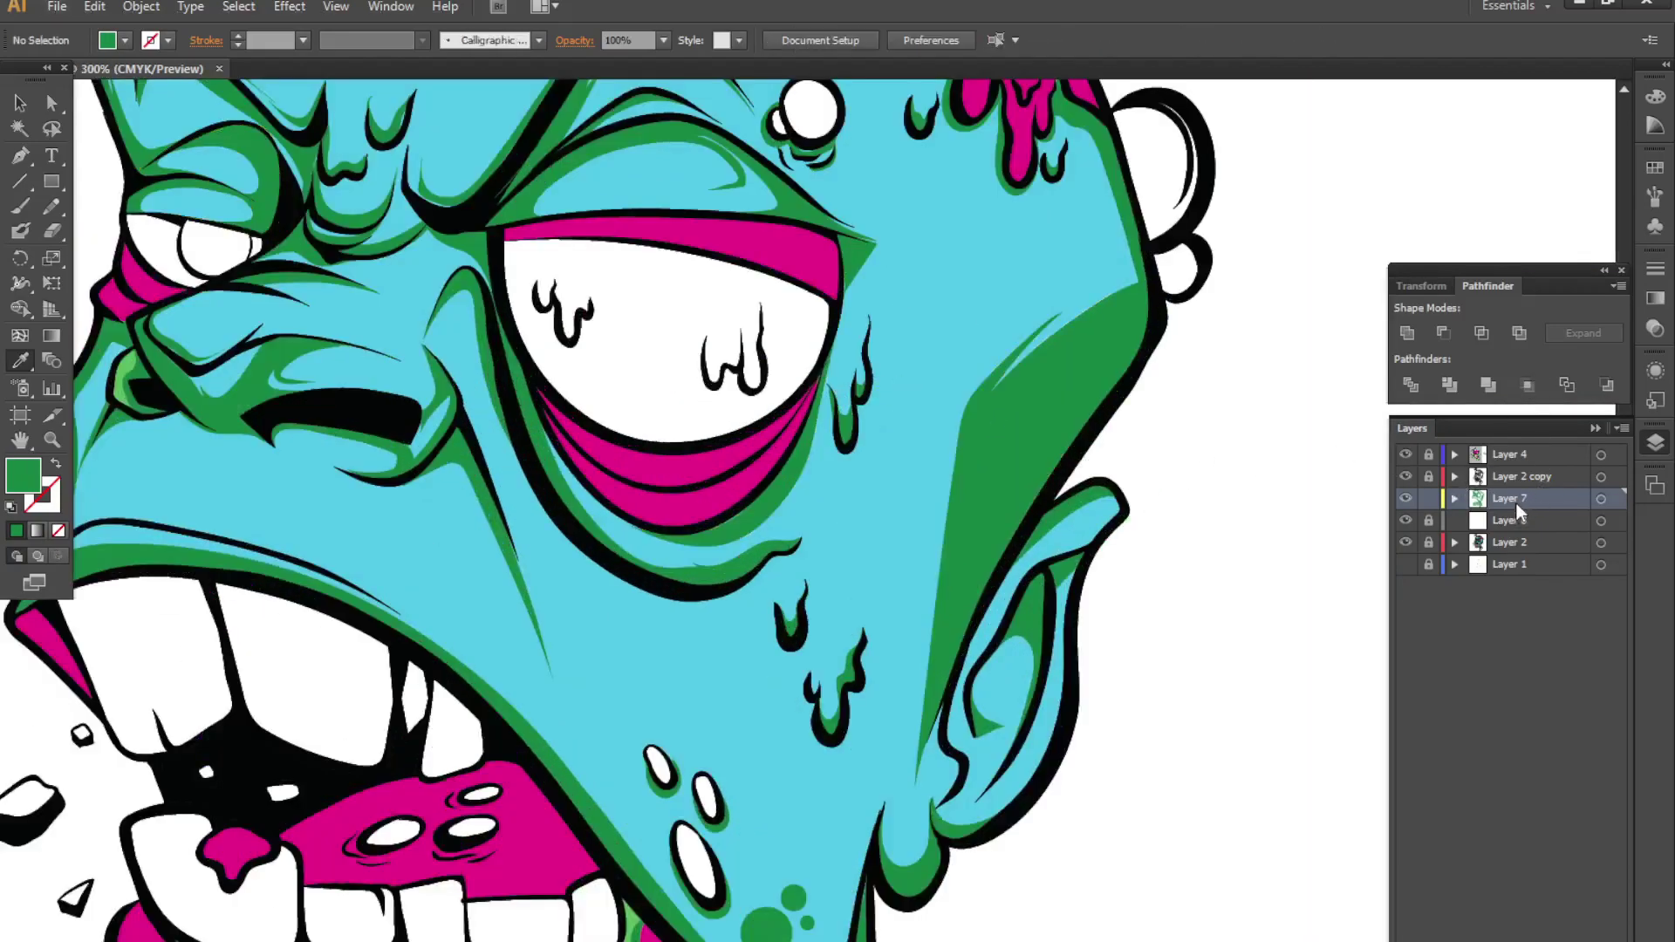
- Toggle Layer 7's shading visibility off and on to compare the look
{"action": "scroll", "coordinate": [758, 585], "scroll_direction": "down", "scroll_amount": 3}
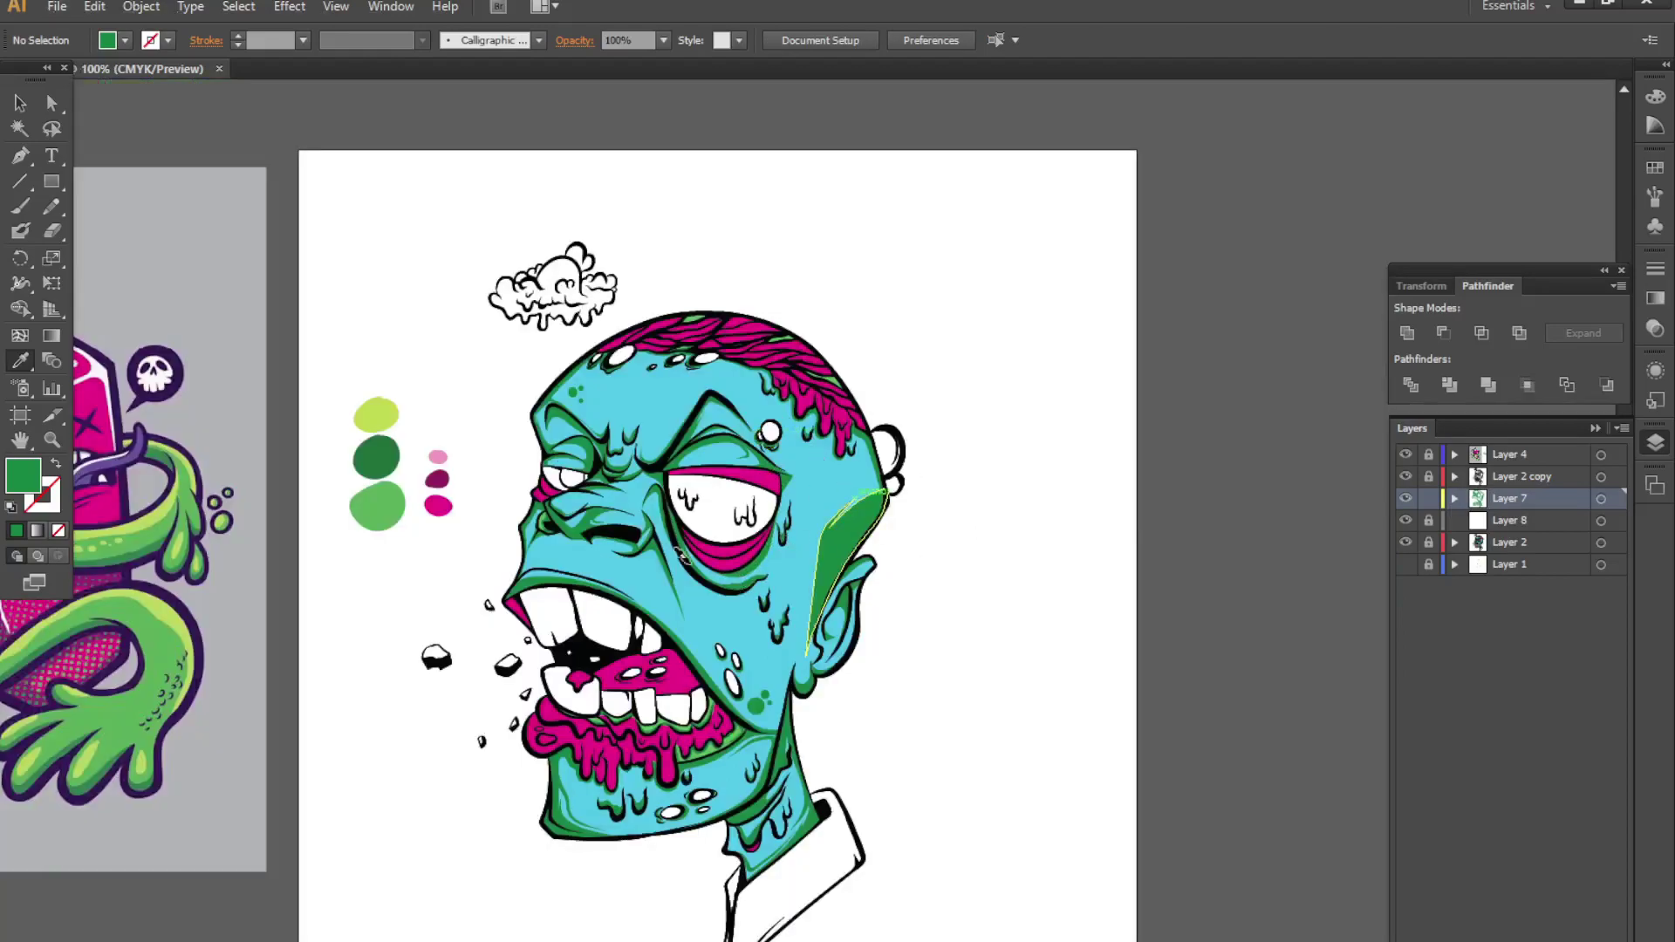
{"action": "scroll", "coordinate": [680, 553], "scroll_direction": "up", "scroll_amount": 1}
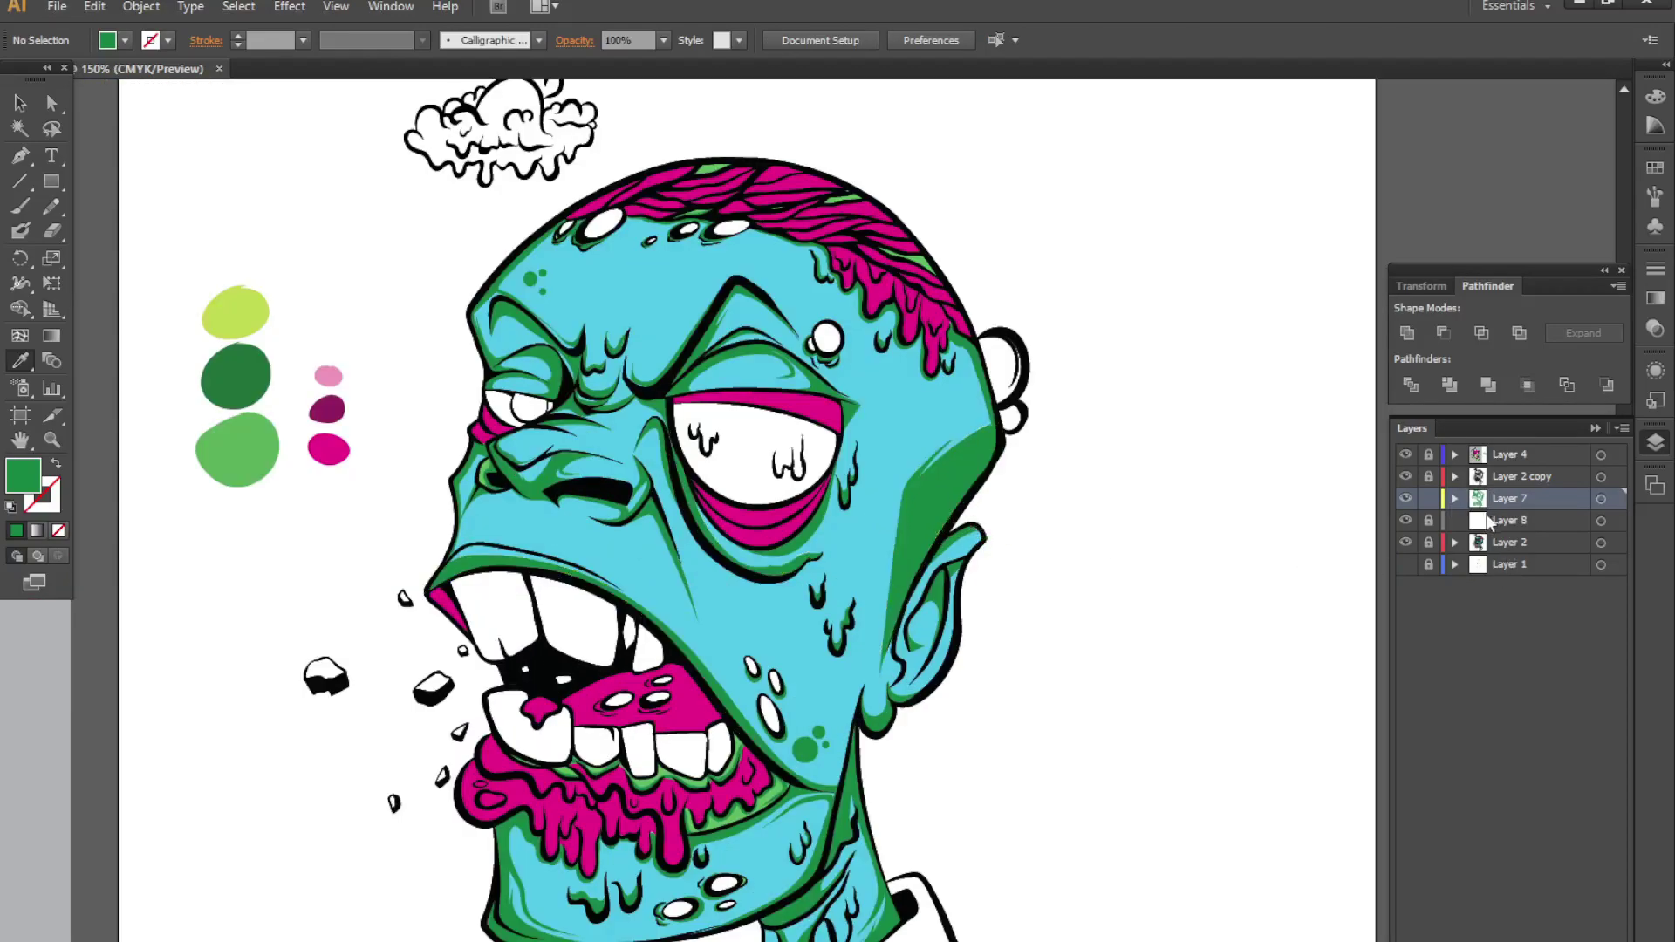
{"action": "left_click", "coordinate": [1405, 498]}
{"action": "left_click", "coordinate": [1405, 498]}
{"action": "left_click", "coordinate": [1405, 498]}
- Marquee-select all shading, sample the cyan, then change its fill to a darker teal
{"action": "scroll", "coordinate": [949, 576], "scroll_direction": "down", "scroll_amount": 1}
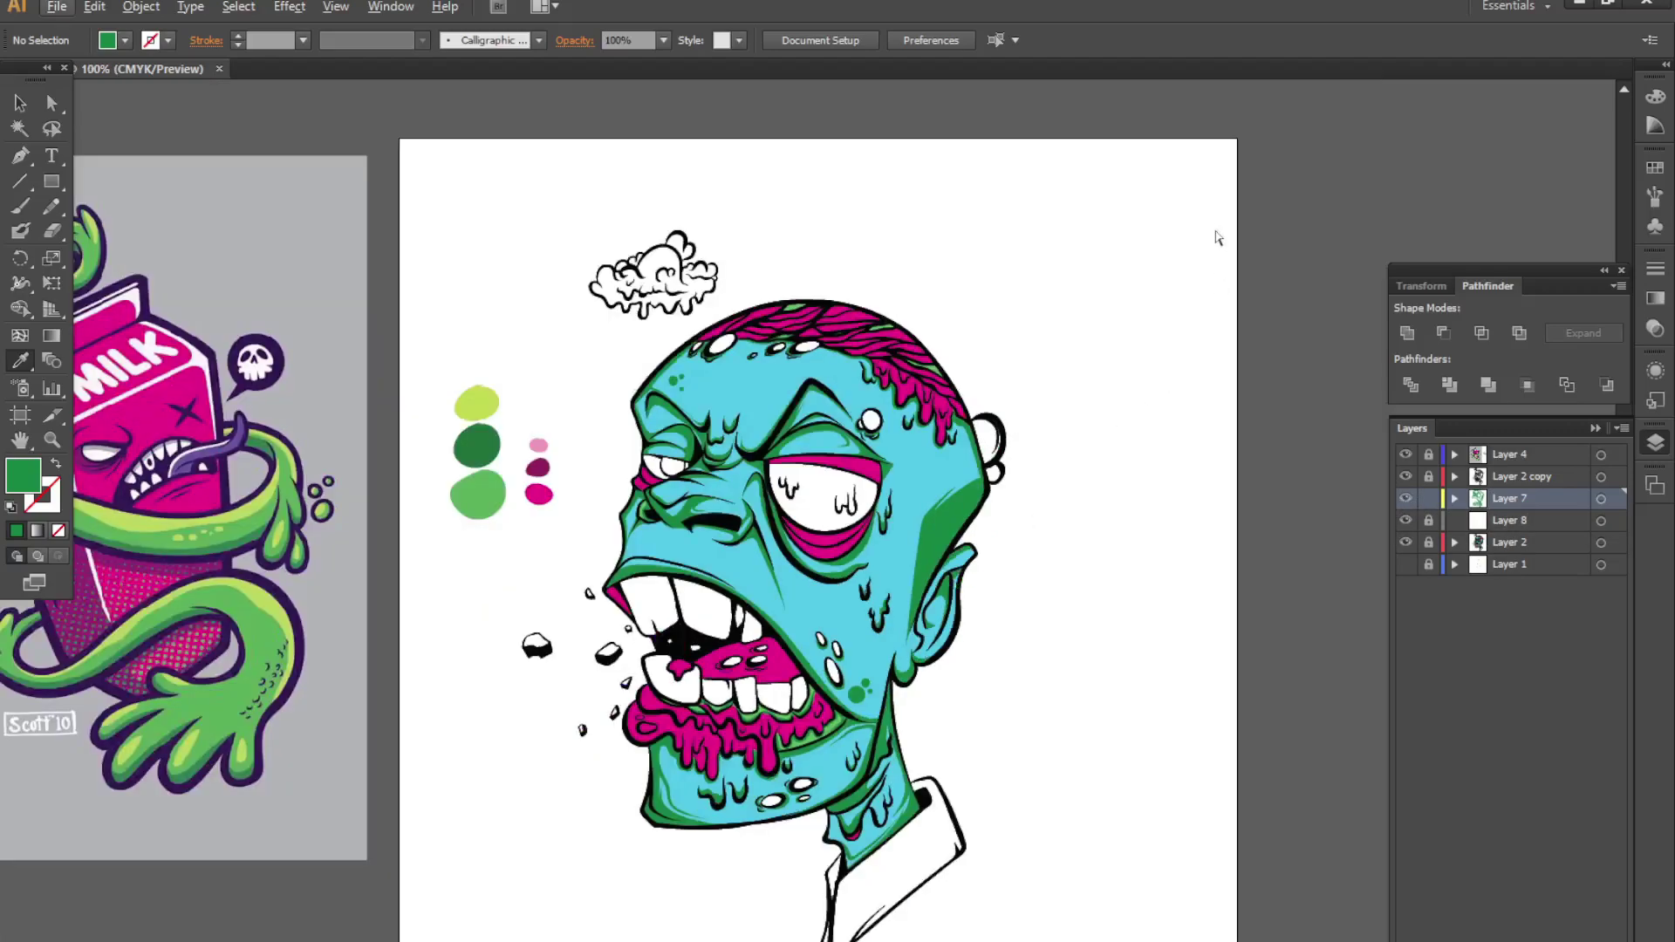
{"action": "left_click_drag", "start_coordinate": [1191, 223], "coordinate": [610, 827]}
{"action": "scroll", "coordinate": [755, 613], "scroll_direction": "up", "scroll_amount": 2}
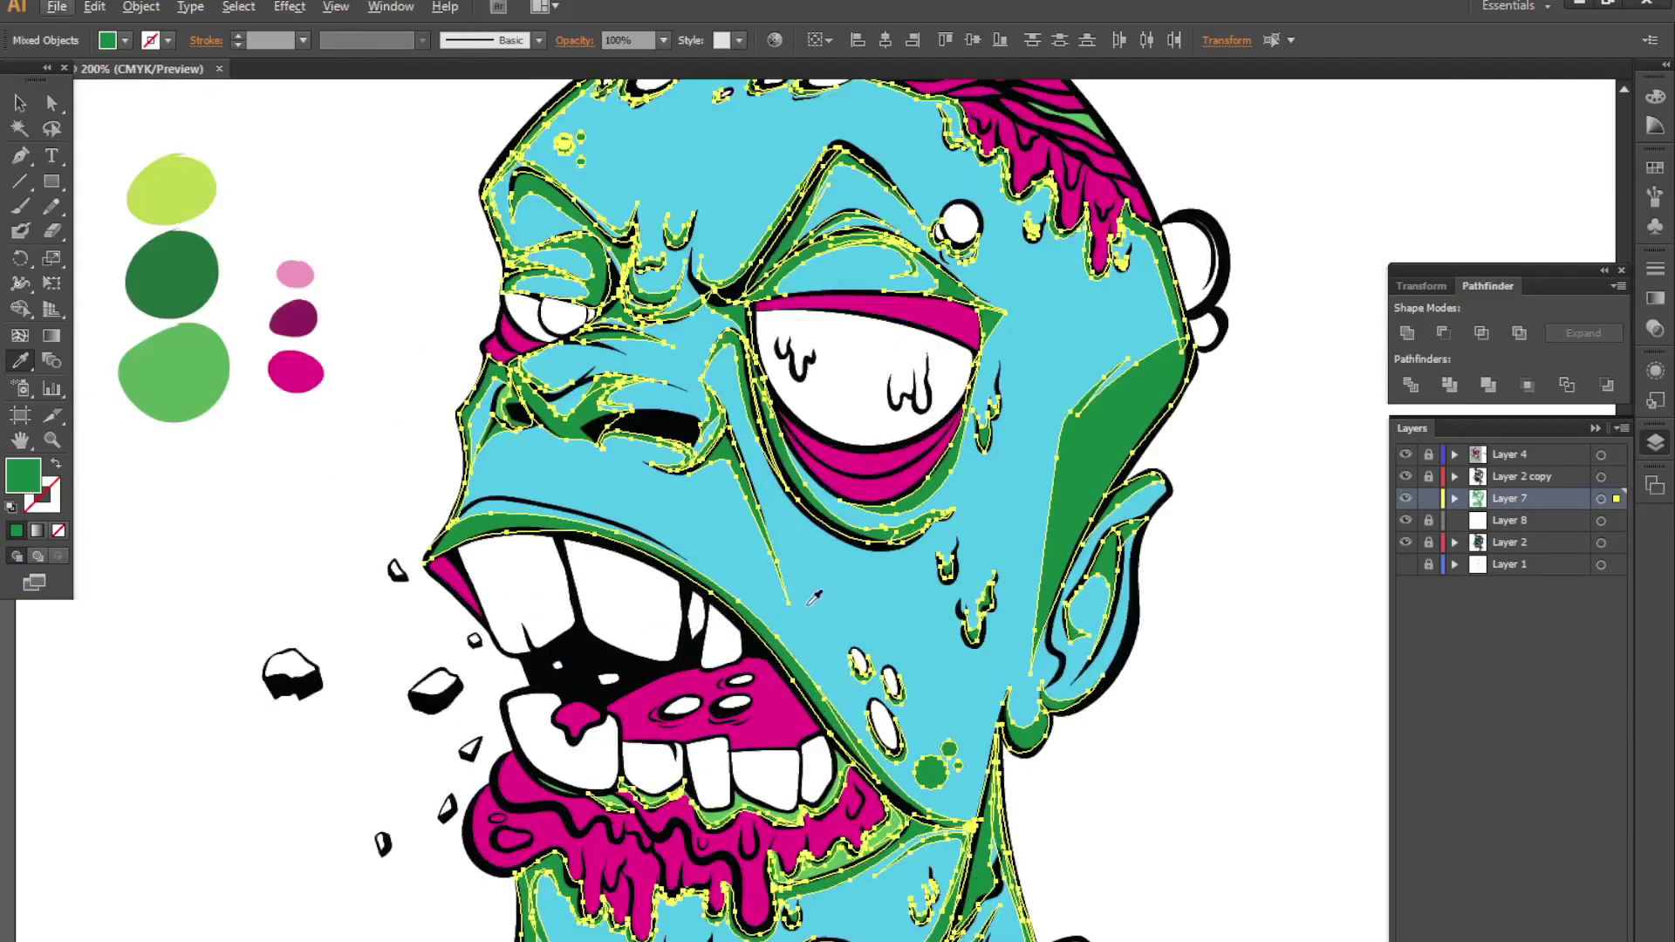
{"action": "left_click", "coordinate": [814, 599]}
{"action": "double_click", "coordinate": [25, 486]}
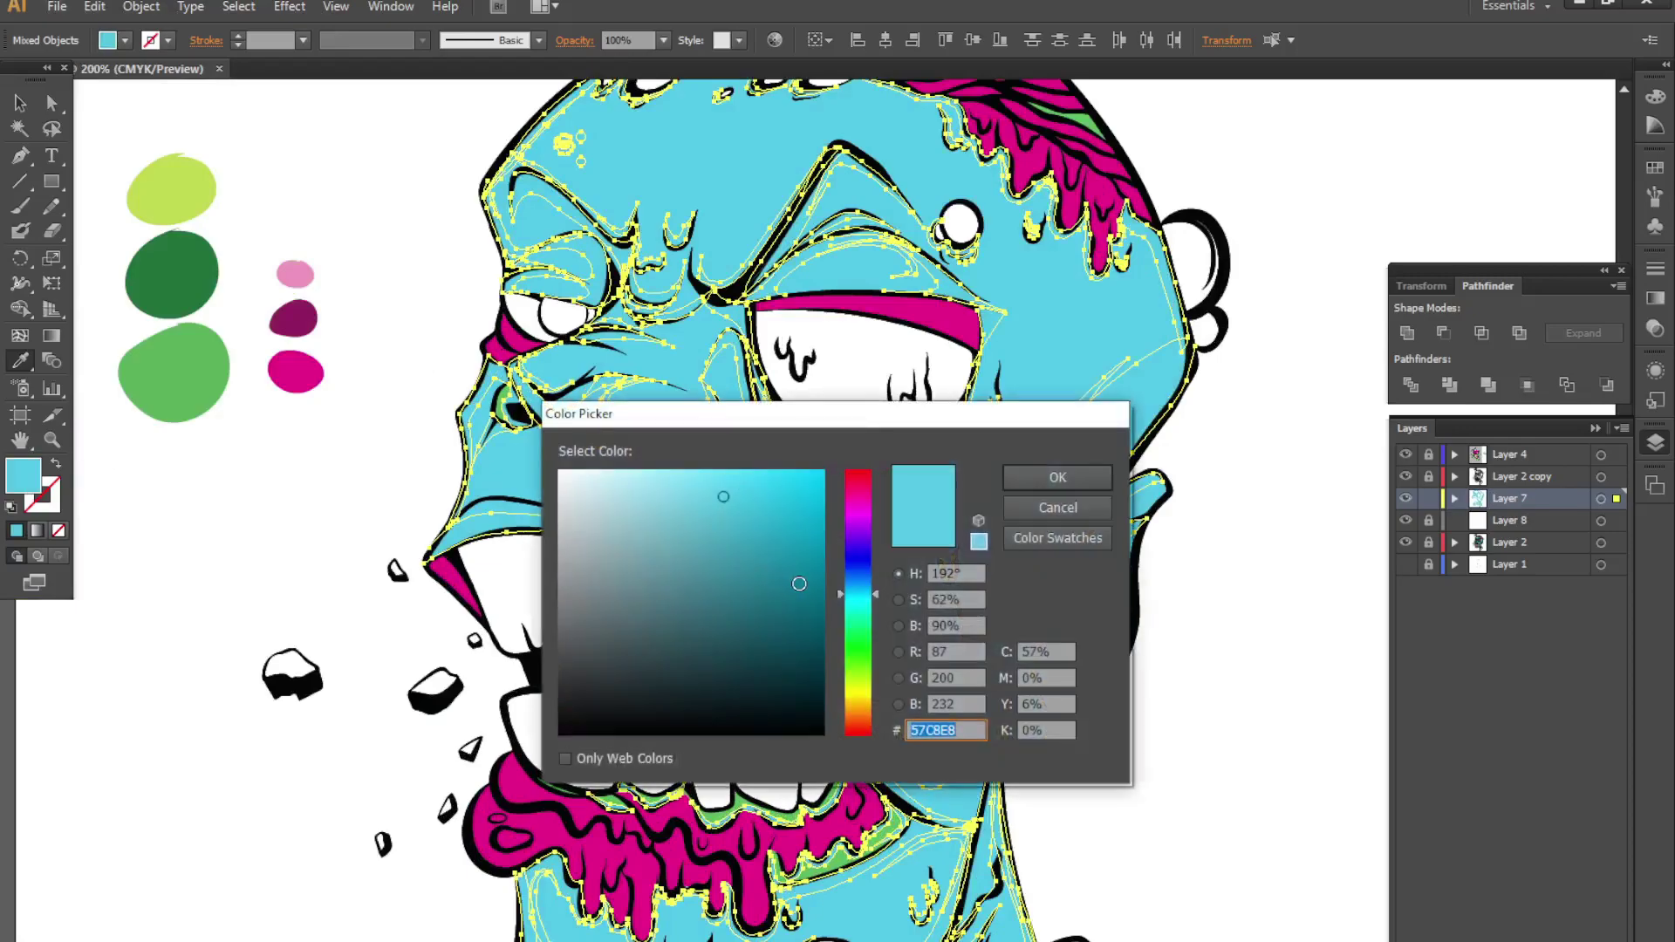
{"action": "left_click", "coordinate": [796, 566]}
{"action": "left_click", "coordinate": [1057, 477]}
{"action": "scroll", "coordinate": [863, 667], "scroll_direction": "down", "scroll_amount": 1}
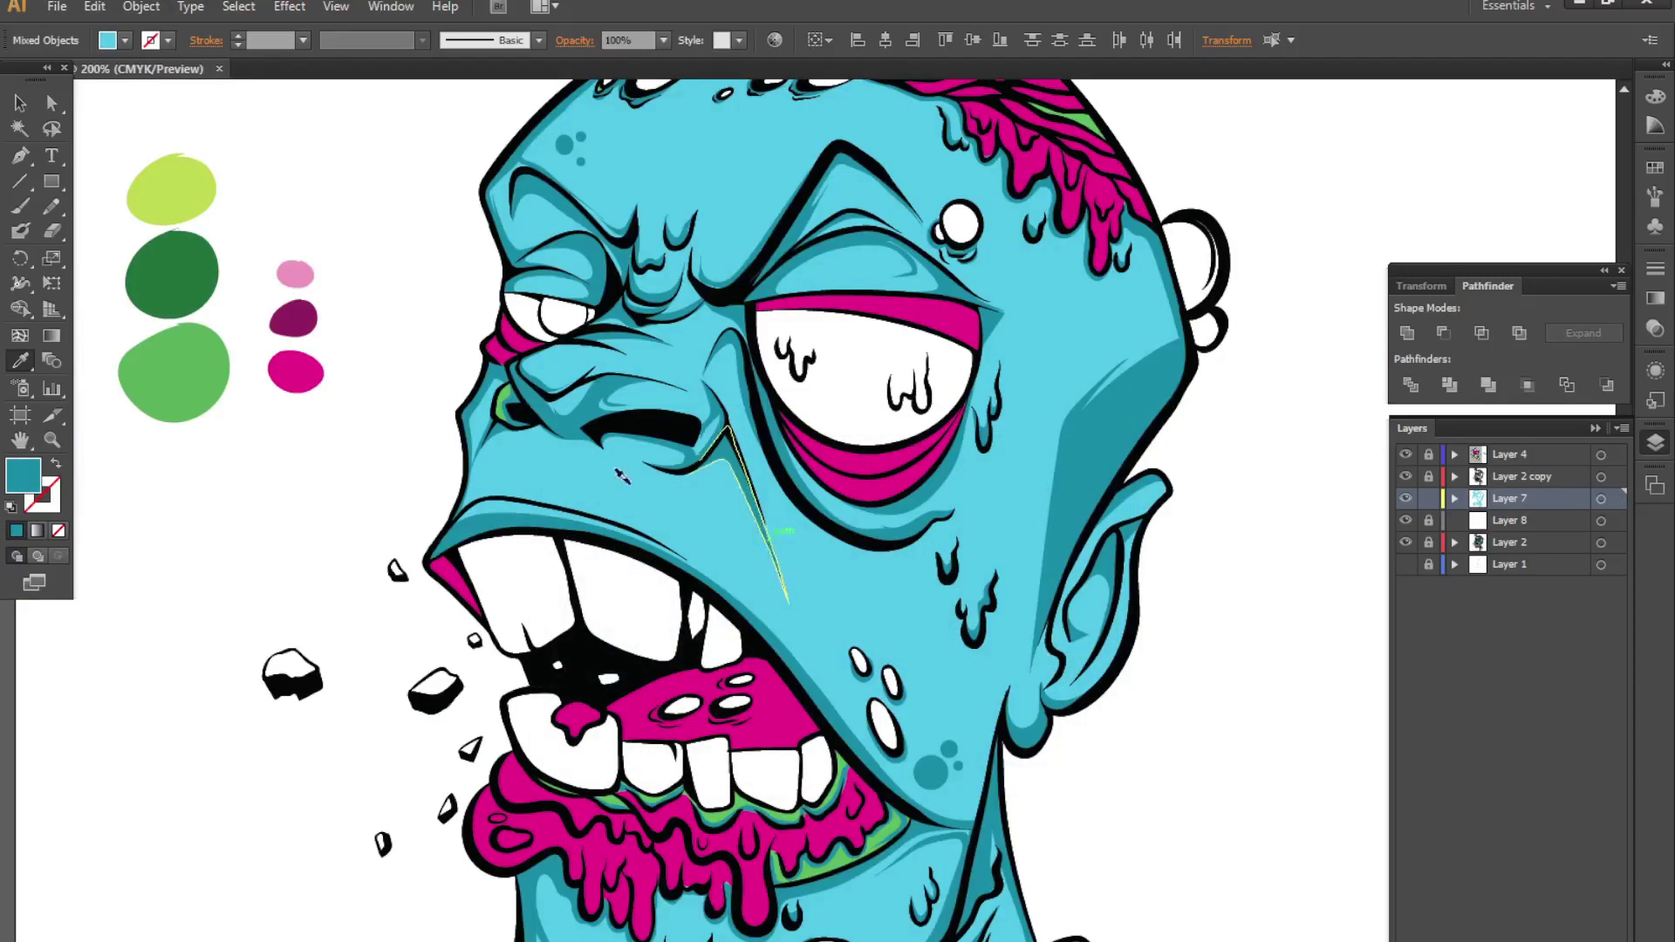
{"action": "scroll", "coordinate": [863, 667], "scroll_direction": "down", "scroll_amount": 2}
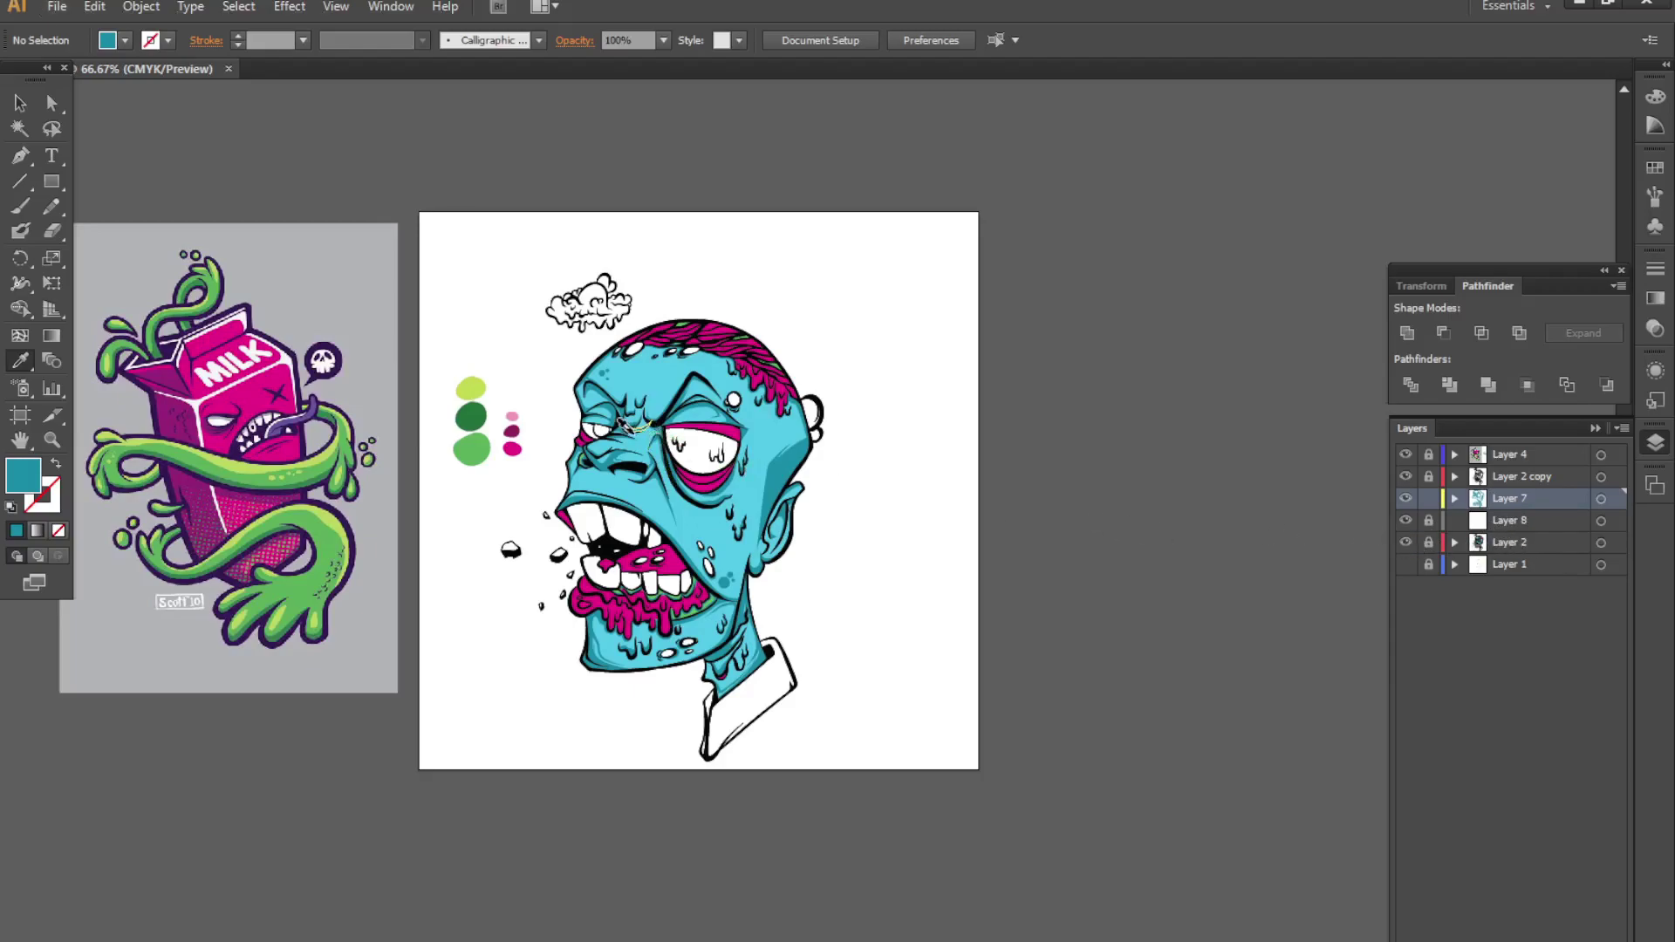
- Unlock Layer 2 and turn the green strip under the lower teeth cyan
{"action": "scroll", "coordinate": [652, 434], "scroll_direction": "up", "scroll_amount": 2}
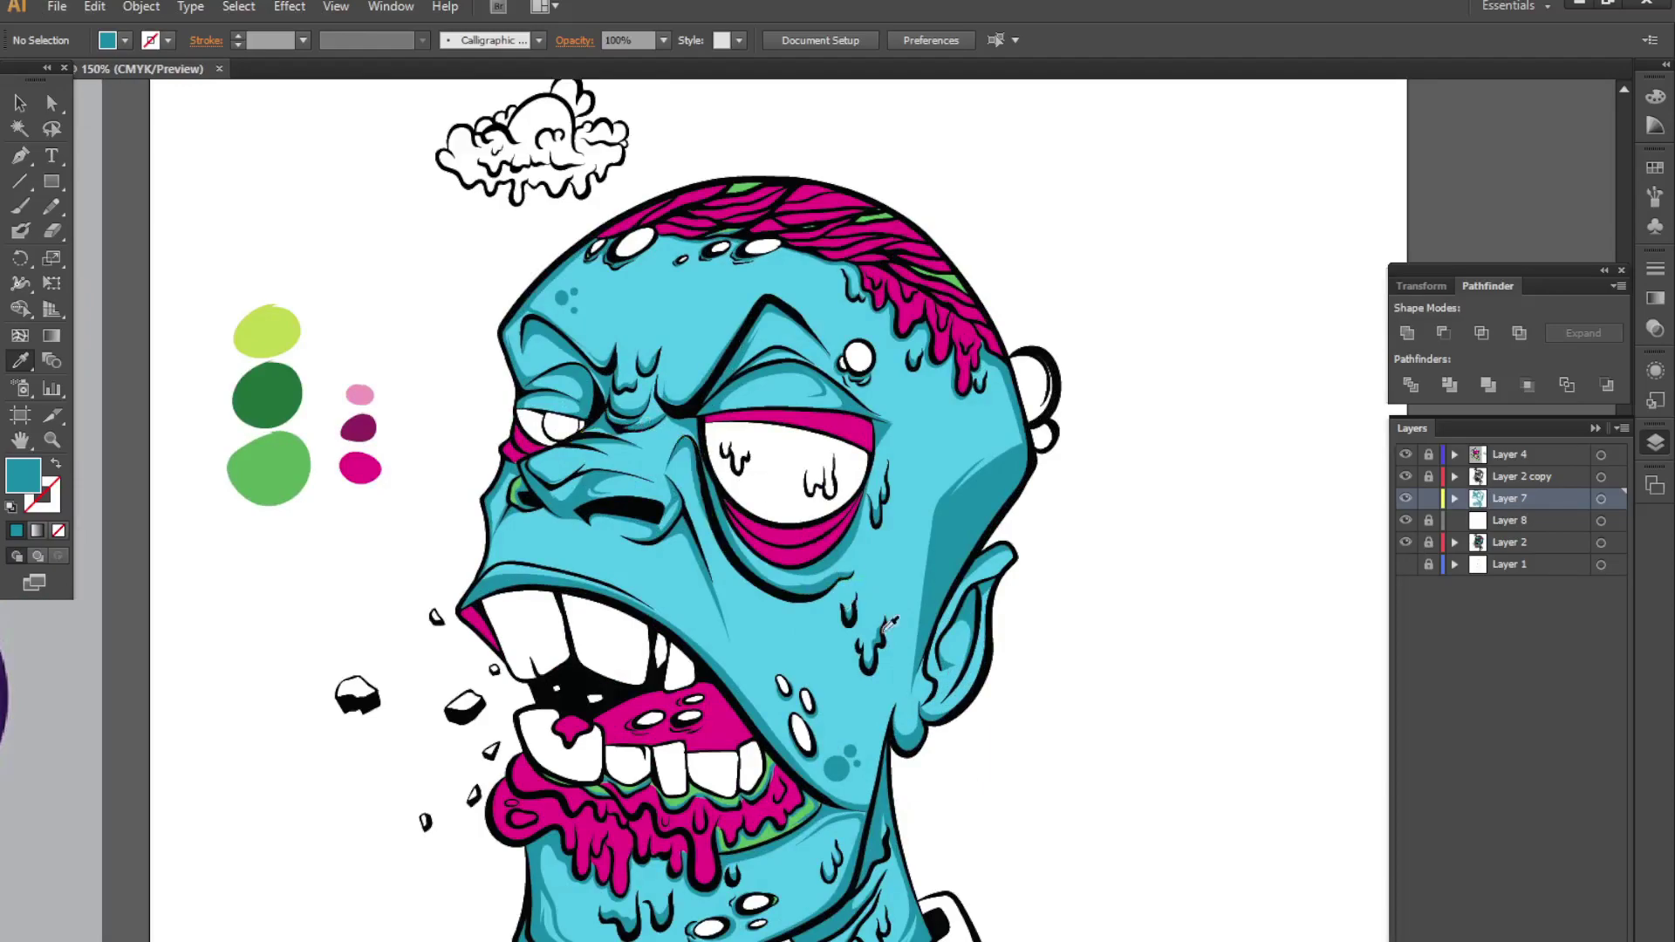
{"action": "scroll", "coordinate": [827, 590], "scroll_direction": "down", "scroll_amount": 2}
{"action": "scroll", "coordinate": [838, 593], "scroll_direction": "up", "scroll_amount": 2}
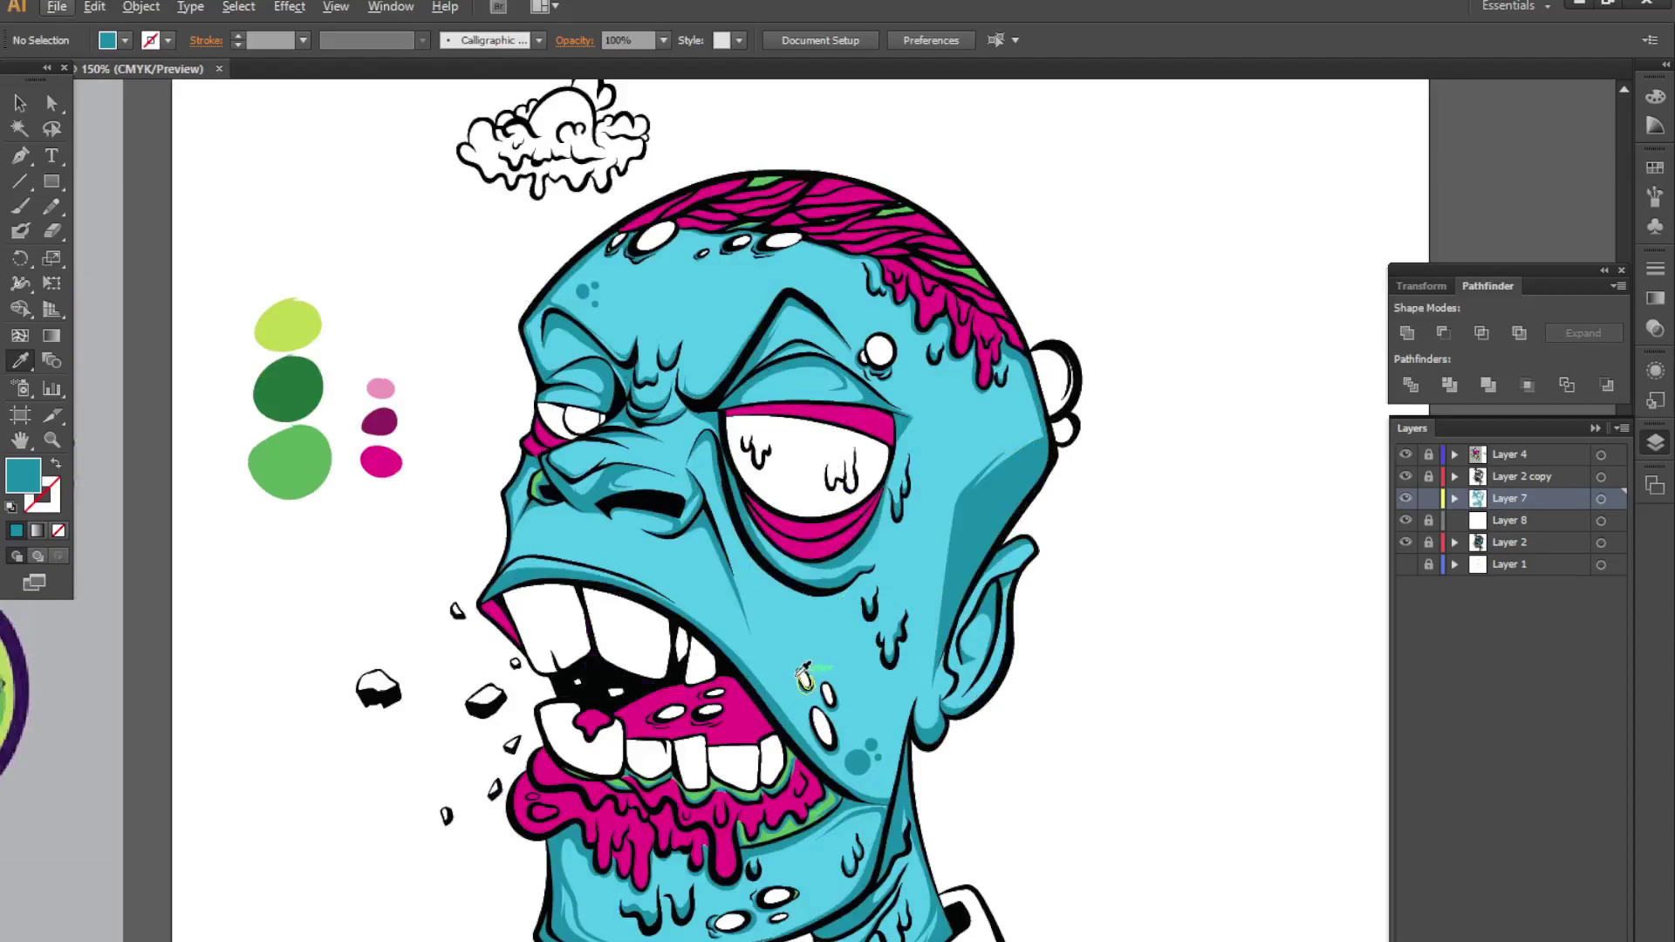
{"action": "scroll", "coordinate": [804, 731], "scroll_direction": "up", "scroll_amount": 1}
{"action": "scroll", "coordinate": [801, 785], "scroll_direction": "up", "scroll_amount": 2}
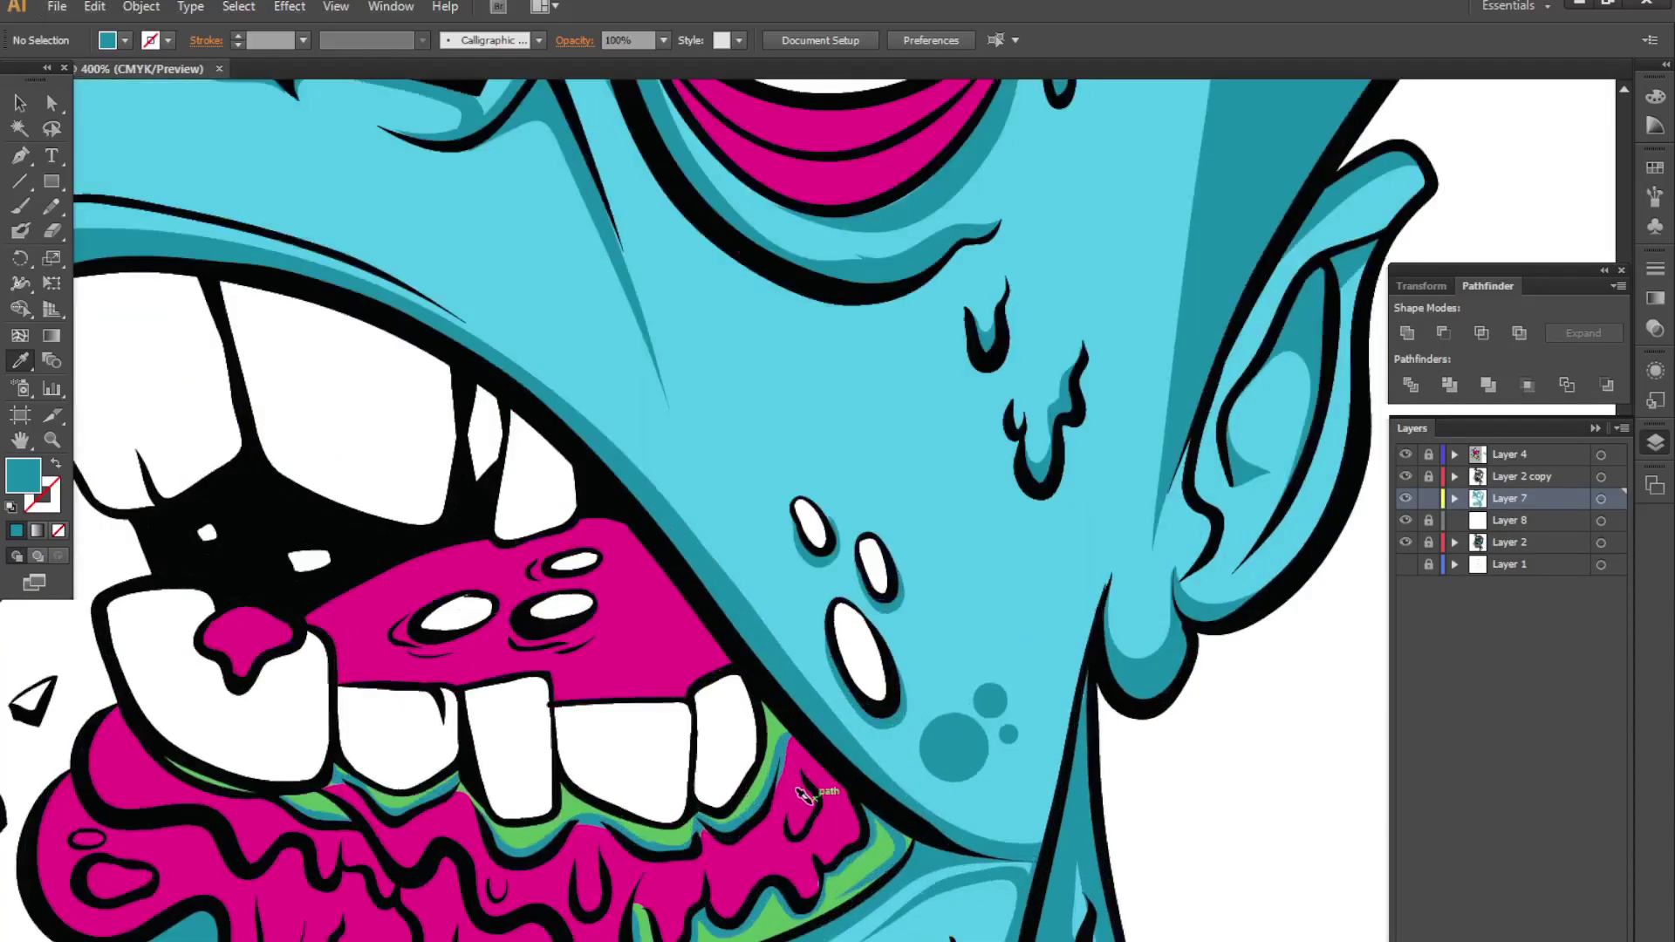
{"action": "left_click", "coordinate": [1427, 541]}
{"action": "key", "text": "a"}
{"action": "scroll", "coordinate": [686, 924], "scroll_direction": "up", "scroll_amount": 3}
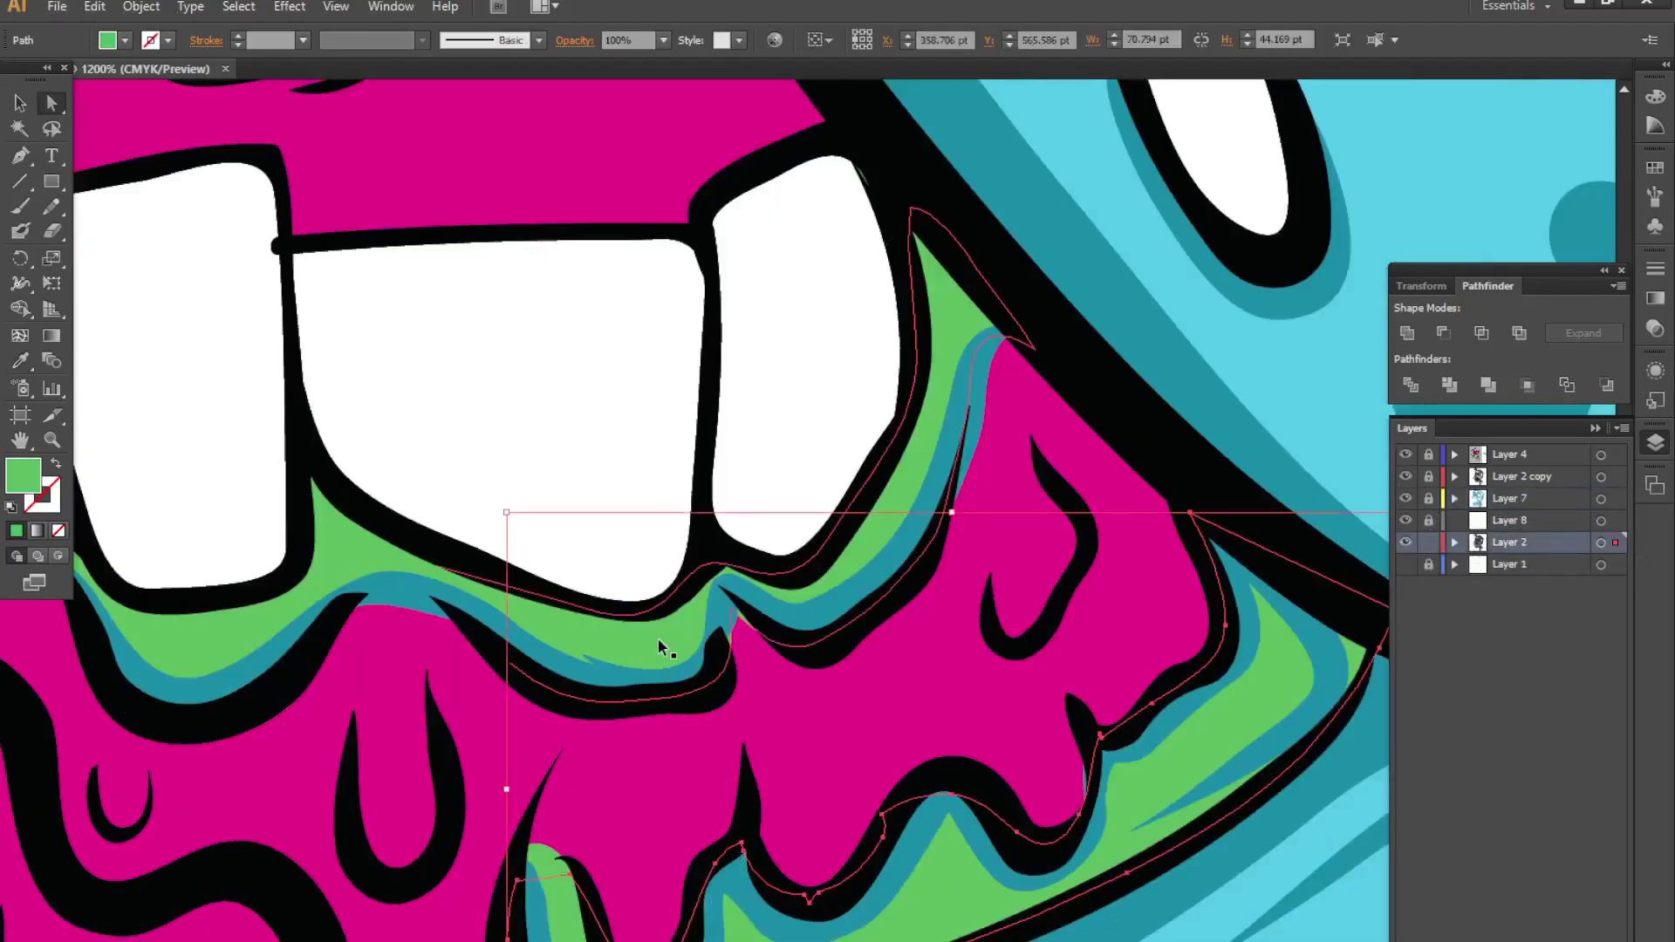
{"action": "left_click_drag", "start_coordinate": [441, 206], "coordinate": [898, 900]}
{"action": "key", "text": "i"}
{"action": "left_click", "coordinate": [1265, 855]}
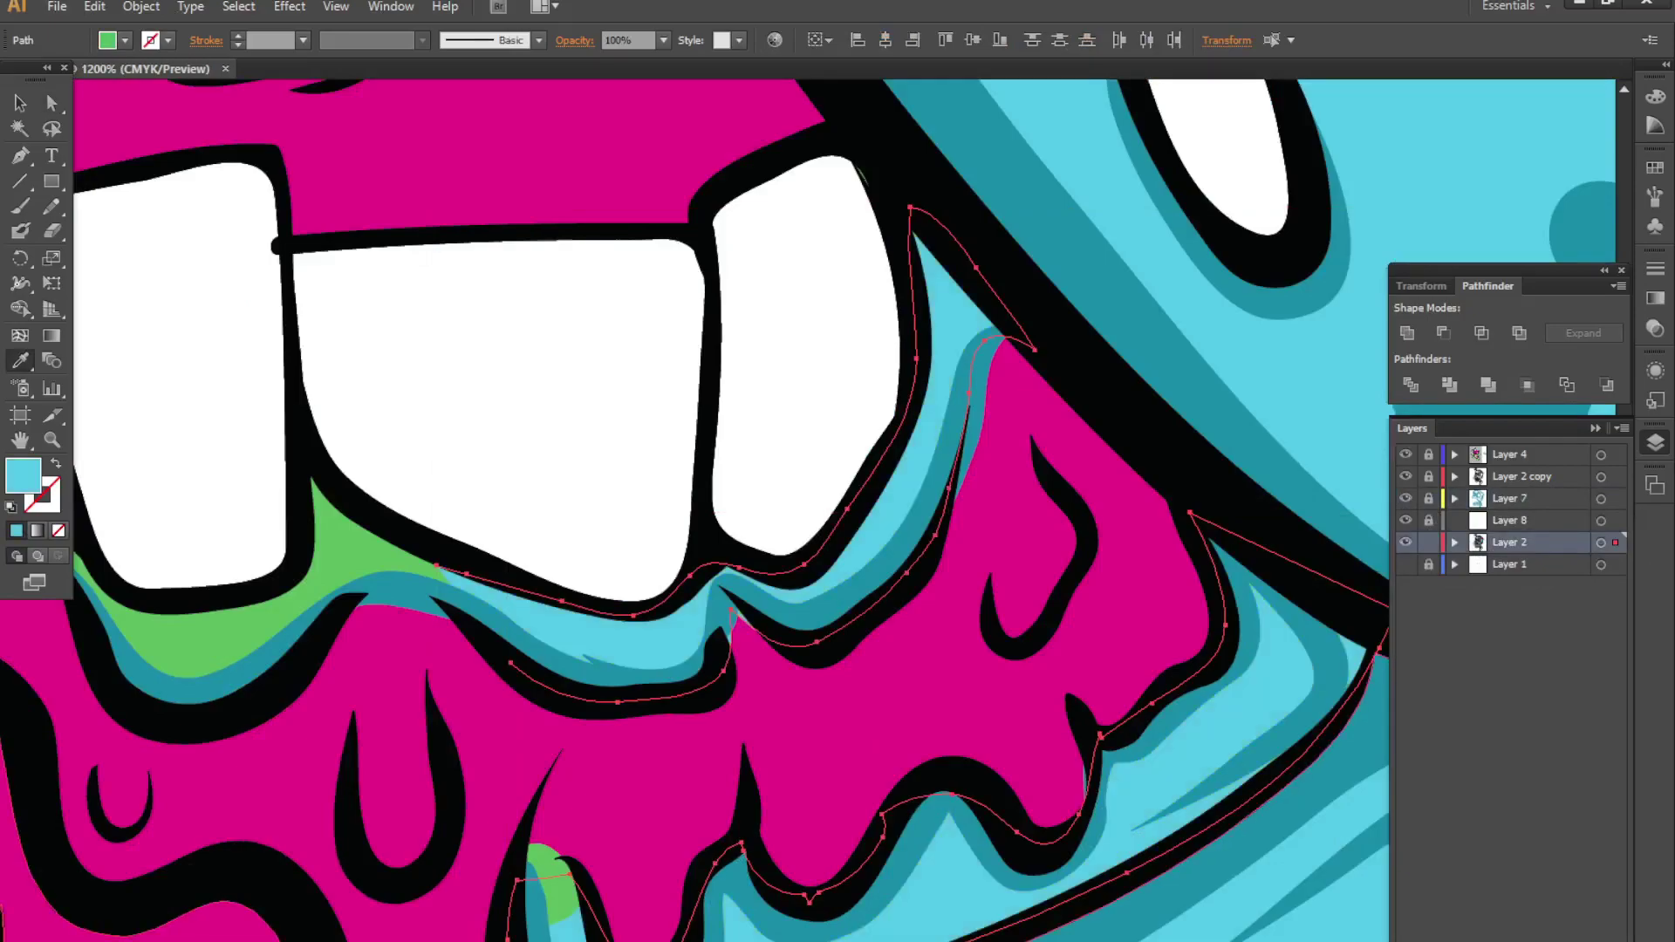
- Recolour the green sliver below the teeth and the small lip patch cyan
{"action": "scroll", "coordinate": [573, 676], "scroll_direction": "down", "scroll_amount": 4}
{"action": "scroll", "coordinate": [569, 676], "scroll_direction": "up", "scroll_amount": 3}
{"action": "scroll", "coordinate": [598, 764], "scroll_direction": "up", "scroll_amount": 2}
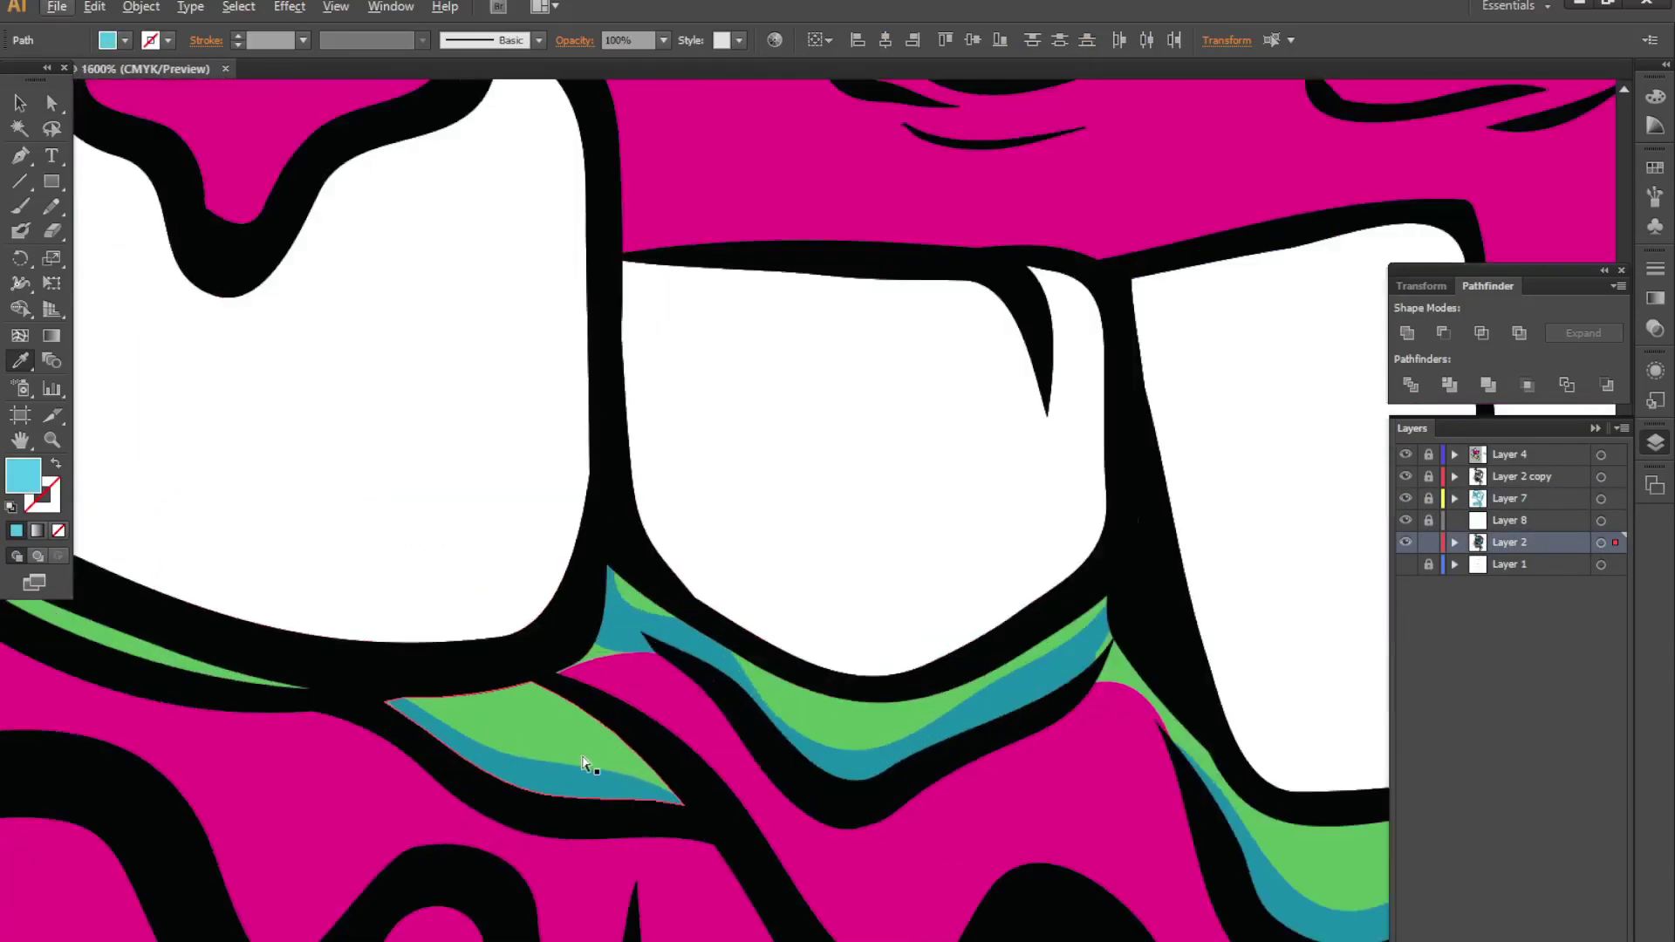
{"action": "left_click", "coordinate": [829, 747]}
{"action": "scroll", "coordinate": [916, 748], "scroll_direction": "down", "scroll_amount": 5}
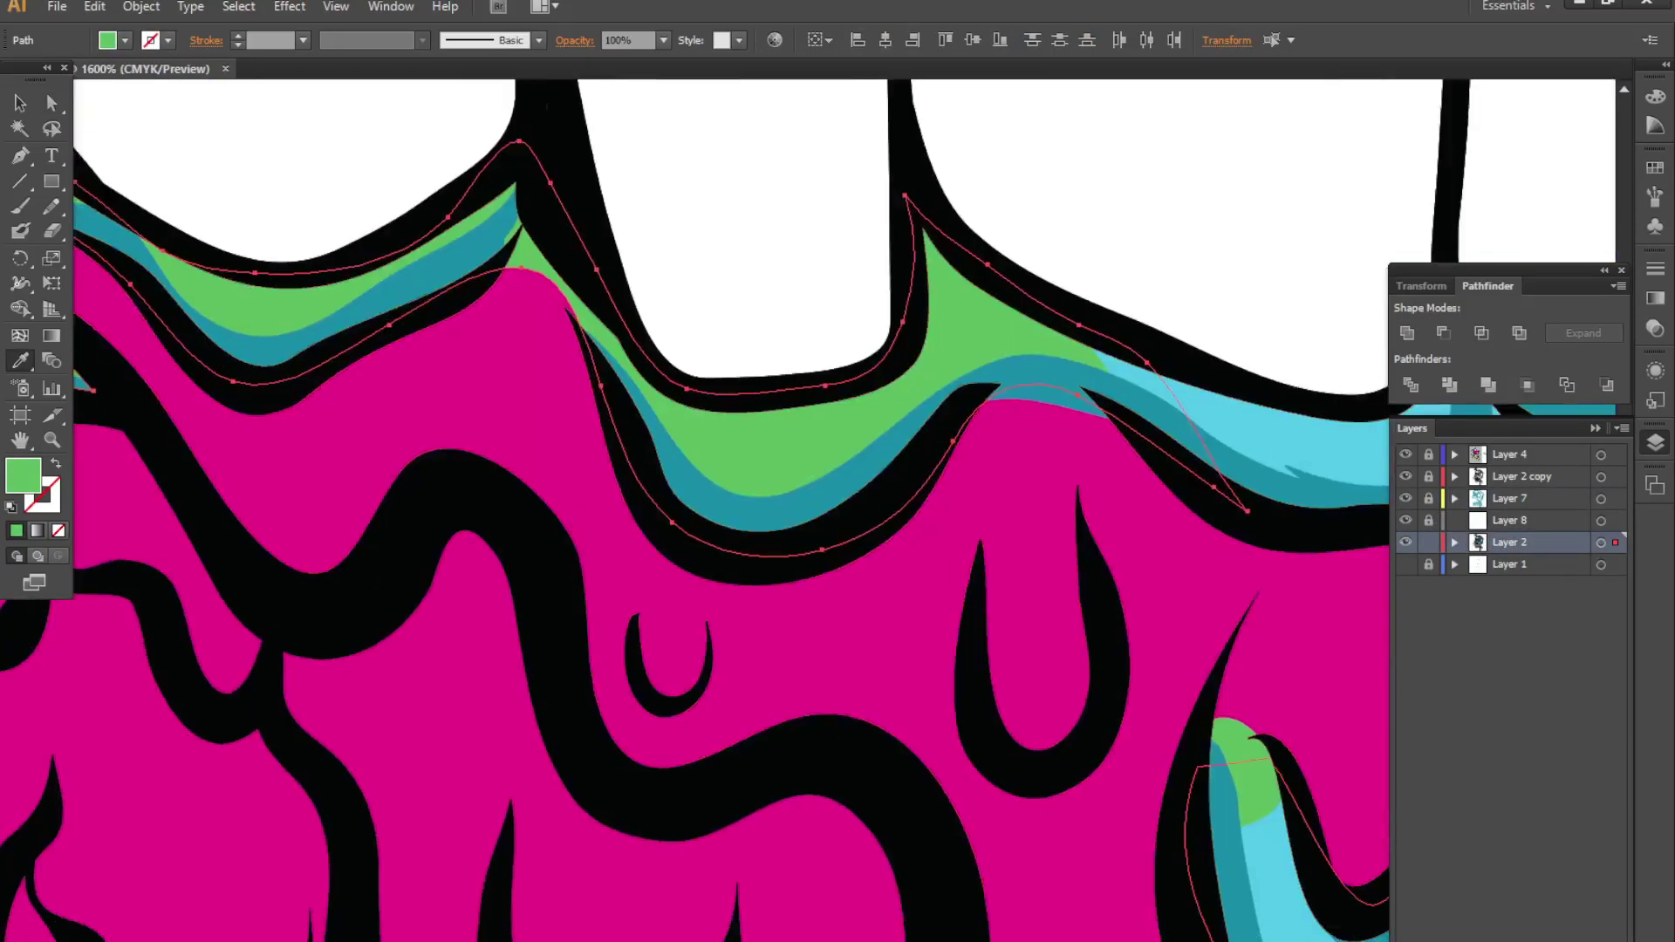
{"action": "left_click", "coordinate": [1240, 899]}
{"action": "left_click", "coordinate": [1263, 793]}
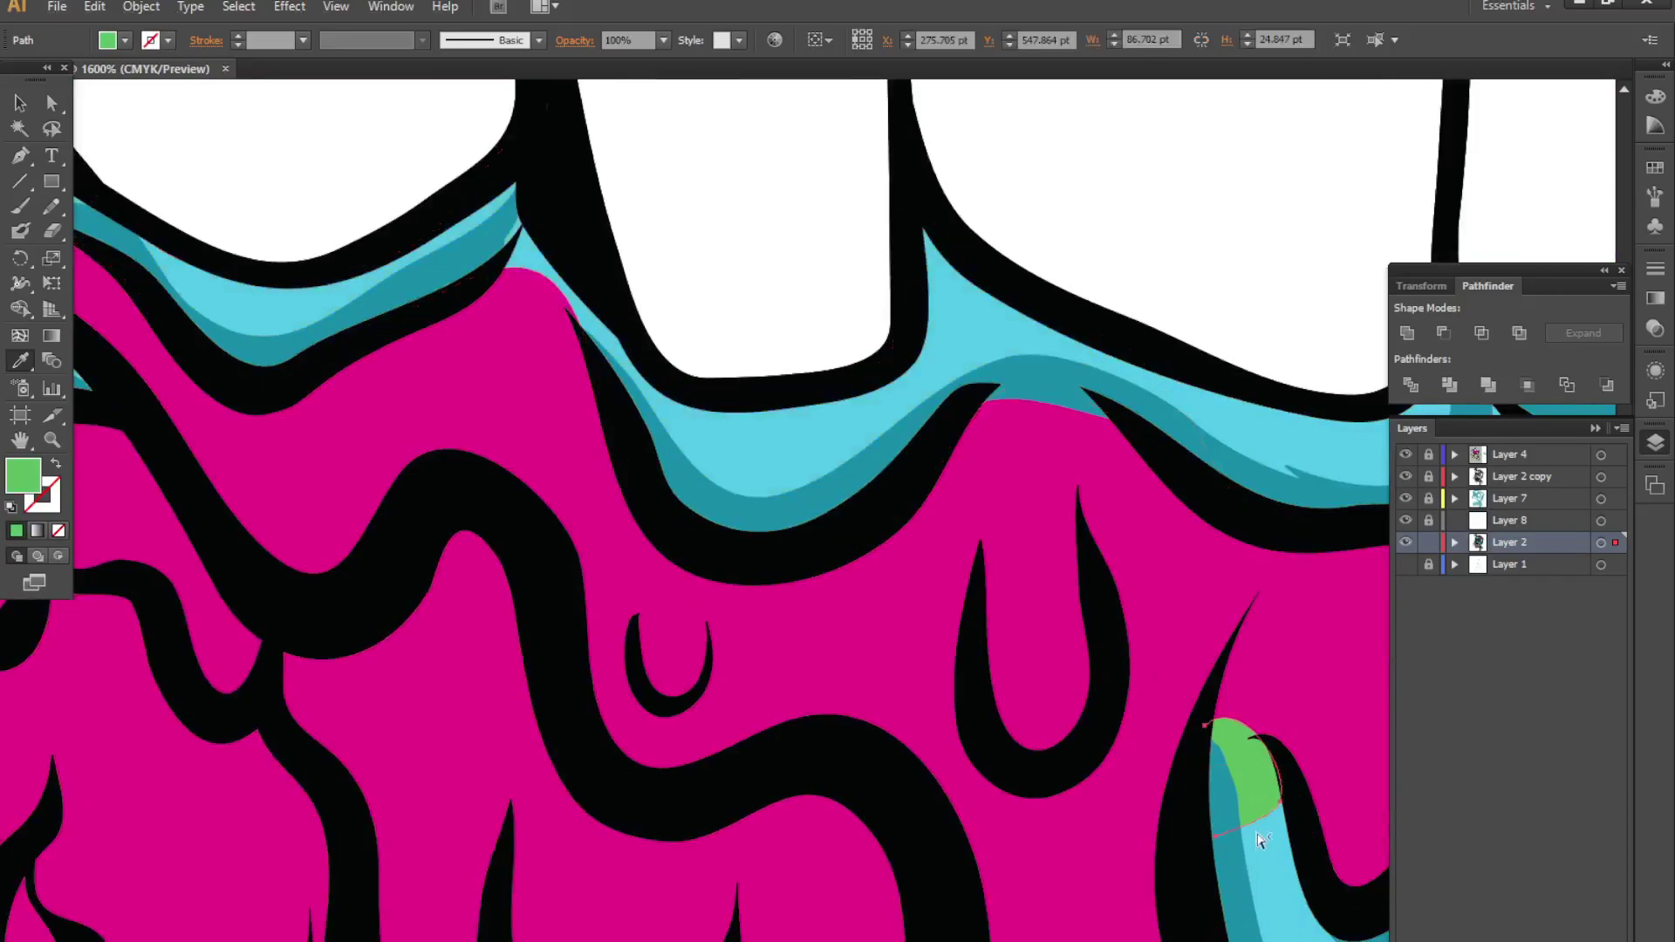
{"action": "left_click", "coordinate": [1234, 830]}
- Turn the last thin sliver under the tooth and the tiny corner beside it cyan
{"action": "scroll", "coordinate": [1233, 829], "scroll_direction": "down", "scroll_amount": 3}
{"action": "scroll", "coordinate": [782, 672], "scroll_direction": "up", "scroll_amount": 2}
{"action": "scroll", "coordinate": [616, 598], "scroll_direction": "up", "scroll_amount": 1}
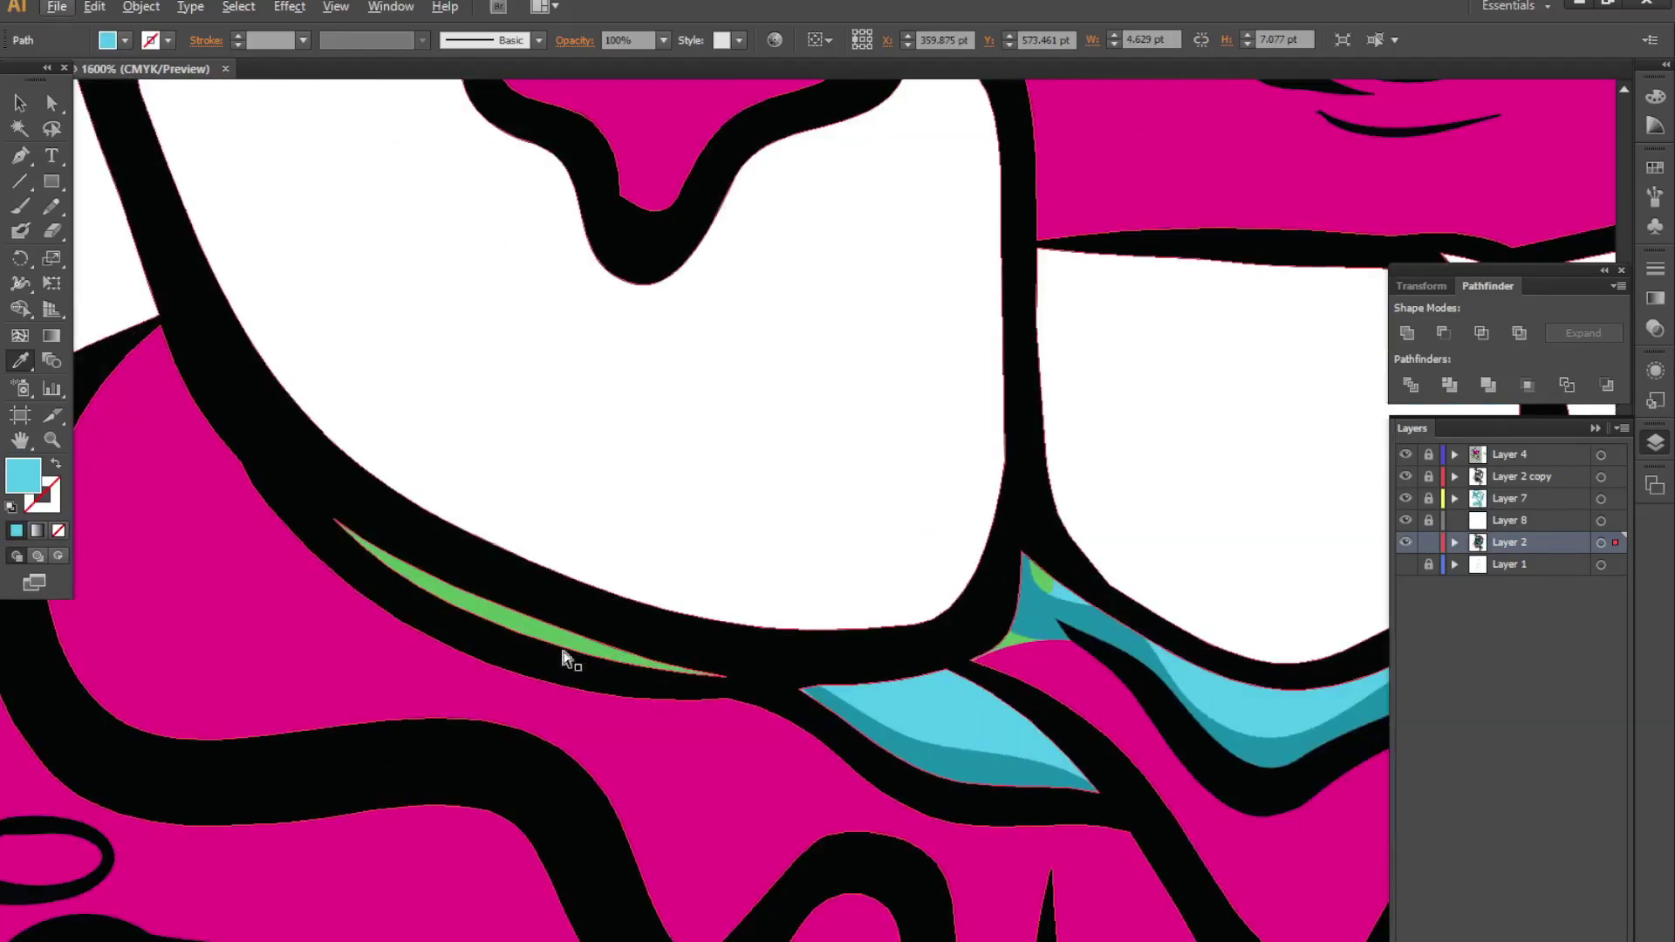
{"action": "left_click", "coordinate": [561, 643], "text": "ctrl"}
{"action": "left_click", "coordinate": [944, 712]}
{"action": "scroll", "coordinate": [1055, 572], "scroll_direction": "up", "scroll_amount": 3}
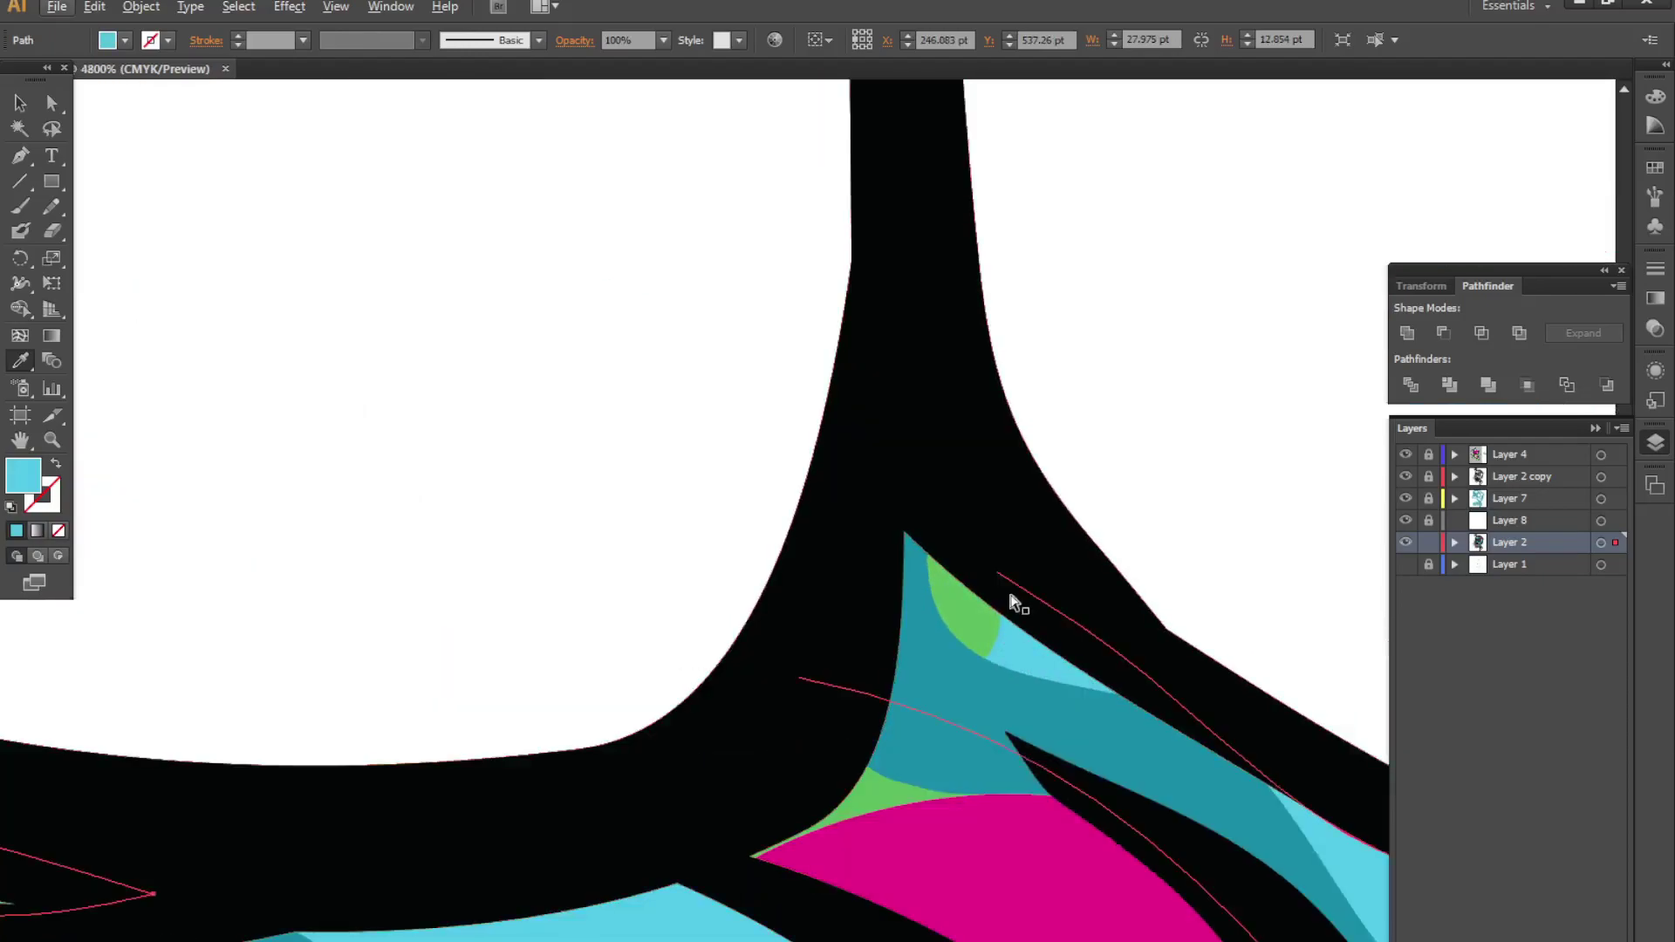
{"action": "left_click", "coordinate": [983, 619], "text": "ctrl"}
{"action": "left_click", "coordinate": [882, 792]}
{"action": "left_click", "coordinate": [559, 911]}
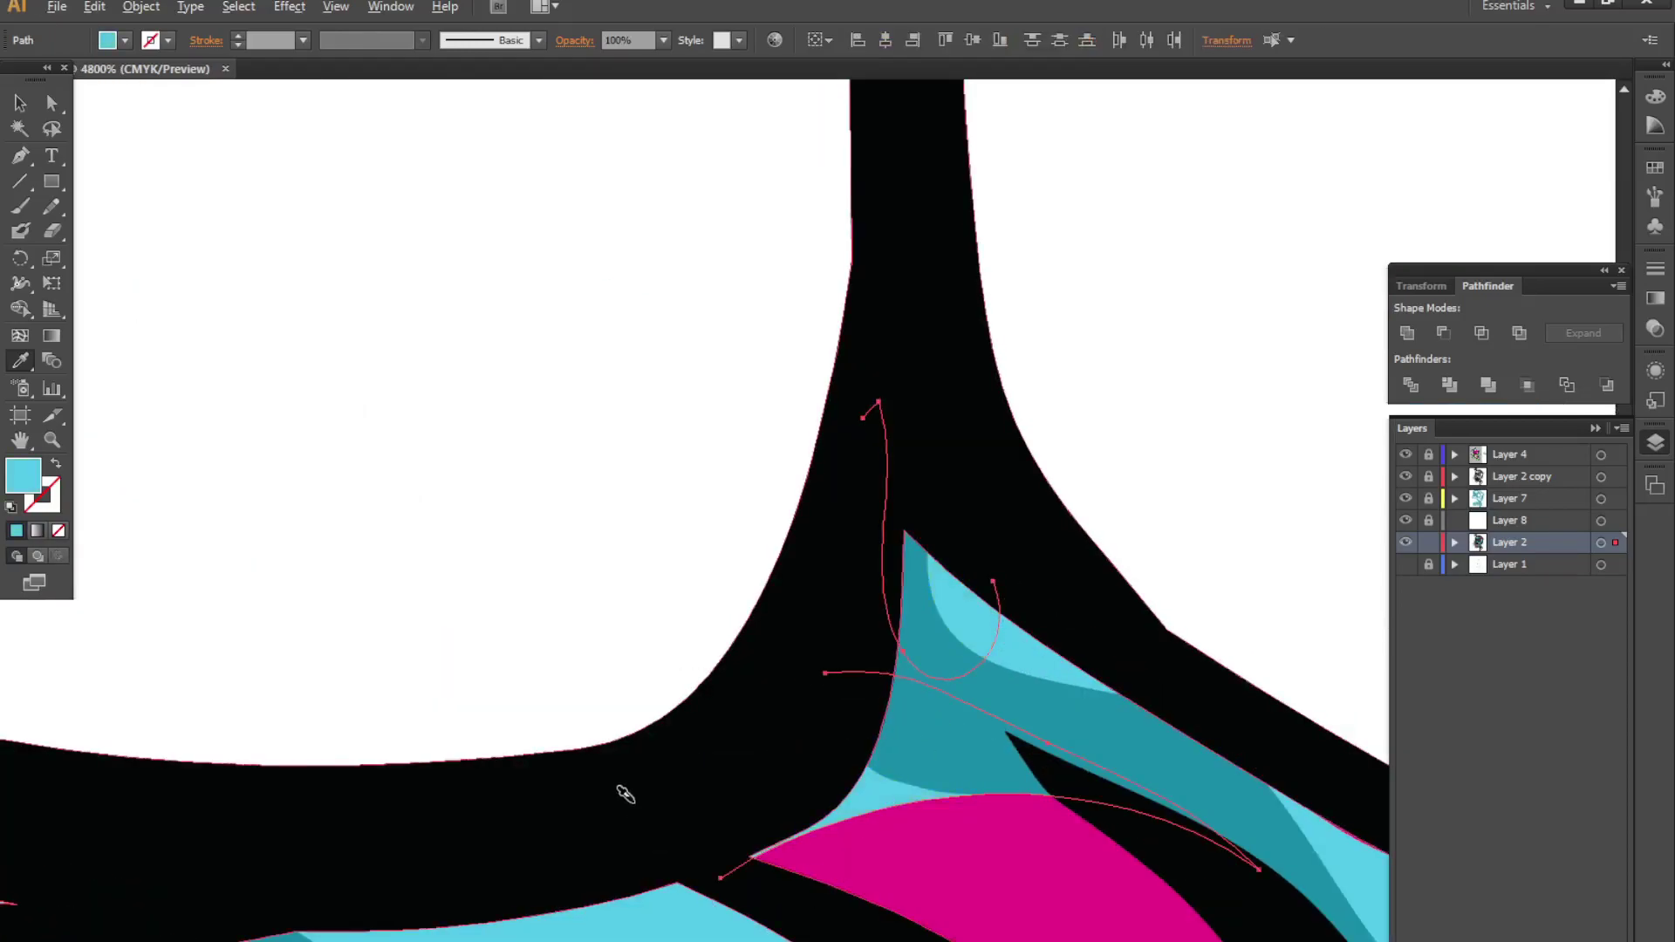
{"action": "scroll", "coordinate": [624, 793], "scroll_direction": "down", "scroll_amount": 5}
{"action": "scroll", "coordinate": [1101, 545], "scroll_direction": "down", "scroll_amount": 2}
{"action": "scroll", "coordinate": [1072, 471], "scroll_direction": "down", "scroll_amount": 1}
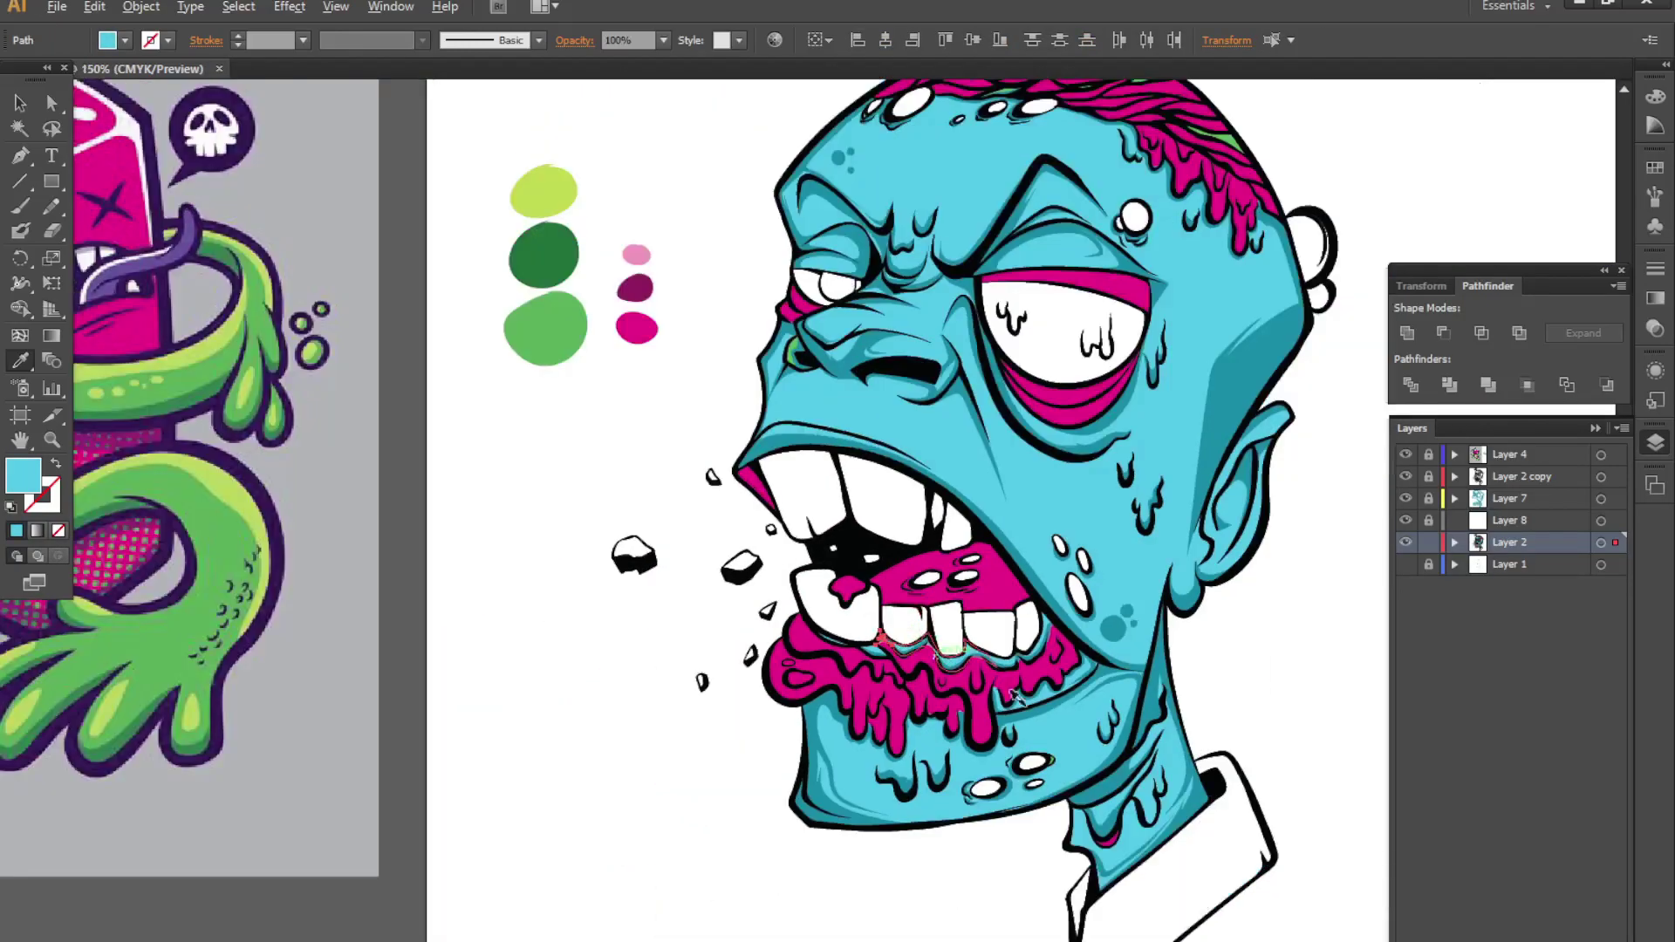
{"action": "scroll", "coordinate": [1060, 428], "scroll_direction": "down", "scroll_amount": 1}
- Recolour the magenta eye lid shapes green
{"action": "scroll", "coordinate": [935, 551], "scroll_direction": "down", "scroll_amount": 1}
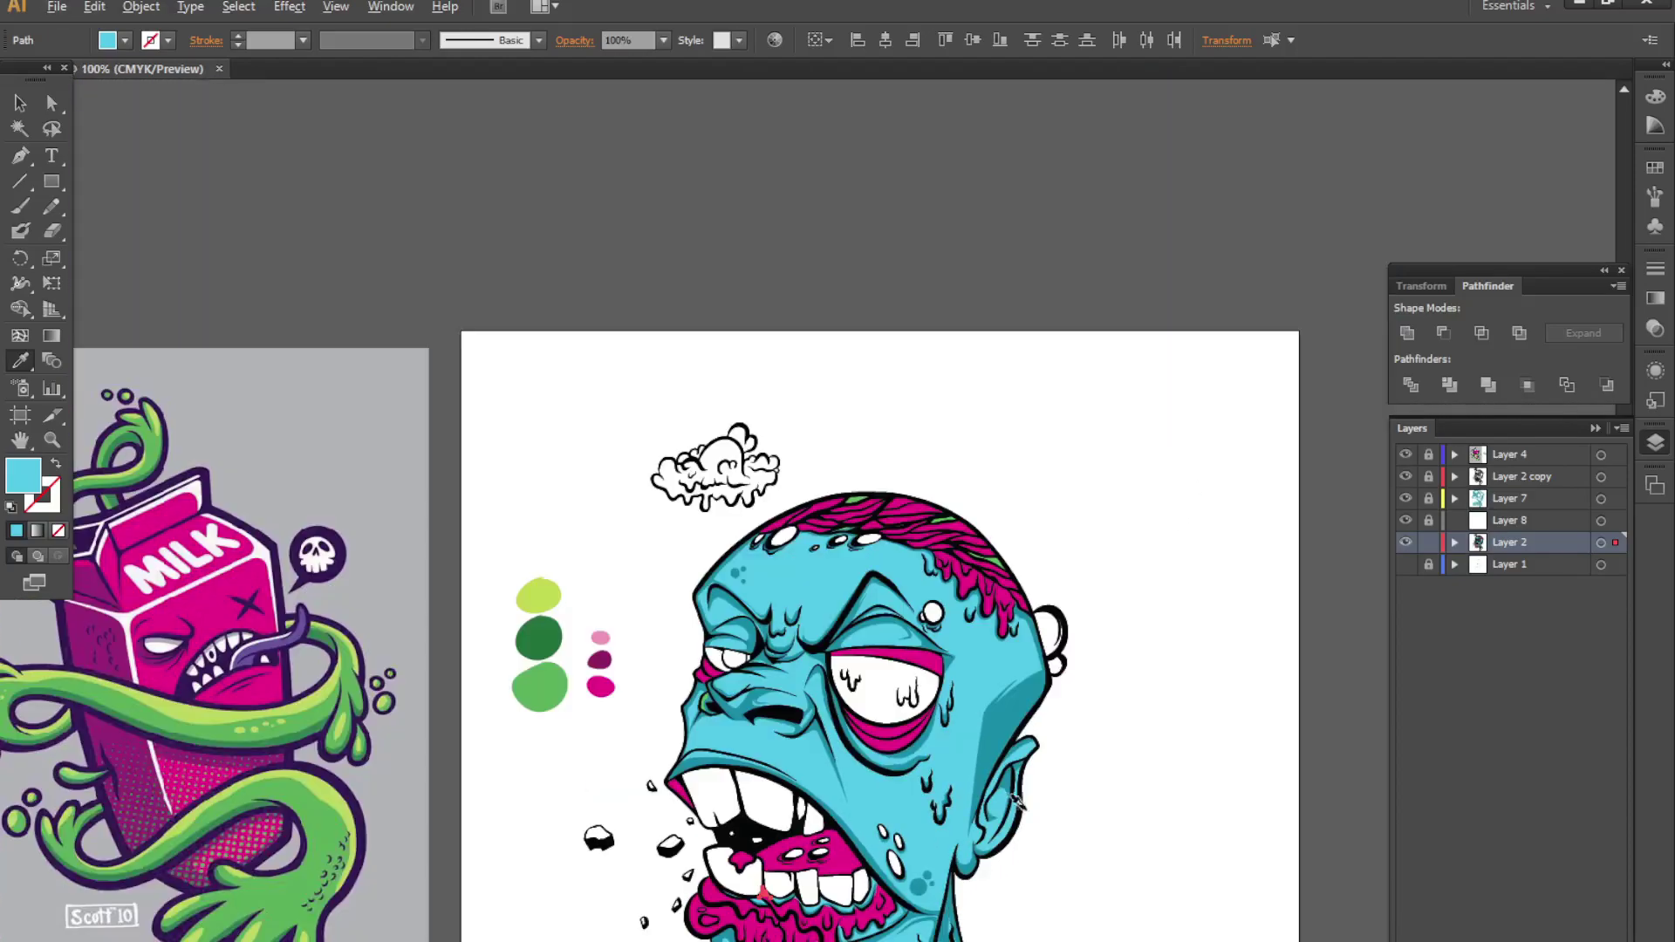
{"action": "scroll", "coordinate": [933, 550], "scroll_direction": "up", "scroll_amount": 2}
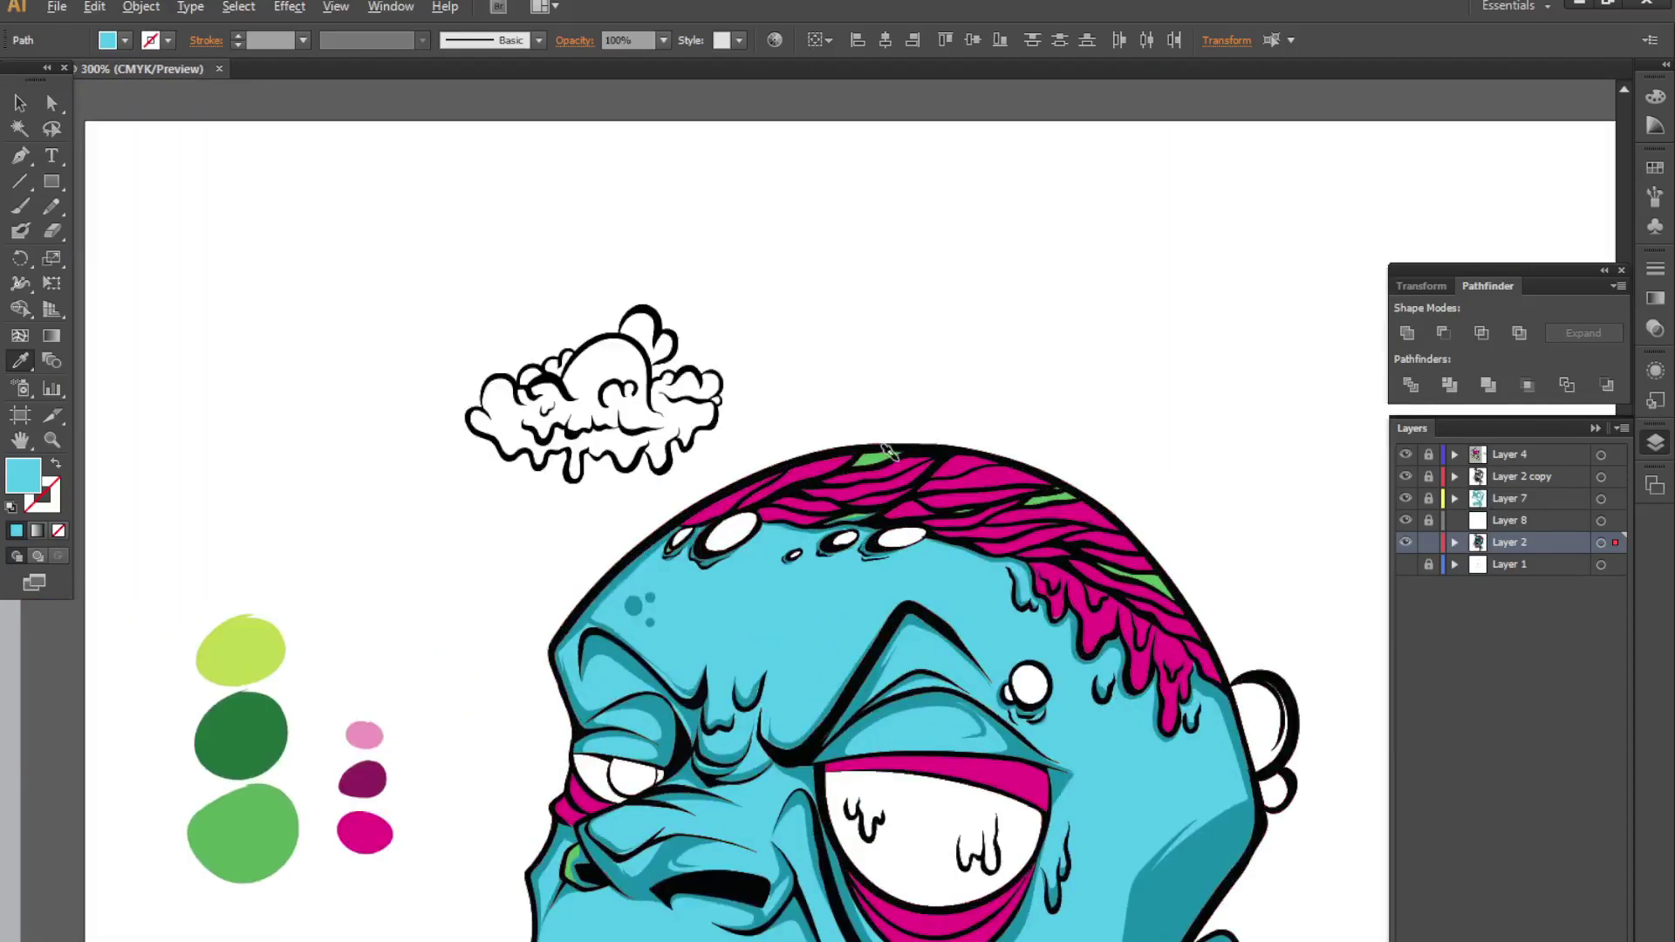
{"action": "scroll", "coordinate": [994, 471], "scroll_direction": "up", "scroll_amount": 2}
{"action": "scroll", "coordinate": [994, 471], "scroll_direction": "down", "scroll_amount": 1}
{"action": "scroll", "coordinate": [724, 454], "scroll_direction": "up", "scroll_amount": 1}
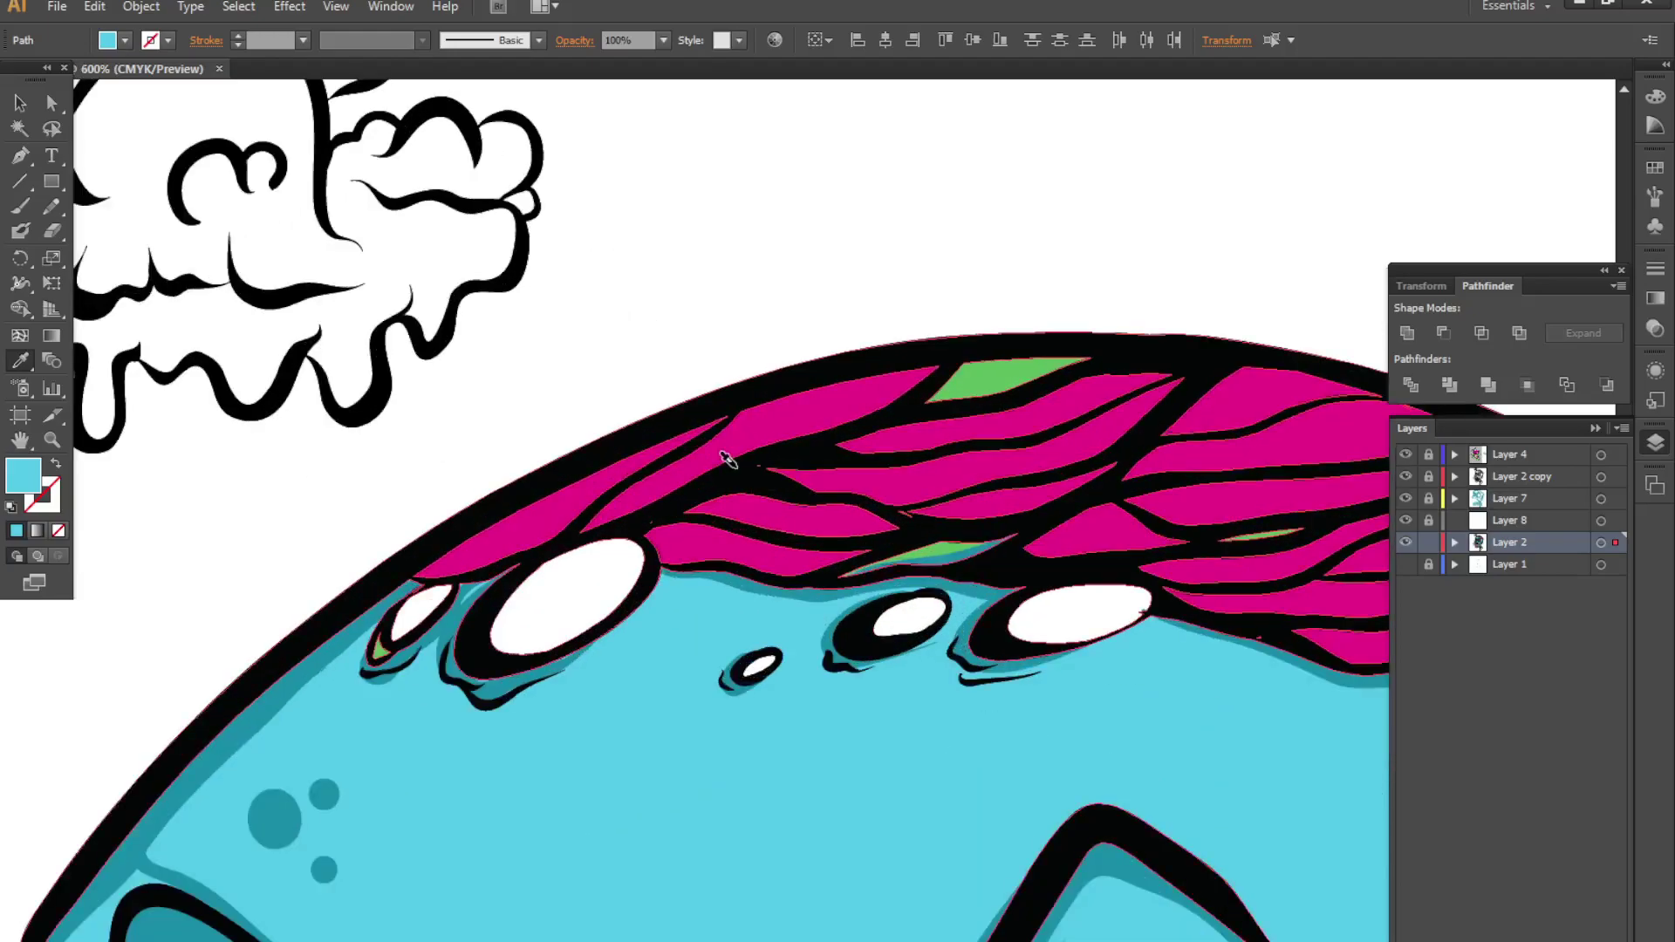
{"action": "scroll", "coordinate": [1304, 504], "scroll_direction": "down", "scroll_amount": 1}
{"action": "left_click", "coordinate": [1304, 504]}
{"action": "scroll", "coordinate": [1304, 504], "scroll_direction": "down", "scroll_amount": 3}
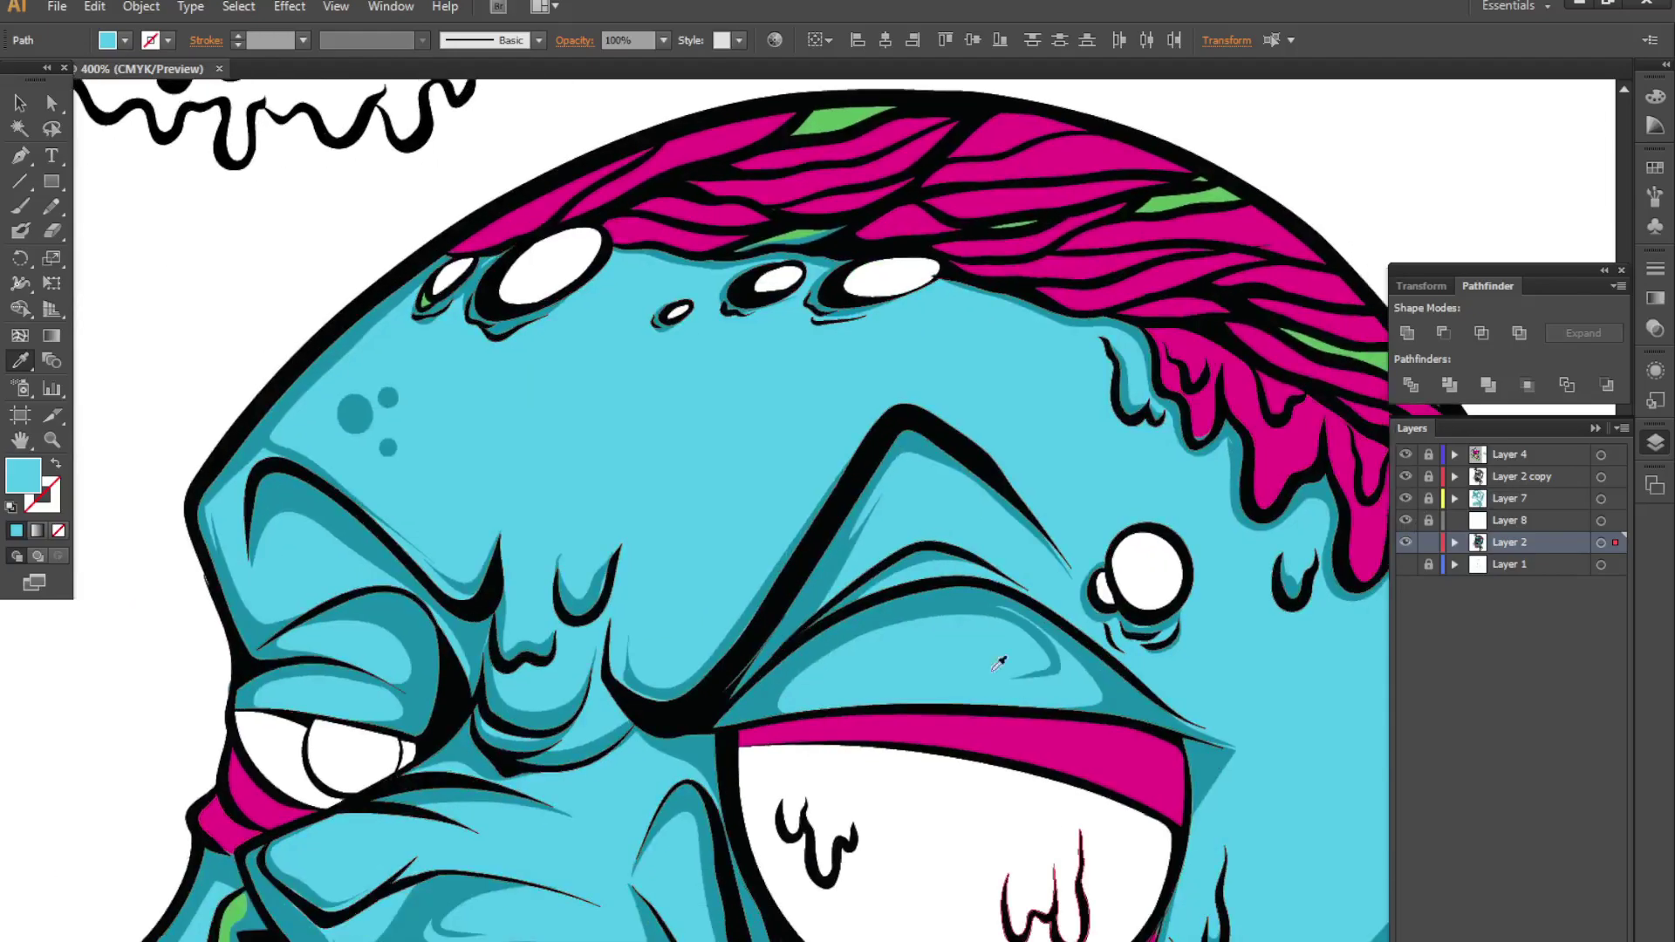
{"action": "scroll", "coordinate": [990, 821], "scroll_direction": "down", "scroll_amount": 2}
{"action": "scroll", "coordinate": [990, 821], "scroll_direction": "down", "scroll_amount": 1}
{"action": "scroll", "coordinate": [908, 886], "scroll_direction": "up", "scroll_amount": 2}
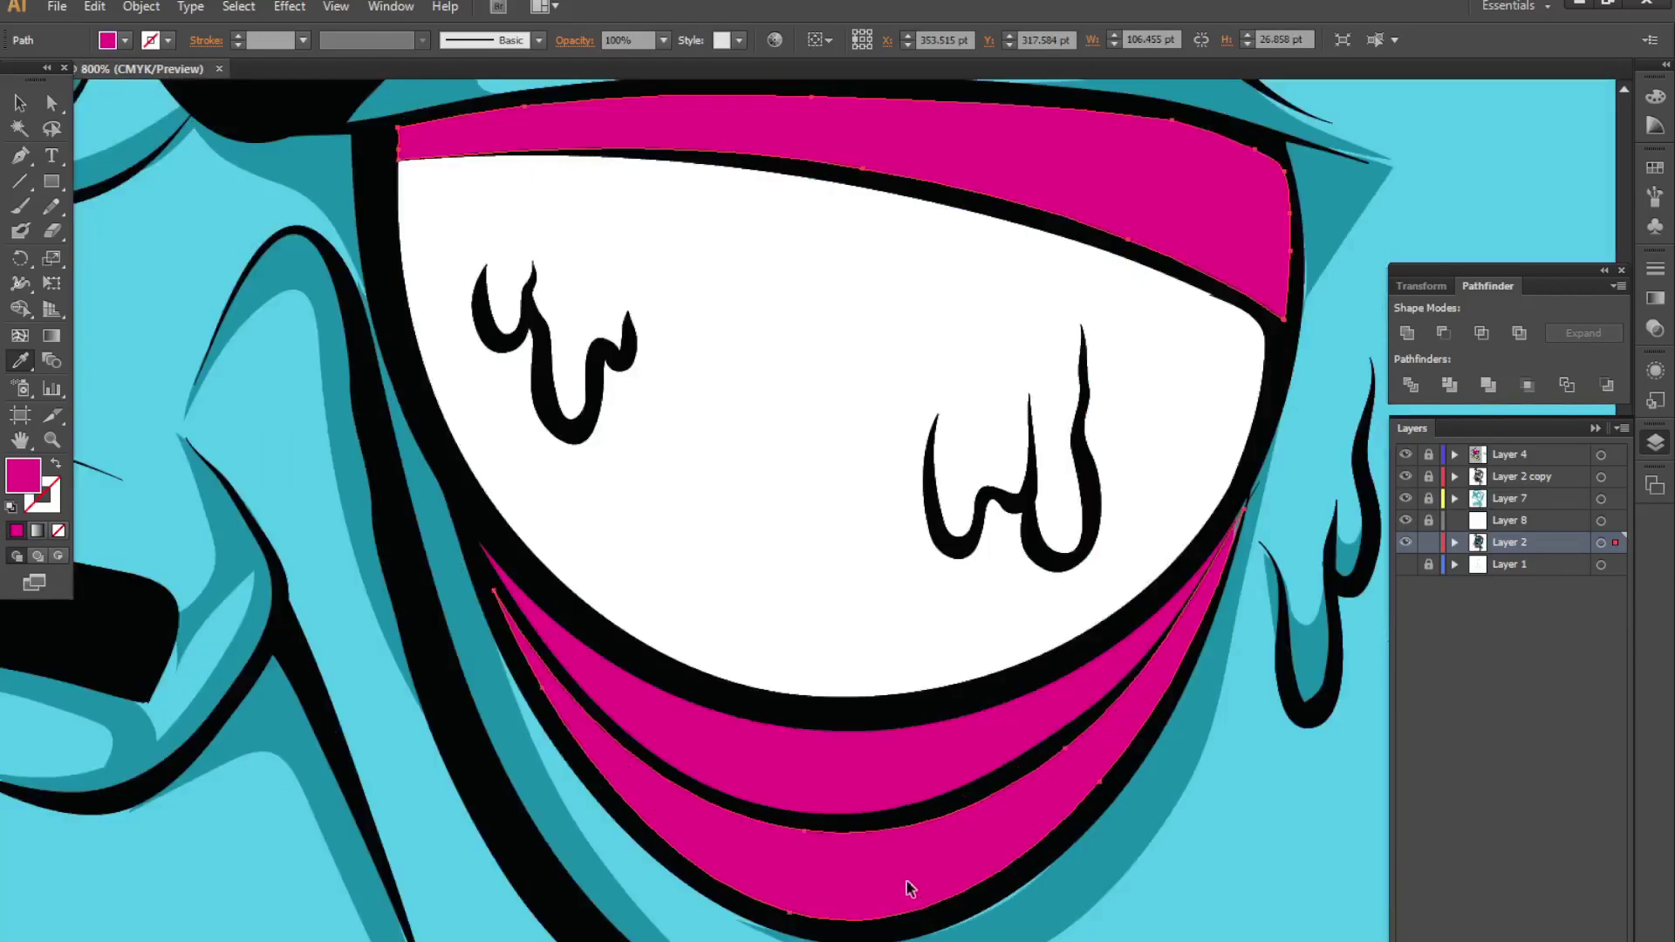
{"action": "scroll", "coordinate": [885, 650], "scroll_direction": "down", "scroll_amount": 2}
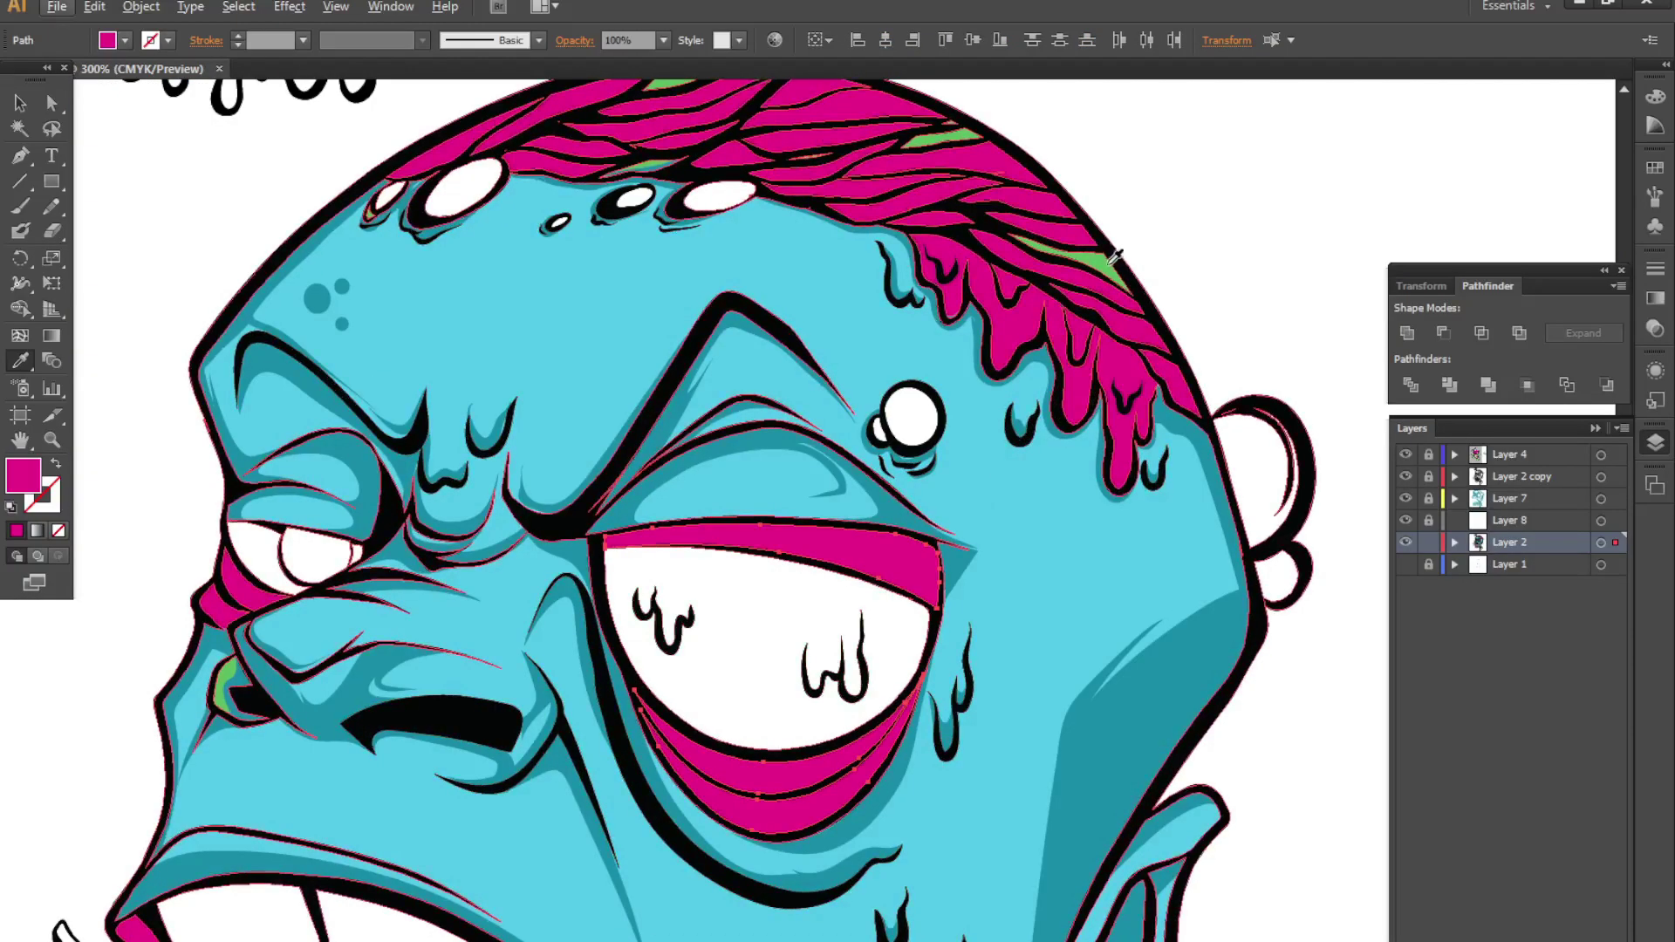
{"action": "left_click", "coordinate": [1091, 275]}
- Make the two drool drips and the tongue green
{"action": "scroll", "coordinate": [630, 463], "scroll_direction": "down", "scroll_amount": 1}
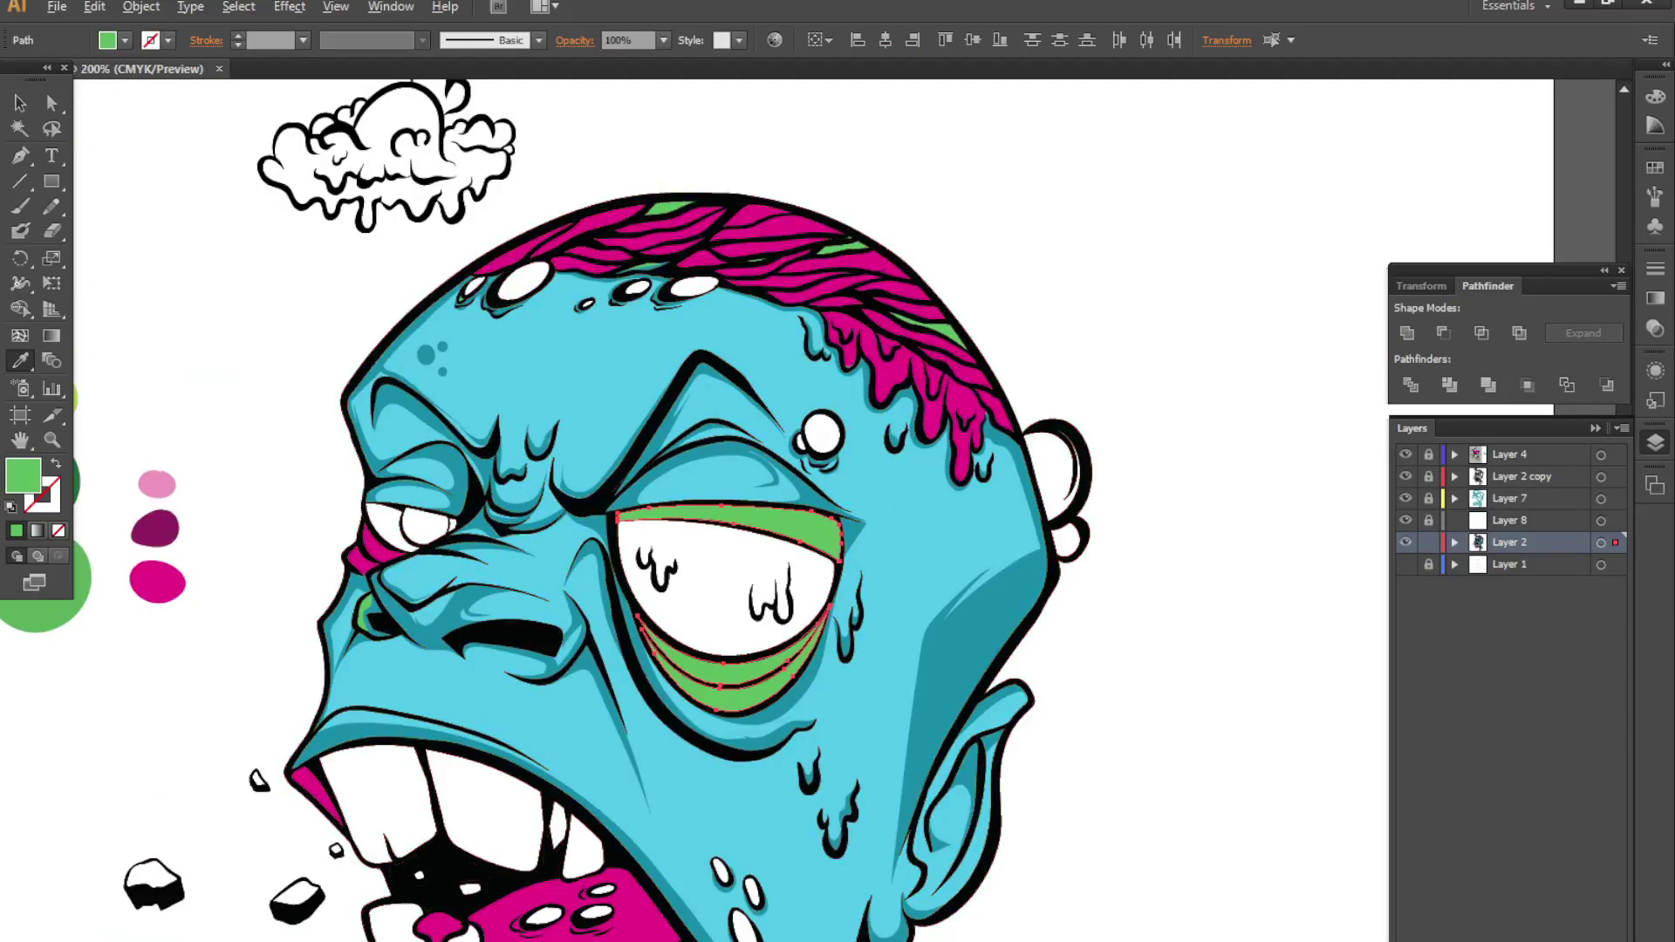
{"action": "scroll", "coordinate": [610, 785], "scroll_direction": "up", "scroll_amount": 2}
{"action": "scroll", "coordinate": [654, 785], "scroll_direction": "down", "scroll_amount": 2}
{"action": "left_click", "coordinate": [695, 813]}
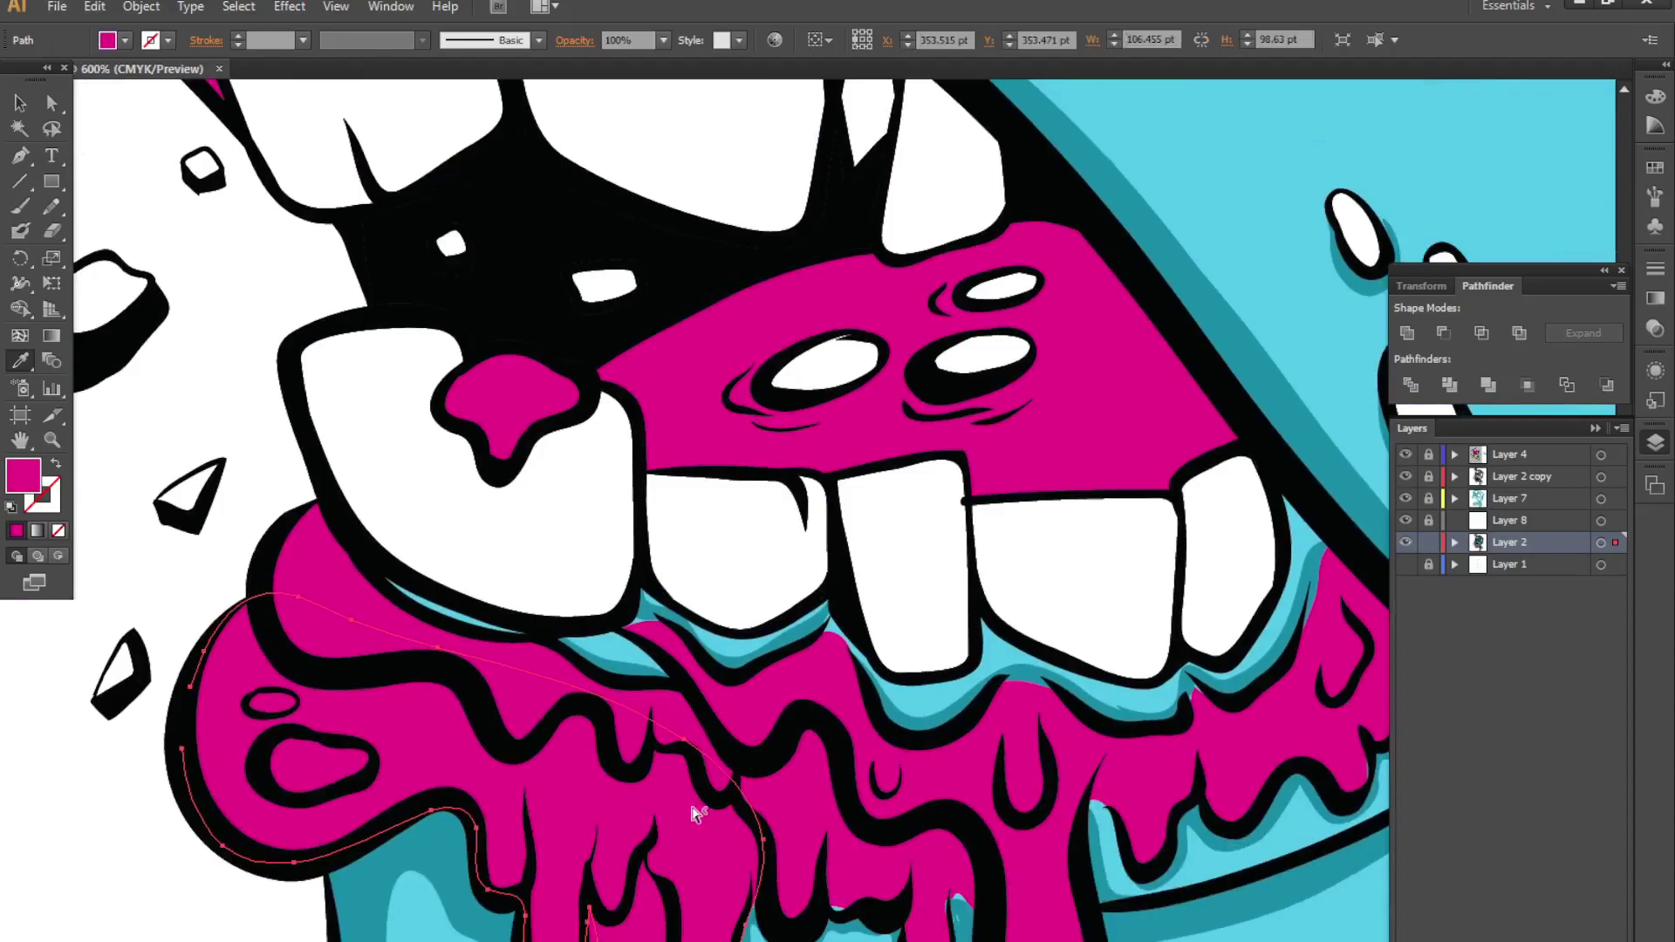
{"action": "left_click", "coordinate": [819, 744], "text": "shift"}
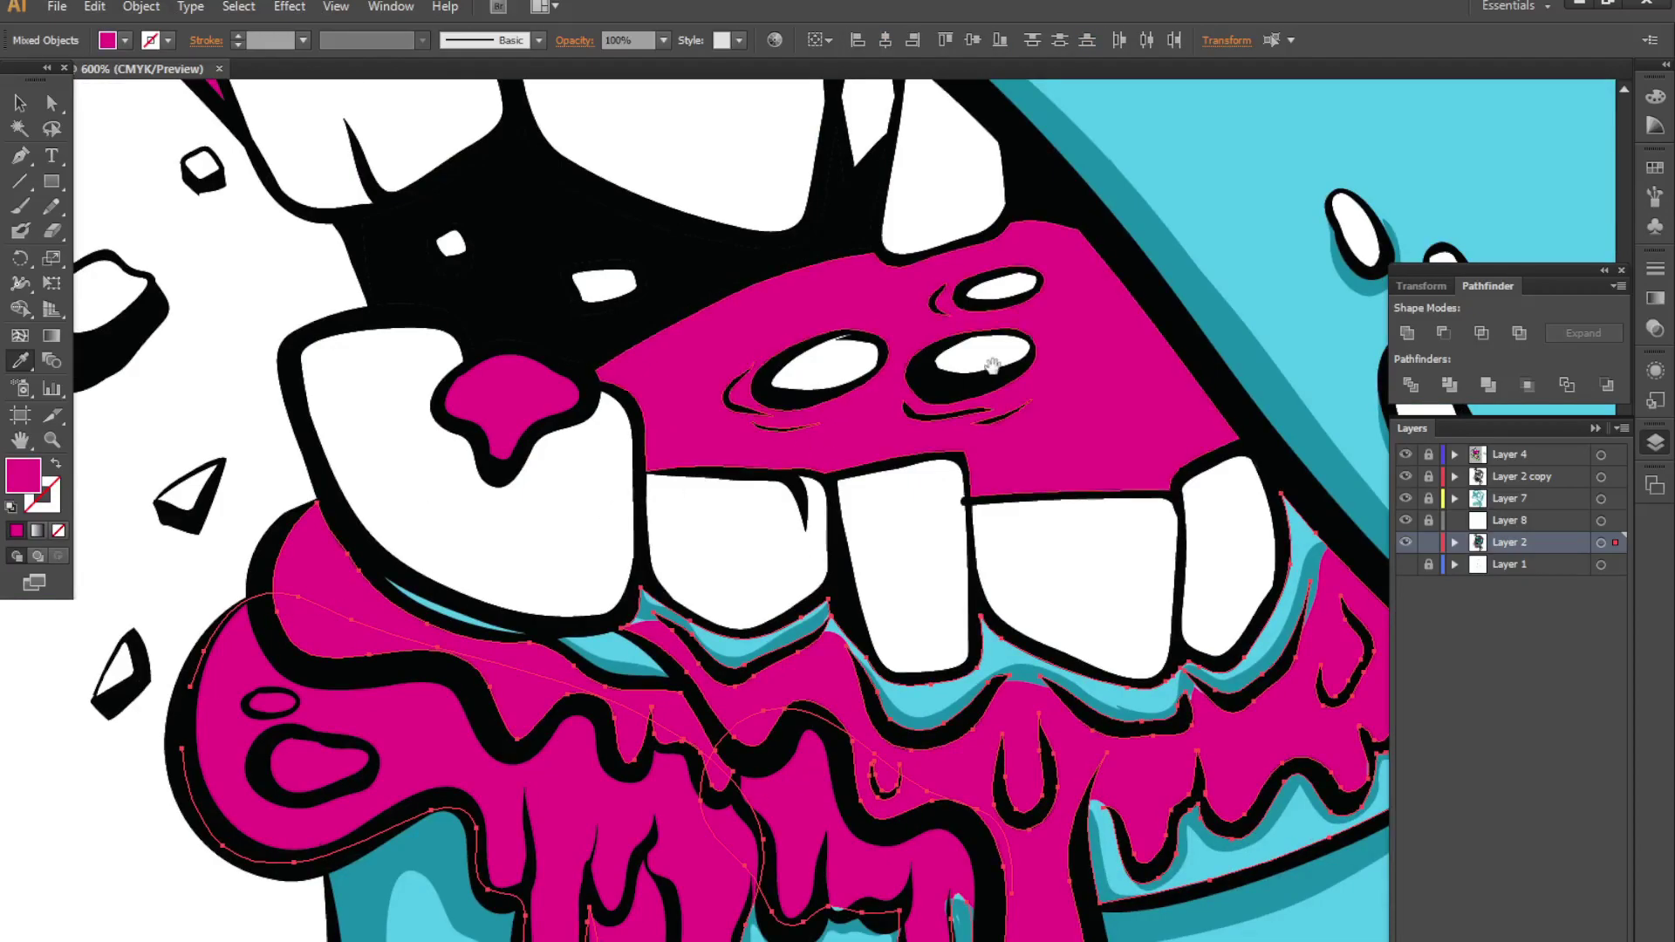
{"action": "scroll", "coordinate": [788, 567], "scroll_direction": "up", "scroll_amount": 5}
{"action": "scroll", "coordinate": [787, 567], "scroll_direction": "down", "scroll_amount": 1}
{"action": "left_click", "coordinate": [787, 566]}
{"action": "scroll", "coordinate": [787, 567], "scroll_direction": "down", "scroll_amount": 2}
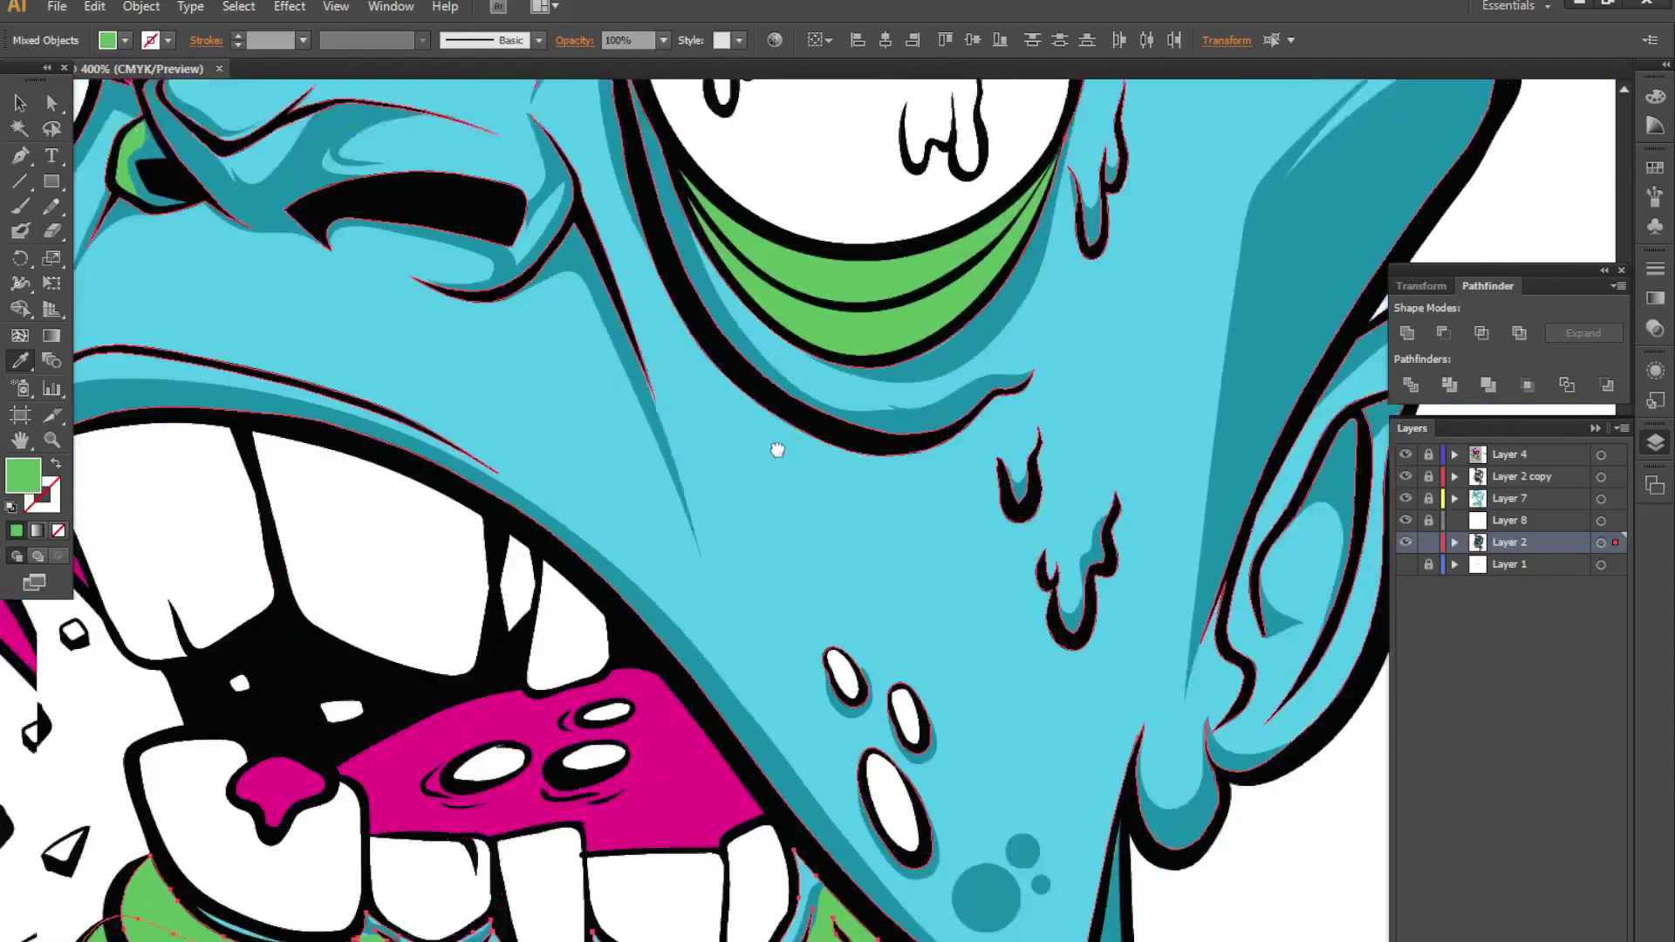
{"action": "scroll", "coordinate": [610, 698], "scroll_direction": "up", "scroll_amount": 2}
{"action": "left_click", "coordinate": [610, 698], "text": "alt"}
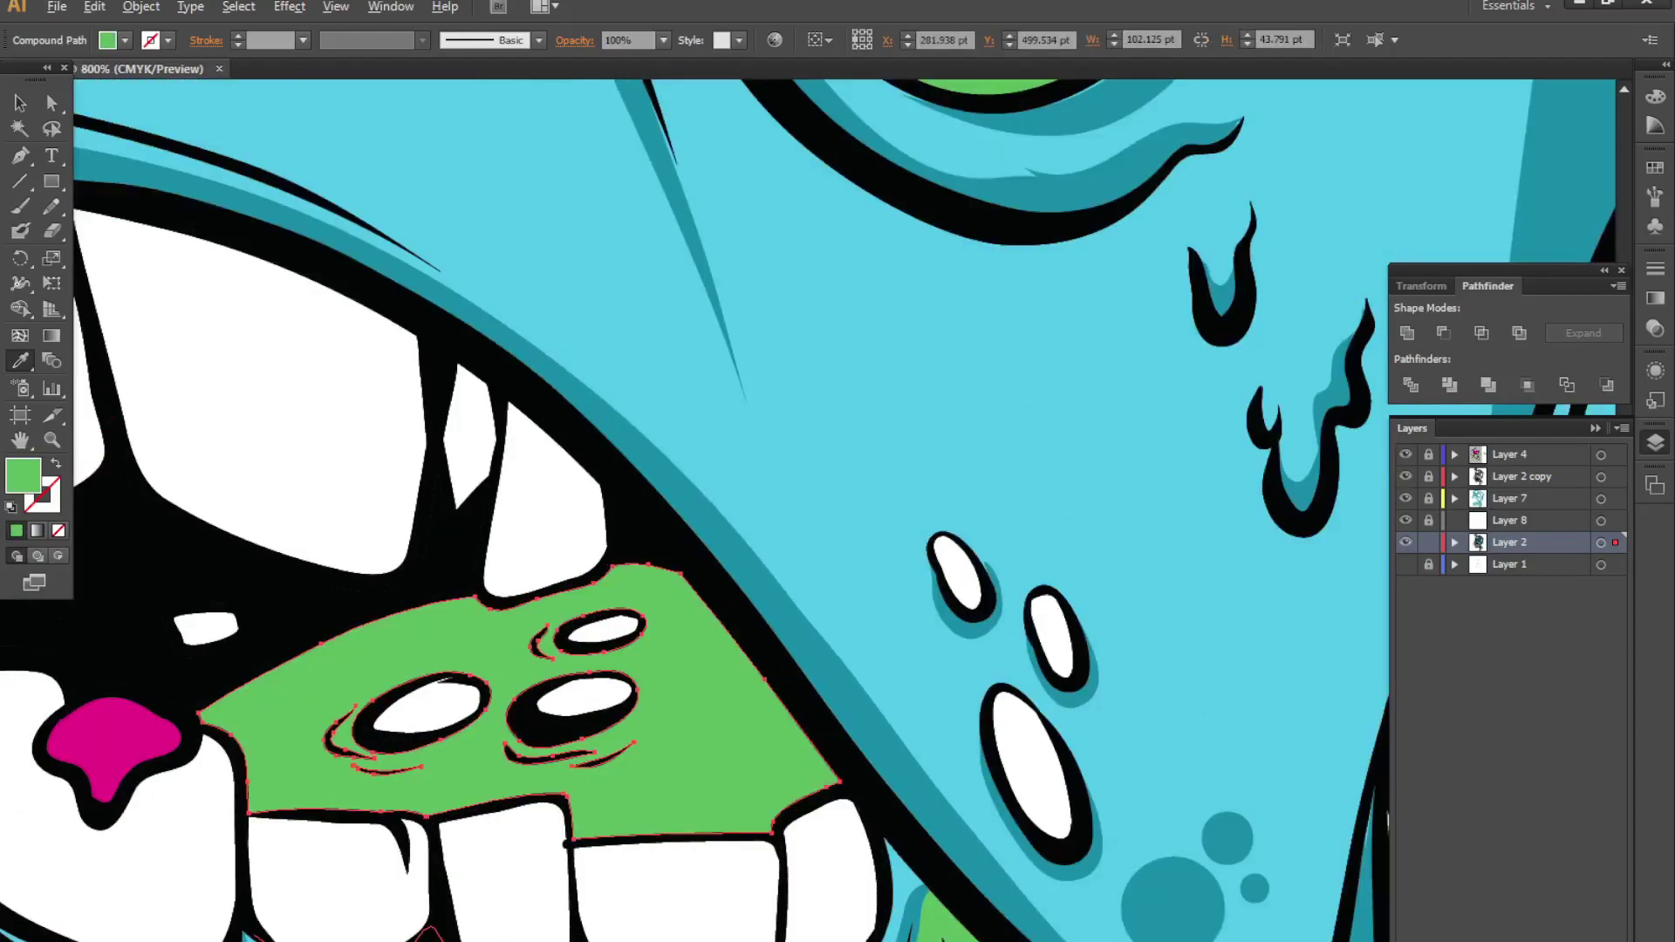
- Restore the strip under the teeth to cyan and turn the gum blob green
{"action": "scroll", "coordinate": [680, 573], "scroll_direction": "up", "scroll_amount": 2}
{"action": "scroll", "coordinate": [681, 573], "scroll_direction": "down", "scroll_amount": 5}
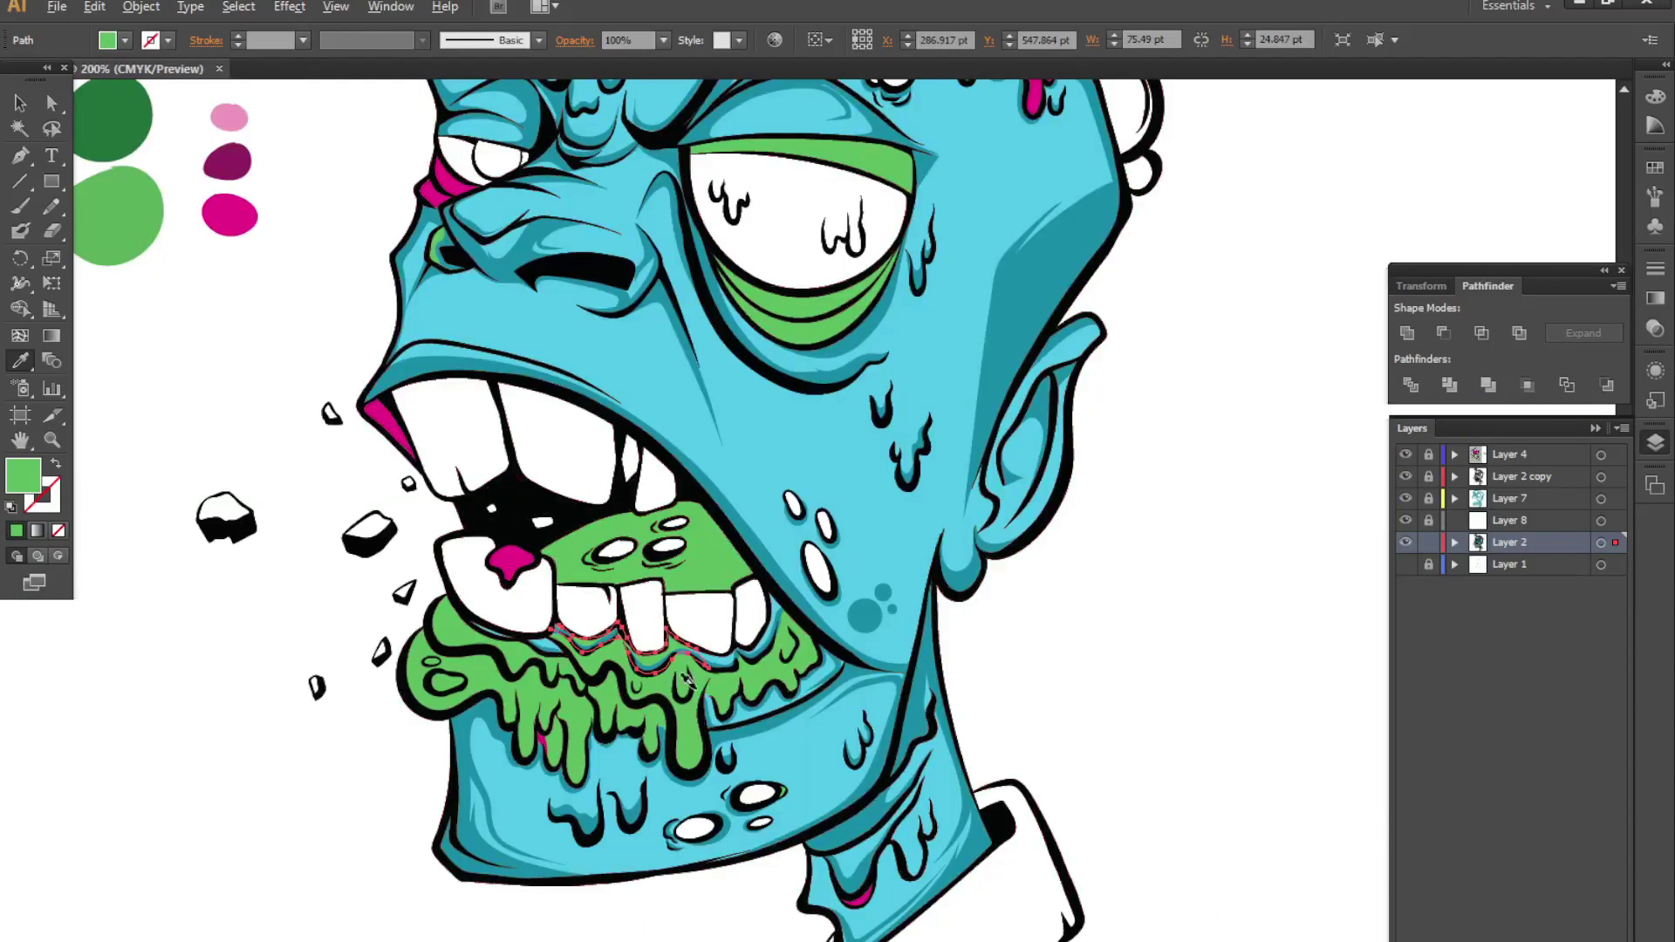
{"action": "scroll", "coordinate": [698, 694], "scroll_direction": "up", "scroll_amount": 3}
{"action": "left_click", "coordinate": [746, 635]}
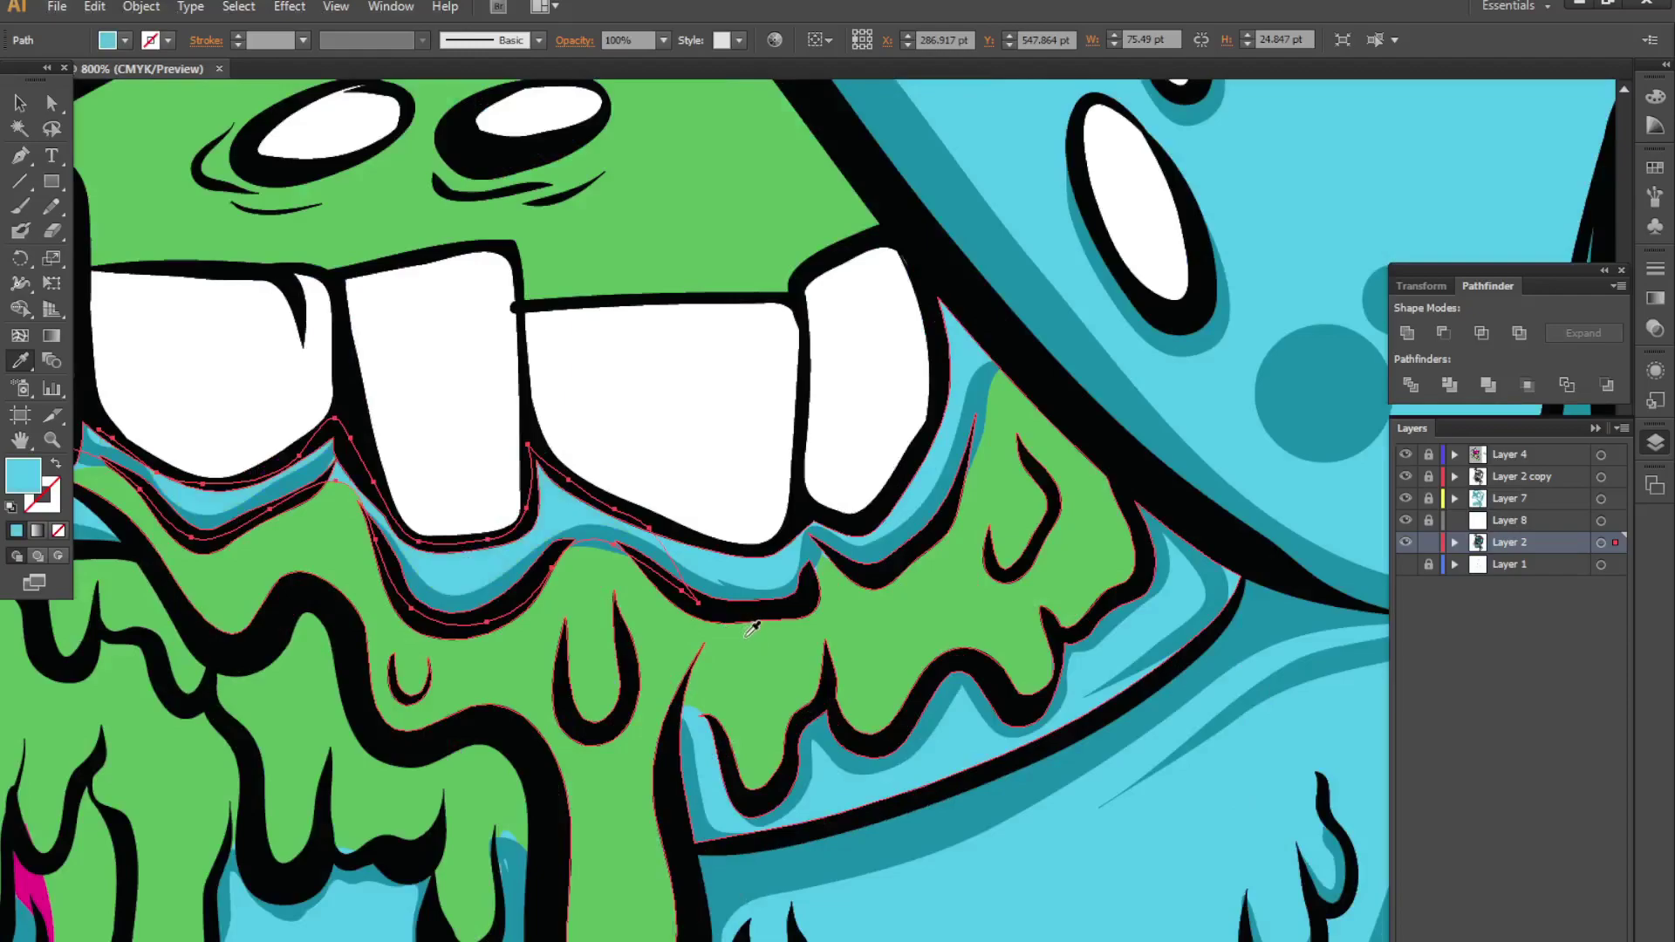
{"action": "scroll", "coordinate": [746, 644], "scroll_direction": "down", "scroll_amount": 1}
{"action": "left_click", "coordinate": [434, 471], "text": "ctrl"}
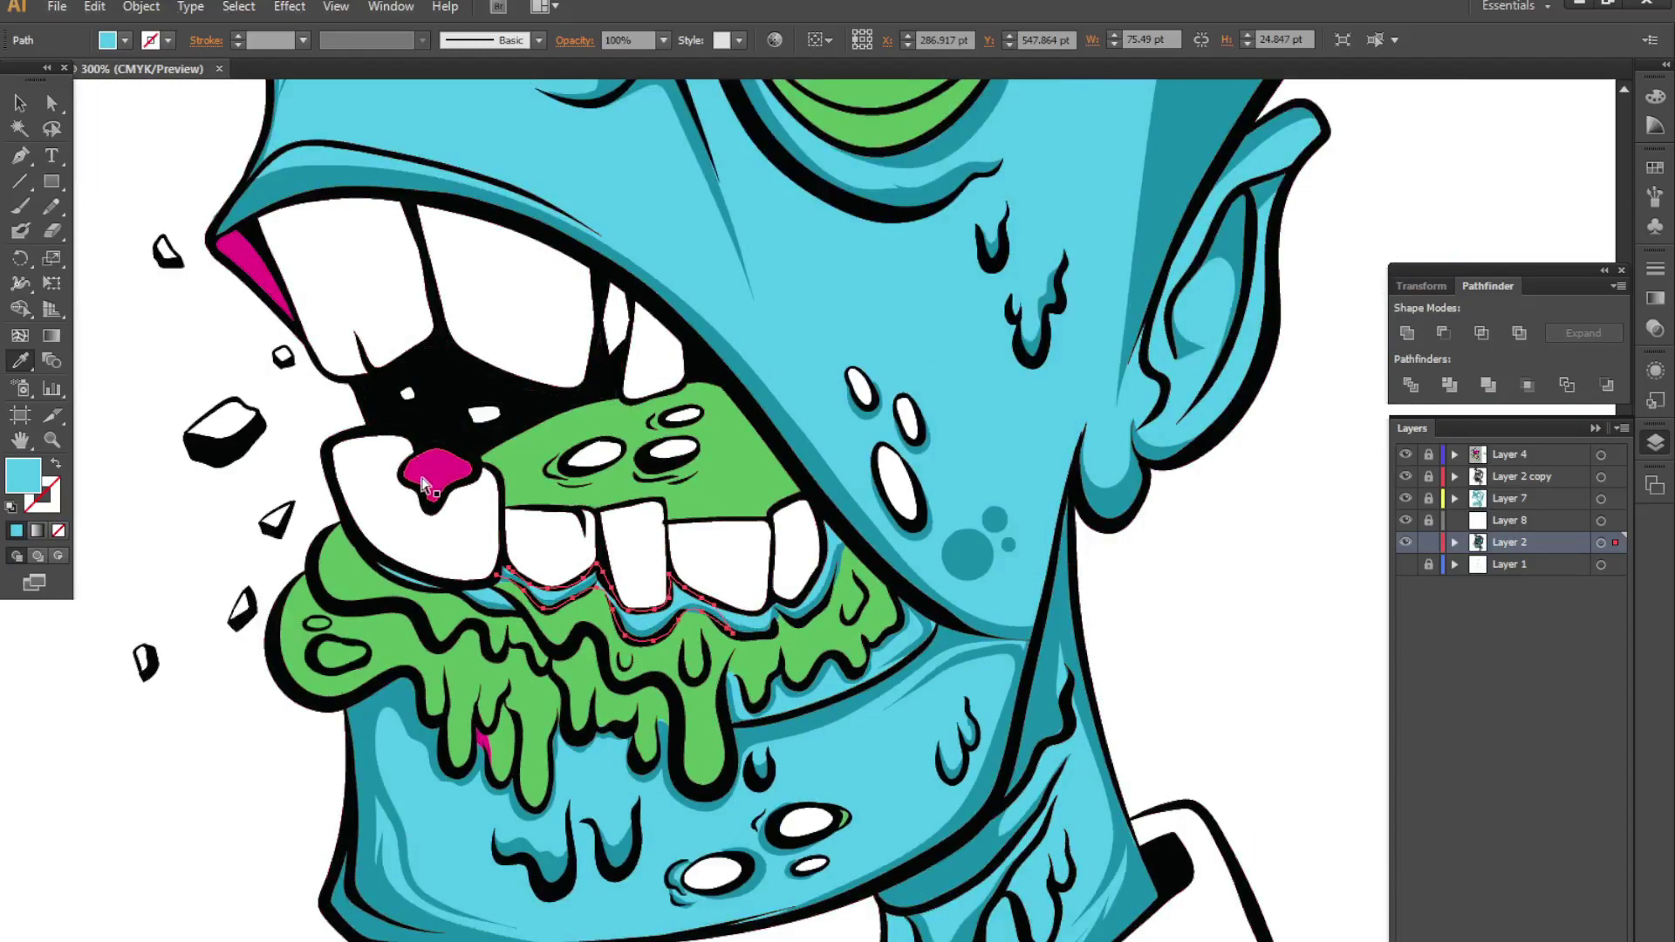
{"action": "left_click", "coordinate": [542, 451]}
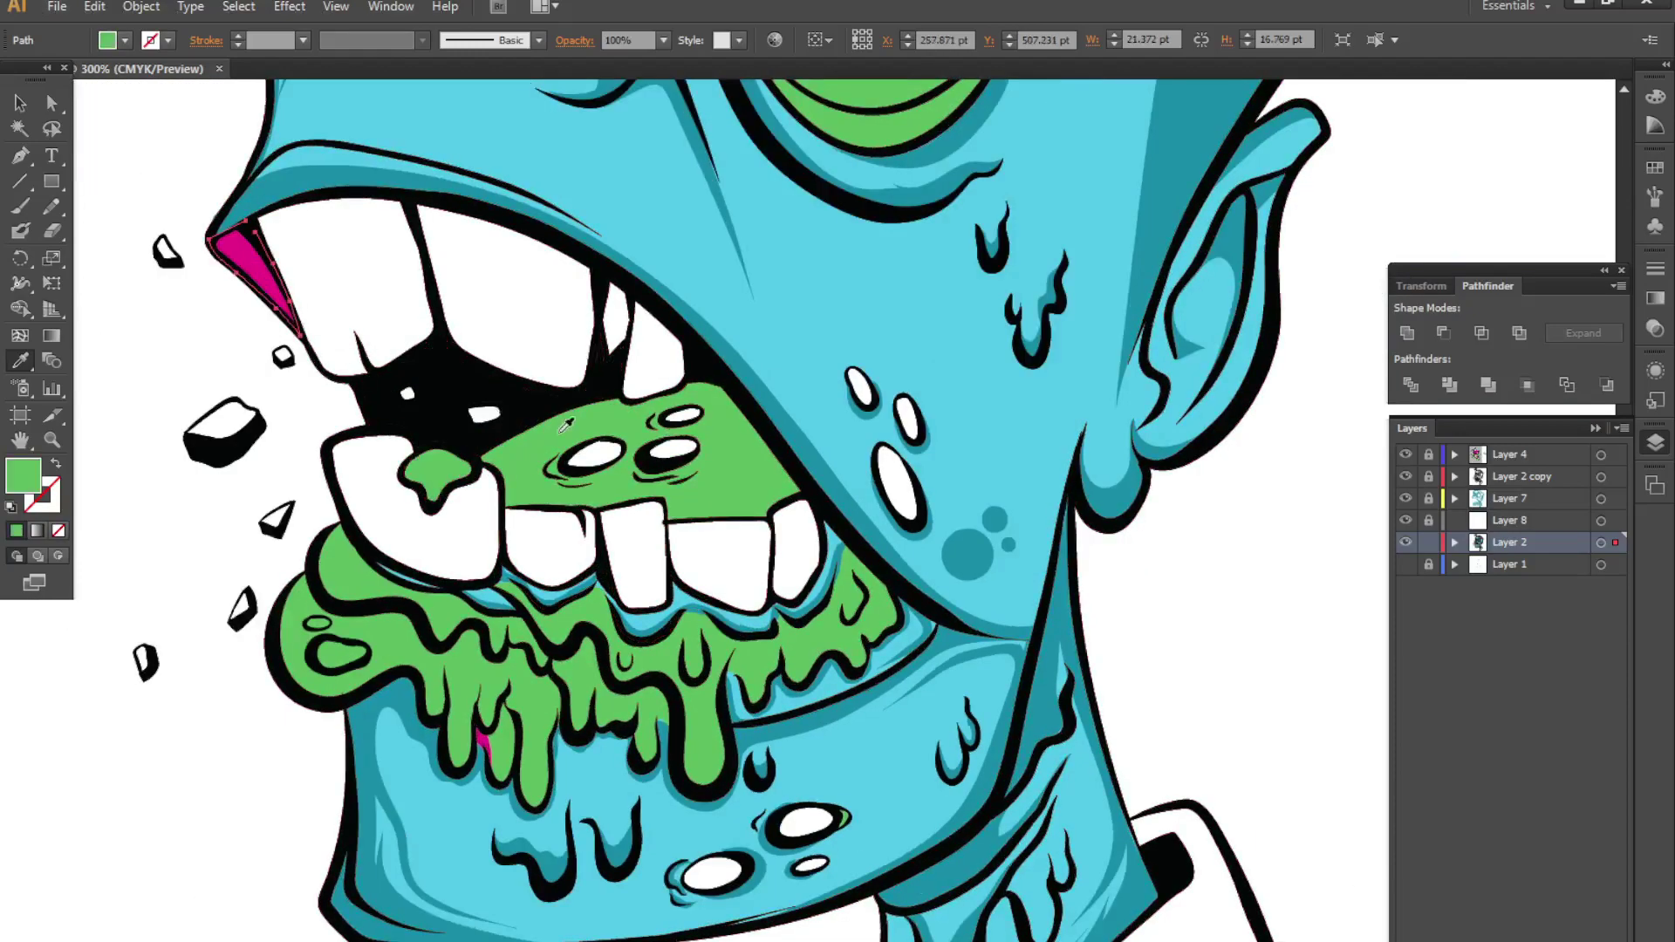
- Select several magenta brain stripes, make them green, then deselect
{"action": "scroll", "coordinate": [939, 306], "scroll_direction": "up", "scroll_amount": 10}
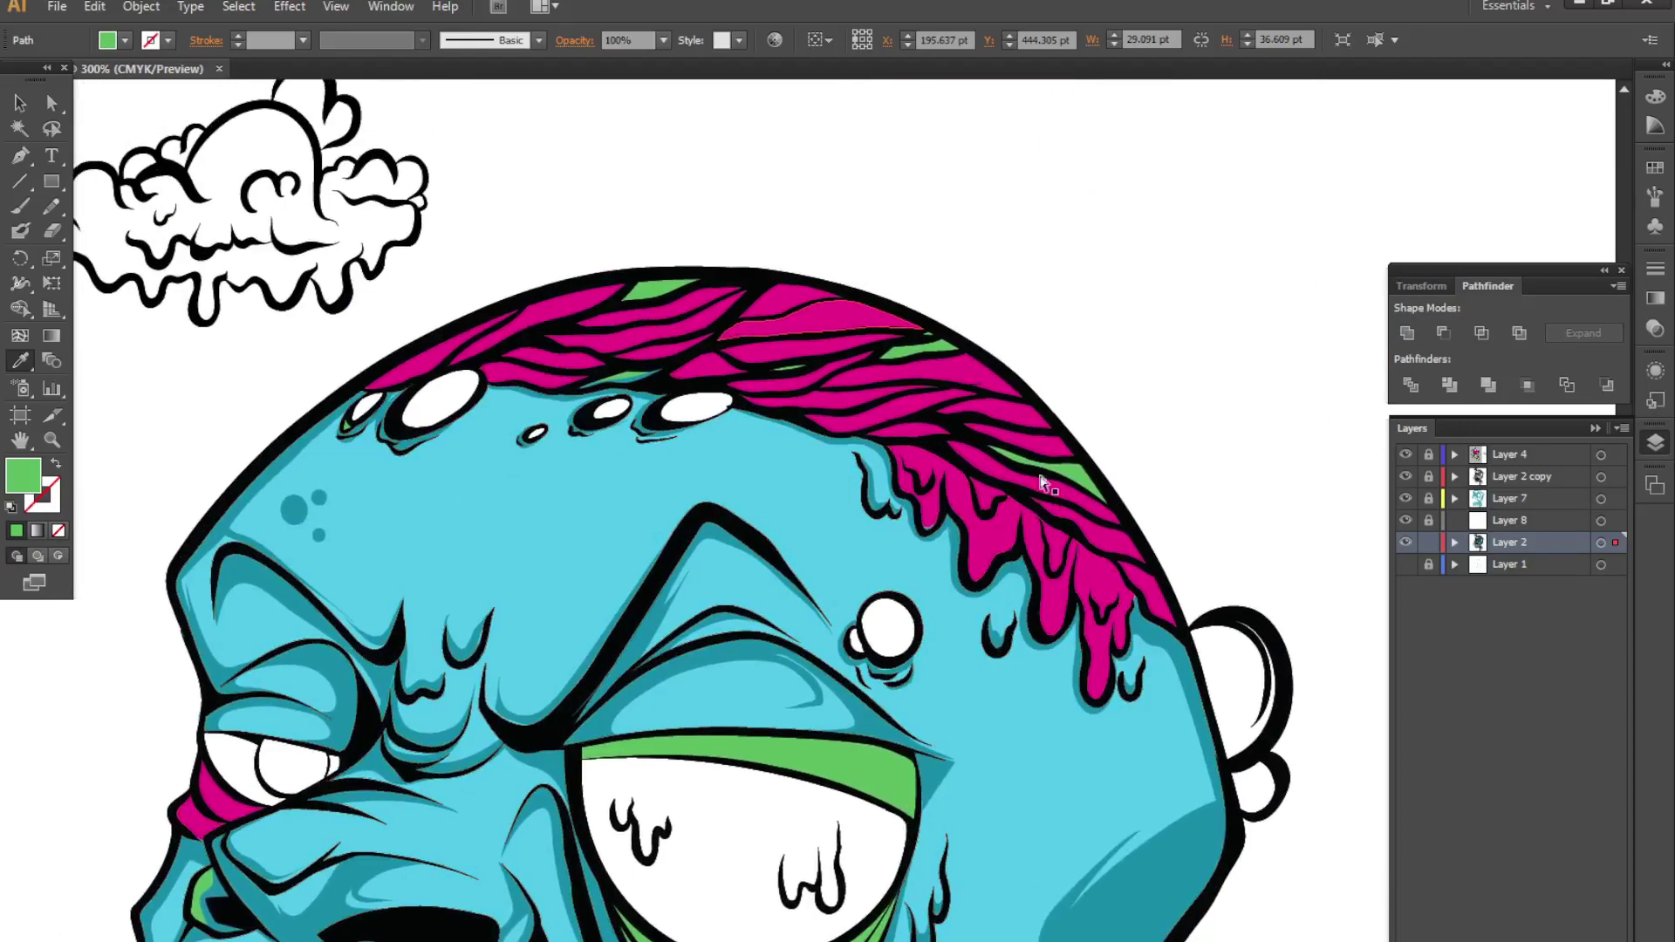
{"action": "scroll", "coordinate": [1042, 482], "scroll_direction": "up", "scroll_amount": 2}
{"action": "left_click", "coordinate": [1016, 611], "text": "ctrl"}
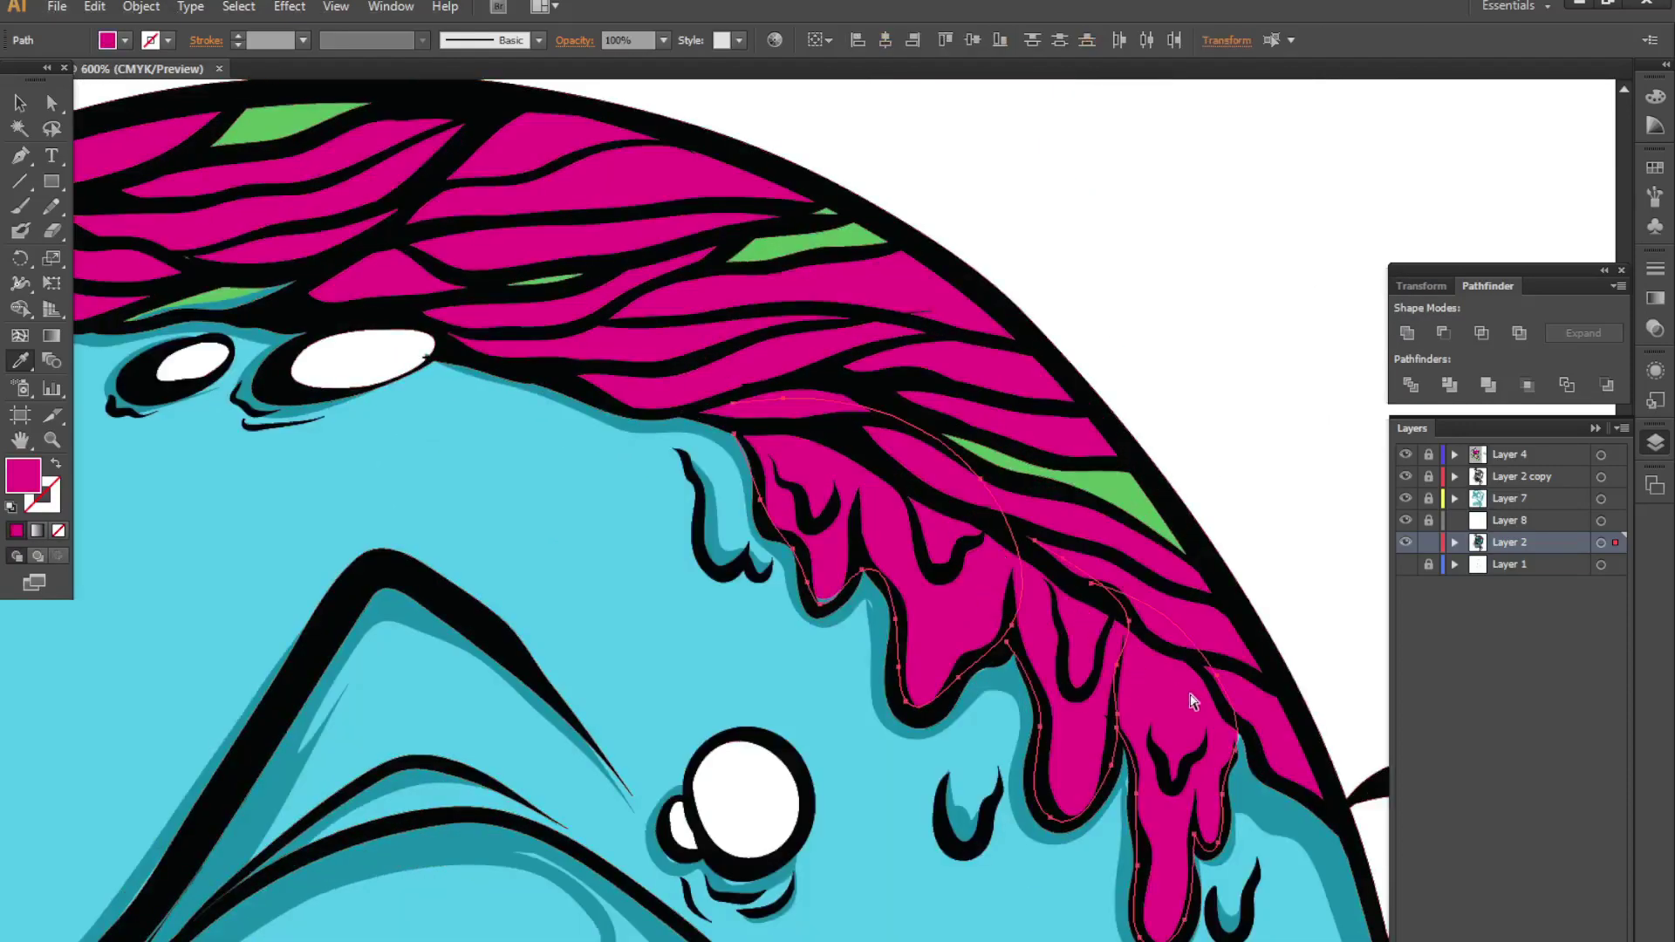
{"action": "left_click", "coordinate": [1204, 610], "text": "ctrl+shift"}
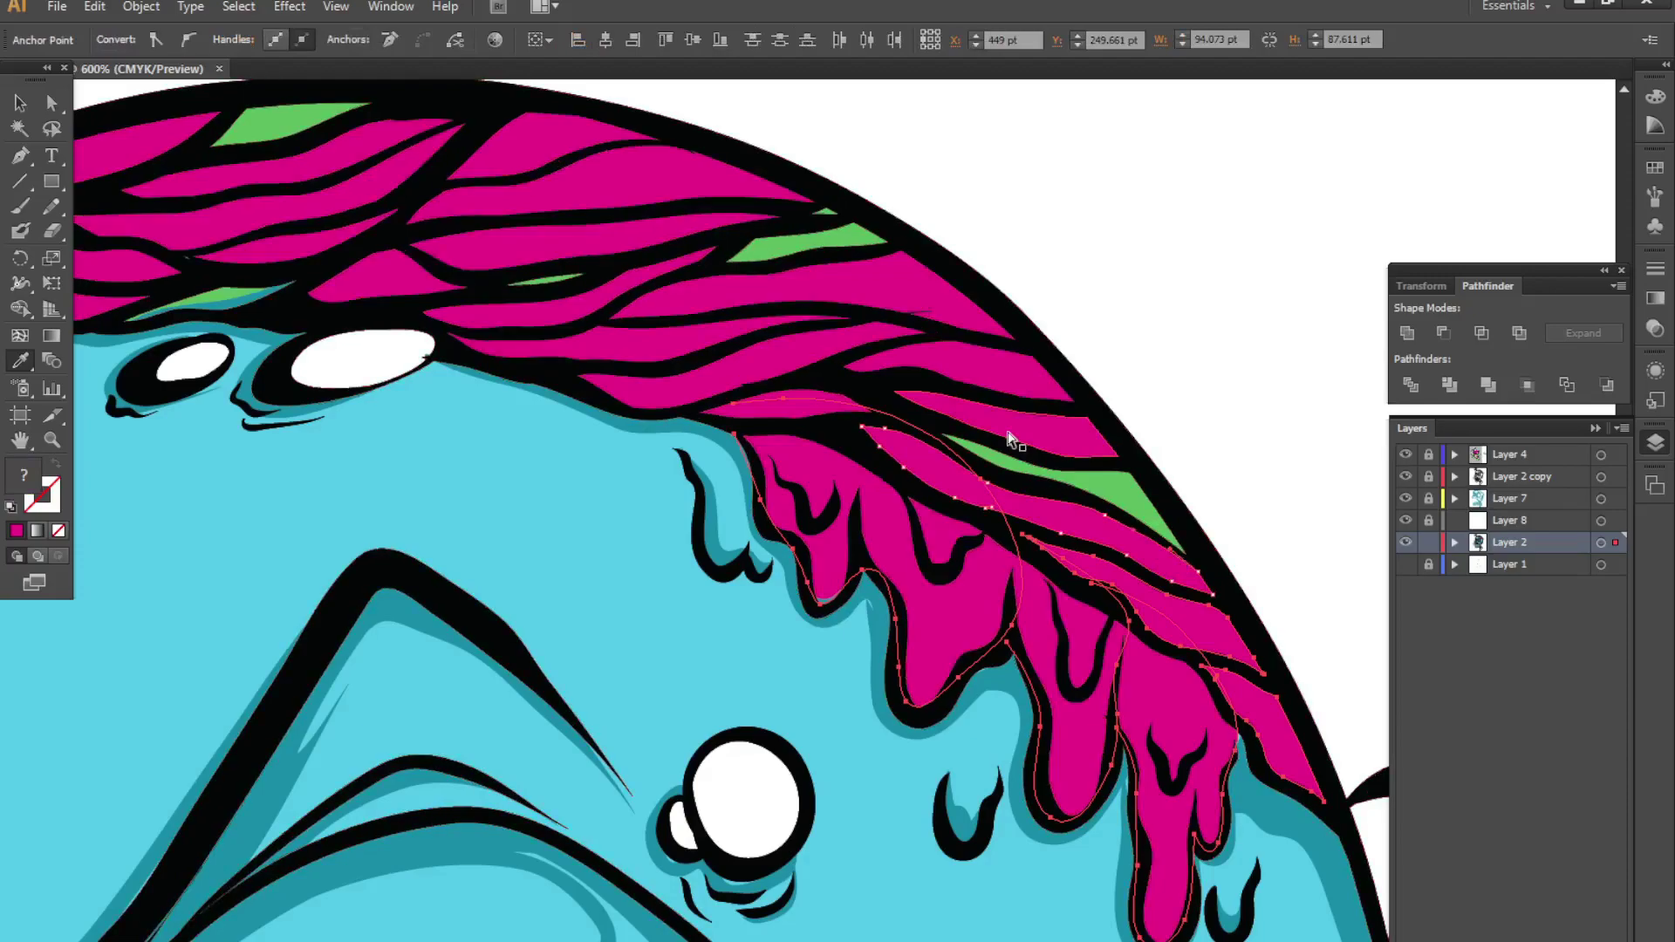
{"action": "left_click", "coordinate": [1196, 542], "text": "ctrl+shift"}
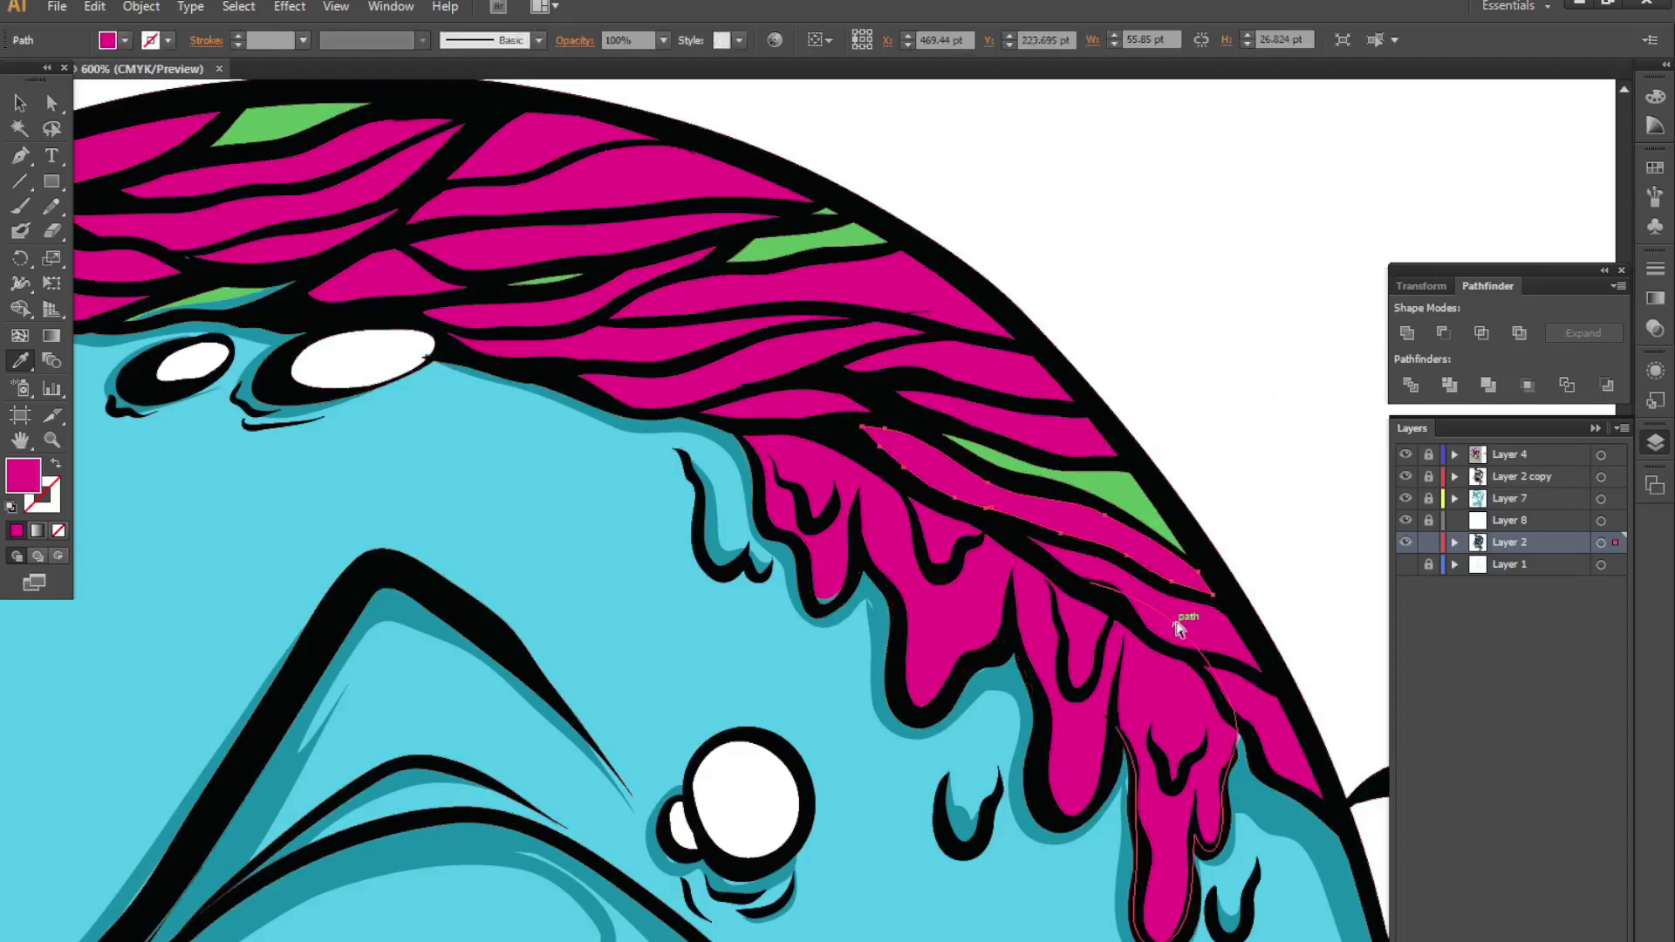
{"action": "left_click", "coordinate": [1029, 650]}
{"action": "scroll", "coordinate": [873, 611], "scroll_direction": "down", "scroll_amount": 5}
{"action": "scroll", "coordinate": [735, 627], "scroll_direction": "up", "scroll_amount": 4}
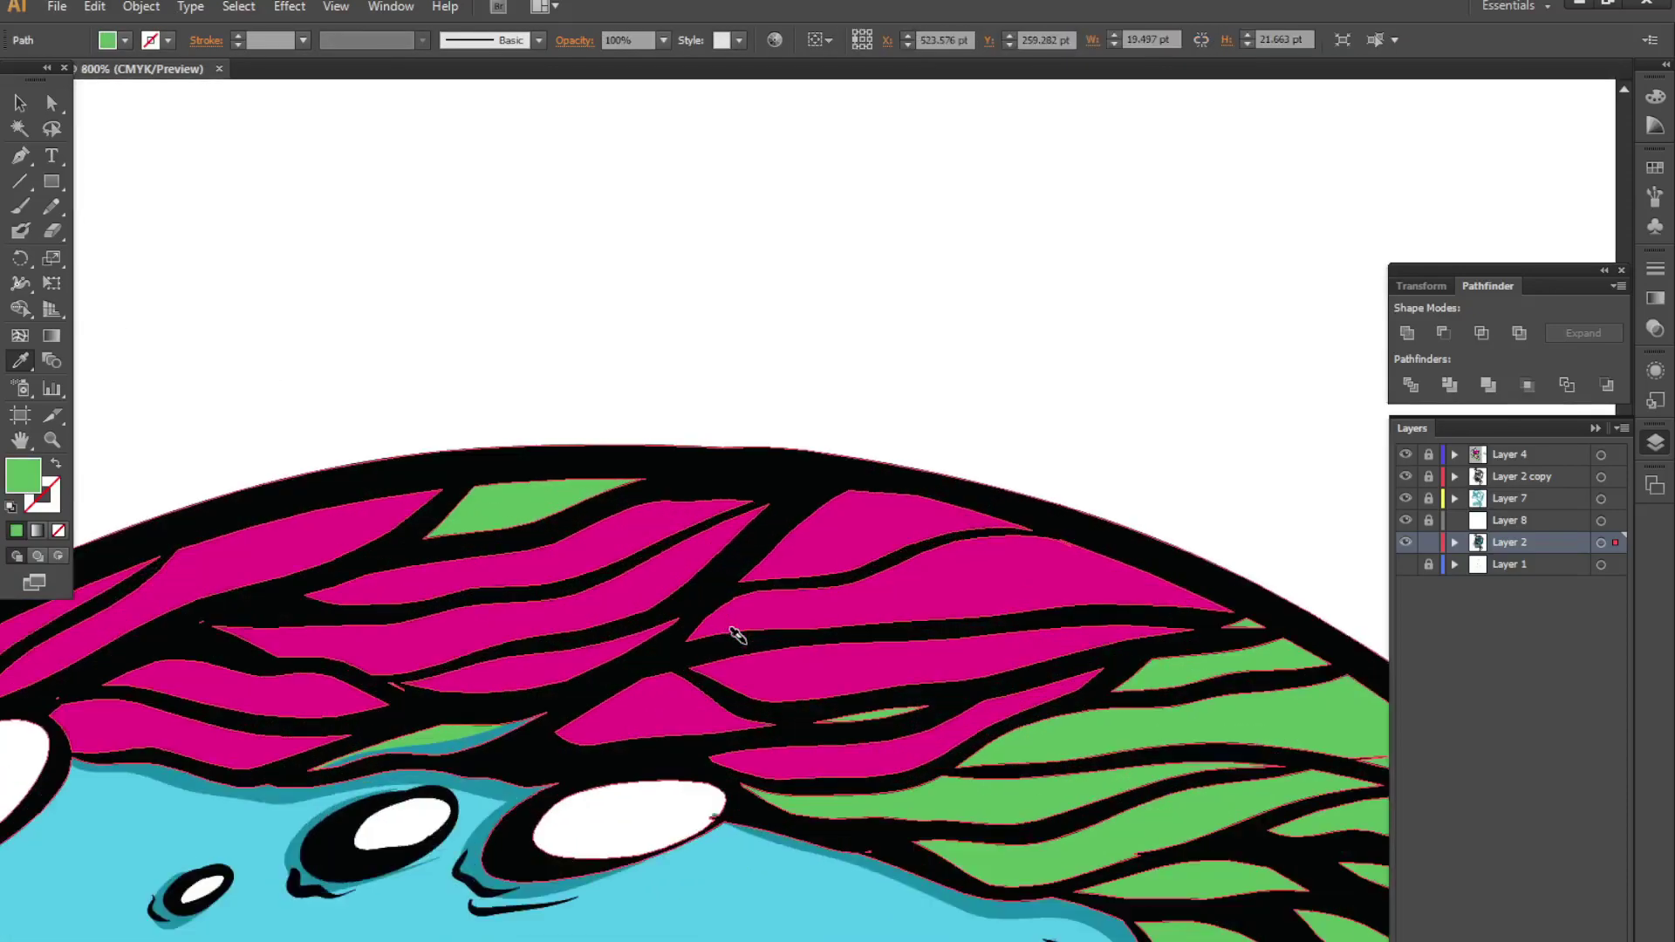
{"action": "scroll", "coordinate": [788, 711], "scroll_direction": "up", "scroll_amount": 3}
{"action": "left_click", "coordinate": [787, 711]}
- Fit the artboard in view, then Eyedropper the teal face fill onto the green nose patch
{"action": "key", "text": "ctrl+0"}
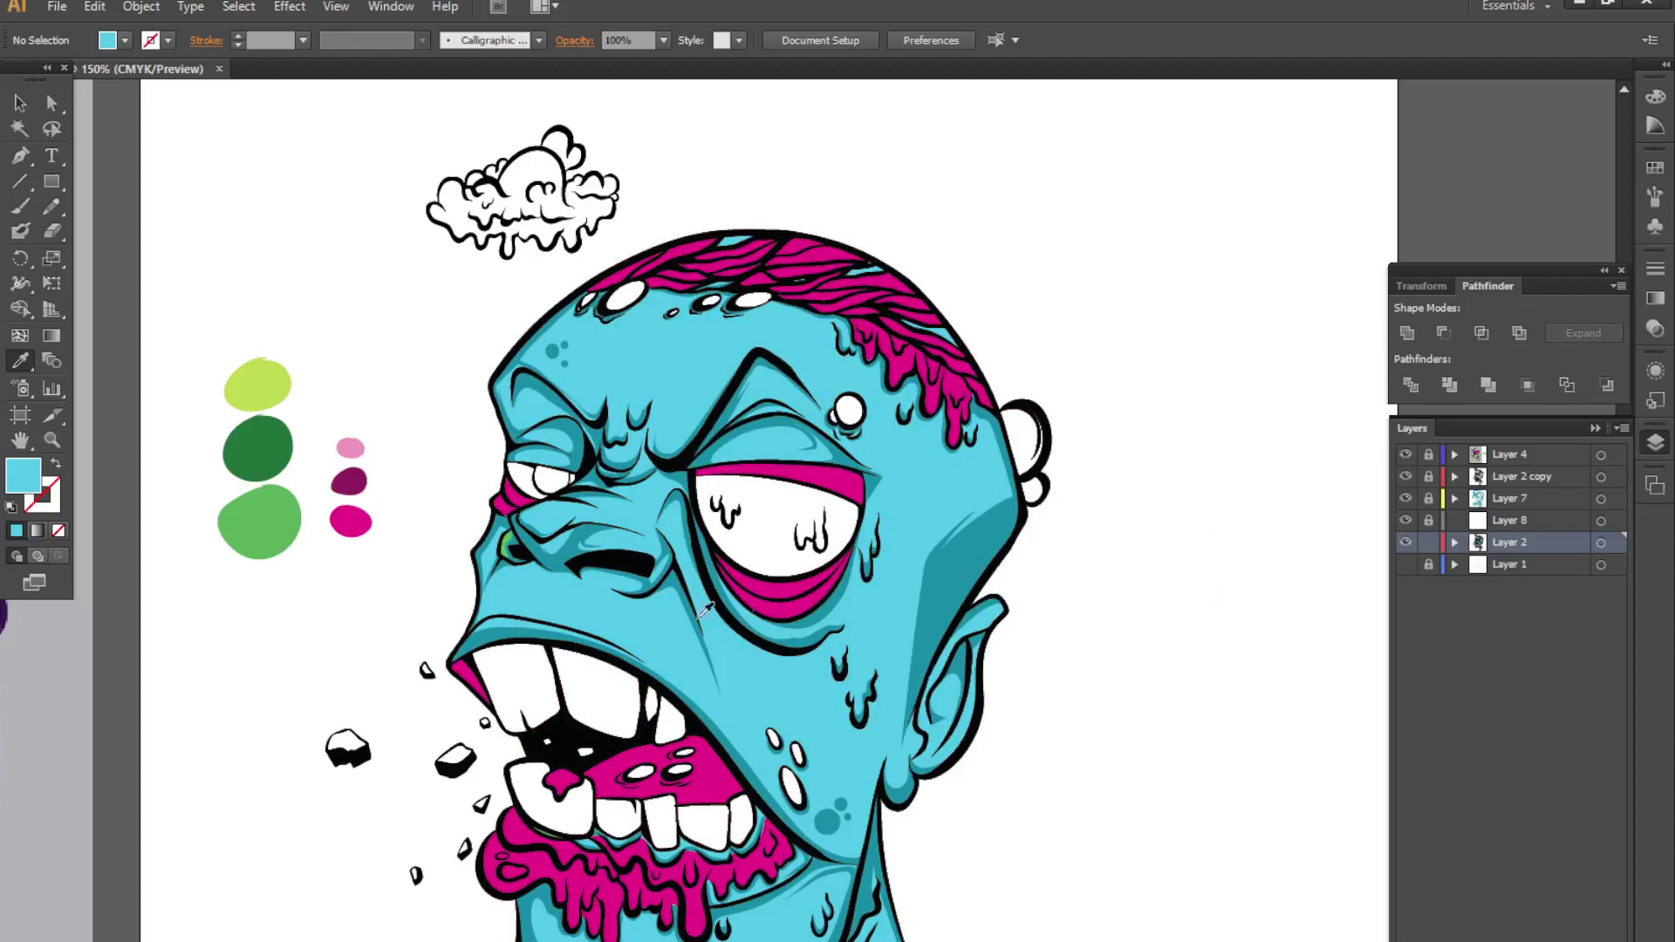
{"action": "scroll", "coordinate": [611, 593], "scroll_direction": "left", "scroll_amount": 5}
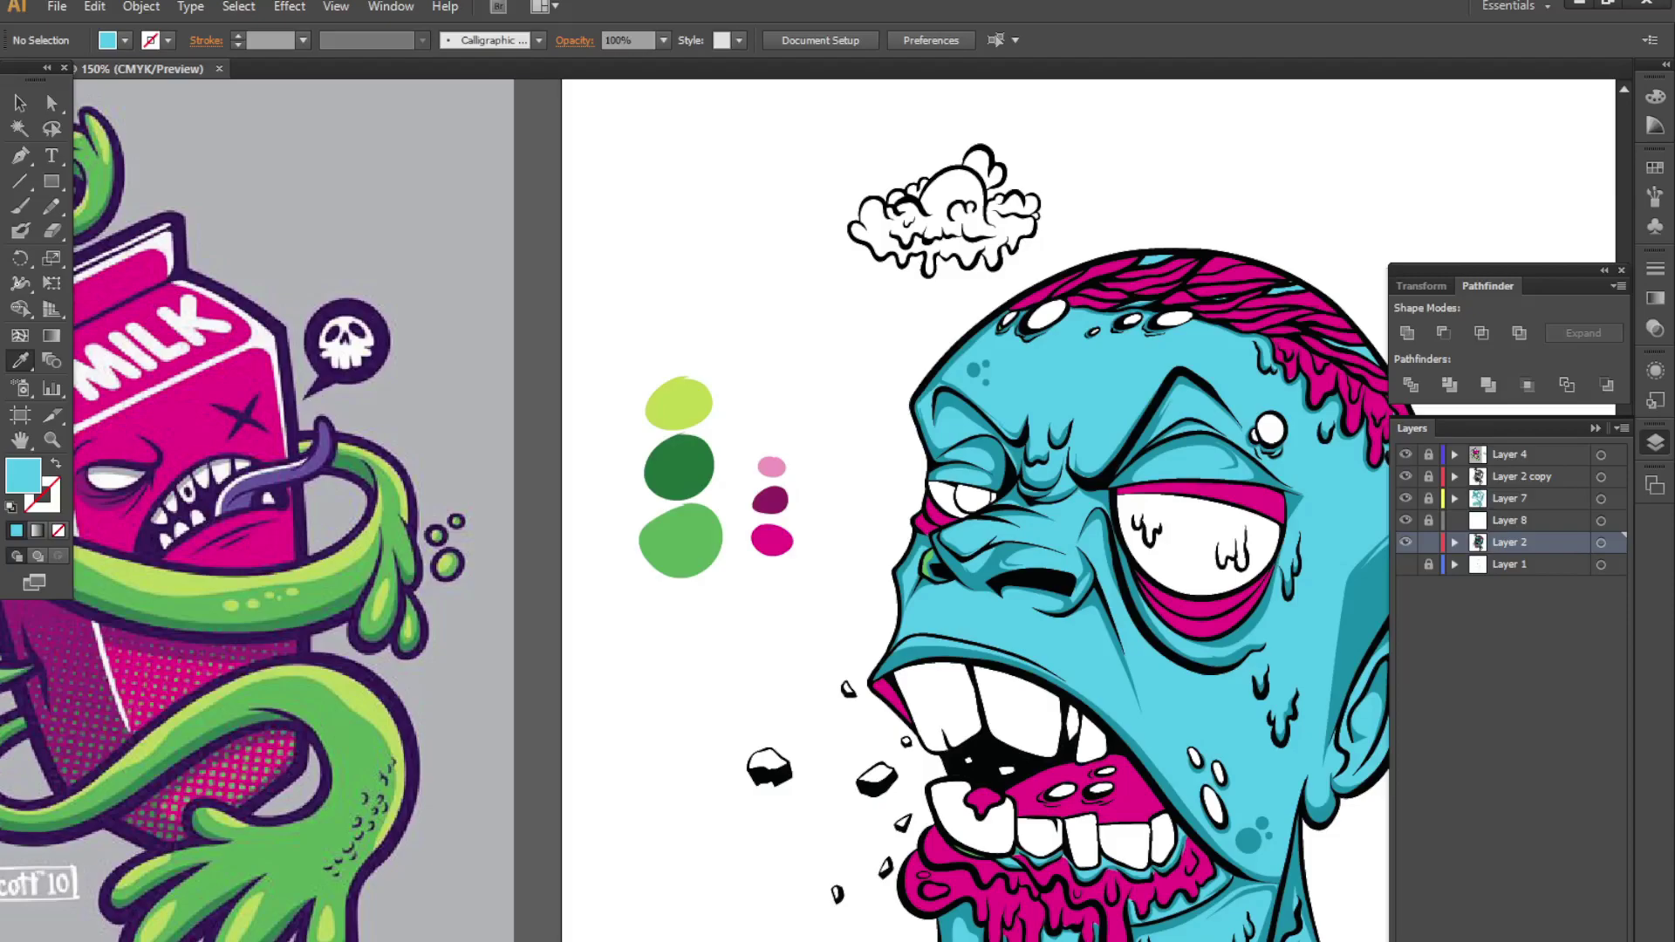
{"action": "scroll", "coordinate": [924, 539], "scroll_direction": "up", "scroll_amount": 1}
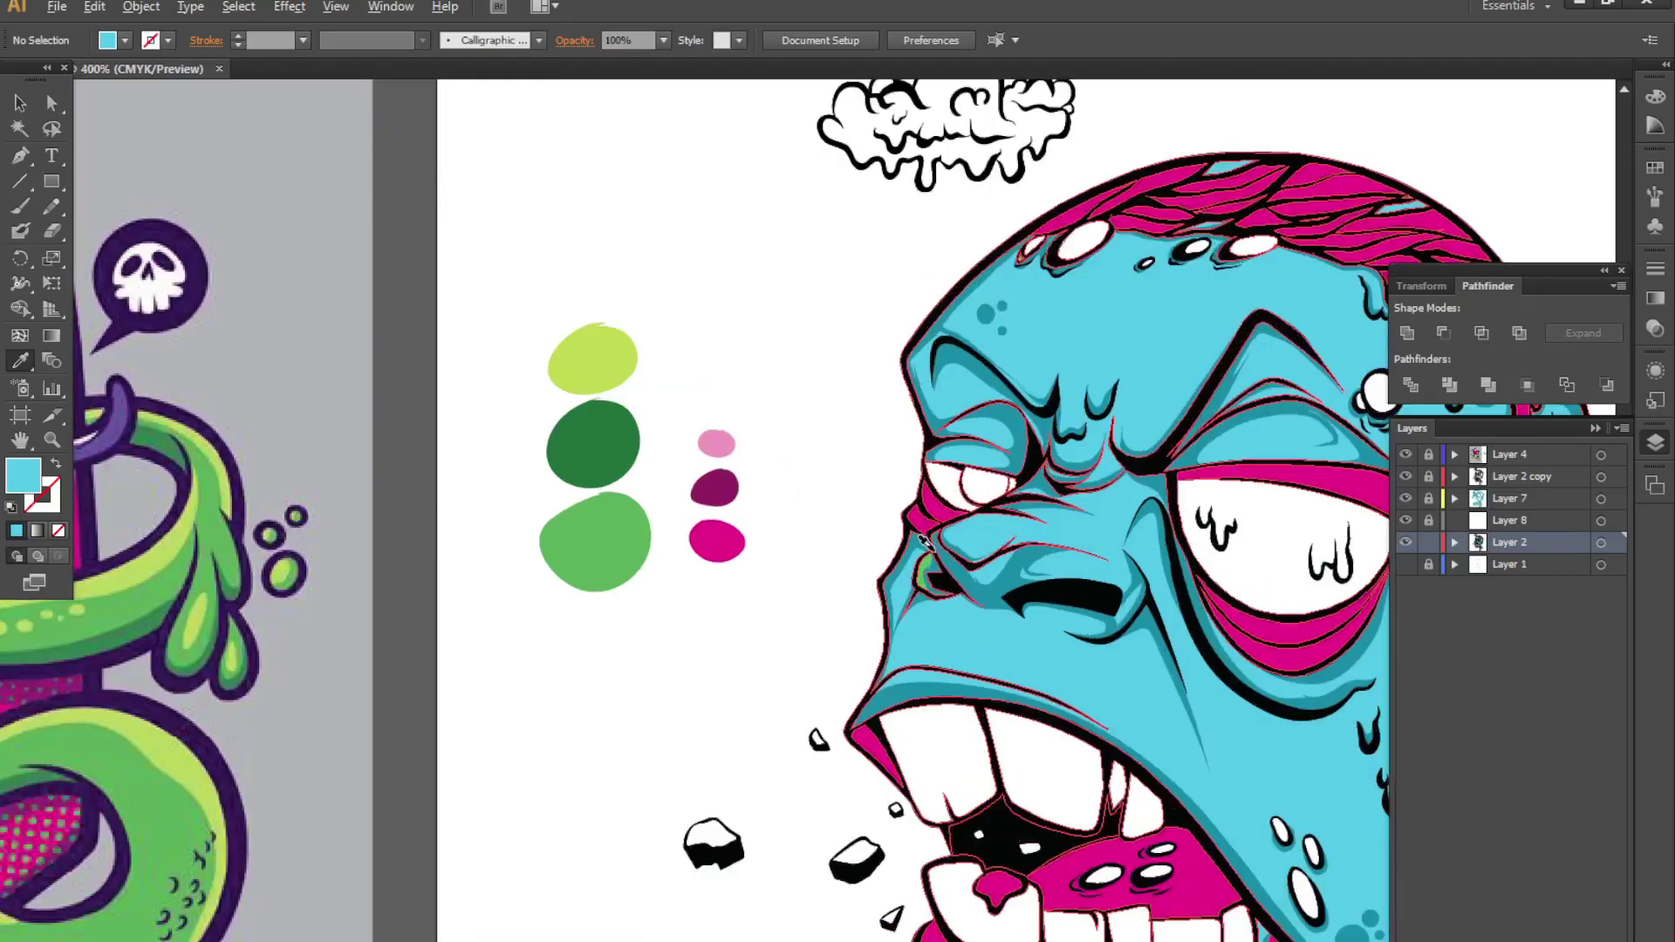
{"action": "scroll", "coordinate": [925, 539], "scroll_direction": "up", "scroll_amount": 2}
{"action": "scroll", "coordinate": [924, 545], "scroll_direction": "up", "scroll_amount": 1}
{"action": "left_click", "coordinate": [911, 559], "text": "ctrl"}
{"action": "left_click", "coordinate": [1039, 867]}
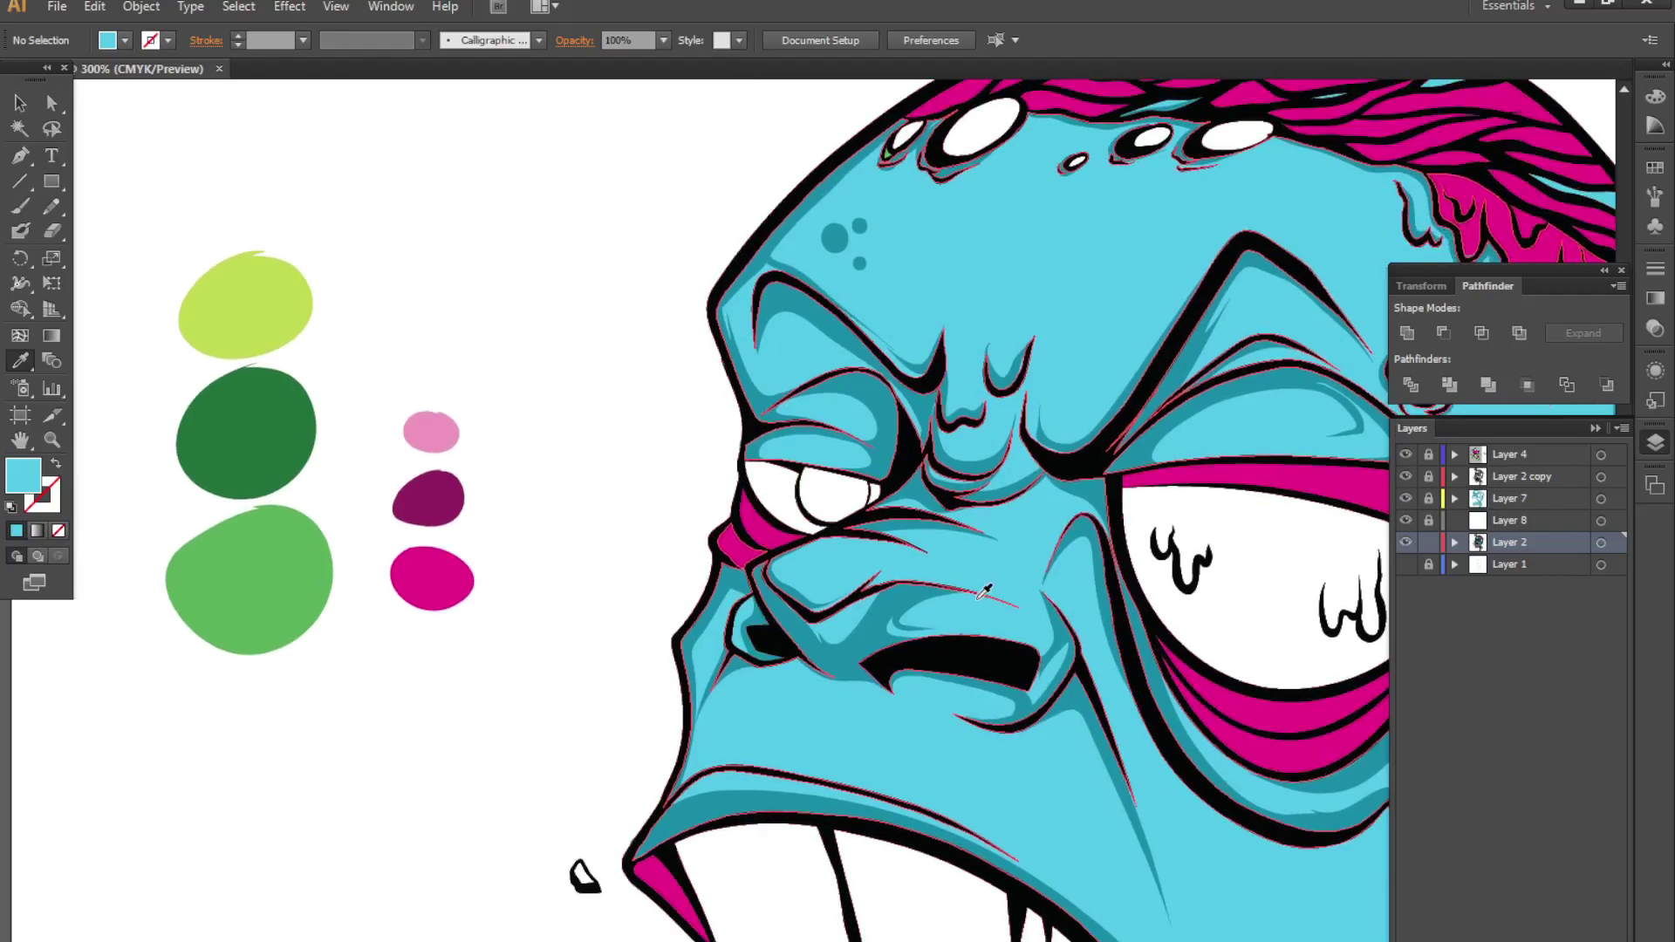
{"action": "scroll", "coordinate": [968, 538], "scroll_direction": "down", "scroll_amount": 1}
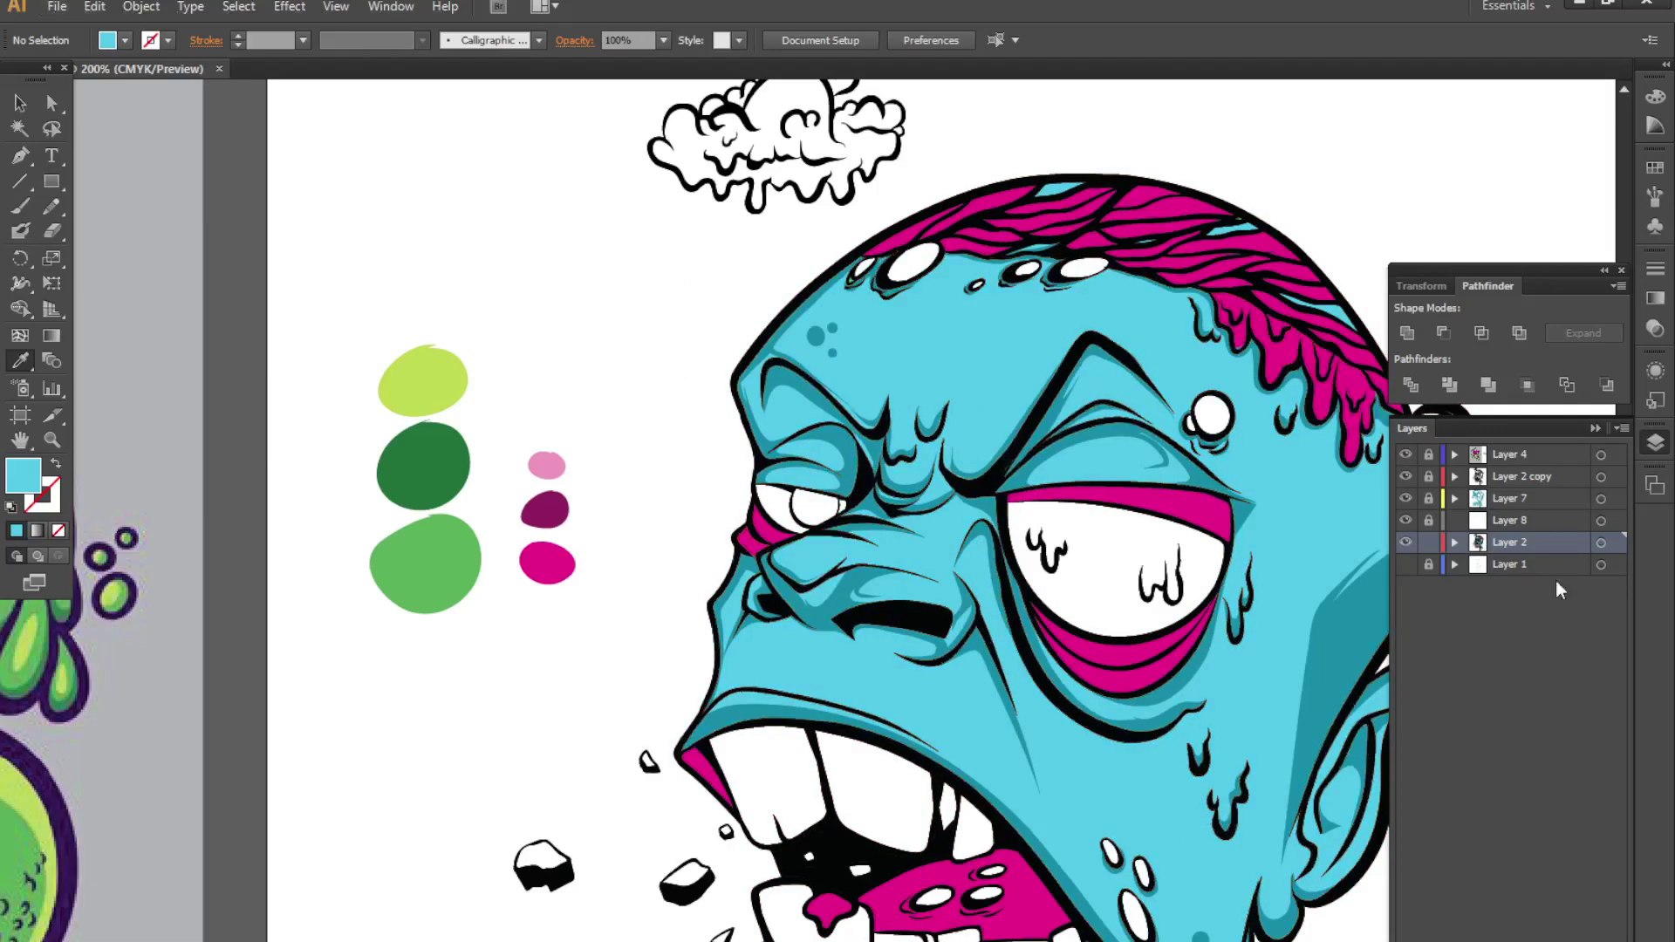
- Hide the red sketch layer and paint dark magenta shading along the lower lid edges
{"action": "left_click_drag", "start_coordinate": [1134, 610], "coordinate": [935, 510]}
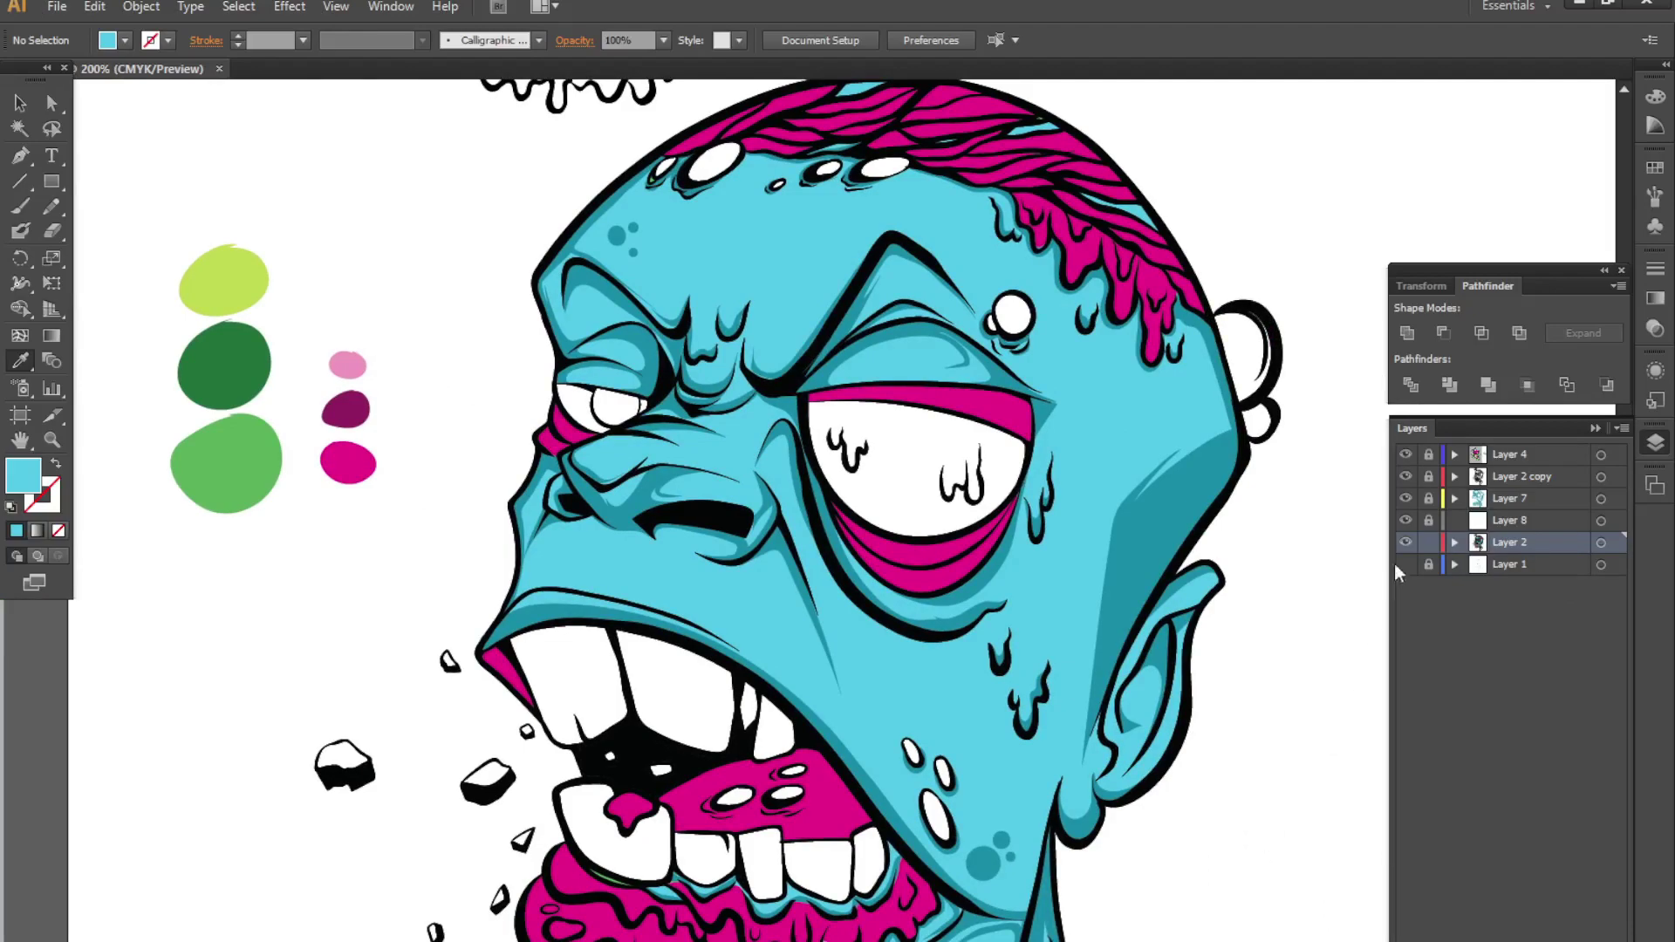
{"action": "left_click", "coordinate": [1429, 542]}
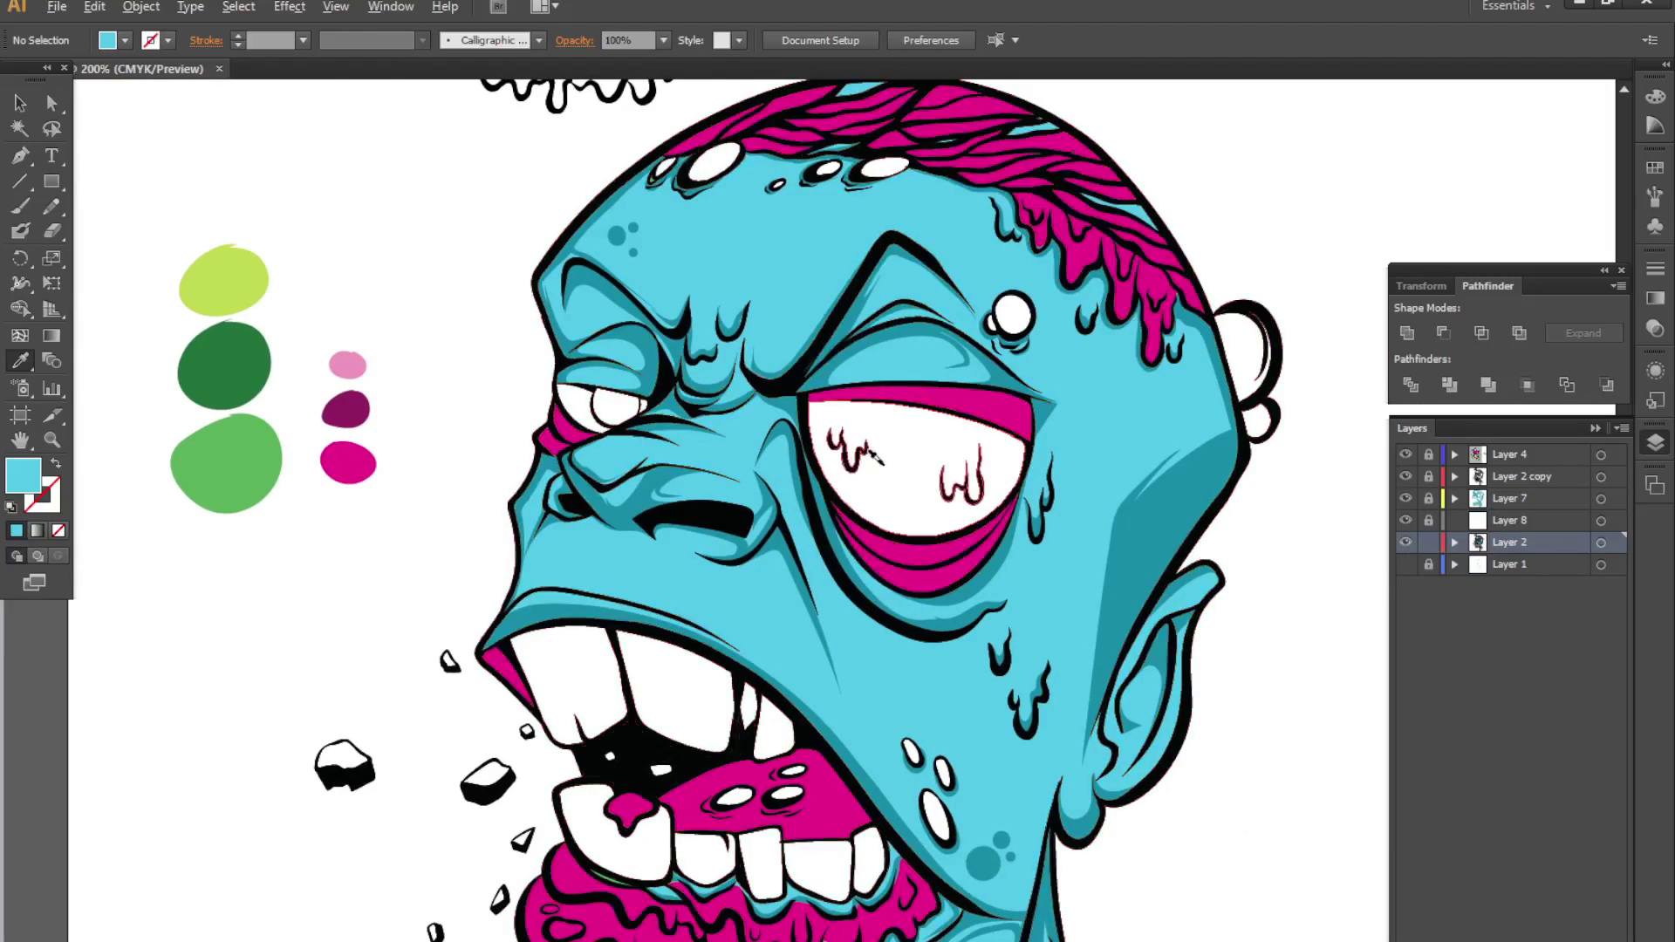
{"action": "scroll", "coordinate": [975, 180], "scroll_direction": "up", "scroll_amount": 1}
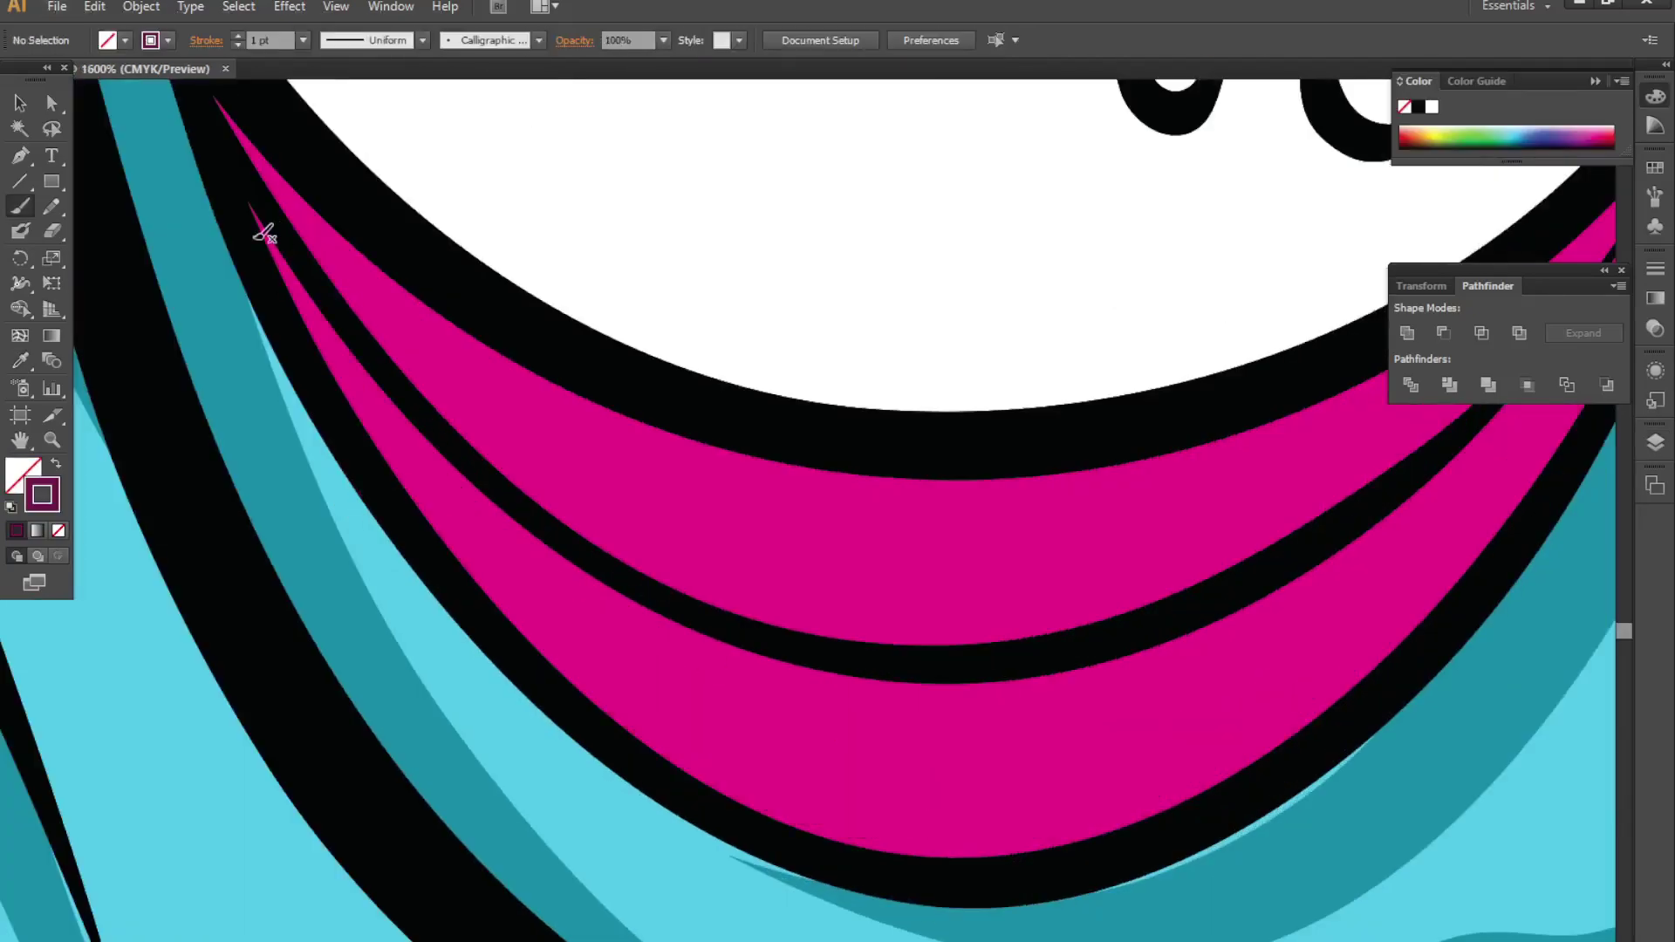
{"action": "left_click_drag", "start_coordinate": [262, 224], "coordinate": [684, 768]}
{"action": "scroll", "coordinate": [685, 767], "scroll_direction": "down", "scroll_amount": 3}
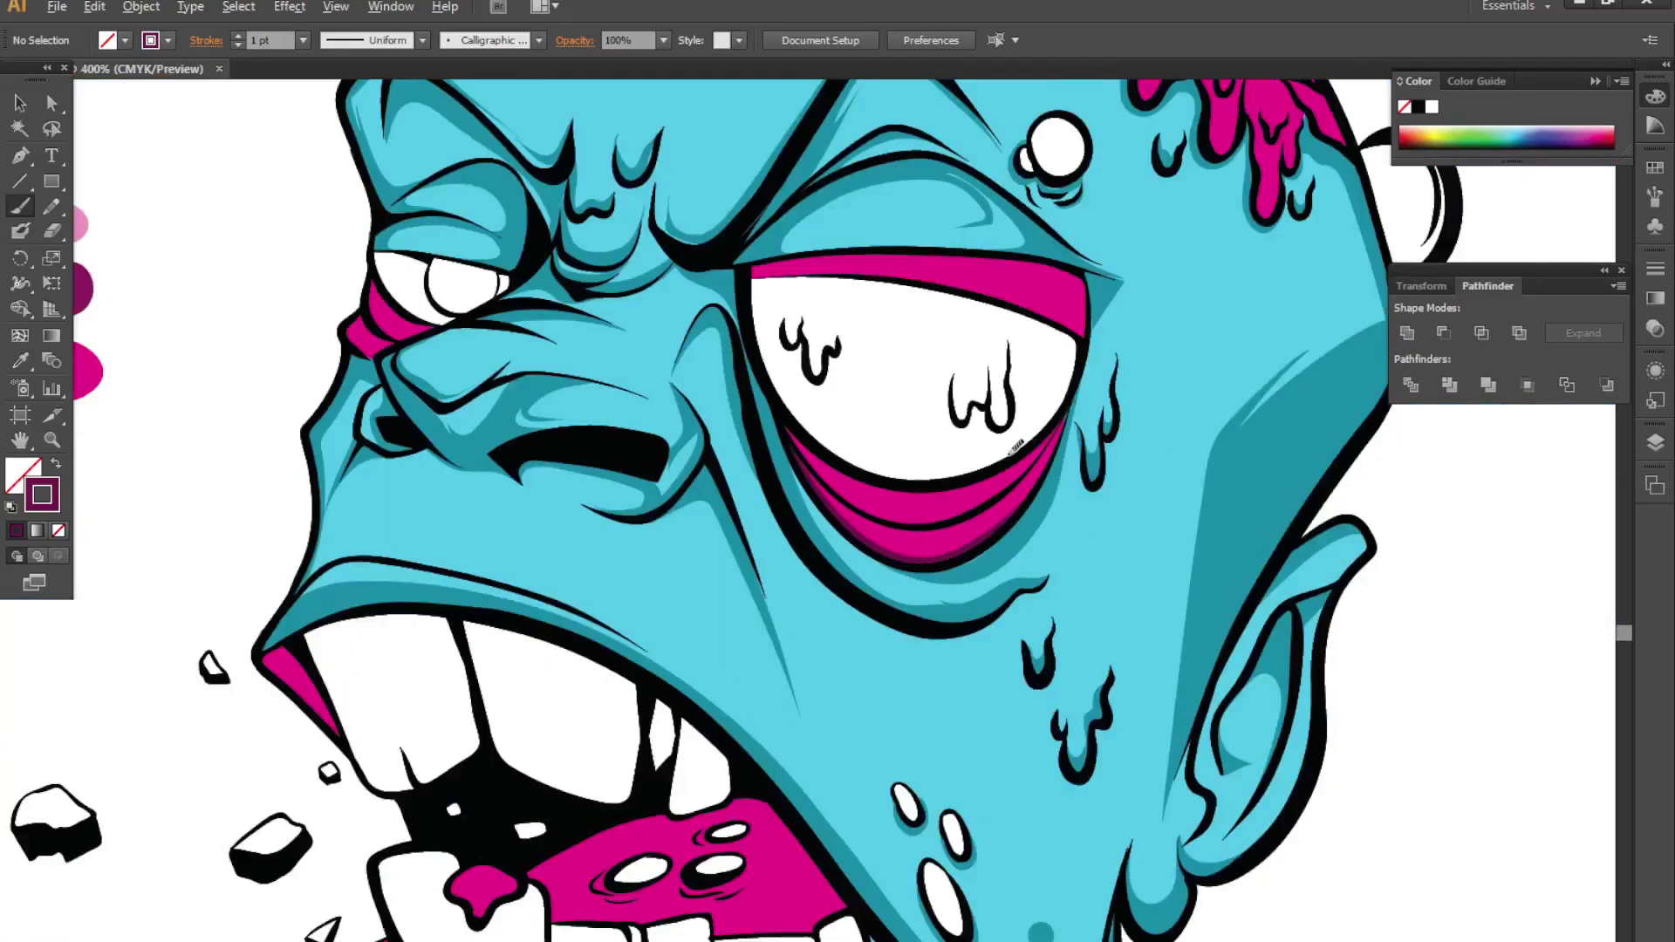
{"action": "scroll", "coordinate": [545, 914], "scroll_direction": "up", "scroll_amount": 3}
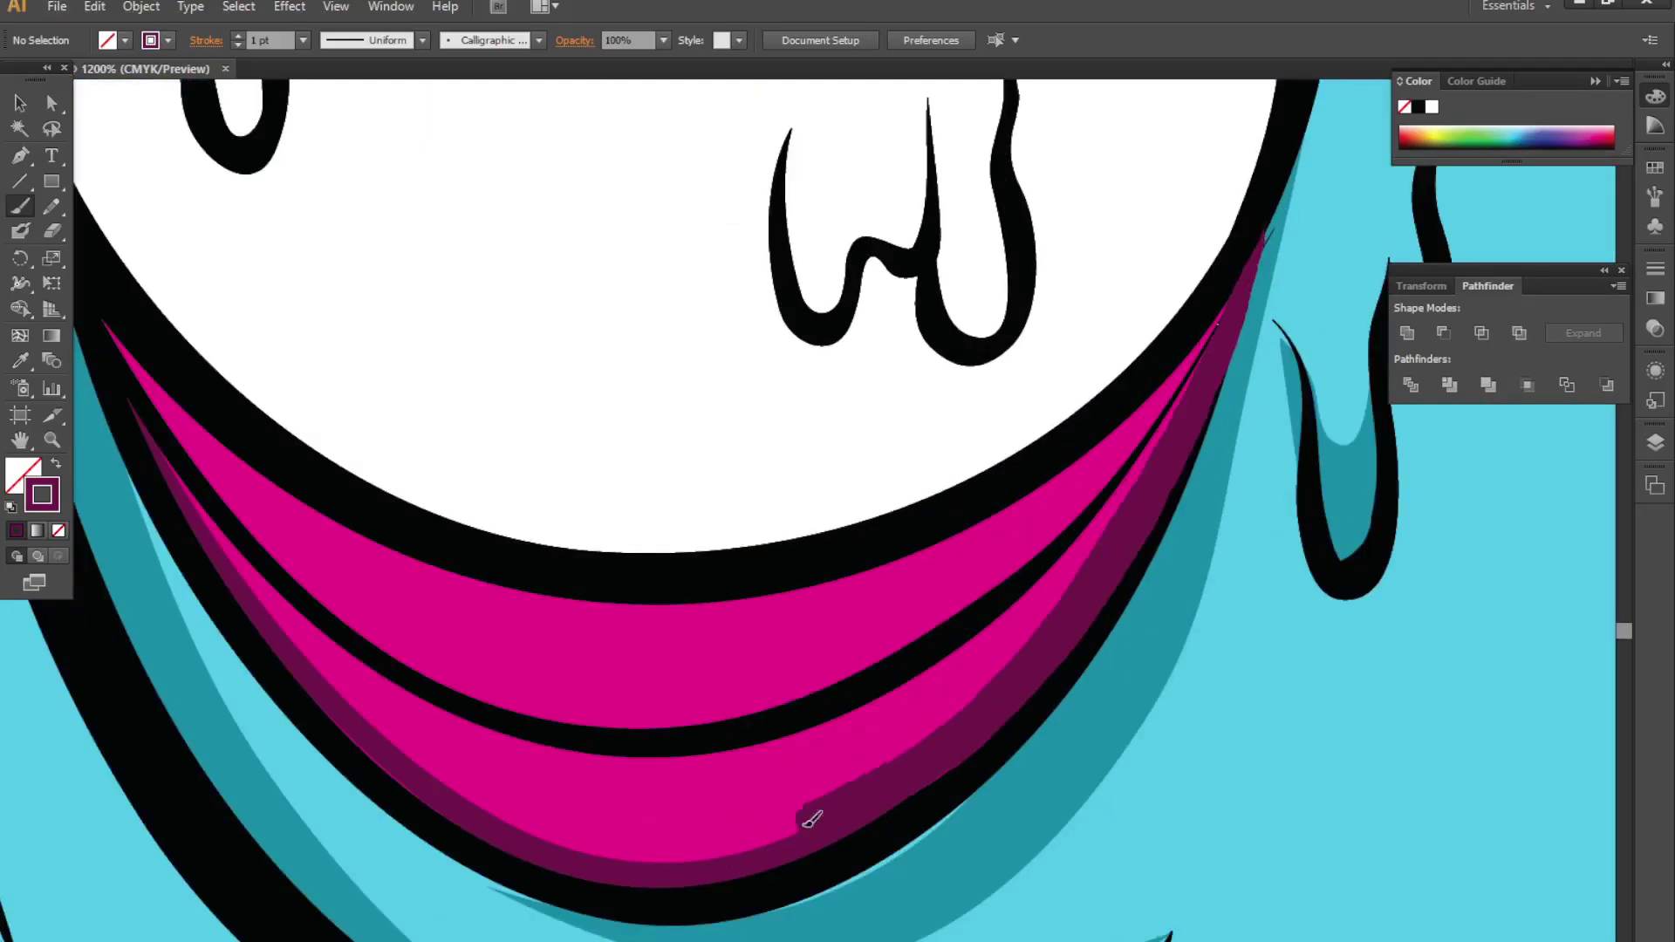
{"action": "mouse_move", "coordinate": [1230, 299]}
{"action": "left_mouse_down"}
{"action": "mouse_move", "coordinate": [988, 721]}
{"action": "mouse_move", "coordinate": [558, 850]}
{"action": "left_mouse_up"}
{"action": "scroll", "coordinate": [558, 850], "scroll_direction": "down", "scroll_amount": 3}
{"action": "scroll", "coordinate": [1265, 489], "scroll_direction": "up", "scroll_amount": 2}
- Shade both ends of the upper lid, then select a stroke to adjust its colour
{"action": "left_click_drag", "start_coordinate": [1252, 593], "coordinate": [1269, 488]}
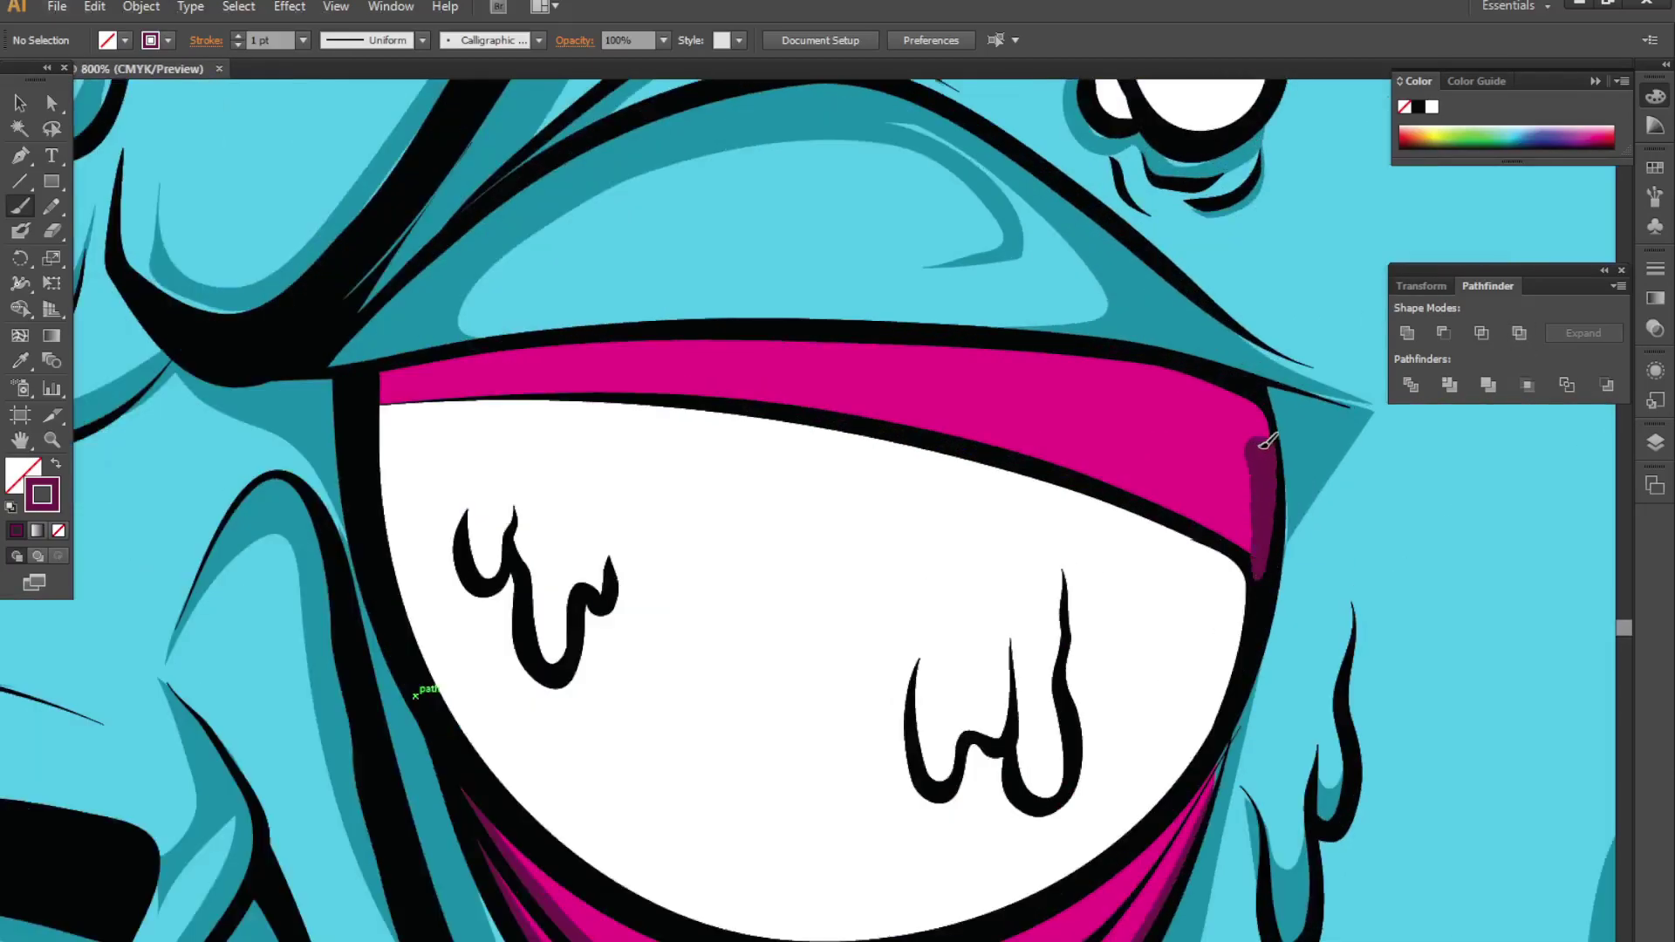
{"action": "scroll", "coordinate": [1269, 489], "scroll_direction": "left", "scroll_amount": 5}
{"action": "scroll", "coordinate": [693, 487], "scroll_direction": "right", "scroll_amount": 2}
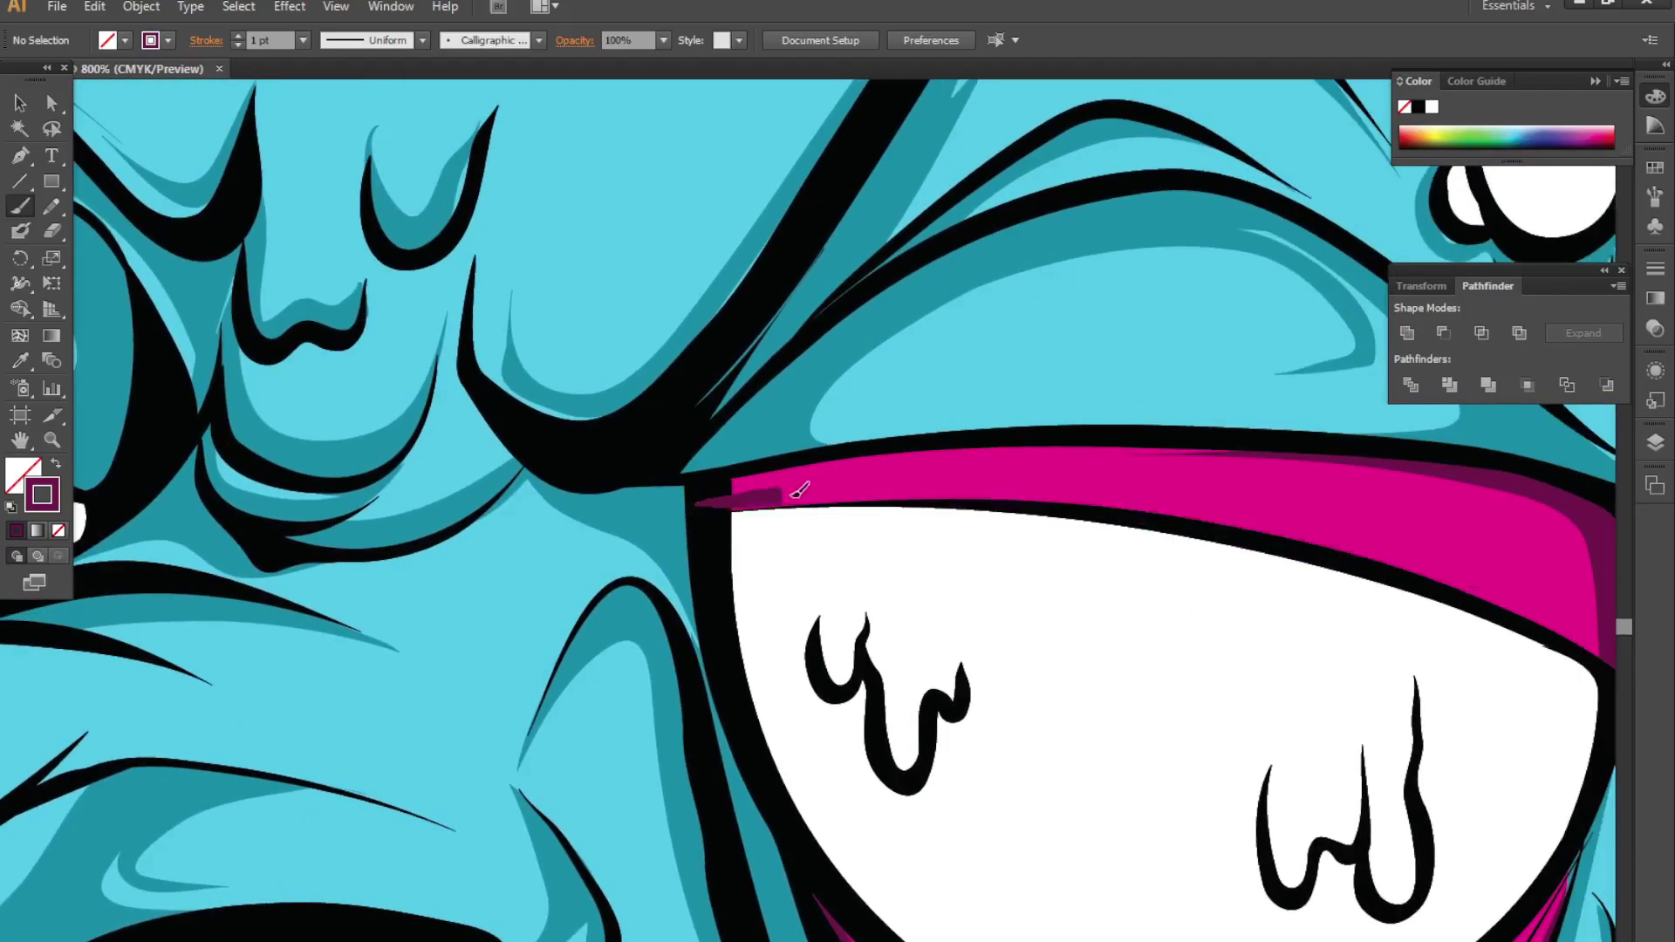
{"action": "scroll", "coordinate": [785, 479], "scroll_direction": "left", "scroll_amount": 4}
{"action": "left_click_drag", "start_coordinate": [307, 577], "coordinate": [261, 715]}
{"action": "scroll", "coordinate": [512, 714], "scroll_direction": "down", "scroll_amount": 2}
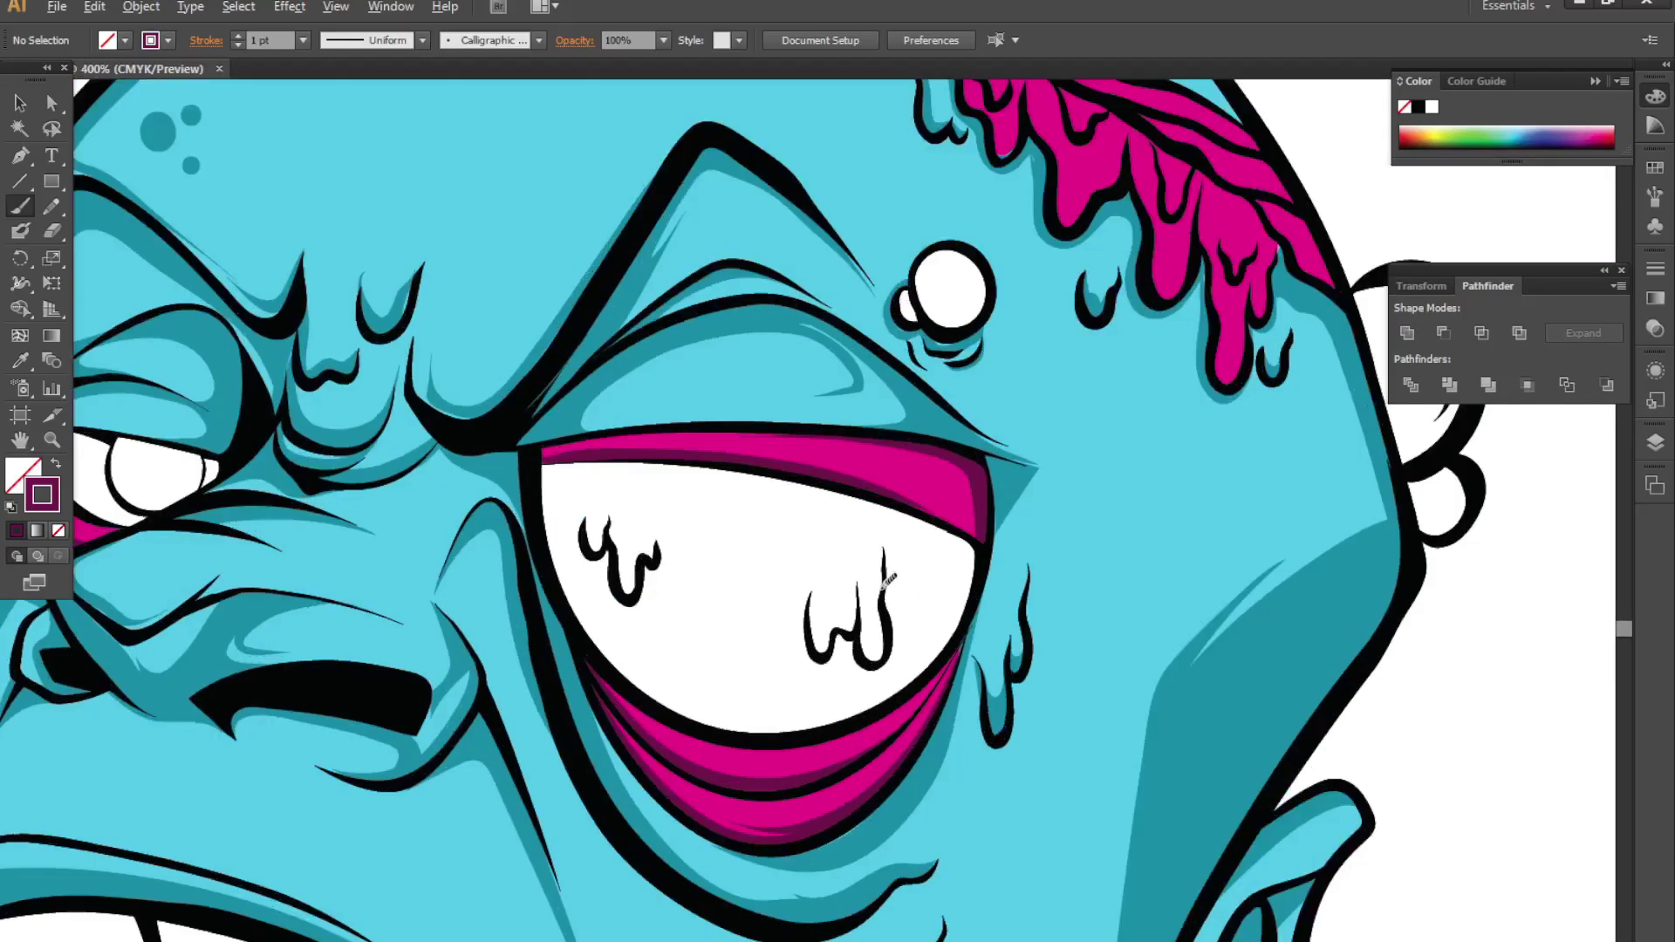
{"action": "scroll", "coordinate": [512, 713], "scroll_direction": "down", "scroll_amount": 2}
{"action": "left_click", "coordinate": [501, 543], "text": "ctrl"}
{"action": "scroll", "coordinate": [929, 610], "scroll_direction": "up", "scroll_amount": 1}
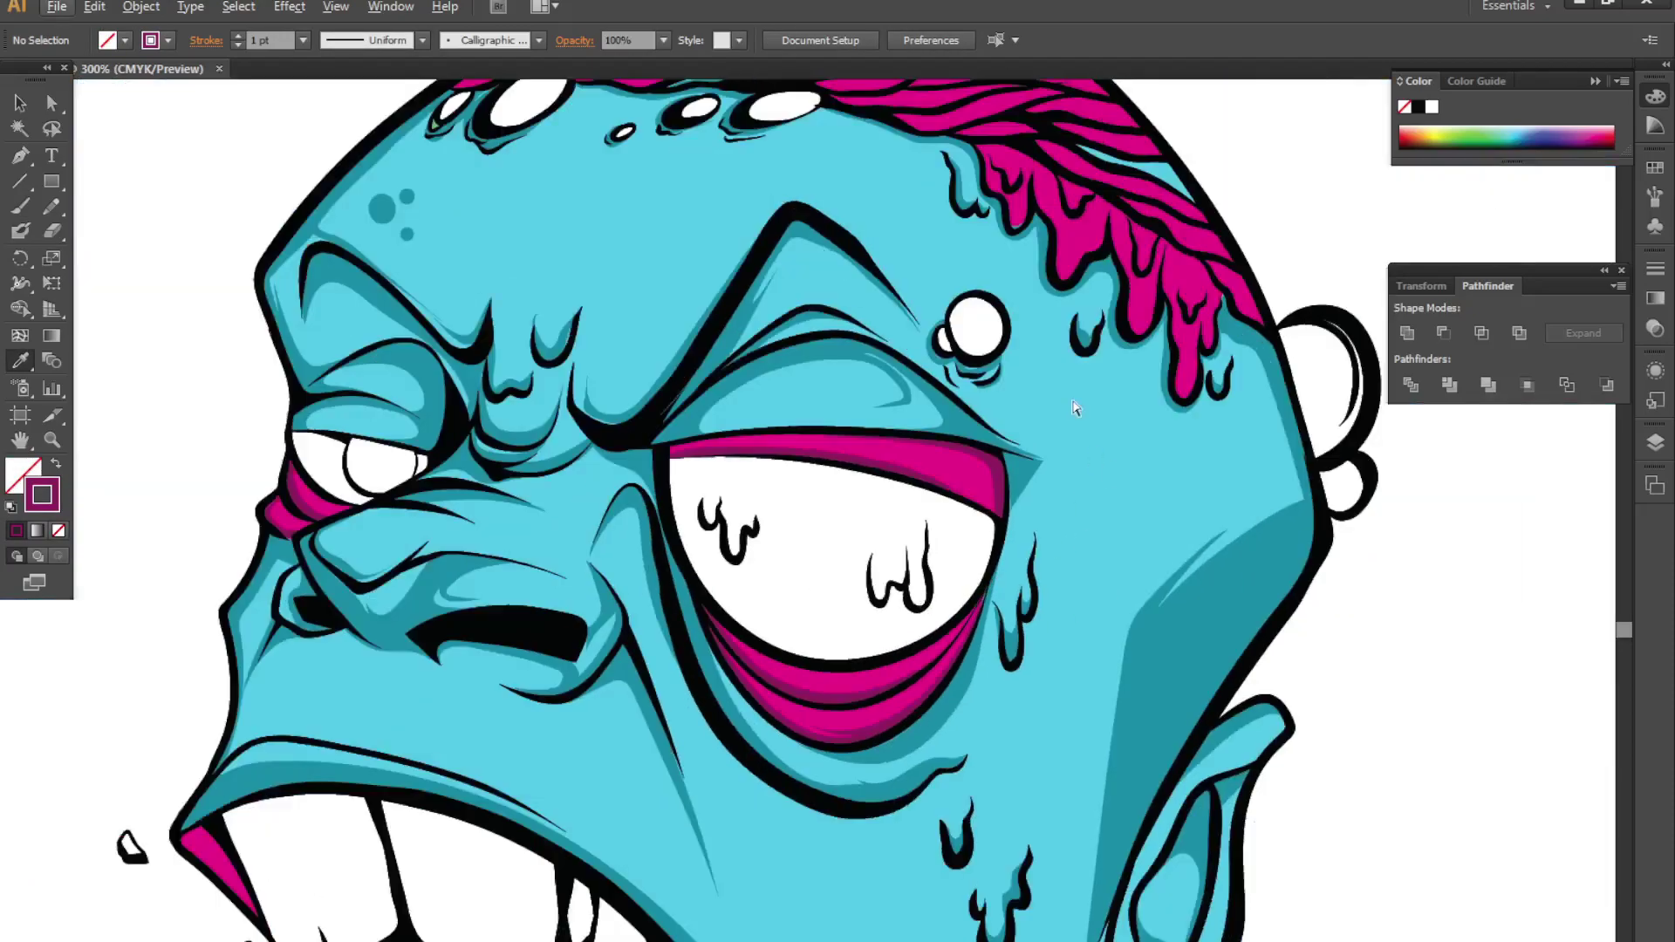
{"action": "double_click", "coordinate": [41, 494]}
- Paint dark magenta shading along the drooling lip and its drips
{"action": "key", "text": "Return"}
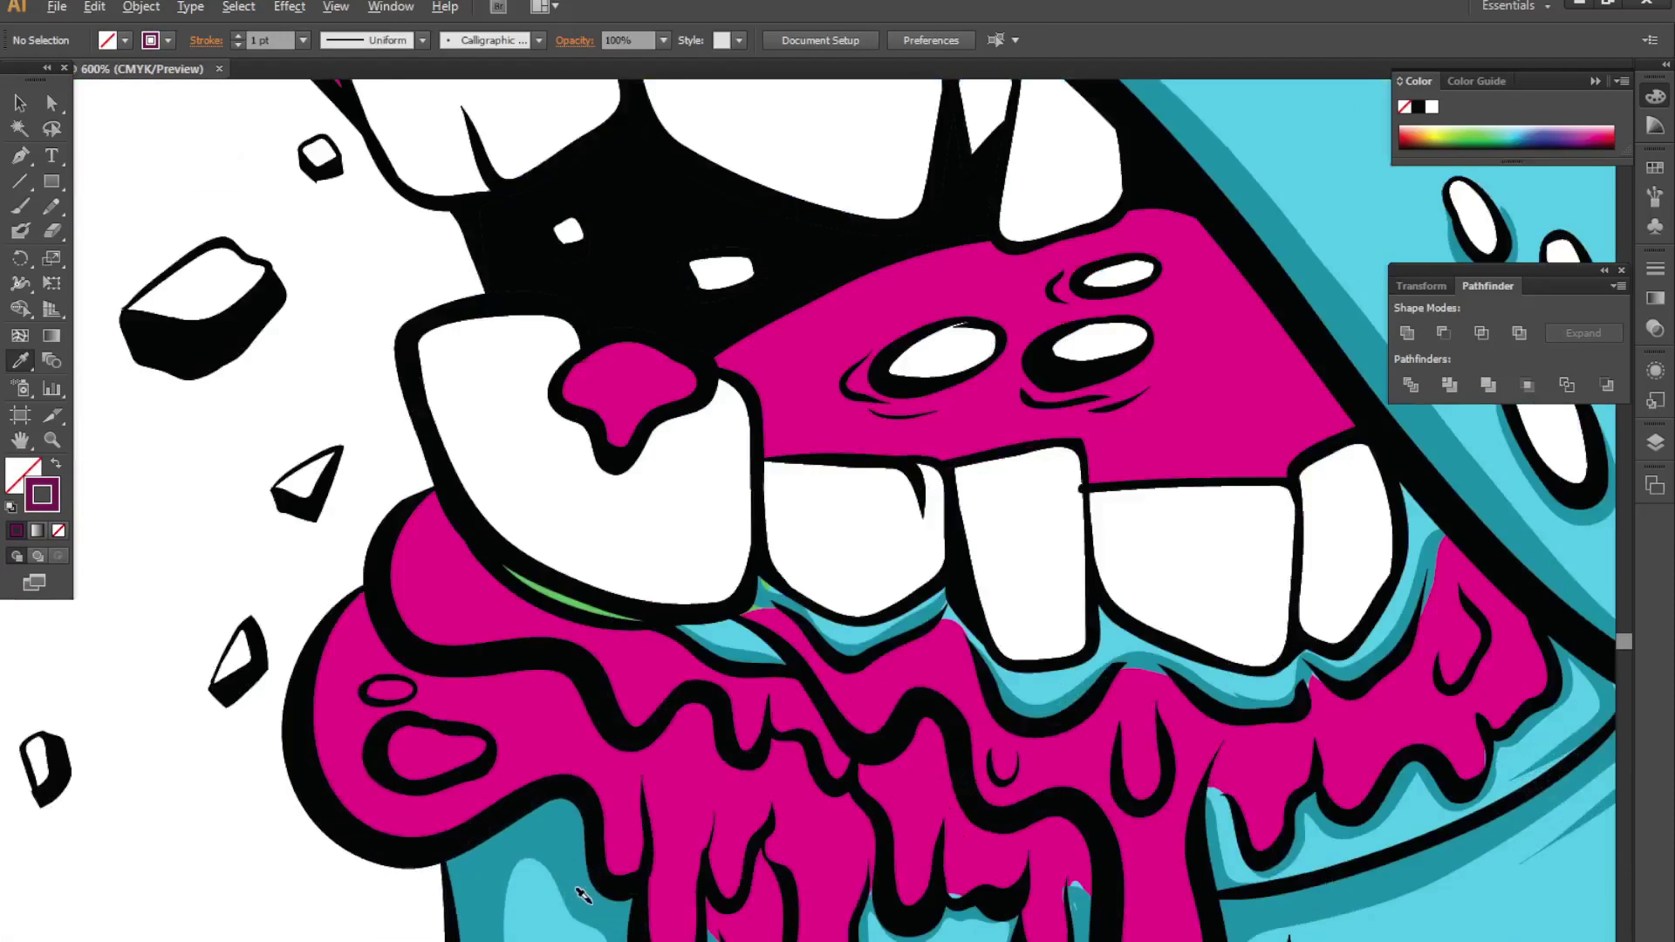
{"action": "key", "text": "b"}
{"action": "left_click_drag", "start_coordinate": [445, 485], "coordinate": [486, 748]}
{"action": "scroll", "coordinate": [486, 747], "scroll_direction": "left", "scroll_amount": 1}
{"action": "left_click_drag", "start_coordinate": [349, 628], "coordinate": [611, 872]}
{"action": "scroll", "coordinate": [611, 872], "scroll_direction": "down", "scroll_amount": 3}
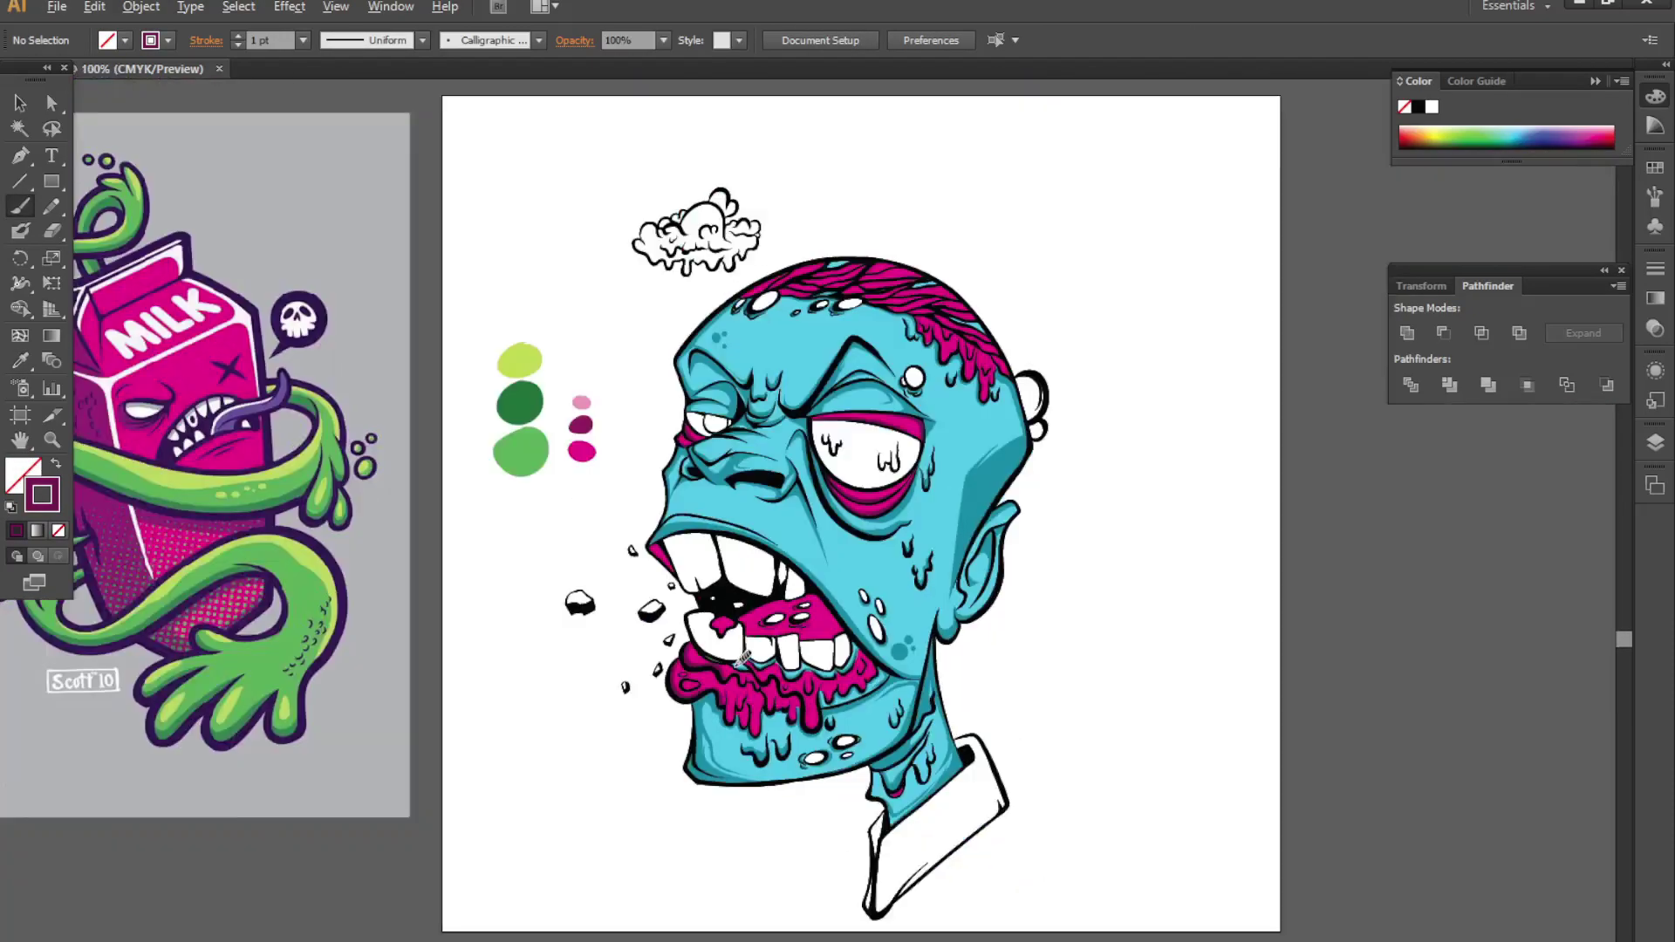
{"action": "scroll", "coordinate": [610, 872], "scroll_direction": "up", "scroll_amount": 4}
{"action": "scroll", "coordinate": [732, 785], "scroll_direction": "down", "scroll_amount": 3}
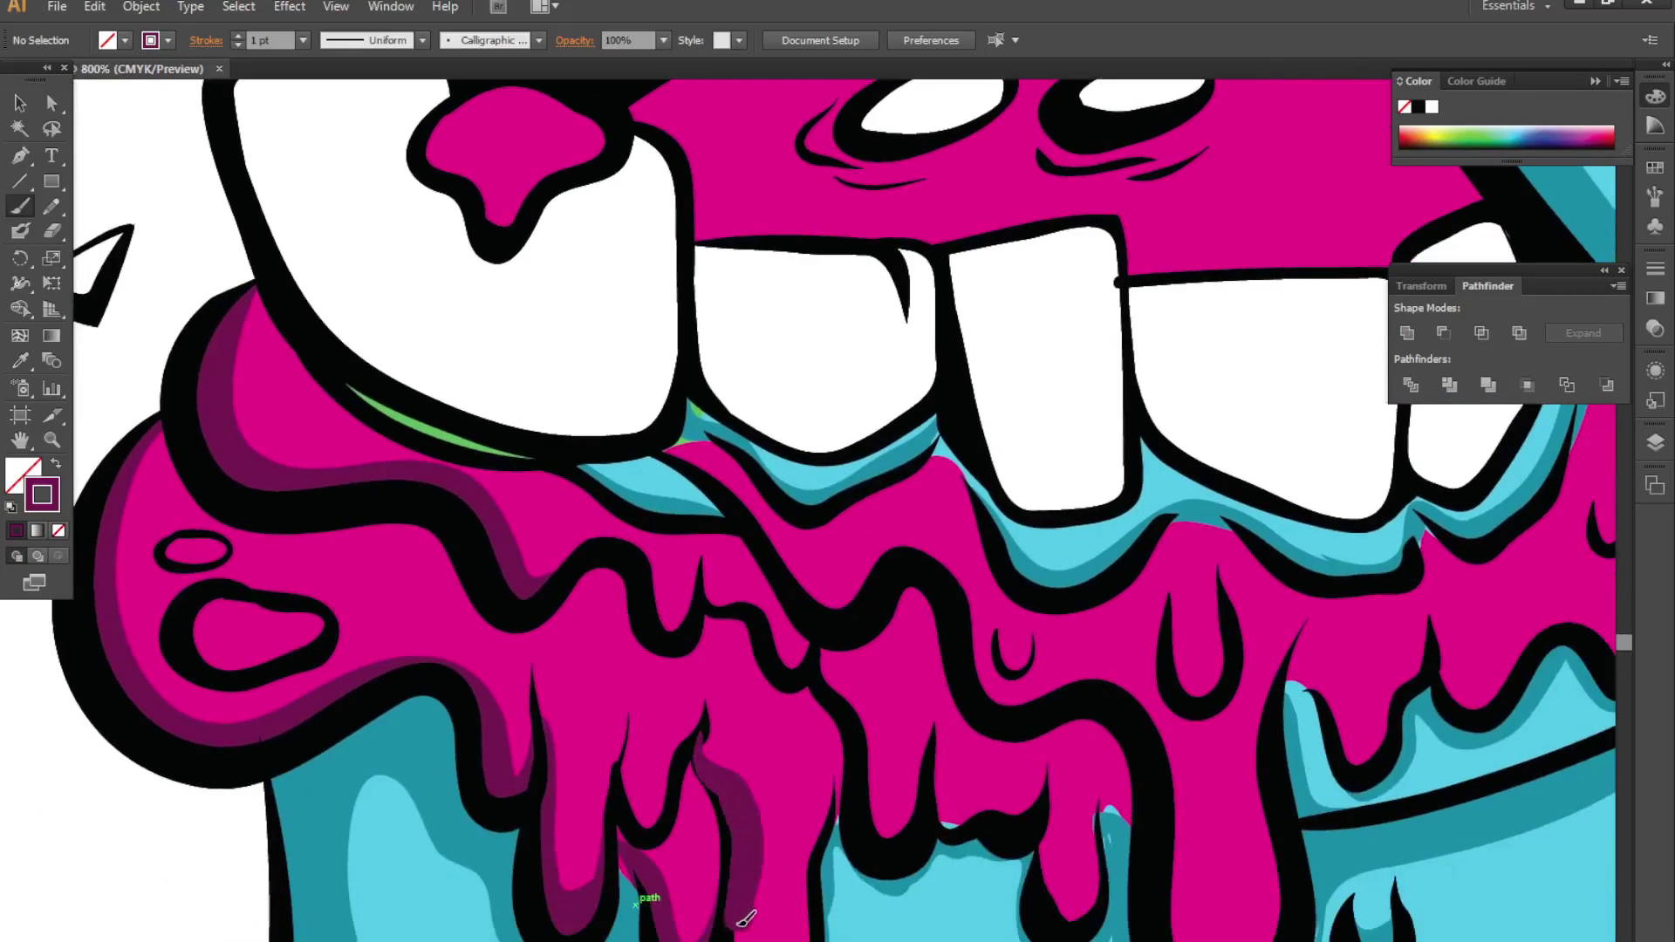
- Shade the lower and right drip outlines in dark magenta, redoing one misplaced stroke
{"action": "left_click_drag", "start_coordinate": [824, 859], "coordinate": [733, 621]}
{"action": "key", "text": "ctrl+z"}
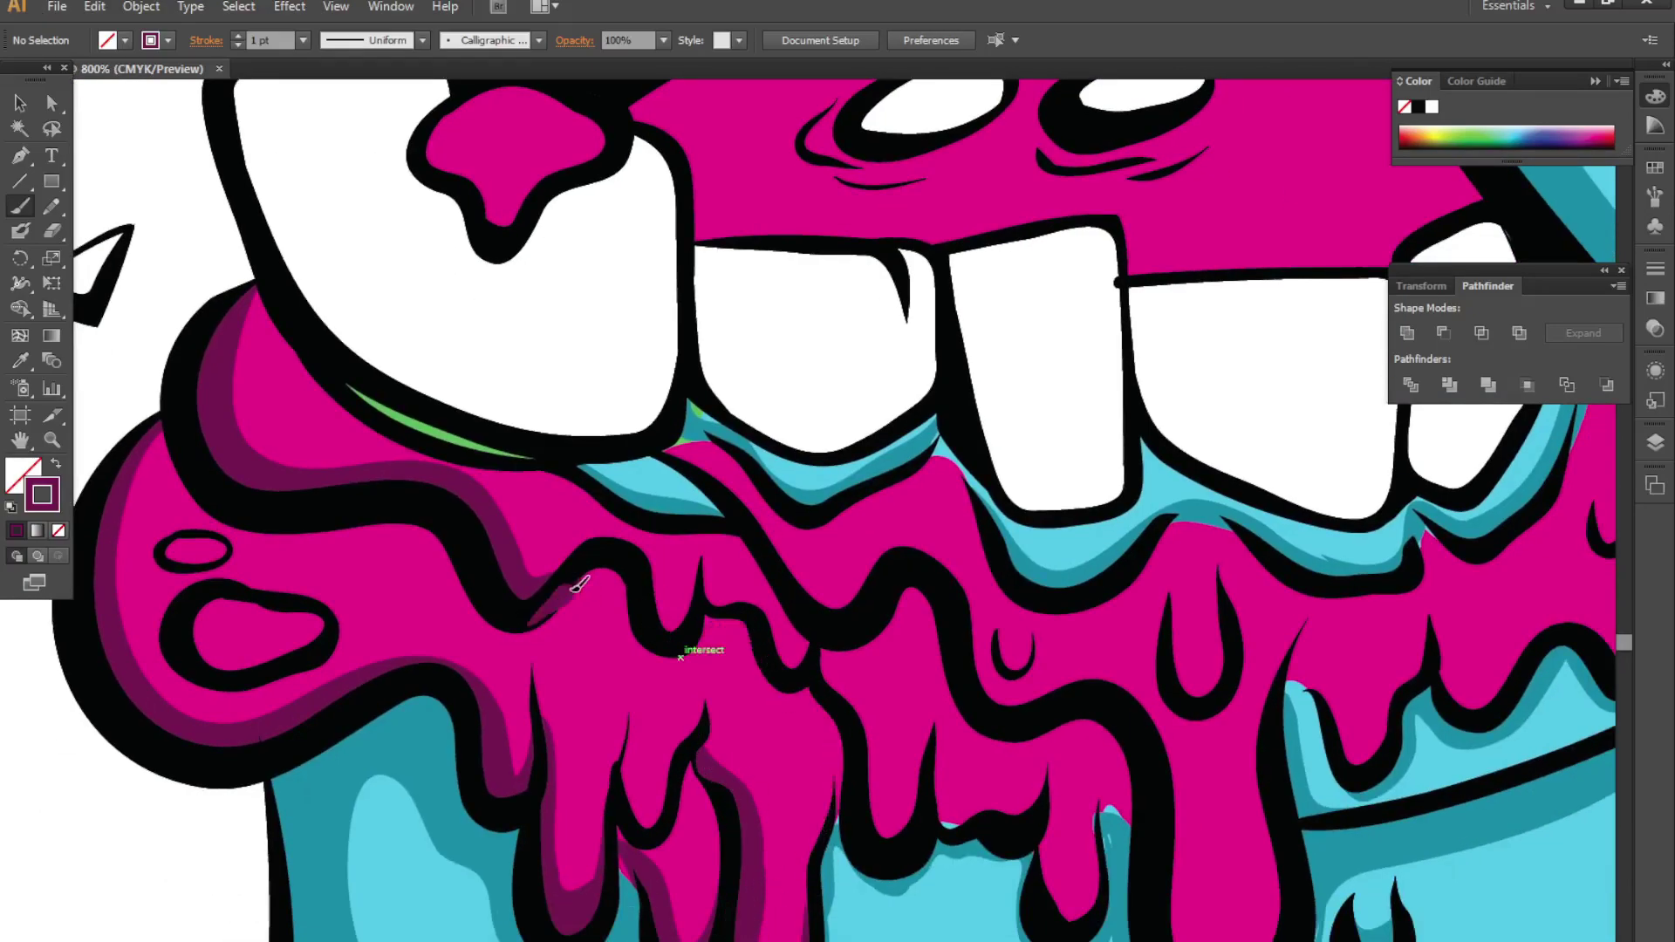
{"action": "left_click_drag", "start_coordinate": [441, 551], "coordinate": [491, 617]}
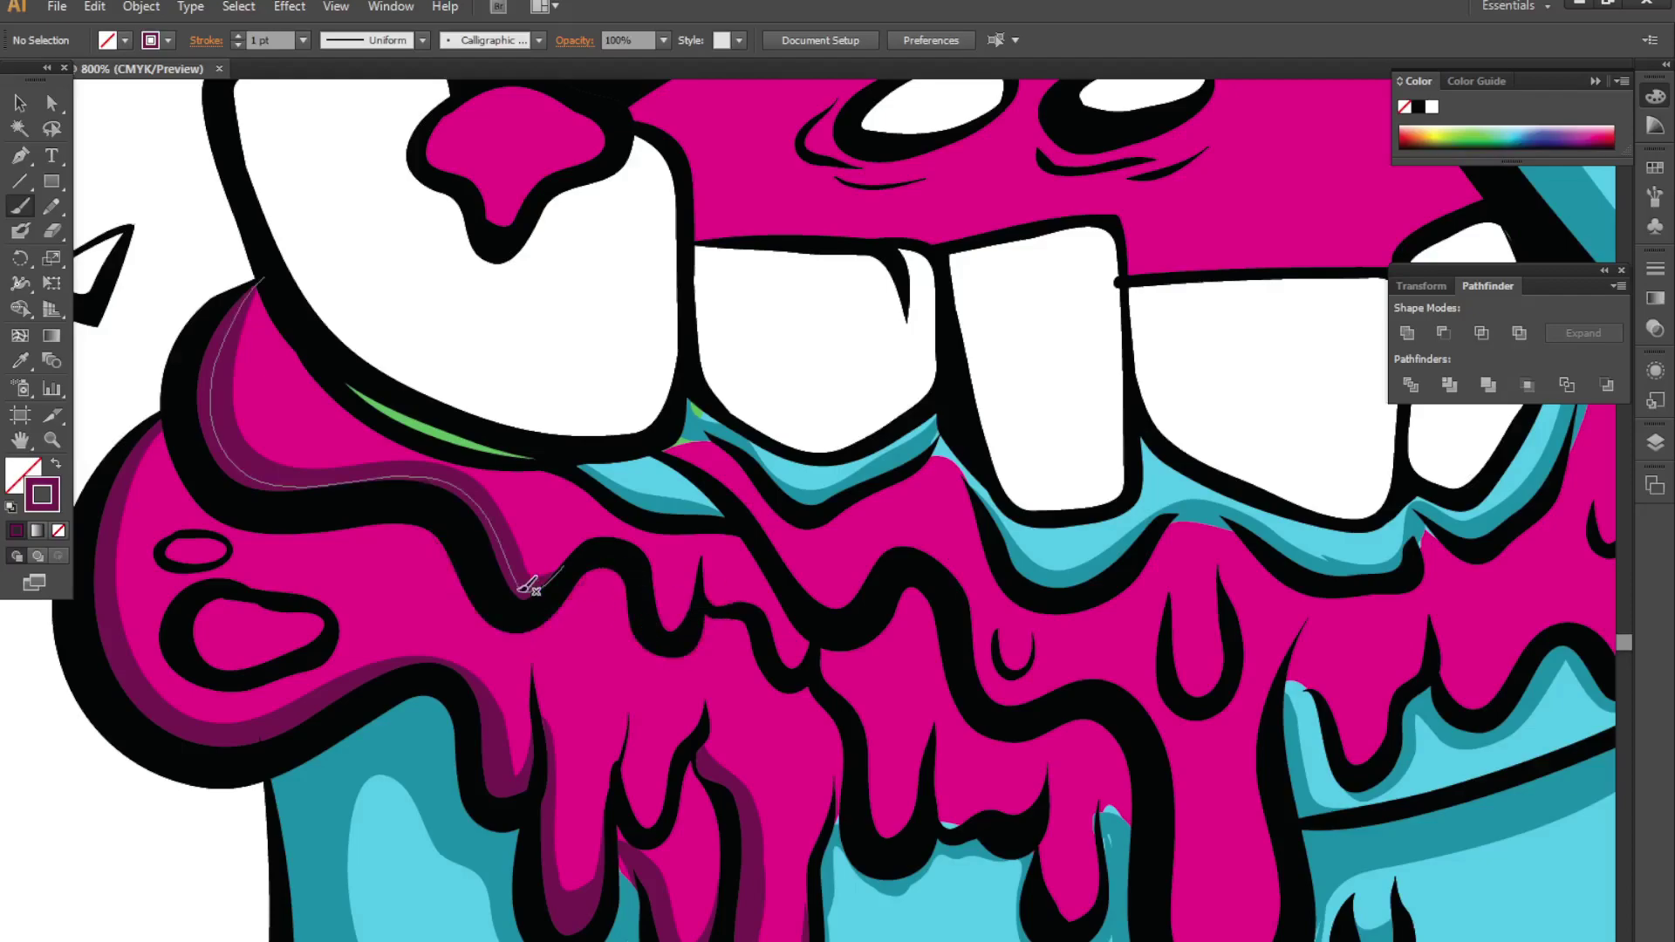
{"action": "left_click_drag", "start_coordinate": [767, 663], "coordinate": [814, 885]}
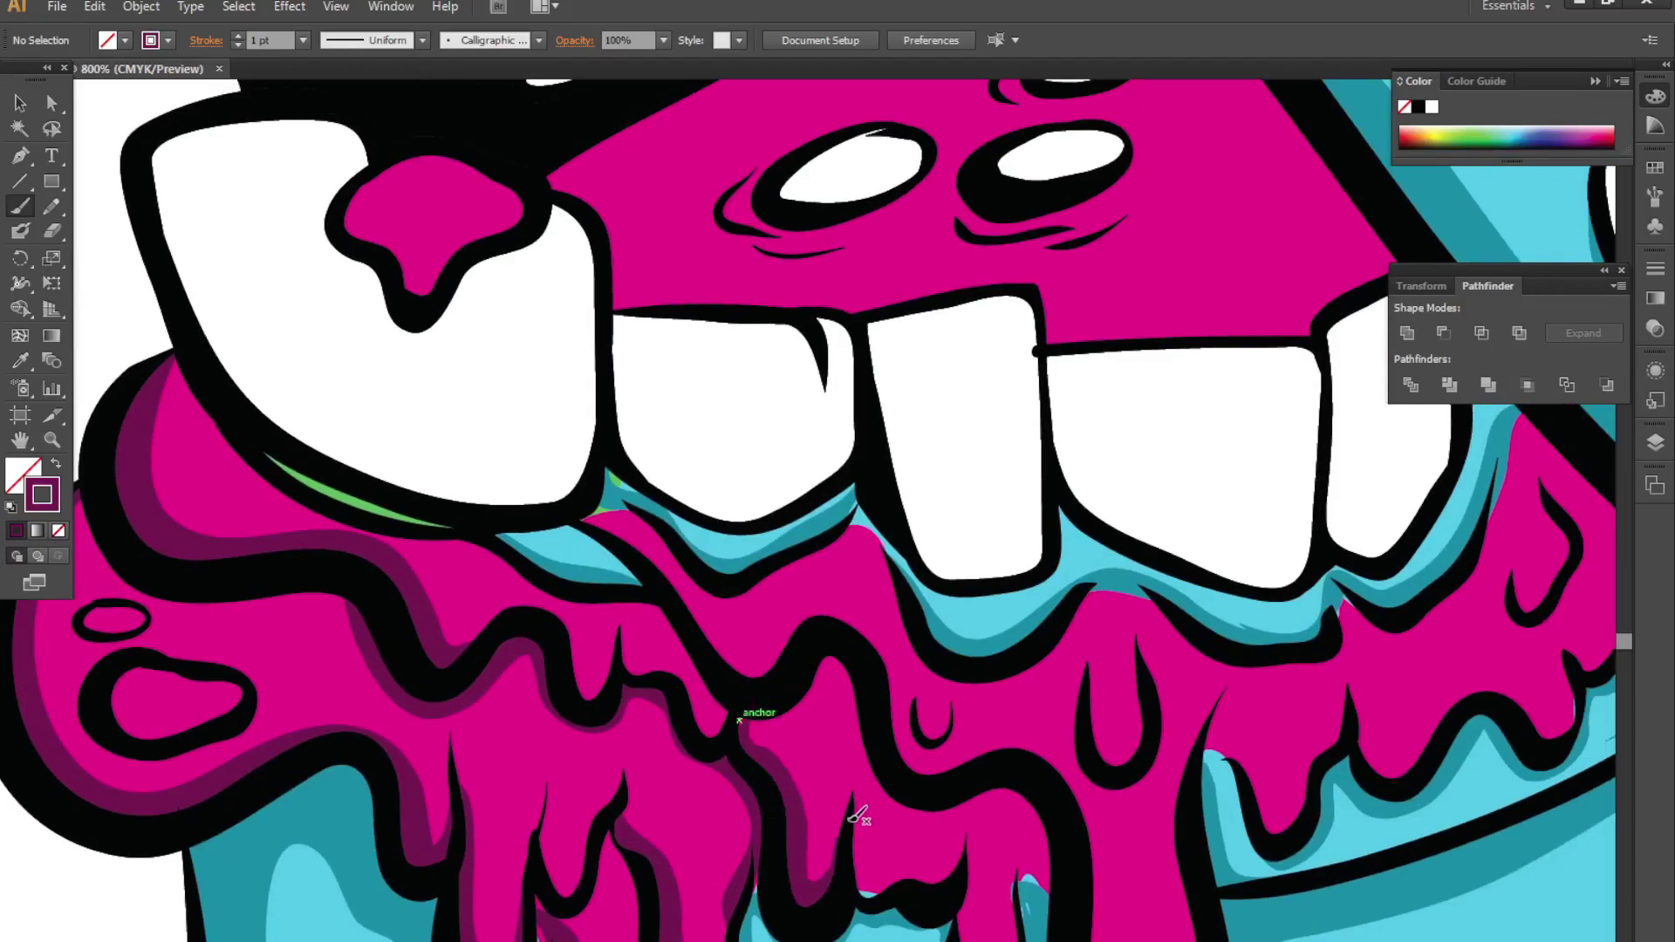
{"action": "left_click_drag", "start_coordinate": [850, 809], "coordinate": [974, 920]}
{"action": "left_click_drag", "start_coordinate": [896, 658], "coordinate": [1177, 850]}
{"action": "scroll", "coordinate": [1177, 851], "scroll_direction": "right", "scroll_amount": 5}
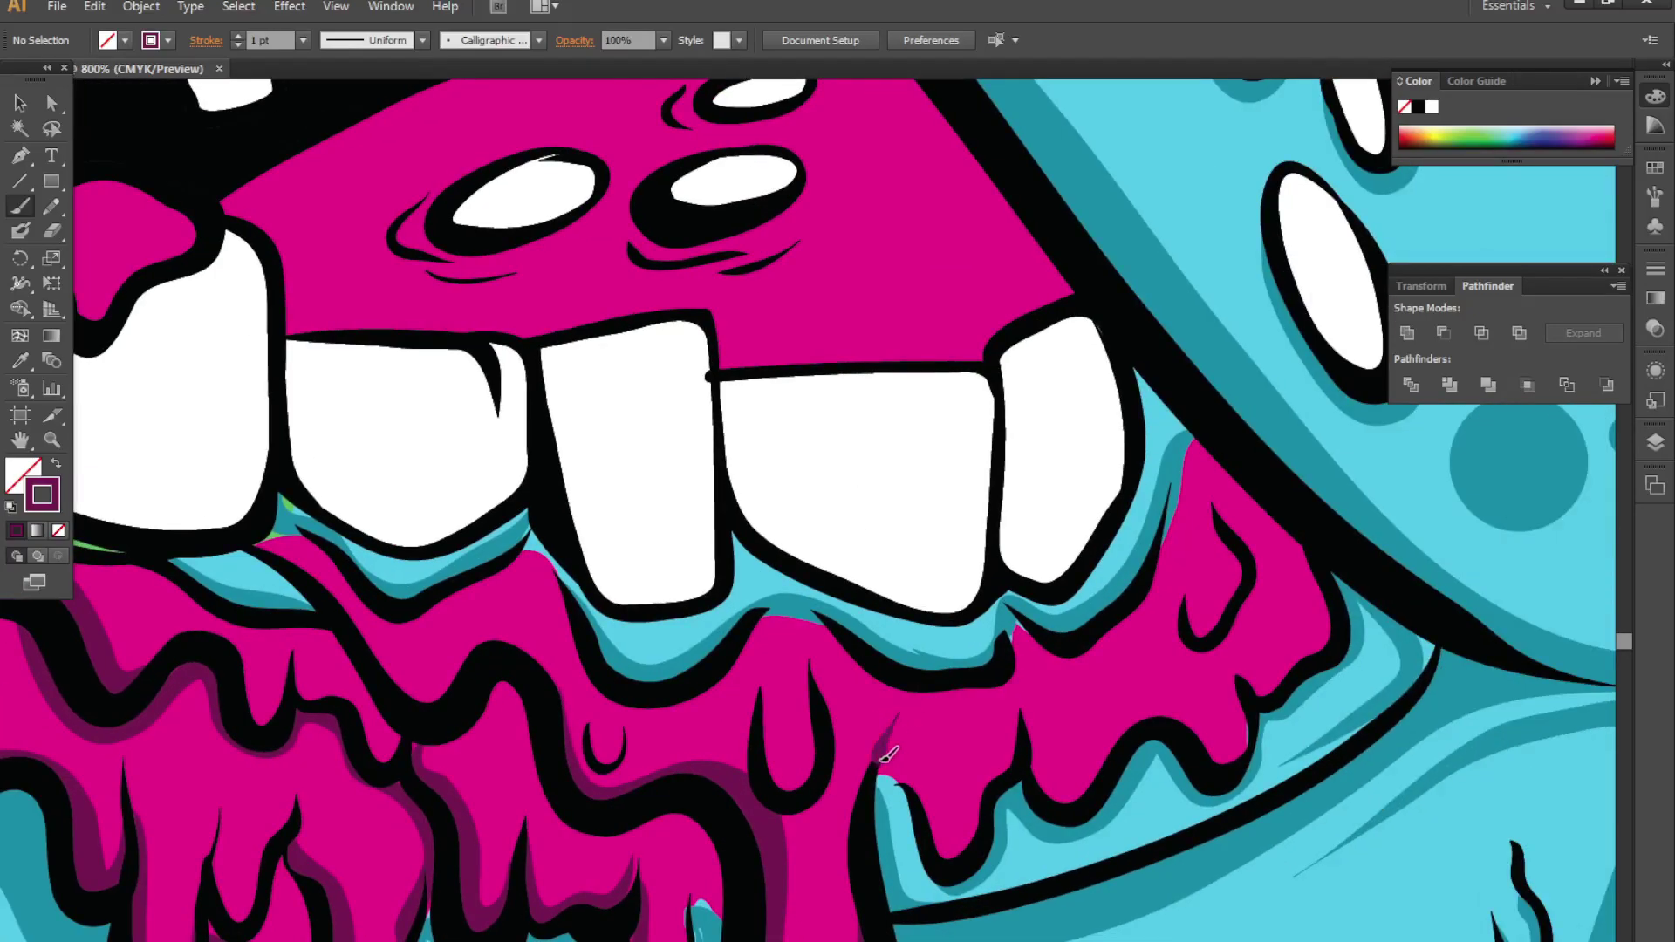
{"action": "mouse_move", "coordinate": [877, 750]}
{"action": "left_mouse_down"}
{"action": "mouse_move", "coordinate": [1250, 698]}
{"action": "mouse_move", "coordinate": [1017, 654]}
{"action": "left_mouse_up"}
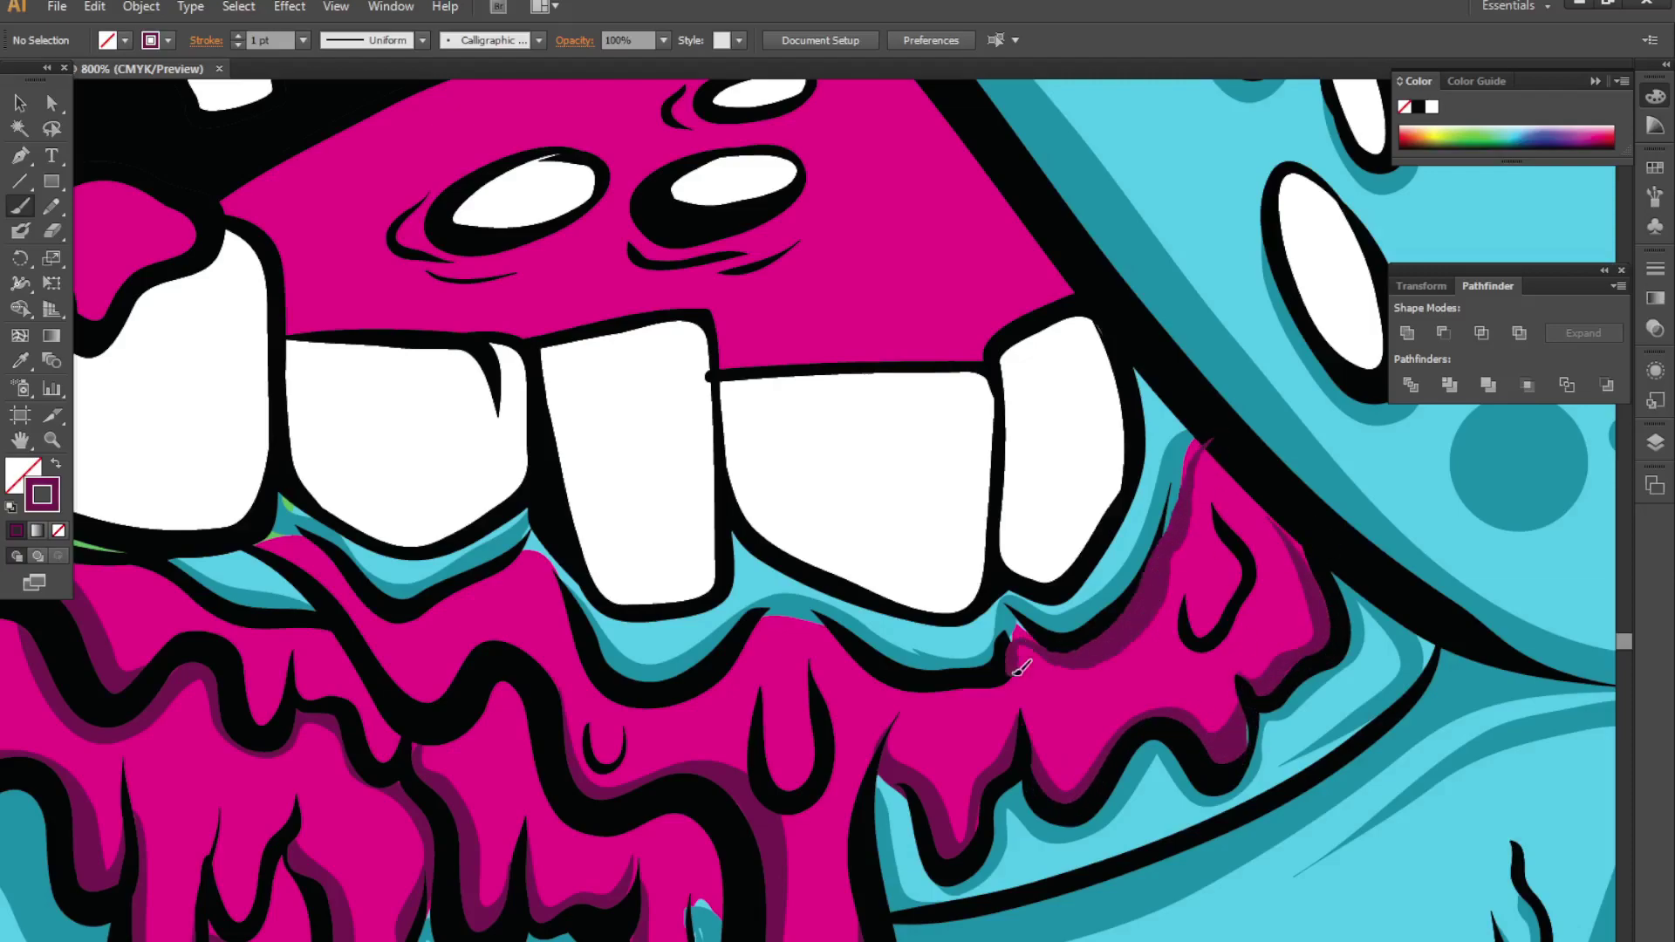
- Draw a dark magenta shading shape on the tongue's right side with the Pencil
{"action": "scroll", "coordinate": [848, 676], "scroll_direction": "up", "scroll_amount": 1}
{"action": "scroll", "coordinate": [849, 676], "scroll_direction": "left", "scroll_amount": 1}
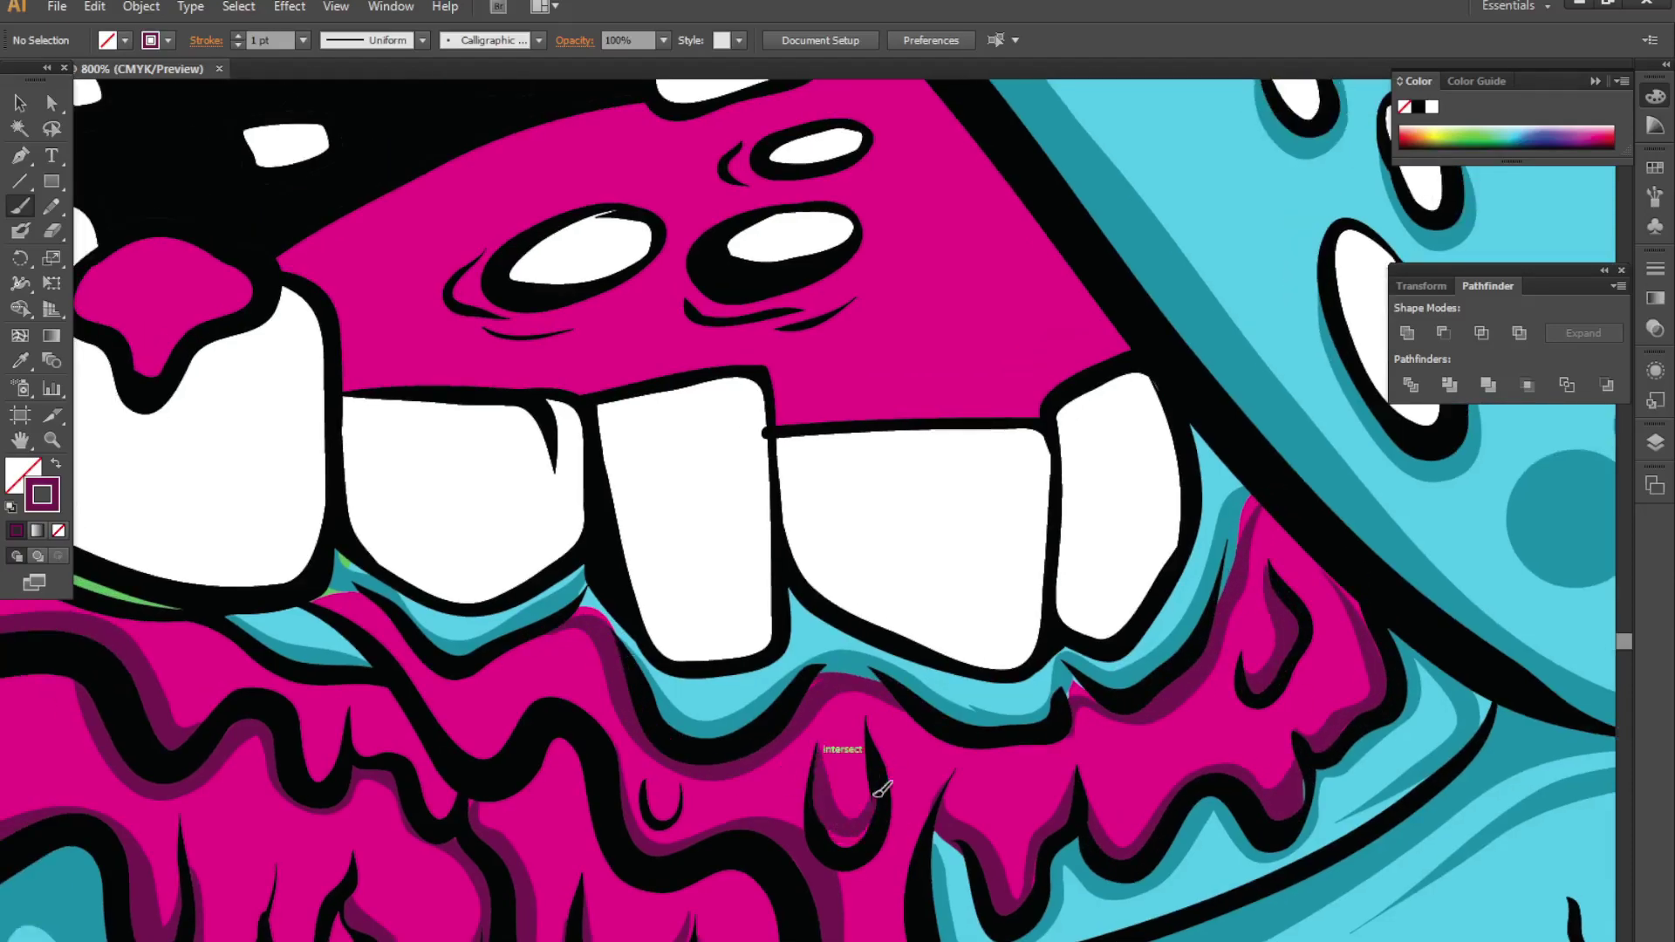
{"action": "scroll", "coordinate": [798, 794], "scroll_direction": "up", "scroll_amount": 1}
{"action": "scroll", "coordinate": [798, 794], "scroll_direction": "left", "scroll_amount": 4}
{"action": "scroll", "coordinate": [798, 794], "scroll_direction": "left", "scroll_amount": 2}
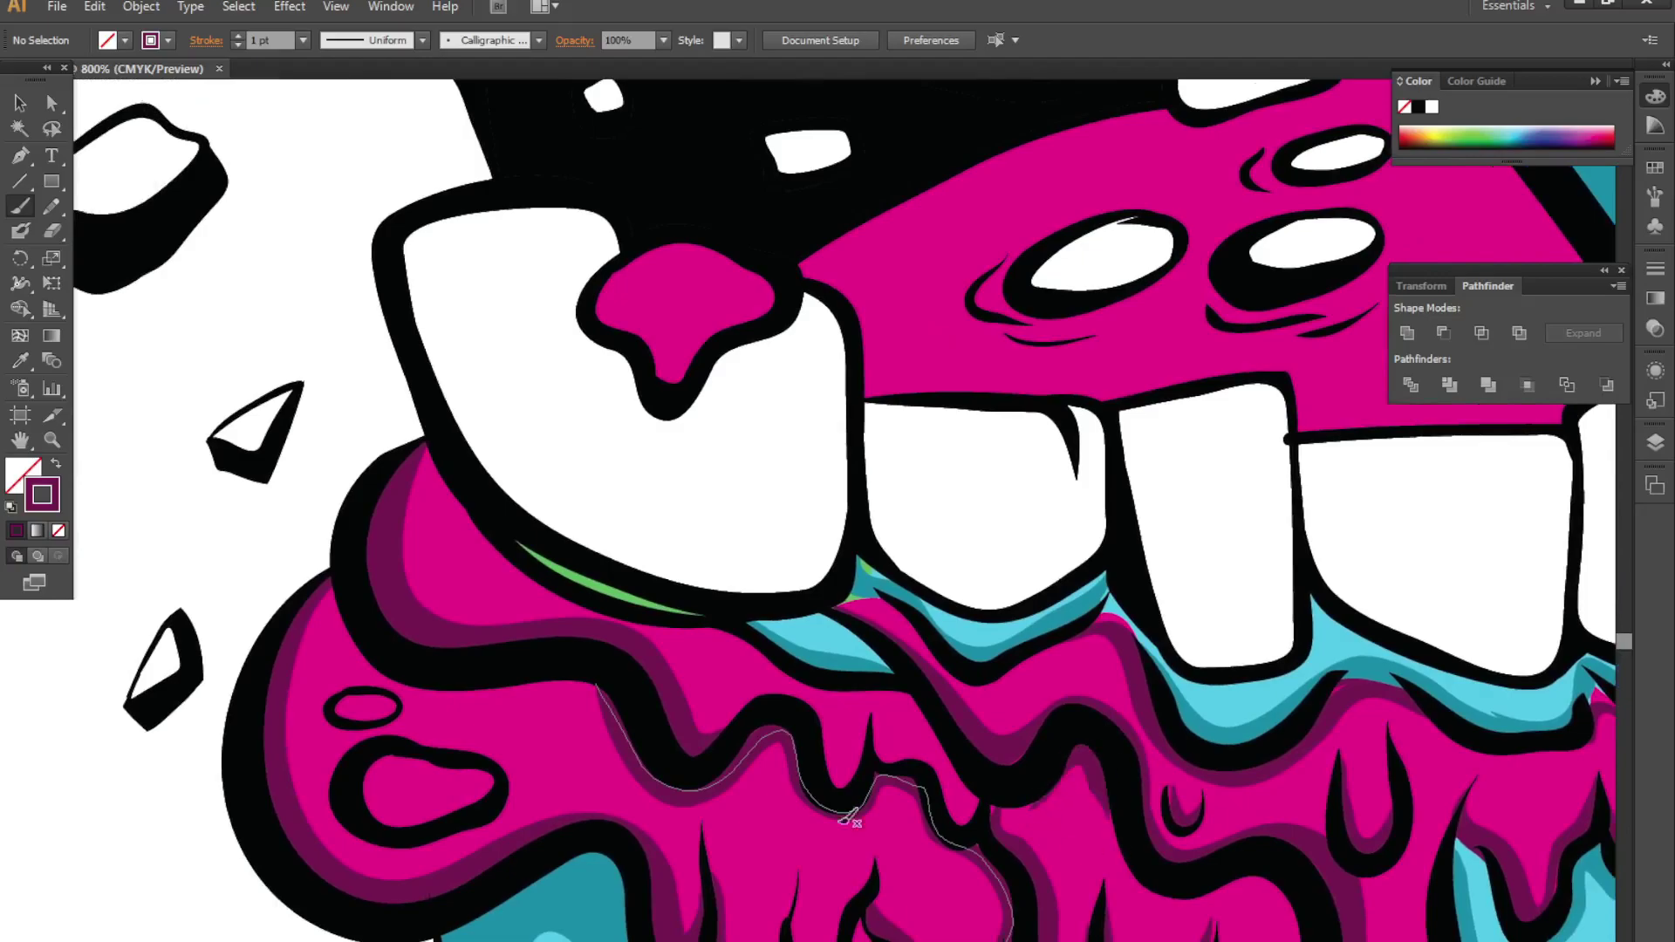
{"action": "scroll", "coordinate": [798, 794], "scroll_direction": "up", "scroll_amount": 4}
{"action": "scroll", "coordinate": [798, 794], "scroll_direction": "up", "scroll_amount": 2}
{"action": "key", "text": "n"}
{"action": "mouse_move", "coordinate": [1085, 748]}
{"action": "left_mouse_down"}
{"action": "mouse_move", "coordinate": [1372, 553]}
{"action": "mouse_move", "coordinate": [1207, 616]}
{"action": "left_mouse_up"}
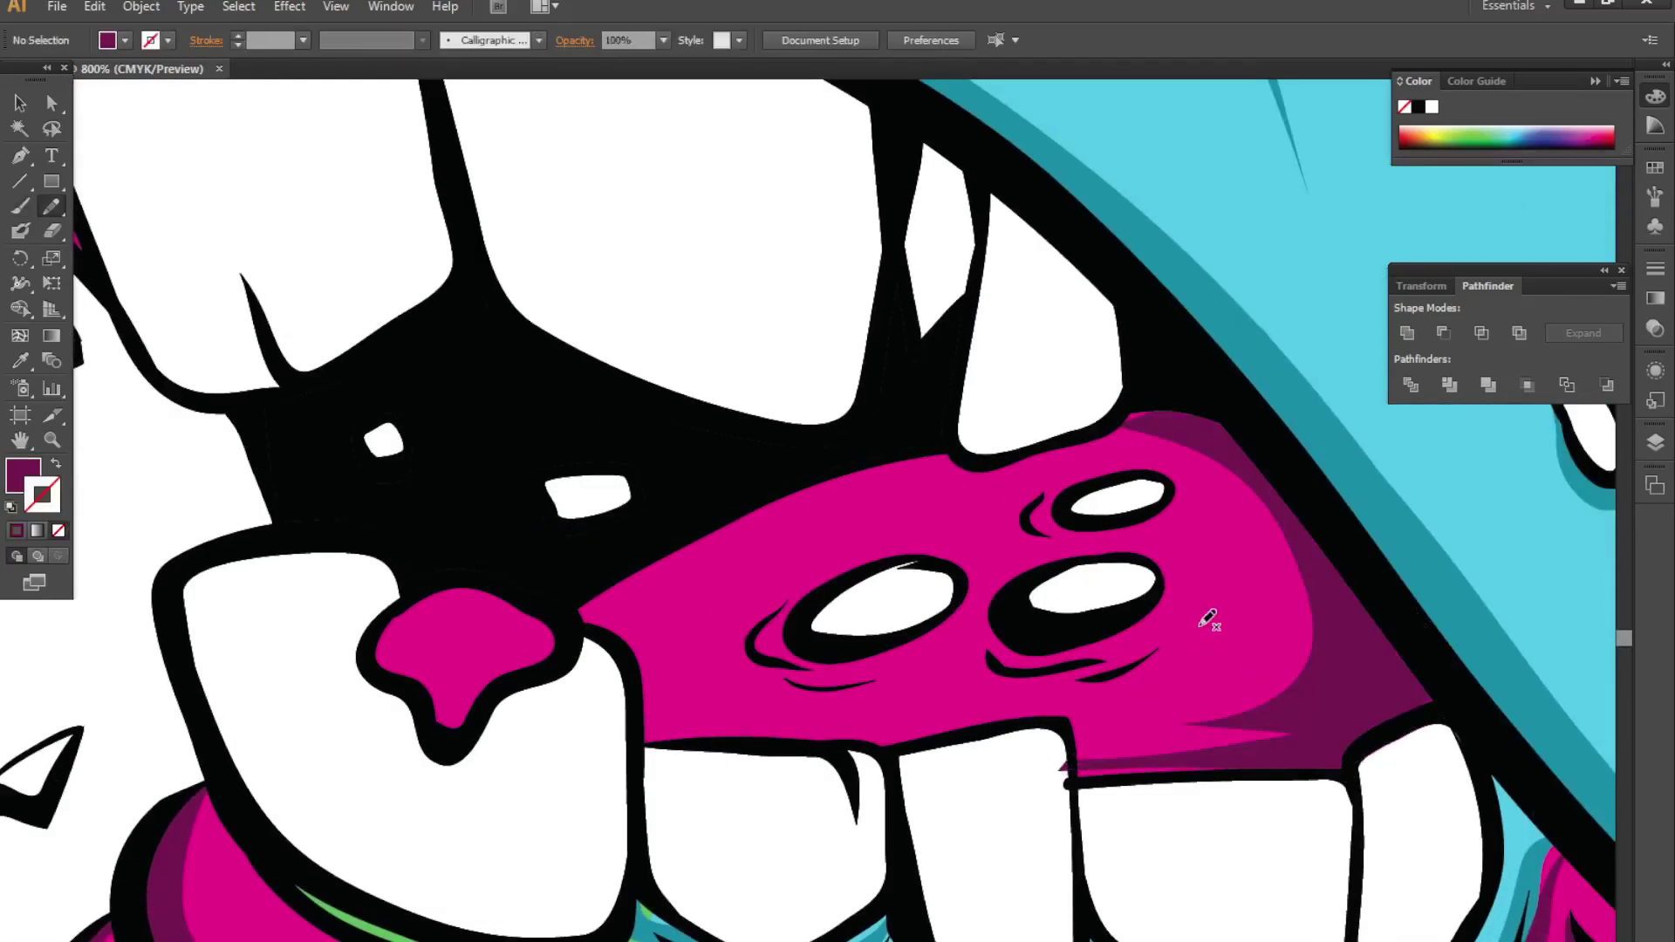
- Brush dark magenta shading along the tongue's upper and left edges
{"action": "key", "text": "Escape"}
{"action": "key", "text": "b"}
{"action": "key", "text": "shift+x"}
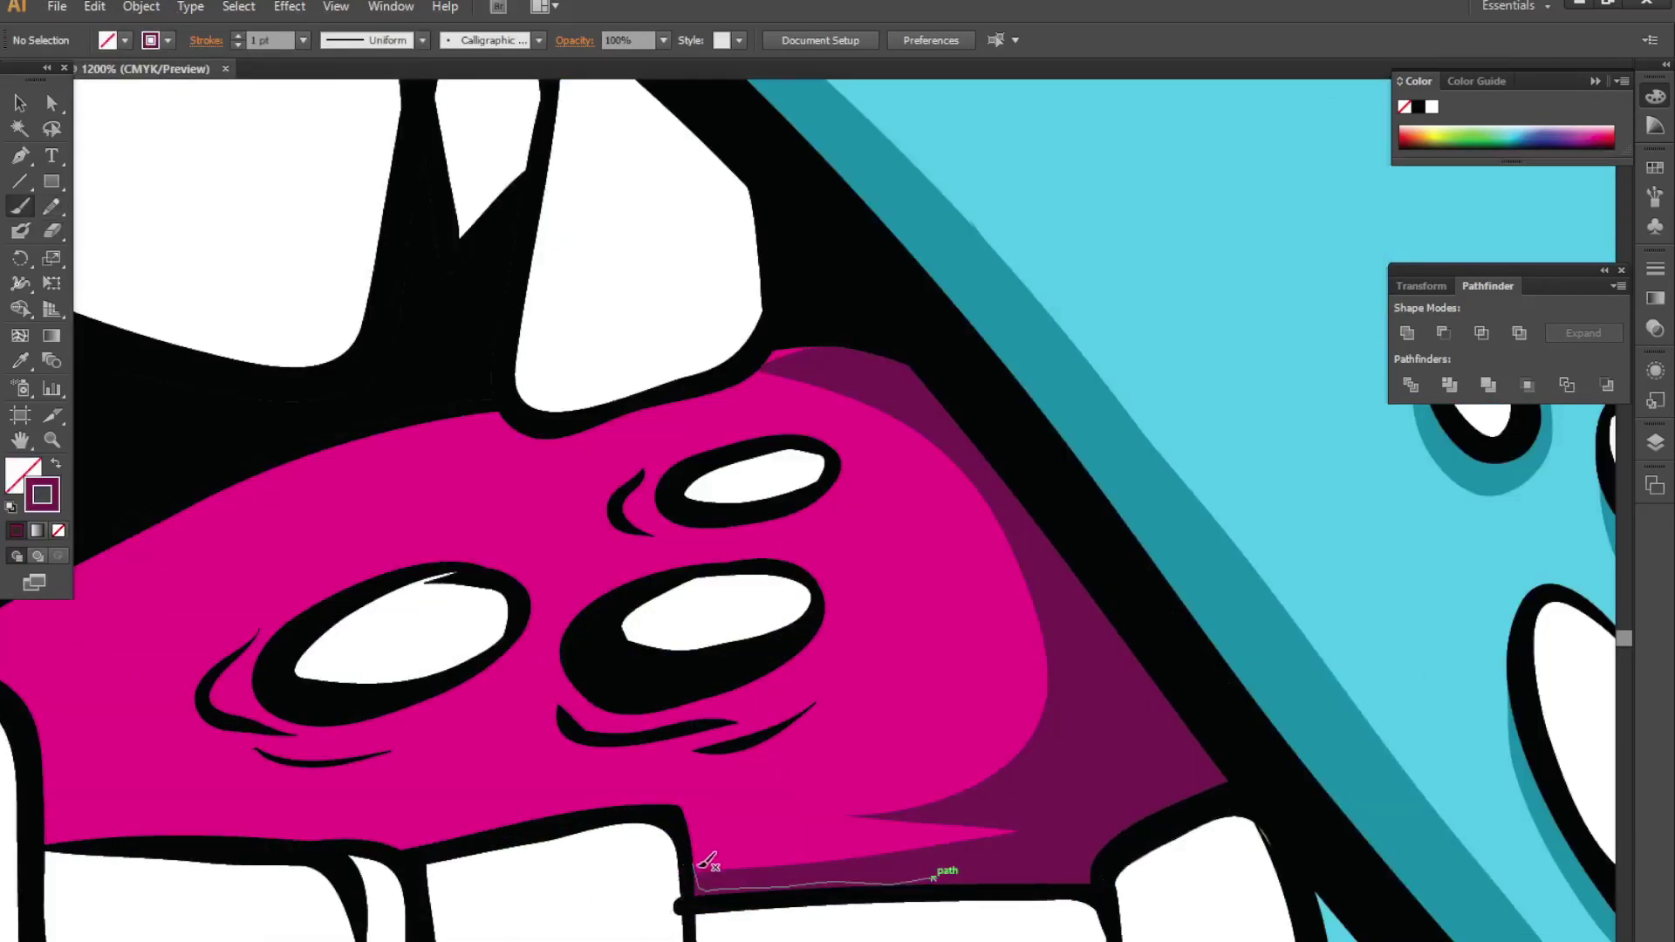
{"action": "scroll", "coordinate": [646, 810], "scroll_direction": "up", "scroll_amount": 1}
{"action": "scroll", "coordinate": [646, 810], "scroll_direction": "left", "scroll_amount": 3}
{"action": "left_click_drag", "start_coordinate": [912, 528], "coordinate": [262, 741]}
{"action": "left_click_drag", "start_coordinate": [452, 669], "coordinate": [523, 587]}
{"action": "left_click_drag", "start_coordinate": [515, 646], "coordinate": [437, 829]}
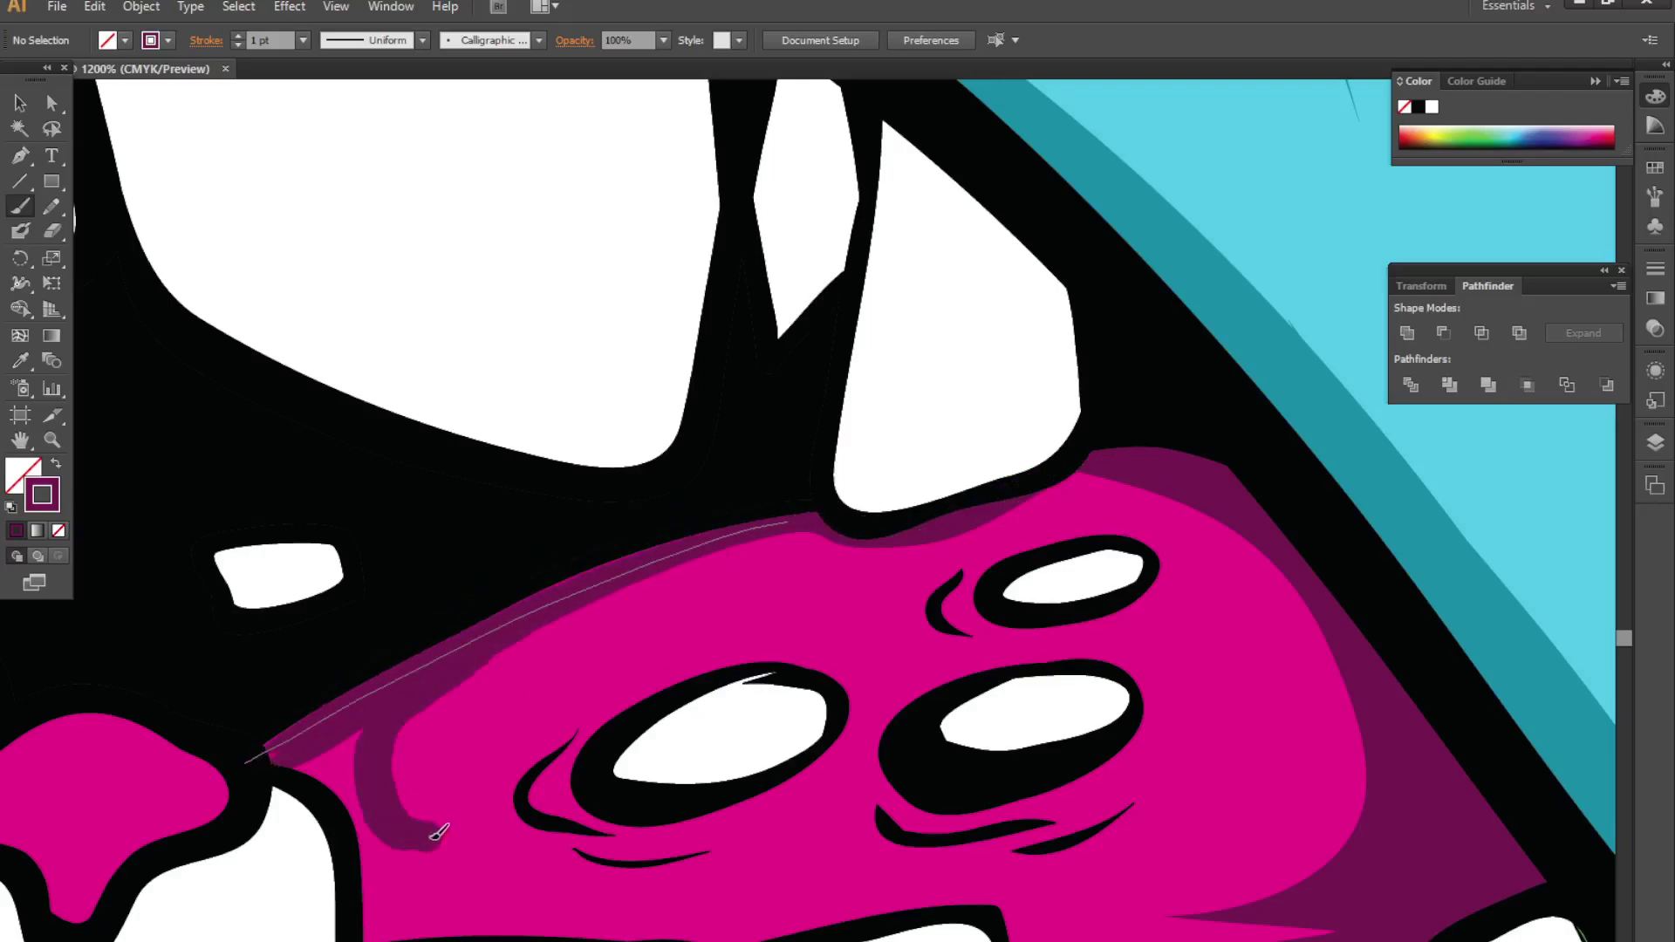
{"action": "left_click_drag", "start_coordinate": [611, 873], "coordinate": [374, 852]}
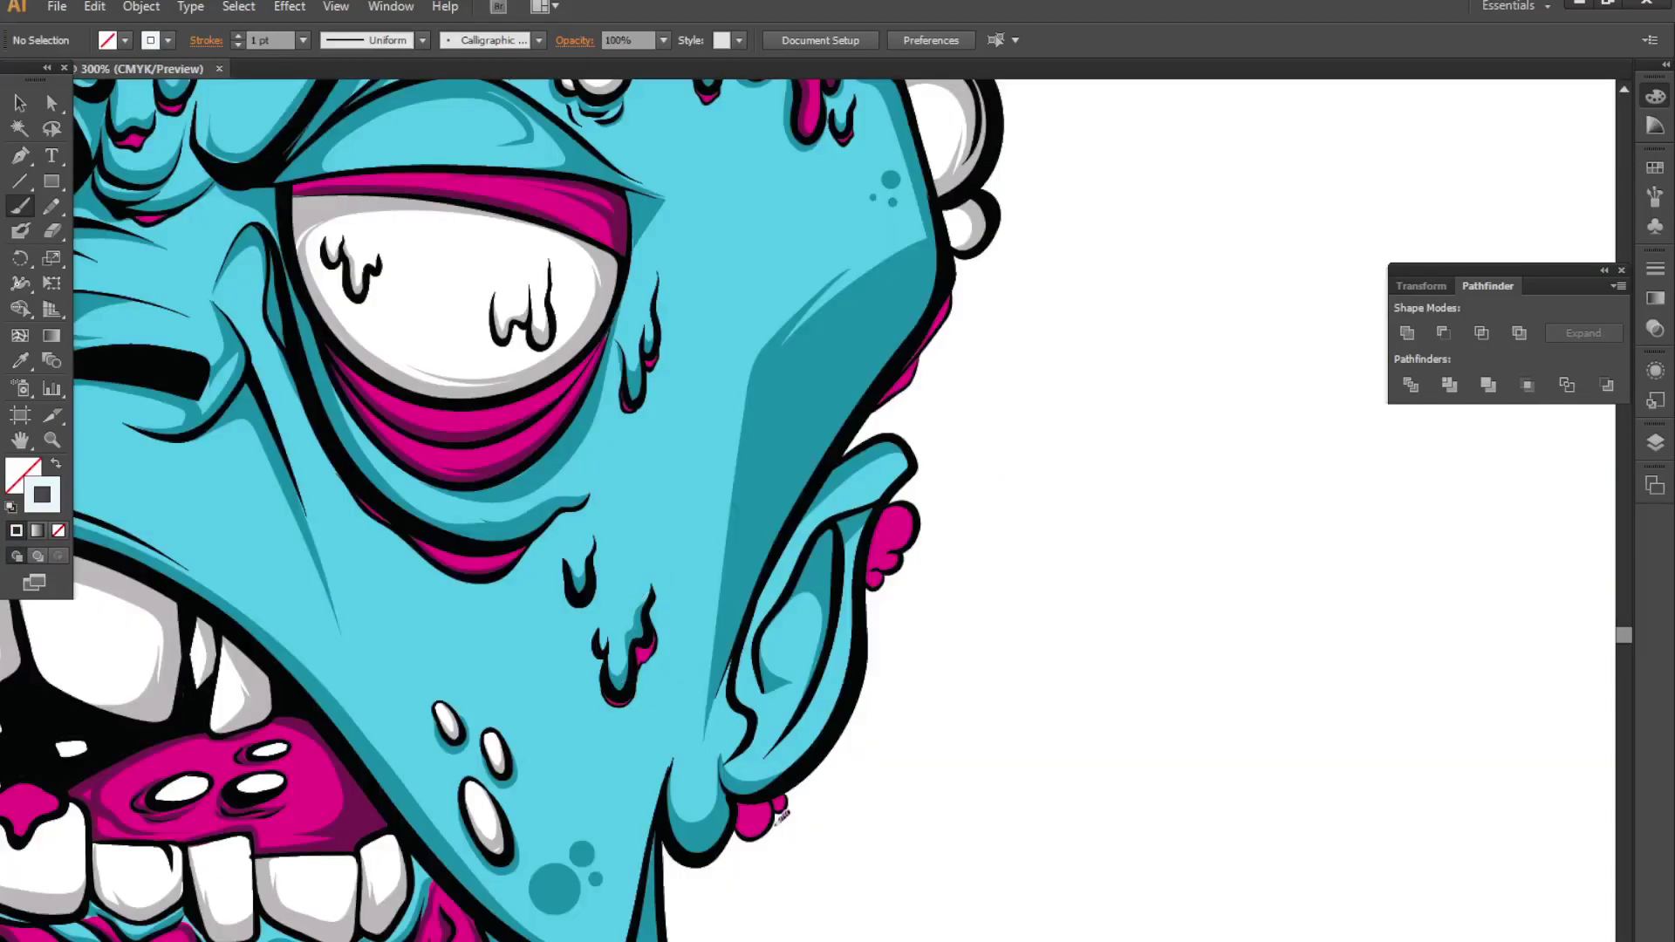
{"action": "scroll", "coordinate": [782, 814], "scroll_direction": "up", "scroll_amount": 2}
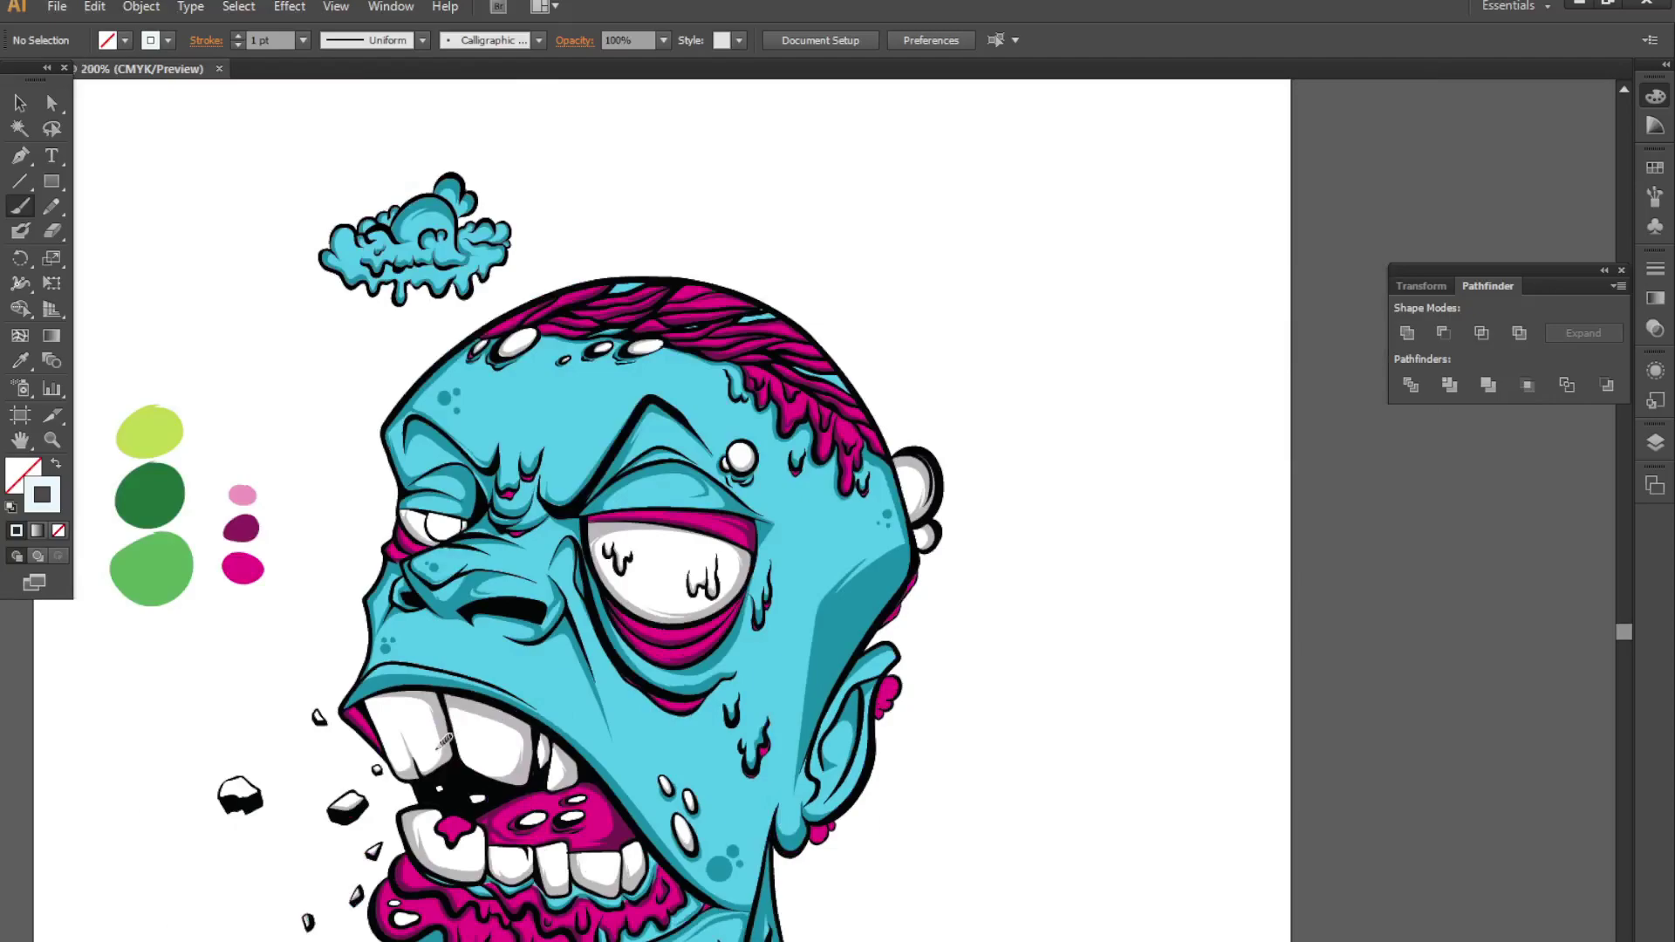
{"action": "scroll", "coordinate": [443, 740], "scroll_direction": "up", "scroll_amount": 1}
{"action": "scroll", "coordinate": [392, 762], "scroll_direction": "up", "scroll_amount": 3, "text": "alt"}
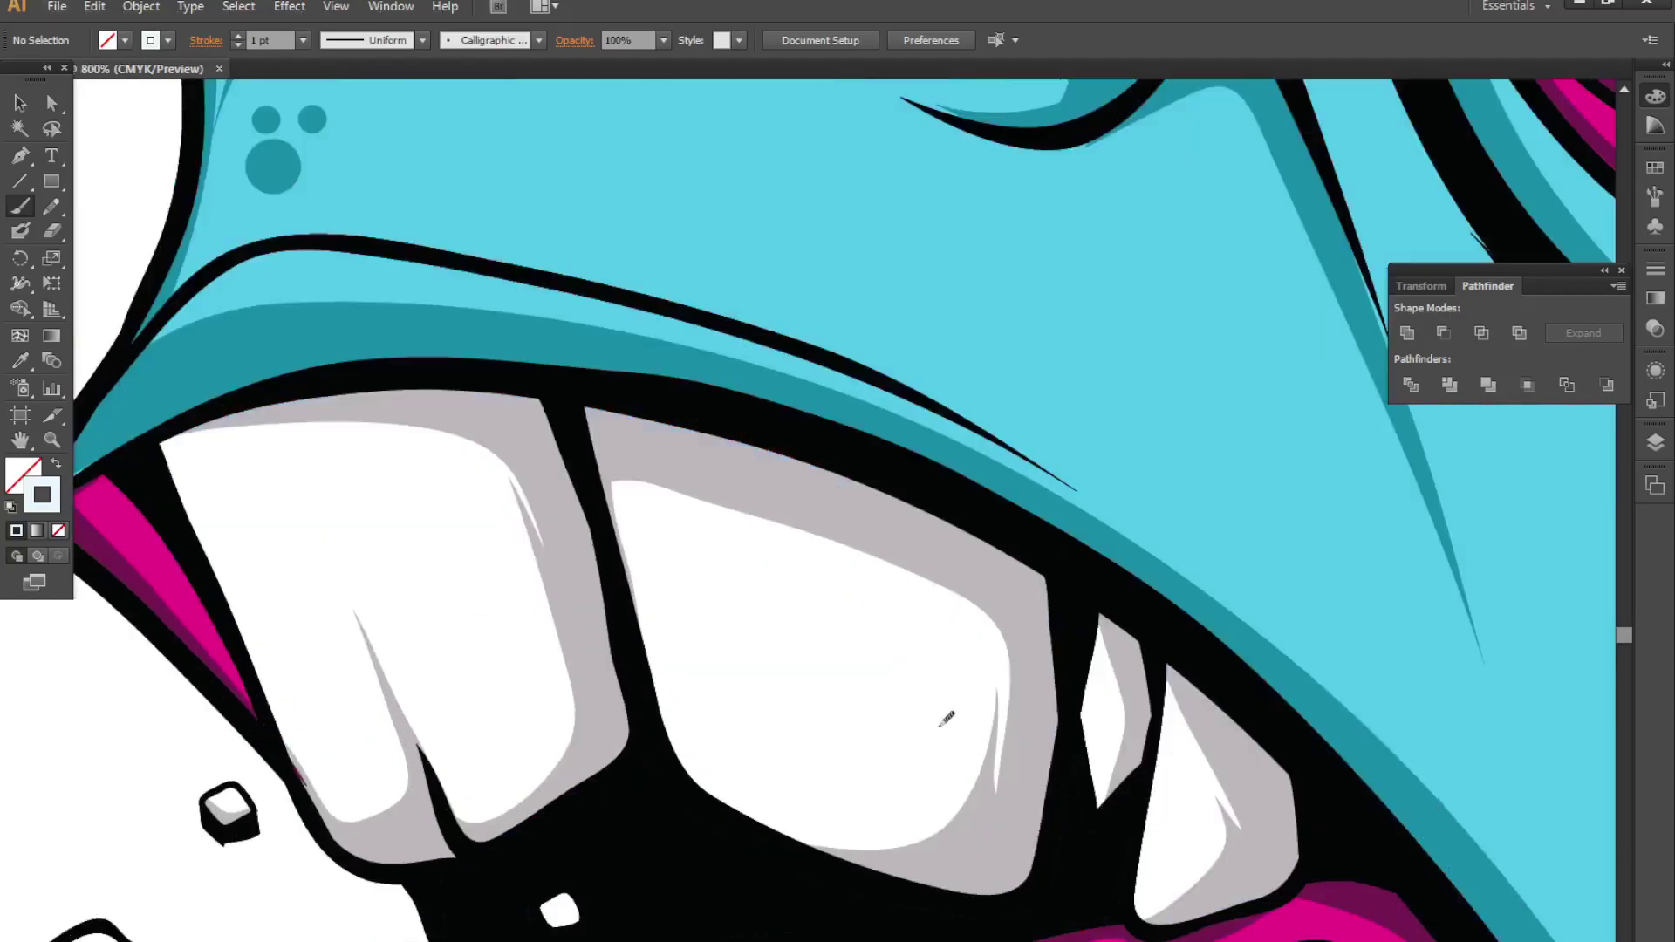
{"action": "scroll", "coordinate": [1143, 741], "scroll_direction": "down", "scroll_amount": 4, "text": "alt"}
{"action": "scroll", "coordinate": [611, 479], "scroll_direction": "up", "scroll_amount": 3, "text": "alt"}
{"action": "scroll", "coordinate": [951, 933], "scroll_direction": "up", "scroll_amount": 3, "text": "alt"}
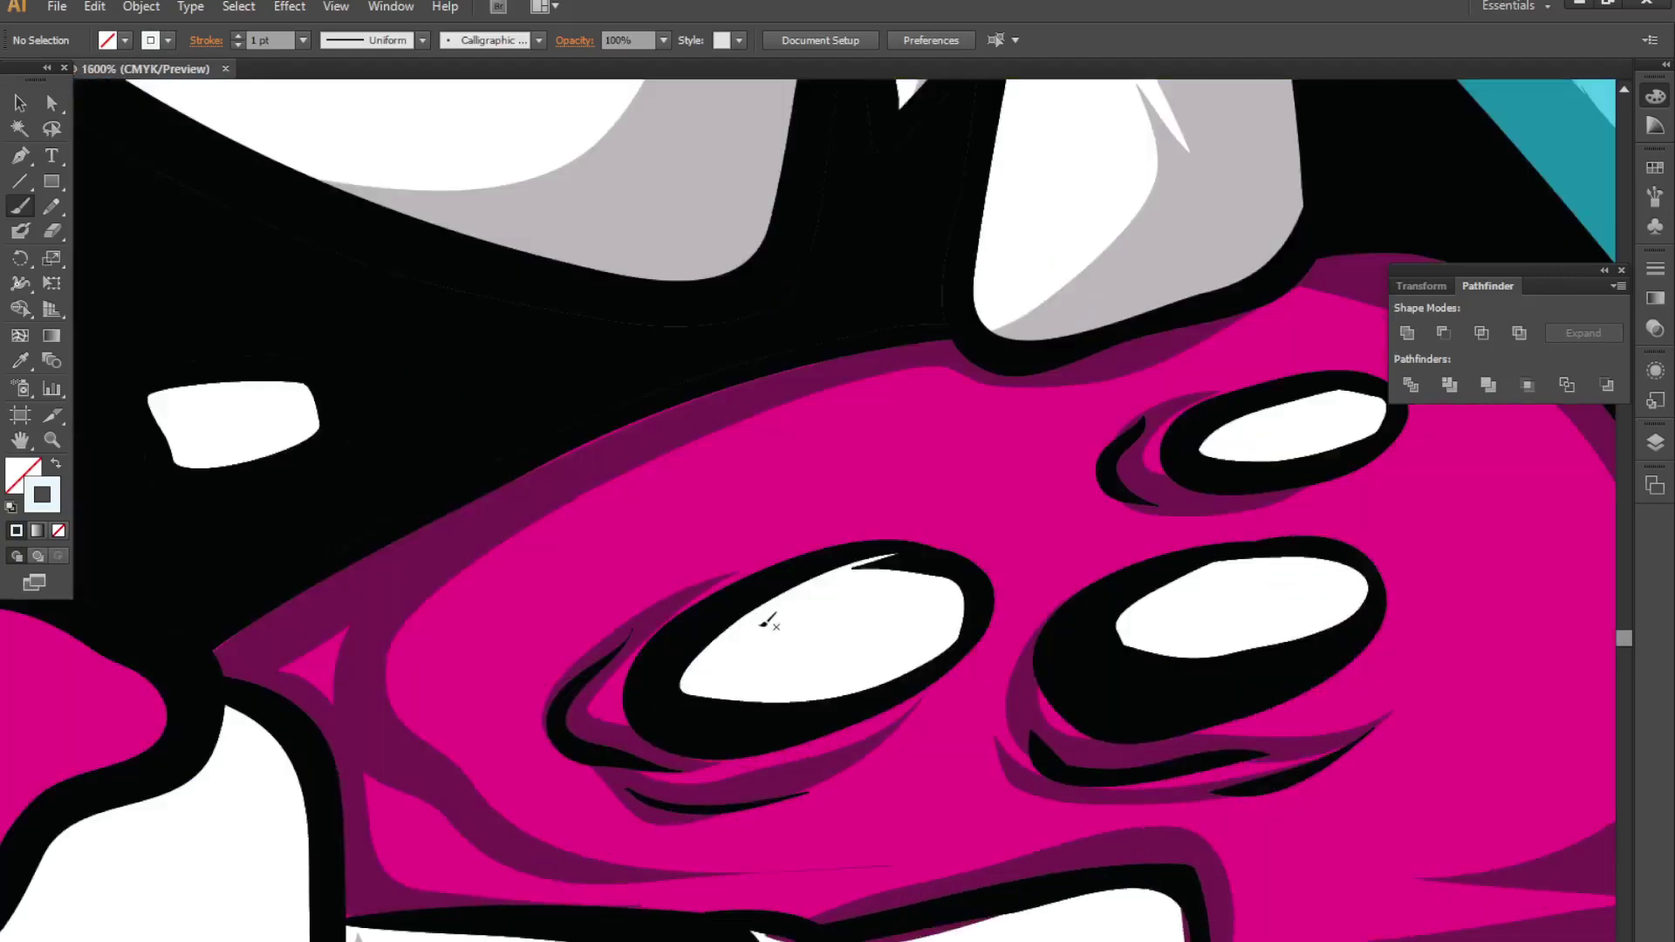
{"action": "scroll", "coordinate": [768, 667], "scroll_direction": "down", "scroll_amount": 3, "text": "alt"}
{"action": "scroll", "coordinate": [768, 667], "scroll_direction": "down", "scroll_amount": 2, "text": "alt"}
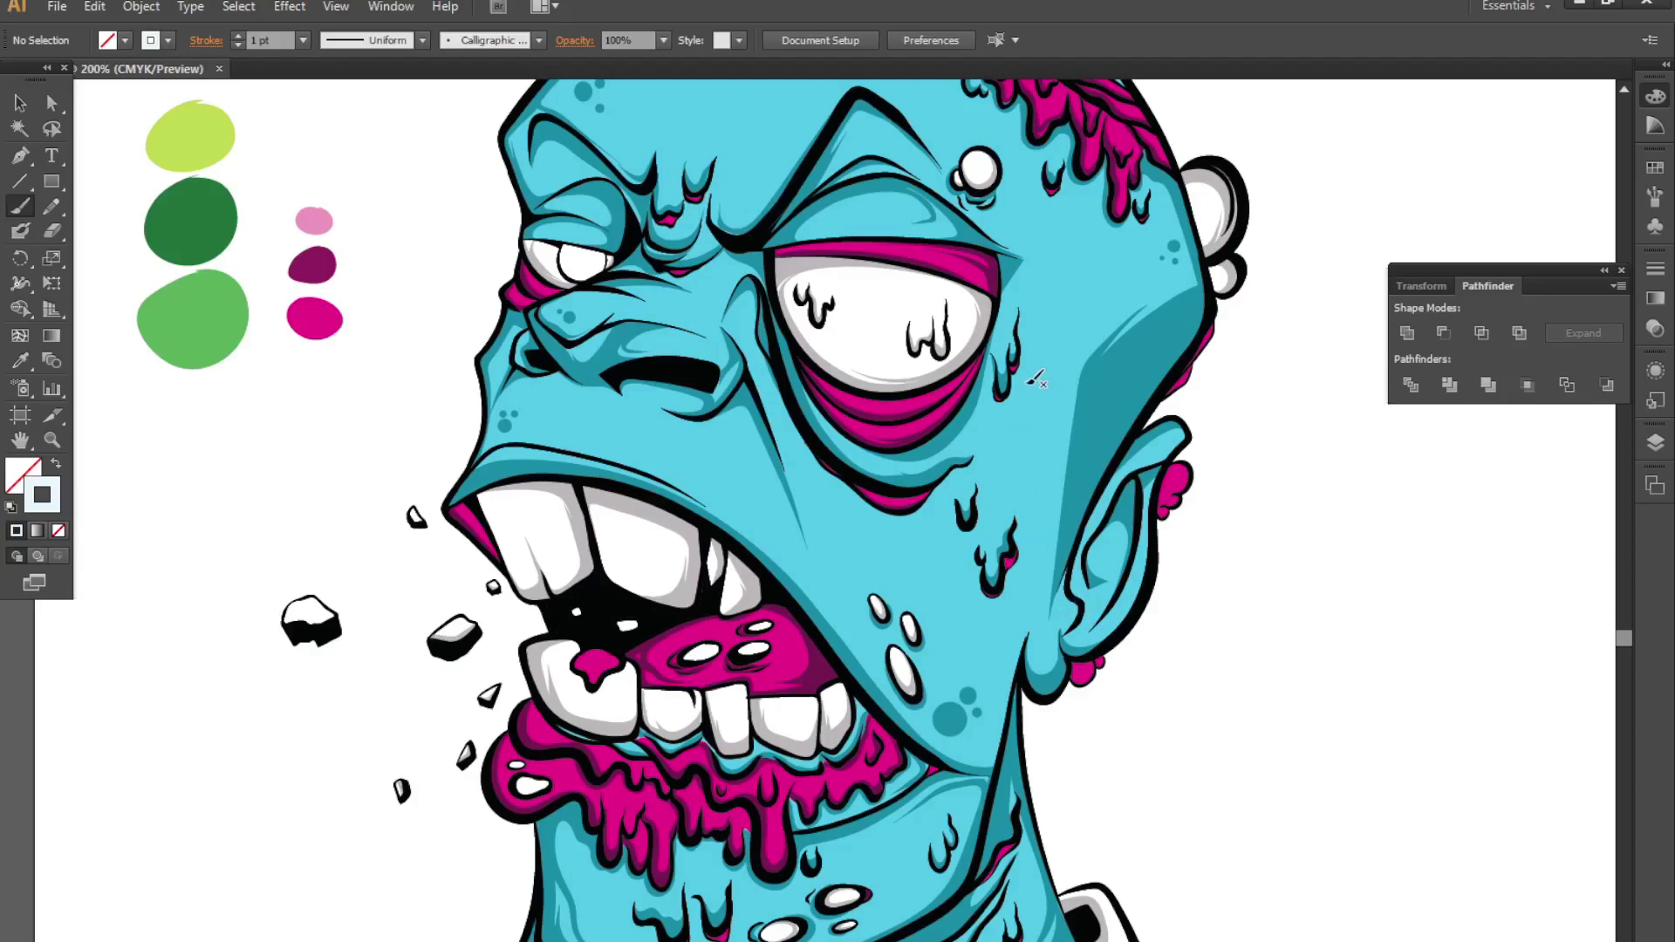
{"action": "scroll", "coordinate": [830, 432], "scroll_direction": "down", "scroll_amount": 1}
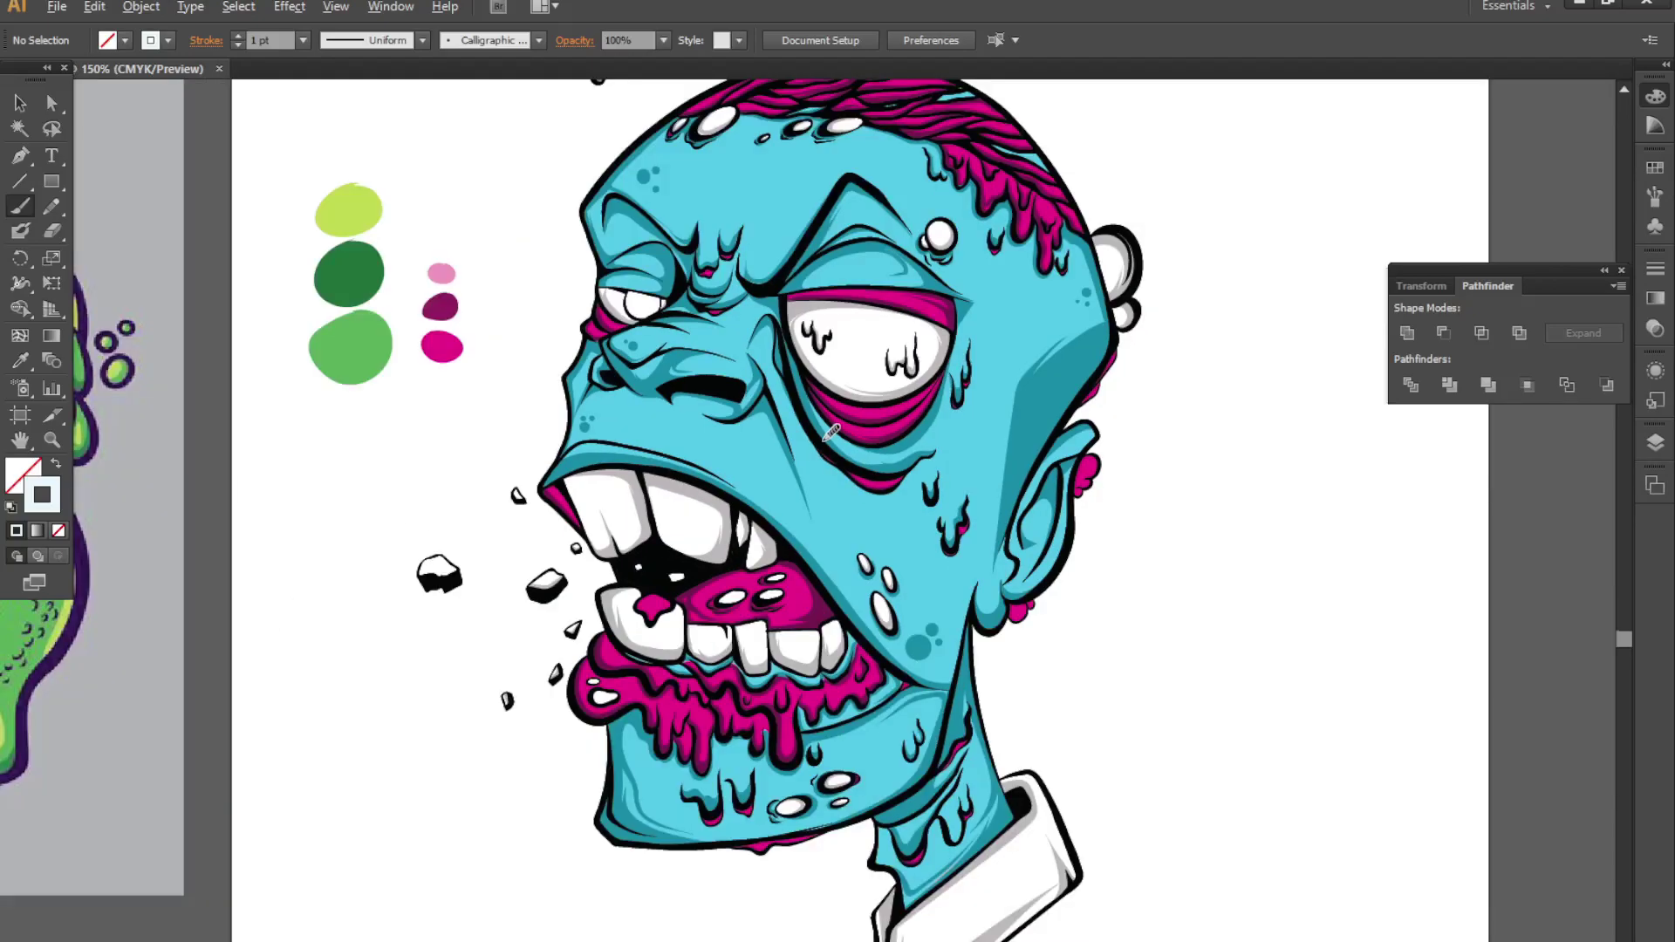
{"action": "scroll", "coordinate": [830, 432], "scroll_direction": "up", "scroll_amount": 1}
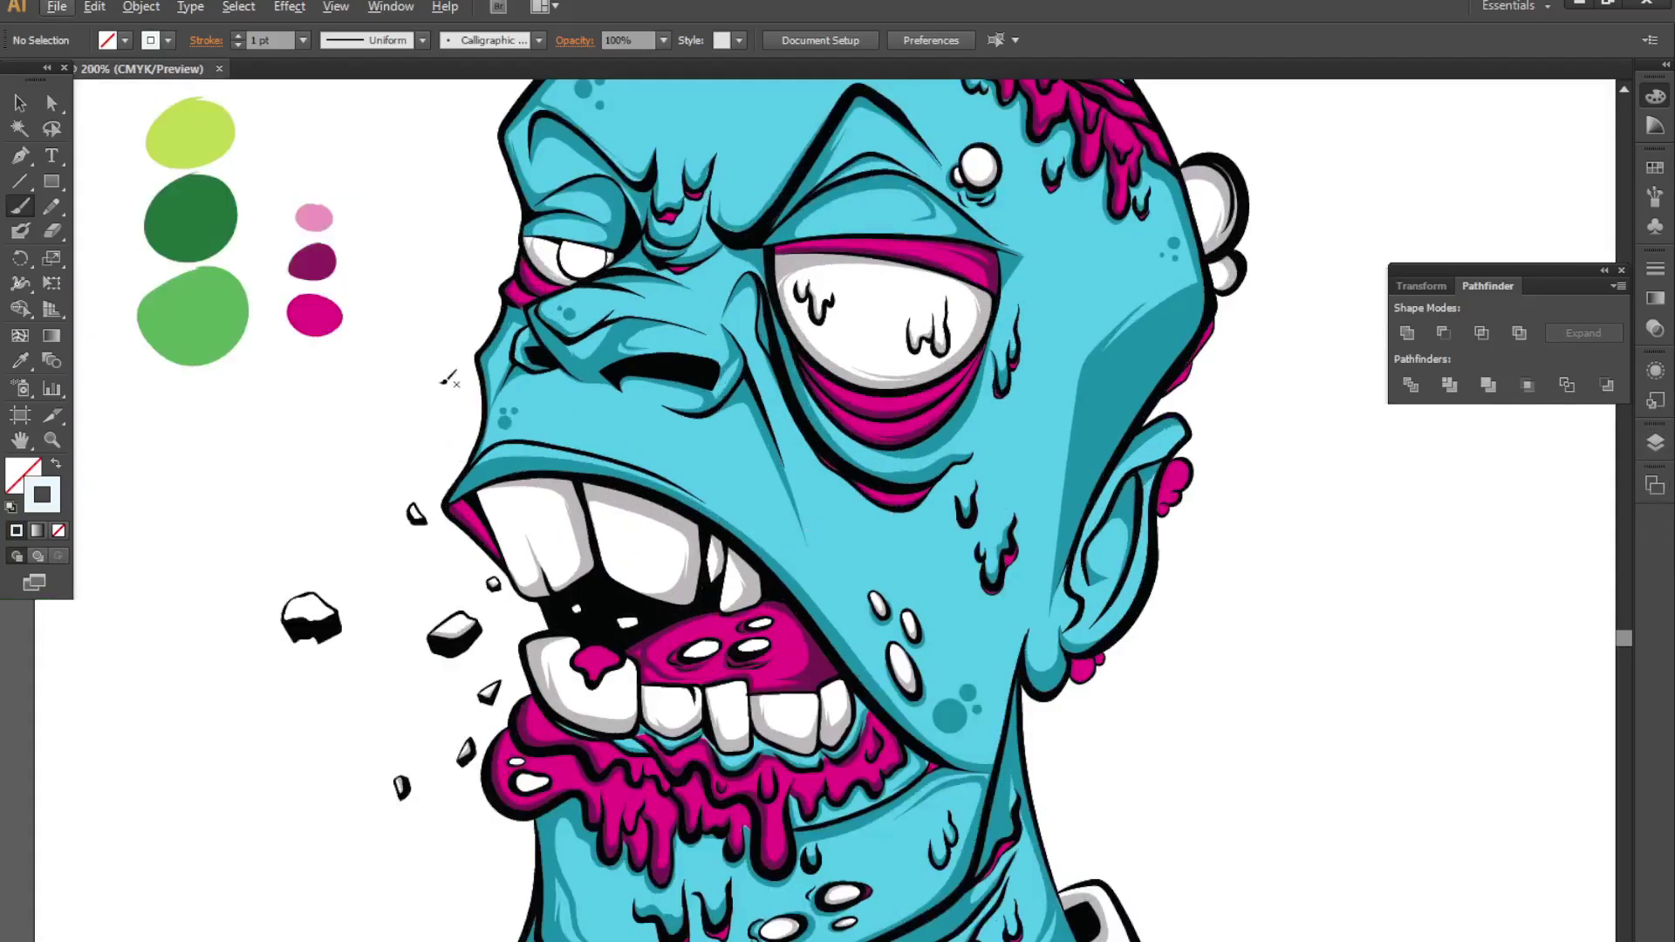
{"action": "left_click_drag", "start_coordinate": [595, 352], "coordinate": [628, 719]}
{"action": "scroll", "coordinate": [224, 654], "scroll_direction": "up", "scroll_amount": 1}
{"action": "scroll", "coordinate": [131, 701], "scroll_direction": "up", "scroll_amount": 2}
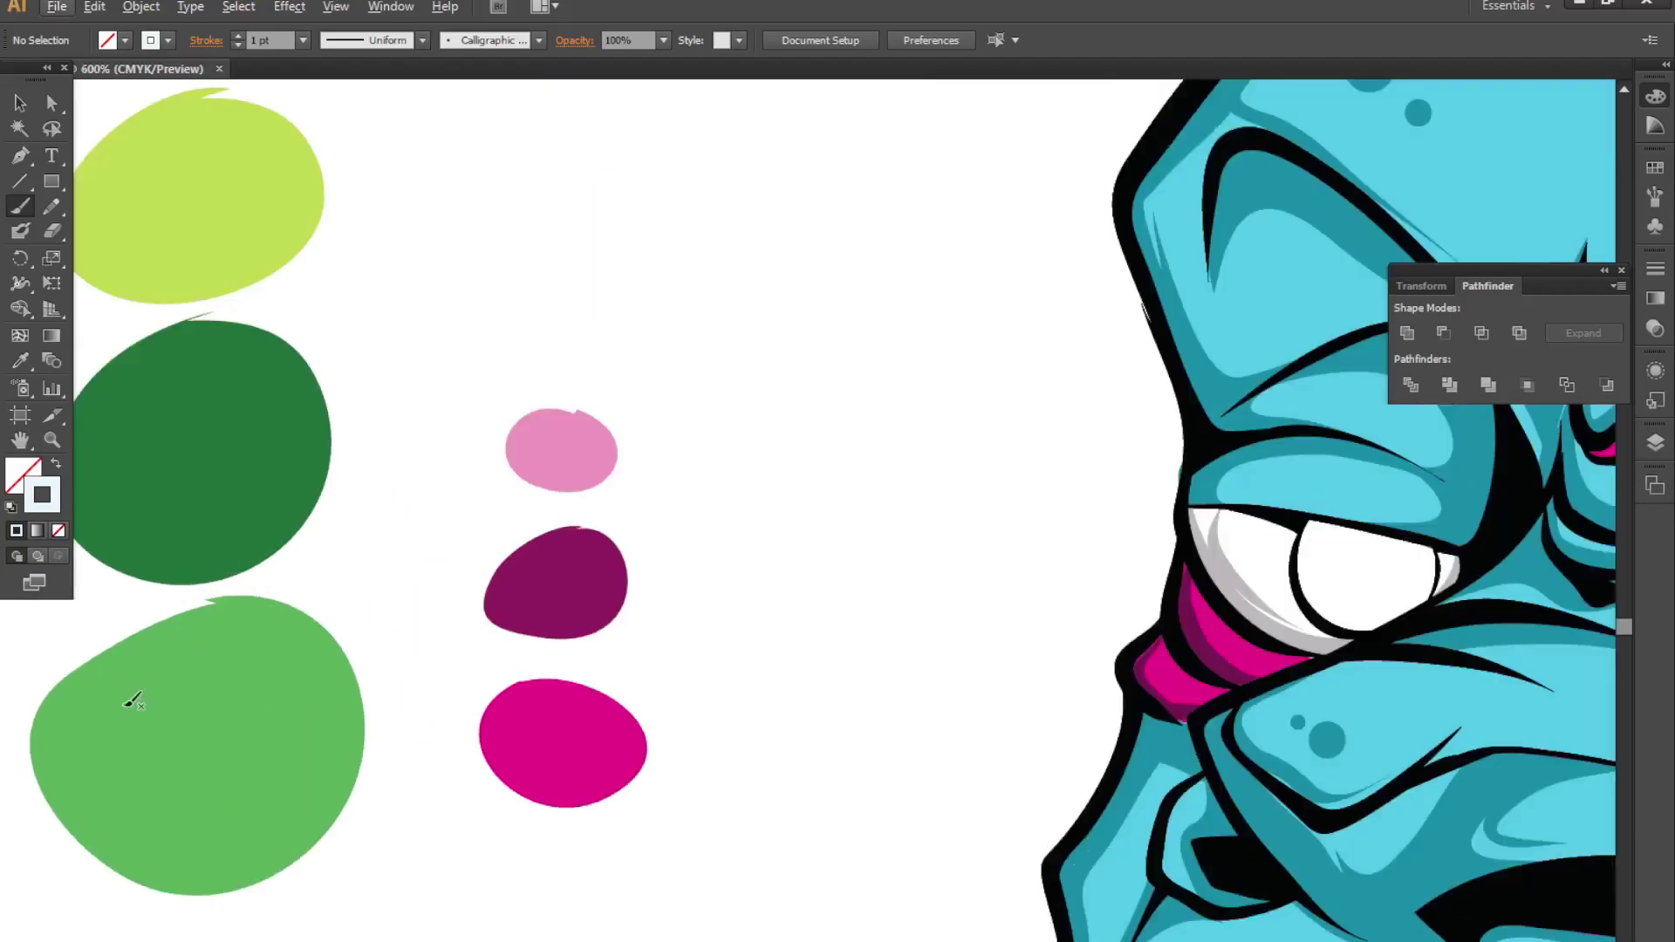
{"action": "left_click_drag", "start_coordinate": [209, 371], "coordinate": [730, 610]}
{"action": "scroll", "coordinate": [606, 646], "scroll_direction": "down", "scroll_amount": 1}
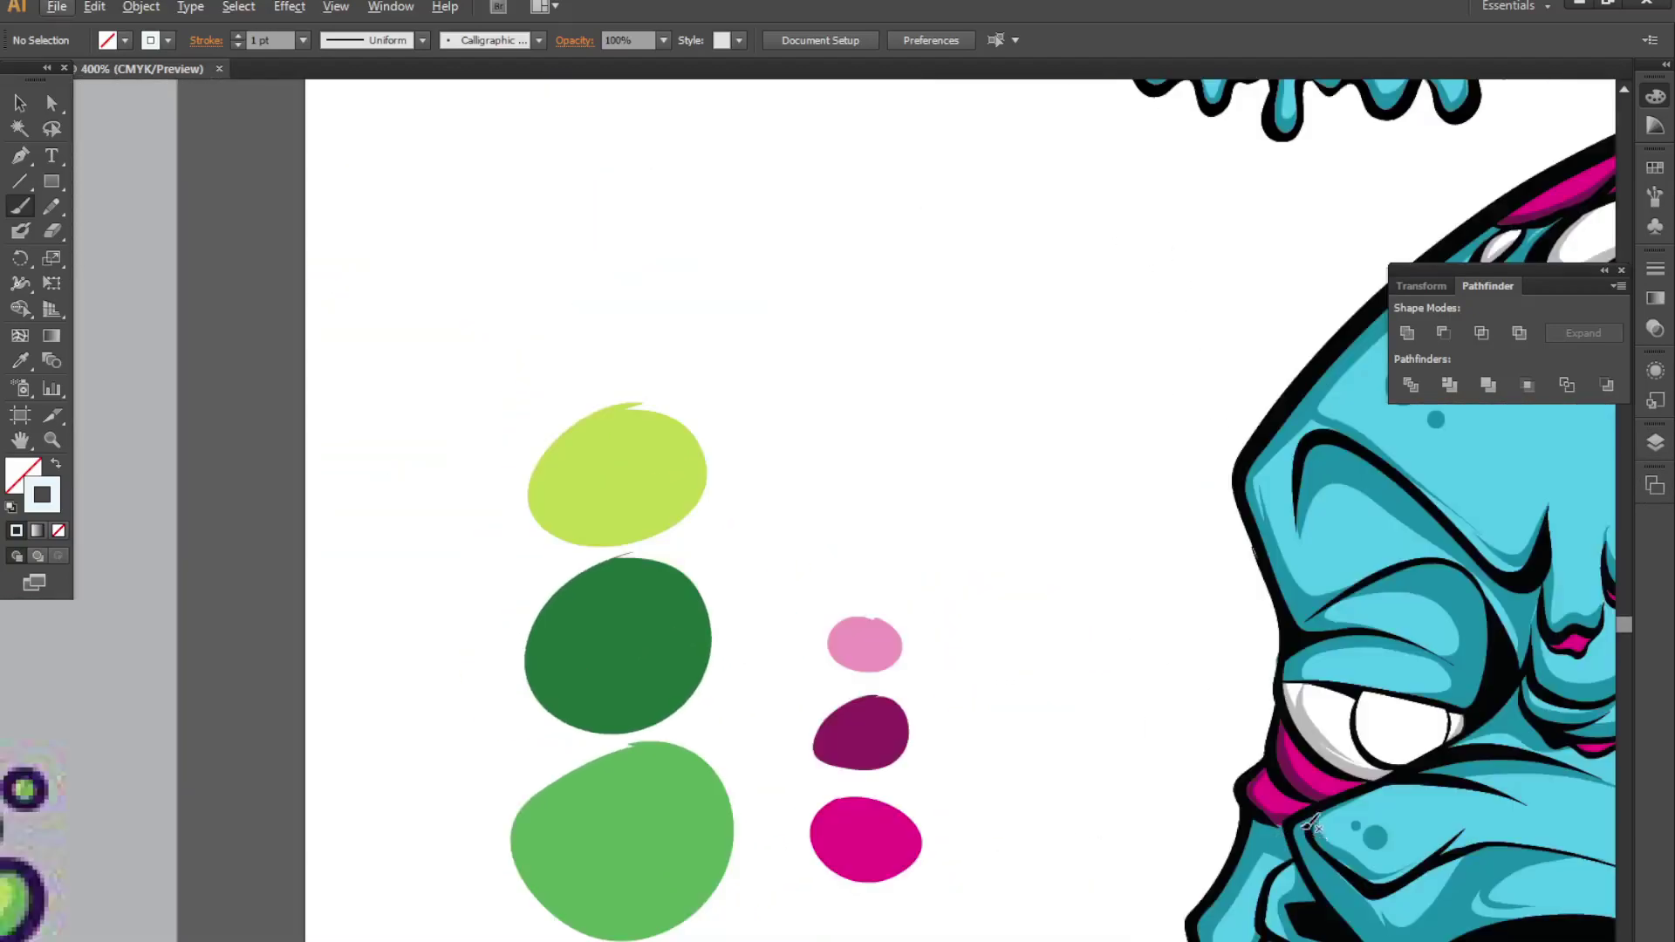
{"action": "scroll", "coordinate": [1099, 741], "scroll_direction": "down", "scroll_amount": 2}
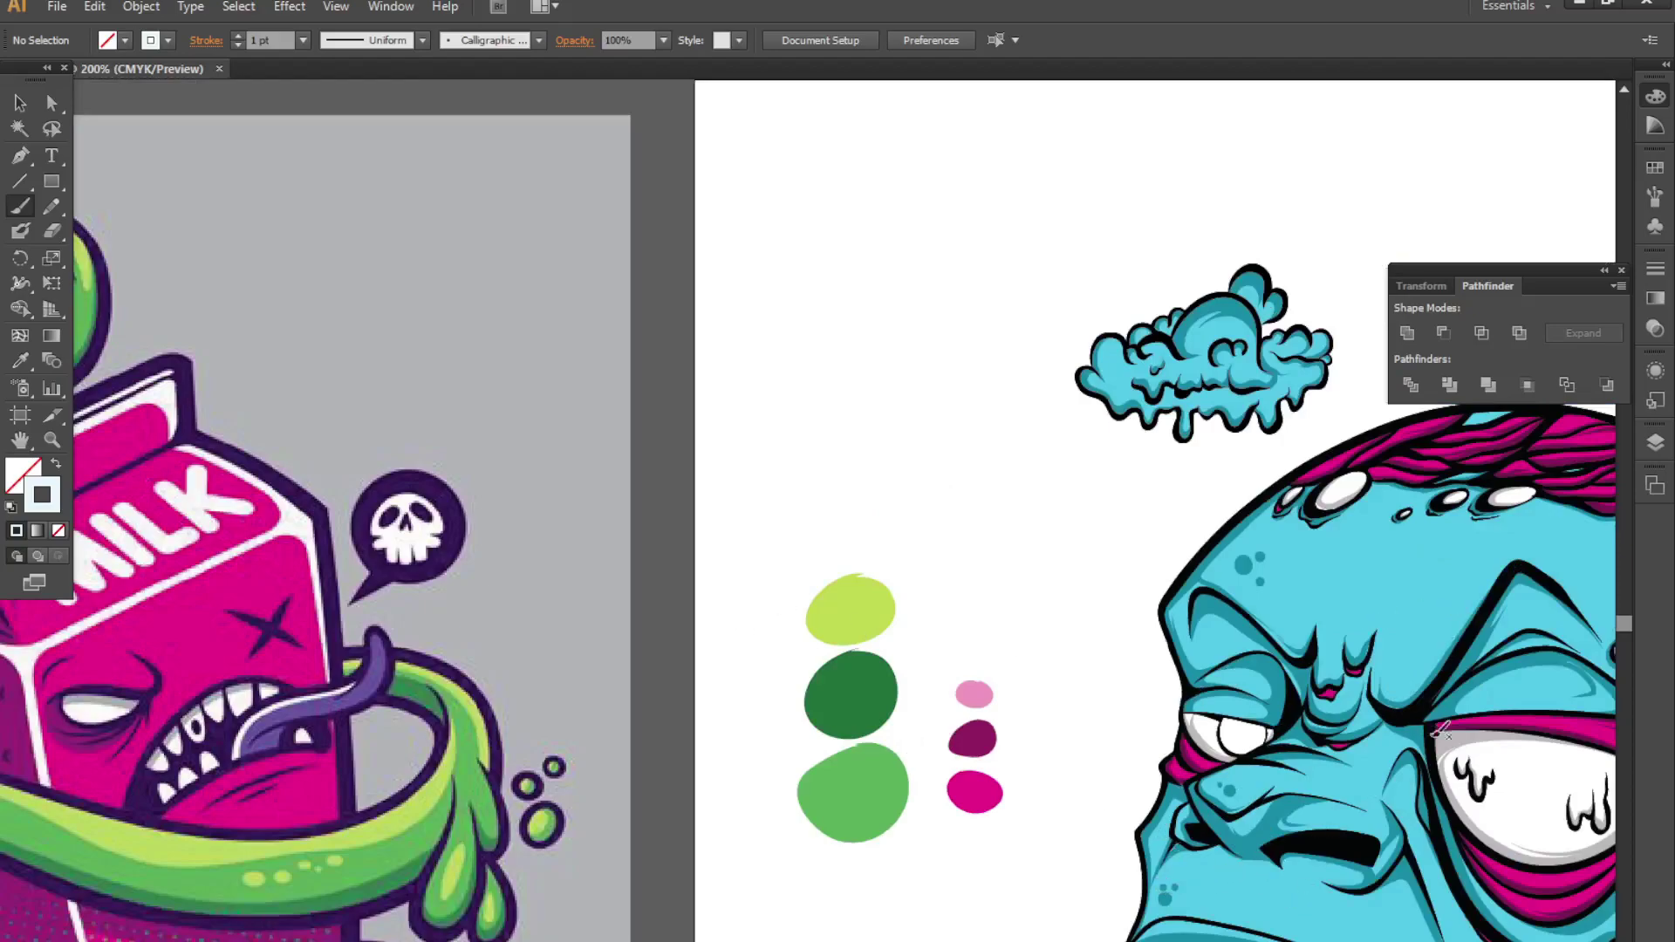
{"action": "left_click_drag", "start_coordinate": [1485, 770], "coordinate": [1129, 650]}
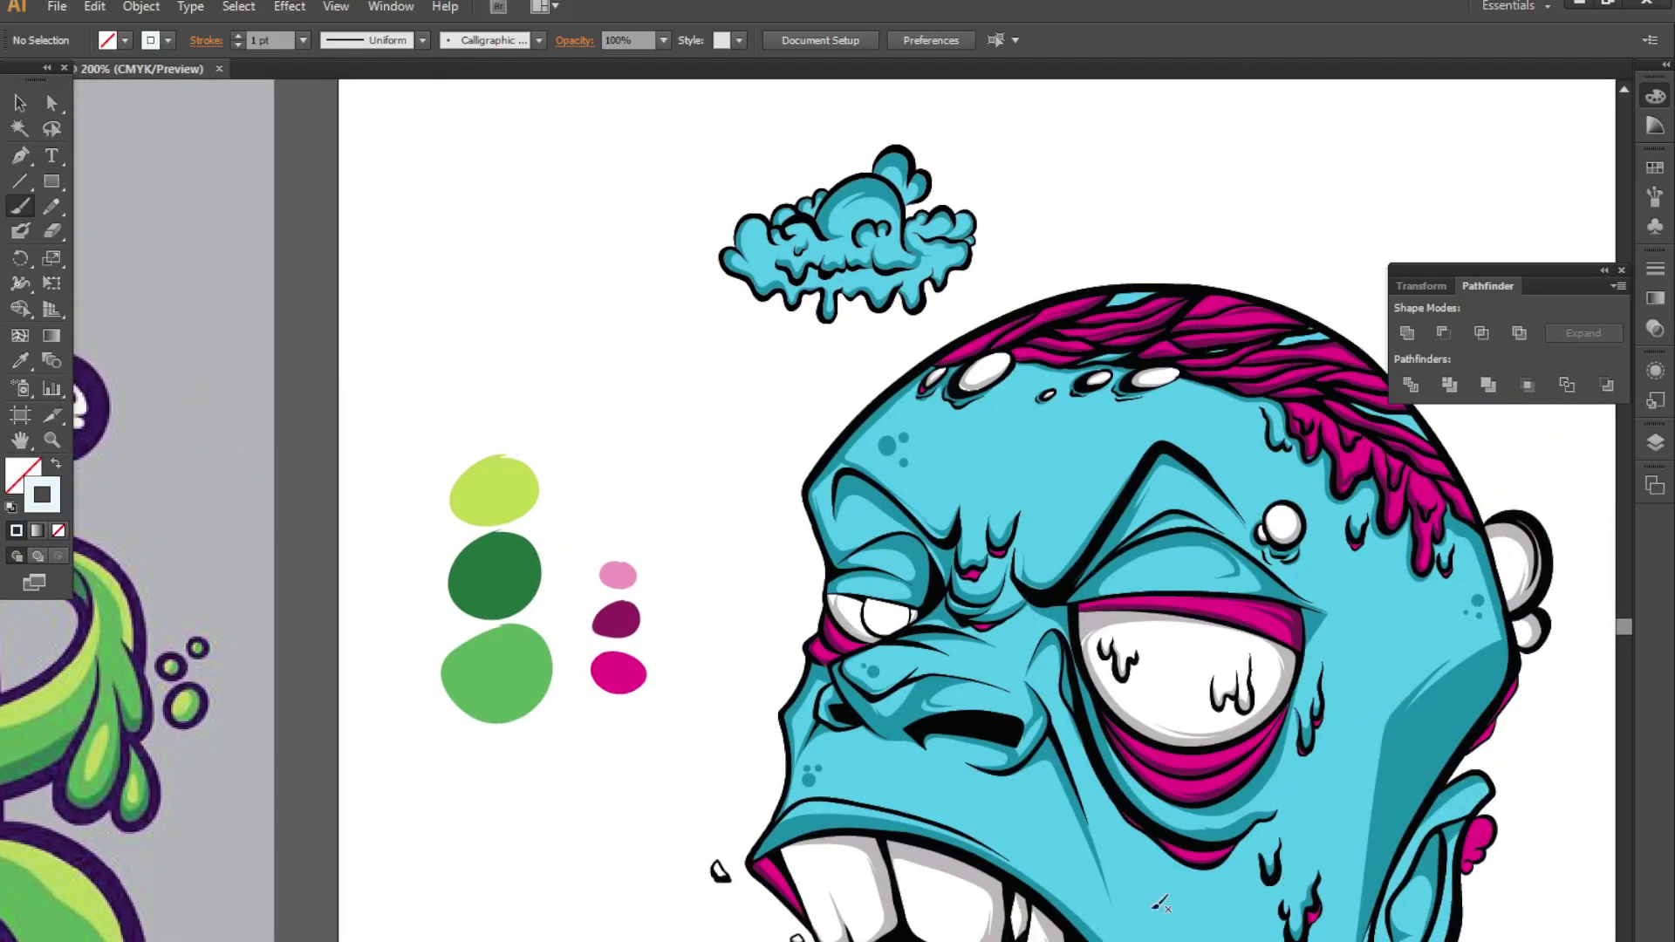
{"action": "scroll", "coordinate": [494, 489], "scroll_direction": "up", "scroll_amount": 2}
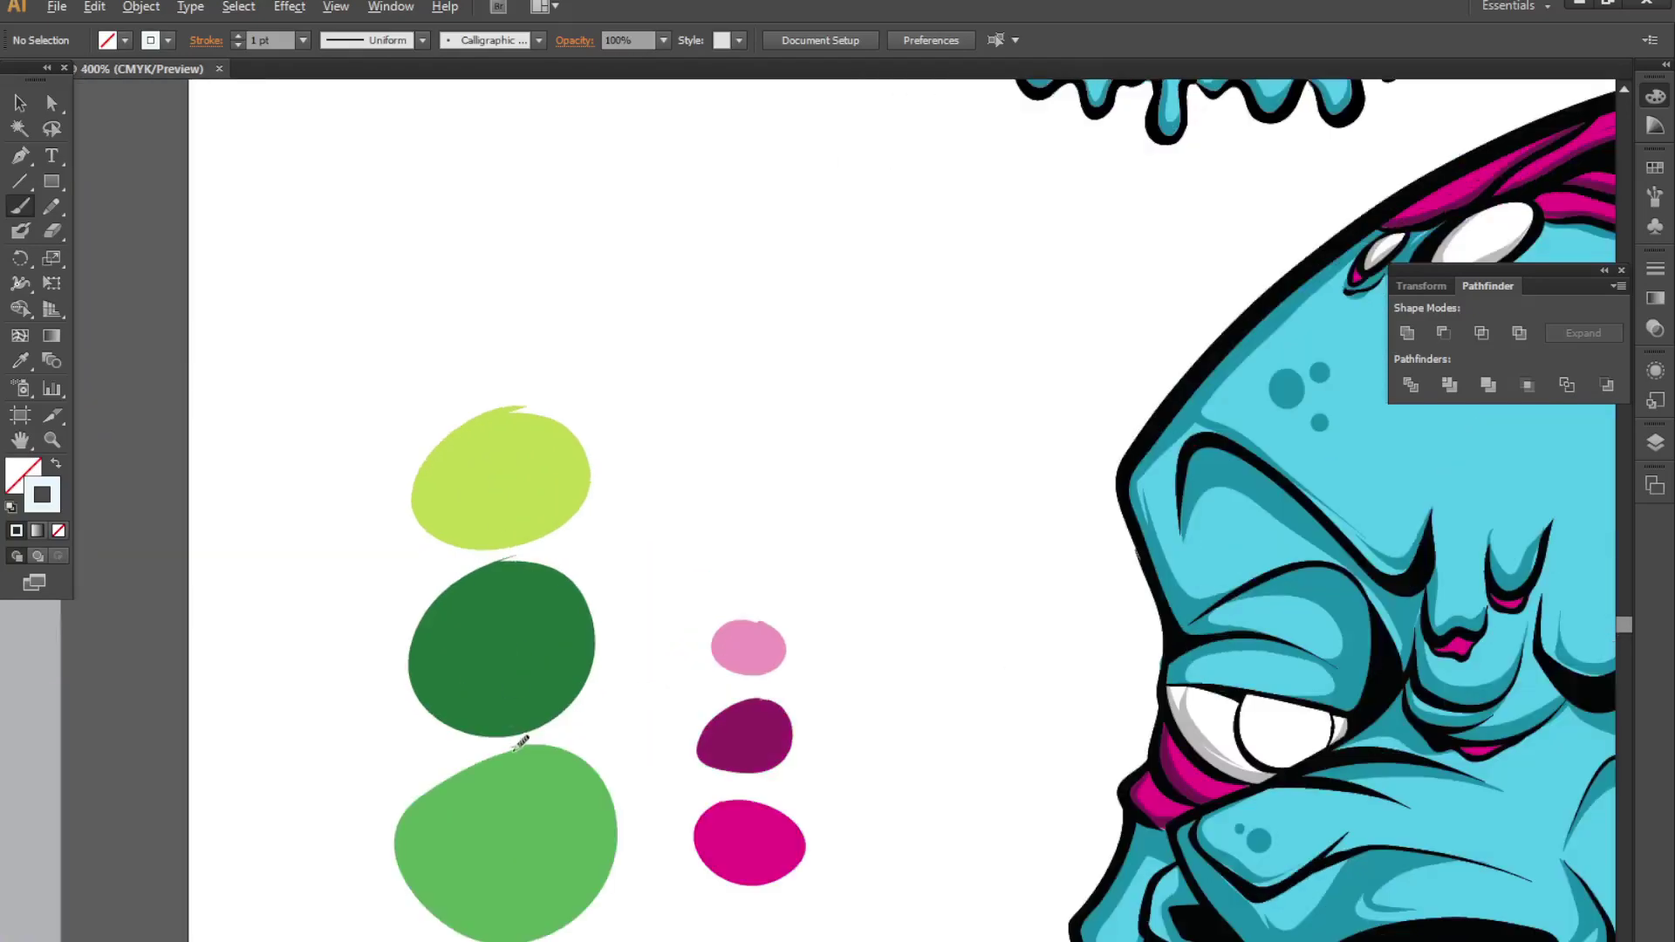
{"action": "scroll", "coordinate": [489, 295], "scroll_direction": "up", "scroll_amount": 1}
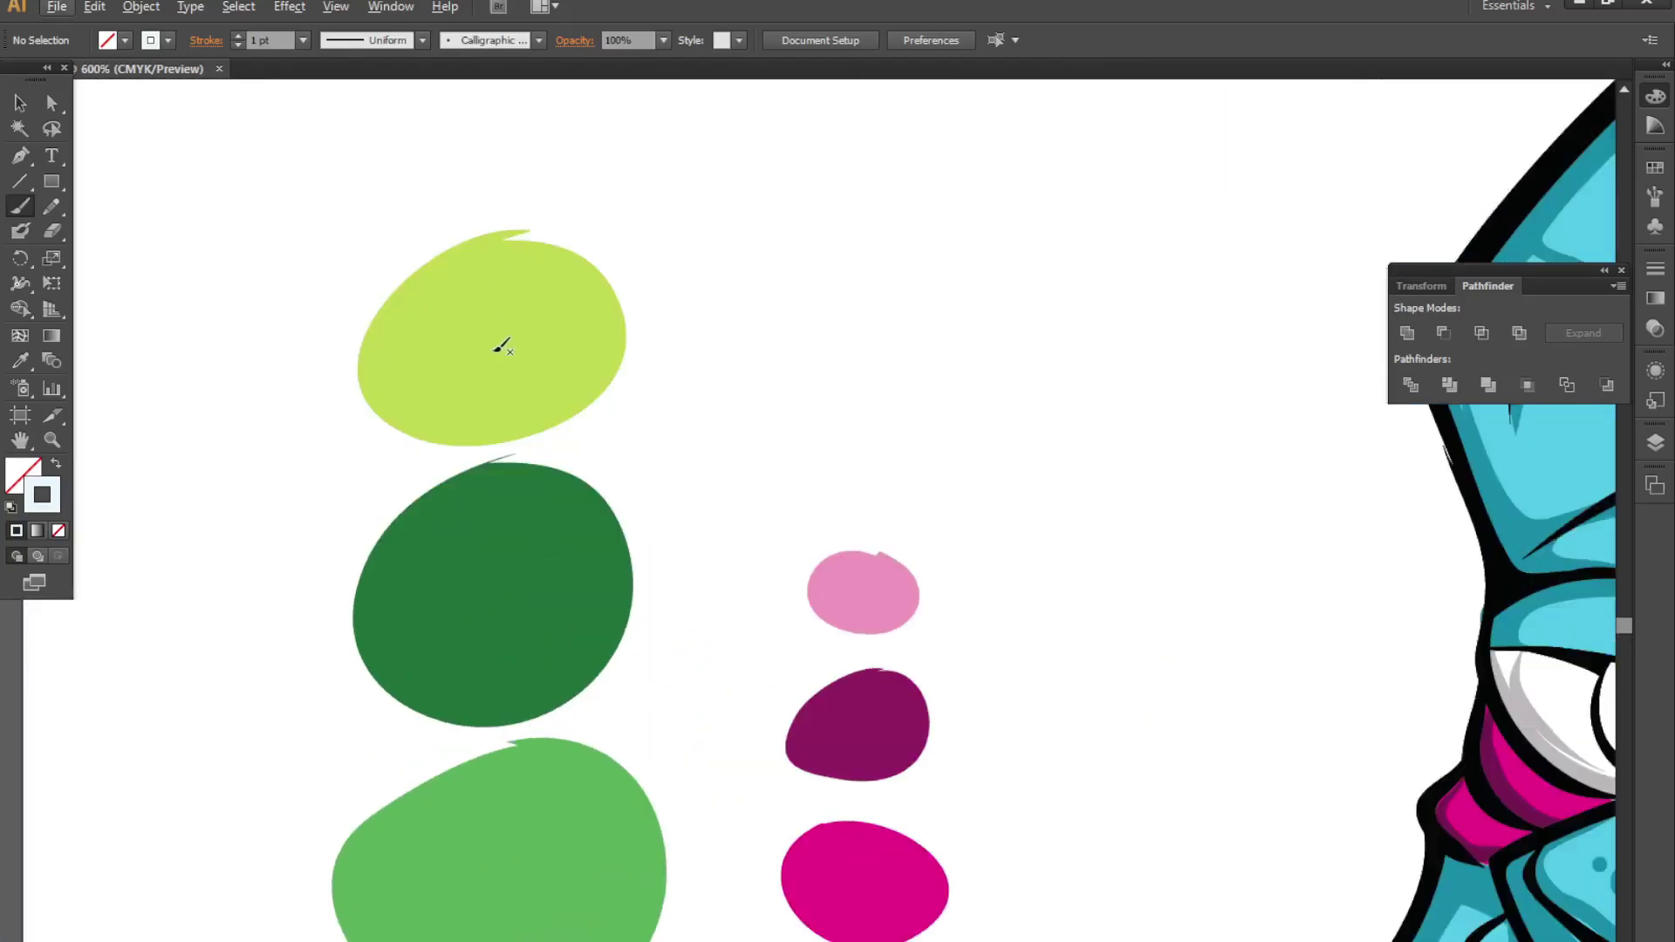
{"action": "left_click_drag", "start_coordinate": [1100, 588], "coordinate": [194, 681]}
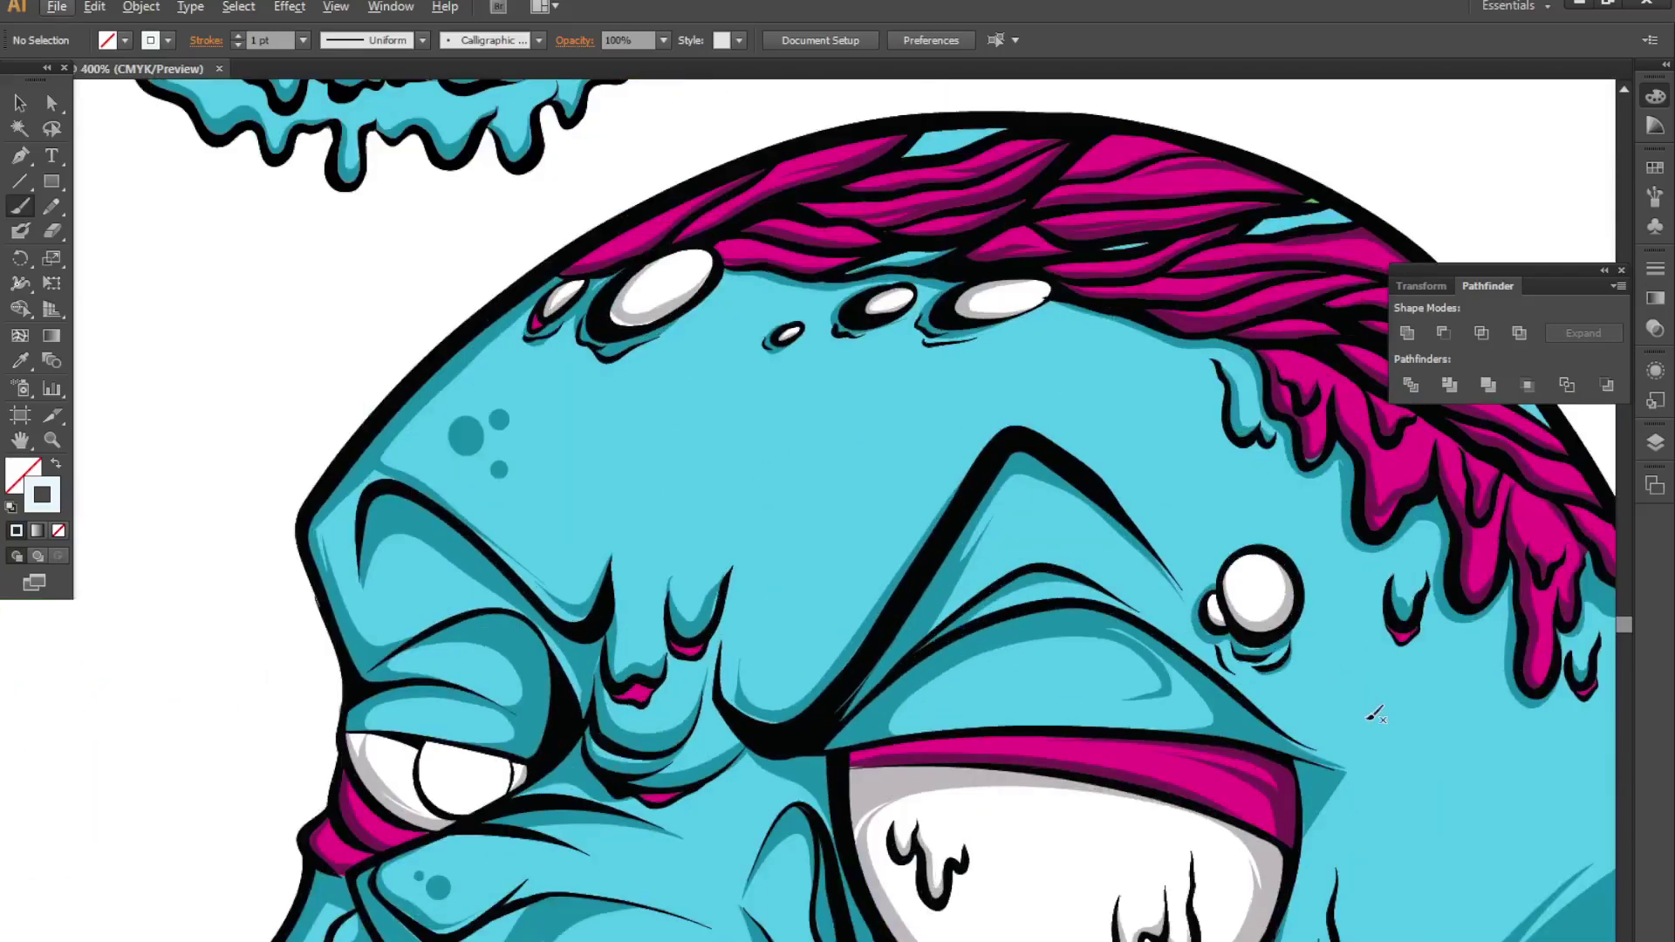
- Set the stroke colour to pale blue E1FBFF and brush a trial cheek highlight
{"action": "double_click", "coordinate": [53, 507]}
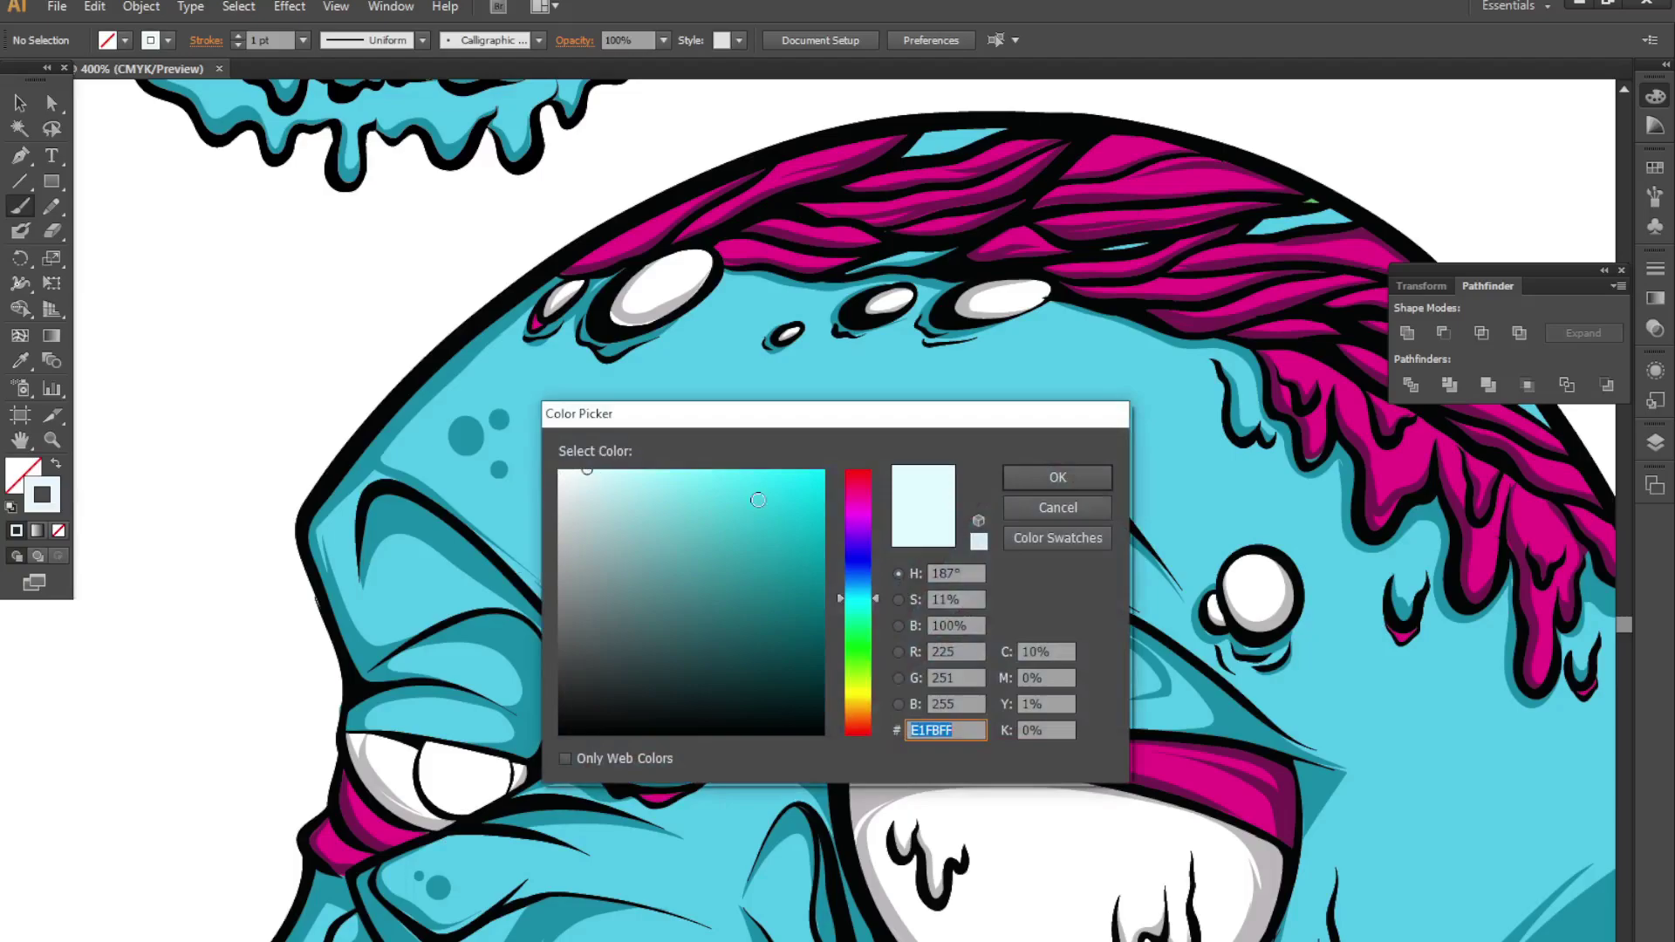
{"action": "left_click", "coordinate": [1057, 477]}
{"action": "left_click_drag", "start_coordinate": [1086, 576], "coordinate": [867, 790]}
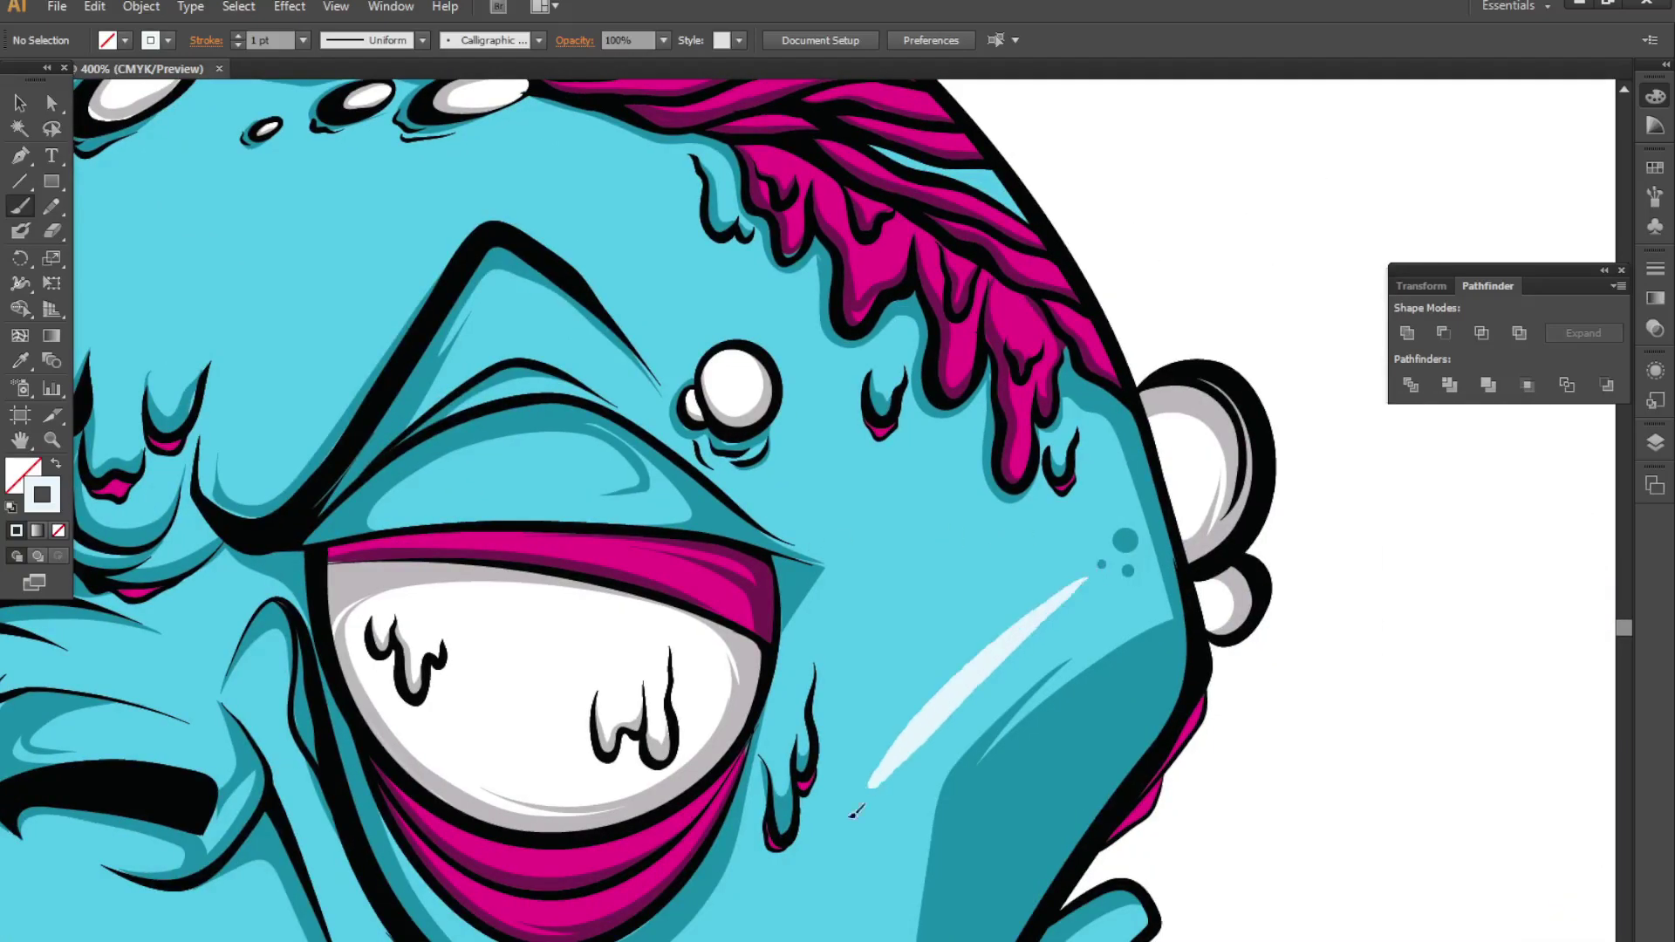
{"action": "left_click_drag", "start_coordinate": [1021, 619], "coordinate": [942, 359]}
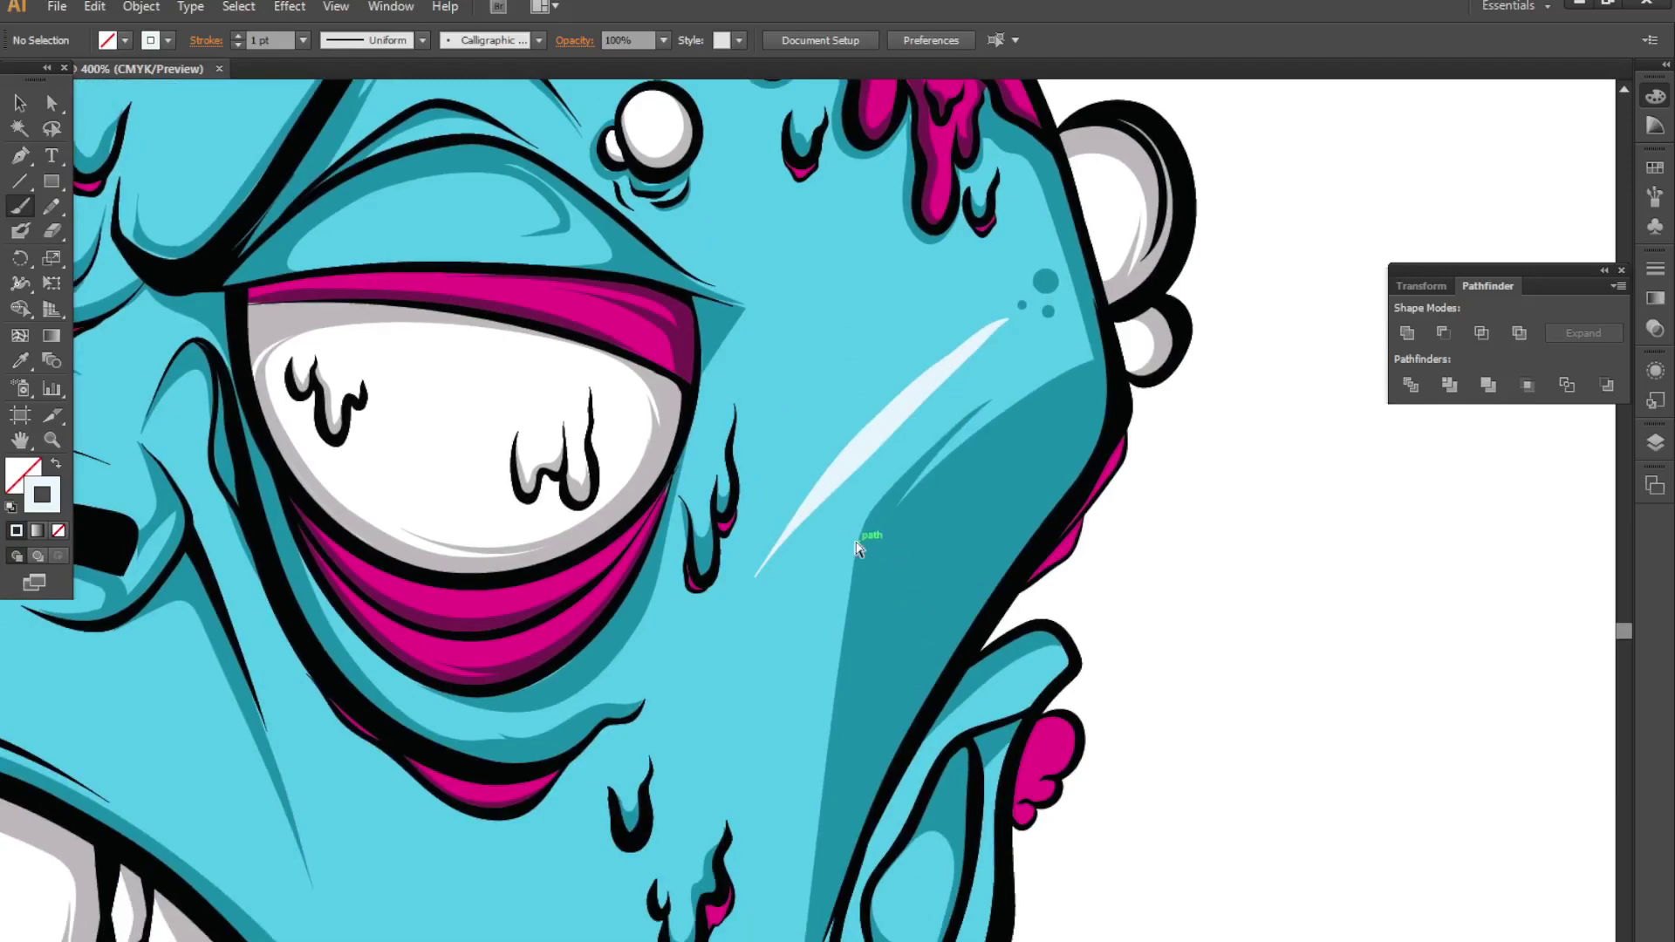
- Select and delete all pieces of the trial cheek highlight
{"action": "left_click", "coordinate": [839, 476], "text": "ctrl"}
{"action": "key", "text": "Delete"}
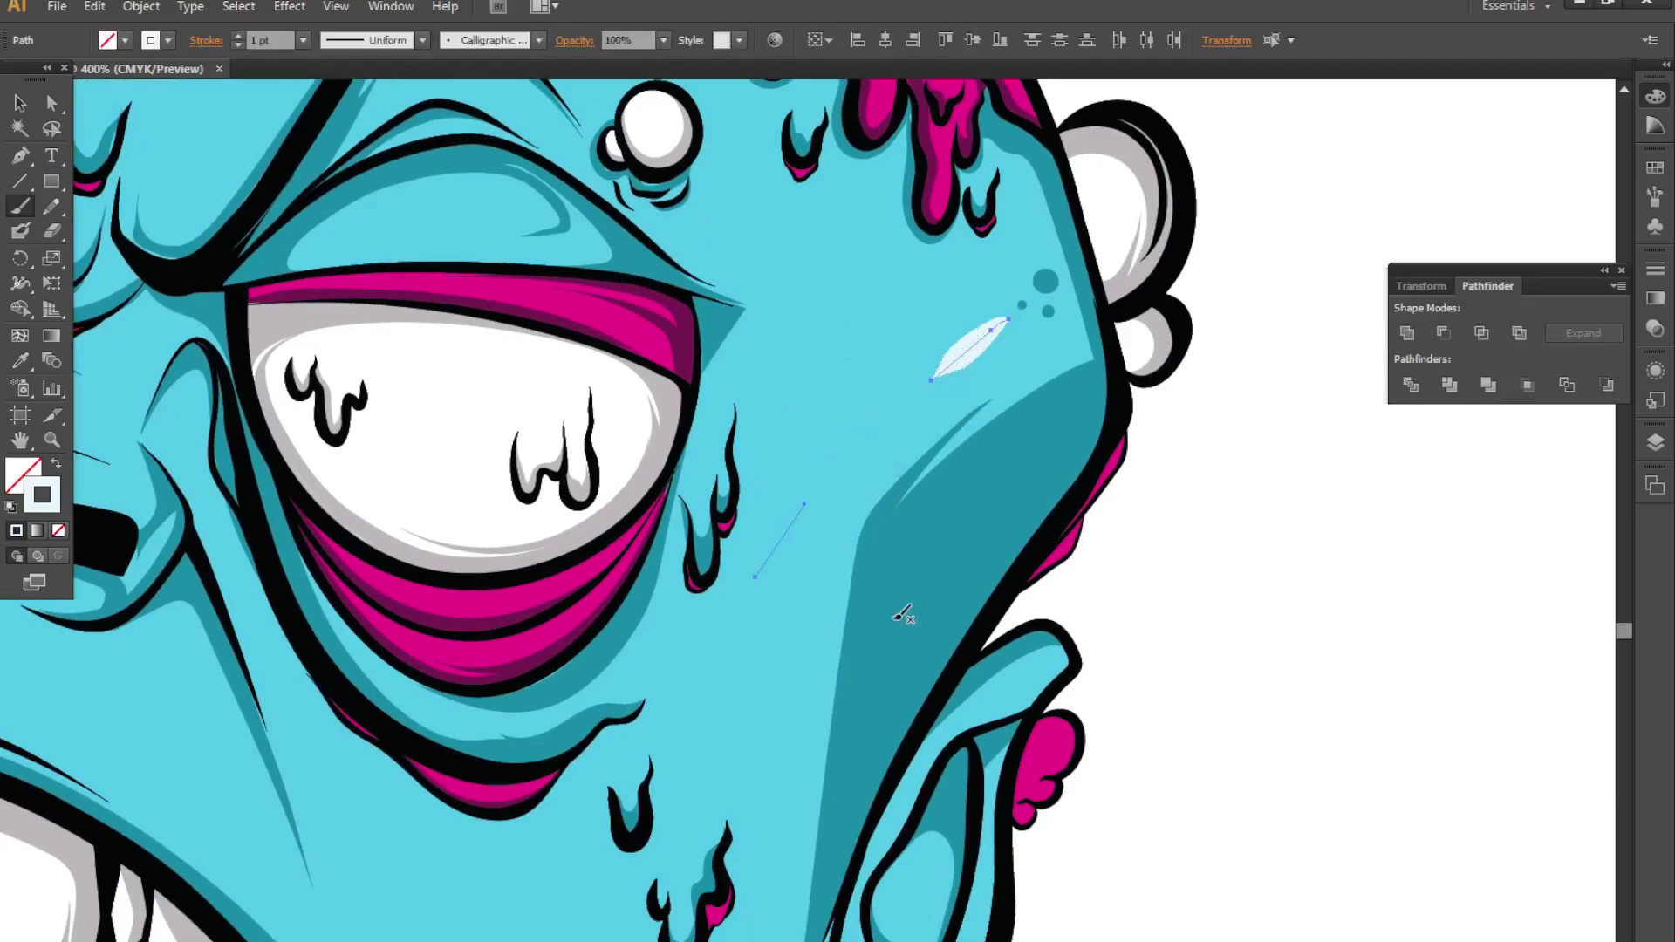
{"action": "key", "text": "Delete"}
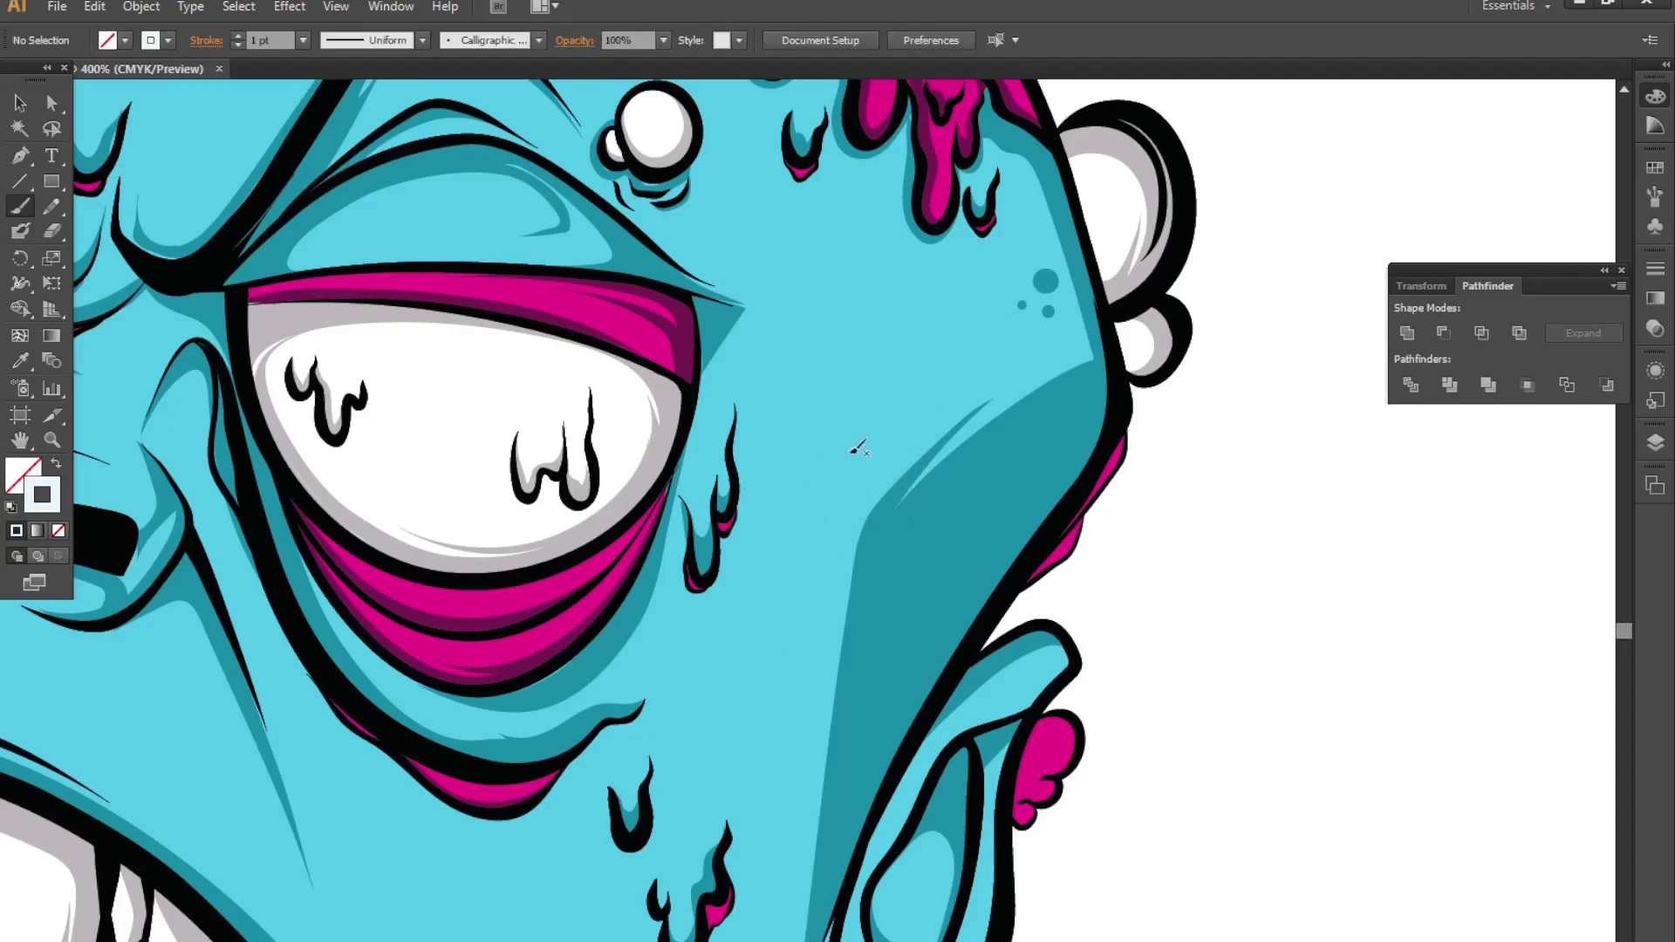
{"action": "scroll", "coordinate": [813, 514], "scroll_direction": "left", "scroll_amount": 3}
{"action": "scroll", "coordinate": [644, 591], "scroll_direction": "left", "scroll_amount": 10}
{"action": "scroll", "coordinate": [349, 559], "scroll_direction": "left", "scroll_amount": 5}
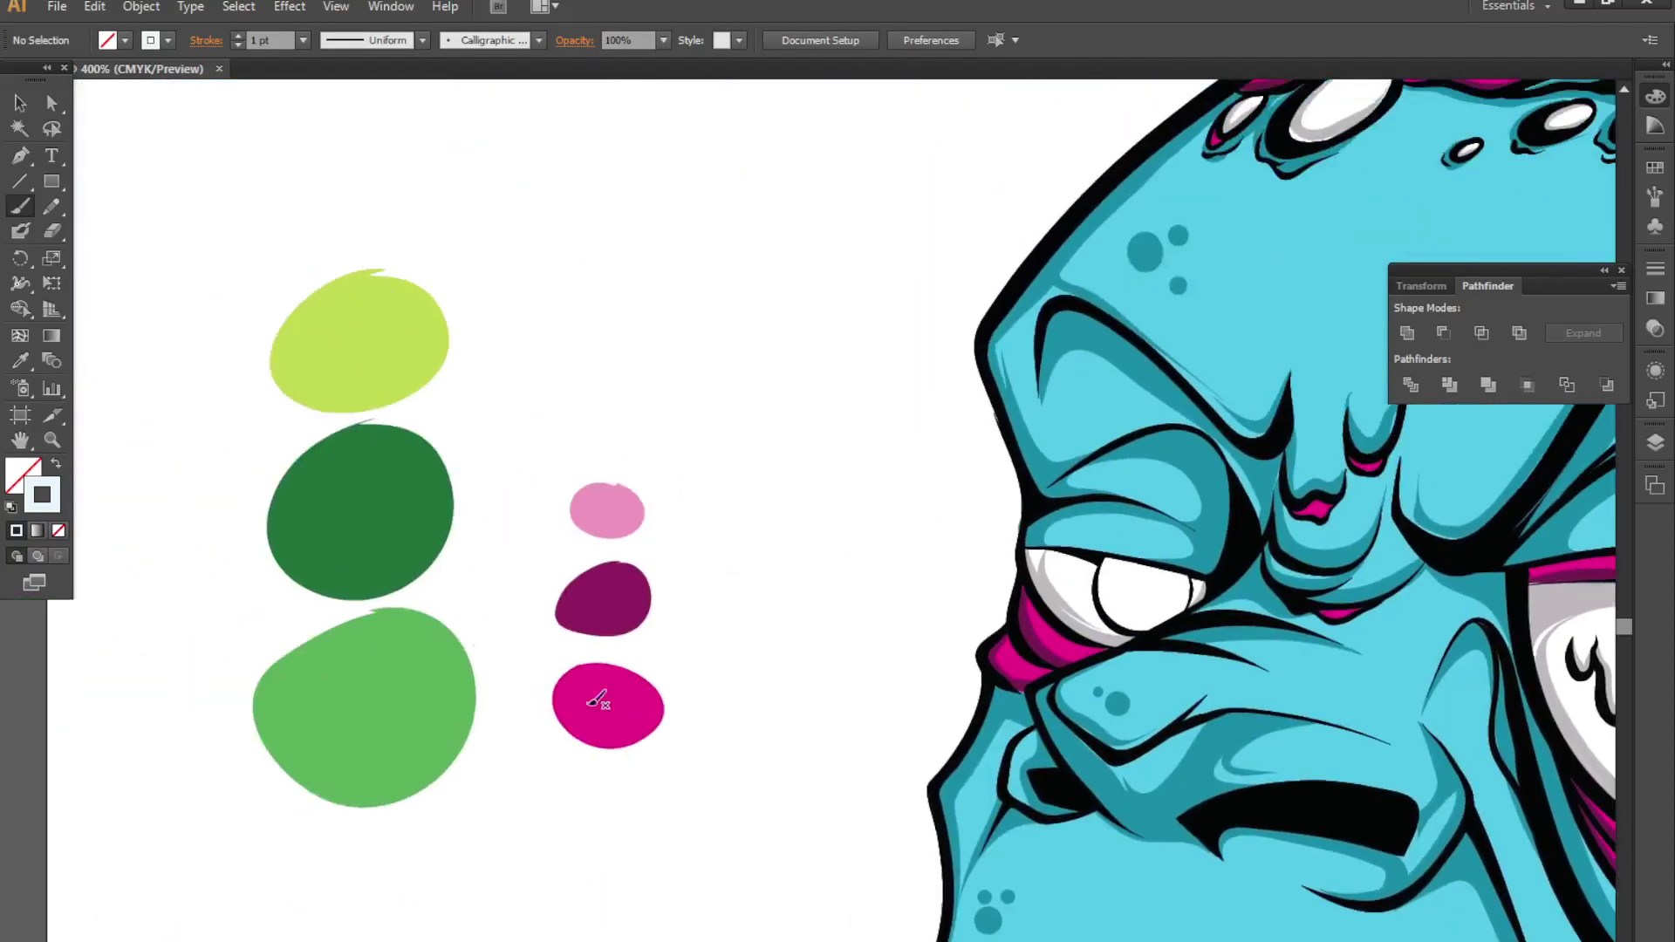
{"action": "scroll", "coordinate": [1263, 696], "scroll_direction": "right", "scroll_amount": 10}
{"action": "scroll", "coordinate": [819, 524], "scroll_direction": "up", "scroll_amount": 2}
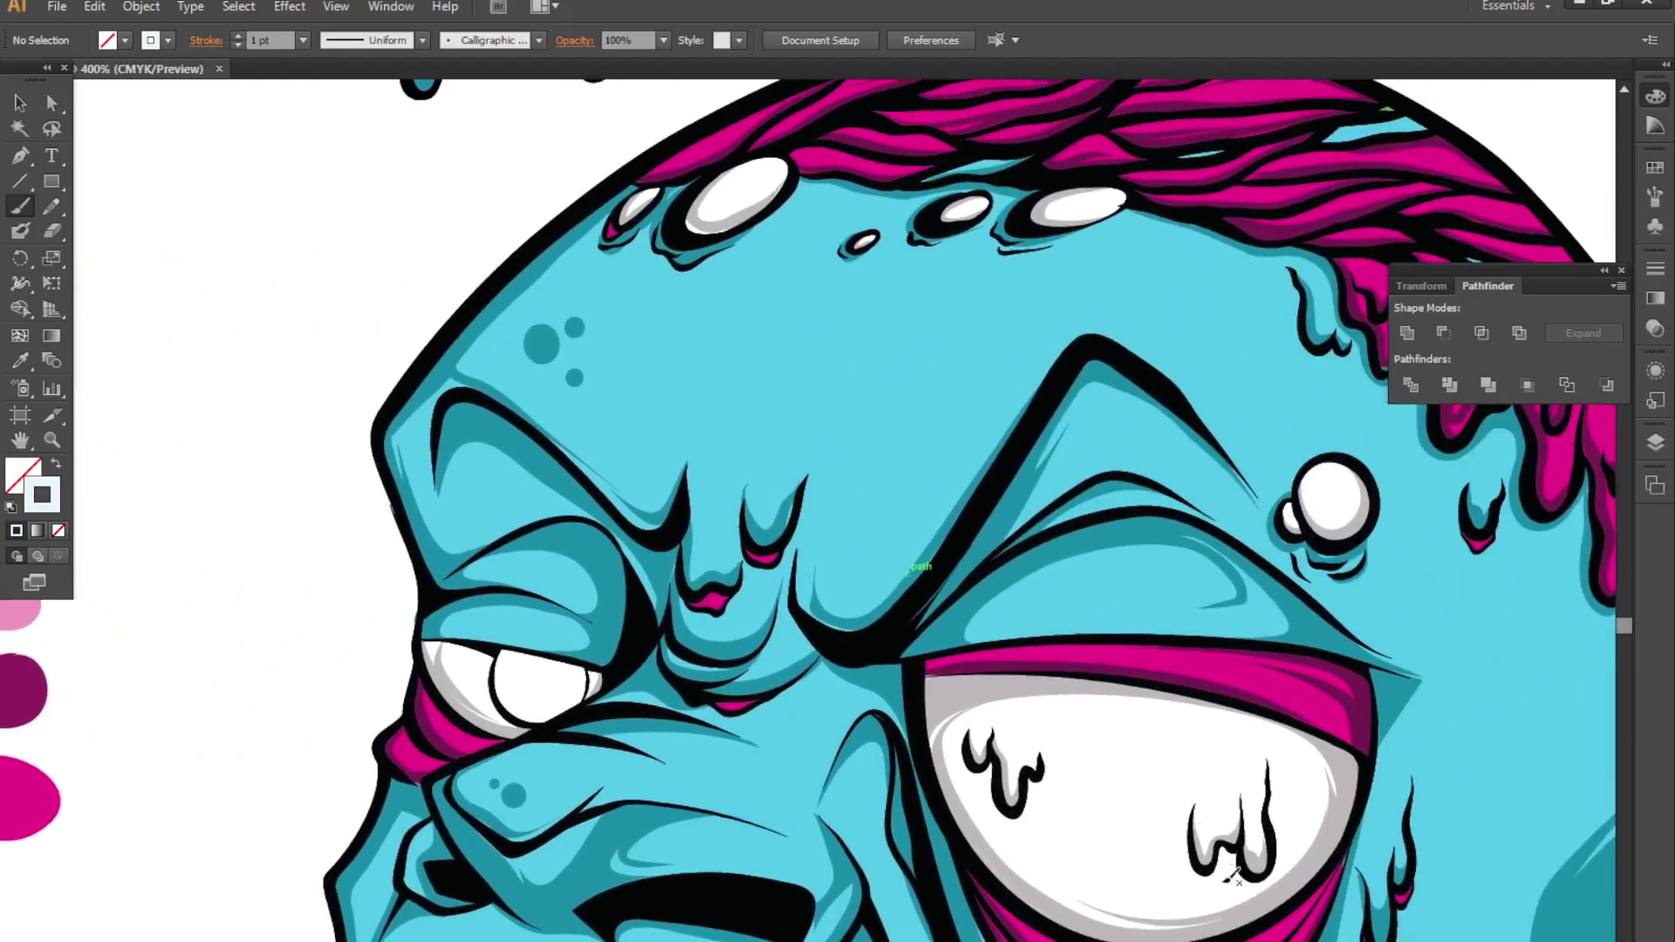
{"action": "scroll", "coordinate": [785, 628], "scroll_direction": "down", "scroll_amount": 3, "text": "alt"}
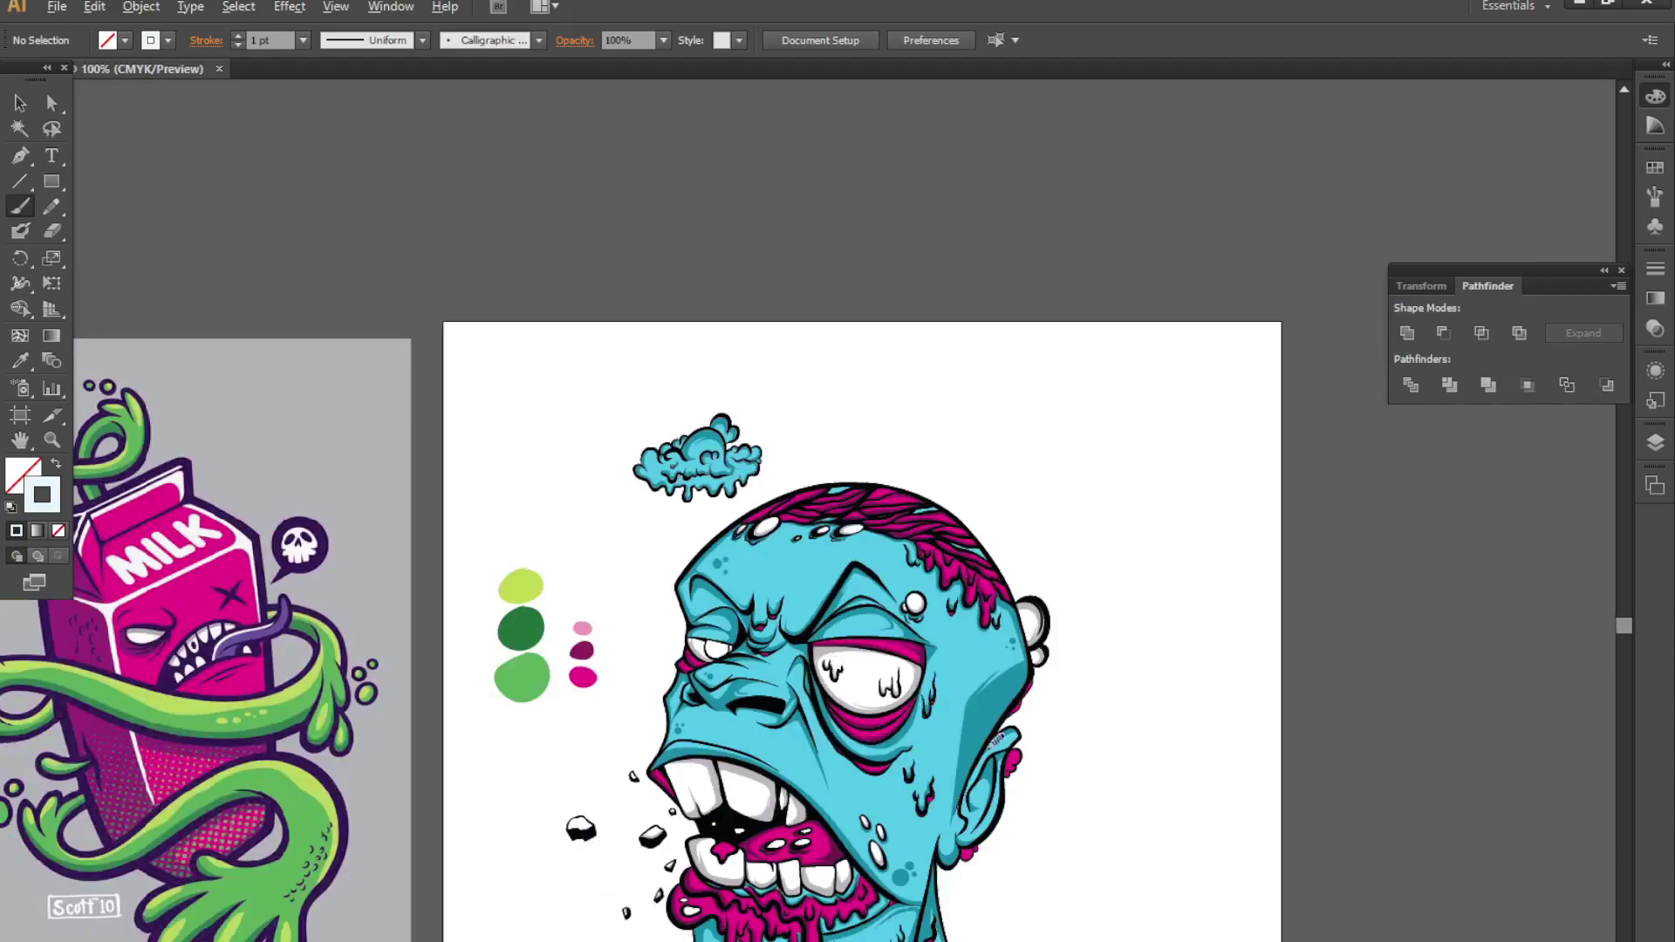
- Select and unlock Layer 2 copy in the Layers panel
{"action": "scroll", "coordinate": [913, 788], "scroll_direction": "up", "scroll_amount": 1, "text": "alt"}
{"action": "scroll", "coordinate": [913, 788], "scroll_direction": "up", "scroll_amount": 1, "text": "alt"}
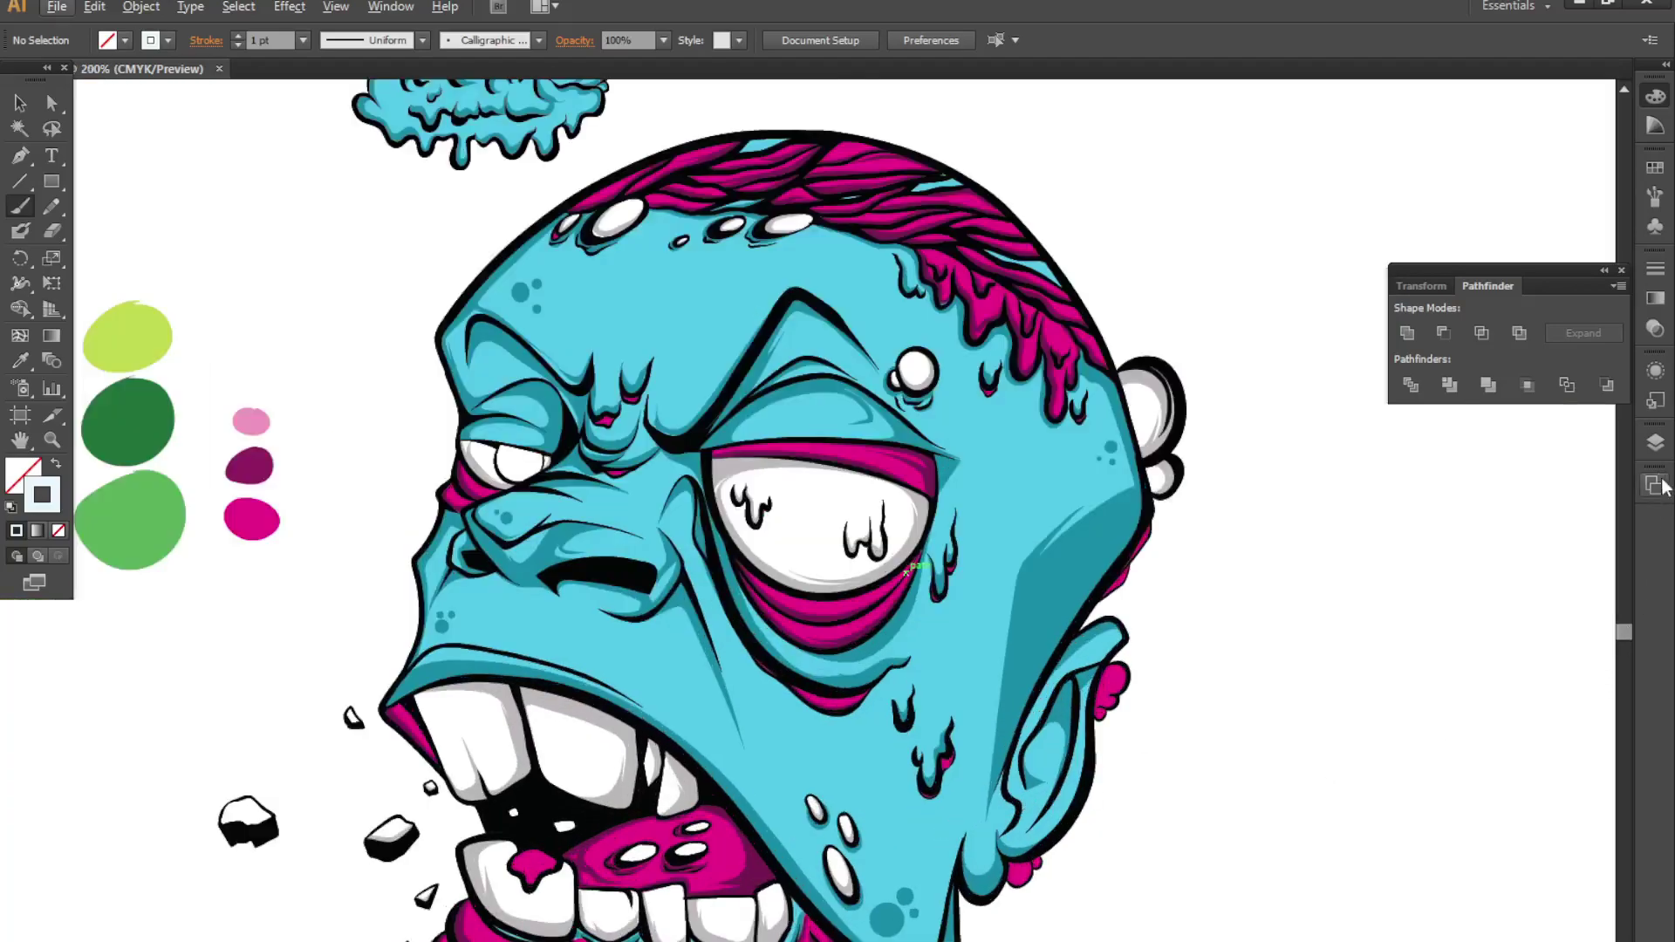
{"action": "left_click", "coordinate": [1654, 442]}
{"action": "left_click", "coordinate": [1482, 478]}
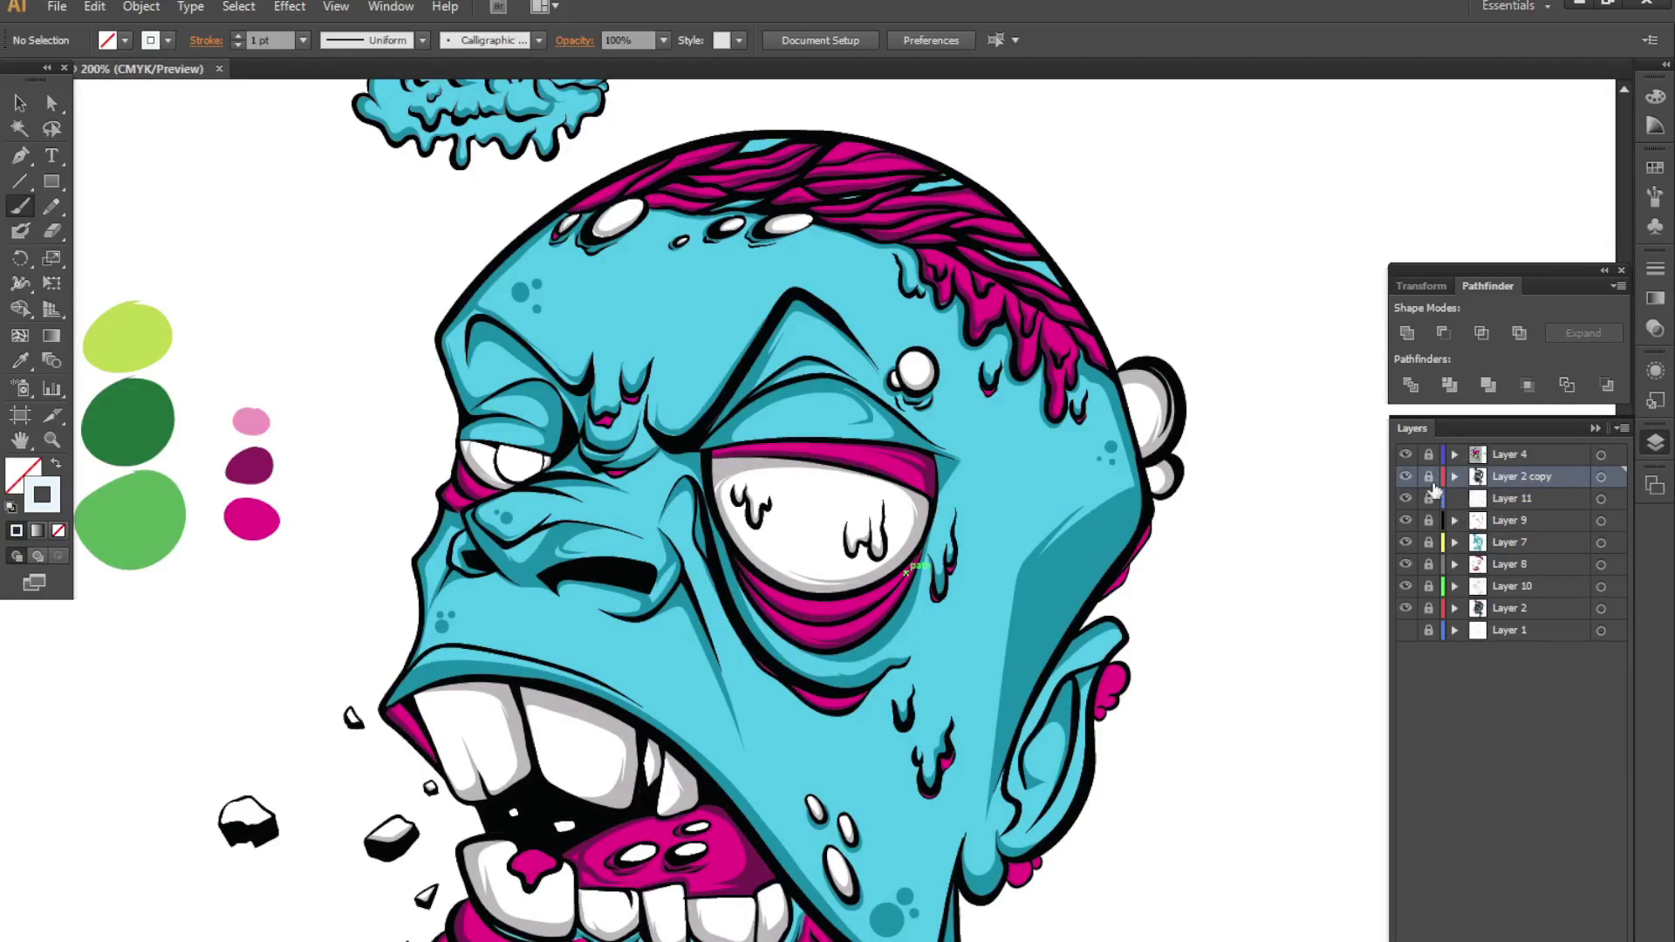
{"action": "left_click", "coordinate": [1428, 476]}
{"action": "scroll", "coordinate": [898, 471], "scroll_direction": "up", "scroll_amount": 1, "text": "alt"}
{"action": "scroll", "coordinate": [899, 471], "scroll_direction": "up", "scroll_amount": 1, "text": "alt"}
- Draw a black oval pupil in the large eye and erase a notch from its left side
{"action": "key", "text": "n"}
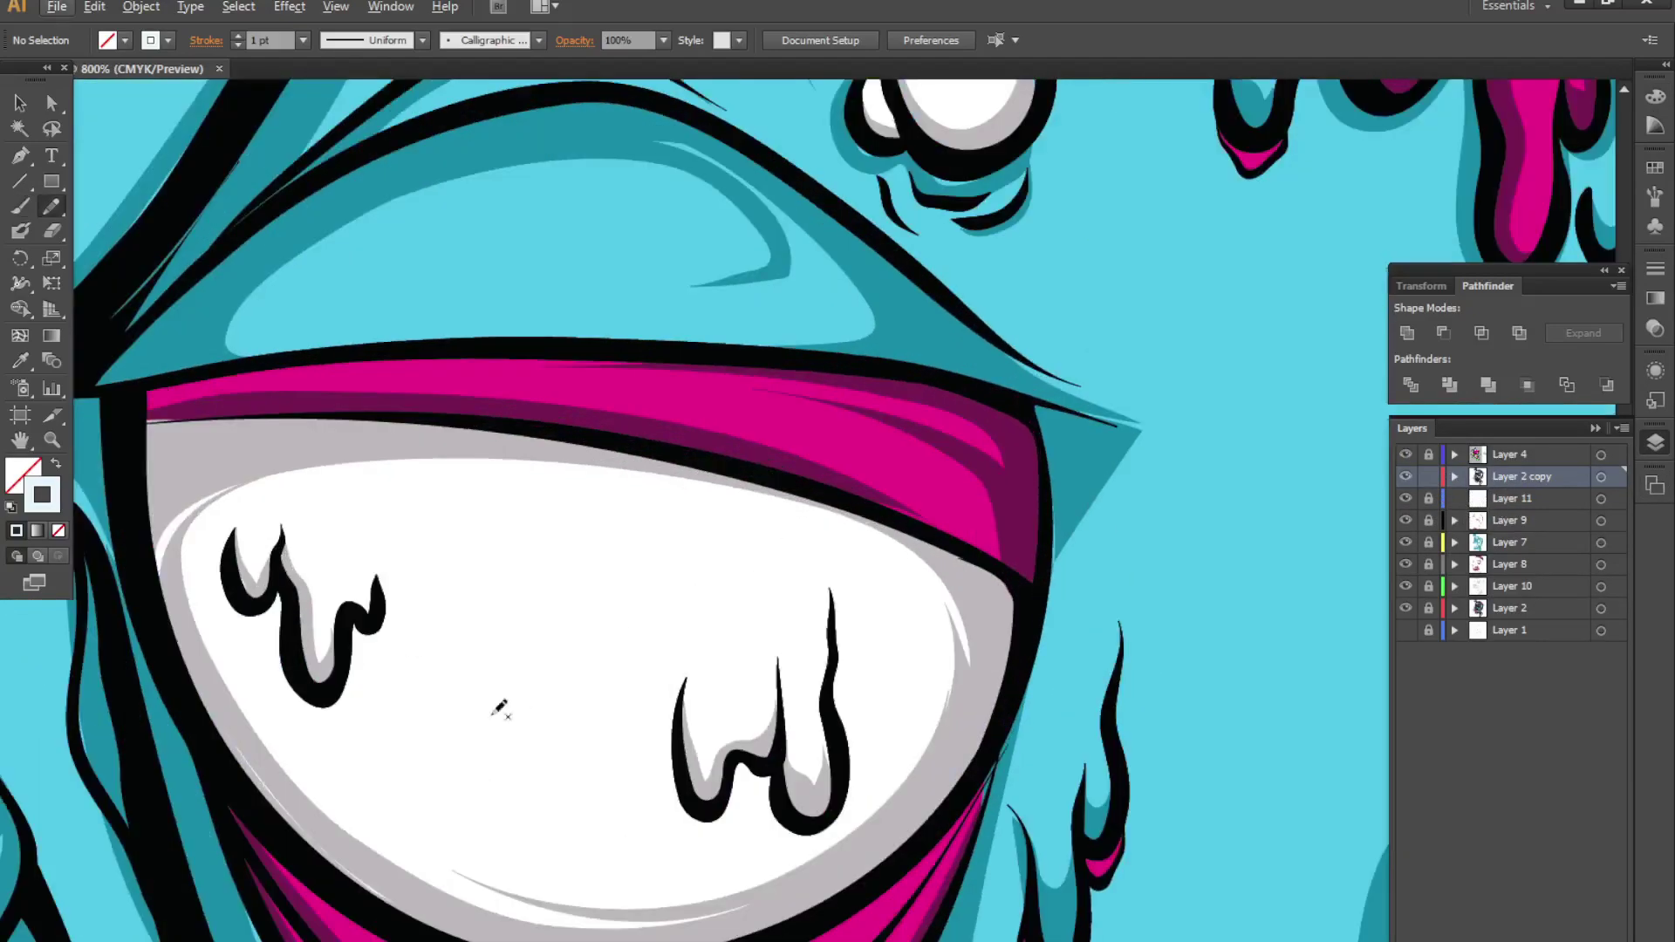
{"action": "key", "text": "shift+x"}
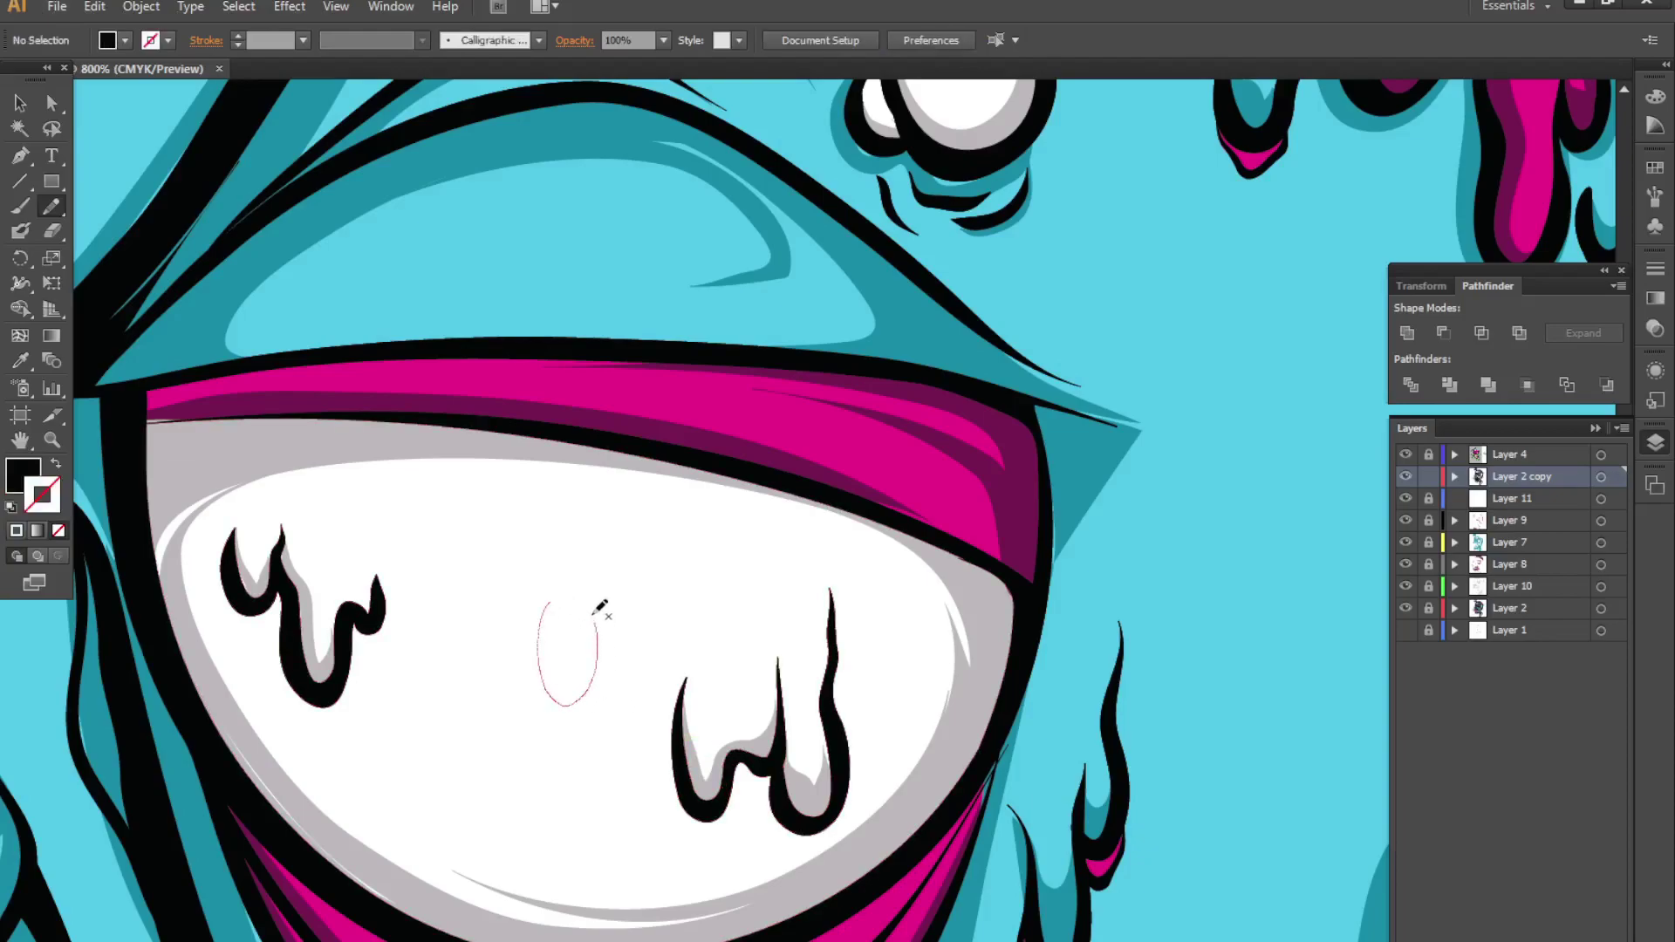
{"action": "left_click_drag", "start_coordinate": [546, 624], "coordinate": [544, 620]}
{"action": "key", "text": "shift+e"}
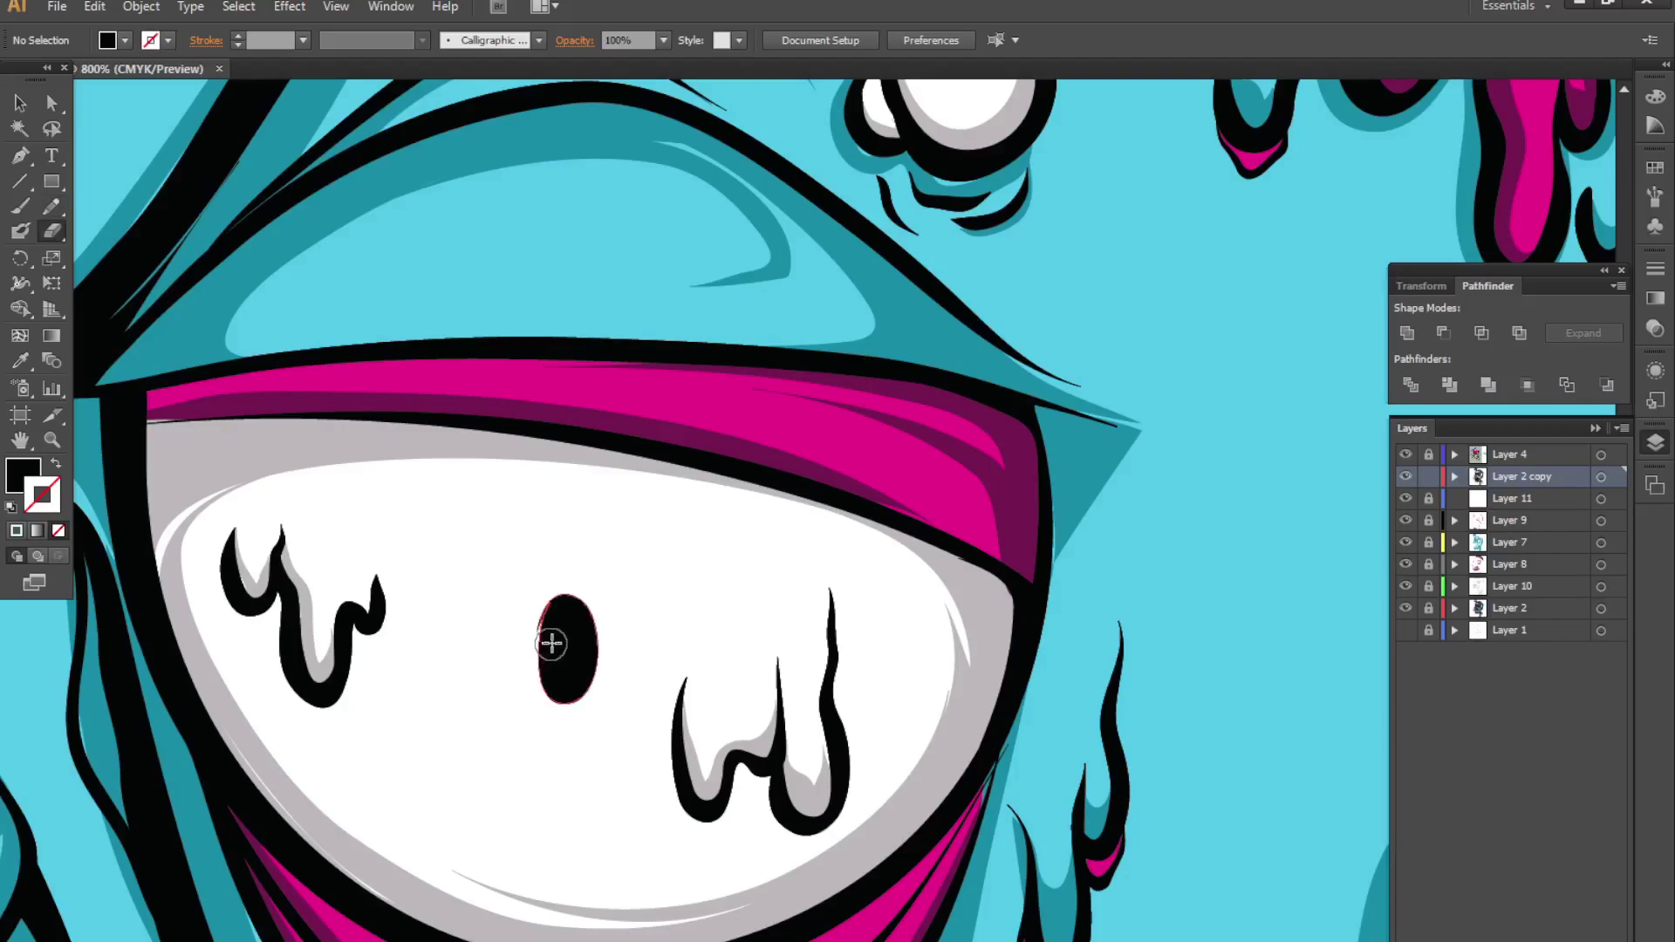
{"action": "left_click_drag", "start_coordinate": [551, 644], "coordinate": [519, 644]}
{"action": "scroll", "coordinate": [519, 643], "scroll_direction": "down", "scroll_amount": 1}
{"action": "scroll", "coordinate": [497, 635], "scroll_direction": "down", "scroll_amount": 1}
- On Layer 11, sample the face cyan and lighten the fill to pale cyan CFF1F9
{"action": "scroll", "coordinate": [683, 523], "scroll_direction": "down", "scroll_amount": 3}
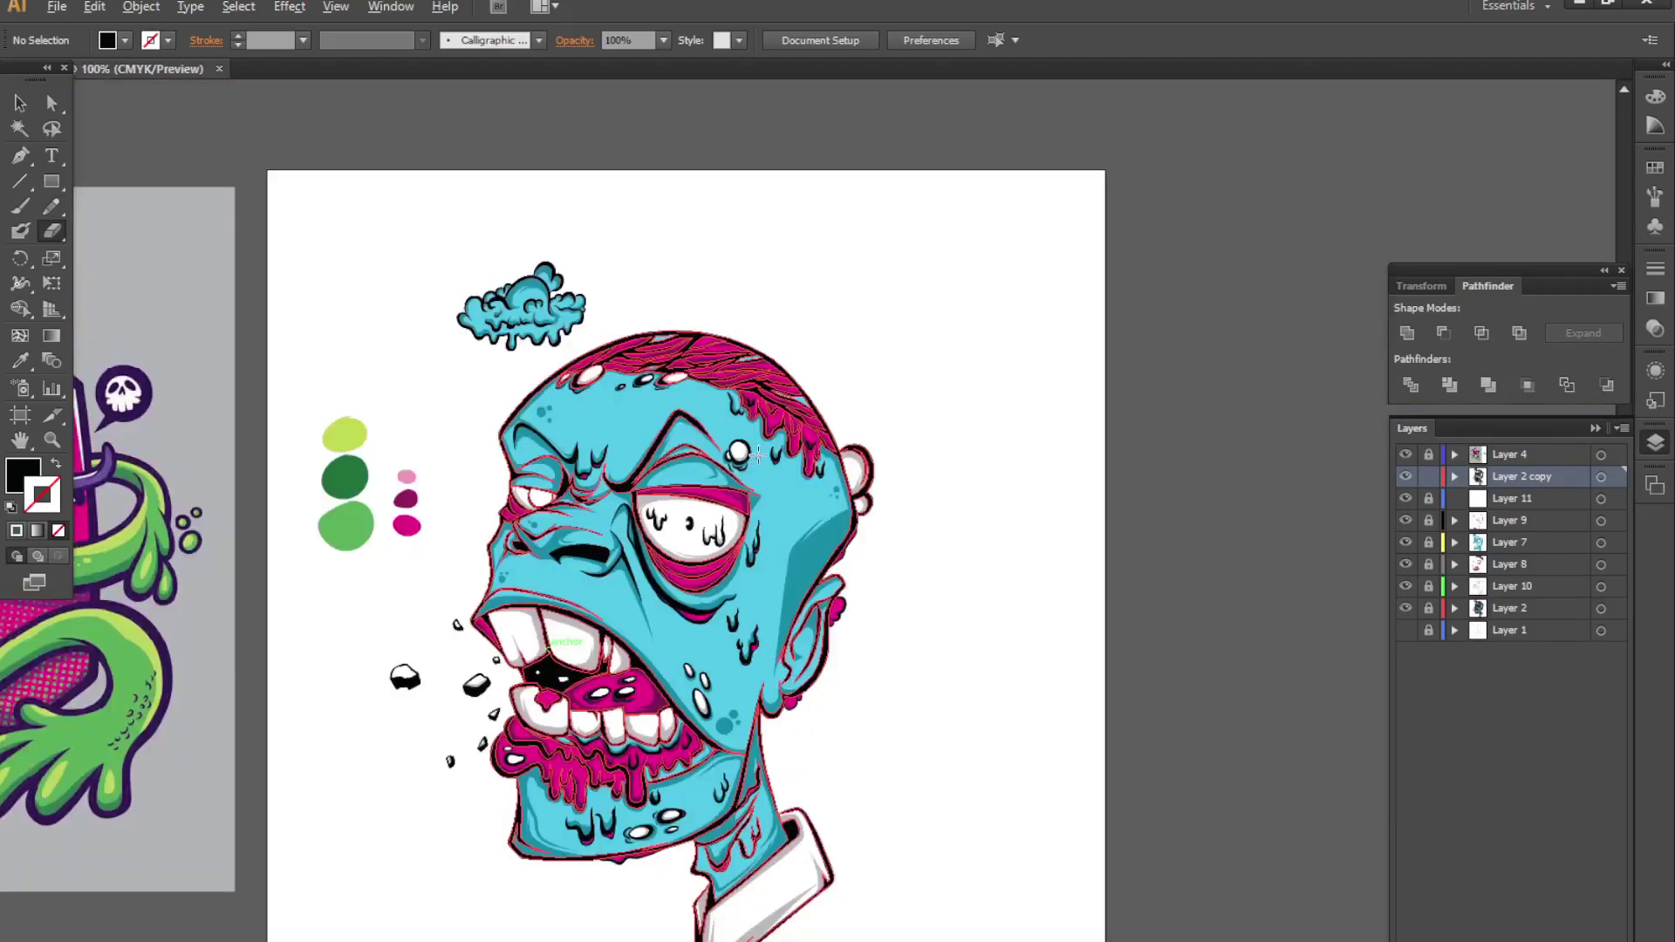
{"action": "scroll", "coordinate": [643, 489], "scroll_direction": "up", "scroll_amount": 1}
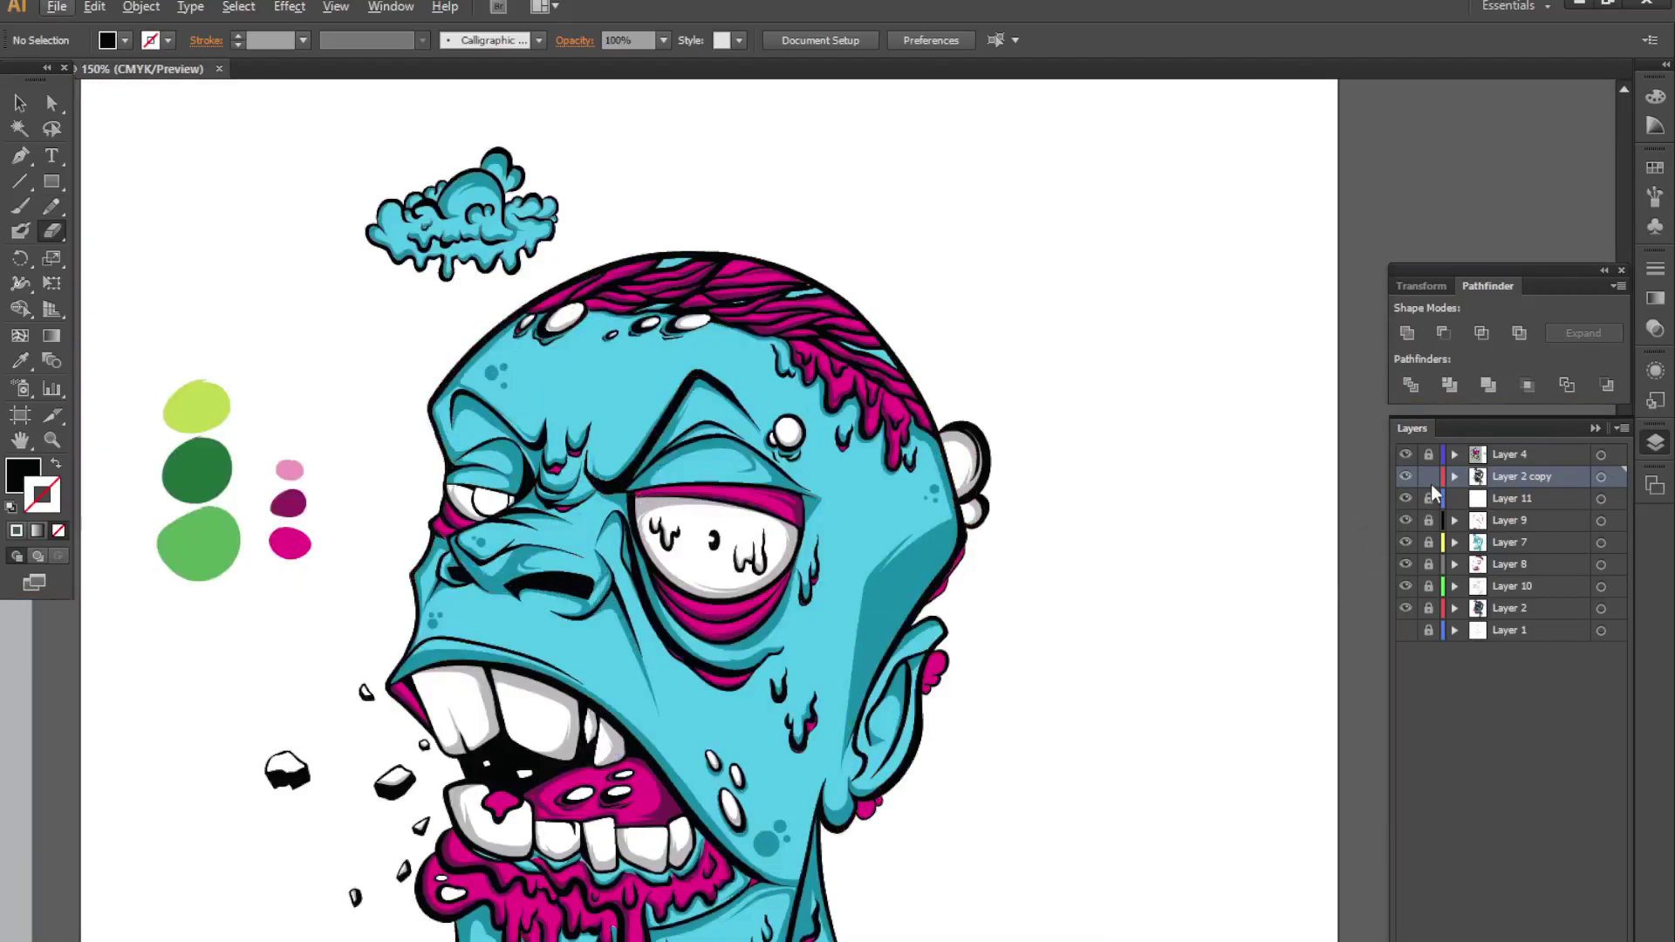
{"action": "left_click", "coordinate": [1506, 500]}
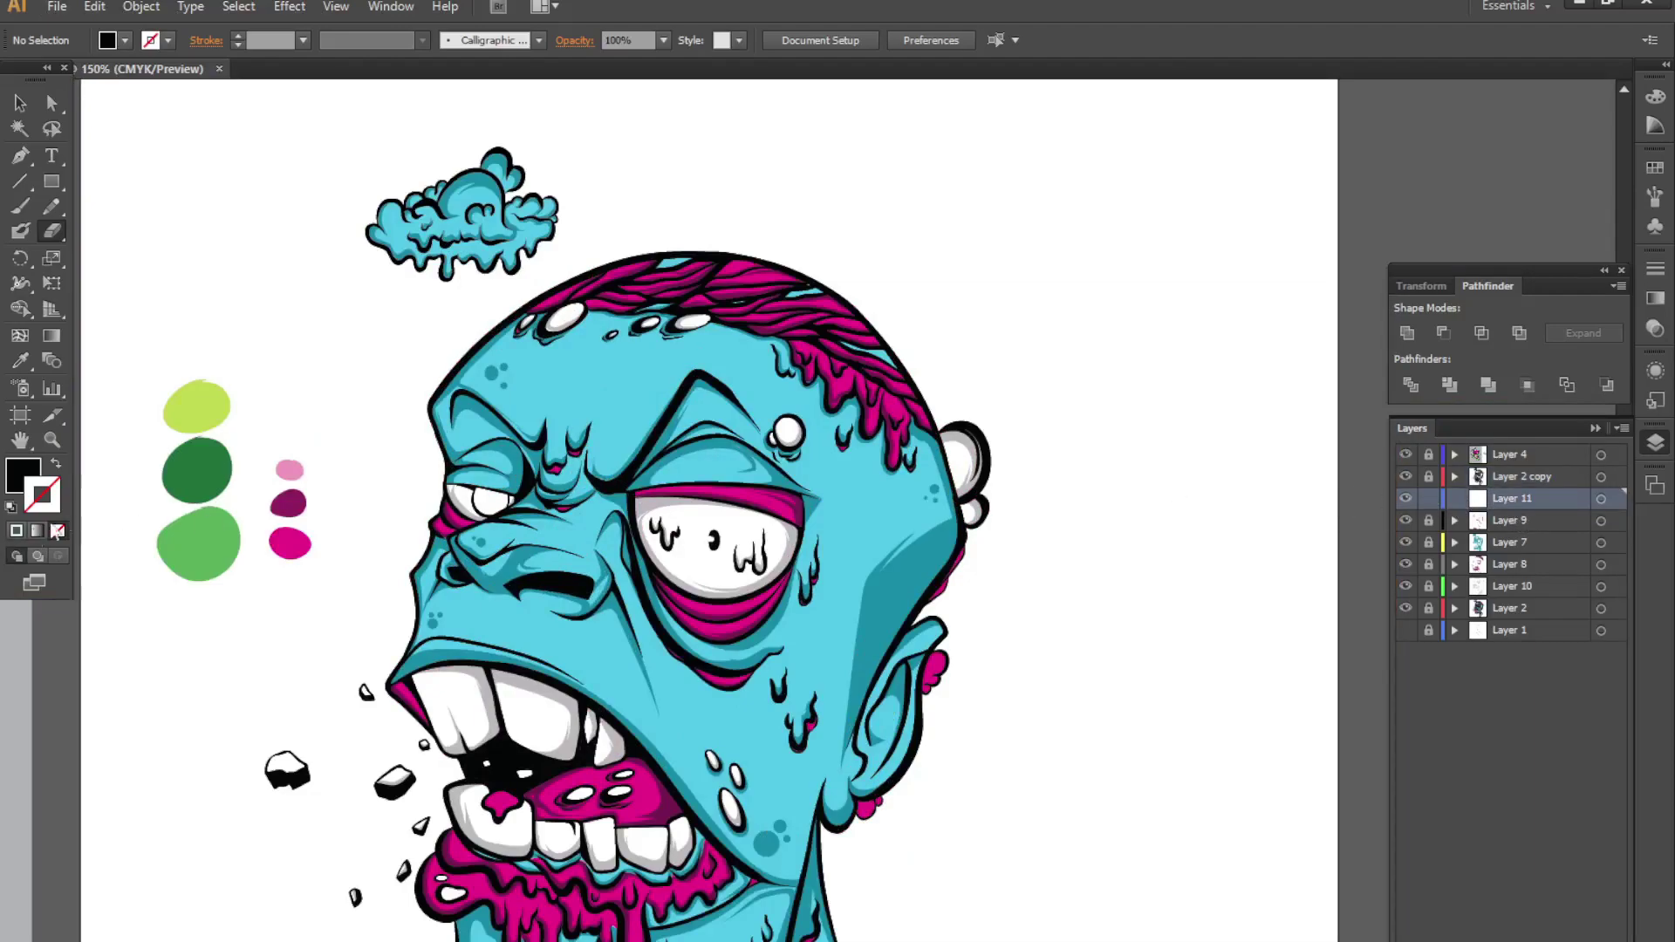
{"action": "key", "text": "i"}
{"action": "left_click", "coordinate": [667, 722]}
{"action": "double_click", "coordinate": [25, 485]}
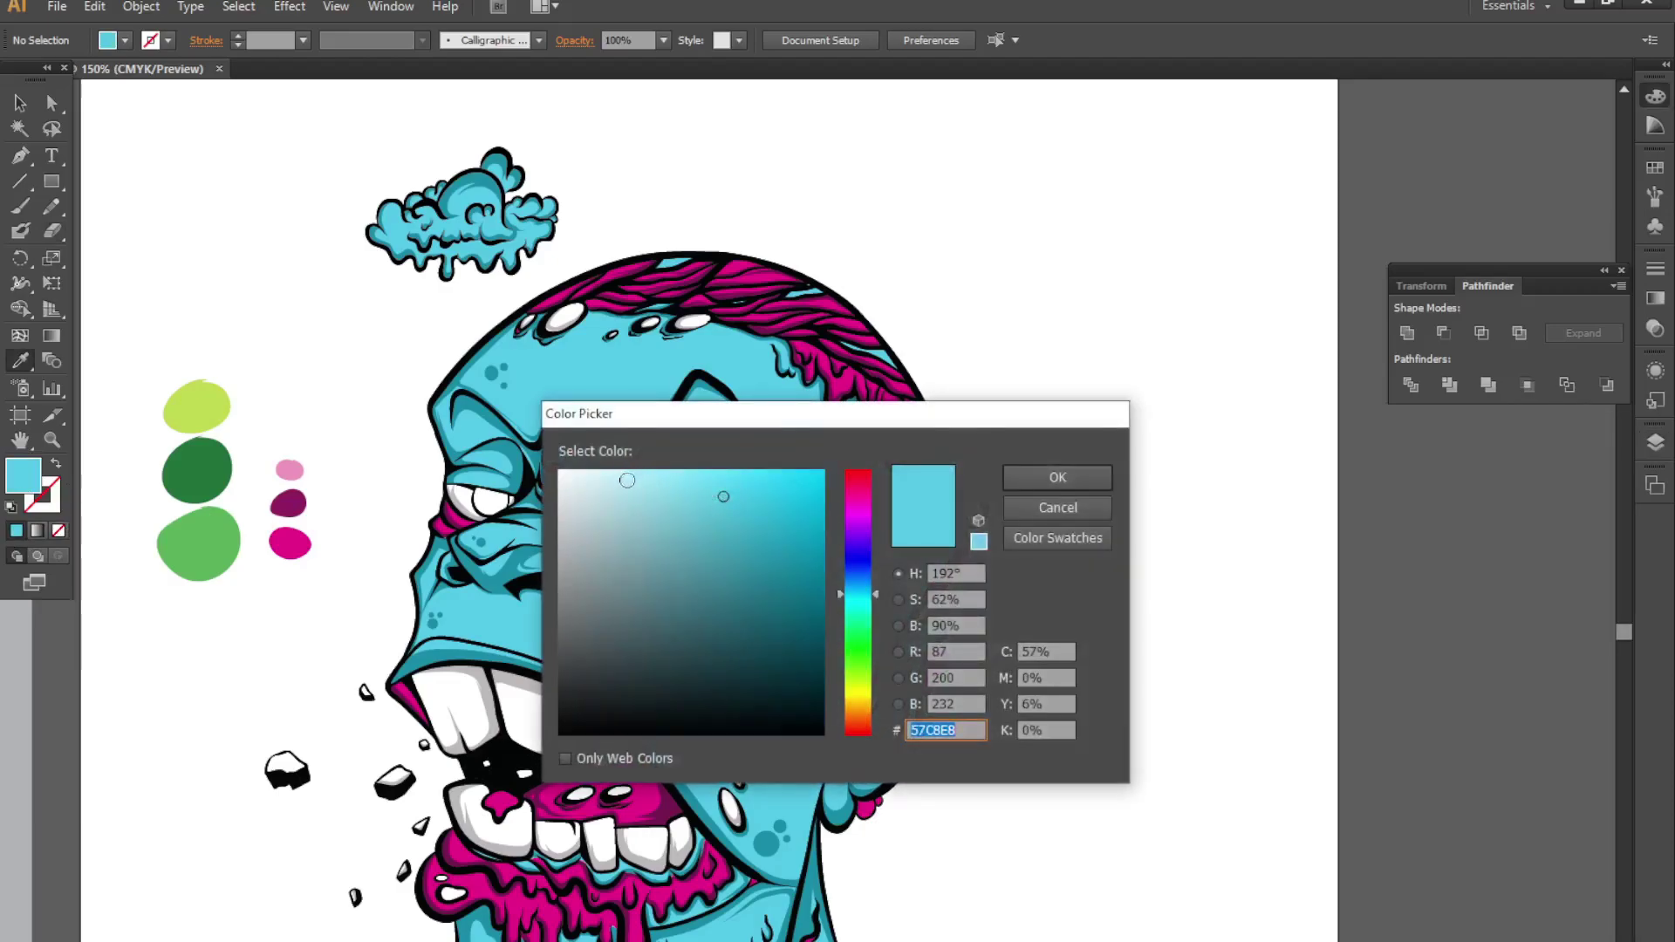
{"action": "mouse_move", "coordinate": [626, 480]}
{"action": "left_mouse_down"}
{"action": "mouse_move", "coordinate": [822, 679]}
{"action": "mouse_move", "coordinate": [596, 474]}
{"action": "left_mouse_up"}
- Confirm the pale cyan fill and frame the head's right cheek and ear
{"action": "left_click", "coordinate": [1026, 483]}
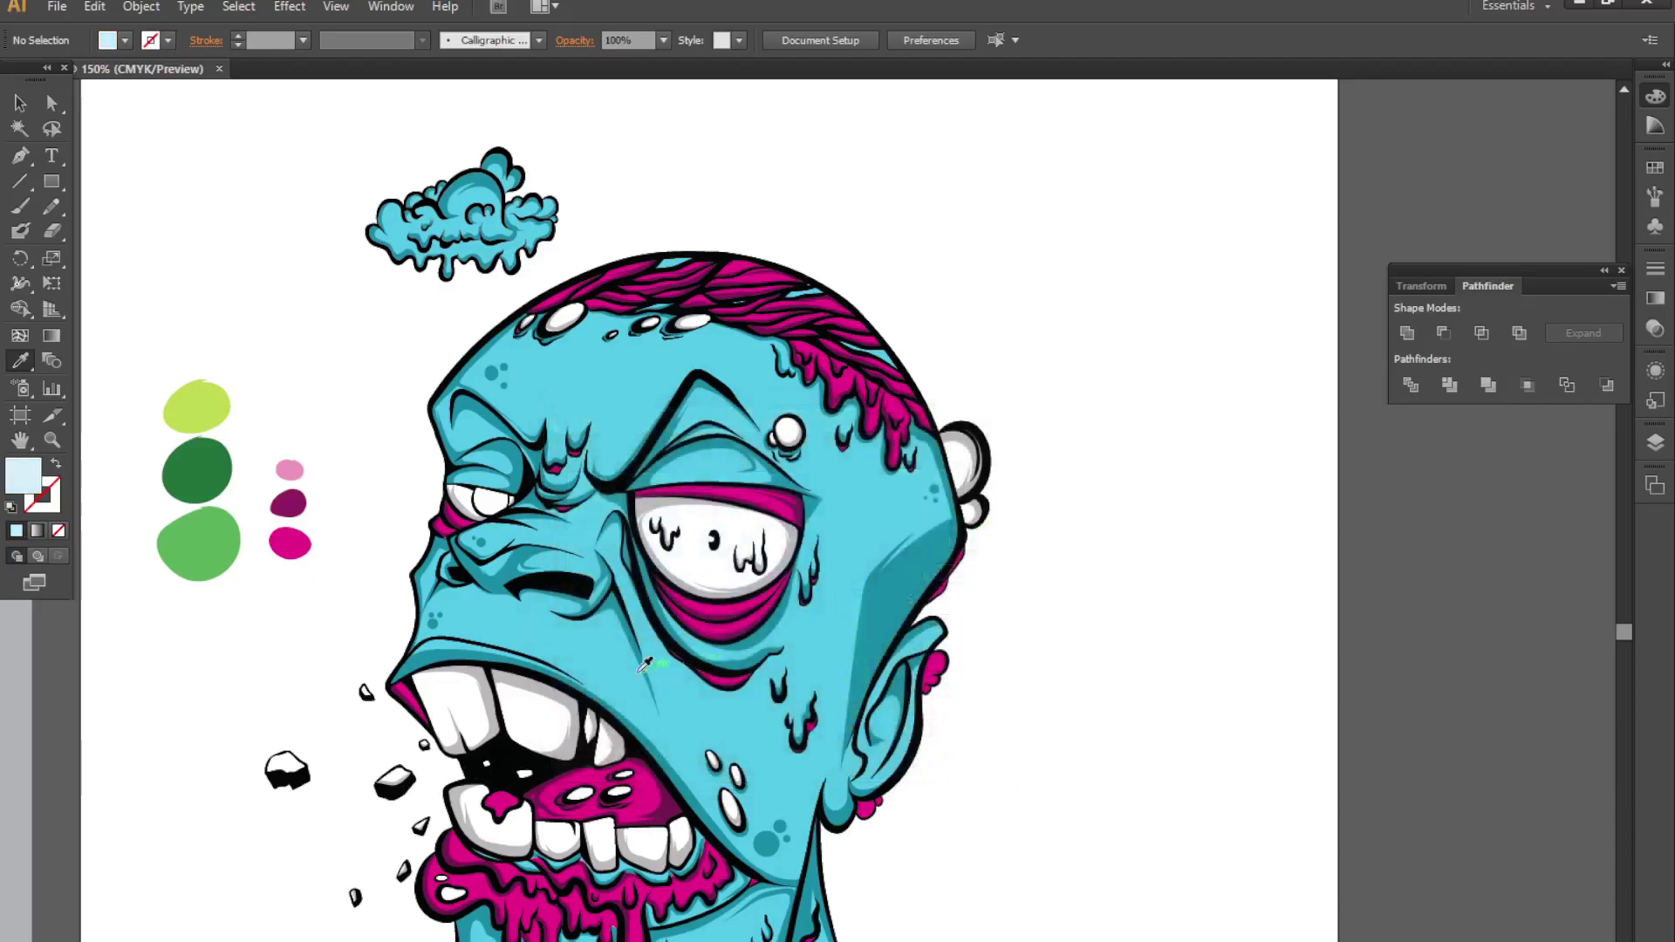
{"action": "key", "text": "ctrl+plus"}
{"action": "key", "text": "ctrl+plus"}
{"action": "key", "text": "b"}
{"action": "left_click_drag", "start_coordinate": [1092, 733], "coordinate": [854, 739]}
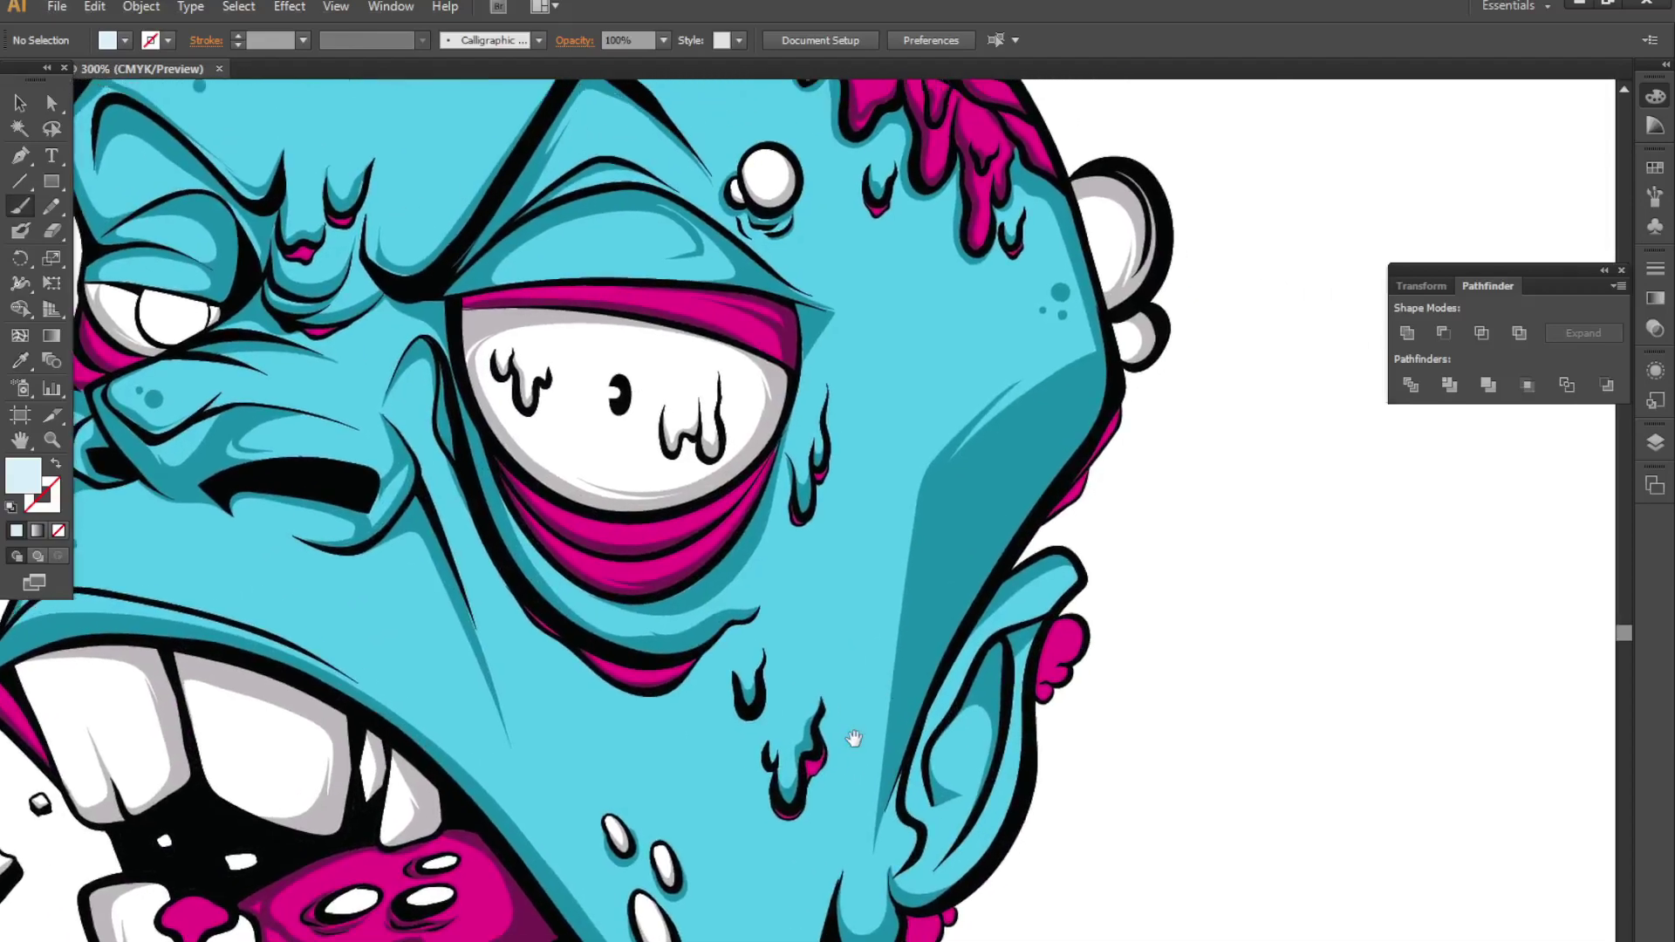
{"action": "key", "text": "ctrl+minus"}
{"action": "key", "text": "ctrl+minus"}
{"action": "key", "text": "ctrl+minus"}
{"action": "key", "text": "ctrl+plus"}
{"action": "key", "text": "ctrl+plus"}
{"action": "key", "text": "ctrl+plus"}
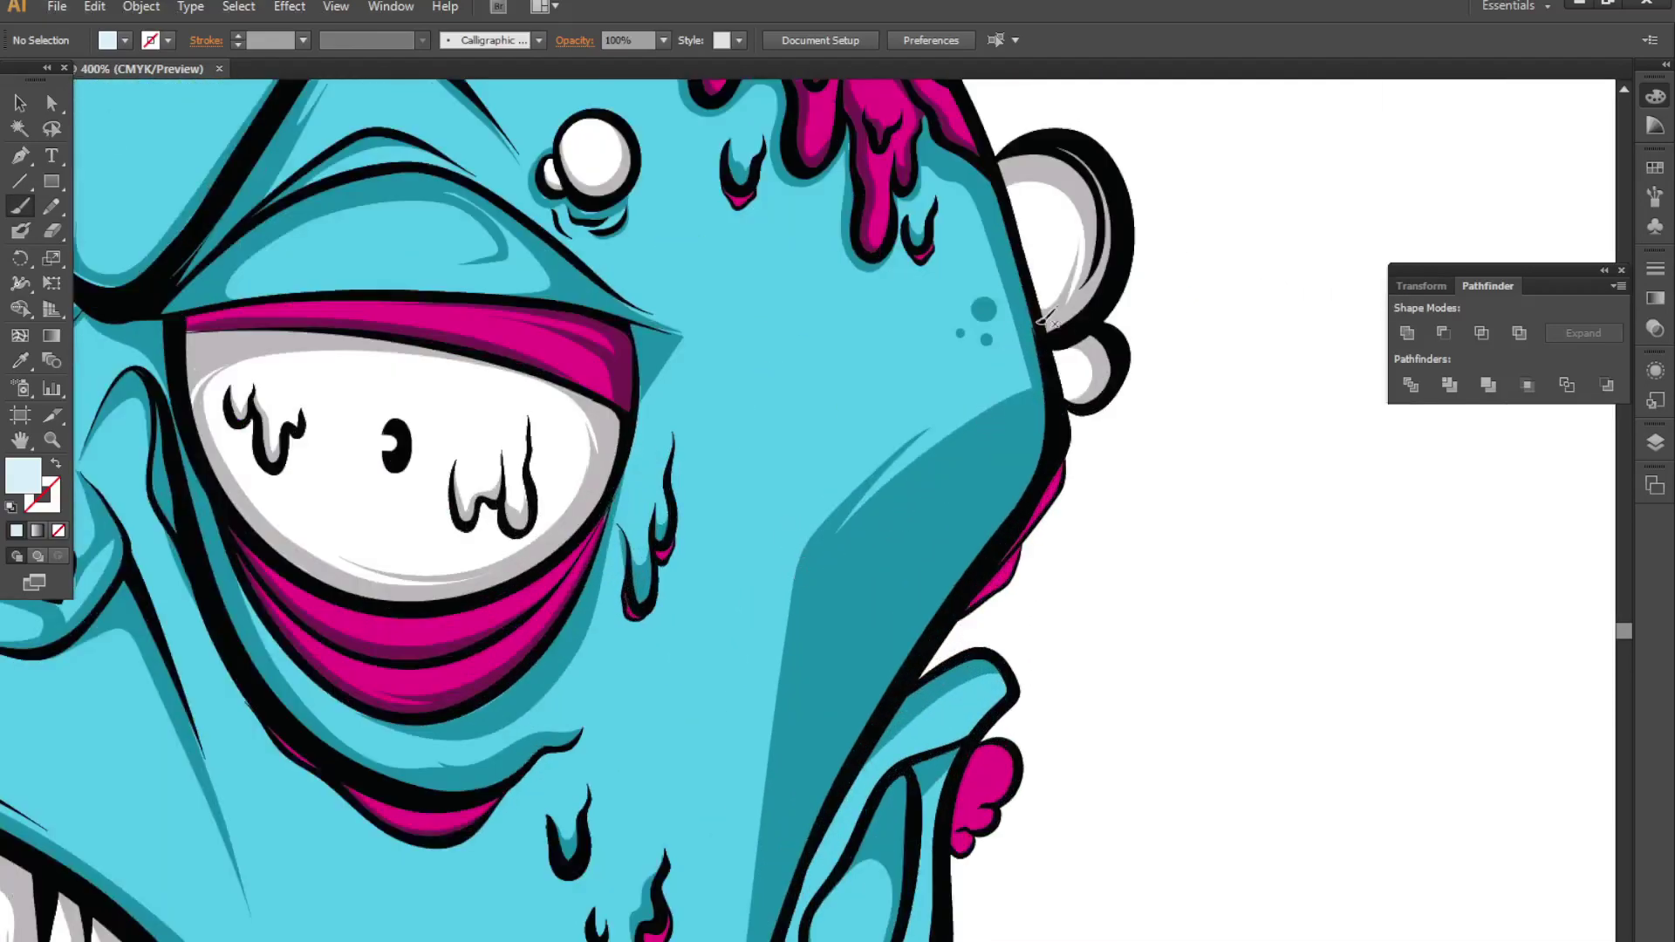
- Brush a thin pale highlight from the ear down the head's right edge, retrying until right
{"action": "left_click_drag", "start_coordinate": [1040, 312], "coordinate": [716, 934]}
{"action": "key", "text": "ctrl+z"}
{"action": "mouse_move", "coordinate": [1041, 365]}
{"action": "left_mouse_down"}
{"action": "mouse_move", "coordinate": [1052, 433]}
{"action": "mouse_move", "coordinate": [732, 938]}
{"action": "left_mouse_up"}
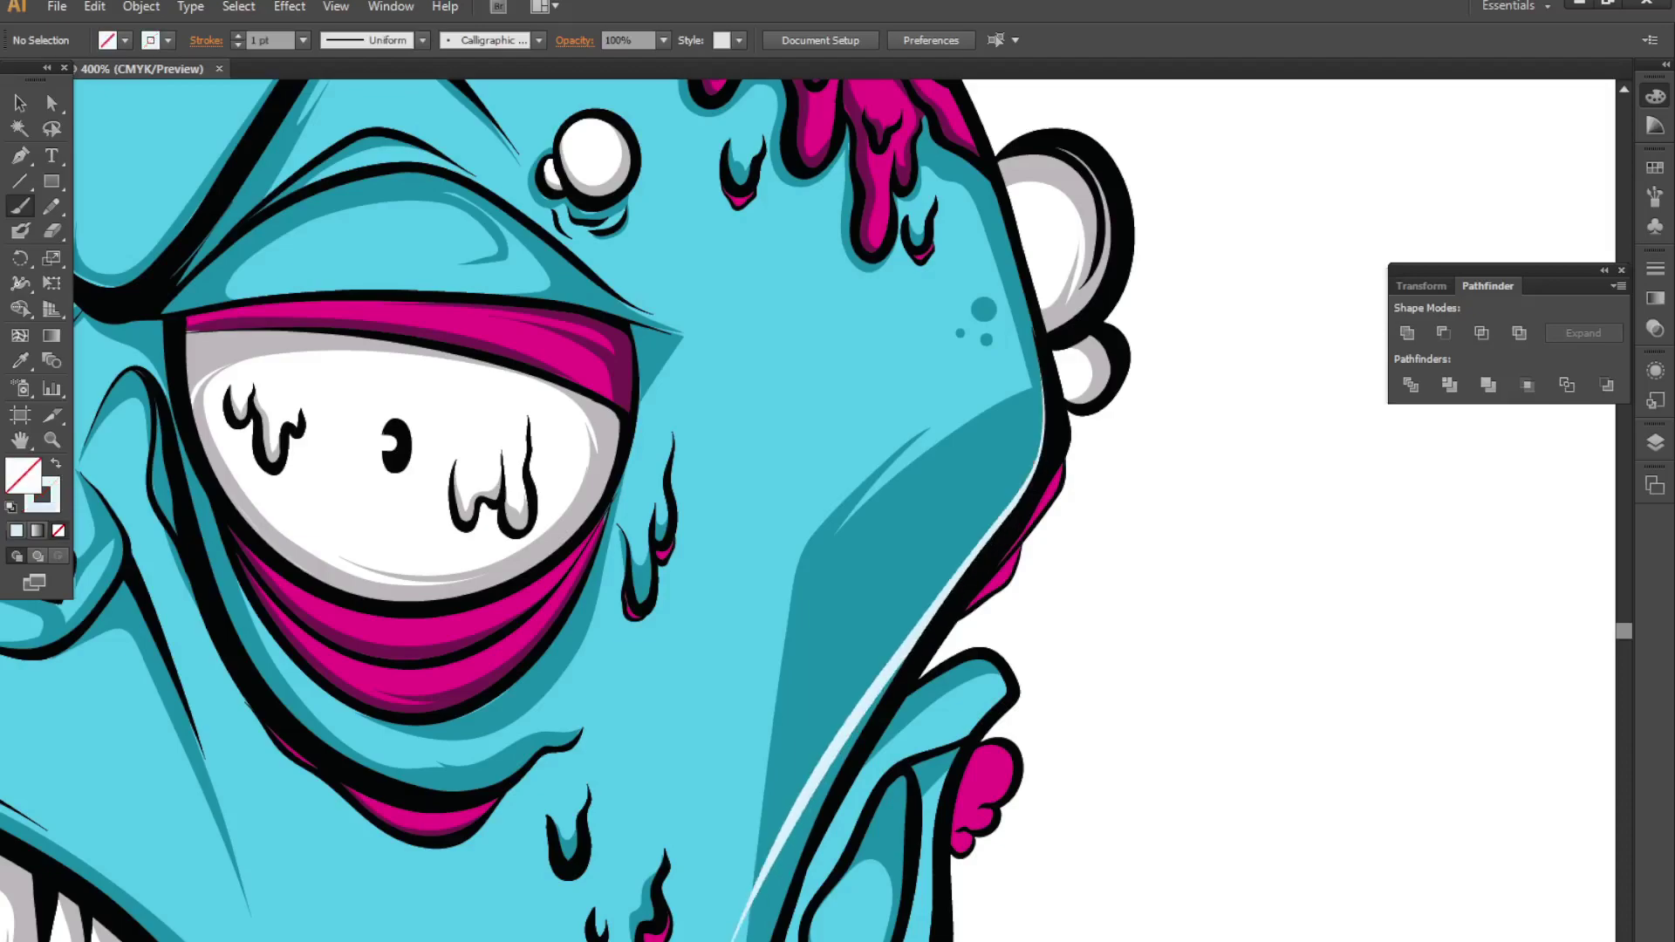
{"action": "key", "text": "ctrl+z"}
{"action": "key", "text": "ctrl+z"}
{"action": "left_click_drag", "start_coordinate": [1036, 299], "coordinate": [903, 689]}
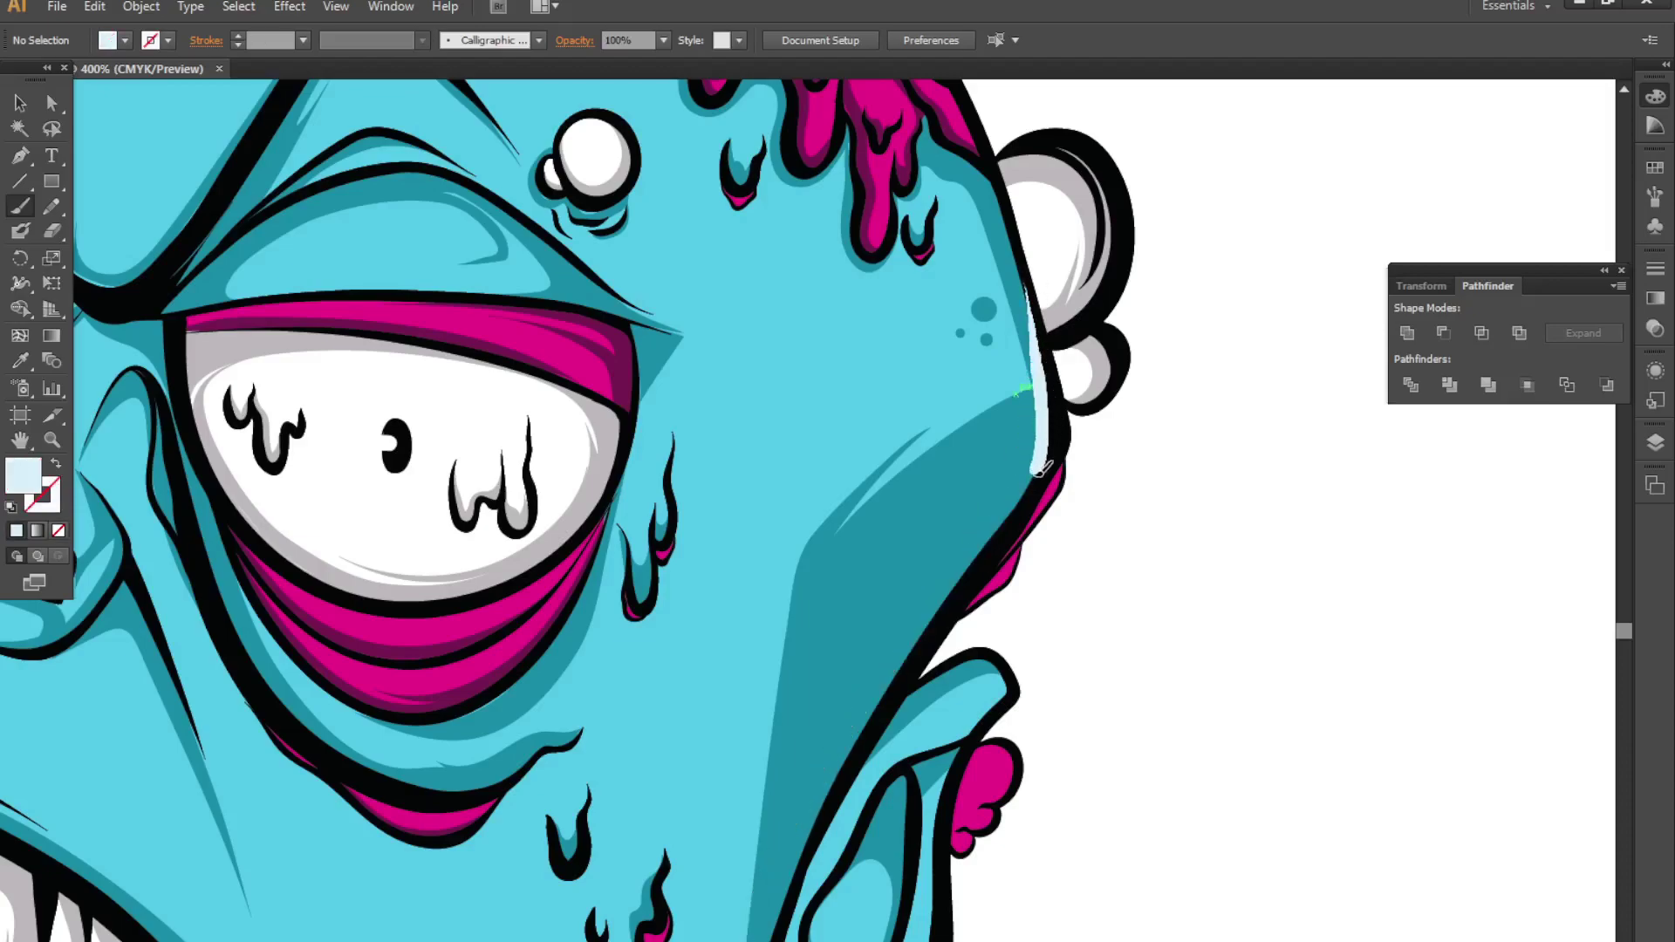
{"action": "key", "text": "ctrl+z"}
{"action": "left_click_drag", "start_coordinate": [1042, 314], "coordinate": [864, 724]}
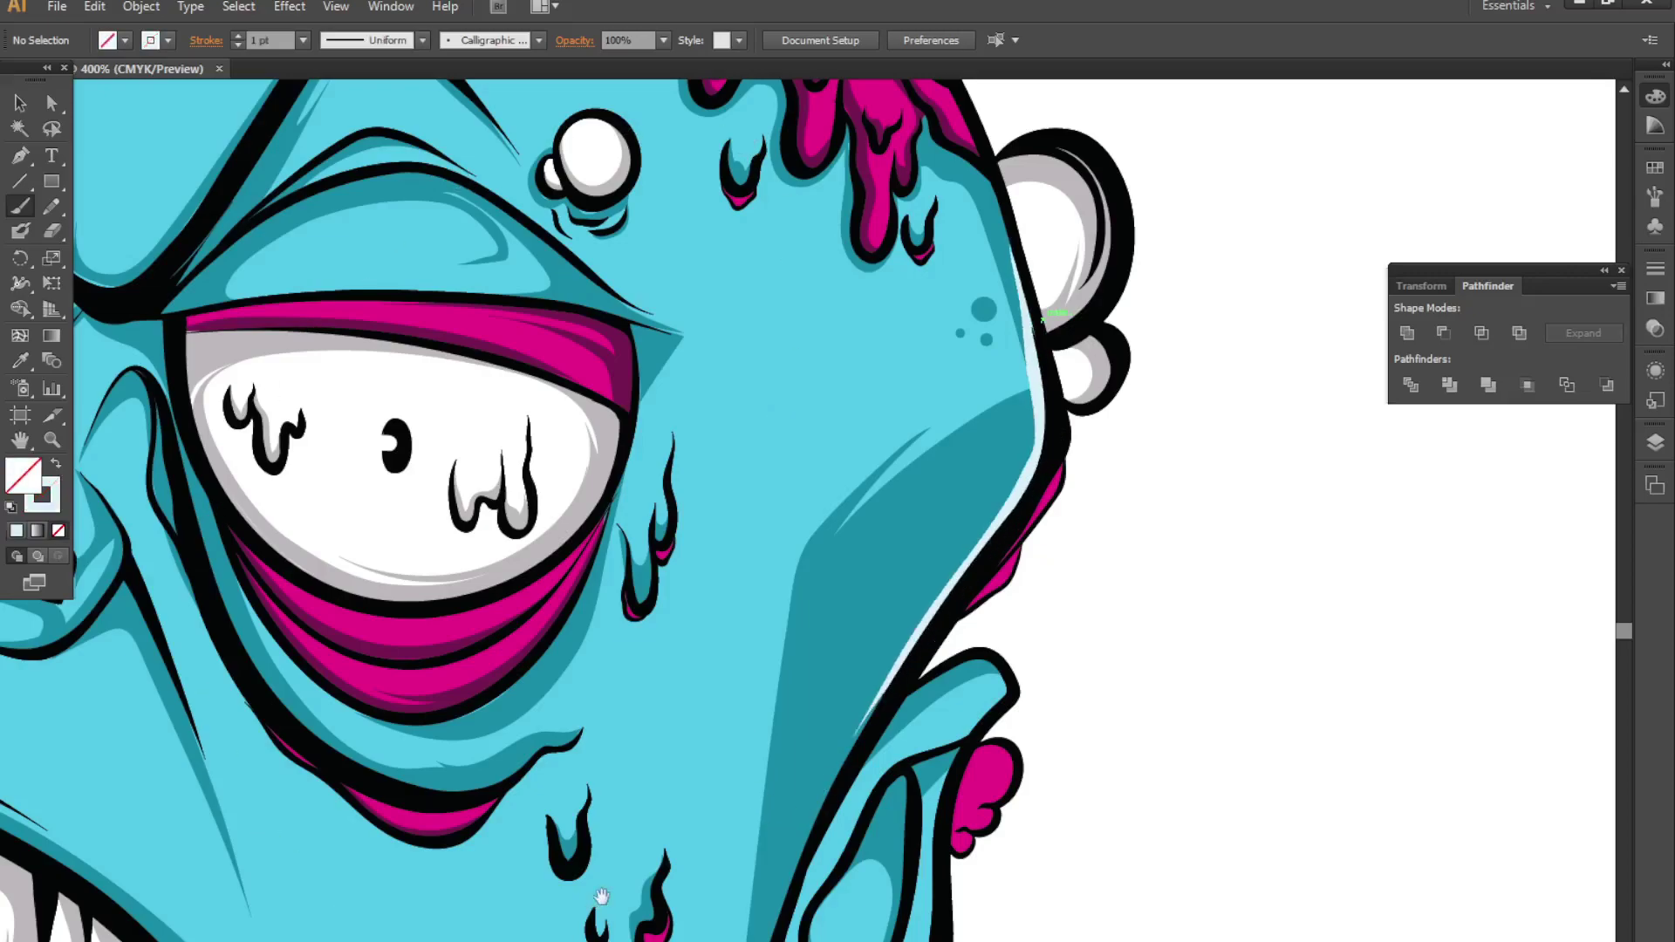
{"action": "left_click_drag", "start_coordinate": [602, 896], "coordinate": [727, 868]}
{"action": "scroll", "coordinate": [854, 774], "scroll_direction": "down", "scroll_amount": 3}
- Make the light colour the fill with no stroke and frame the forehead's left outline
{"action": "scroll", "coordinate": [872, 750], "scroll_direction": "down", "scroll_amount": 2}
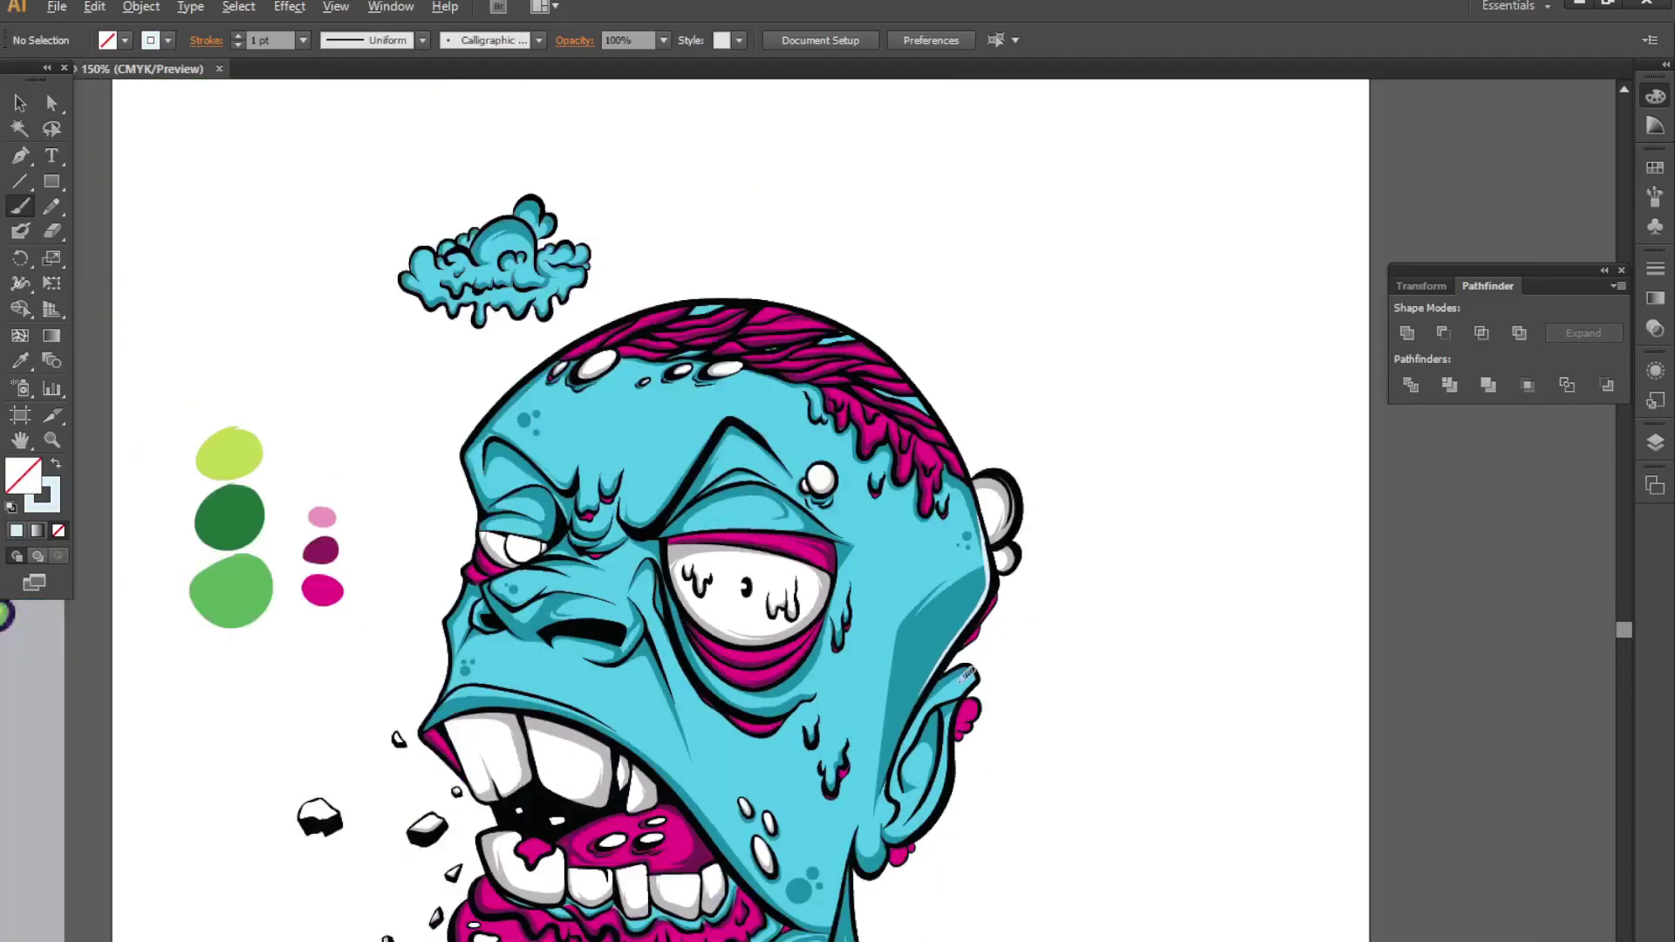
{"action": "scroll", "coordinate": [1005, 683], "scroll_direction": "up", "scroll_amount": 5}
{"action": "scroll", "coordinate": [1006, 682], "scroll_direction": "down", "scroll_amount": 1}
{"action": "scroll", "coordinate": [1006, 683], "scroll_direction": "down", "scroll_amount": 2}
{"action": "scroll", "coordinate": [950, 693], "scroll_direction": "up", "scroll_amount": 1}
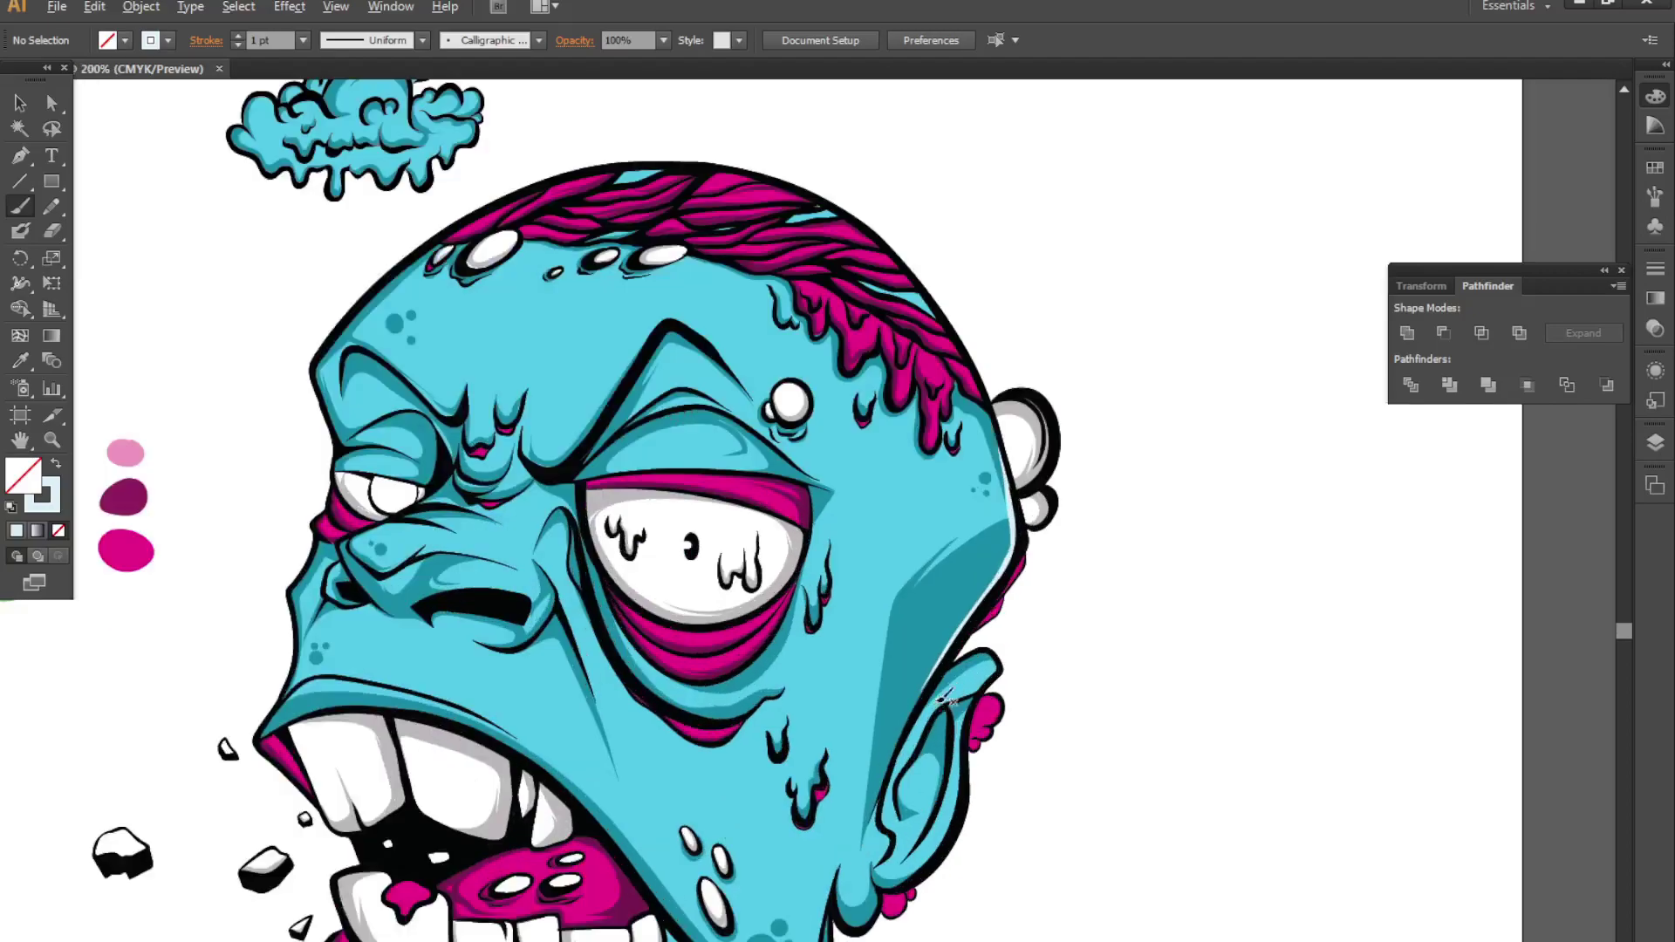
{"action": "key", "text": "shift+x"}
{"action": "left_click_drag", "start_coordinate": [945, 630], "coordinate": [1185, 673]}
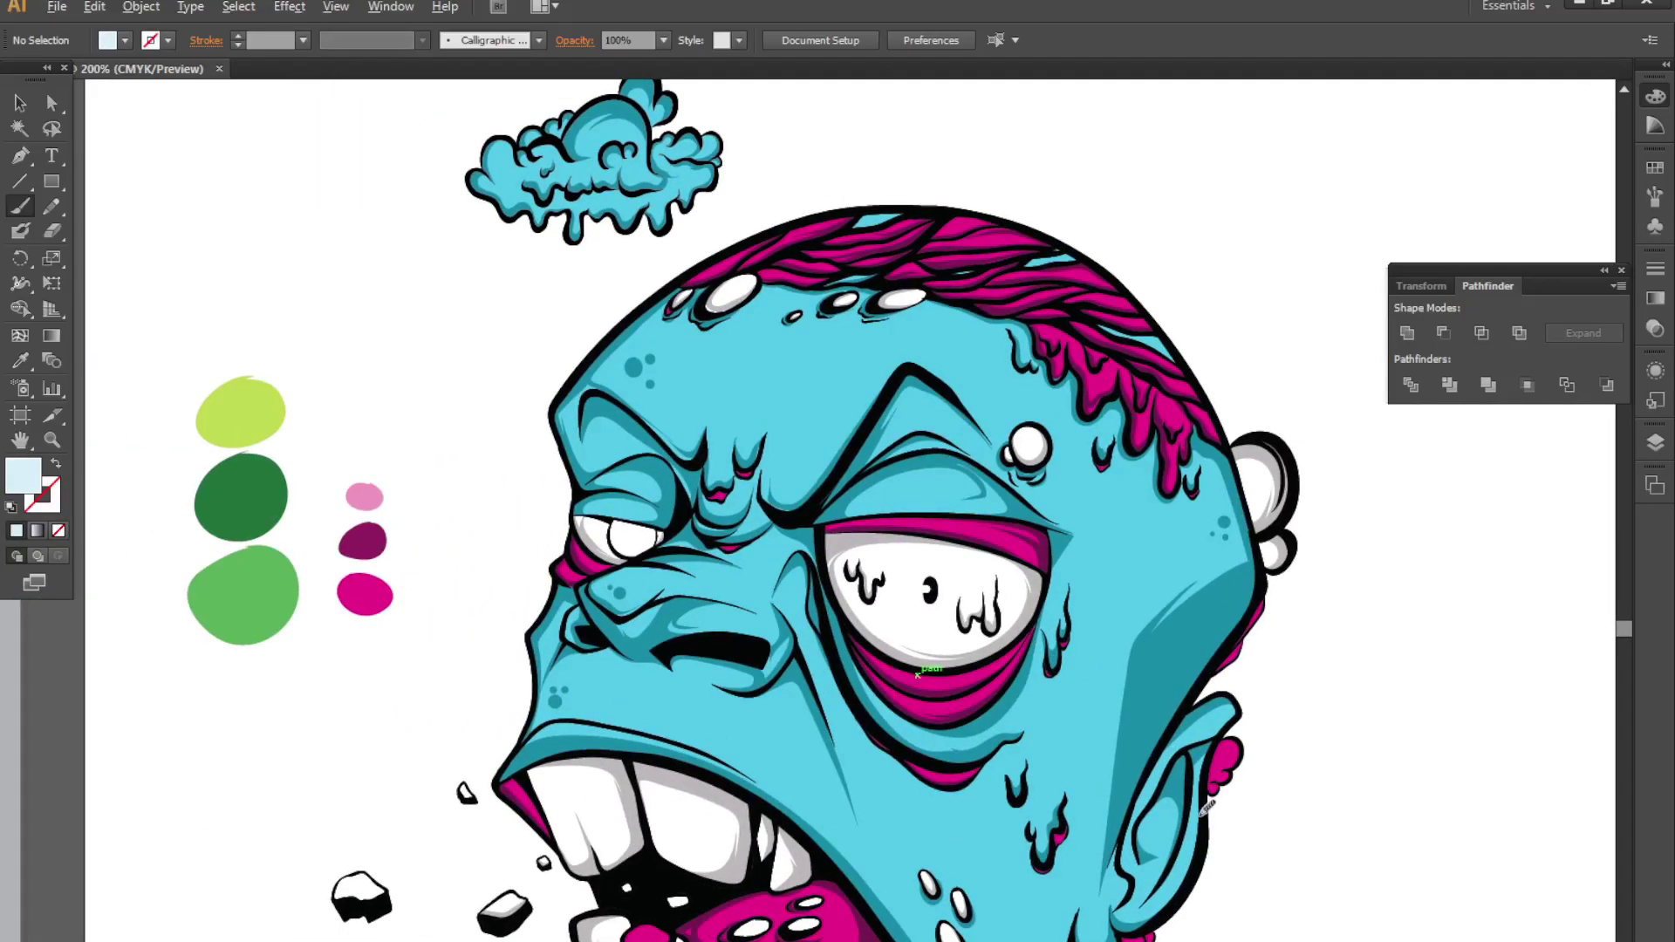
{"action": "scroll", "coordinate": [1205, 804], "scroll_direction": "up", "scroll_amount": 1}
{"action": "scroll", "coordinate": [321, 501], "scroll_direction": "up", "scroll_amount": 2}
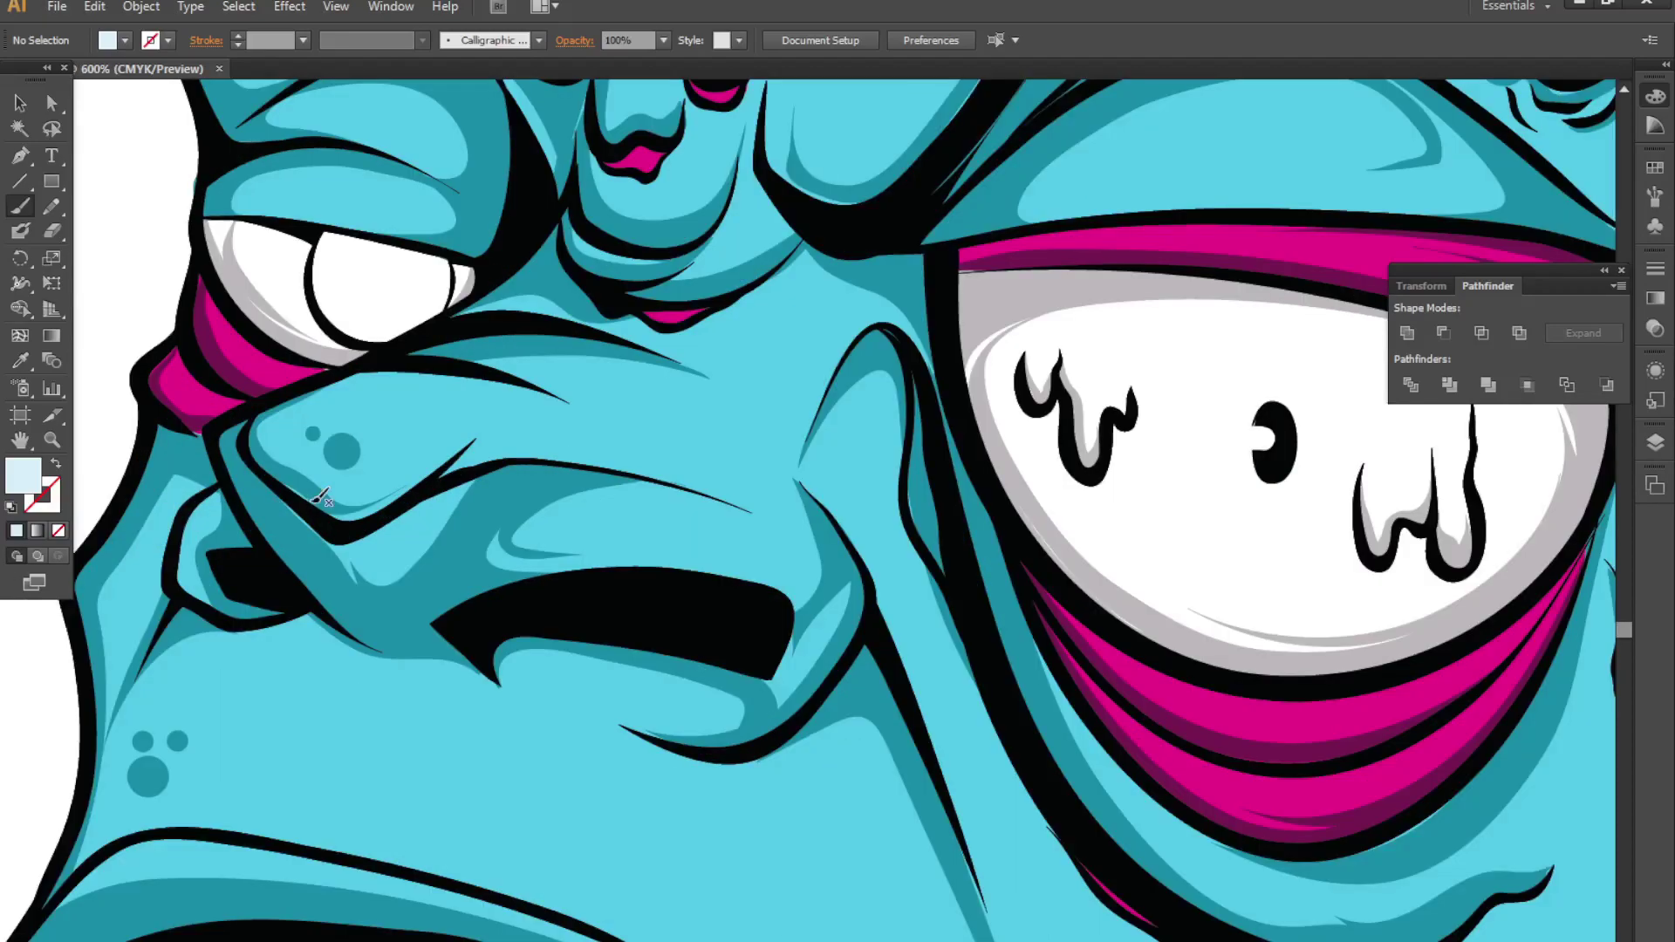
{"action": "left_click_drag", "start_coordinate": [1141, 682], "coordinate": [810, 735]}
{"action": "mouse_move", "coordinate": [1390, 686]}
{"action": "left_mouse_down"}
{"action": "mouse_move", "coordinate": [1072, 682]}
{"action": "mouse_move", "coordinate": [1519, 723]}
{"action": "left_mouse_up"}
{"action": "left_click_drag", "start_coordinate": [1081, 649], "coordinate": [1412, 779]}
{"action": "left_click_drag", "start_coordinate": [110, 379], "coordinate": [721, 553]}
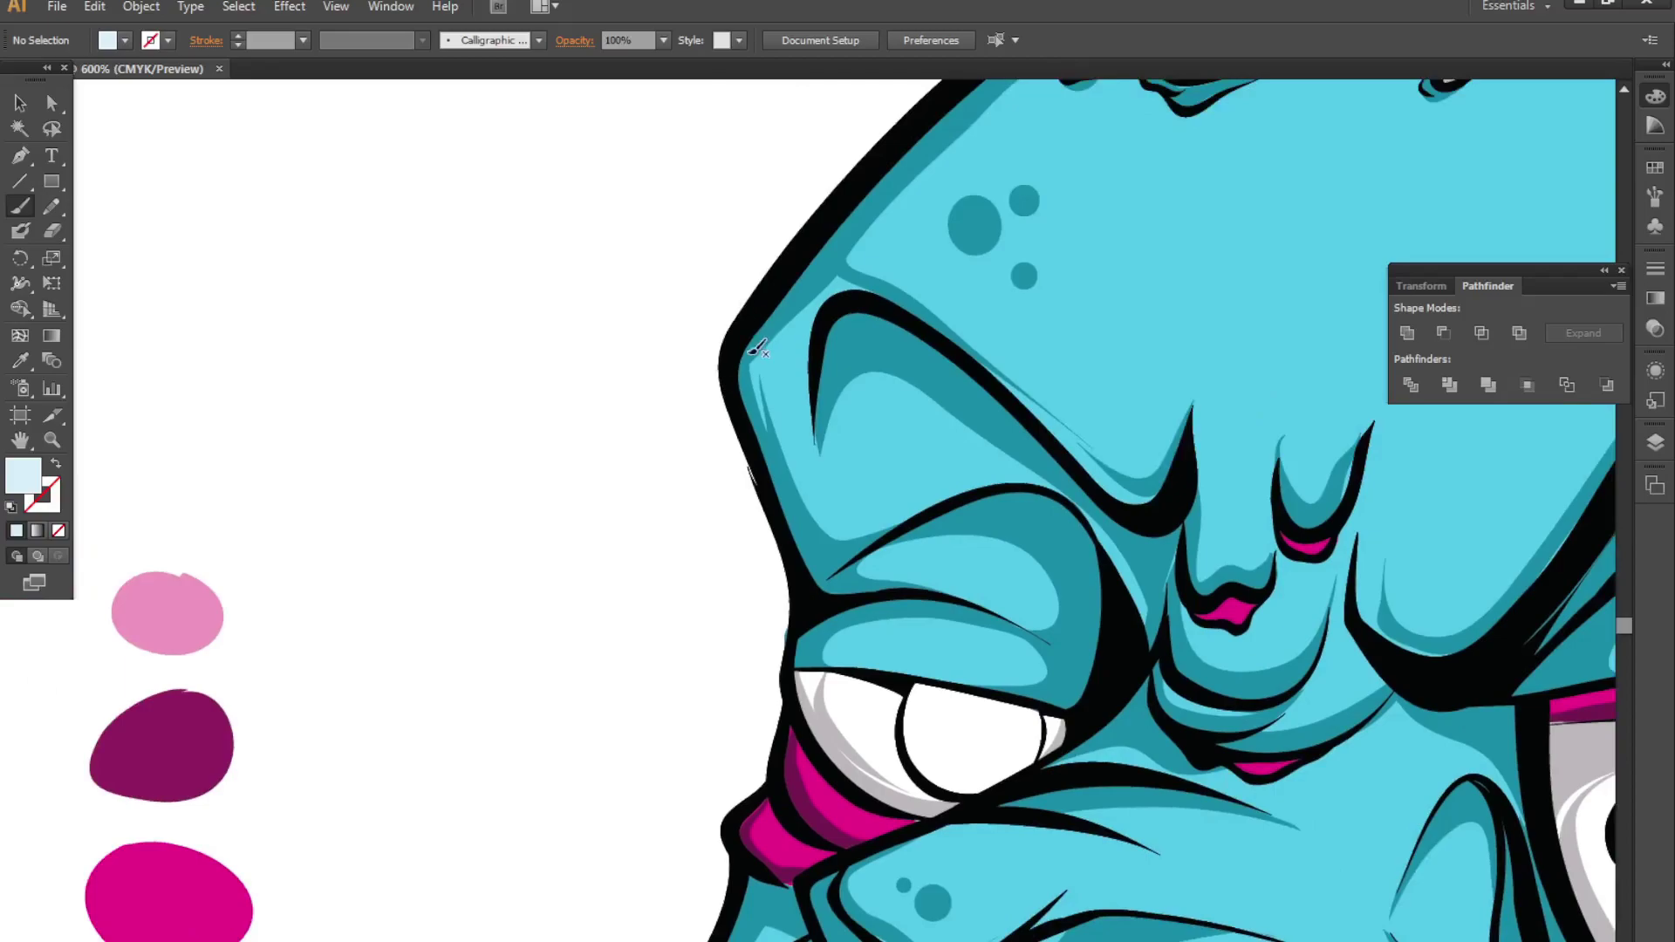
- Paint pale highlights along the forehead outline and add a highlight dot on the forehead
{"action": "mouse_move", "coordinate": [755, 349]}
{"action": "left_mouse_down"}
{"action": "mouse_move", "coordinate": [829, 606]}
{"action": "mouse_move", "coordinate": [729, 353]}
{"action": "left_mouse_up"}
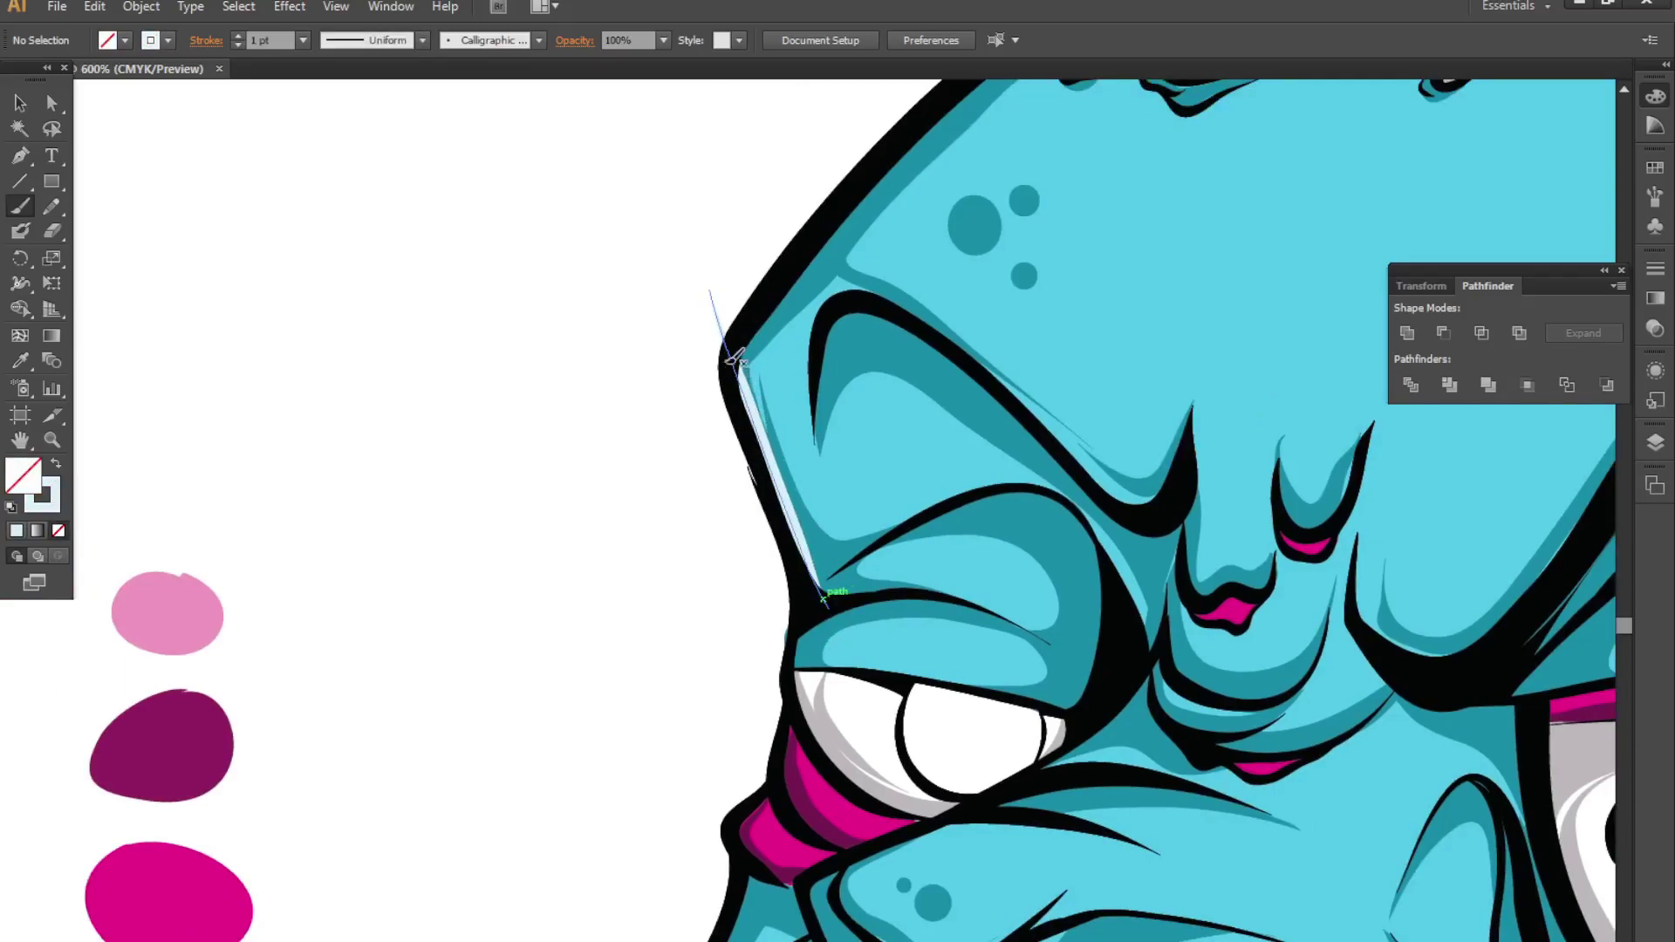
{"action": "key", "text": "ctrl+z"}
{"action": "mouse_move", "coordinate": [741, 375]}
{"action": "left_mouse_down"}
{"action": "mouse_move", "coordinate": [833, 615]}
{"action": "mouse_move", "coordinate": [641, 552]}
{"action": "mouse_move", "coordinate": [596, 628]}
{"action": "mouse_move", "coordinate": [804, 408]}
{"action": "left_mouse_up"}
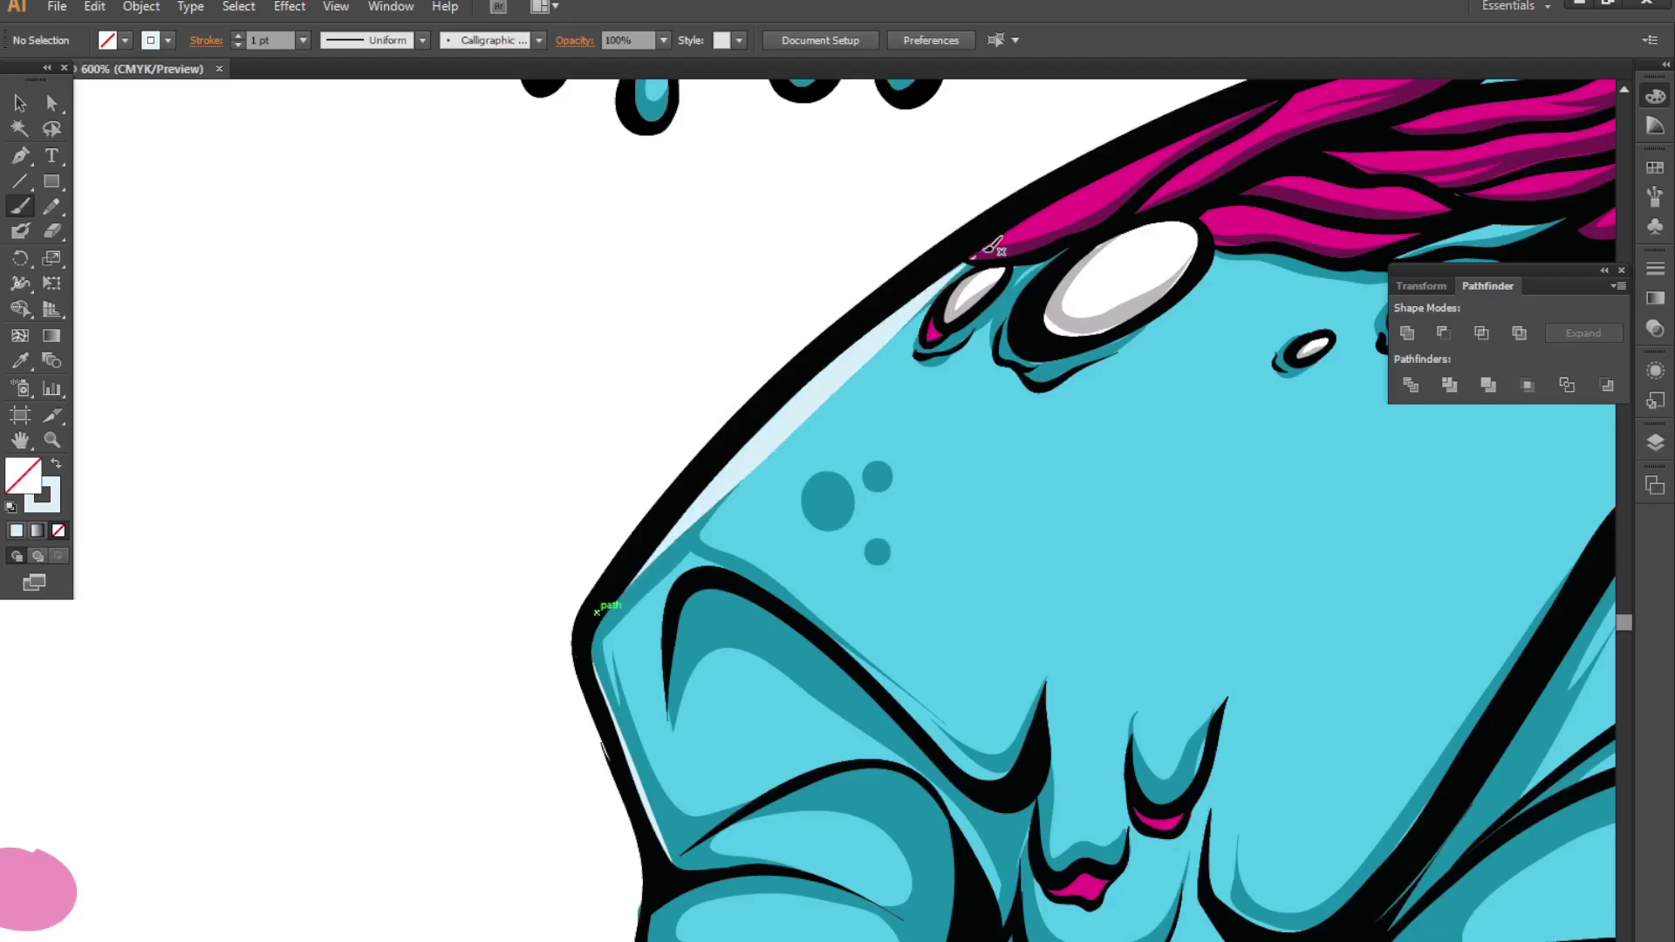
{"action": "key", "text": "ctrl+z"}
{"action": "mouse_move", "coordinate": [583, 645]}
{"action": "left_mouse_down"}
{"action": "mouse_move", "coordinate": [817, 384]}
{"action": "mouse_move", "coordinate": [967, 262]}
{"action": "left_mouse_up"}
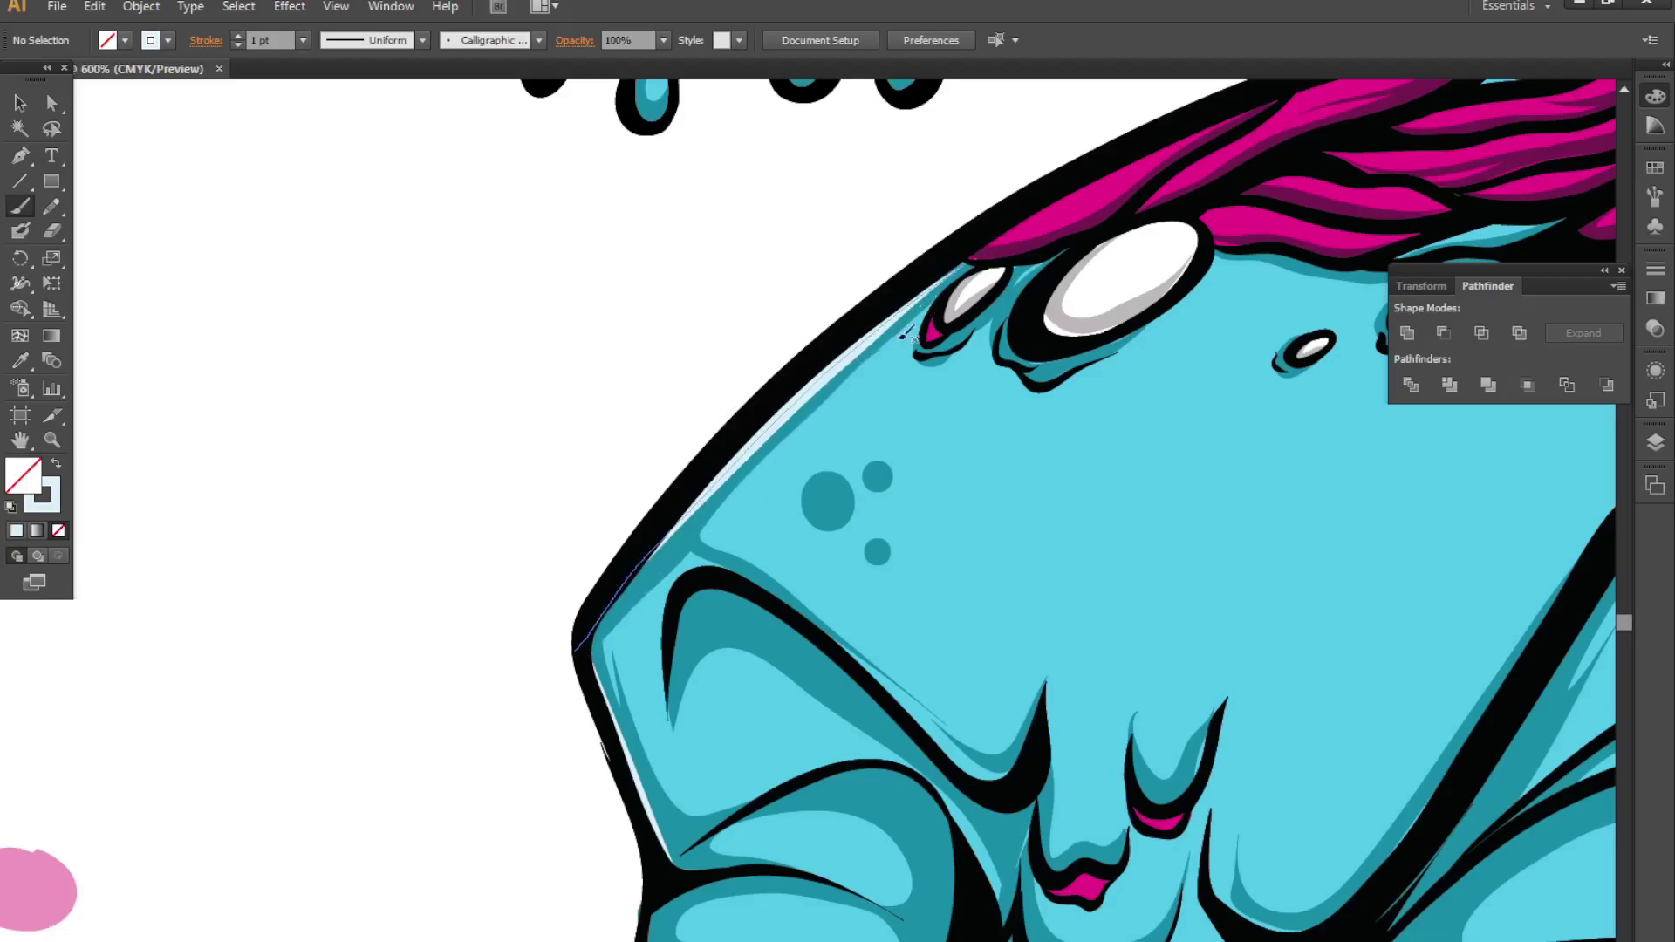
{"action": "left_click_drag", "start_coordinate": [953, 739], "coordinate": [727, 715]}
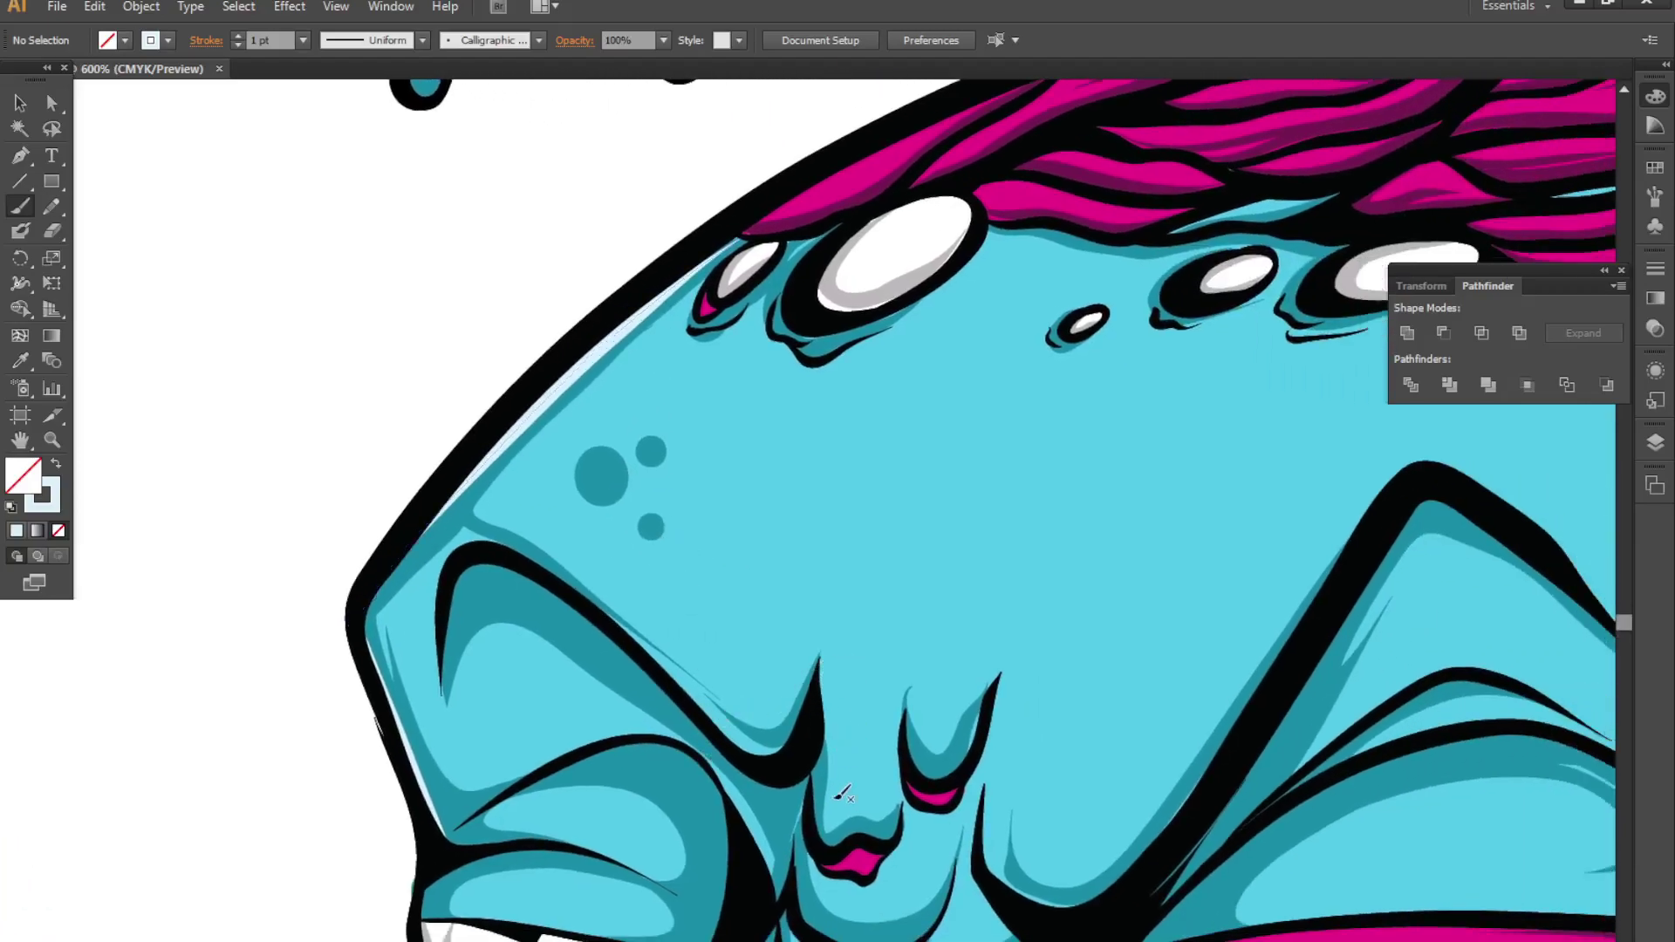
{"action": "left_click", "coordinate": [648, 491]}
{"action": "key", "text": "ctrl+z"}
{"action": "left_click", "coordinate": [1099, 815]}
- Highlight the nose edge and the left cheek edge with pale strokes
{"action": "mouse_move", "coordinate": [732, 422]}
{"action": "left_mouse_down"}
{"action": "mouse_move", "coordinate": [702, 436]}
{"action": "mouse_move", "coordinate": [694, 484]}
{"action": "mouse_move", "coordinate": [763, 541]}
{"action": "mouse_move", "coordinate": [836, 521]}
{"action": "left_mouse_up"}
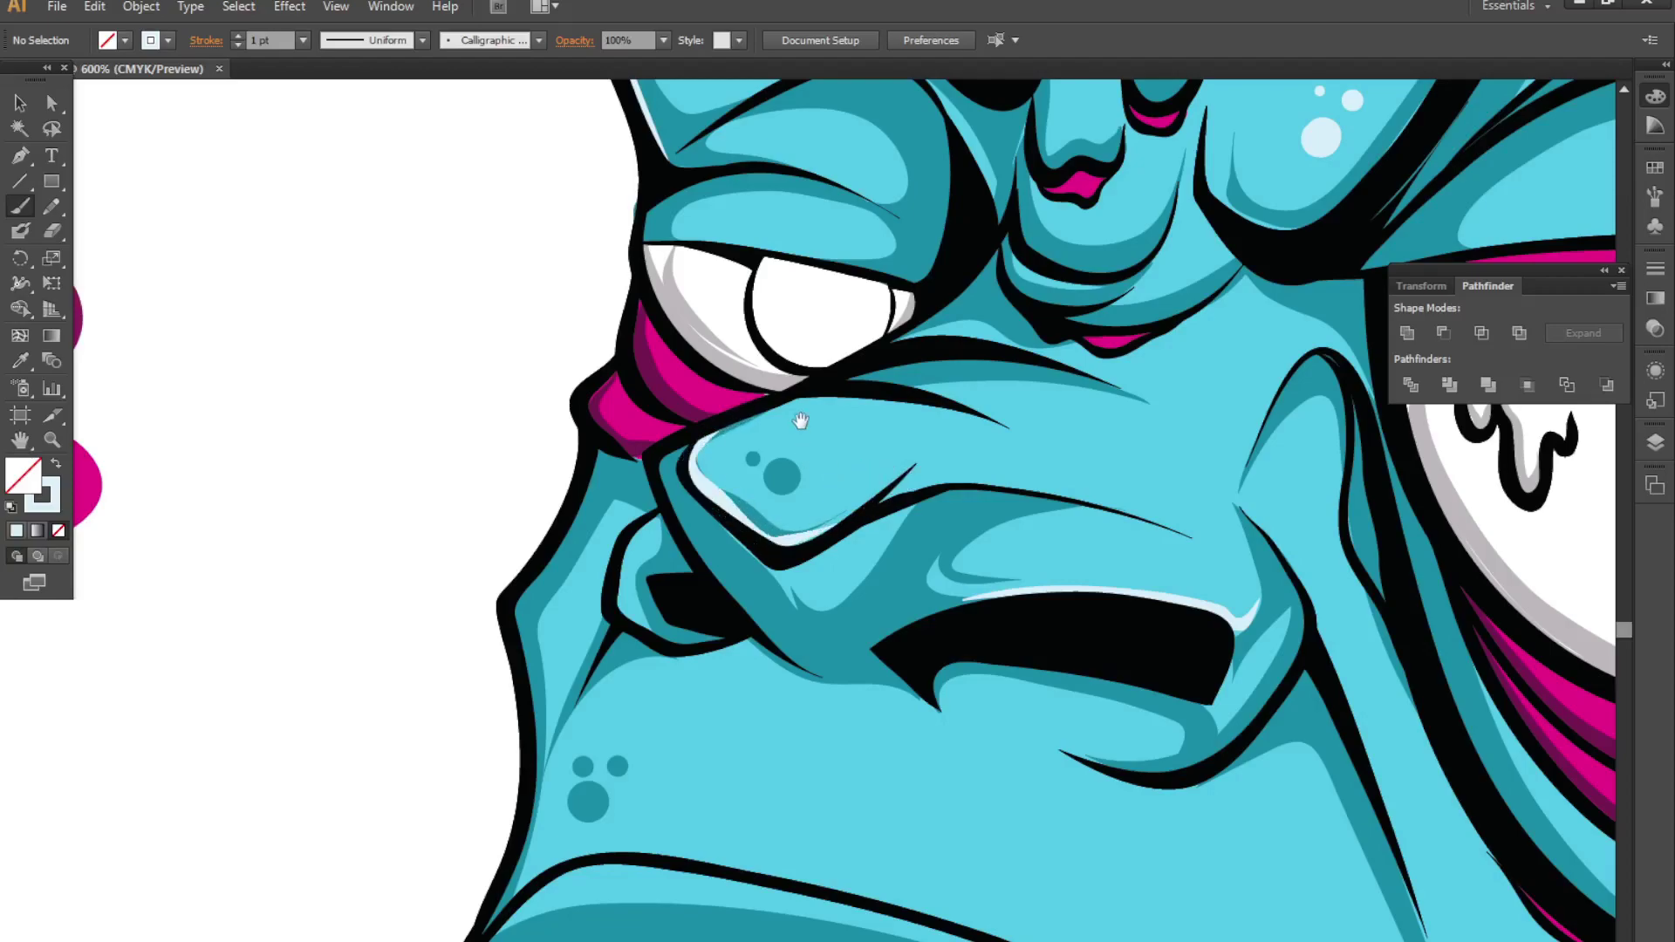
{"action": "mouse_move", "coordinate": [836, 373]}
{"action": "left_mouse_down"}
{"action": "mouse_move", "coordinate": [811, 478]}
{"action": "mouse_move", "coordinate": [1074, 496]}
{"action": "left_mouse_up"}
{"action": "key", "text": "ctrl+z"}
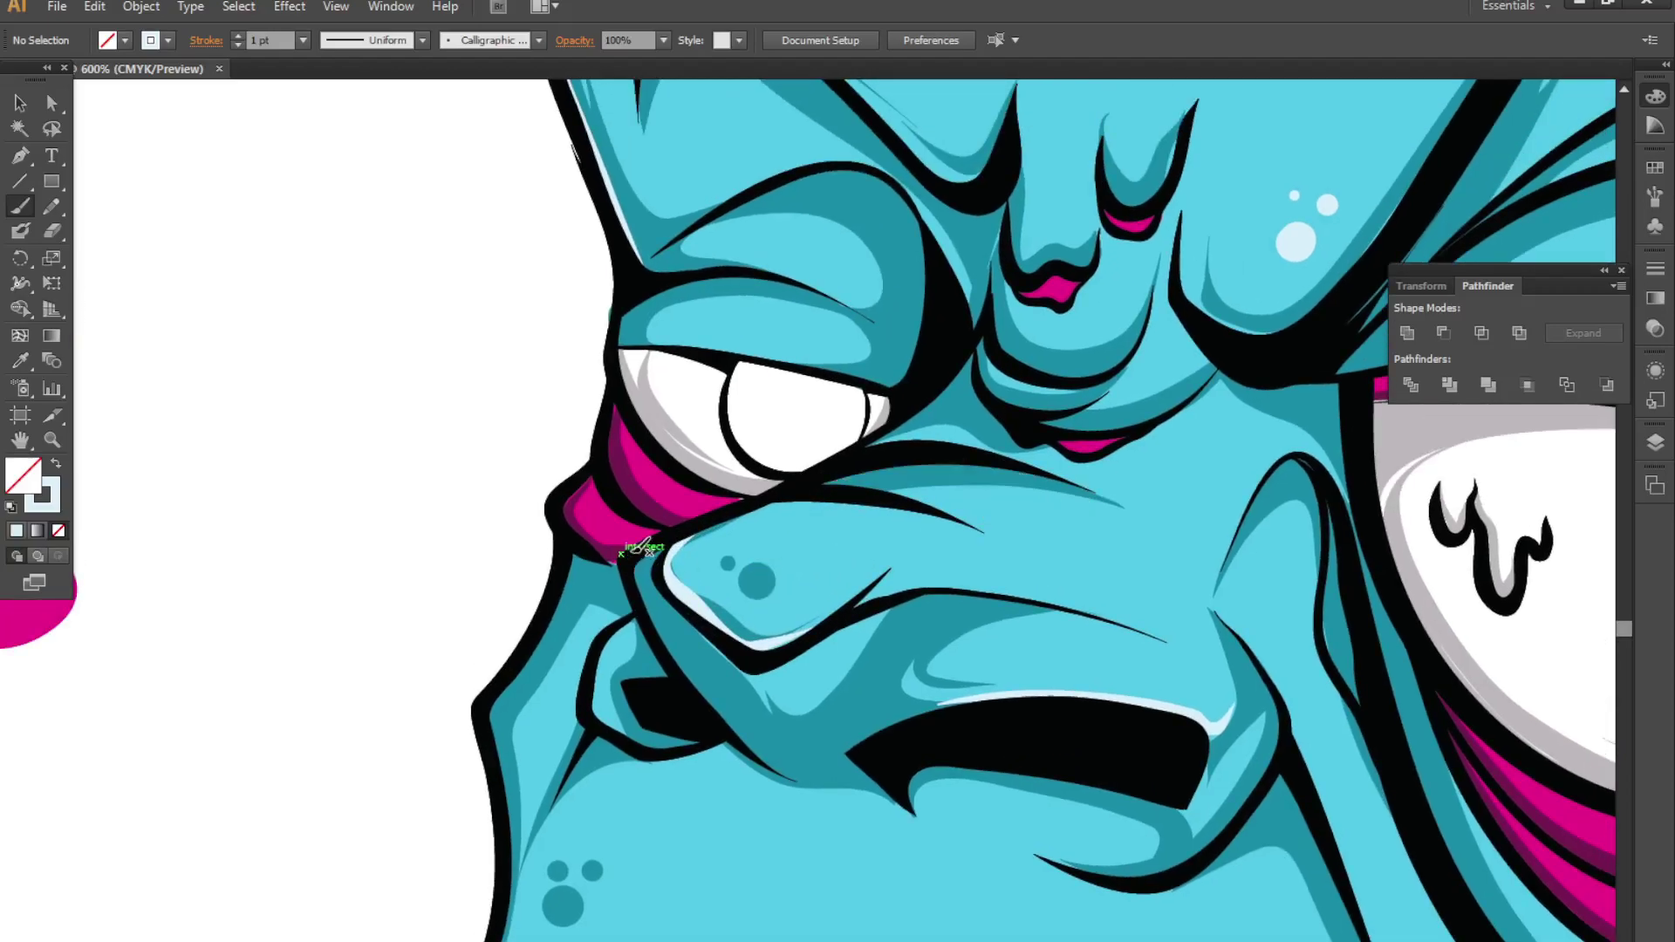
{"action": "left_click_drag", "start_coordinate": [663, 543], "coordinate": [751, 742]}
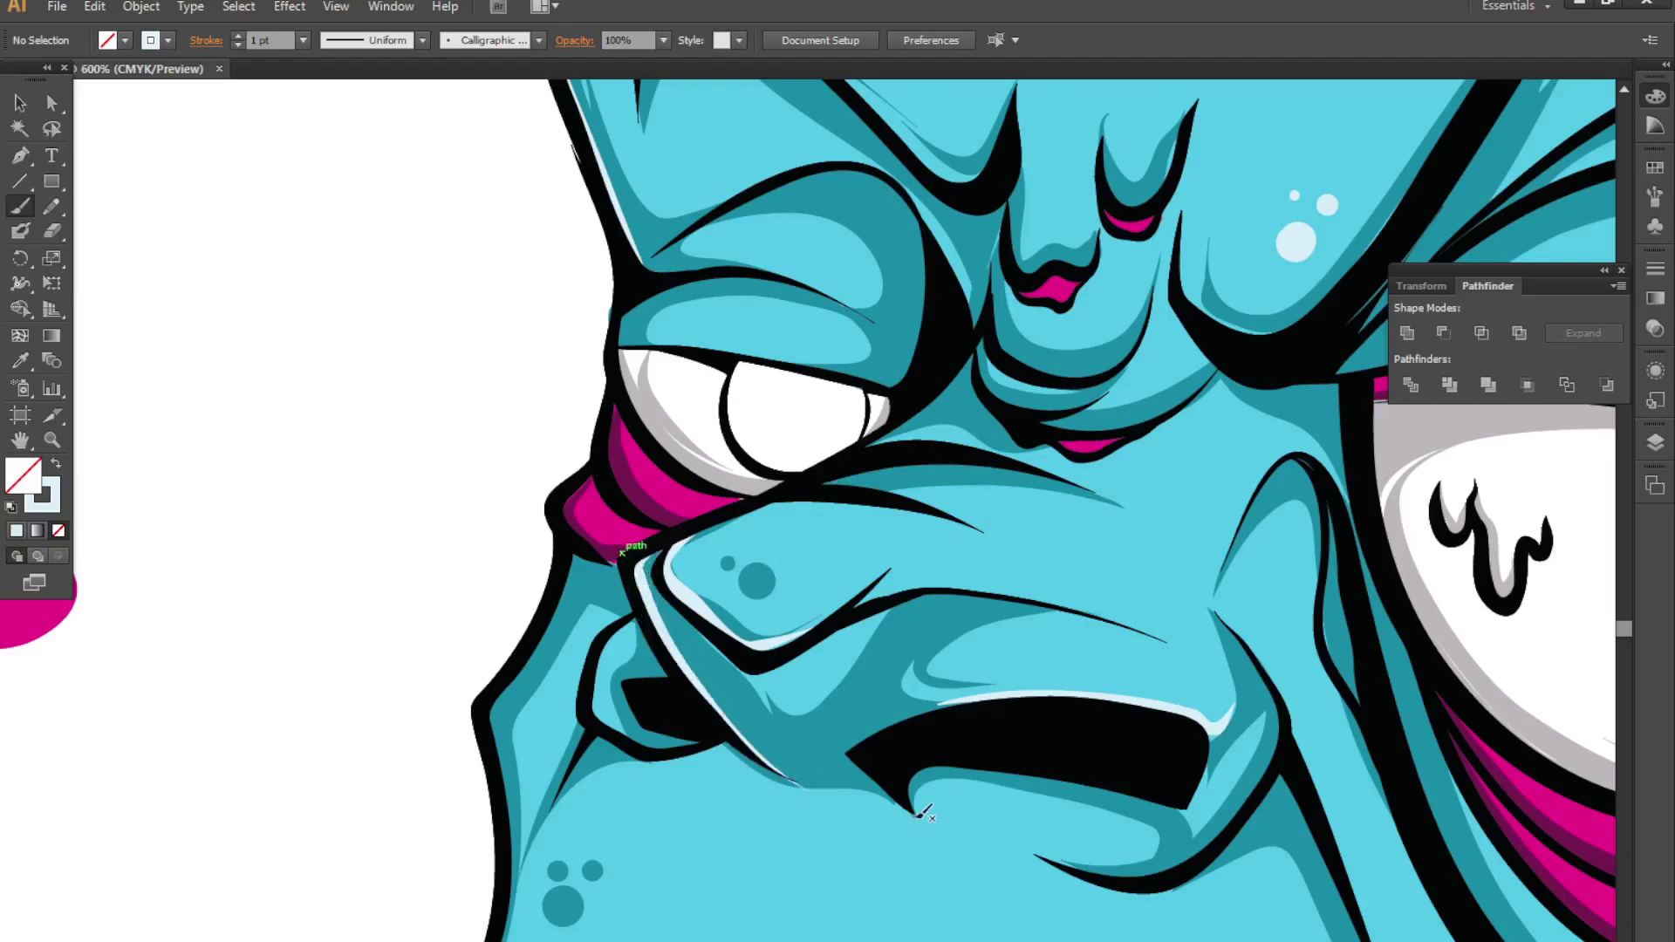
{"action": "mouse_move", "coordinate": [579, 551]}
{"action": "left_mouse_down"}
{"action": "mouse_move", "coordinate": [542, 642]}
{"action": "mouse_move", "coordinate": [511, 872]}
{"action": "left_mouse_up"}
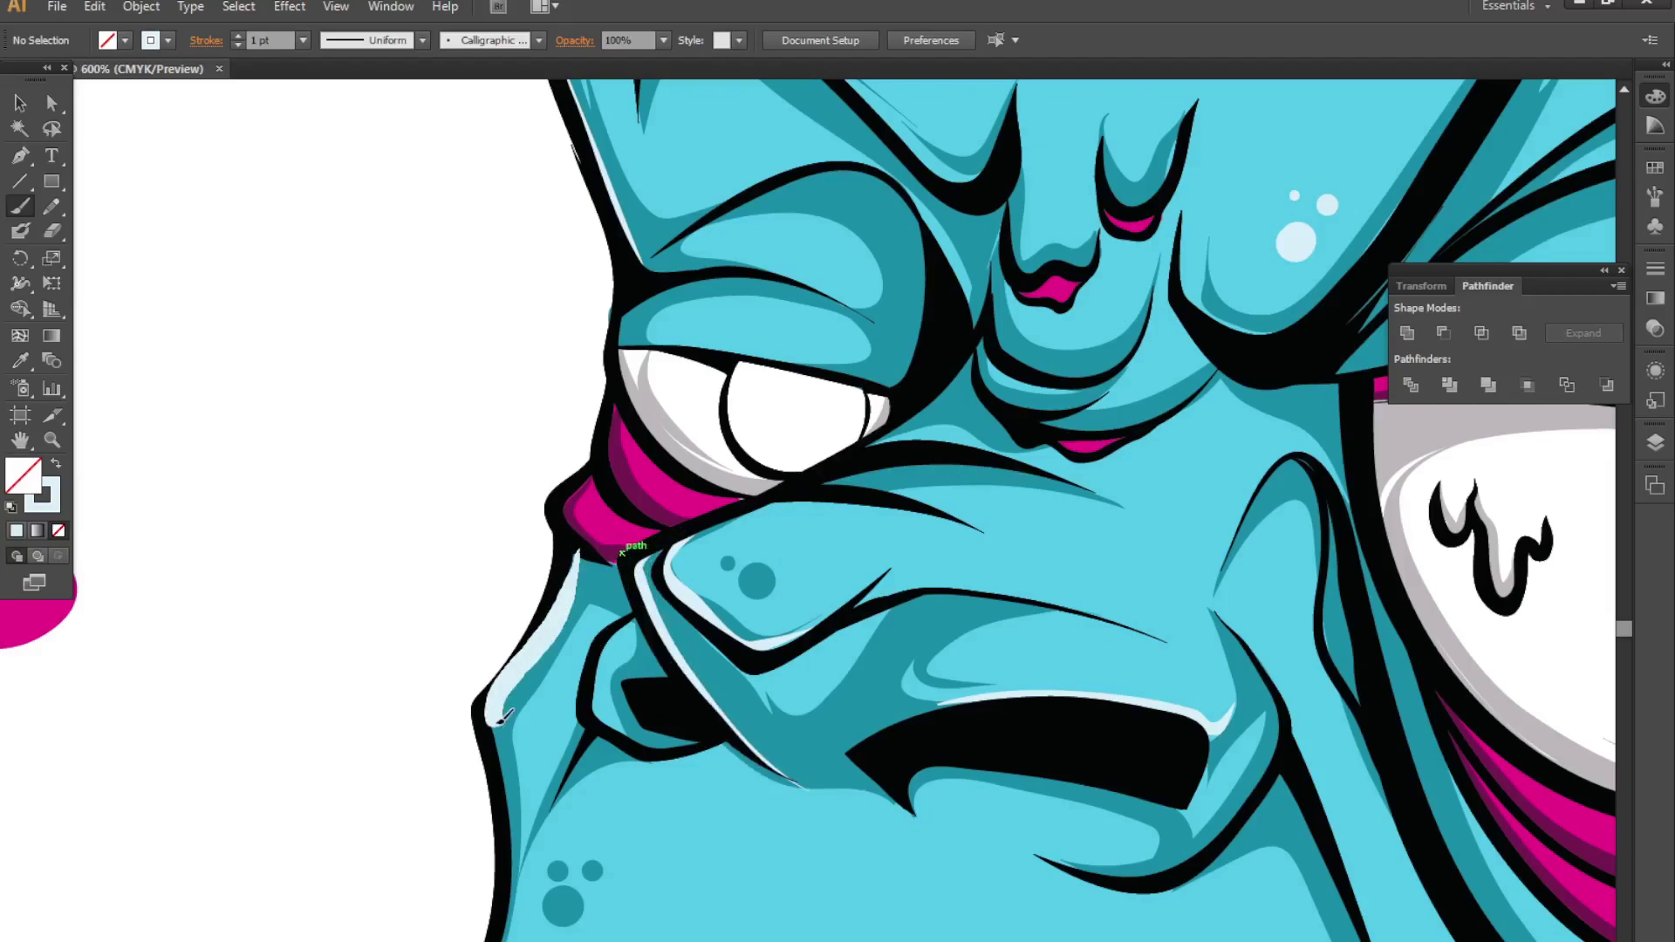
{"action": "left_click_drag", "start_coordinate": [620, 935], "coordinate": [598, 584]}
- Paint a pale highlight along the upper lip edge, settling on a short stroke at the corner
{"action": "left_click_drag", "start_coordinate": [376, 772], "coordinate": [881, 713]}
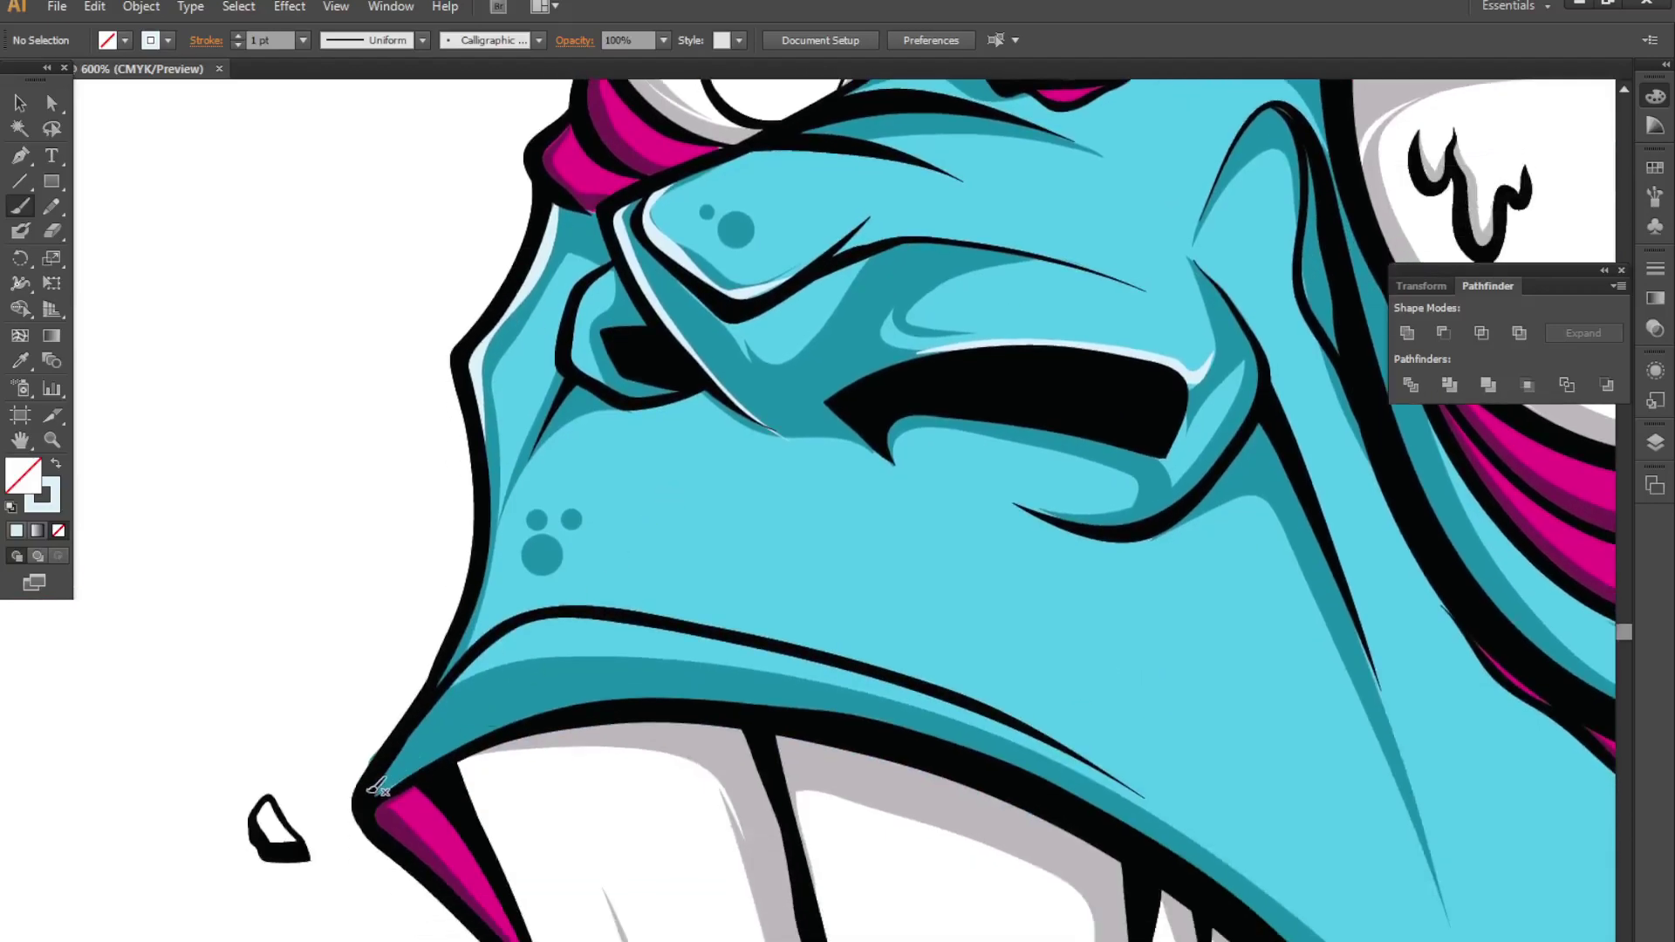
{"action": "key", "text": "ctrl+z"}
{"action": "left_click_drag", "start_coordinate": [371, 794], "coordinate": [1079, 774]}
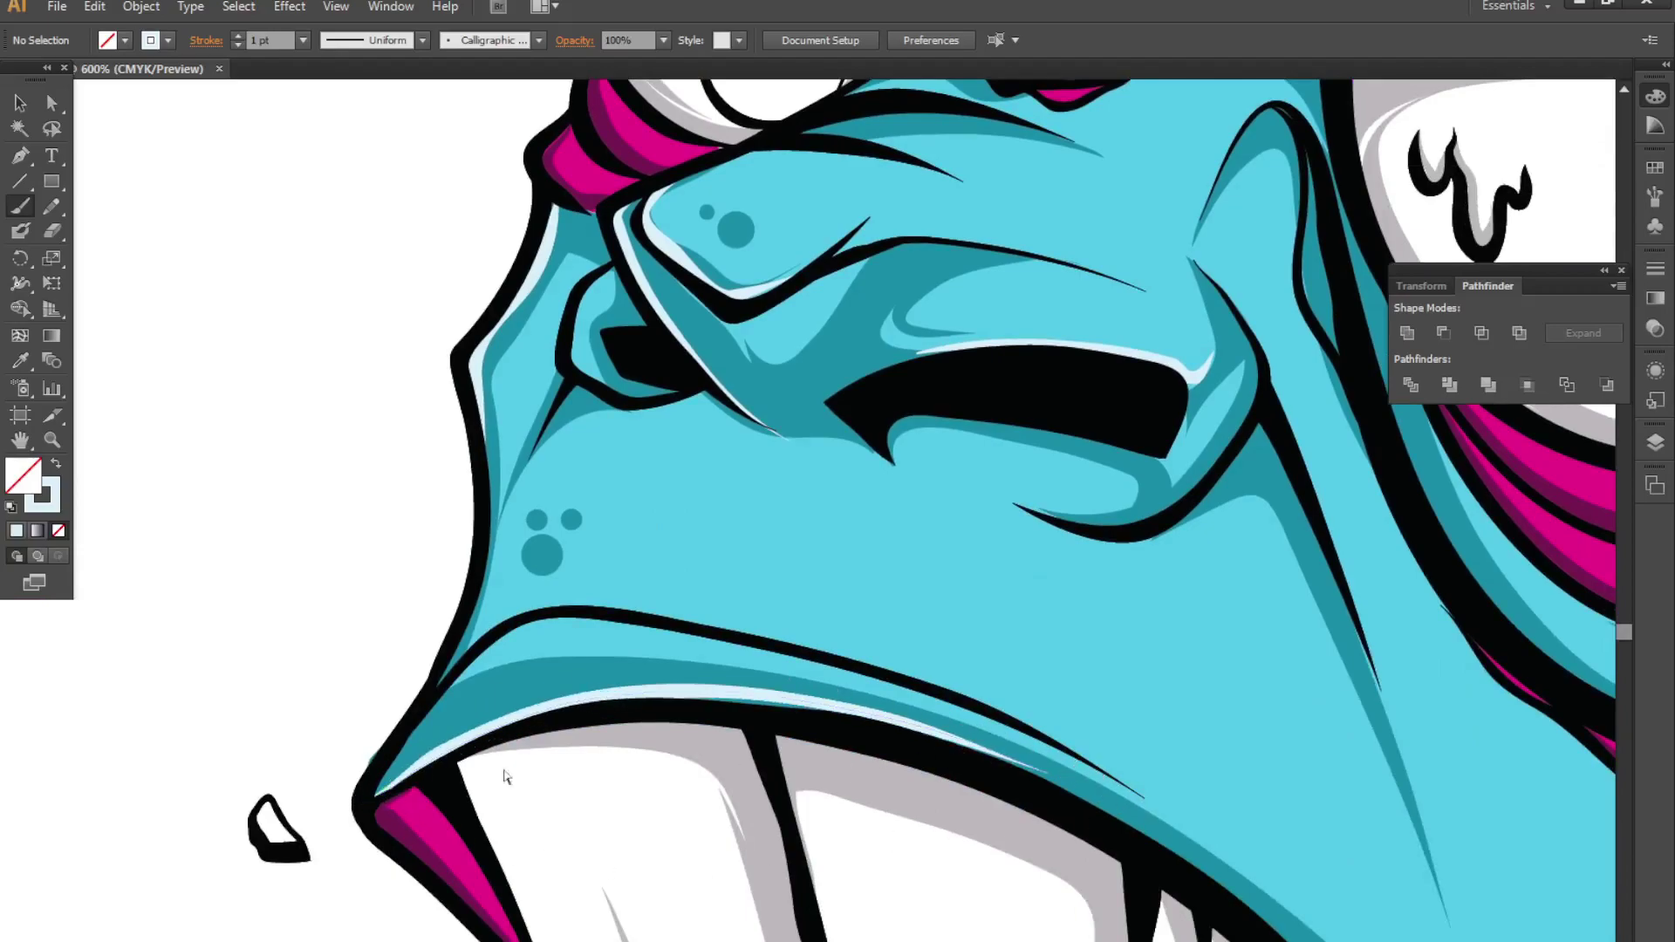
{"action": "key", "text": "ctrl+z"}
{"action": "mouse_move", "coordinate": [368, 792]}
{"action": "left_mouse_down"}
{"action": "mouse_move", "coordinate": [771, 687]}
{"action": "mouse_move", "coordinate": [964, 702]}
{"action": "left_mouse_up"}
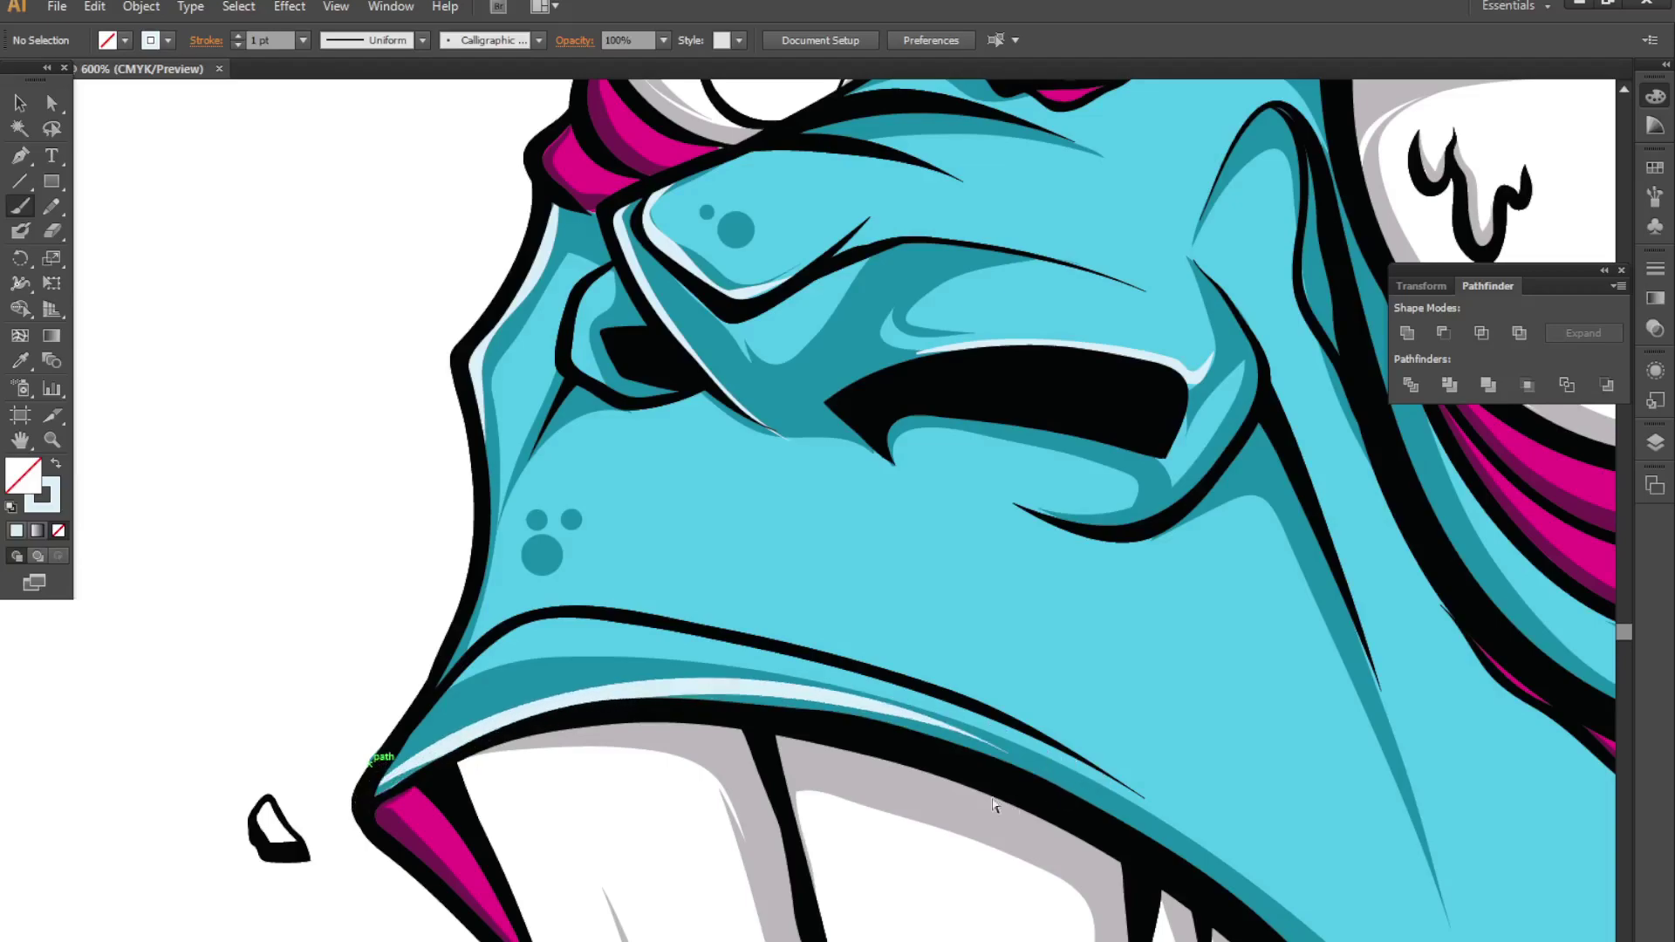
{"action": "key", "text": "ctrl+z"}
{"action": "mouse_move", "coordinate": [430, 677]}
{"action": "left_mouse_down"}
{"action": "mouse_move", "coordinate": [498, 625]}
{"action": "mouse_move", "coordinate": [1049, 717]}
{"action": "mouse_move", "coordinate": [1085, 564]}
{"action": "left_mouse_up"}
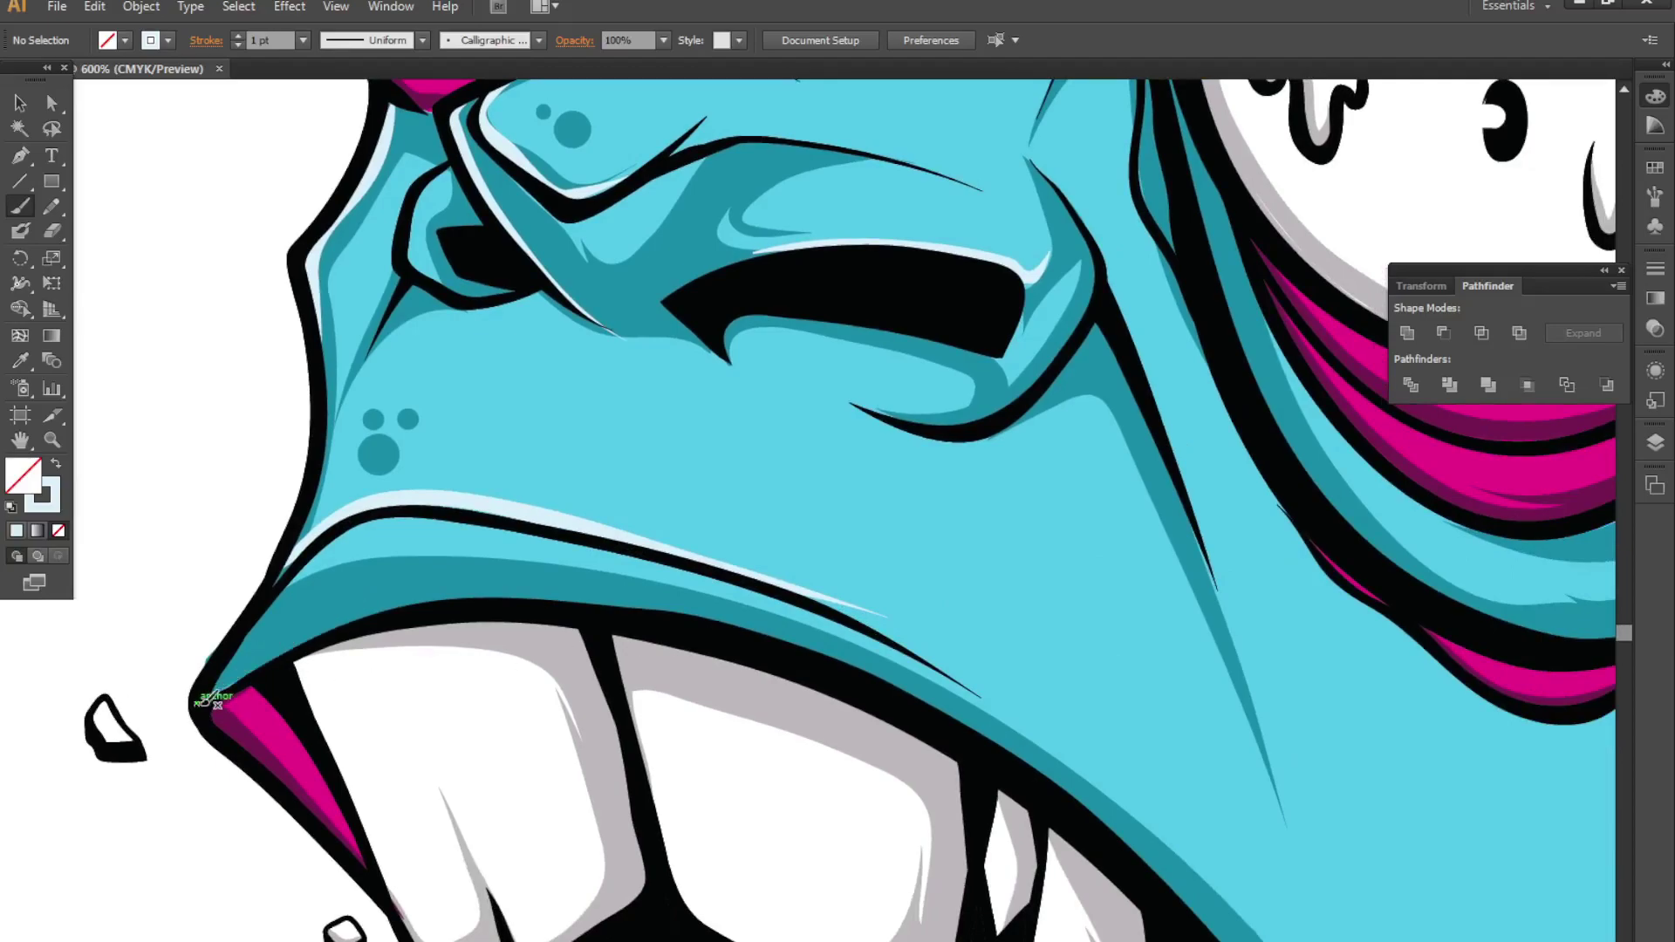
- Highlight the upper lip corner and the chin edges with thin pale strokes
{"action": "left_click_drag", "start_coordinate": [208, 698], "coordinate": [322, 626]}
{"action": "scroll", "coordinate": [1043, 724], "scroll_direction": "down", "scroll_amount": 5}
{"action": "scroll", "coordinate": [662, 785], "scroll_direction": "up", "scroll_amount": 5}
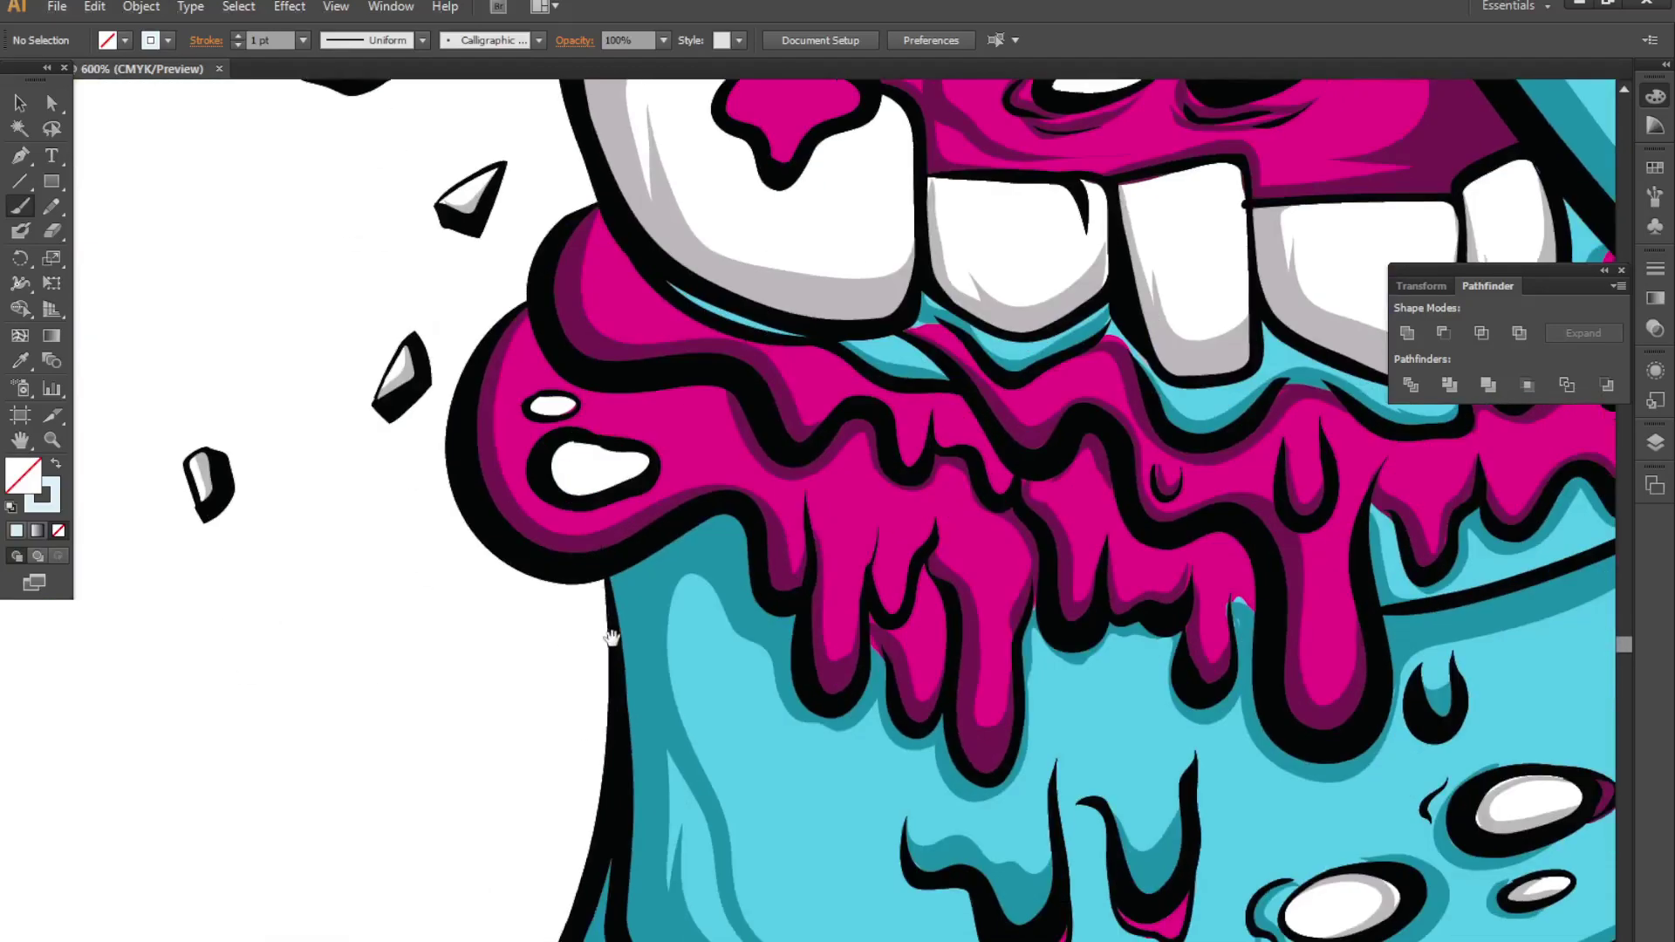
{"action": "mouse_move", "coordinate": [606, 571]}
{"action": "left_mouse_down"}
{"action": "mouse_move", "coordinate": [634, 898]}
{"action": "mouse_move", "coordinate": [314, 756]}
{"action": "left_mouse_up"}
{"action": "left_click_drag", "start_coordinate": [427, 428], "coordinate": [336, 616]}
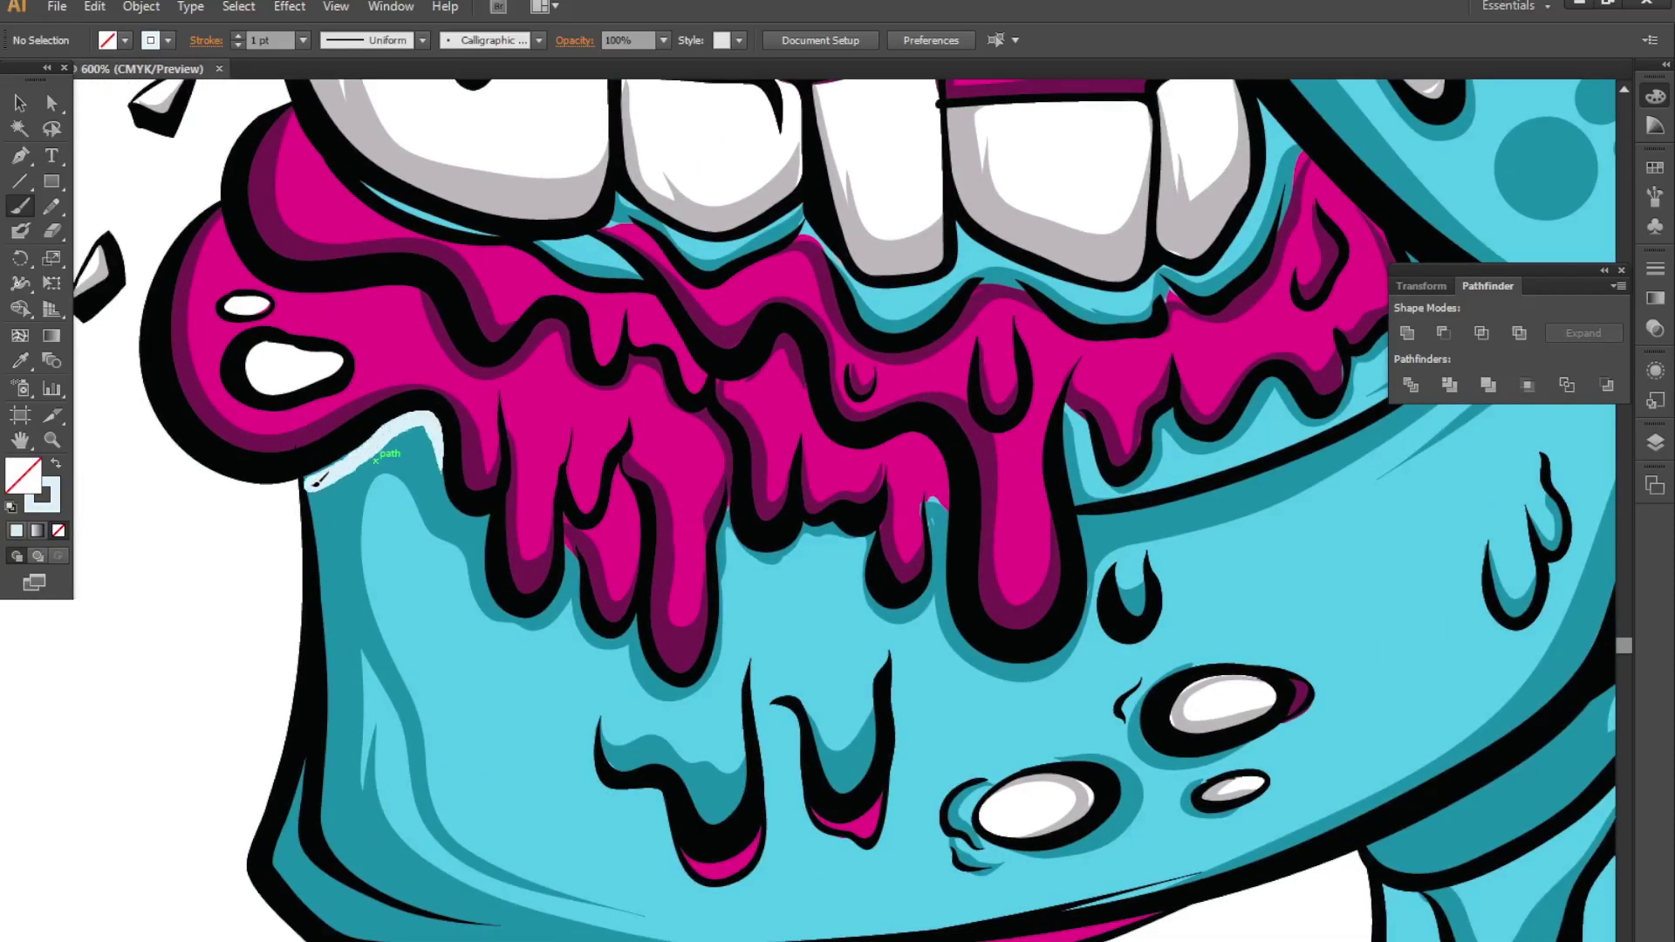
{"action": "key", "text": "ctrl+z"}
{"action": "mouse_move", "coordinate": [310, 475]}
{"action": "left_mouse_down"}
{"action": "mouse_move", "coordinate": [332, 833]}
{"action": "mouse_move", "coordinate": [4, 833]}
{"action": "left_mouse_up"}
{"action": "left_click_drag", "start_coordinate": [663, 611], "coordinate": [327, 601]}
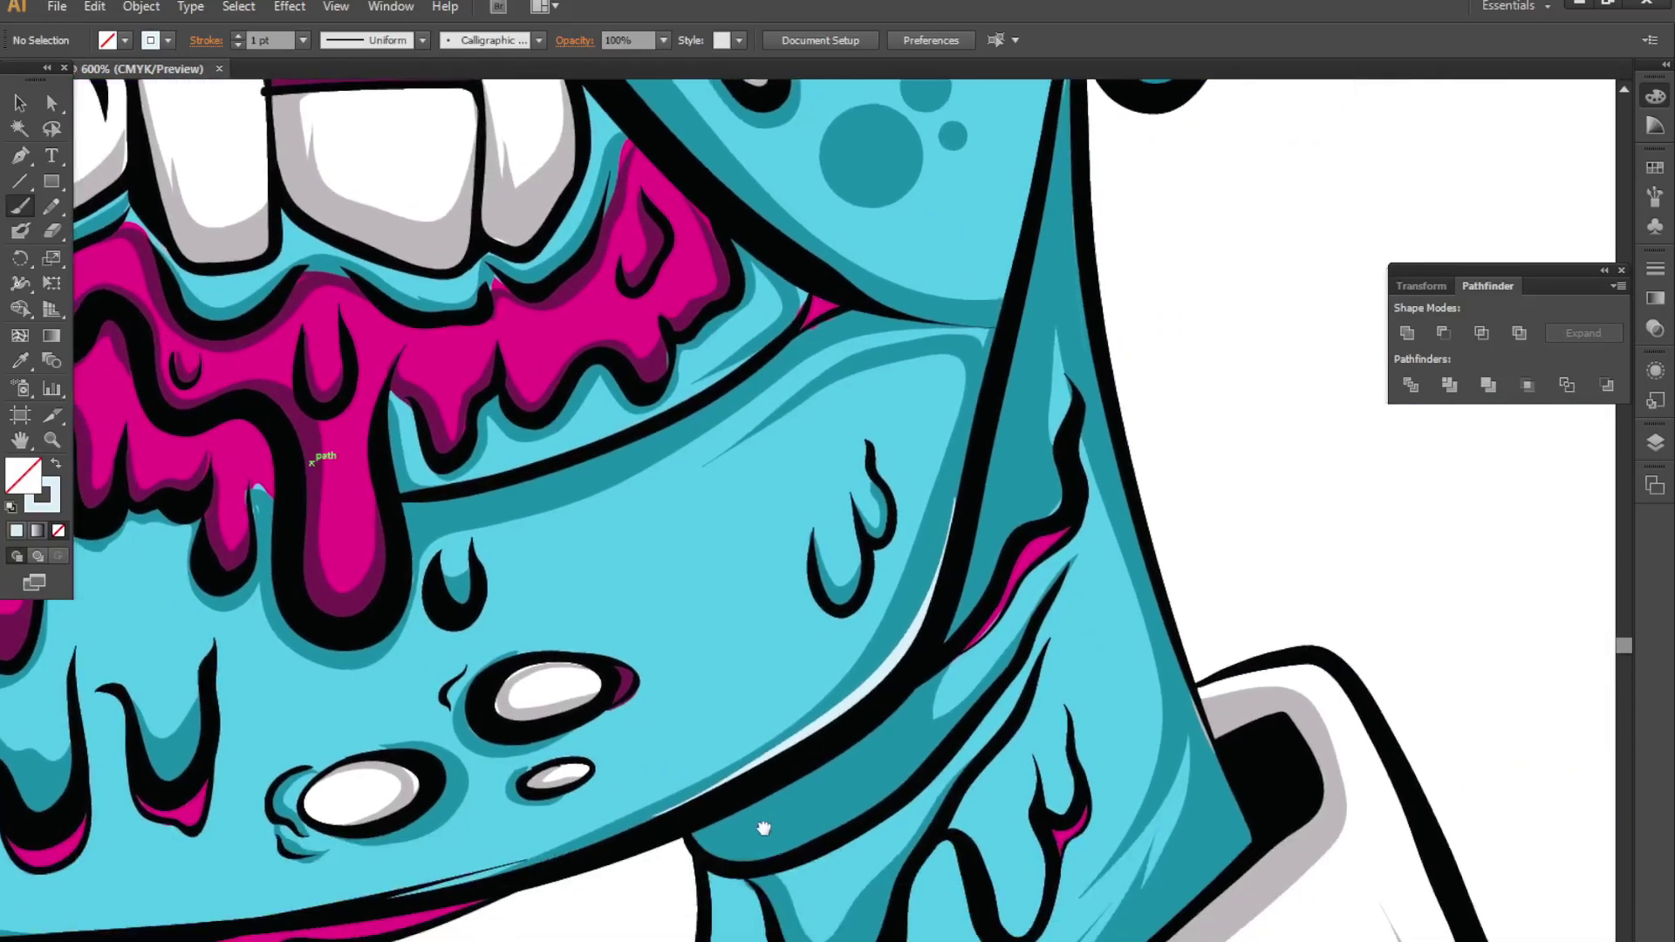
- Add a highlight along the neck edge and pull back to view the finished poster
{"action": "mouse_move", "coordinate": [698, 767]}
{"action": "left_mouse_down"}
{"action": "mouse_move", "coordinate": [942, 698]}
{"action": "mouse_move", "coordinate": [824, 646]}
{"action": "left_mouse_up"}
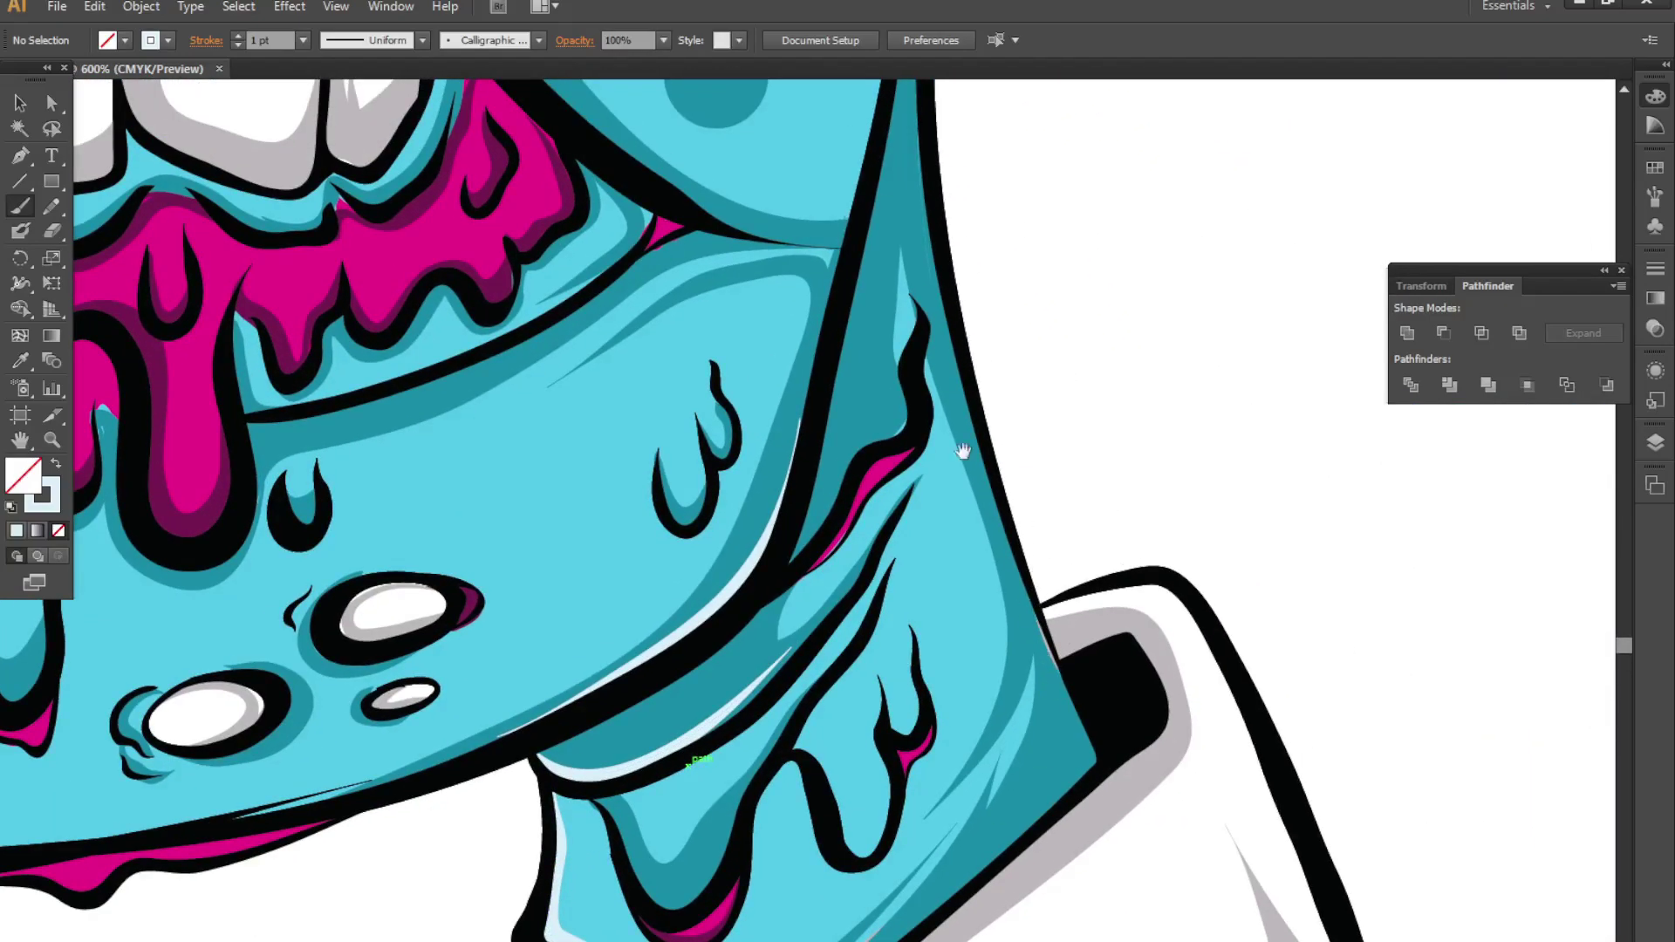
{"action": "mouse_move", "coordinate": [962, 451]}
{"action": "left_mouse_down"}
{"action": "mouse_move", "coordinate": [857, 835]}
{"action": "mouse_move", "coordinate": [929, 558]}
{"action": "left_mouse_up"}
{"action": "left_click_drag", "start_coordinate": [360, 776], "coordinate": [888, 609]}
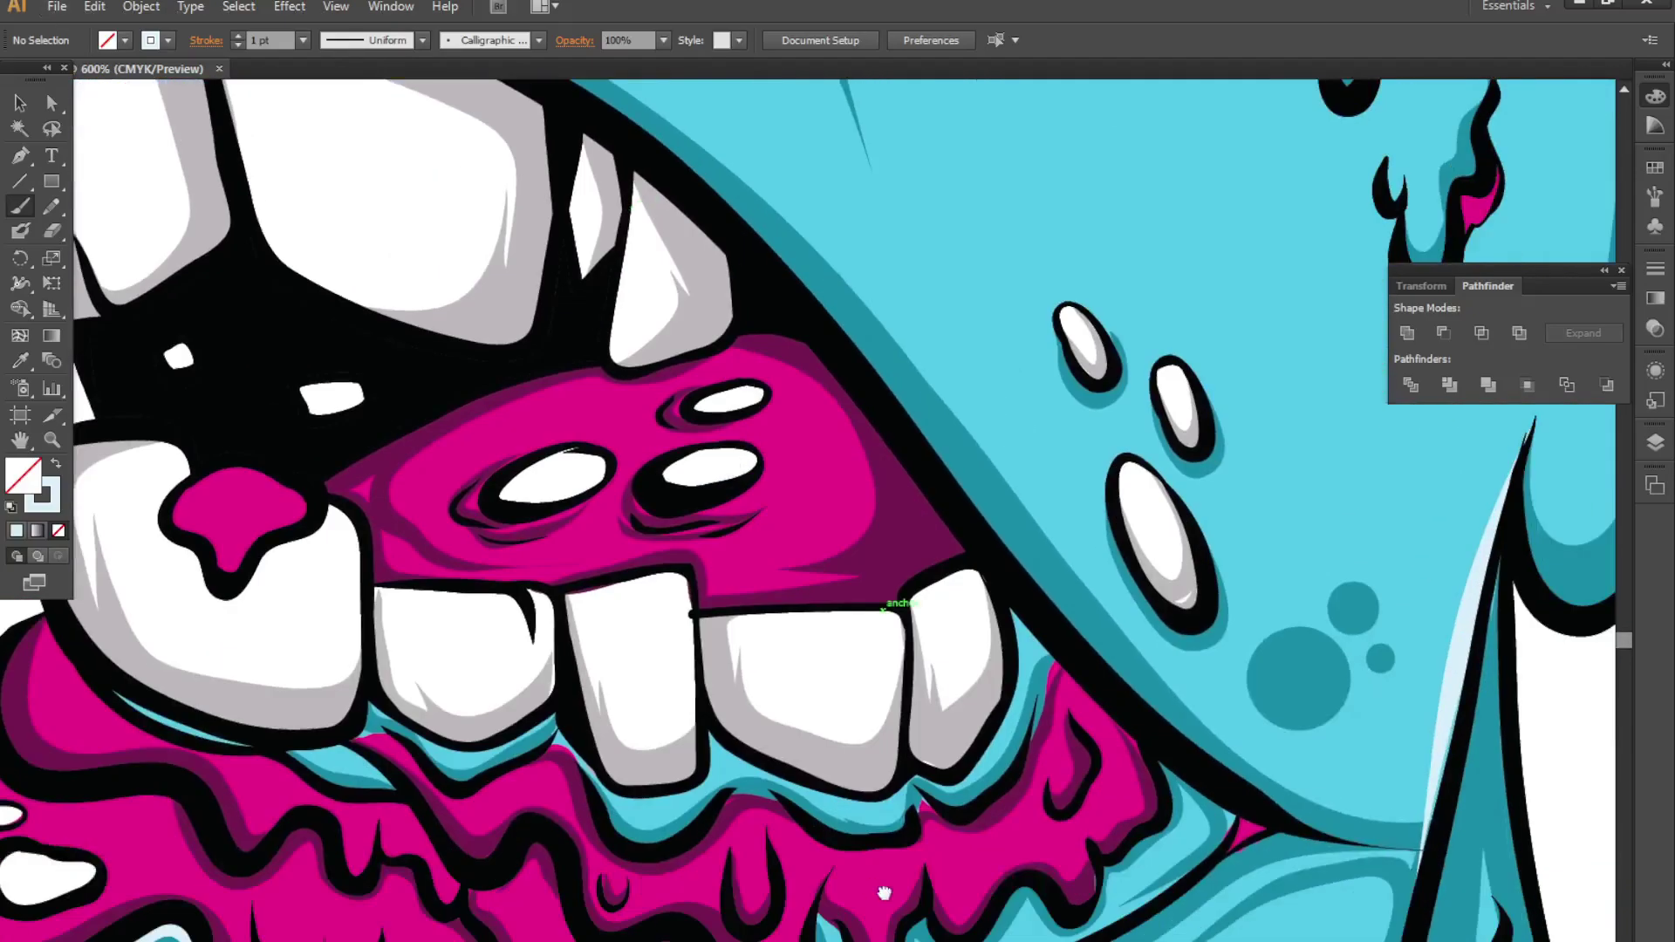
{"action": "scroll", "coordinate": [624, 820], "scroll_direction": "down", "scroll_amount": 2}
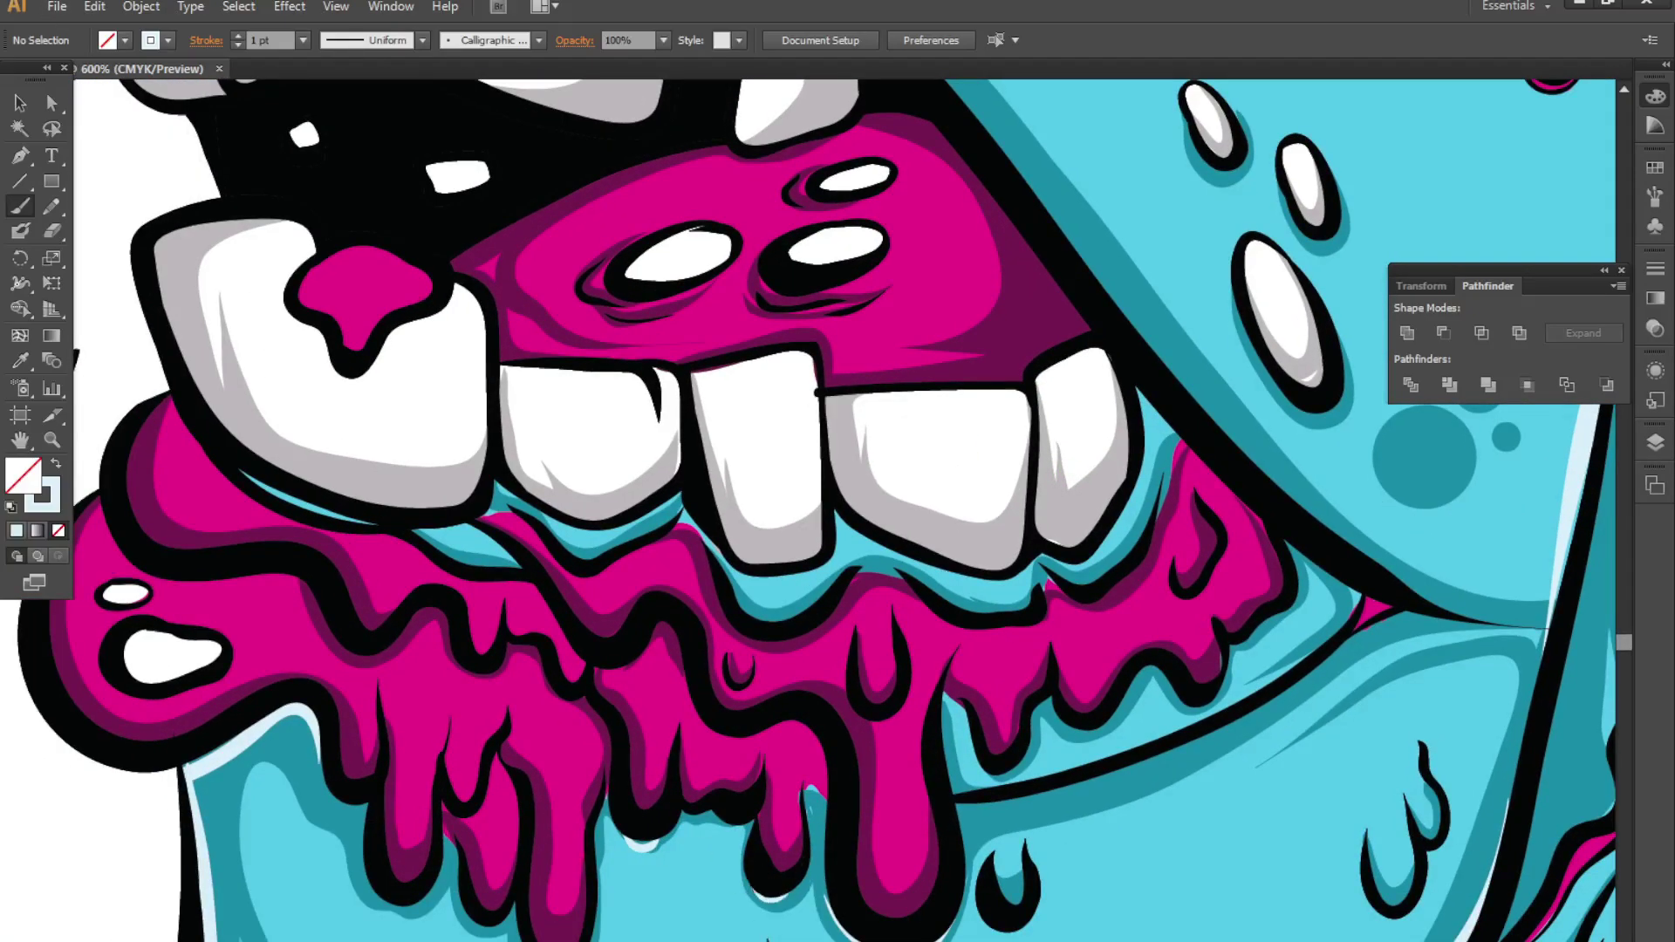
{"action": "scroll", "coordinate": [567, 859], "scroll_direction": "down", "scroll_amount": 4}
{"action": "scroll", "coordinate": [850, 735], "scroll_direction": "down", "scroll_amount": 3}
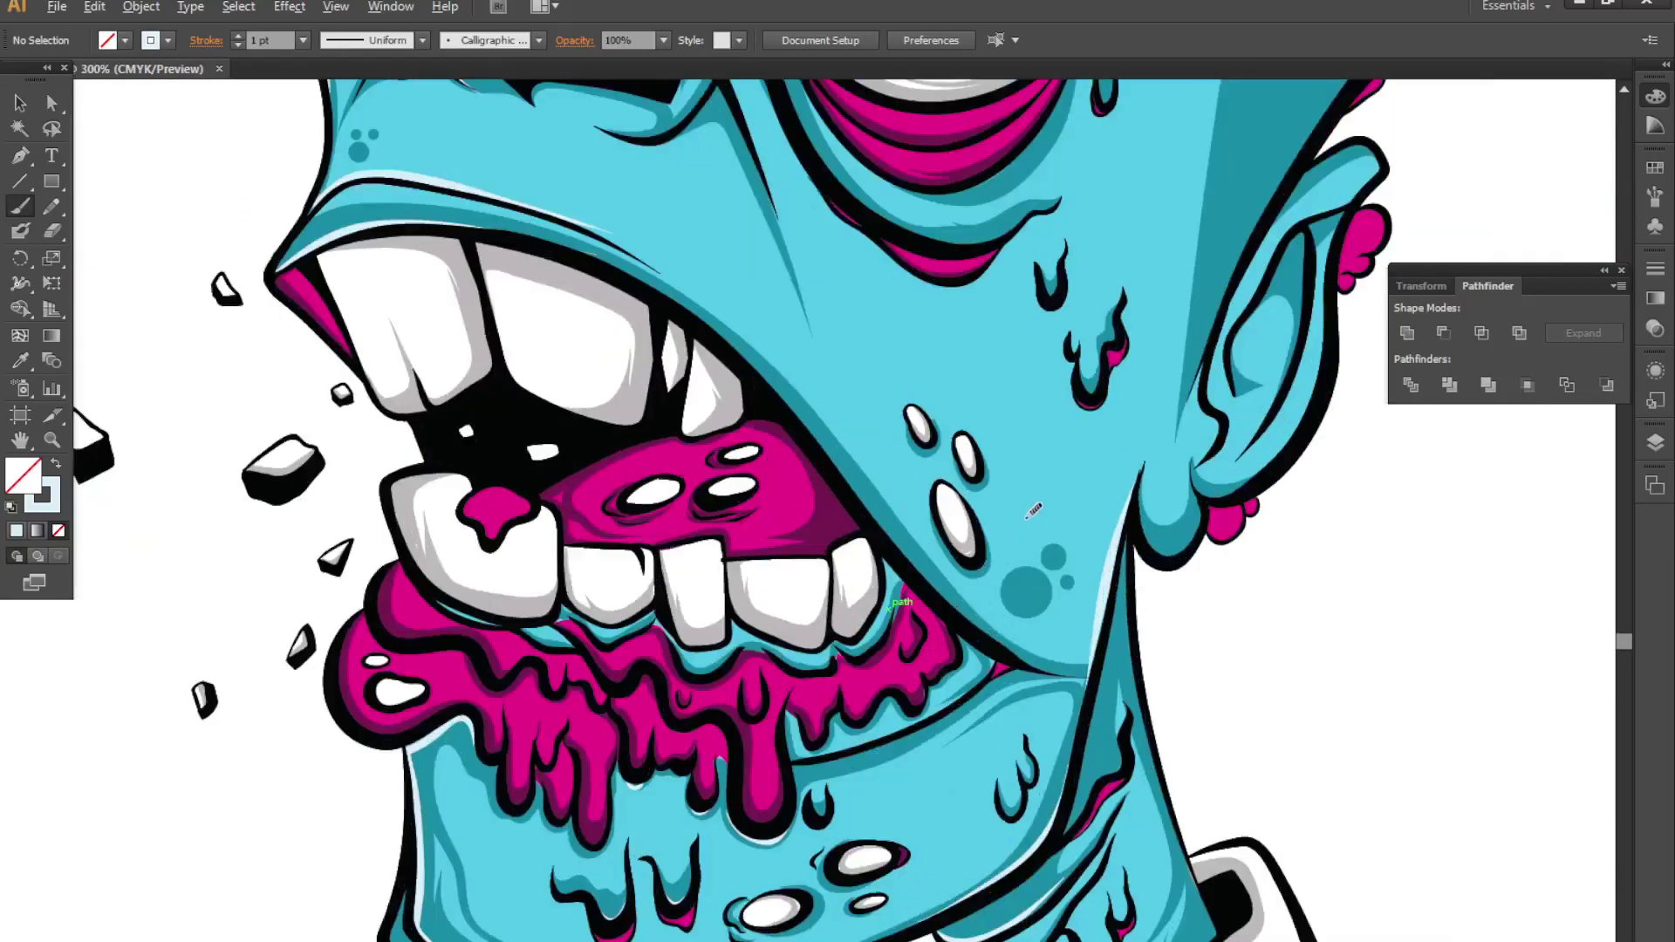
{"action": "scroll", "coordinate": [517, 460], "scroll_direction": "up", "scroll_amount": 1}
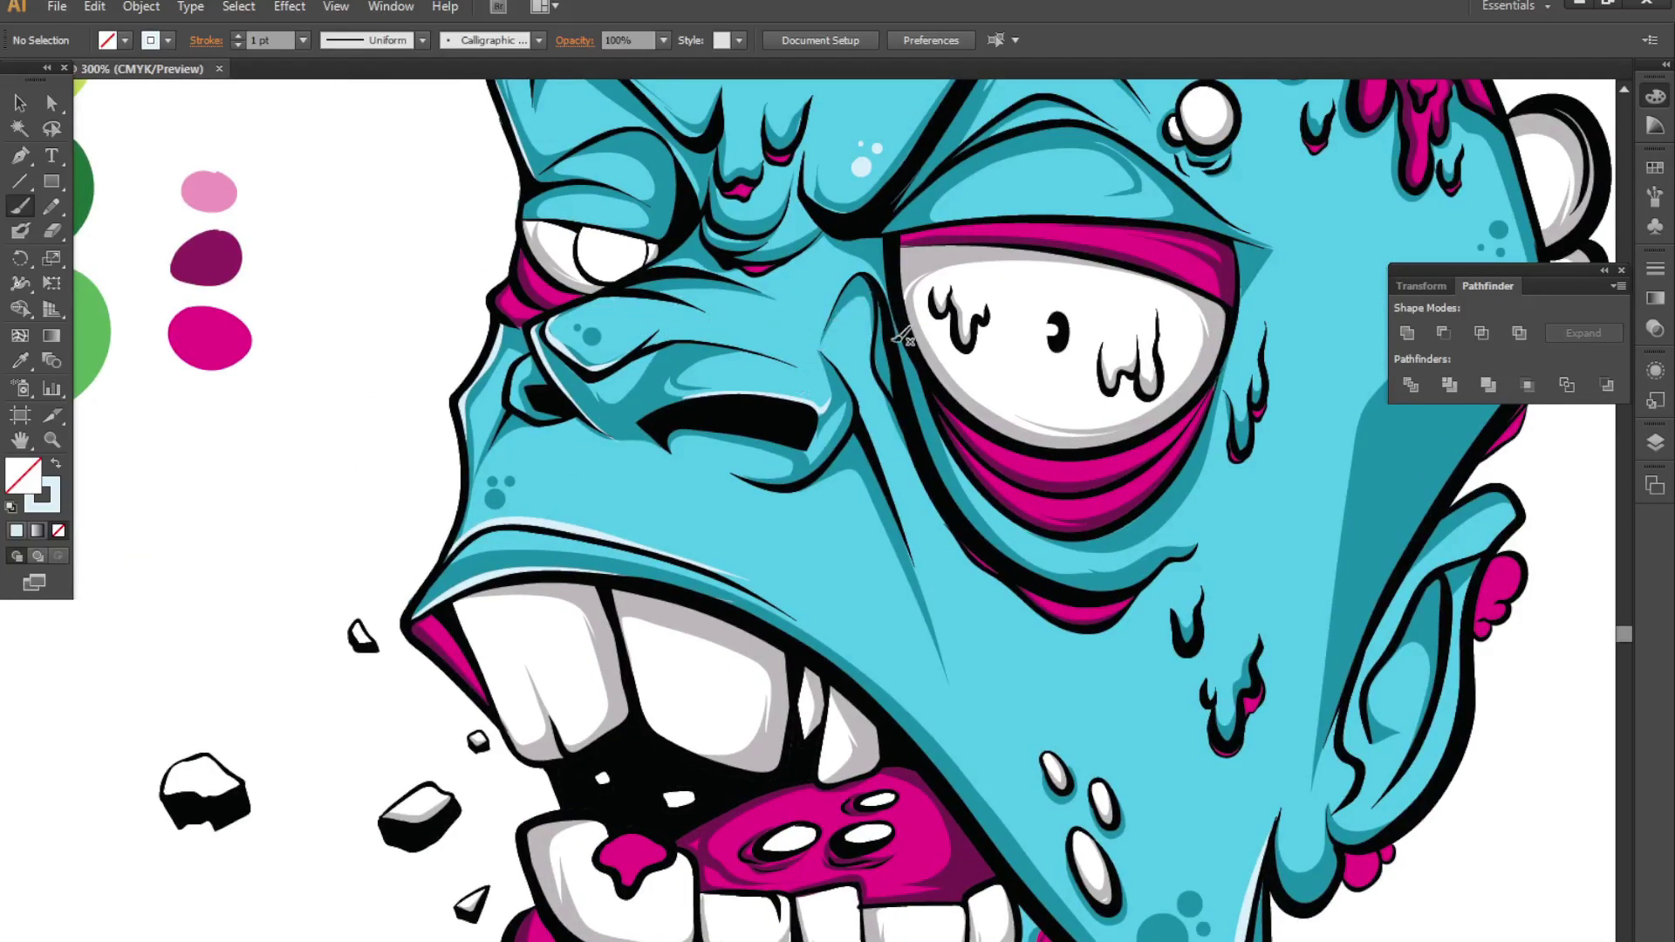
{"action": "scroll", "coordinate": [985, 571], "scroll_direction": "up", "scroll_amount": 3}
{"action": "scroll", "coordinate": [985, 571], "scroll_direction": "right", "scroll_amount": 3}
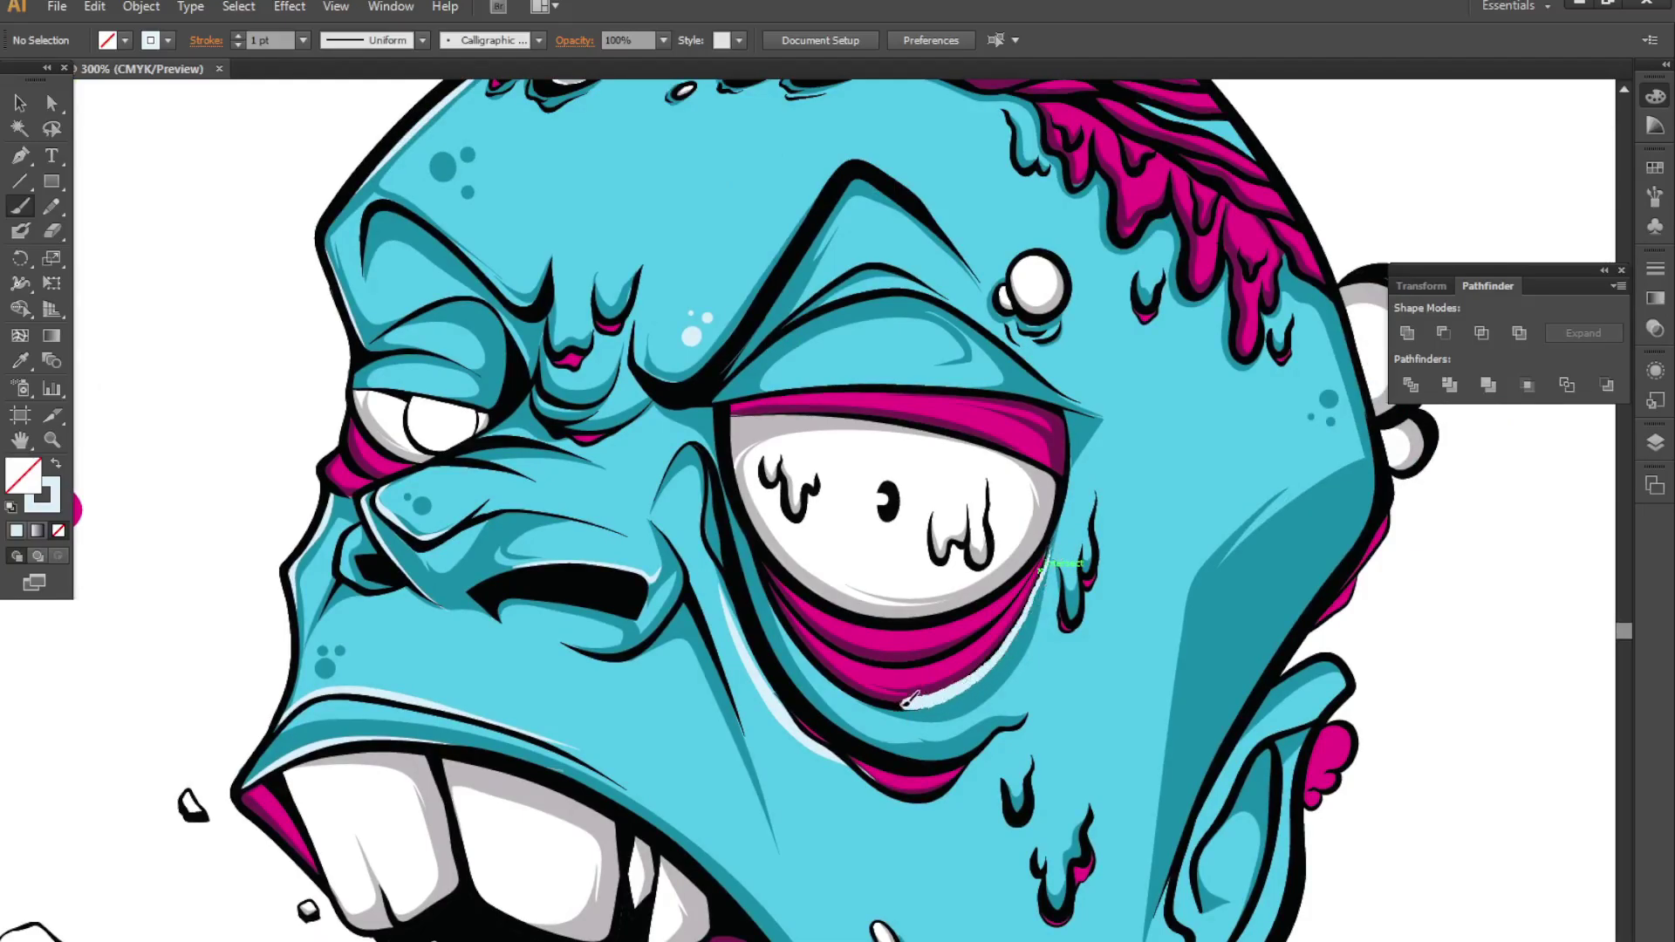
{"action": "scroll", "coordinate": [1040, 576], "scroll_direction": "up", "scroll_amount": 2}
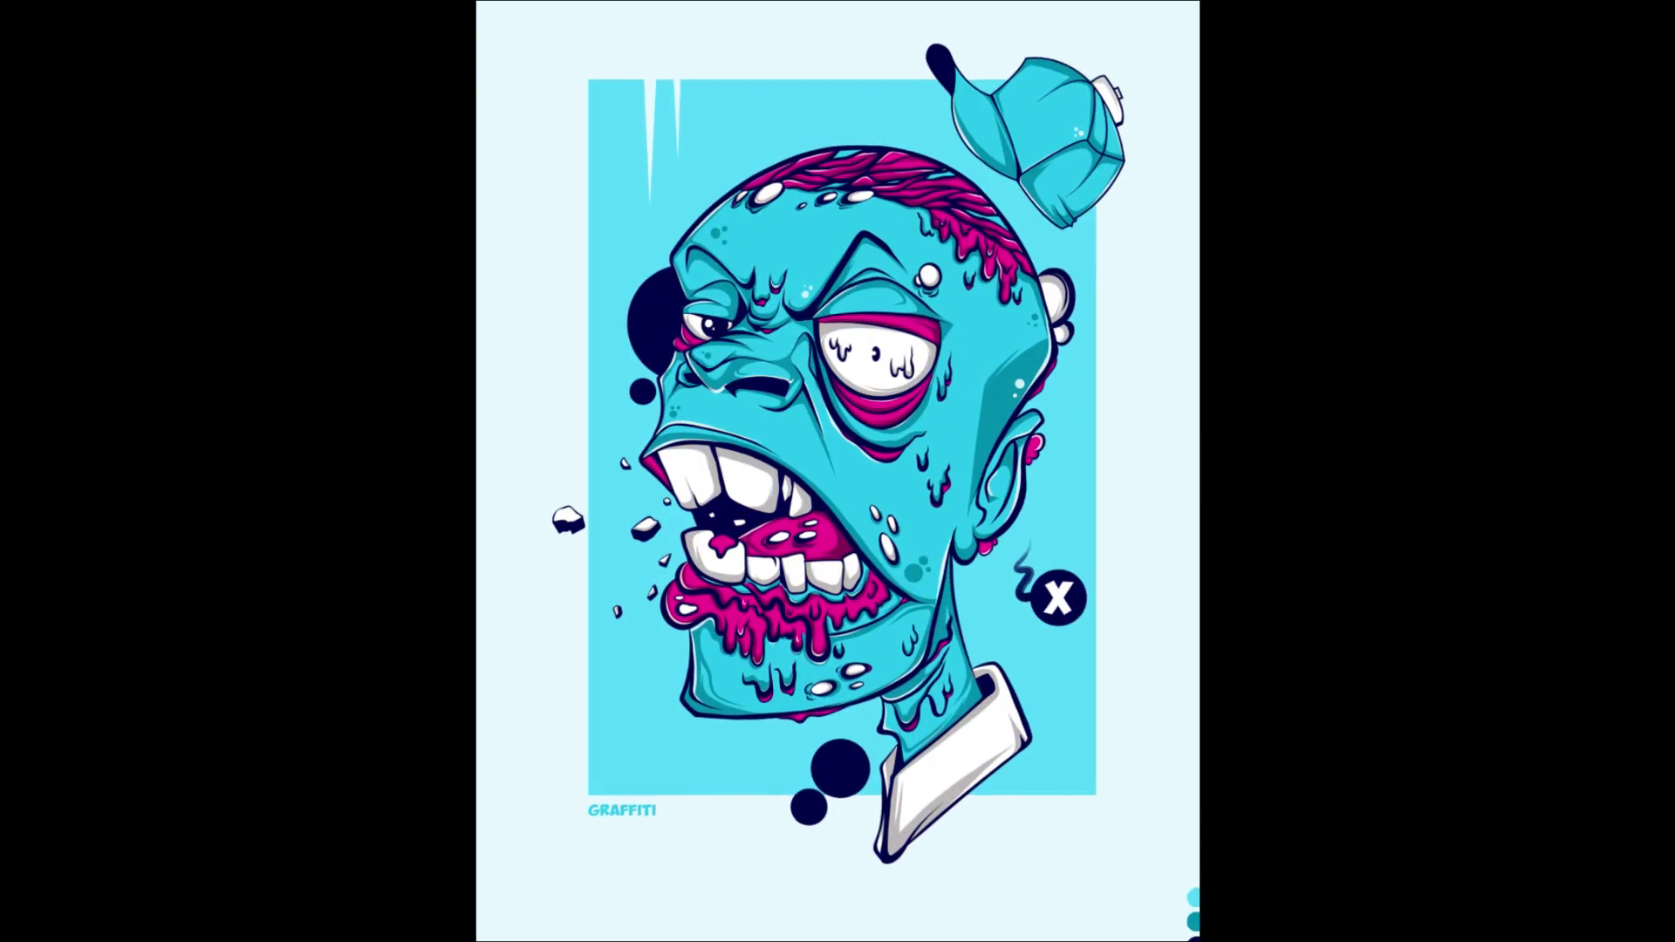